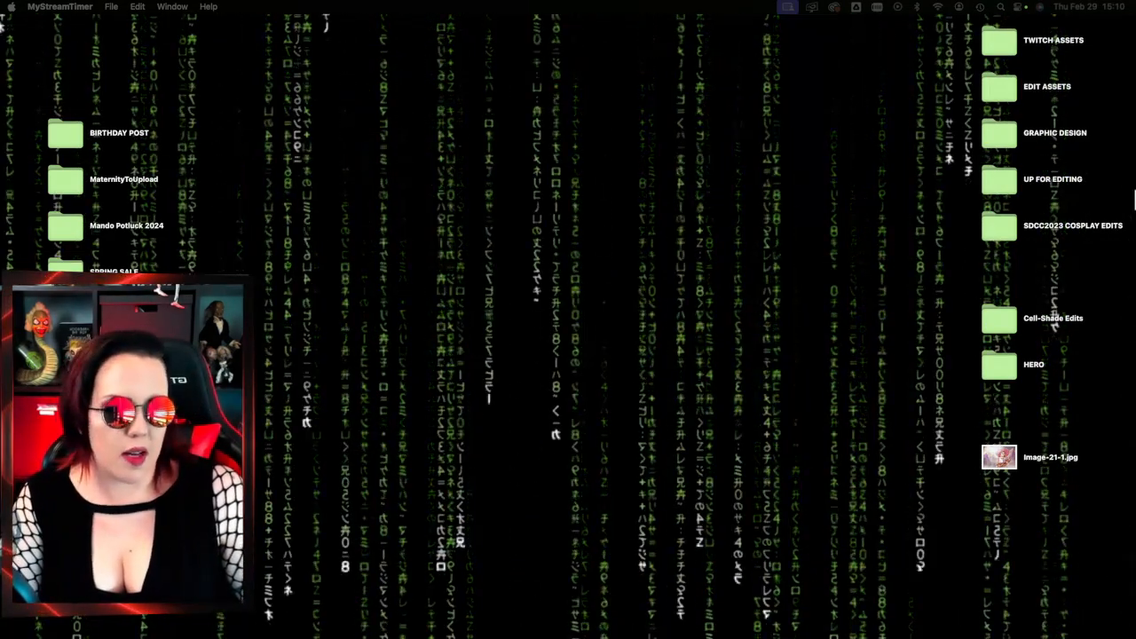
- Open Image-21-1.jpg from the desktop to examine the finished cell-shaded artwork
mouse_move(1133, 197)
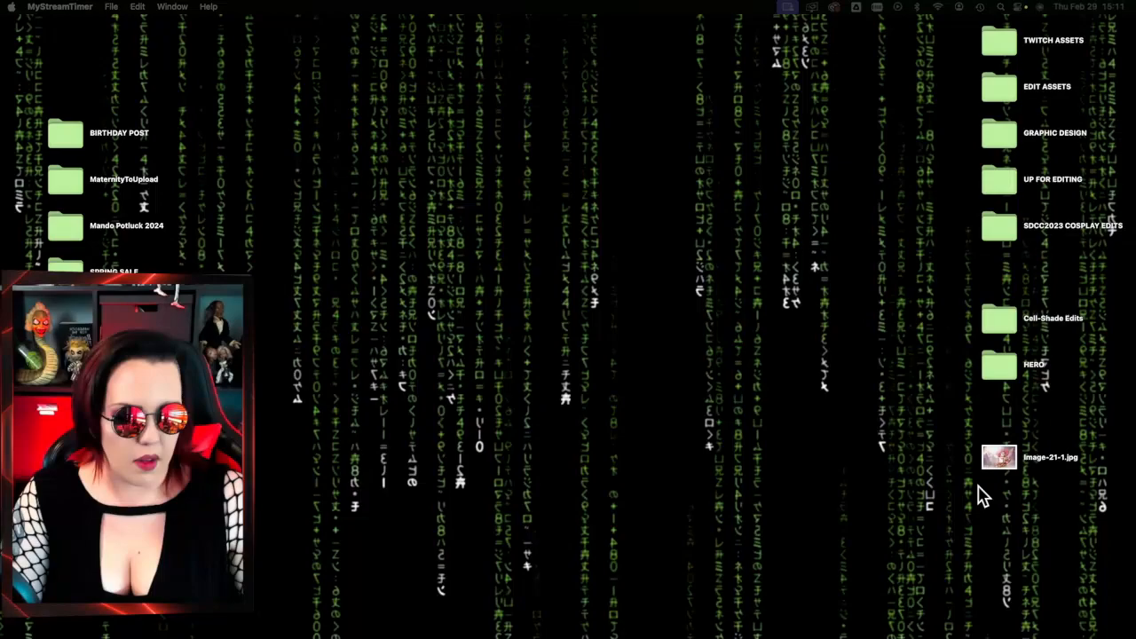
double_click(1000, 468)
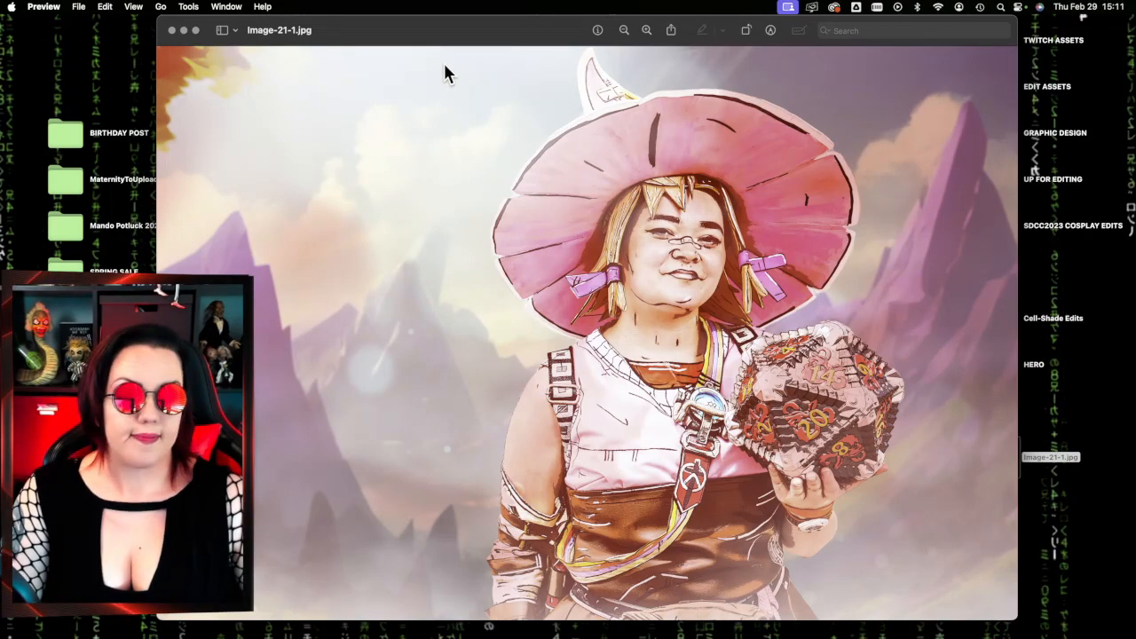
- Switch to Photoshop and hide Layer 18 copy 2 and Layer 1 copy 2 in Image-20.jpg, with Layer 15 selected
mouse_move(1120, 337)
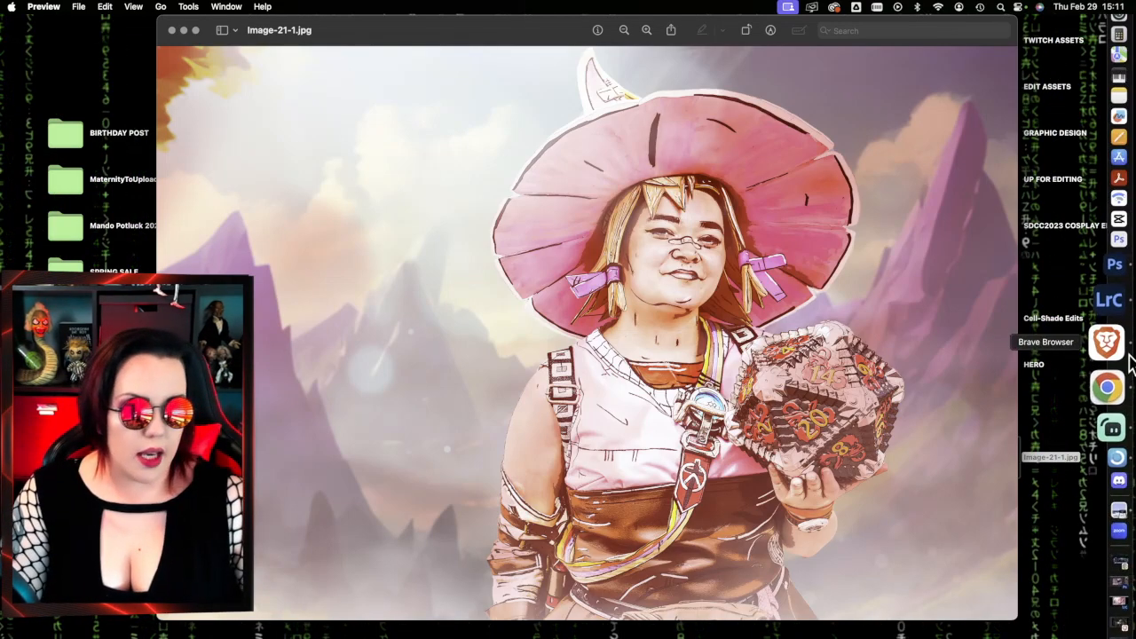
left_click(1109, 278)
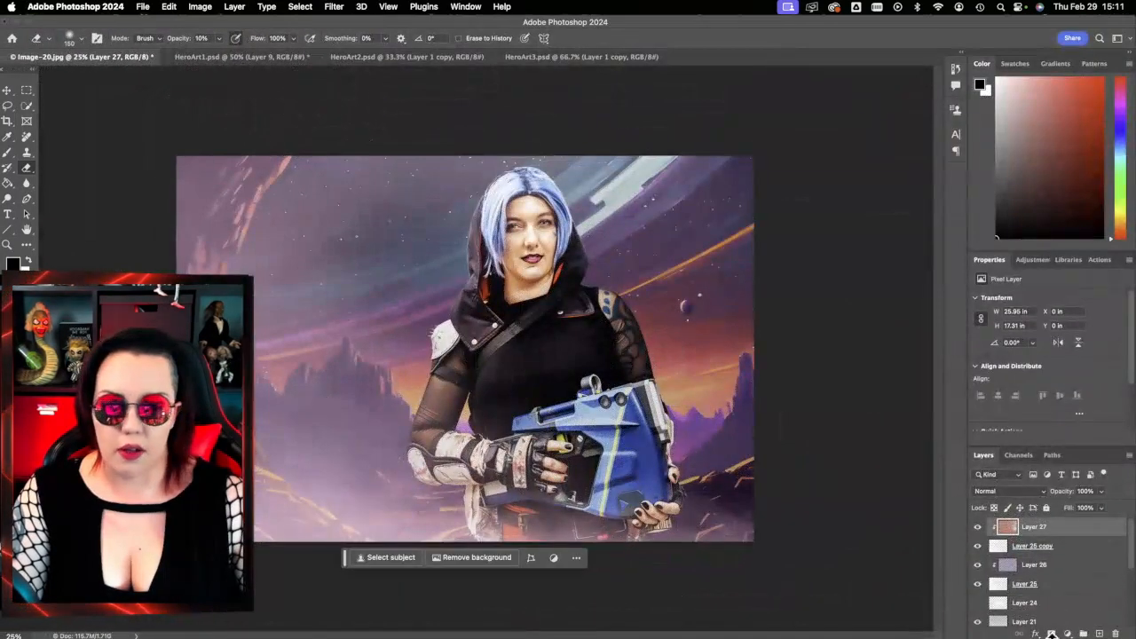
scroll(1033, 590, "down", 5)
left_click(1027, 618)
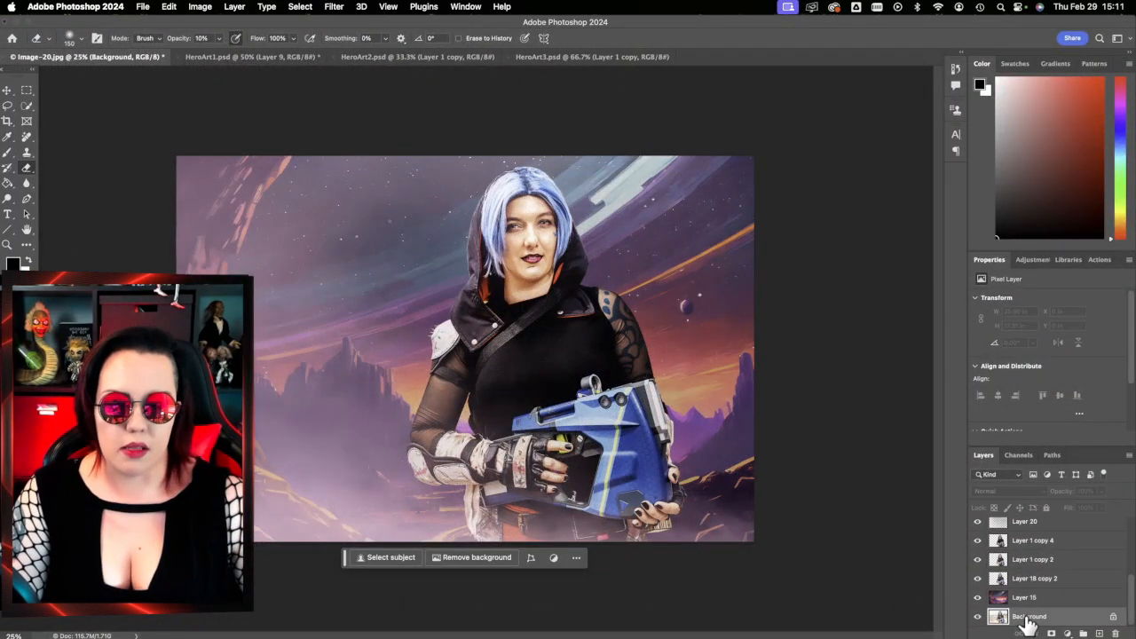
left_click(1018, 599)
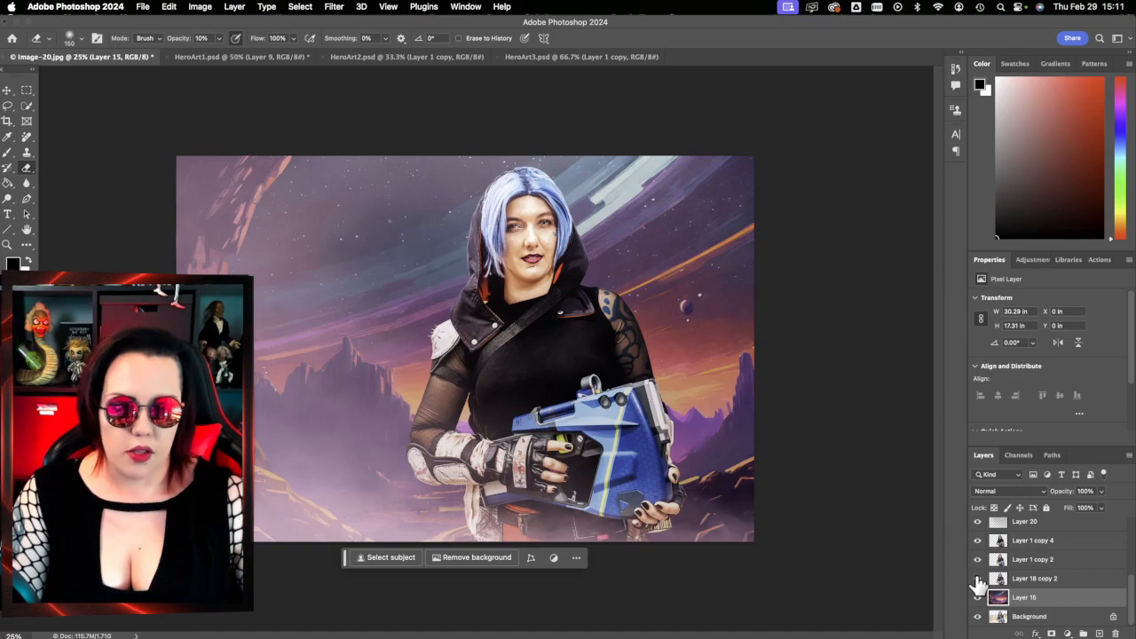
left_click(977, 578)
left_click(976, 560)
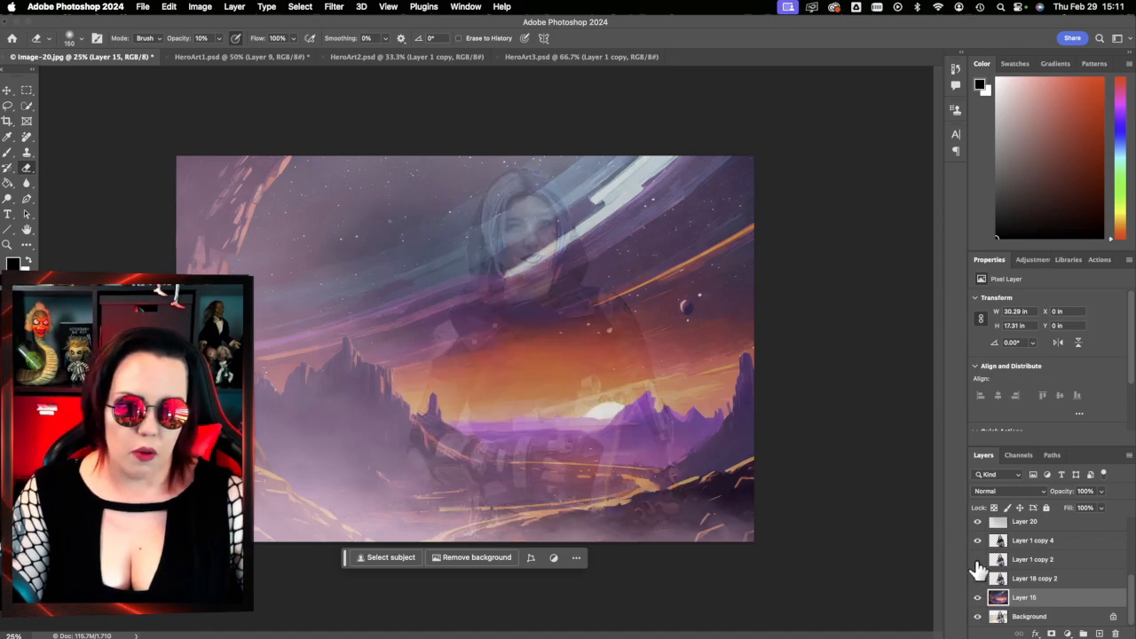
- Hide the haze overlays Layer 25 and Layer 25 copy above the painted background
scroll(978, 570, "up", 5)
left_click(977, 584)
left_click(978, 565)
left_click(977, 565)
left_click(978, 530)
left_click(978, 530)
scroll(993, 572, "down", 10)
scroll(989, 575, "up", 10)
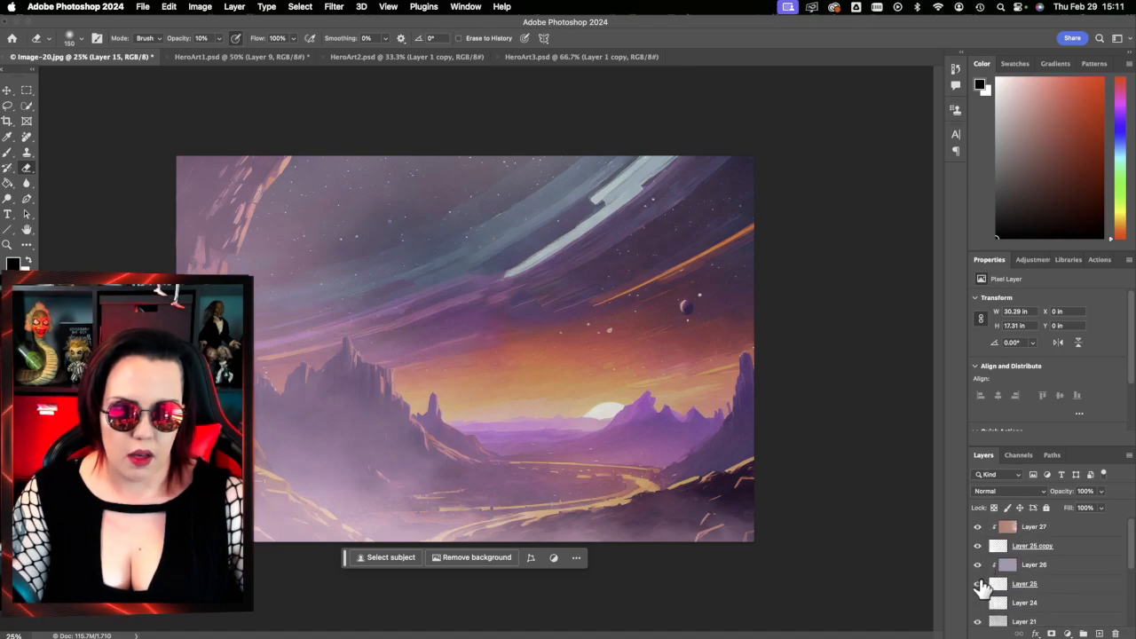
left_click(978, 565)
left_click(978, 565)
left_click(978, 528)
left_click(978, 528)
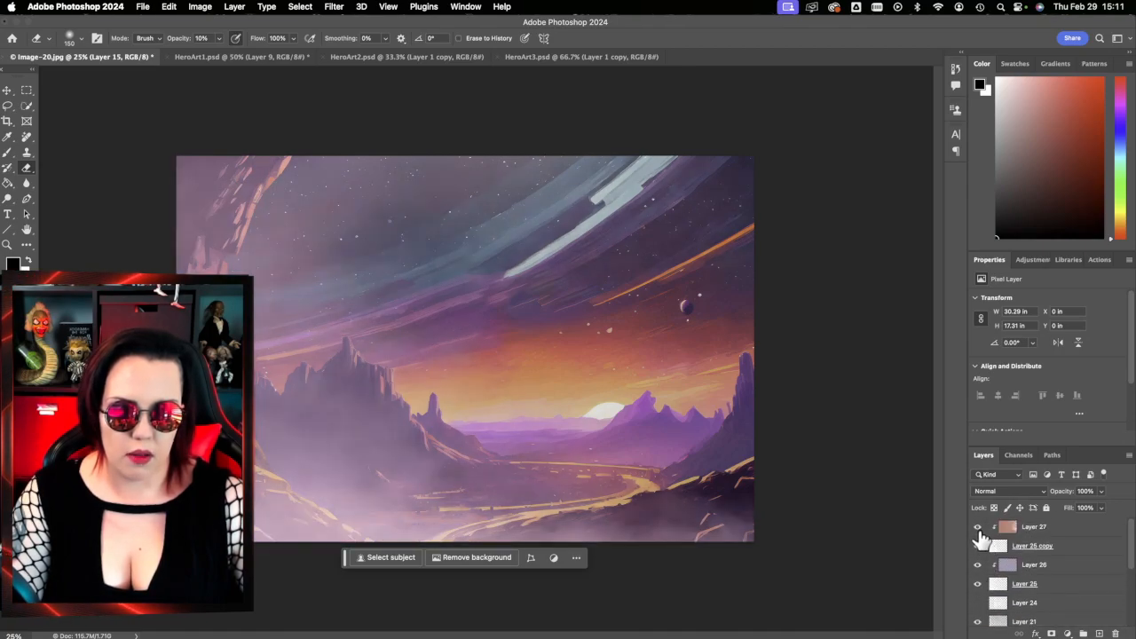
left_click(978, 546)
left_click(978, 584)
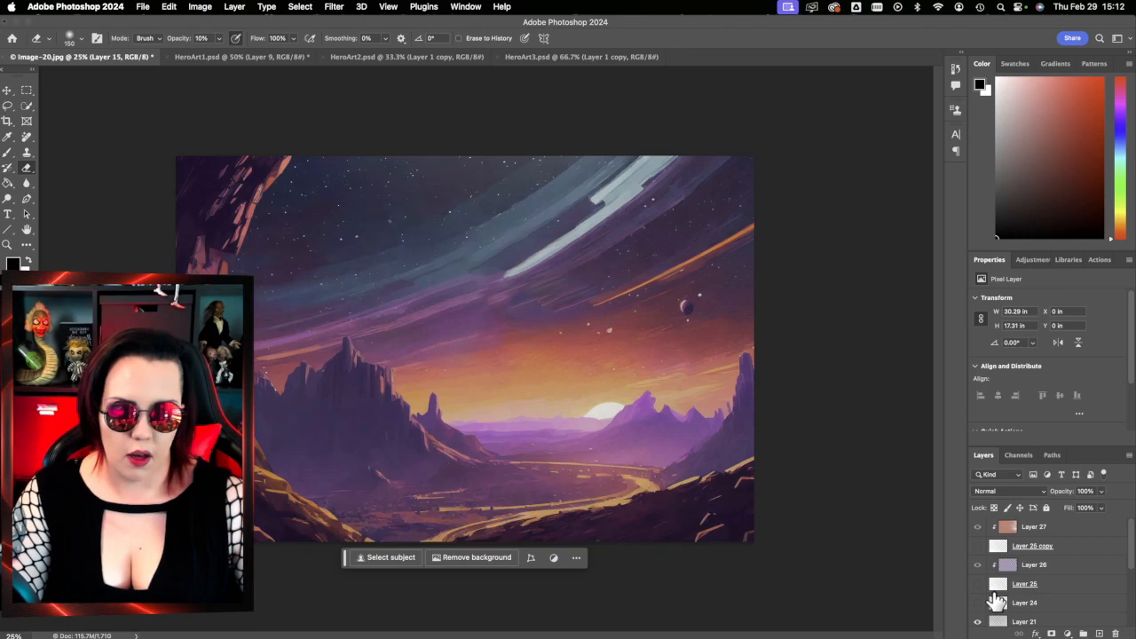
- Hide the painted landscape on Layer 15 so only the original Background photo shows
scroll(985, 581, "down", 2)
scroll(985, 577, "down", 2)
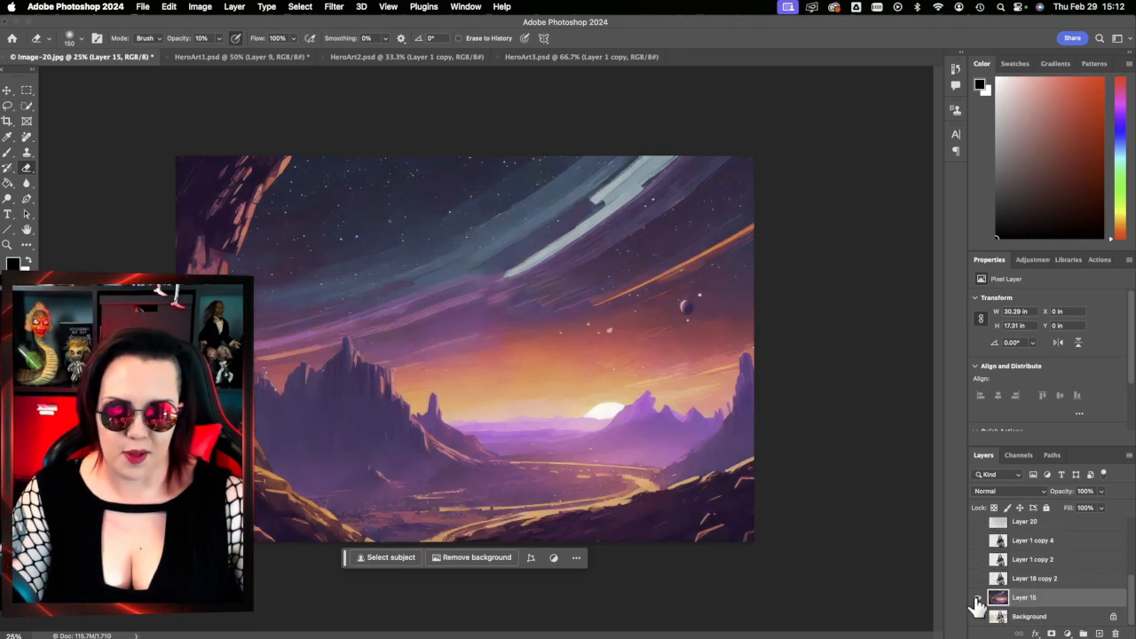
left_click(977, 599)
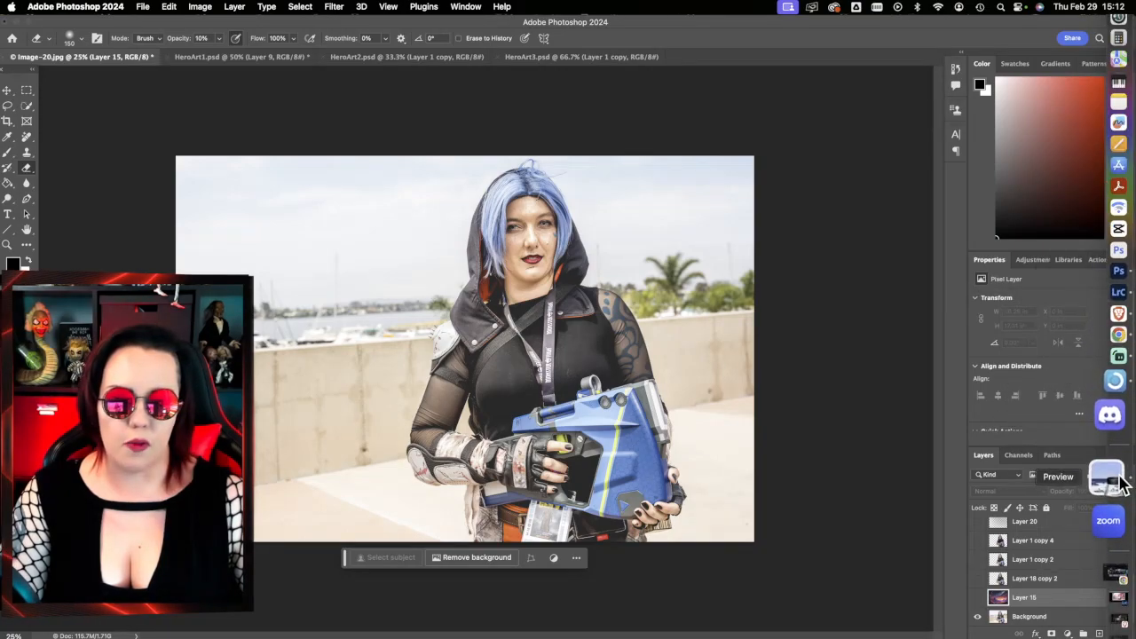
- Switch to Preview to look at Image-21-1.jpg again, and close the image
left_click(1108, 476)
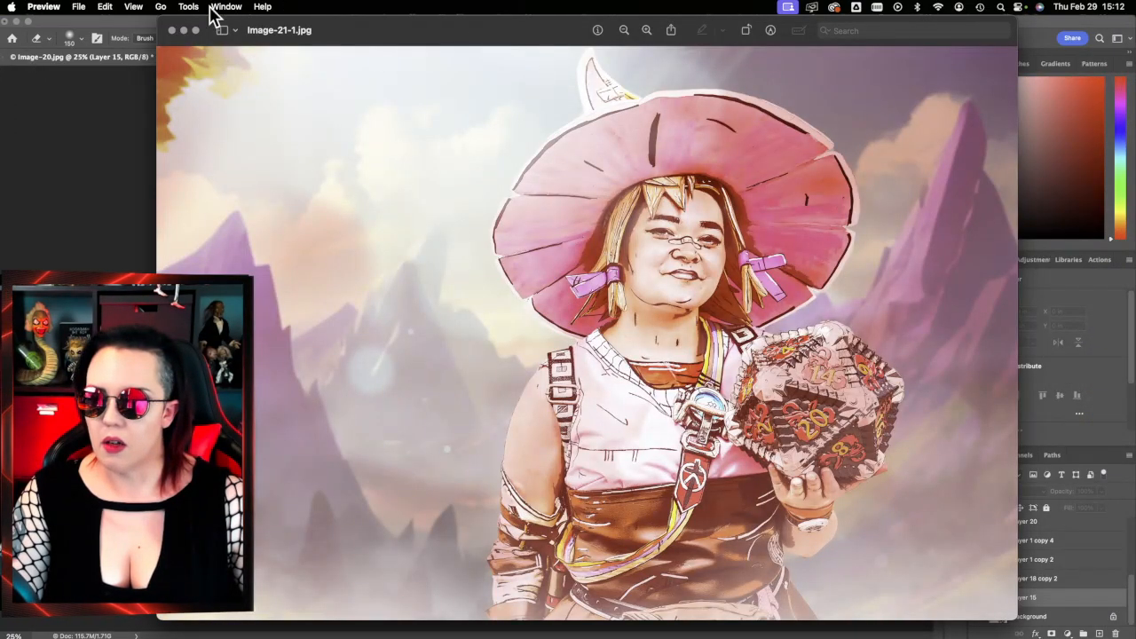
left_click(184, 31)
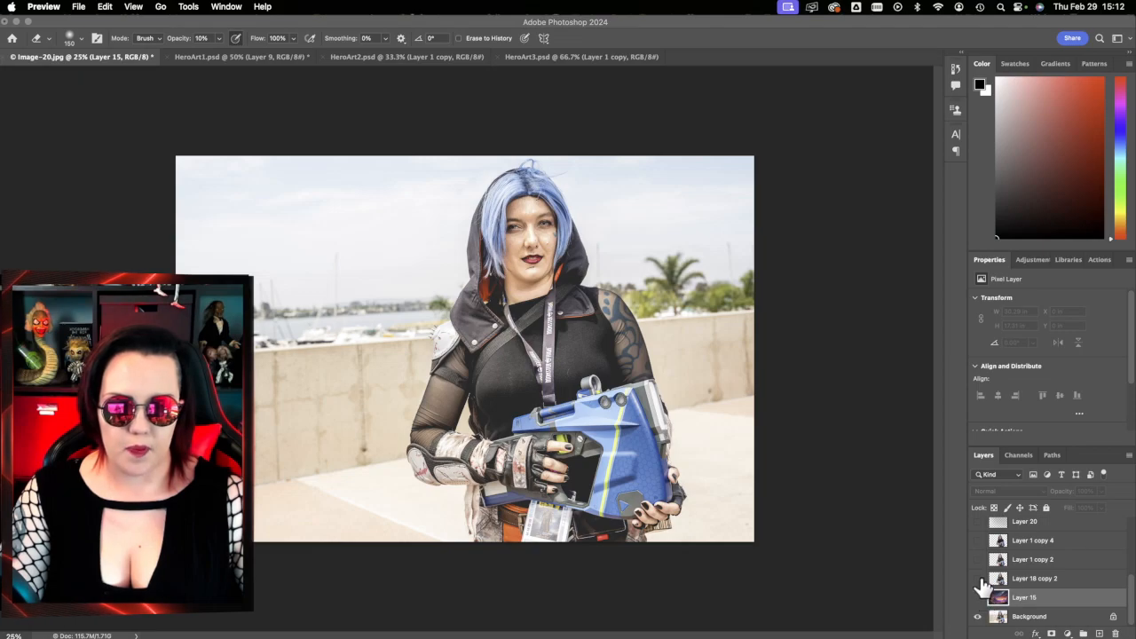
- Compare the edit stages with the original photo by showing Layer 18 copy 2, Layer 1 copy 2 and Layer 1 copy 4
left_click(979, 581)
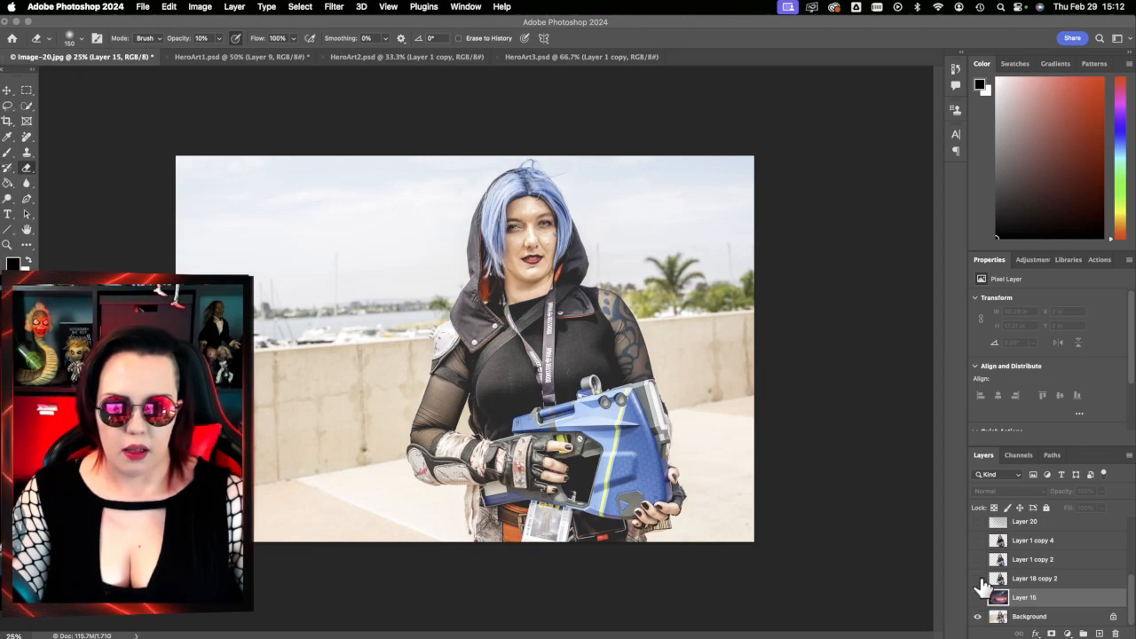
left_click(978, 578)
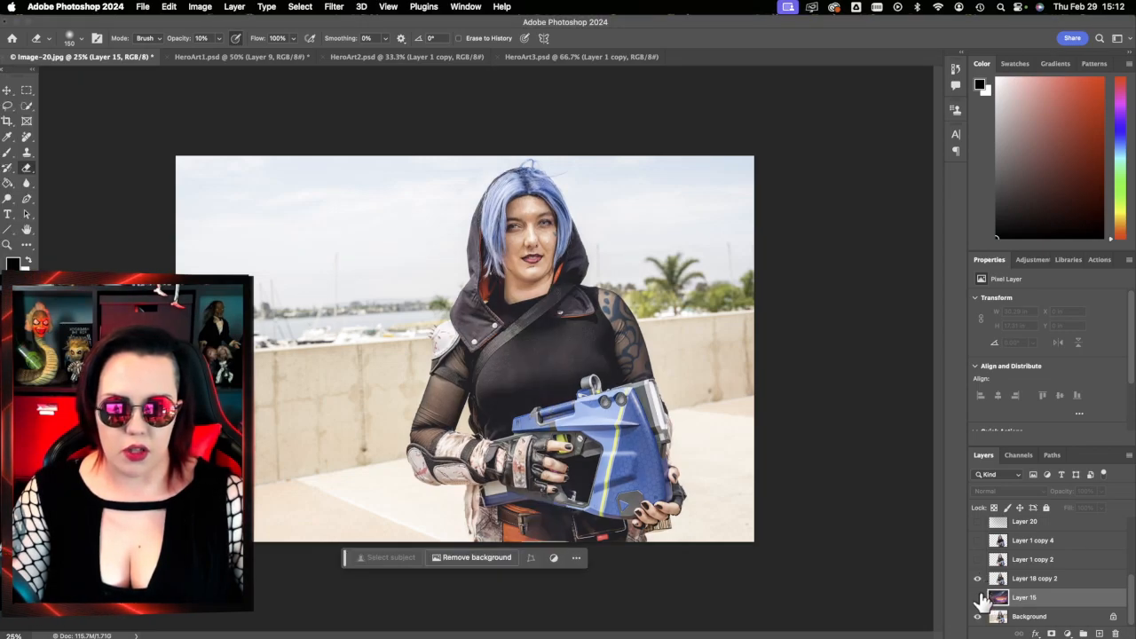
left_click(977, 597)
left_click(978, 597)
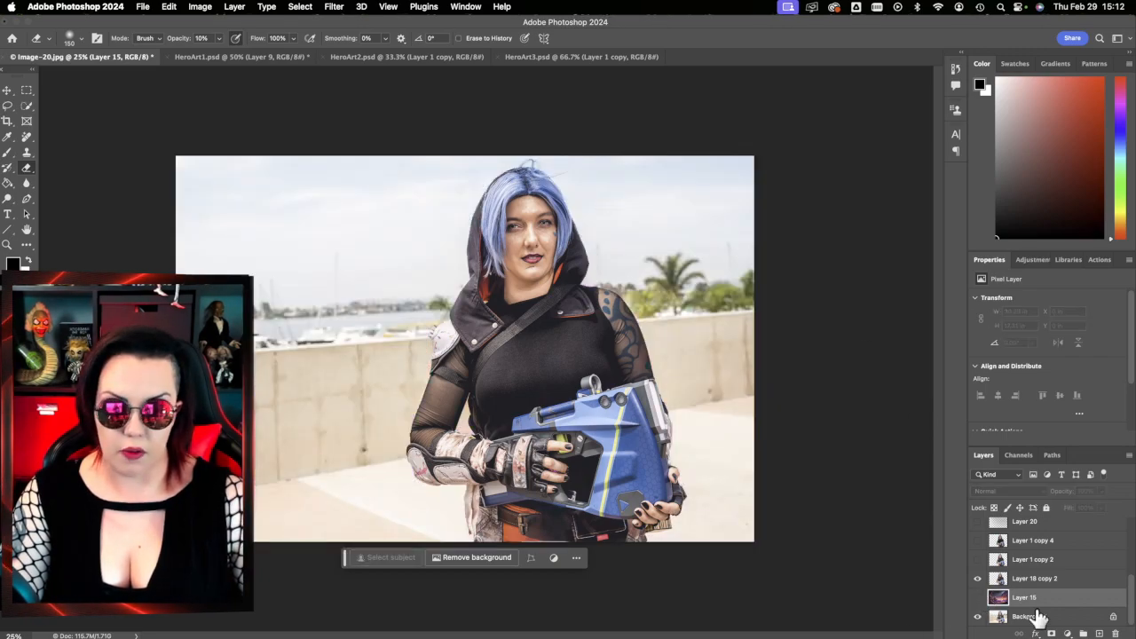
left_click(977, 578)
left_click(978, 579)
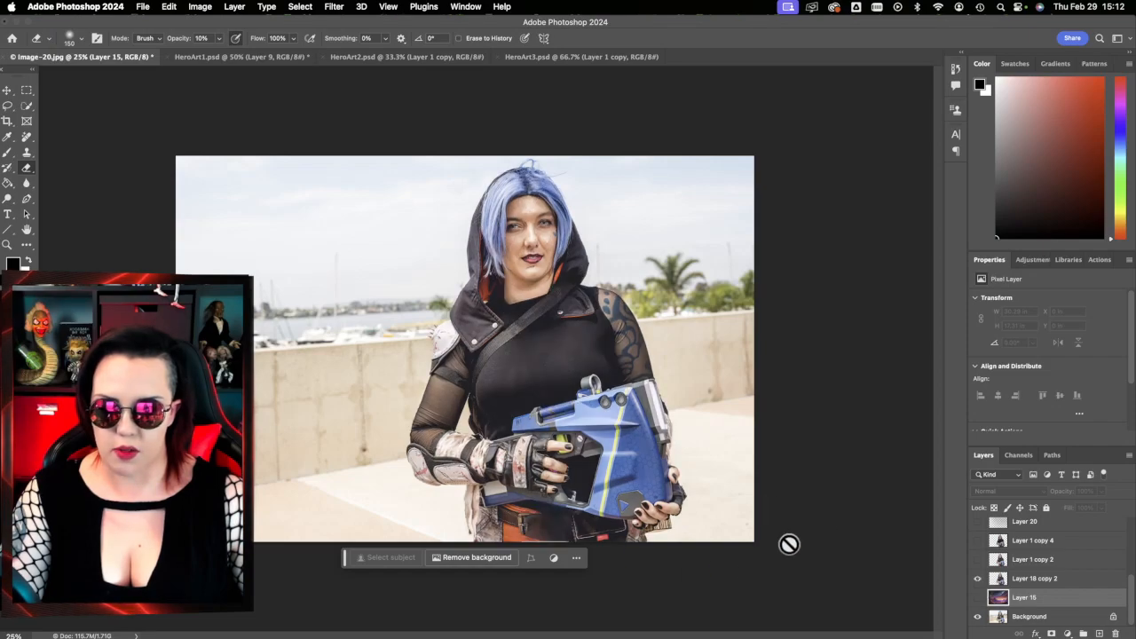
left_click(977, 542)
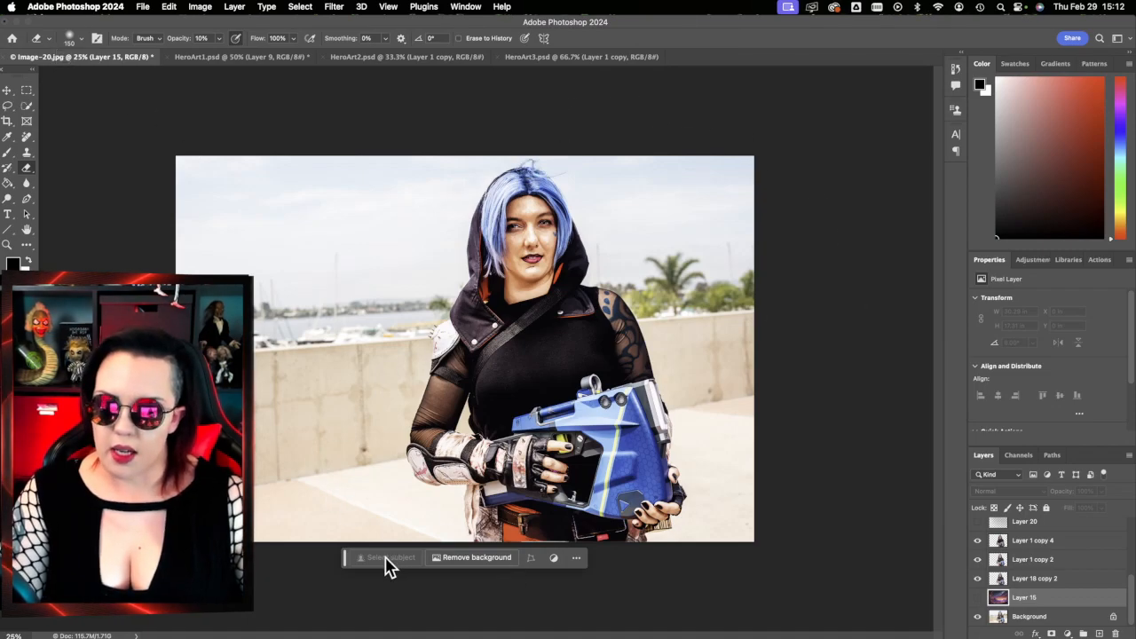
- Activate the Quick Selection tool, hide the three subject copy layers and select the Background layer
left_click(27, 107)
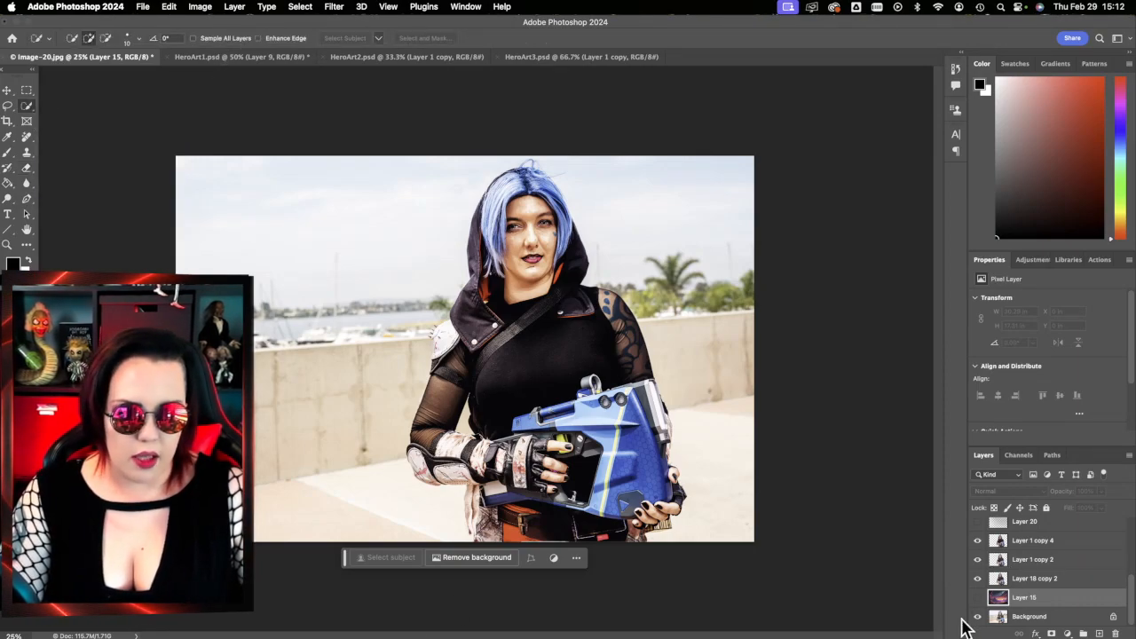
left_click_drag(977, 578, 976, 541)
left_click(1029, 617)
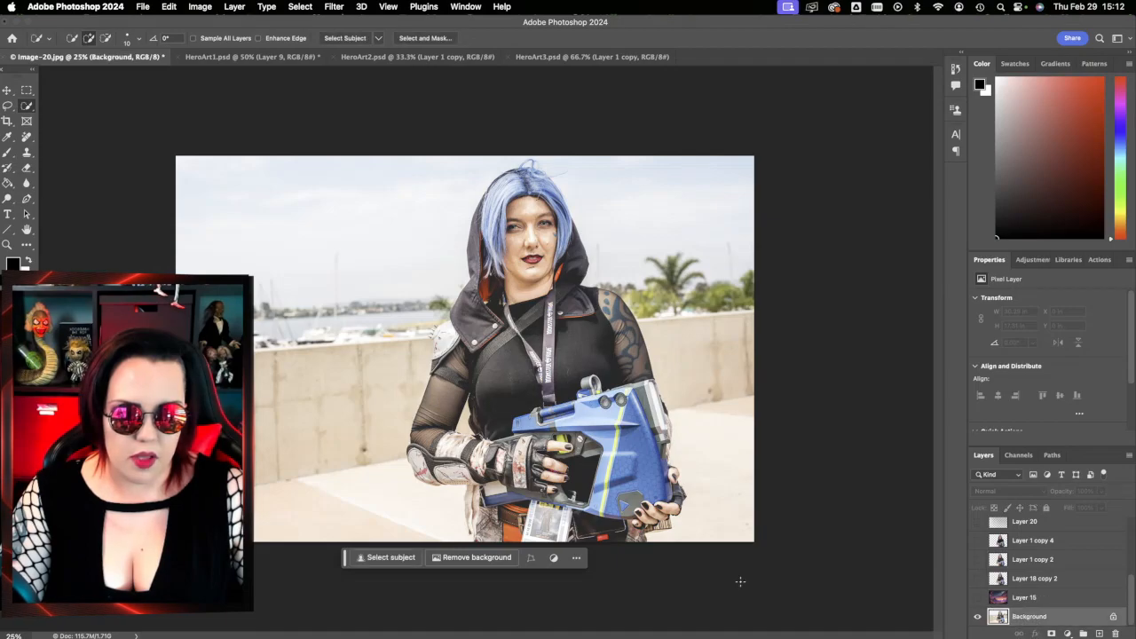
left_click(373, 558)
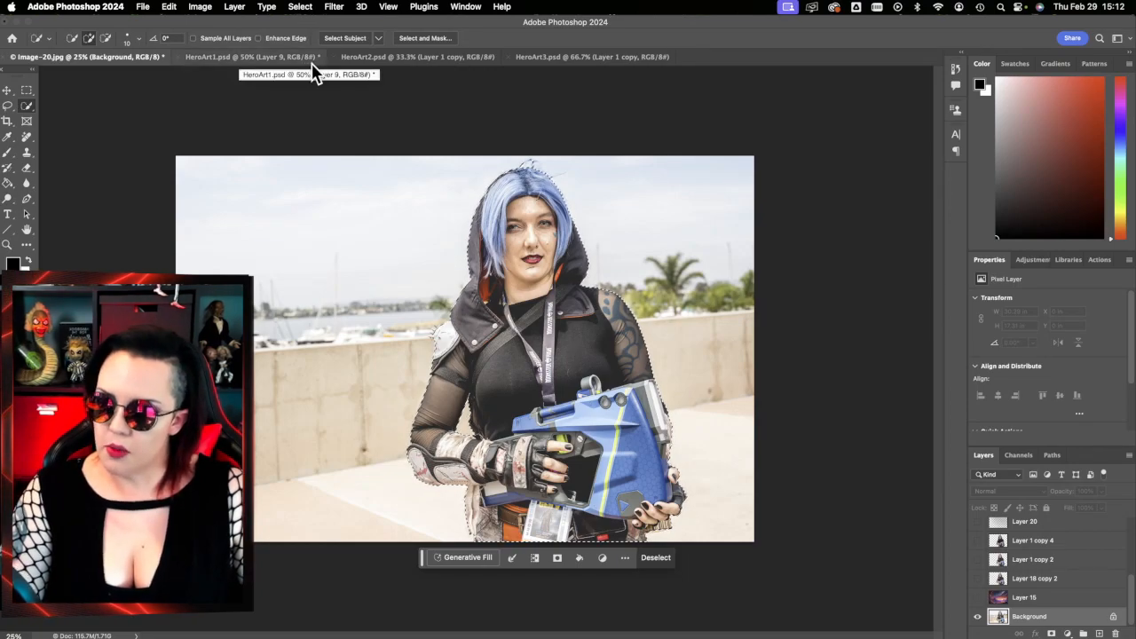
left_click(295, 8)
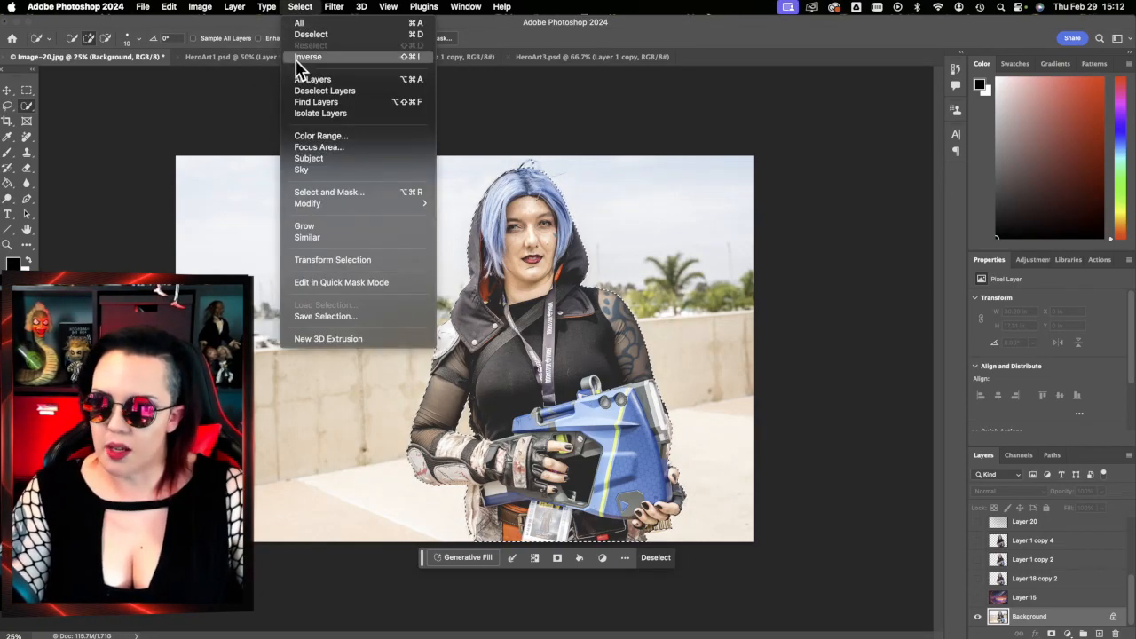
left_click(296, 59)
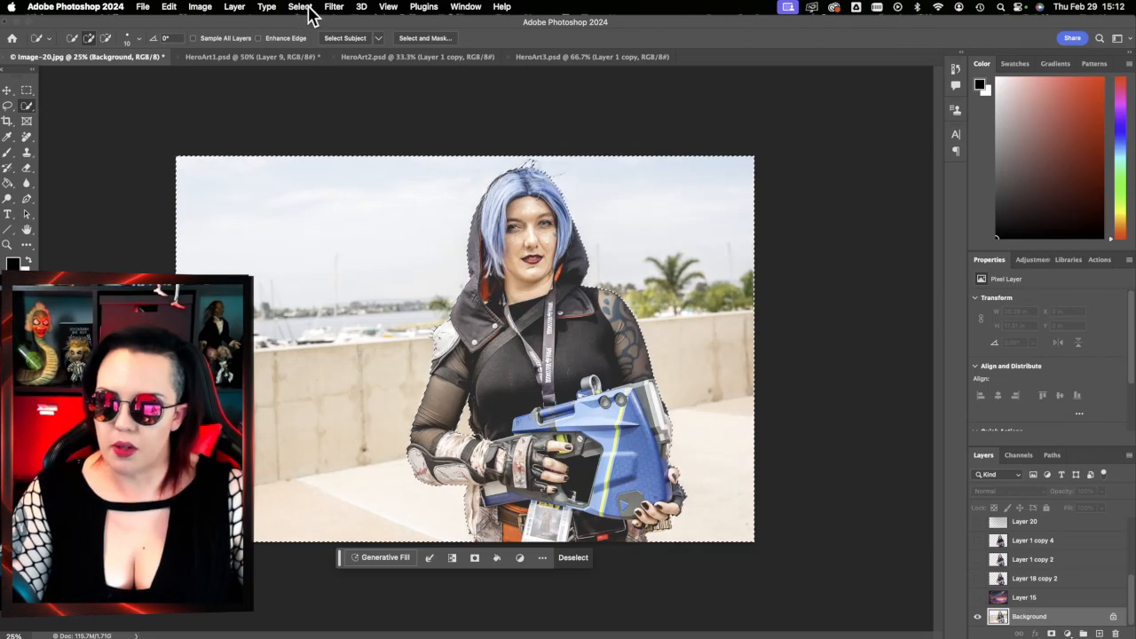
left_click(305, 7)
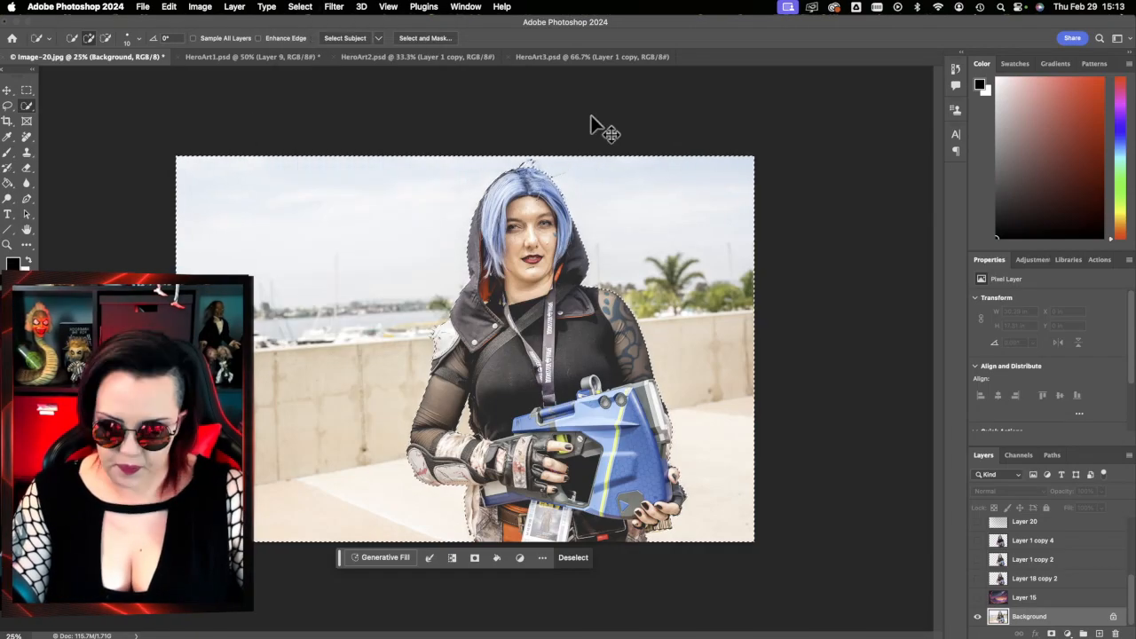
key("super+d")
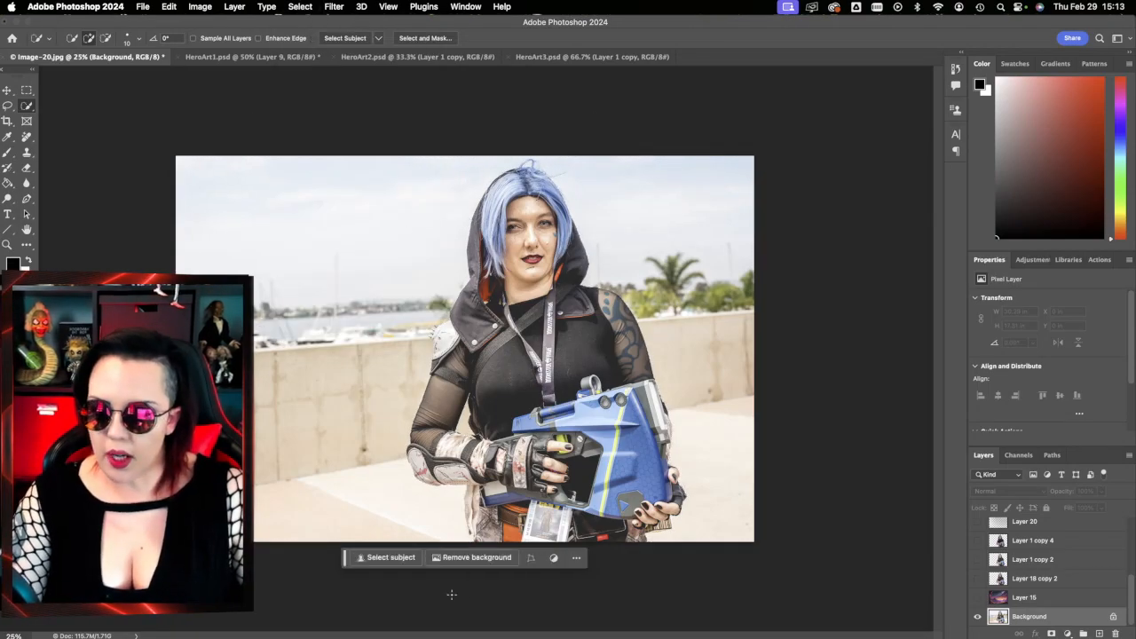
- Select the subject on the Background layer, invert the selection and enter Quick Mask mode
left_click(417, 559)
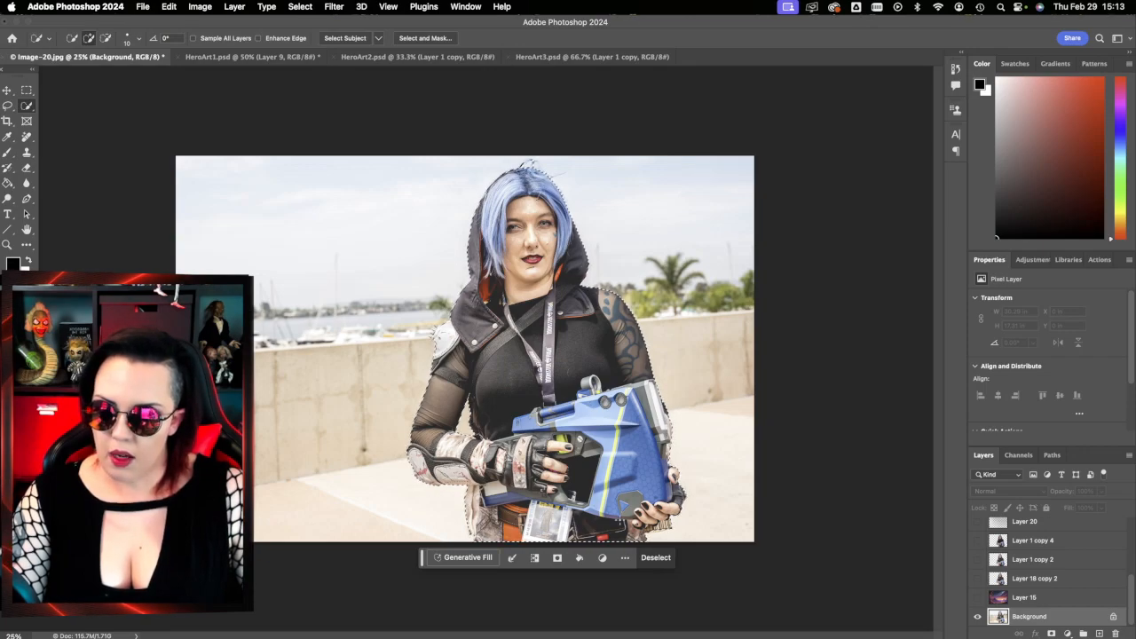
left_click(300, 6)
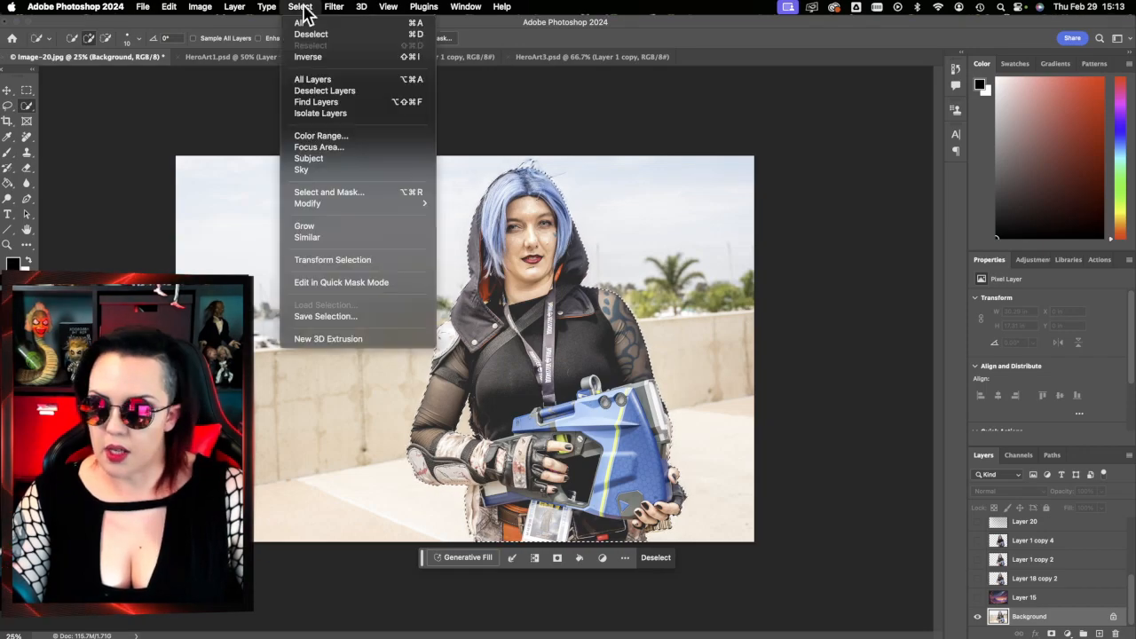
left_click(307, 57)
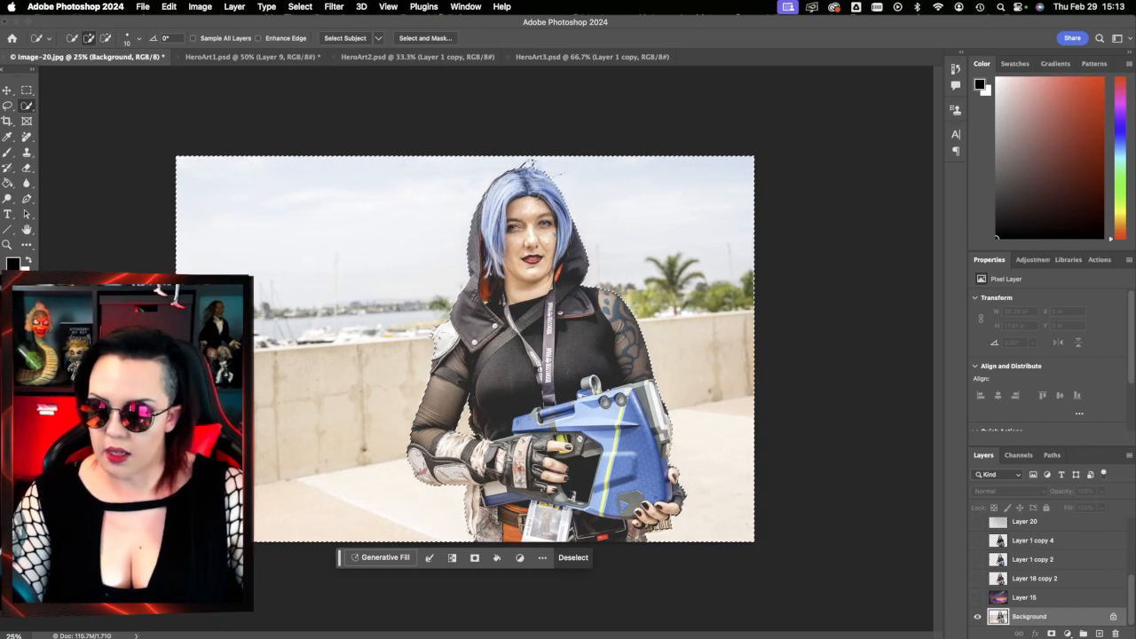
key("q")
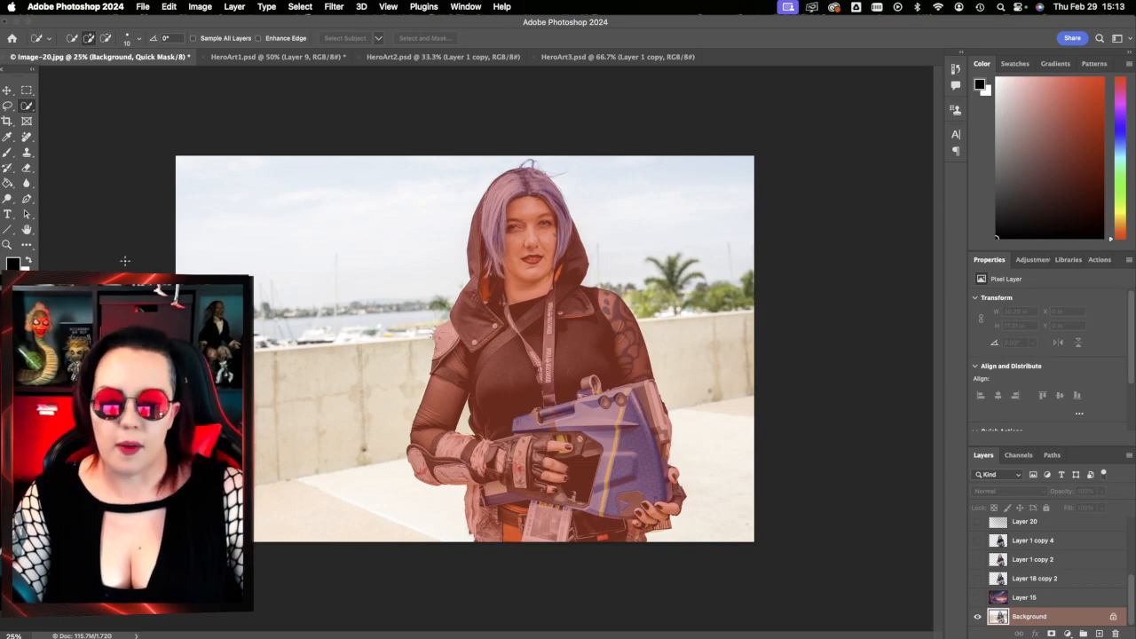
key("super+Tab")
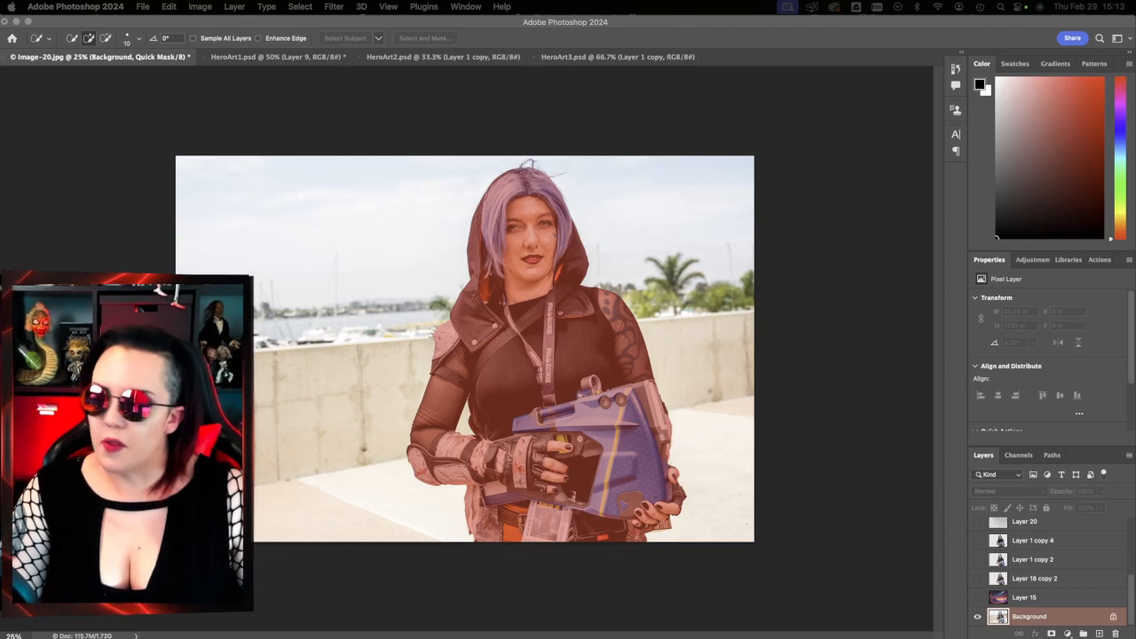
left_click(97, 165)
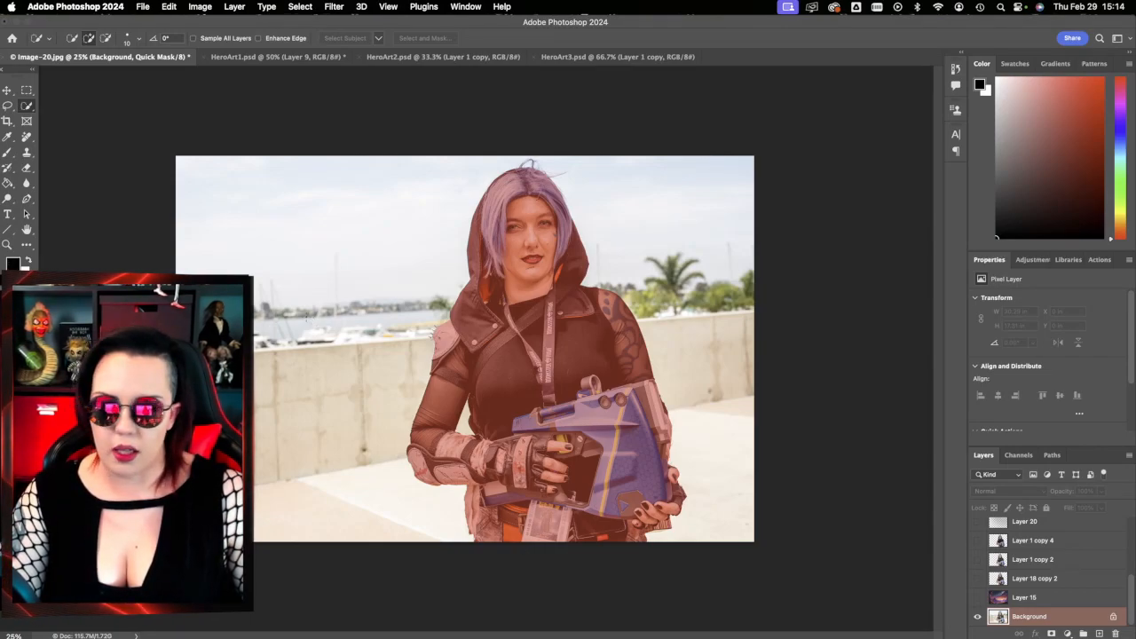
- Change the Quick Mask overlay color to light cyan at 40% opacity and re-enter Quick Mask mode
left_click(8, 245)
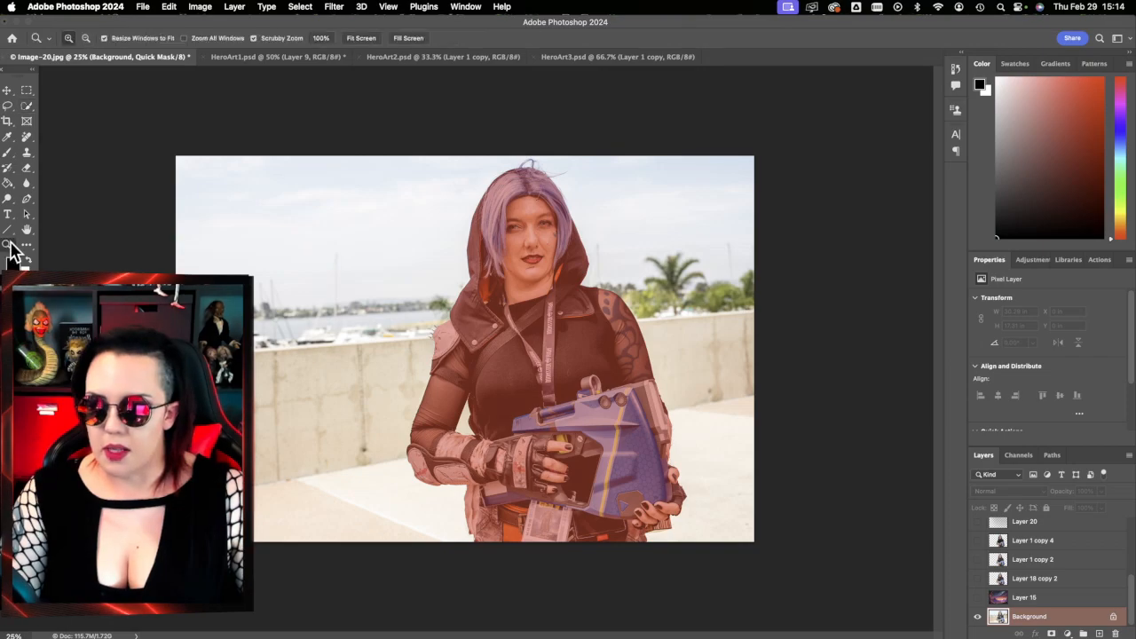
left_click(598, 242)
left_click(598, 242)
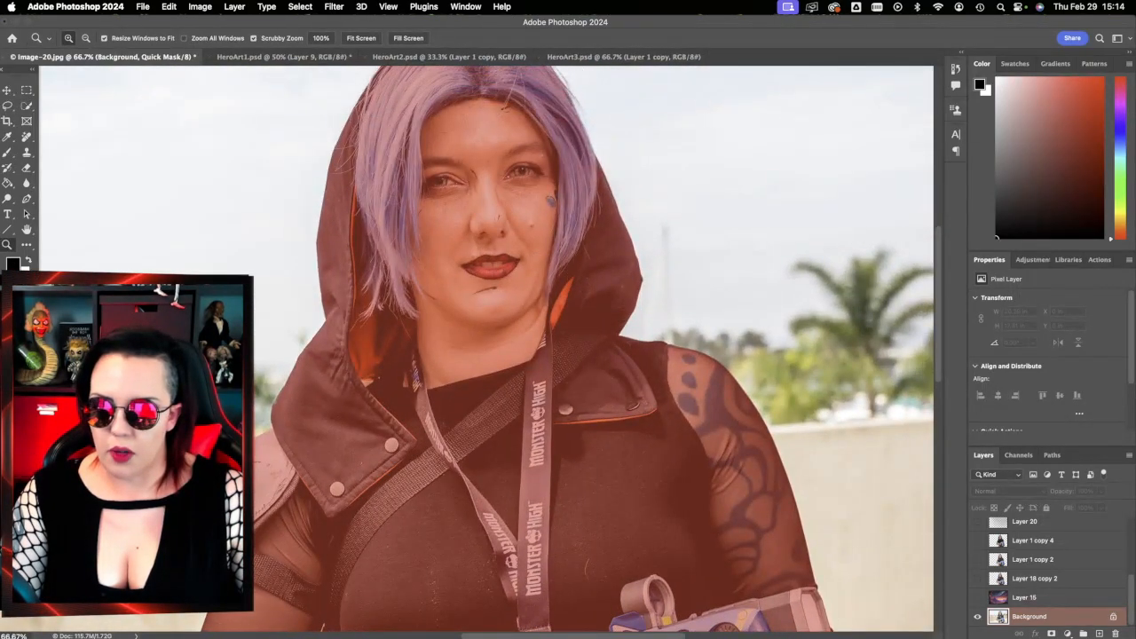
double_click(8, 285)
left_click(418, 287)
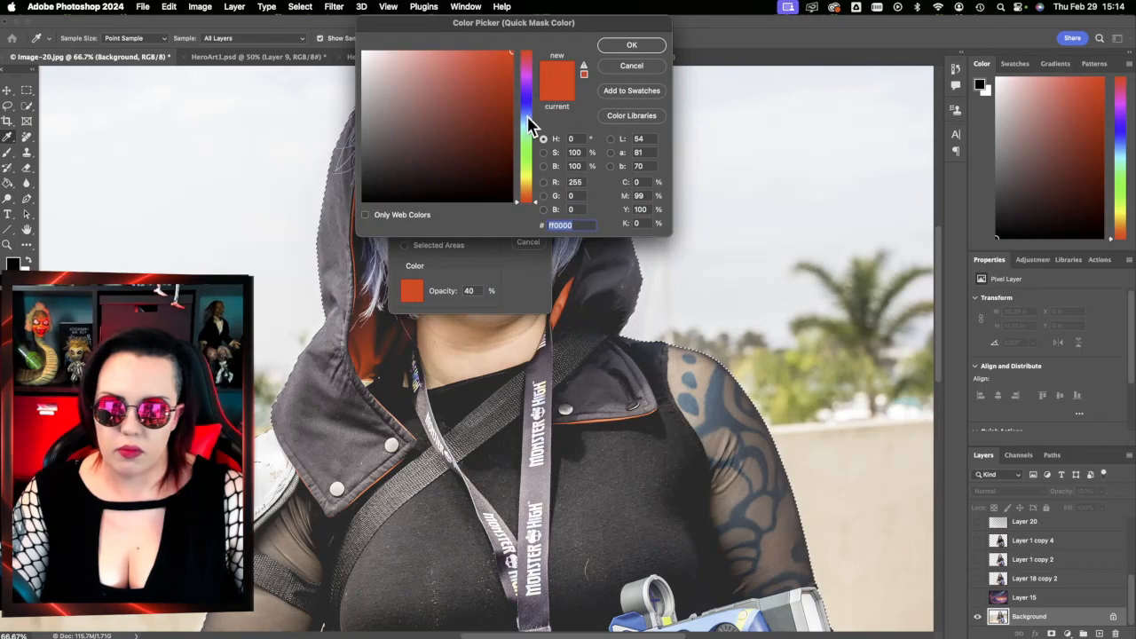
mouse_move(529, 125)
left_mouse_down()
mouse_move(550, 177)
mouse_move(560, 111)
mouse_move(560, 137)
mouse_move(570, 127)
left_mouse_up()
left_click(647, 46)
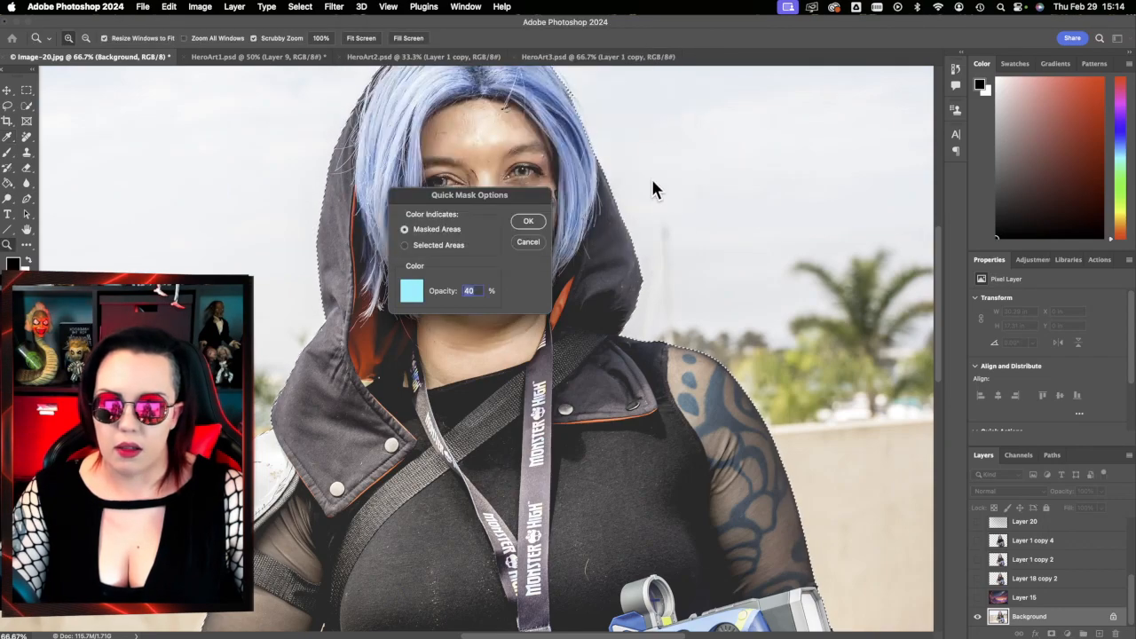
left_click(535, 223)
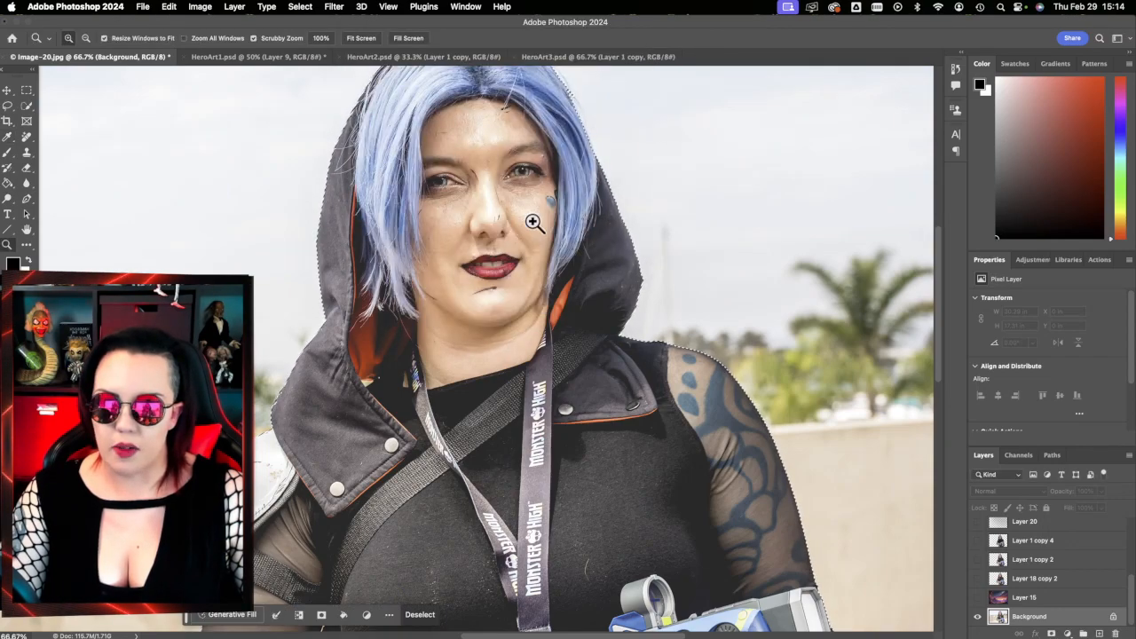
key("q")
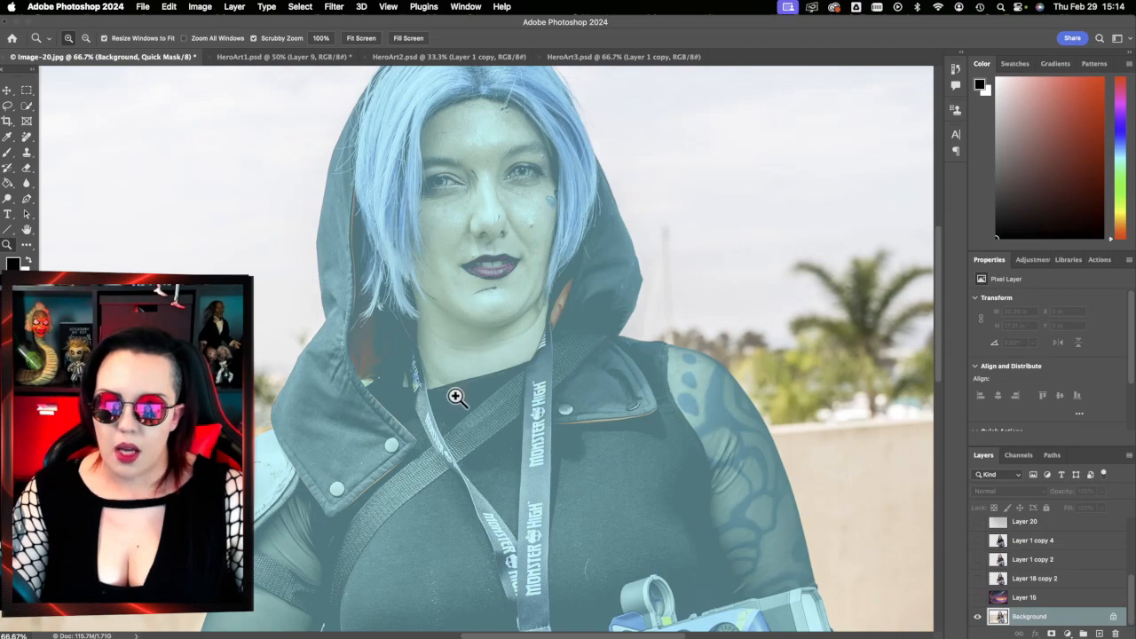
- Find the gaps in the mask around the spiked shoulder armor and activate the Brush tool
scroll(453, 393, "down", 5)
left_click(356, 311)
left_click(357, 311)
left_click(356, 311)
scroll(367, 314, "left", 5)
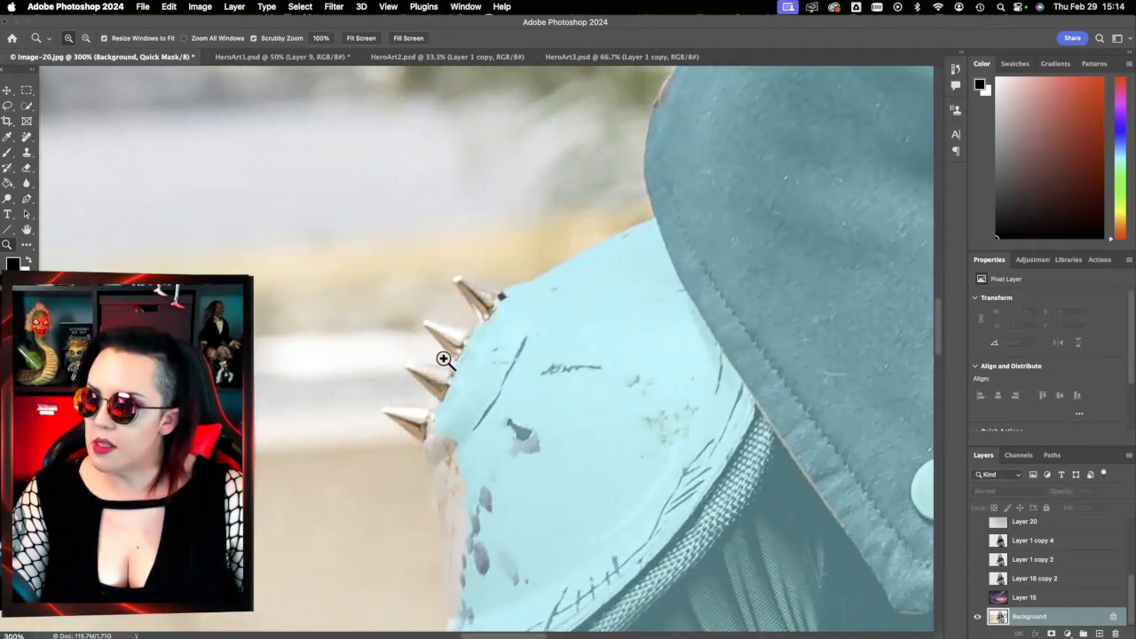
scroll(462, 389, "down", 1)
left_click(470, 348)
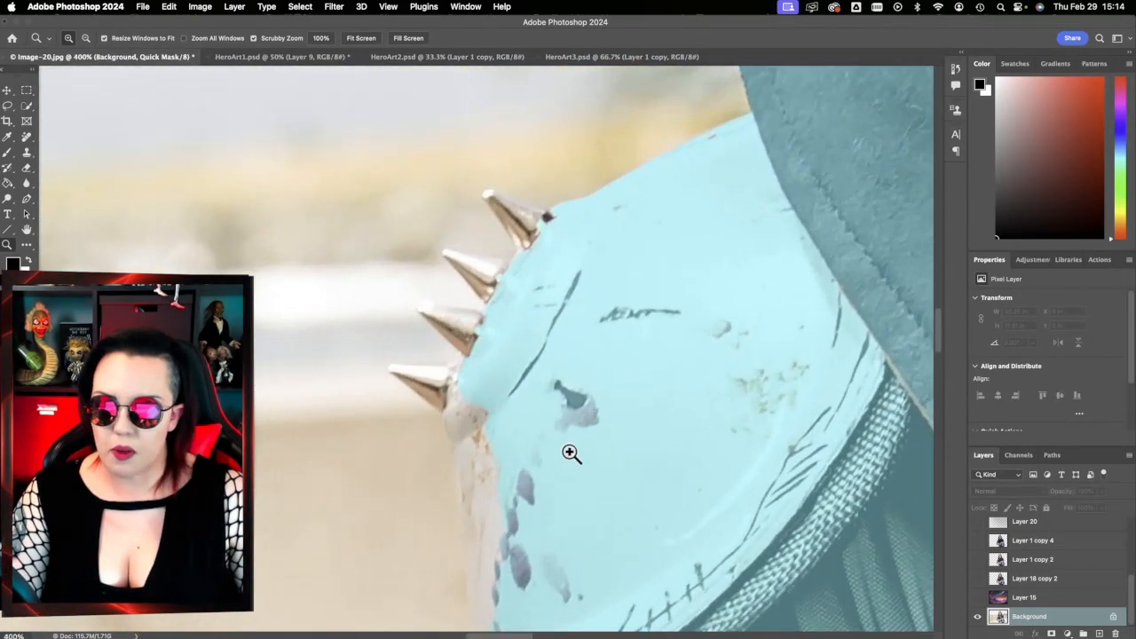
scroll(535, 443, "down", 5)
scroll(529, 379, "up", 1)
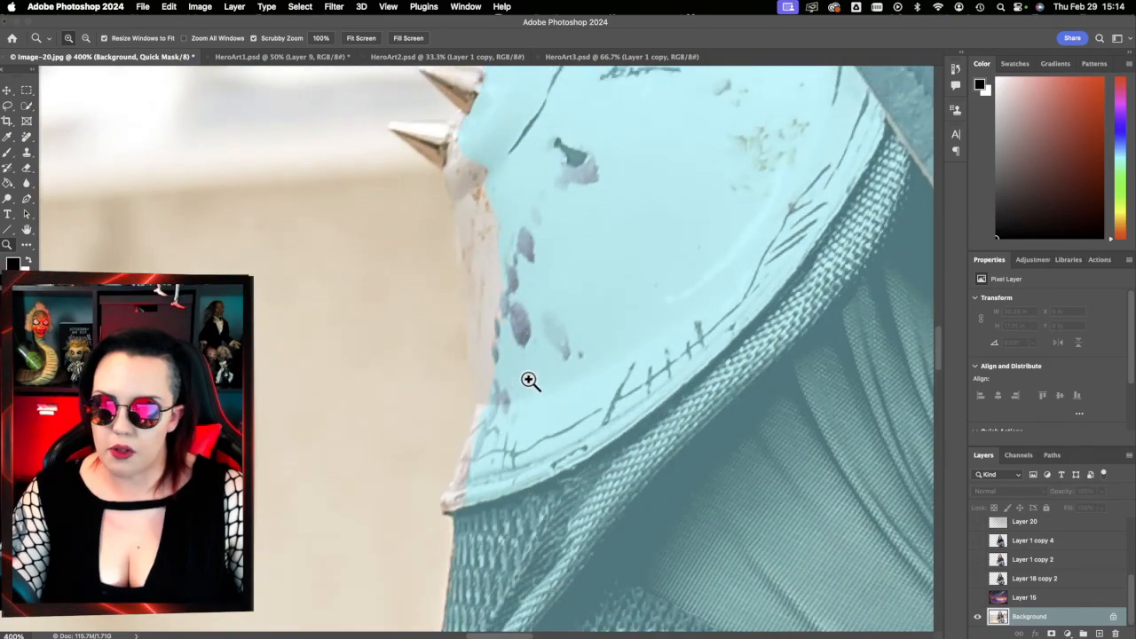
scroll(529, 380, "up", 2)
left_click(8, 153)
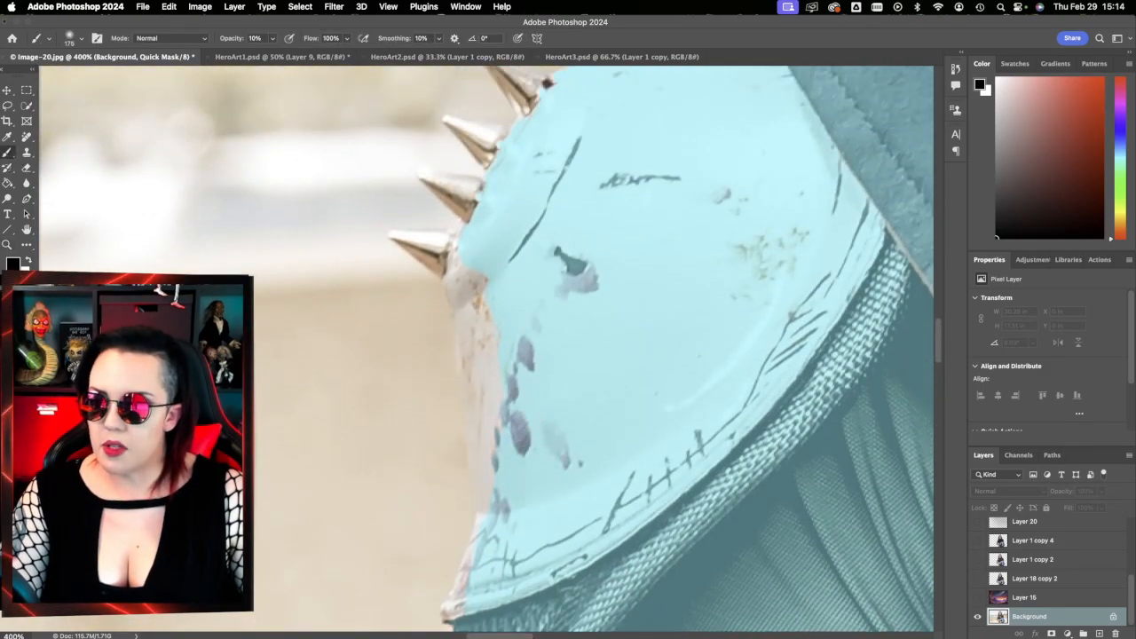
left_click(12, 263)
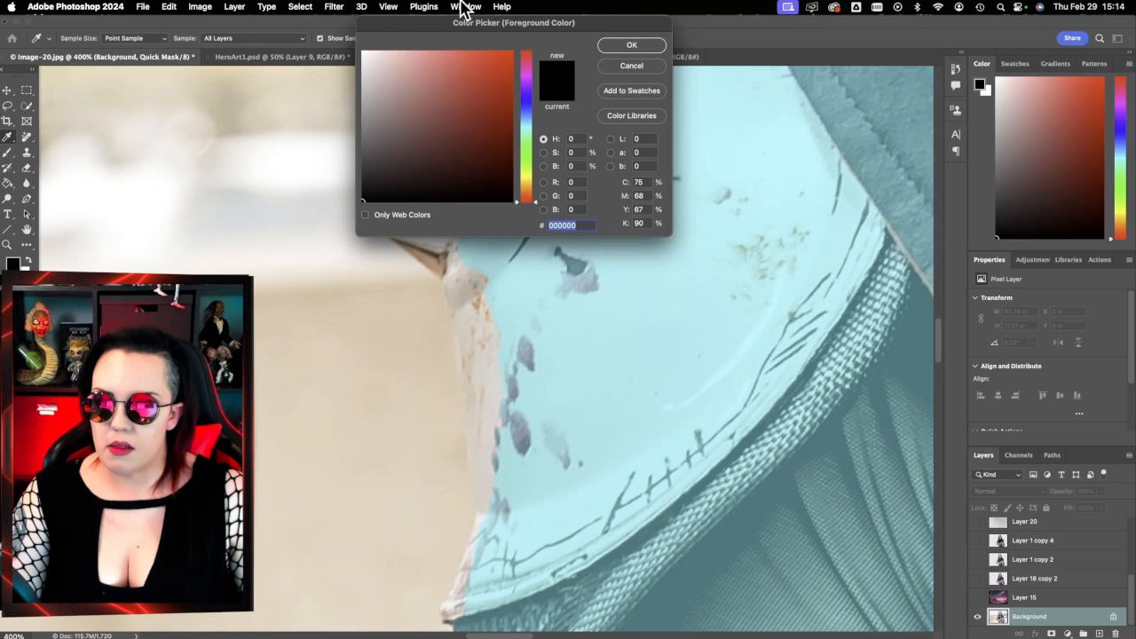
key("Escape")
- Reduce the brush size to 15 and set the brush opacity to 77%
key("bracketleft")
key("bracketleft")
key("bracketleft")
key("bracketleft")
key("bracketleft")
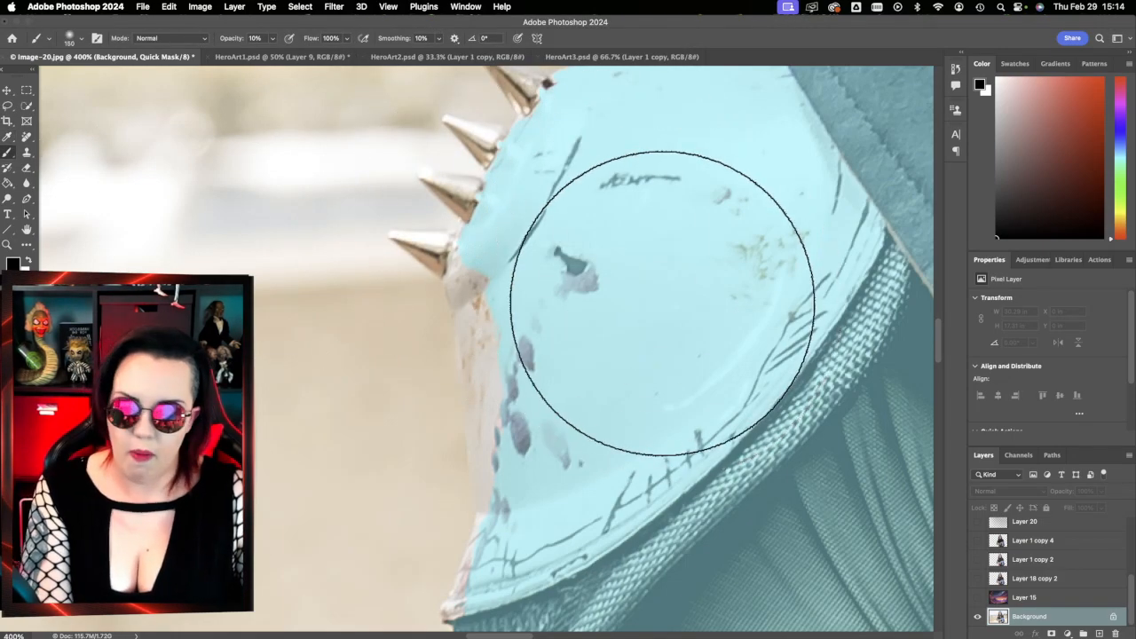
key("bracketleft")
key("bracketleft")
key("bracketleft")
key("bracketleft")
key("bracketleft")
key("bracketleft")
key("bracketleft")
left_click(272, 39)
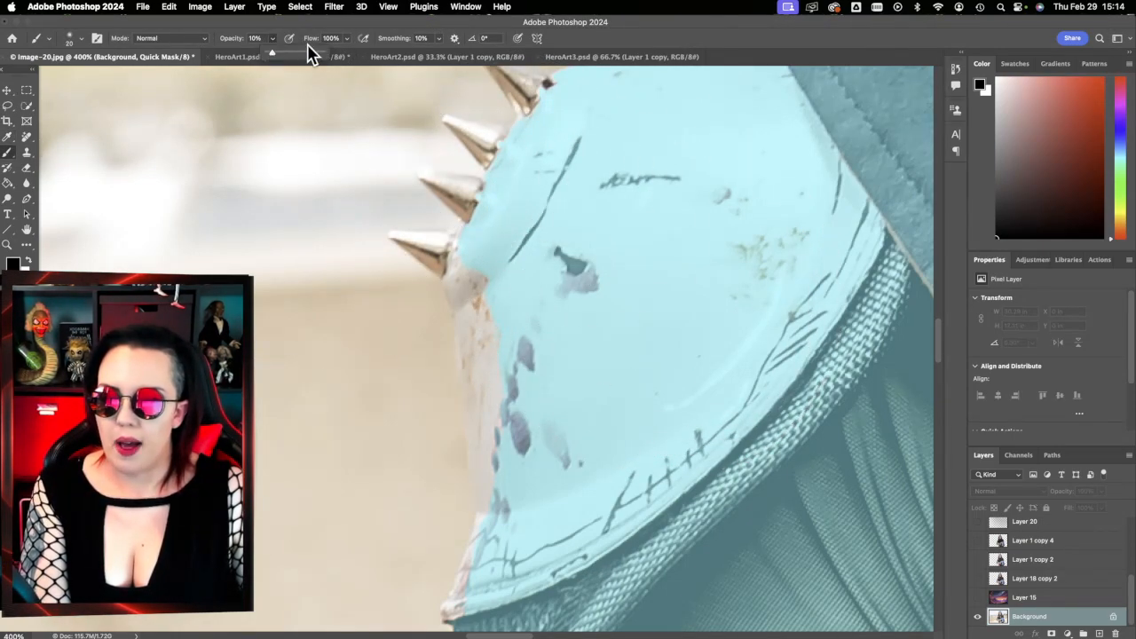
left_click_drag(309, 52, 310, 55)
key("bracketleft")
- Paint the mask in black over the missed part of the shoulder armor's edge and its four metal spikes
mouse_move(467, 258)
left_mouse_down()
mouse_move(472, 331)
mouse_move(485, 346)
mouse_move(472, 250)
mouse_move(488, 344)
mouse_move(477, 262)
mouse_move(483, 305)
left_mouse_up()
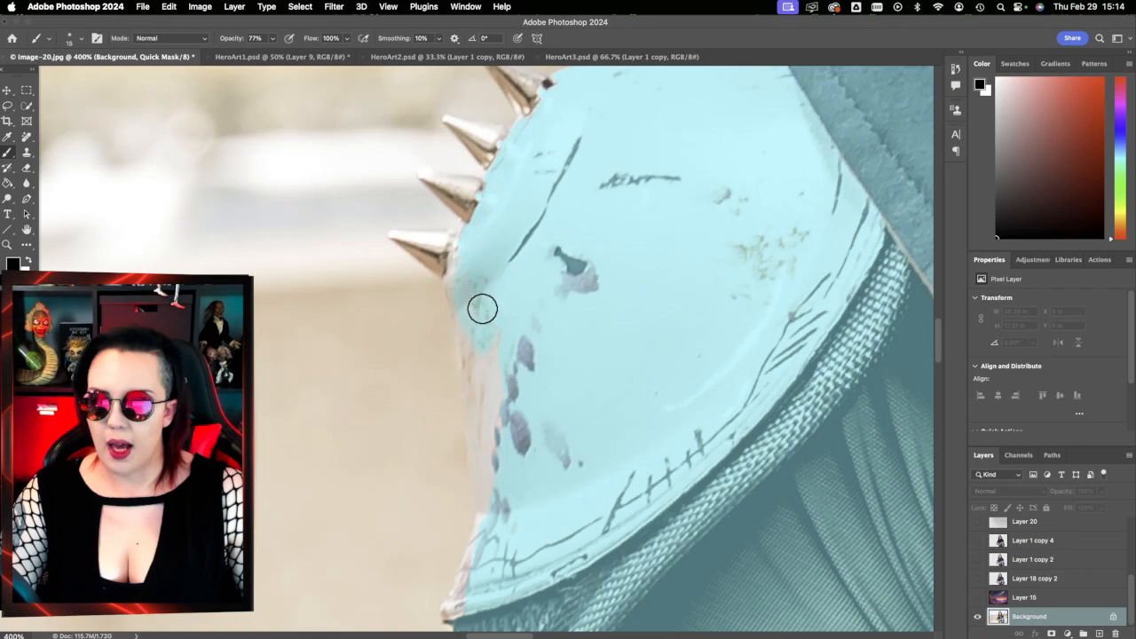
left_click(30, 258)
left_click(31, 260)
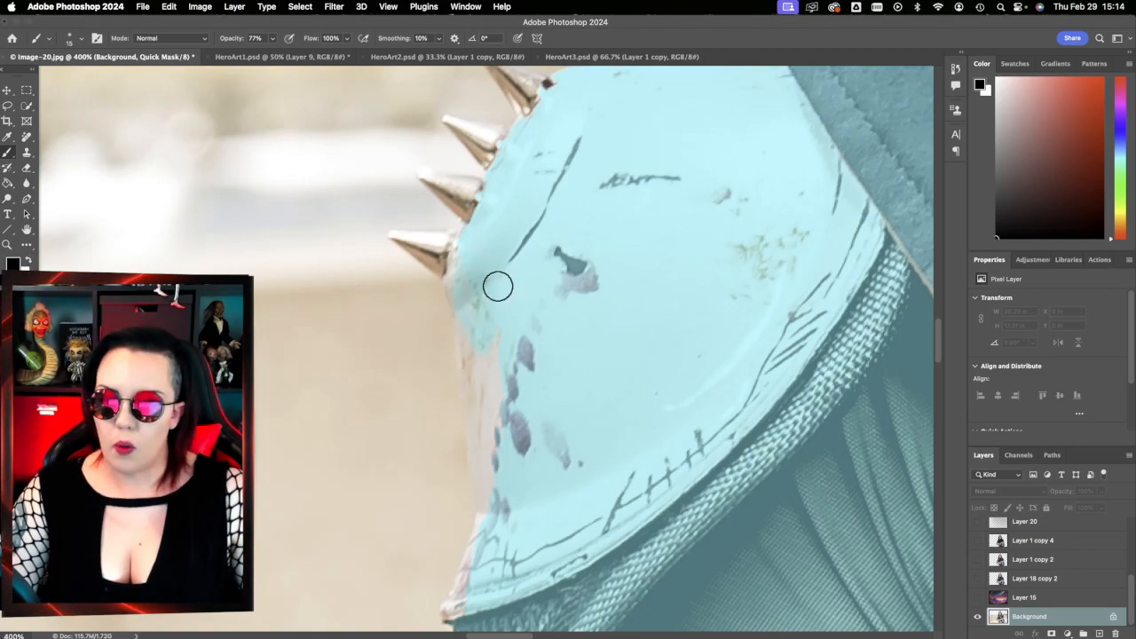
mouse_move(452, 246)
left_mouse_down()
mouse_move(472, 332)
mouse_move(460, 242)
mouse_move(396, 239)
mouse_move(445, 267)
left_mouse_up()
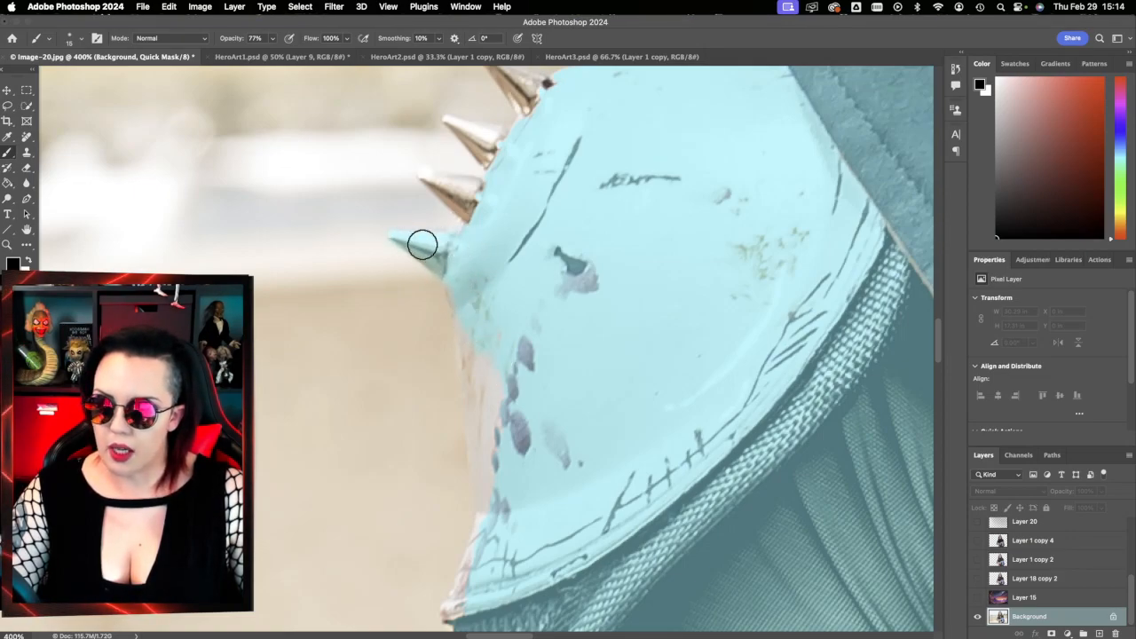
mouse_move(456, 203)
left_mouse_down()
mouse_move(502, 188)
mouse_move(420, 175)
mouse_move(481, 220)
mouse_move(449, 188)
mouse_move(513, 213)
left_mouse_up()
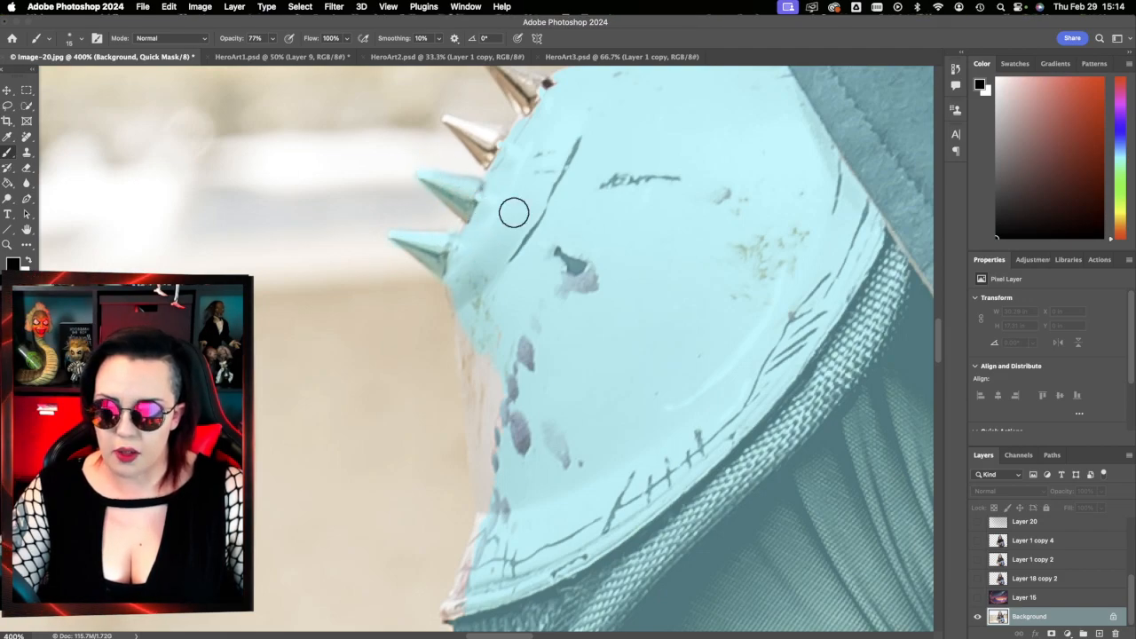
scroll(513, 213, "up", 3)
mouse_move(444, 204)
left_mouse_down()
mouse_move(538, 235)
mouse_move(449, 207)
mouse_move(502, 265)
mouse_move(479, 233)
mouse_move(538, 262)
mouse_move(472, 231)
mouse_move(487, 226)
mouse_move(569, 235)
left_mouse_up()
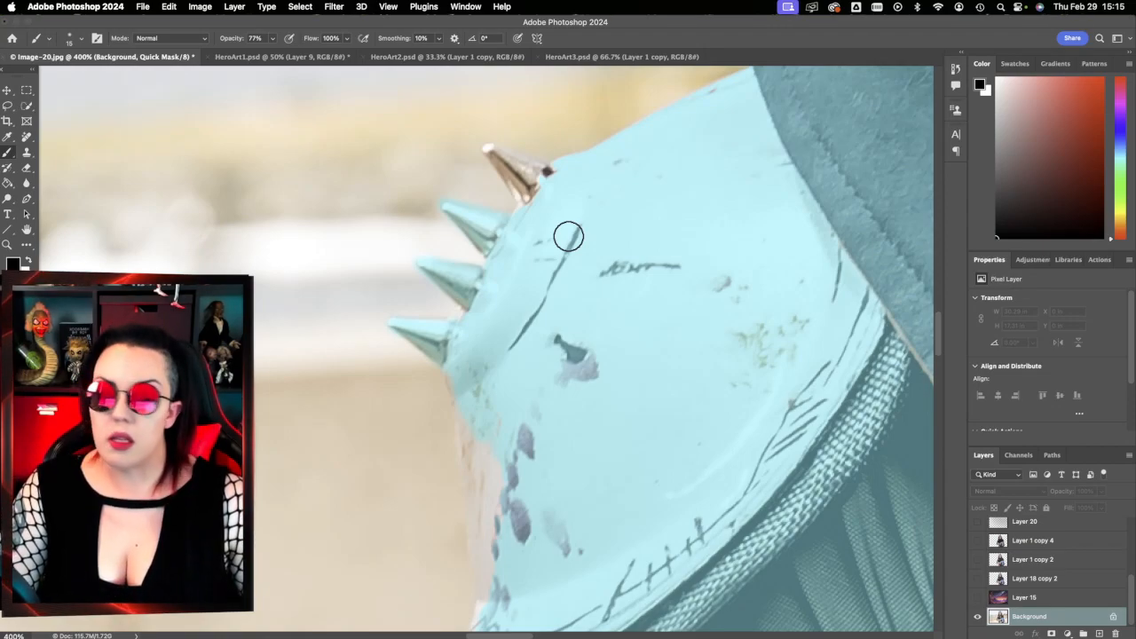
mouse_move(489, 150)
left_mouse_down()
mouse_move(524, 190)
mouse_move(515, 182)
mouse_move(523, 165)
mouse_move(553, 174)
left_mouse_up()
mouse_move(497, 153)
left_mouse_down()
mouse_move(541, 192)
mouse_move(499, 155)
mouse_move(543, 182)
left_mouse_up()
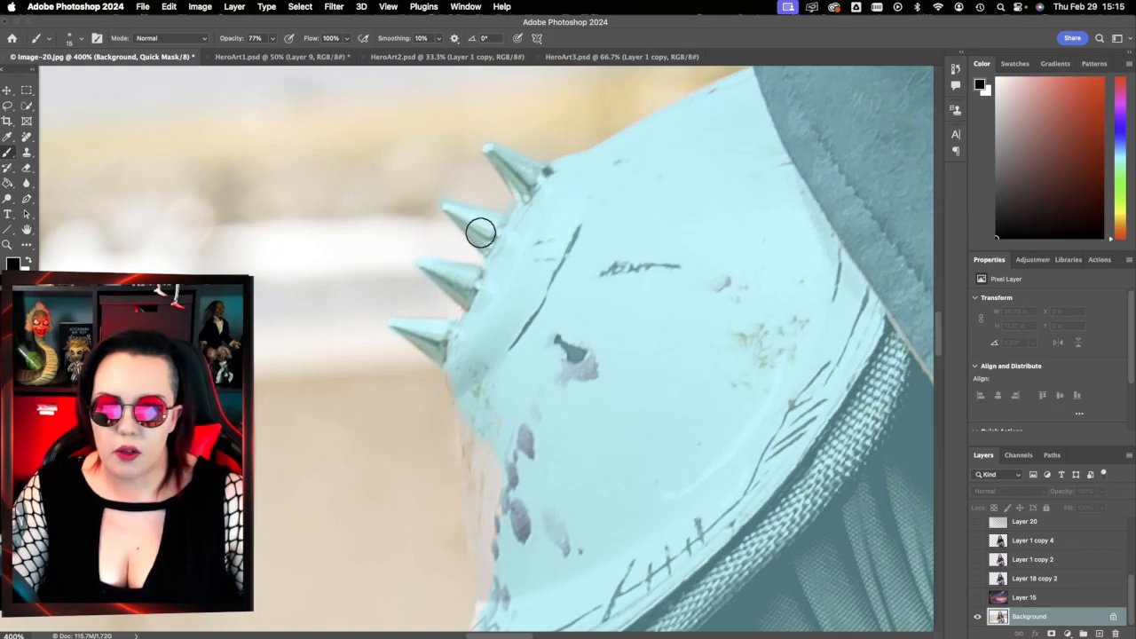
- Switch to Preview to view the finished artwork Image-21-1.jpg, and close the image
mouse_move(1134, 341)
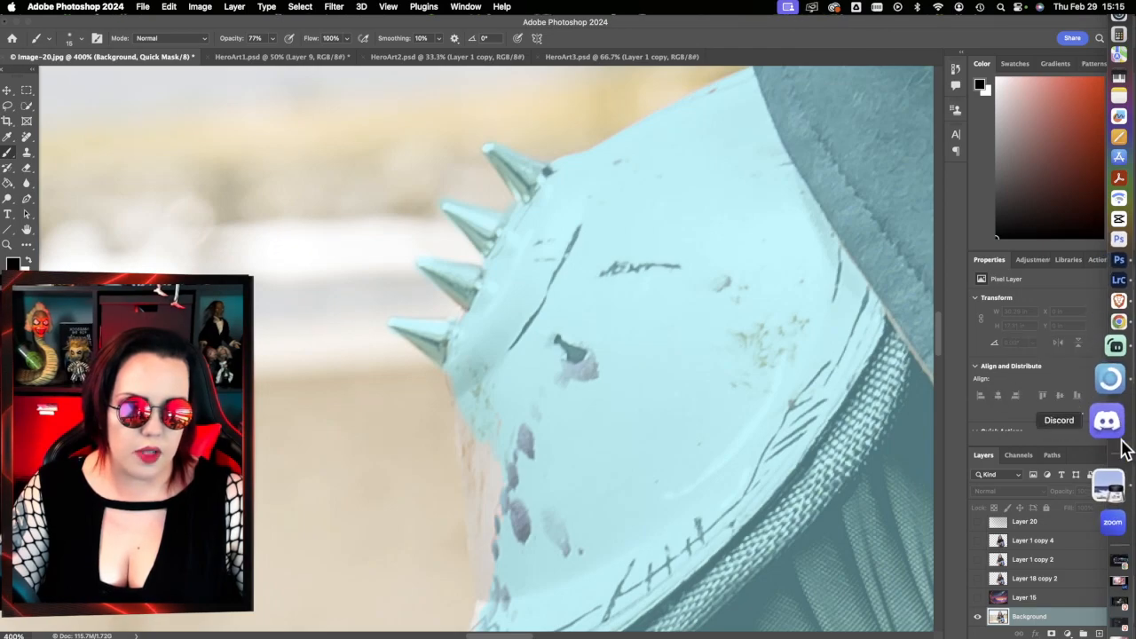
left_click(1122, 469)
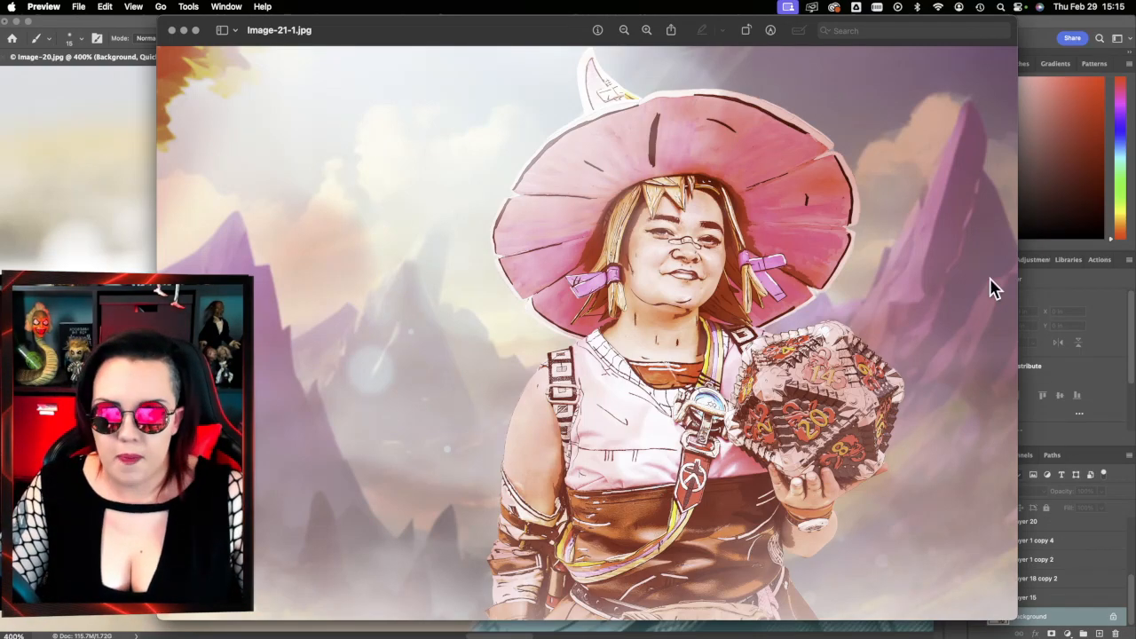
left_click(184, 31)
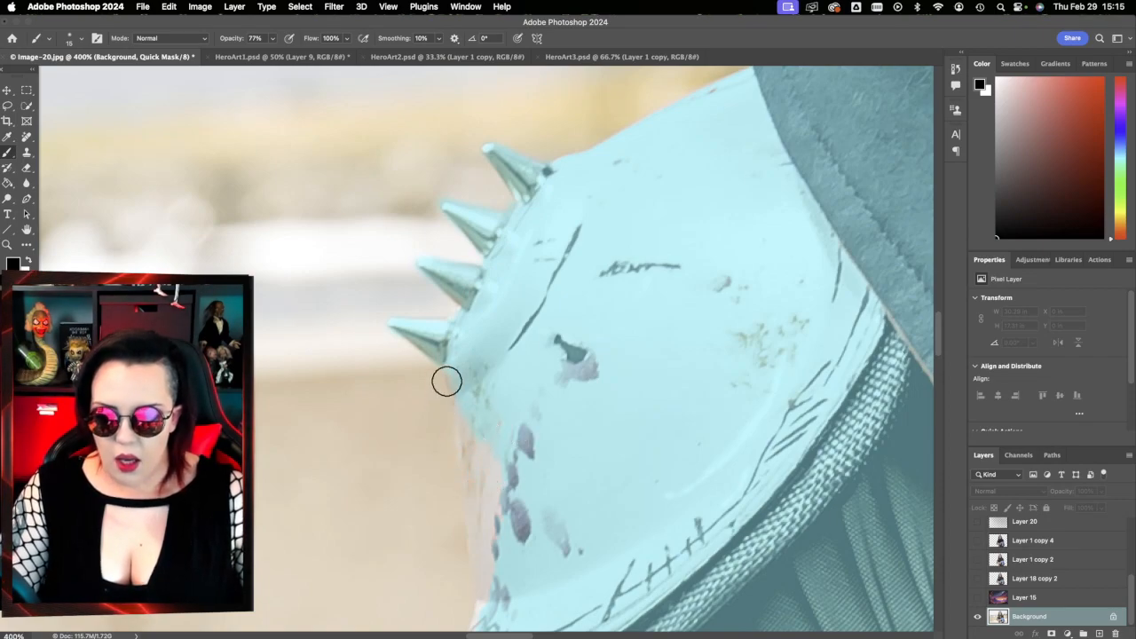
- Paint the mask over the remaining outer edge of the shoulder armor down to its lower corner, and exit Quick Mask mode
scroll(511, 515, "down", 3)
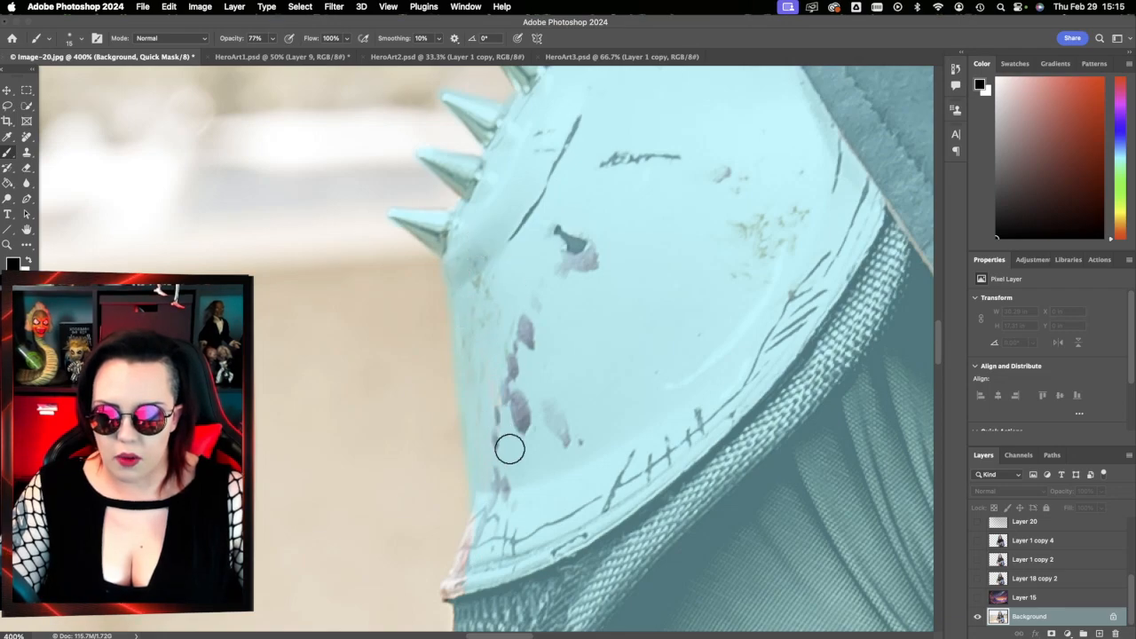
scroll(490, 464, "down", 3)
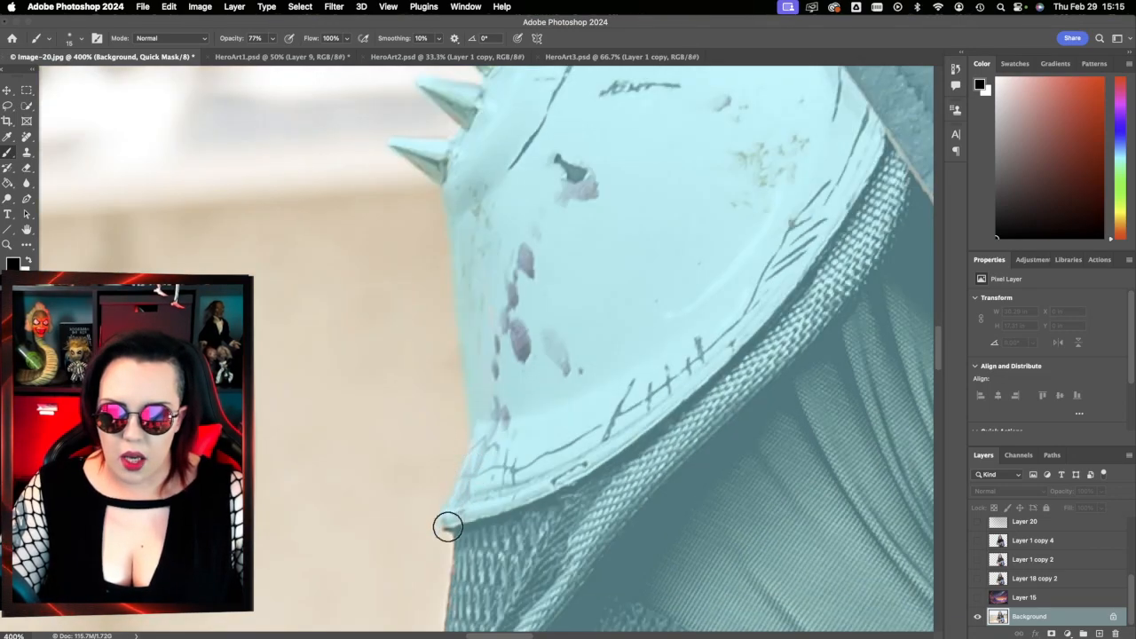
scroll(464, 522, "up", 8)
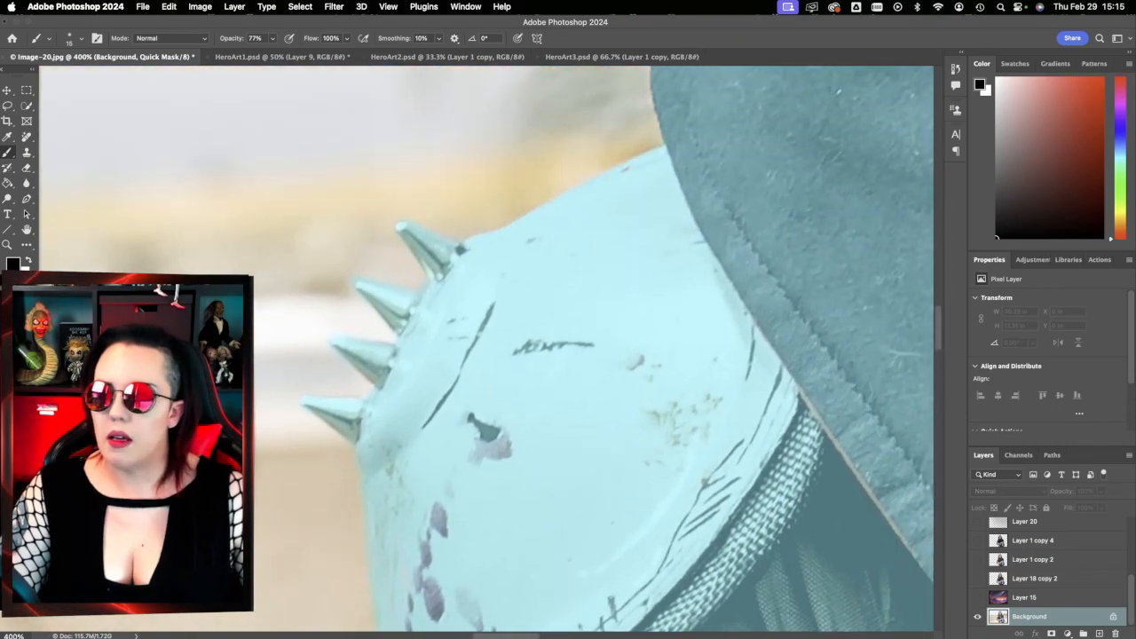
key("q")
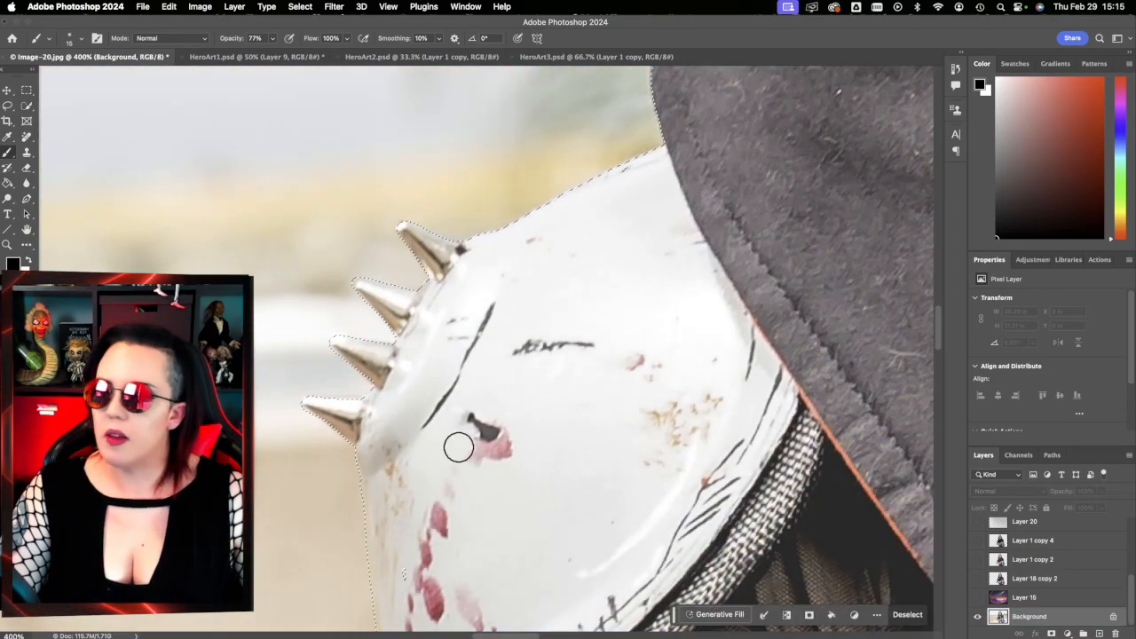
scroll(451, 447, "left", 2)
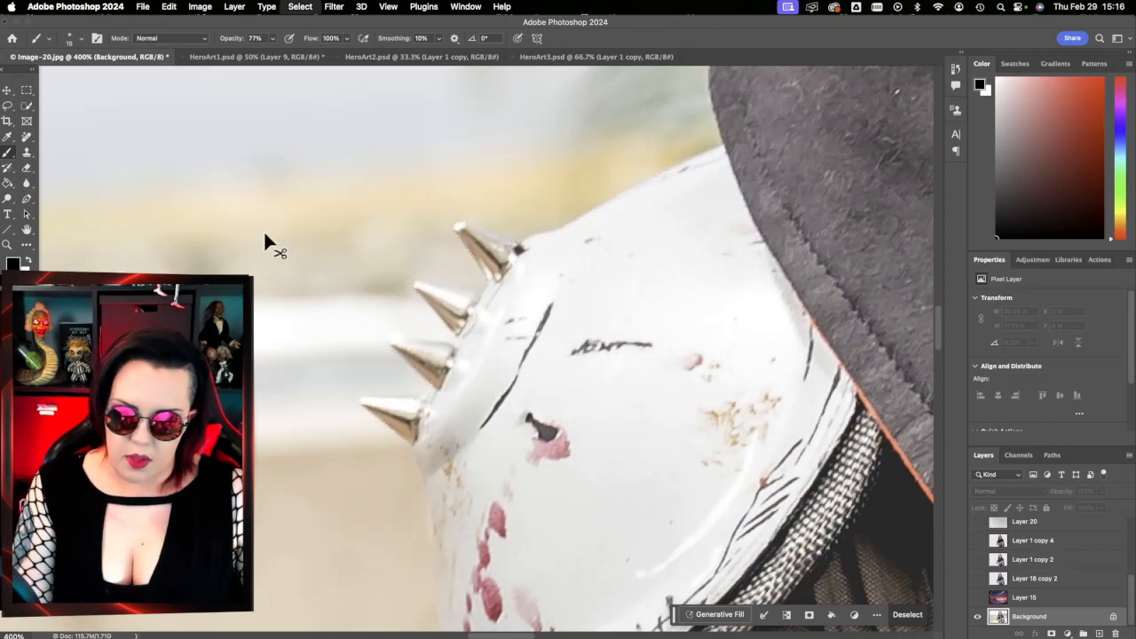
- Clear the selection and show only the cut-out subject on Layer 18 copy 2, with Layer 15 and Background hidden
key("super+d")
left_click(8, 248)
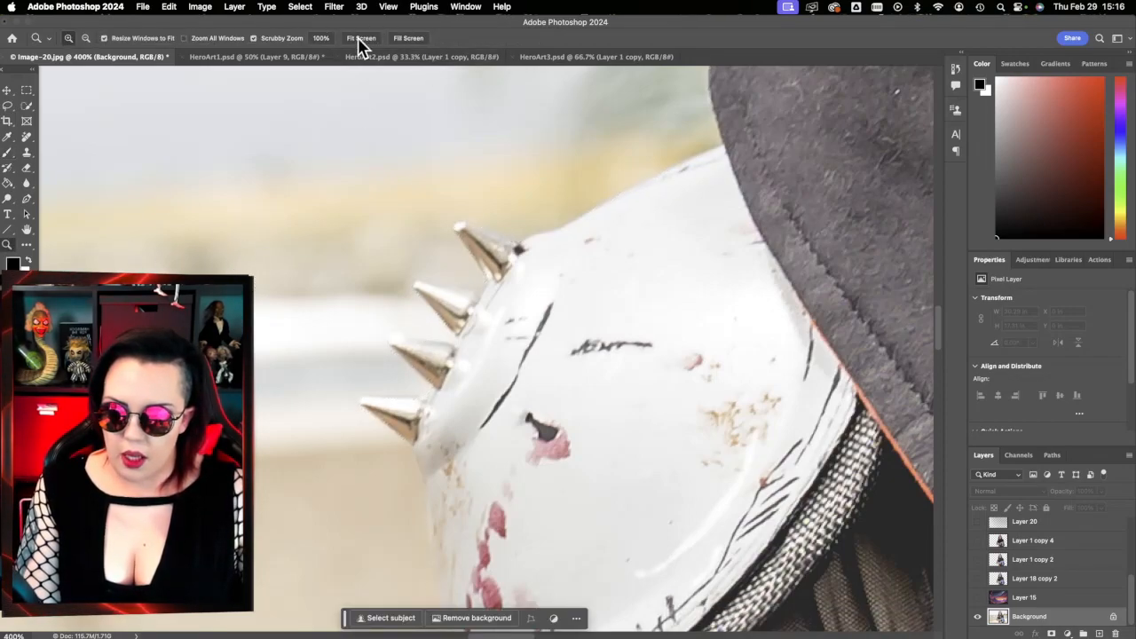
left_click(361, 38)
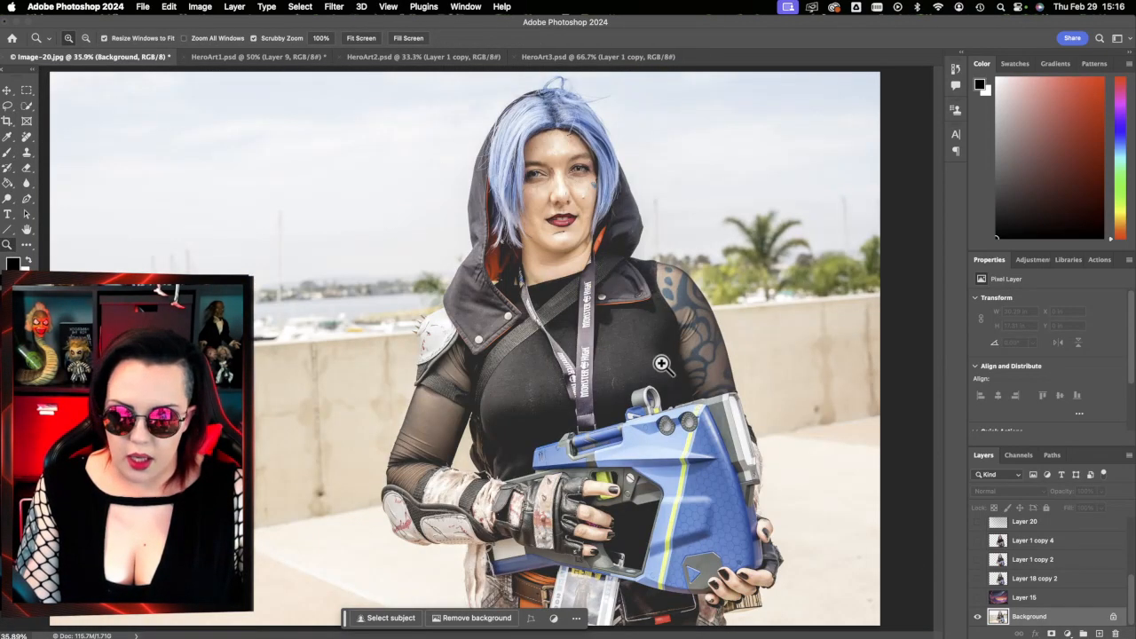
left_click(978, 598)
left_click(977, 578)
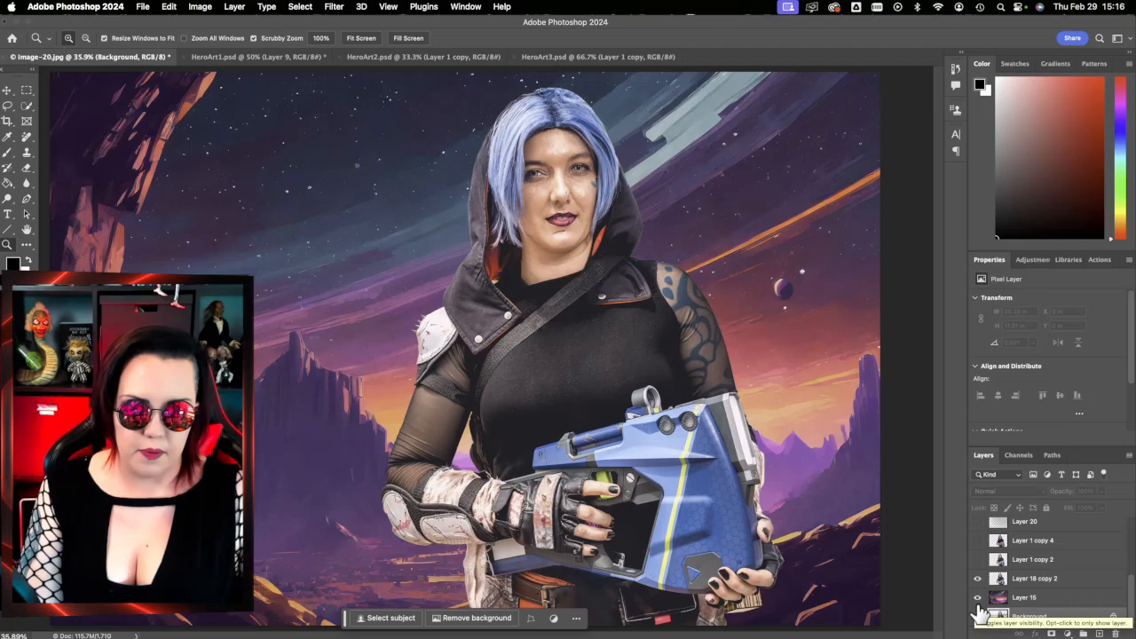
left_click(977, 604)
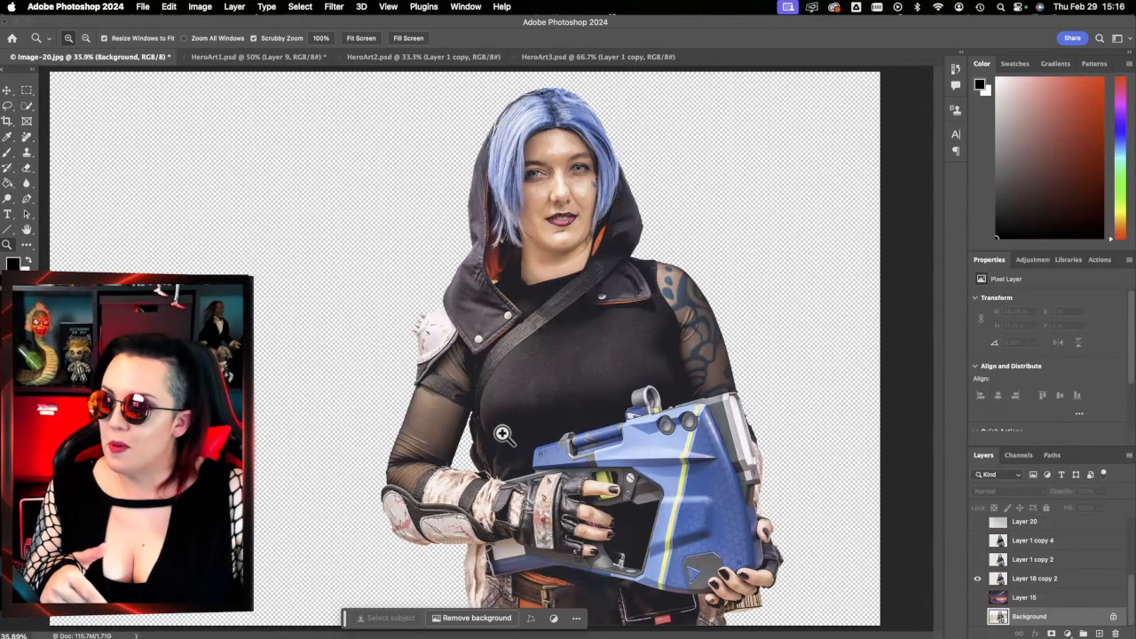
- Select Layer 18 copy 2 and look over the filters available for it
left_click(334, 8)
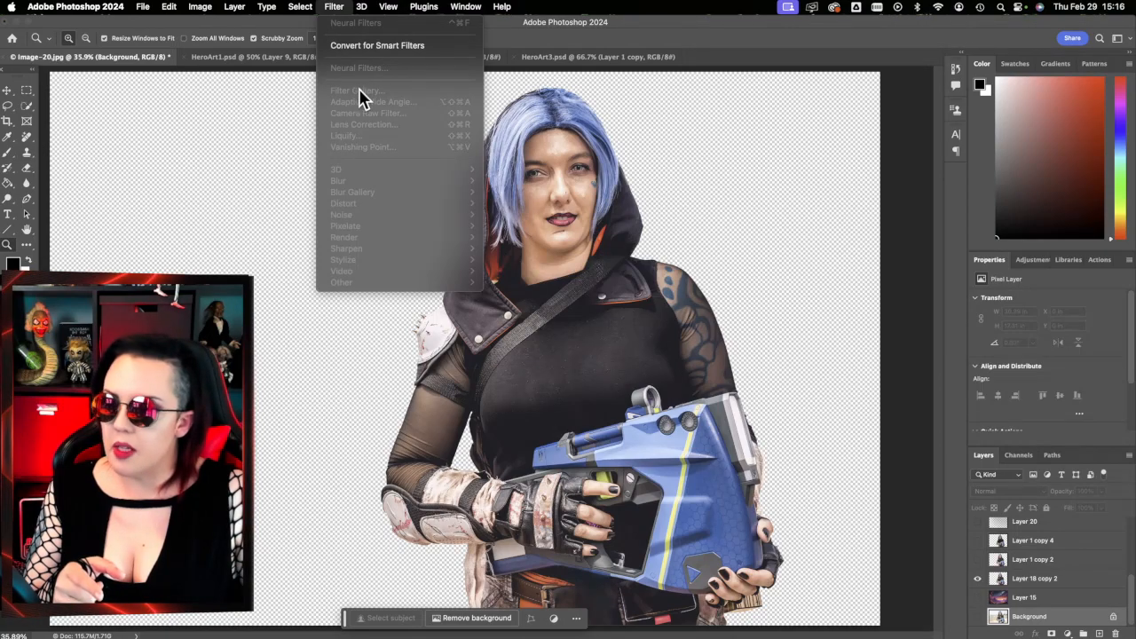
key("Escape")
left_click(1033, 578)
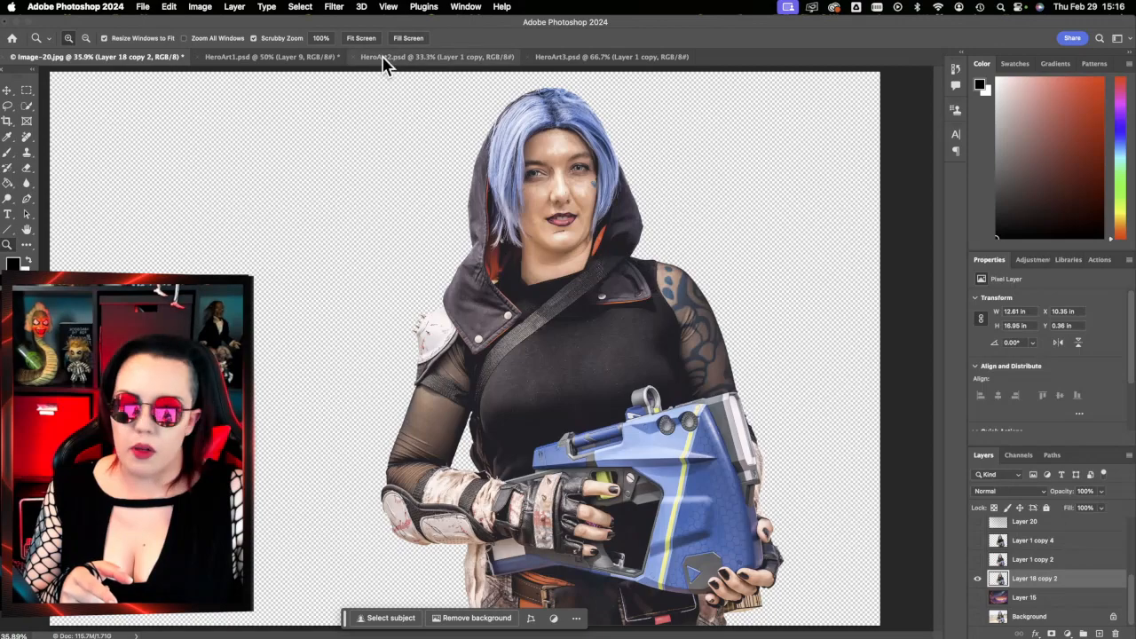
left_click(345, 9)
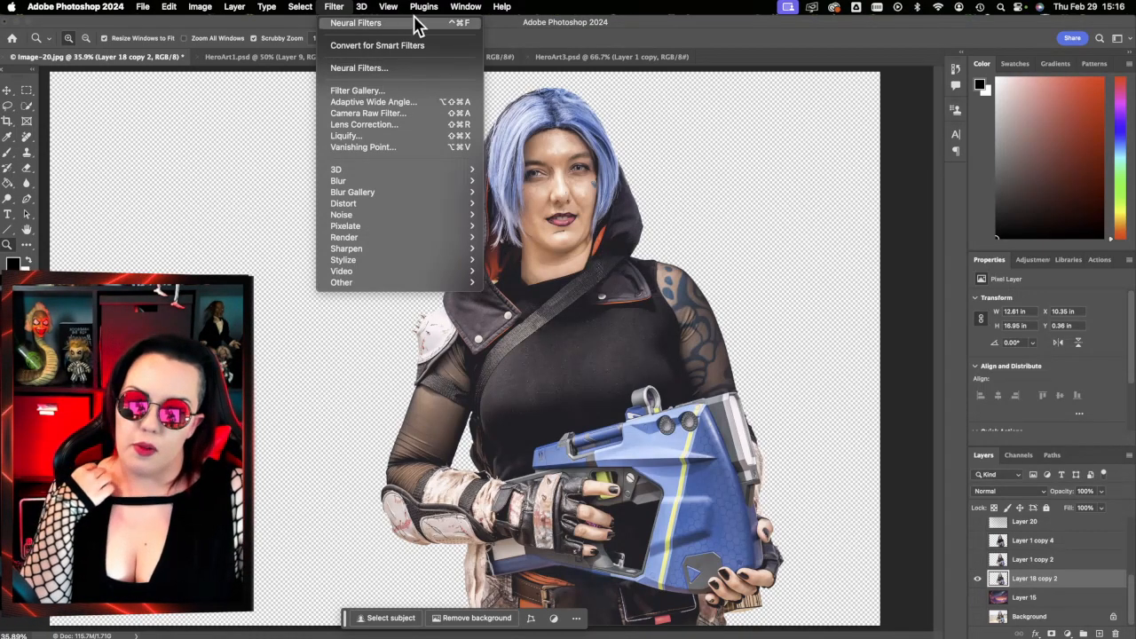
left_click(335, 9)
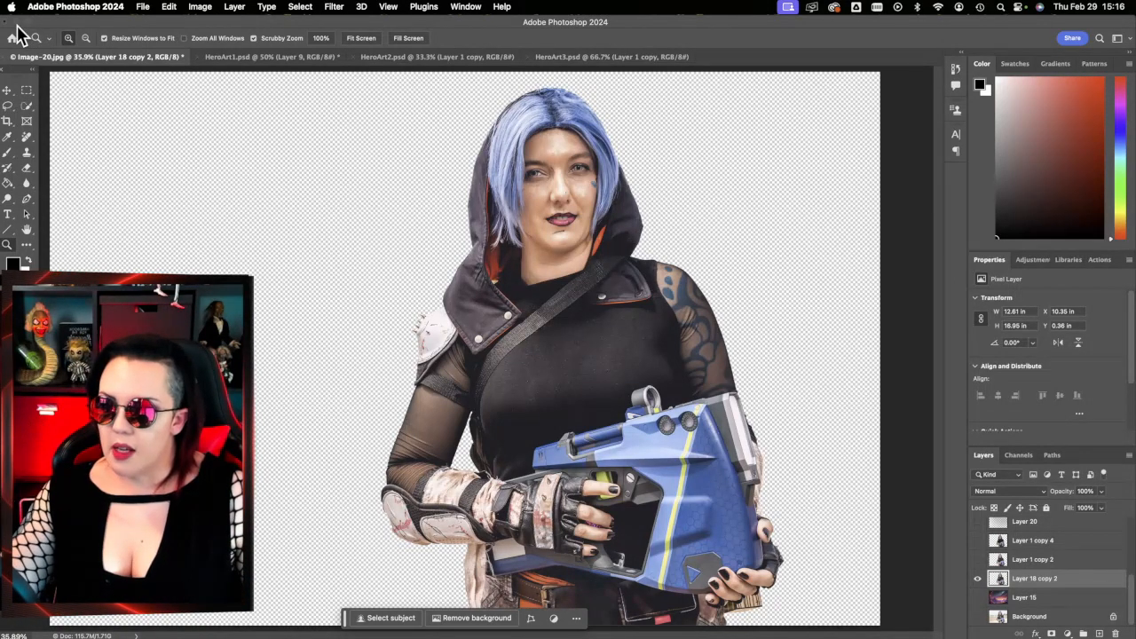
- Examine the cut-out subject's face up close, and minimise the Photoshop window
left_click(578, 199)
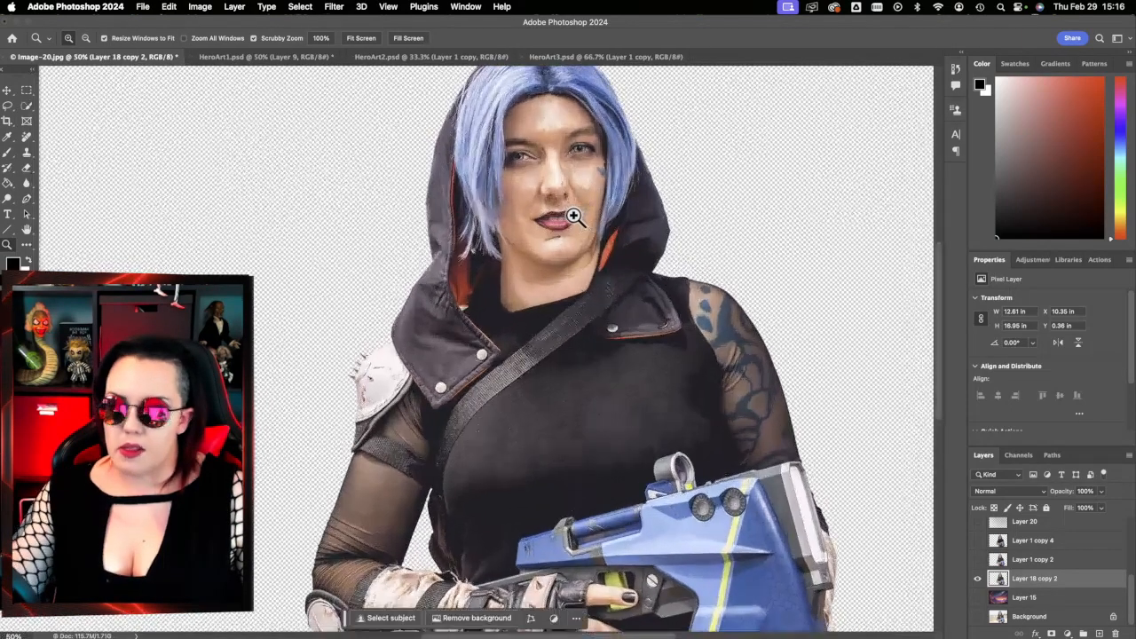
left_click(574, 216)
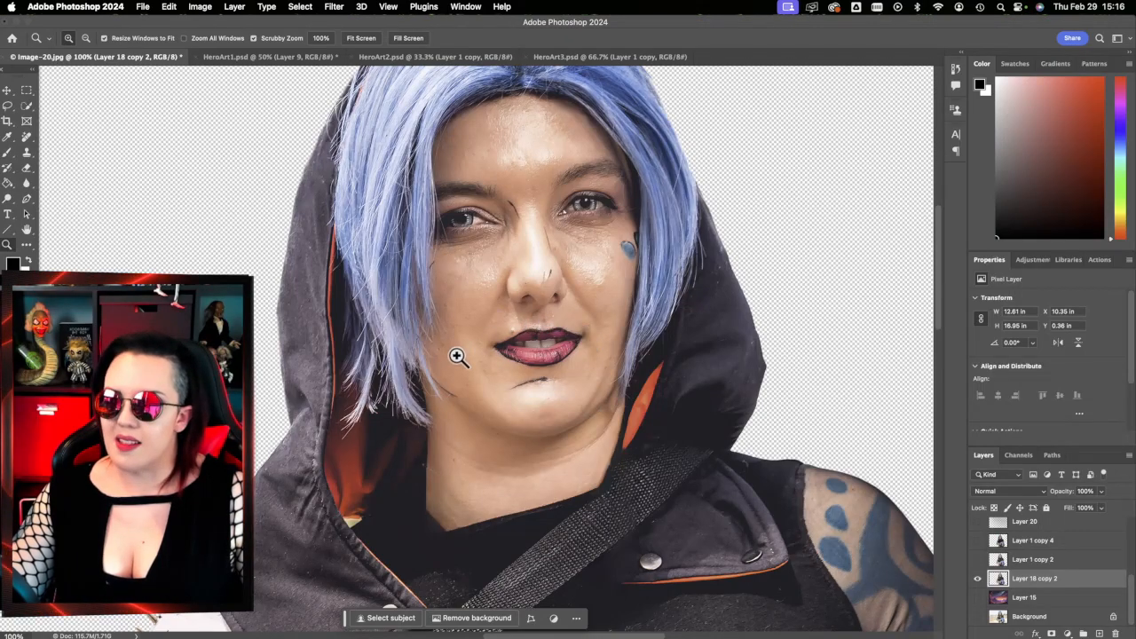
left_click(24, 23)
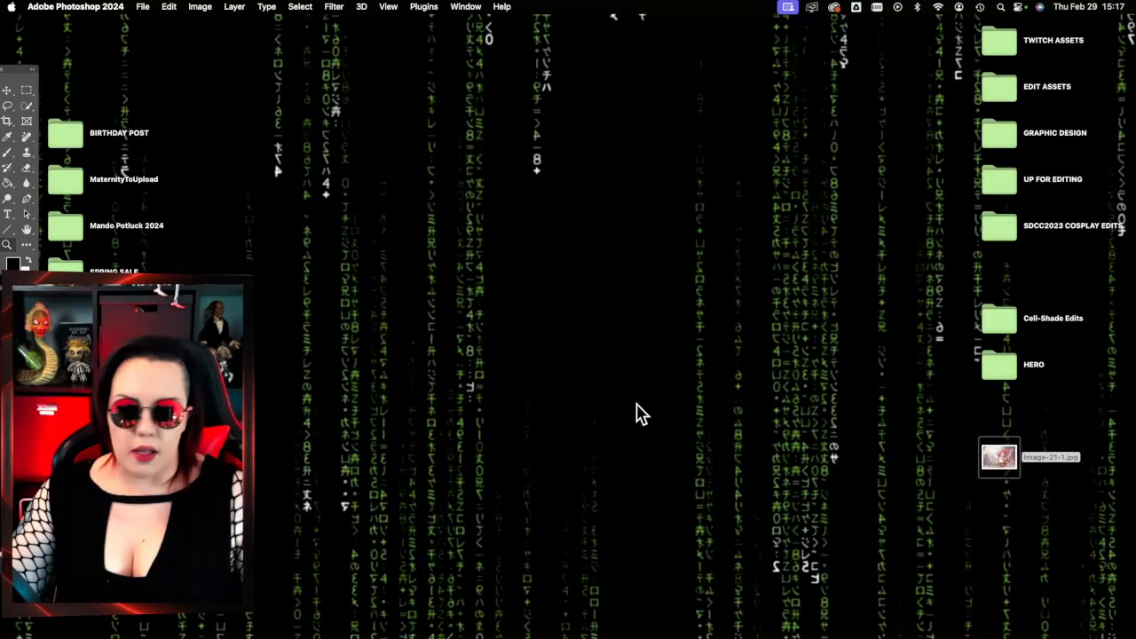
- Open the finished artwork Image-21-1.jpg from the desktop for viewing, and minimise the Lightroom Classic window
double_click(997, 470)
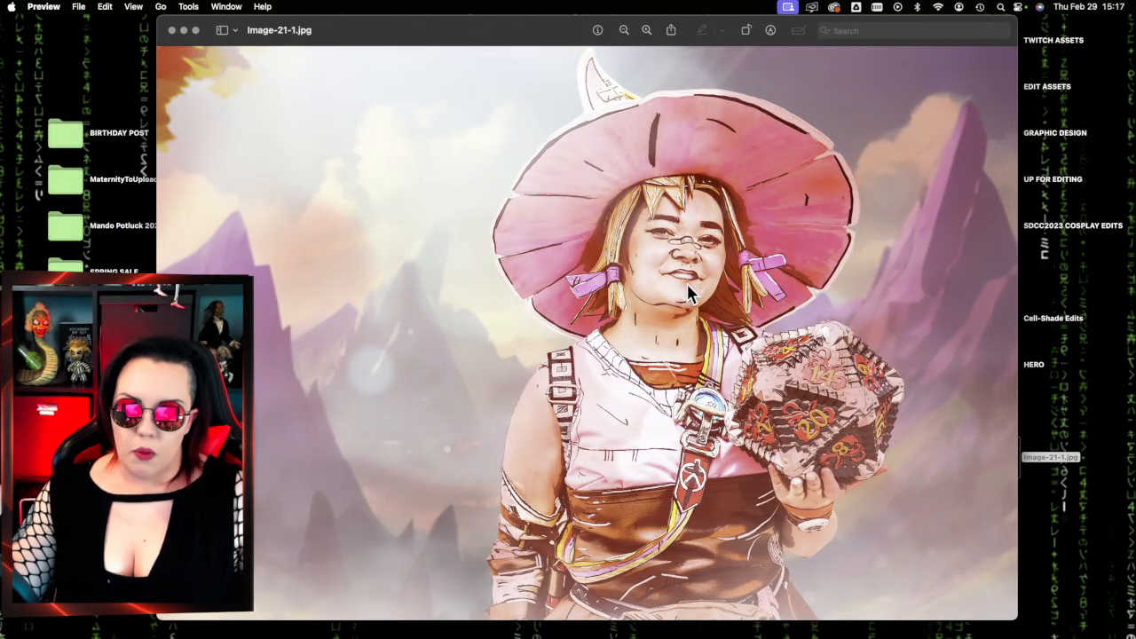
left_click(1105, 328)
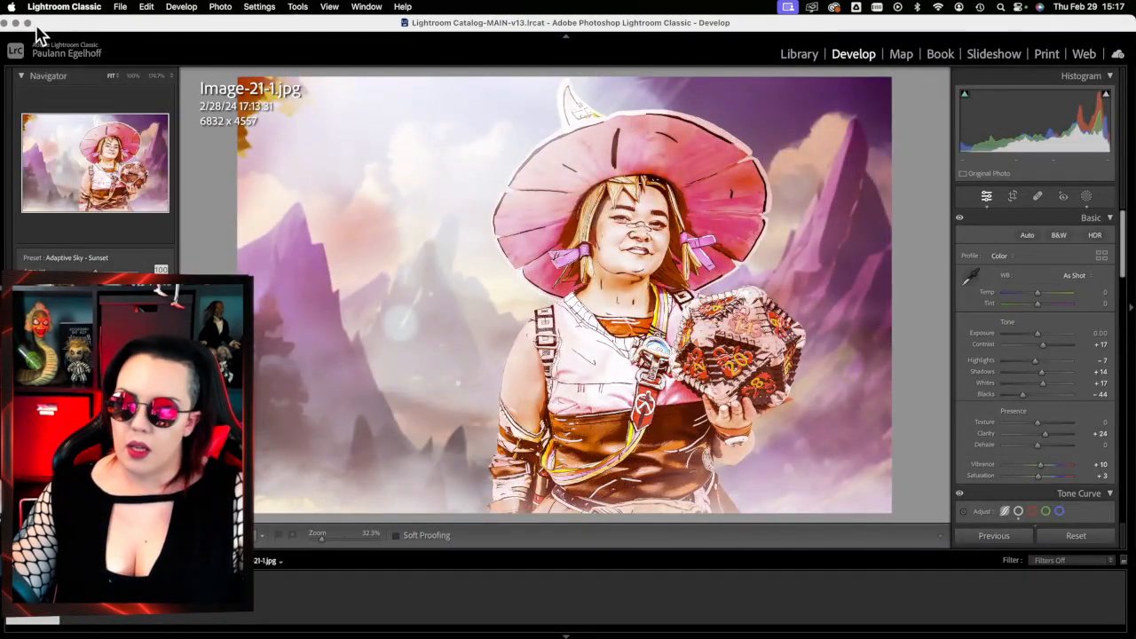
left_click(16, 24)
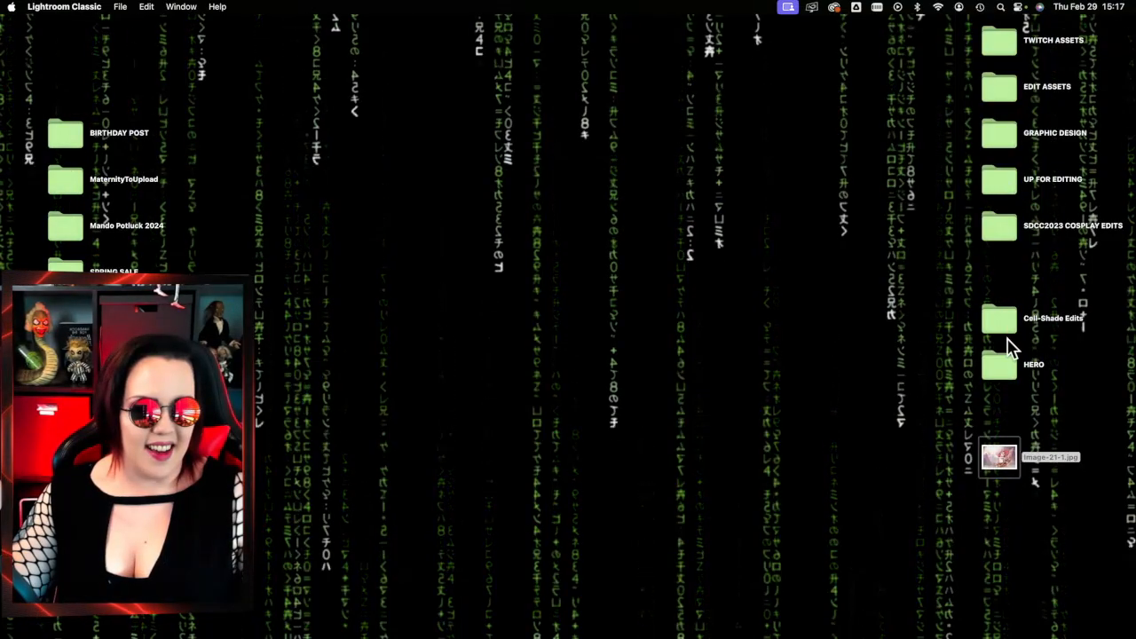
- Preview Image-1-2.jpg and Image-2.jpg in the Cell-Shade Edits folder, and check the SDCC2023 COSPLAY EDITS folder
left_click(1008, 334)
double_click(1008, 334)
left_click(568, 158)
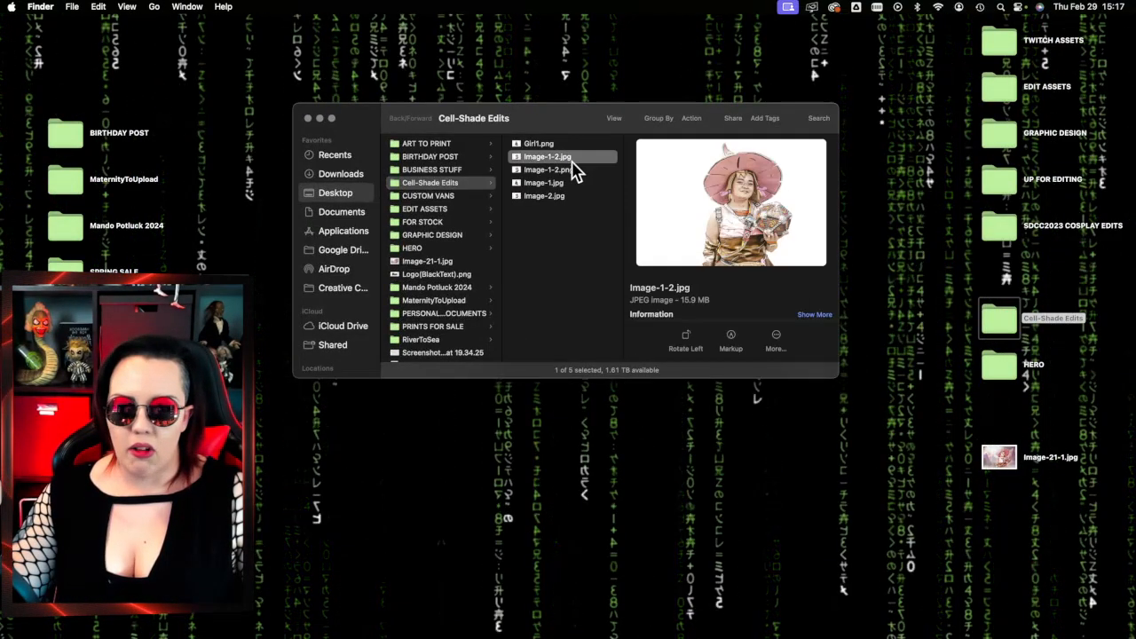
left_click(578, 208)
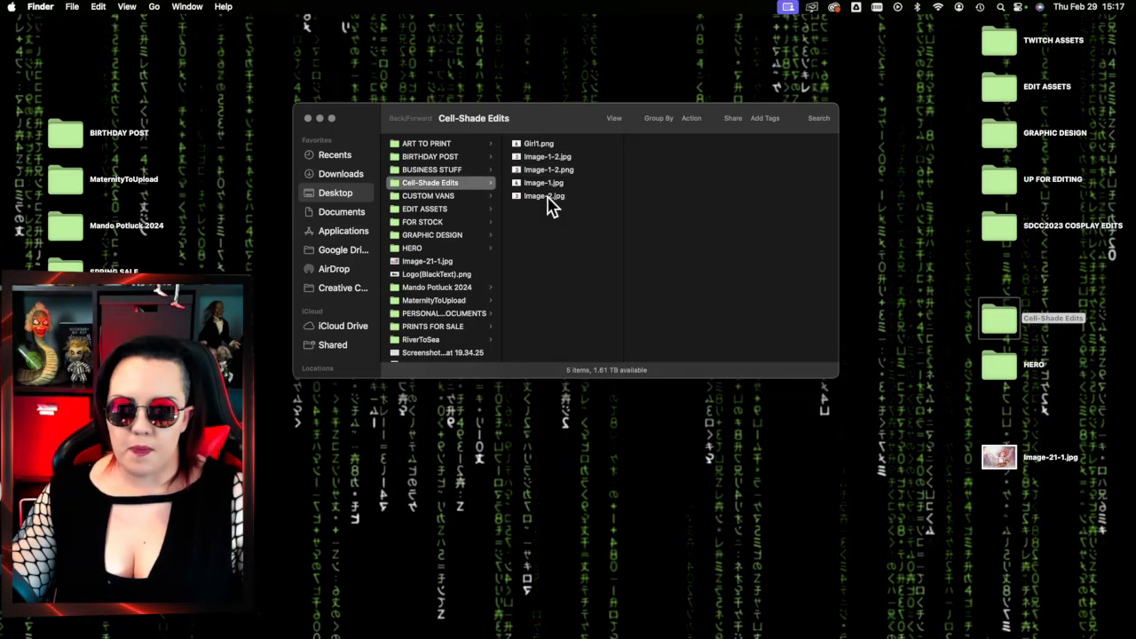
left_click(548, 199)
double_click(994, 222)
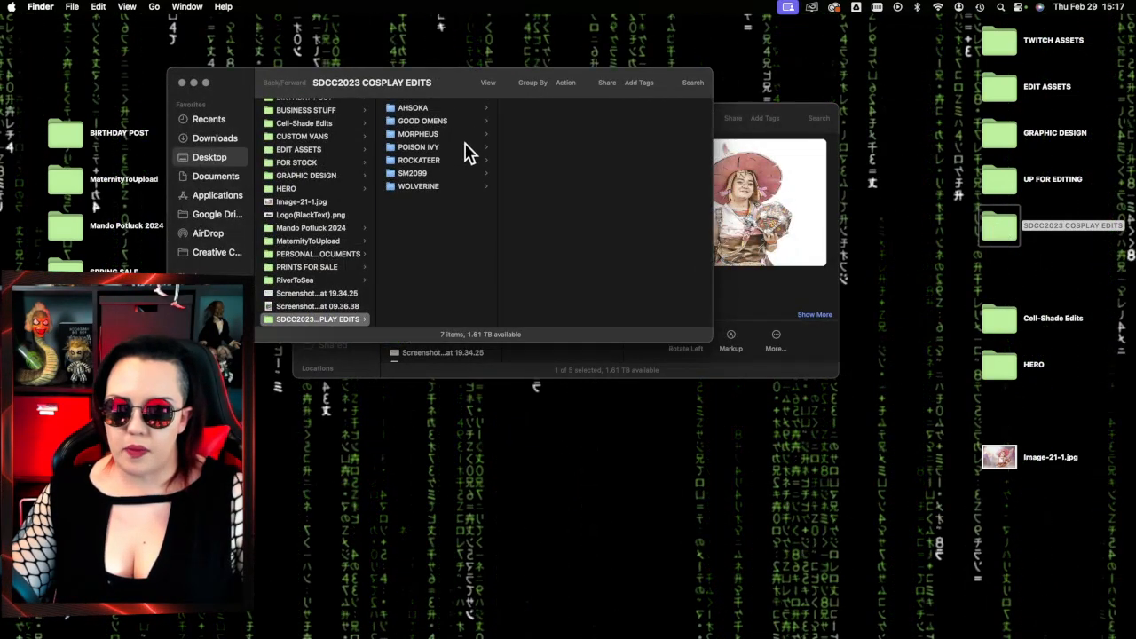
left_click(182, 83)
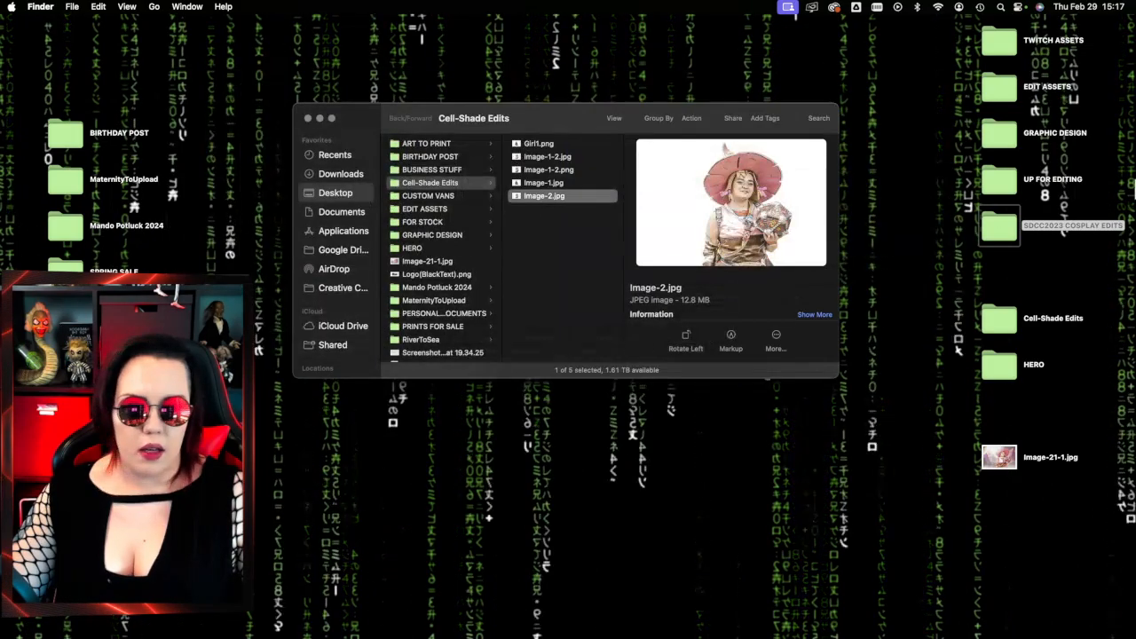
- Browse from UP FOR EDITING through COSPLAYS to the SDCC to Edit folder, and open the original photo Image-21.jpg
double_click(1001, 180)
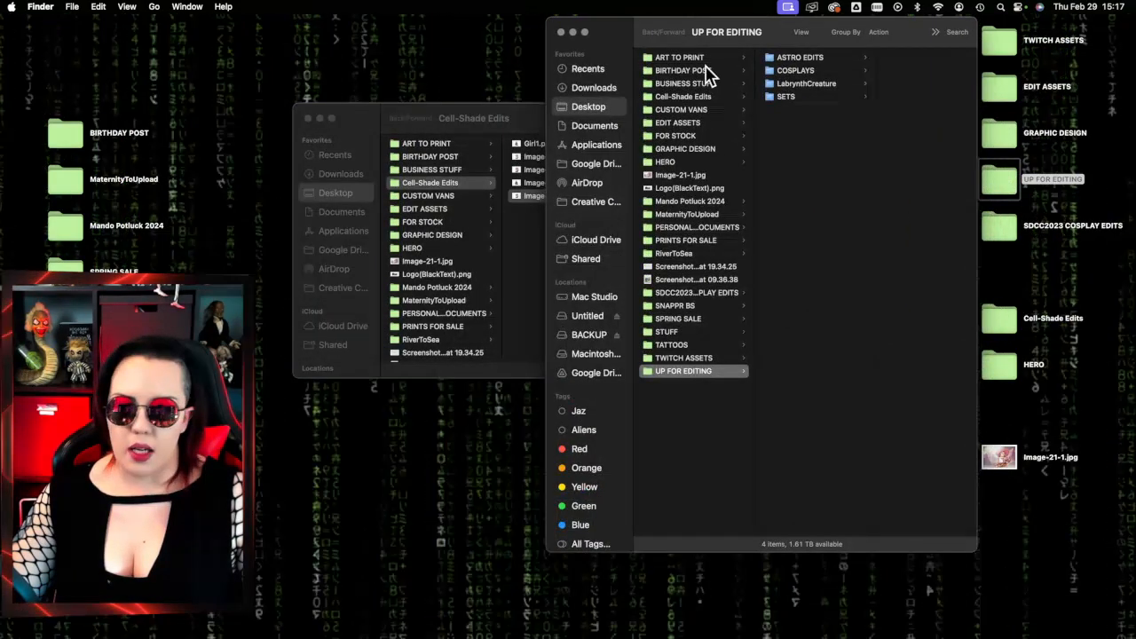
left_click(795, 71)
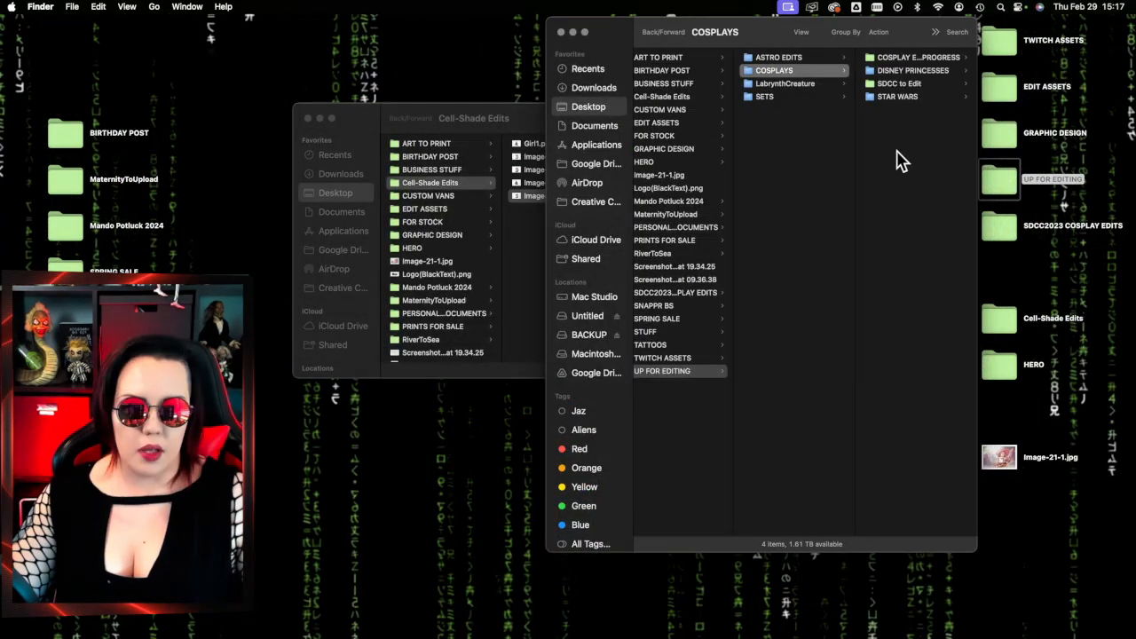
left_click(913, 85)
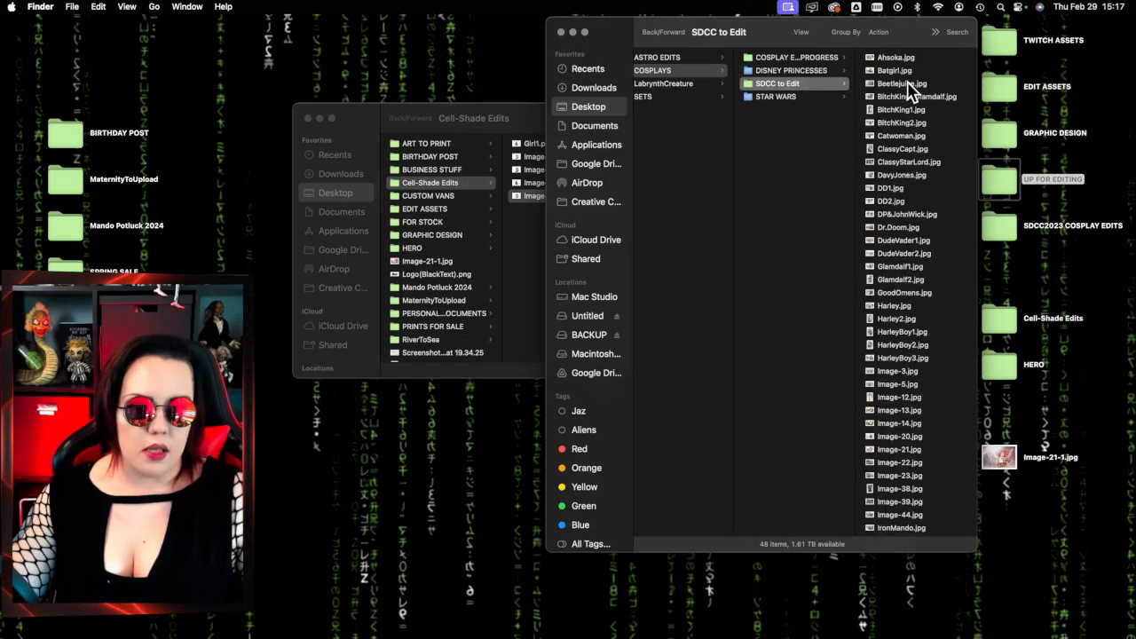
left_click(922, 328)
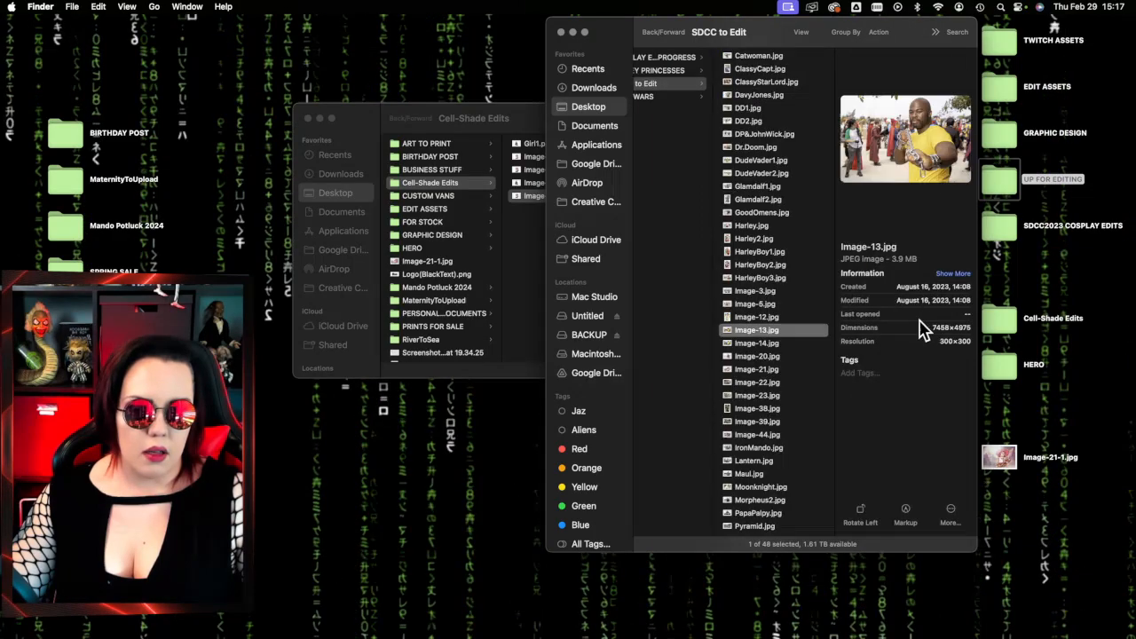
key("Down")
key("Down")
key("Down")
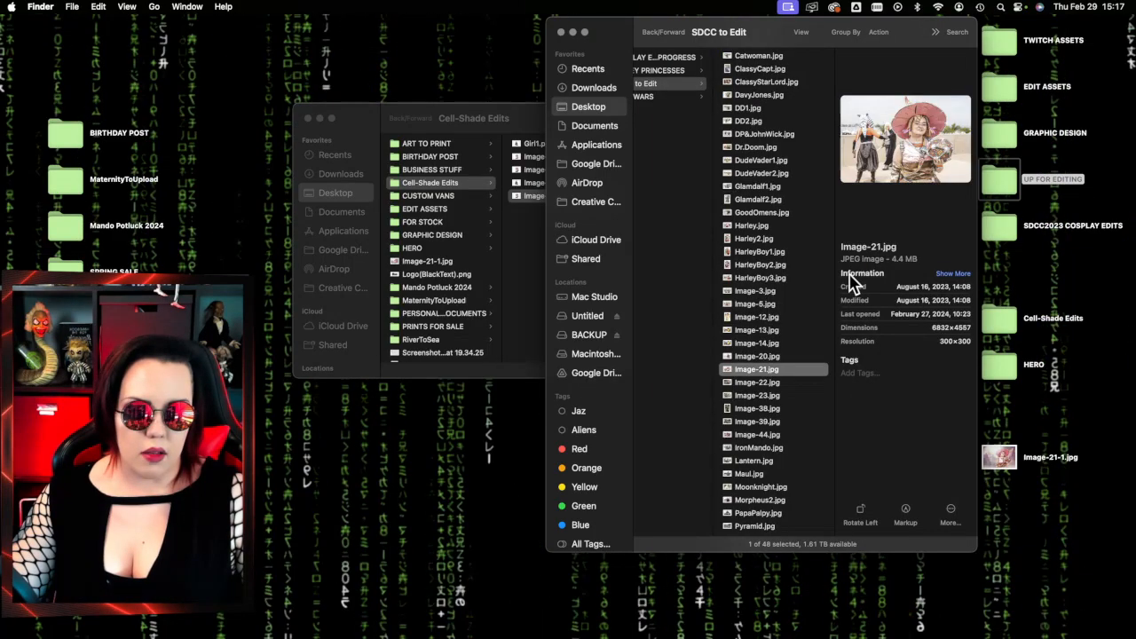
double_click(779, 371)
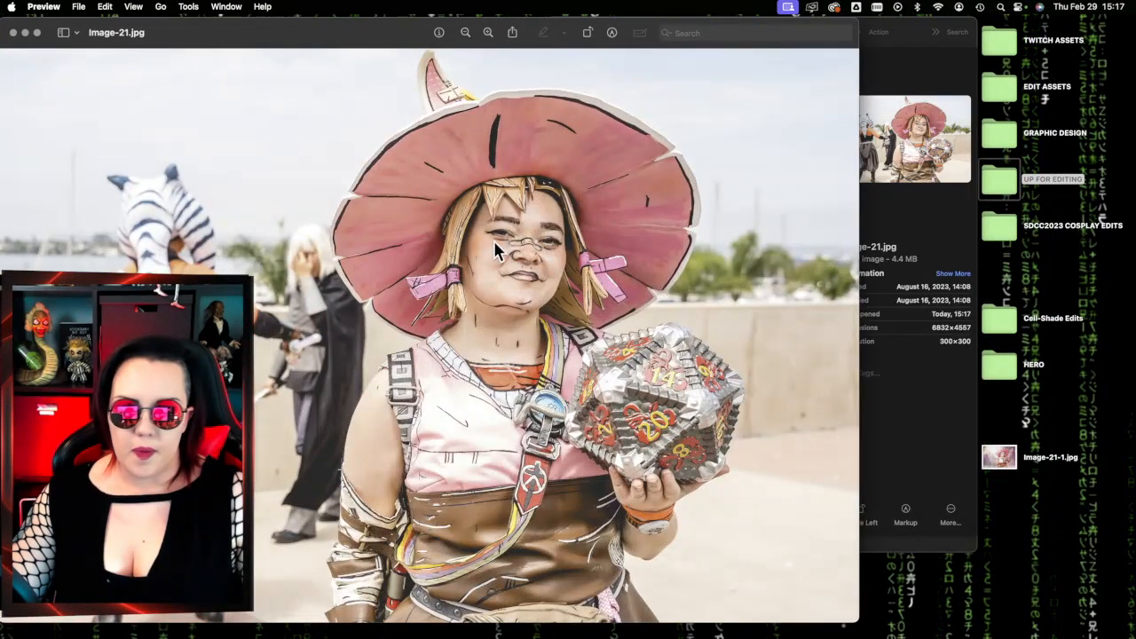
- Examine the hand-painted outlines on the face, neck and hair of the original photo Image-21.jpg up close
left_click(487, 33)
left_click(487, 34)
left_click(487, 34)
left_click(487, 34)
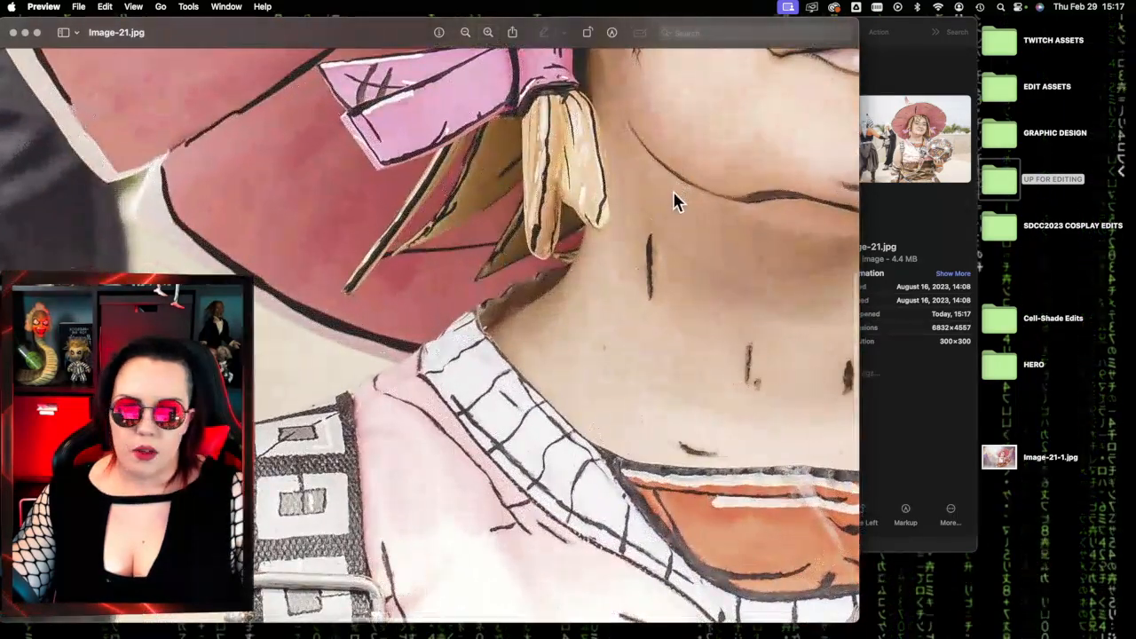
scroll(673, 192, "right", 3)
scroll(672, 193, "up", 2)
scroll(673, 192, "up", 3)
scroll(672, 192, "right", 1)
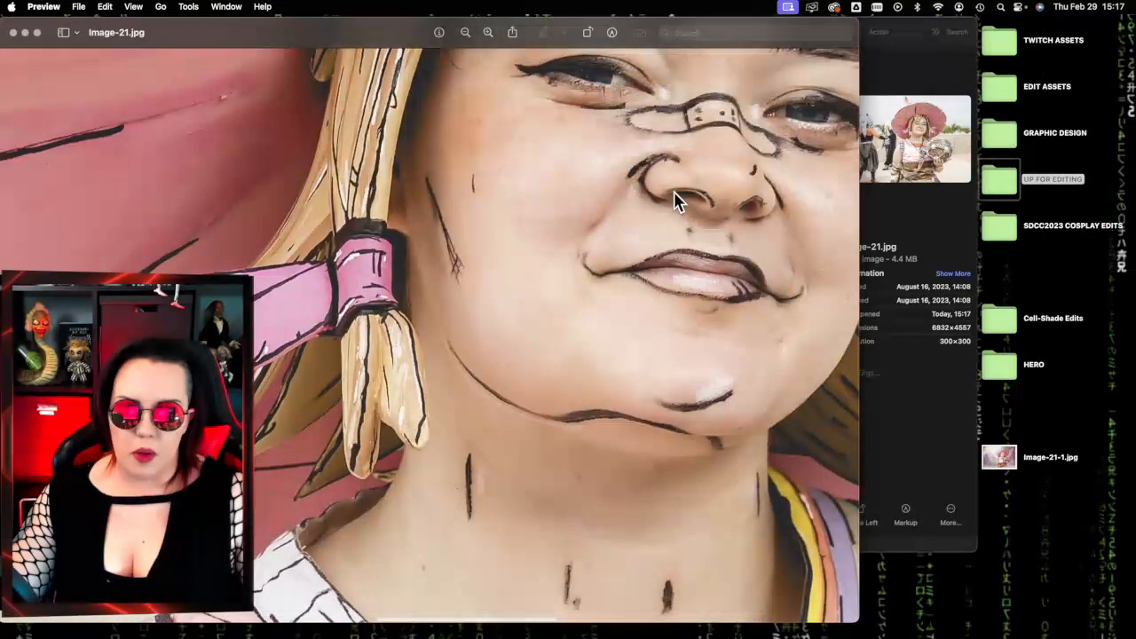
scroll(672, 193, "up", 4)
scroll(672, 192, "right", 2)
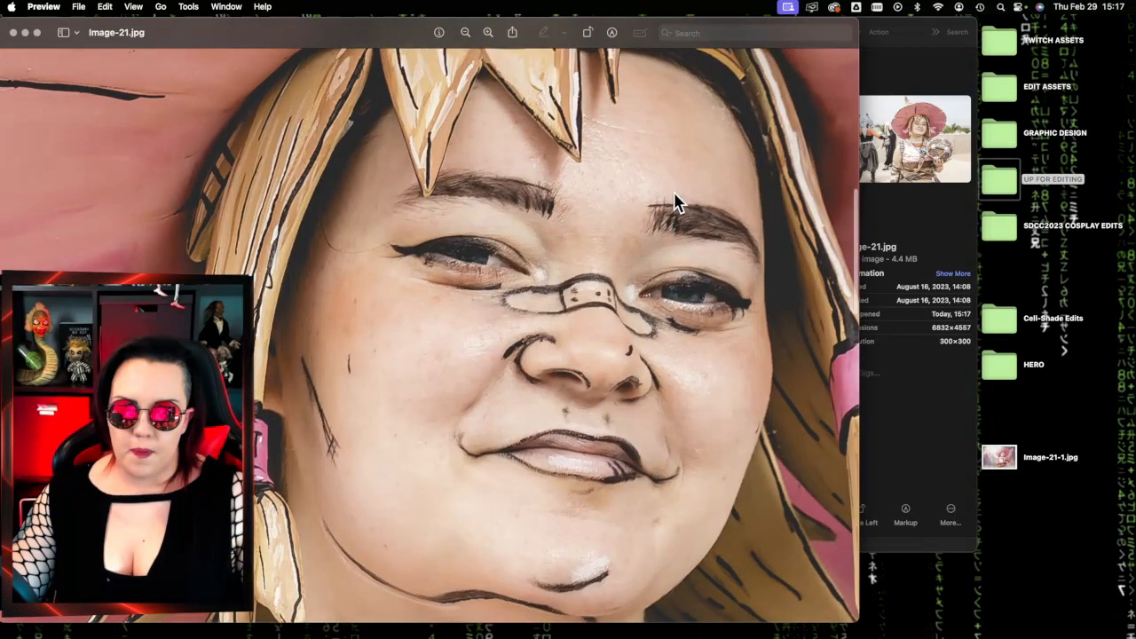
scroll(673, 192, "down", 4)
scroll(672, 192, "down", 4)
scroll(672, 193, "up", 8)
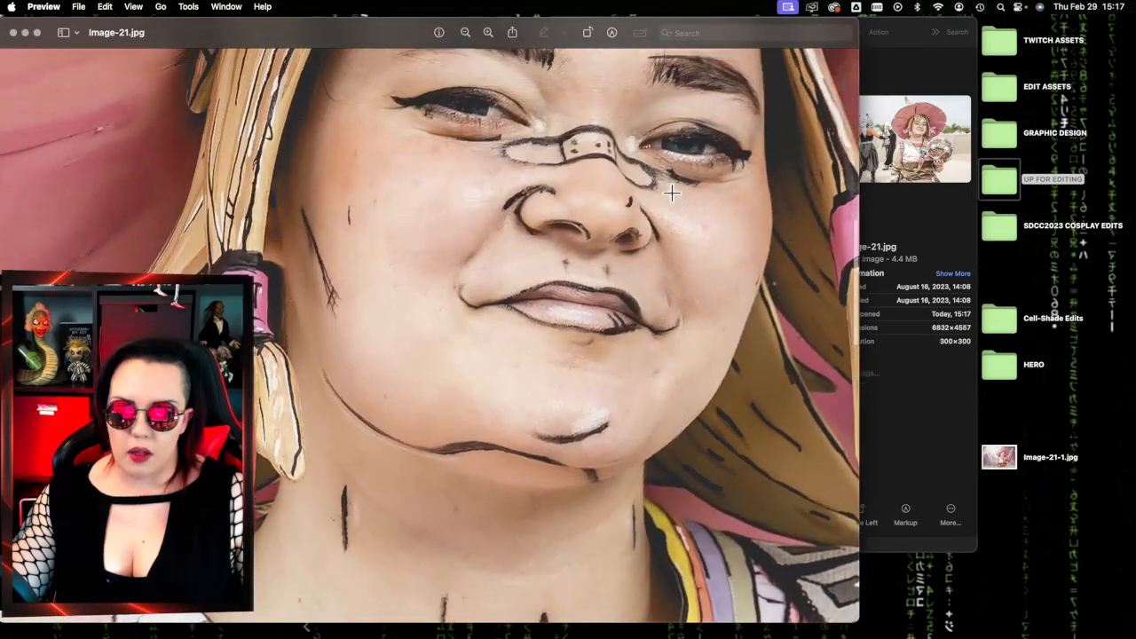
scroll(672, 192, "down", 4)
scroll(672, 193, "right", 1)
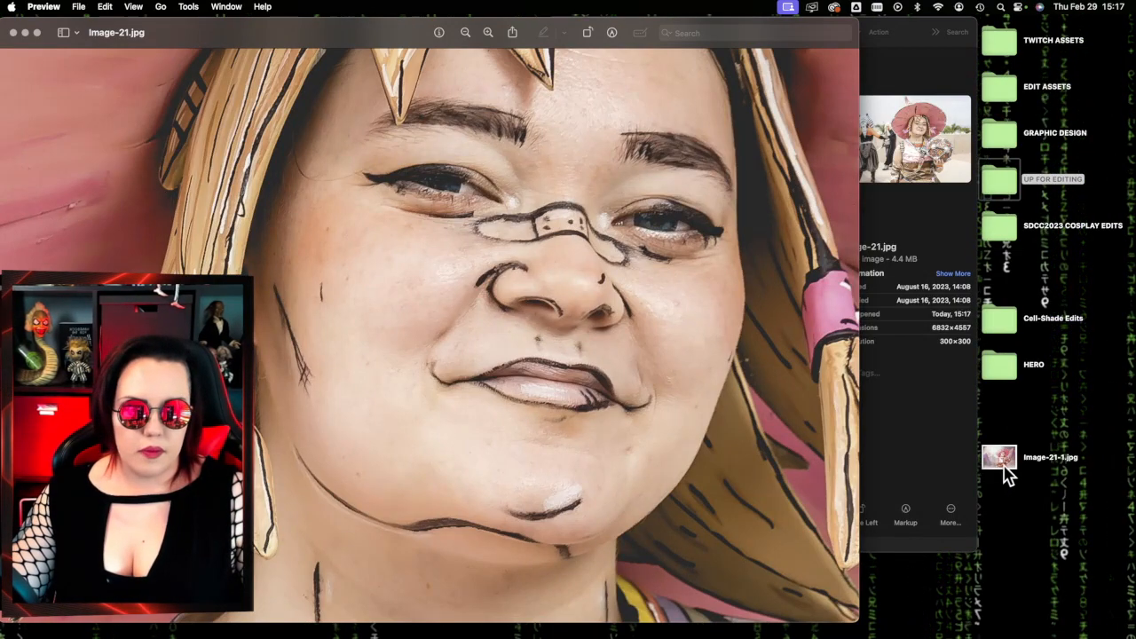
- Open the finished artwork Image-21-1.jpg and examine its chin, neck and hair shading up close
left_click(1003, 465)
double_click(1000, 459)
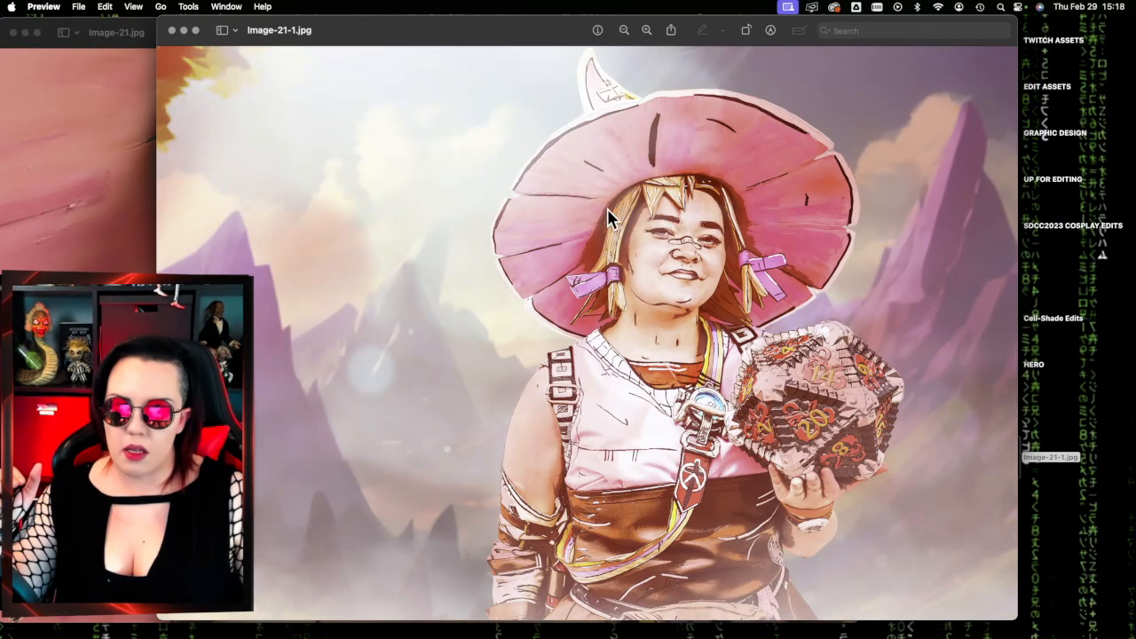
left_click(646, 30)
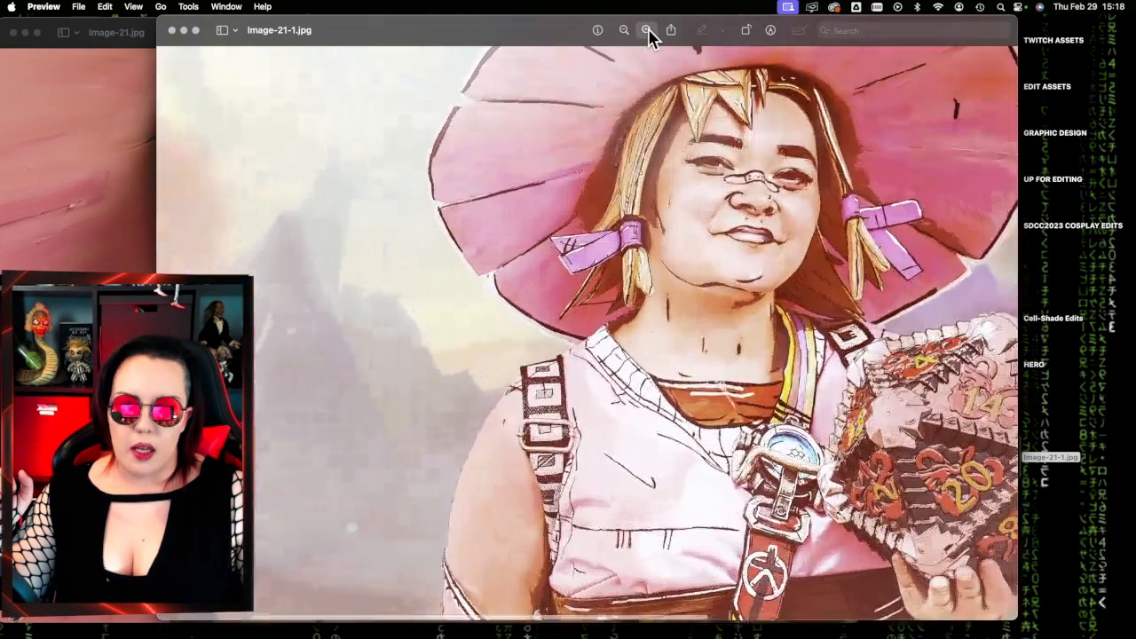
left_click(646, 30)
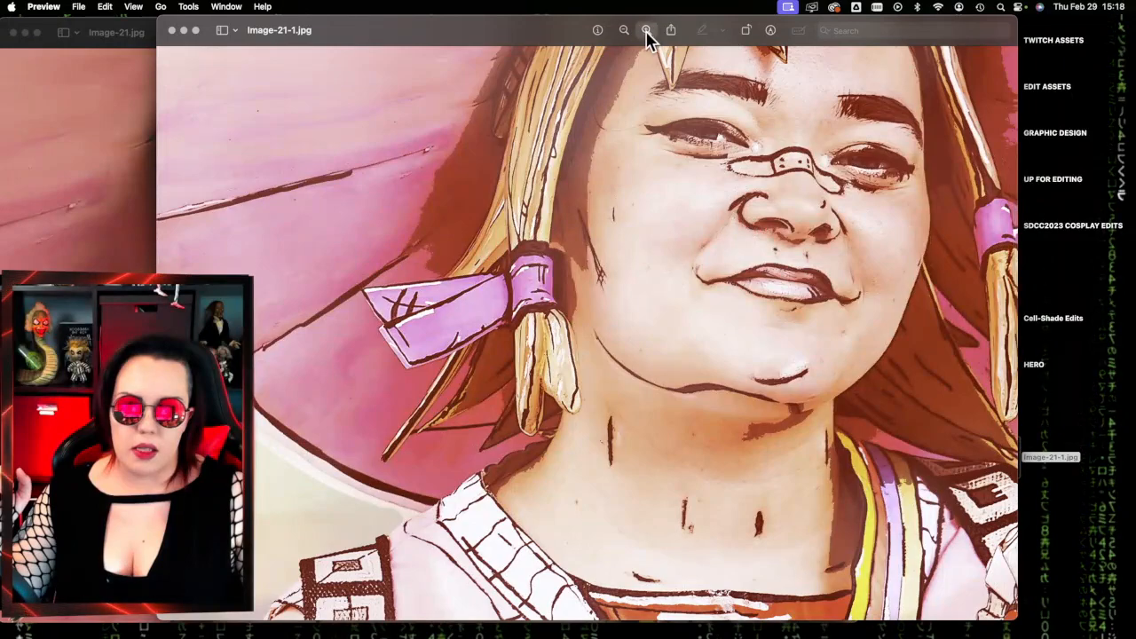
left_click(645, 32)
scroll(663, 390, "down", 3)
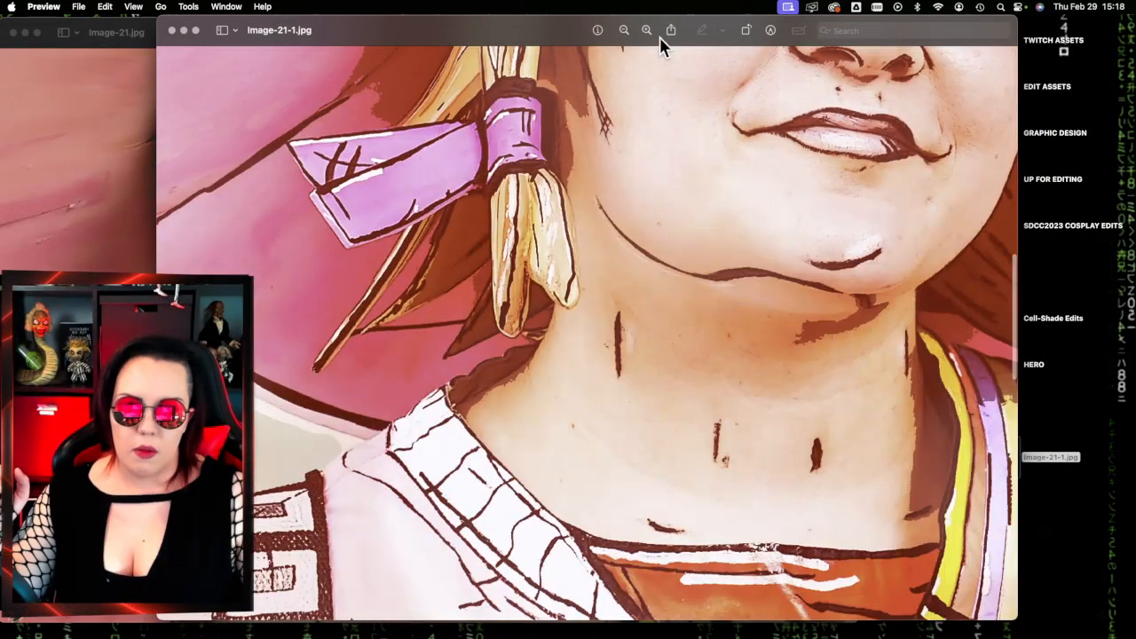
left_click(646, 32)
scroll(709, 446, "right", 3)
scroll(709, 445, "up", 2)
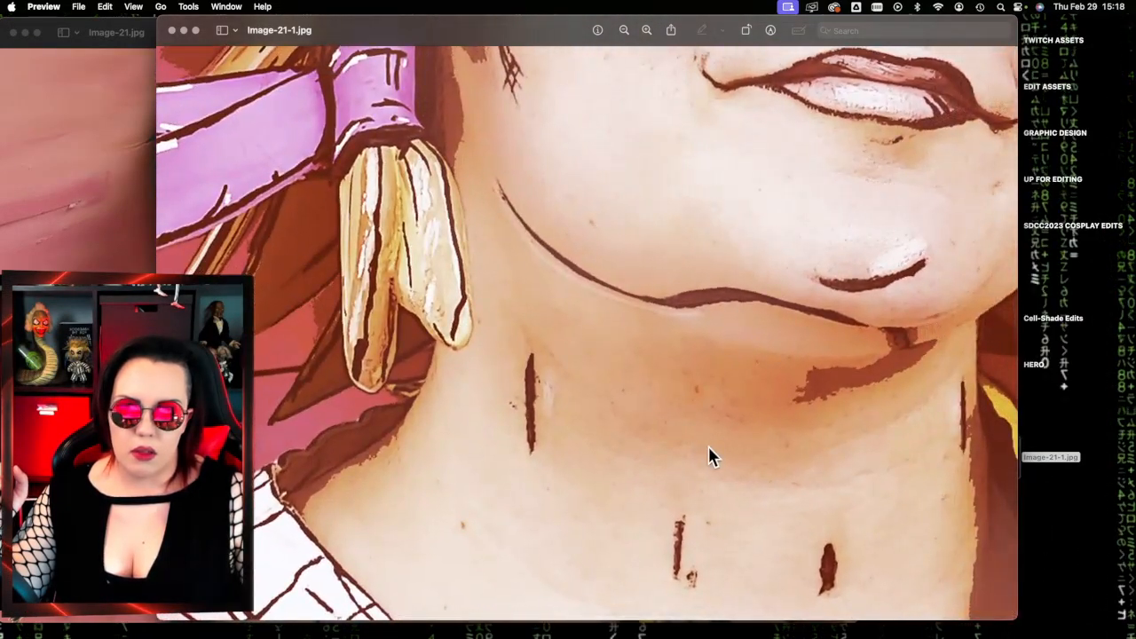
- Examine the cell-shaded hair, forehead, eyes, nose and mouth in Image-21-1.jpg
scroll(708, 446, "up", 5)
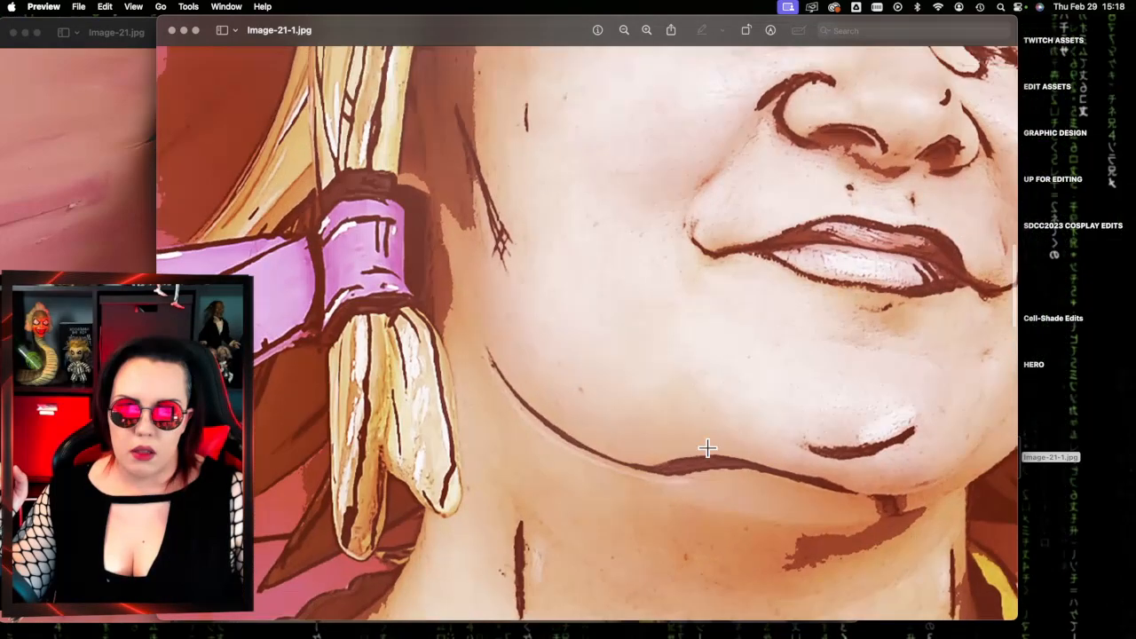
scroll(707, 448, "up", 7)
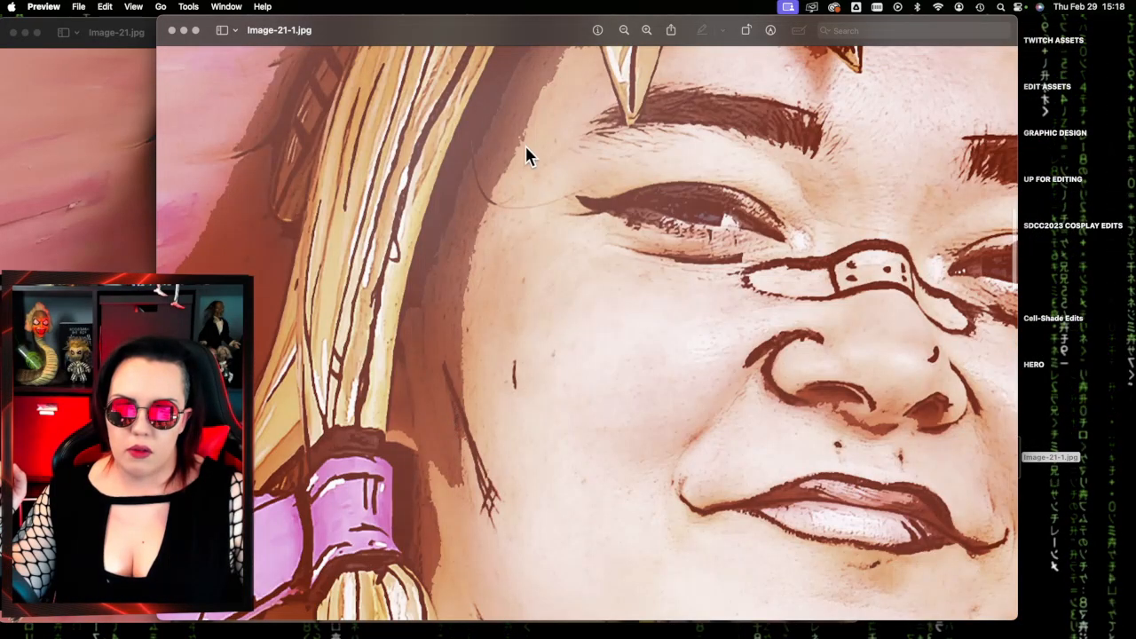
scroll(506, 220, "up", 6)
scroll(506, 220, "right", 6)
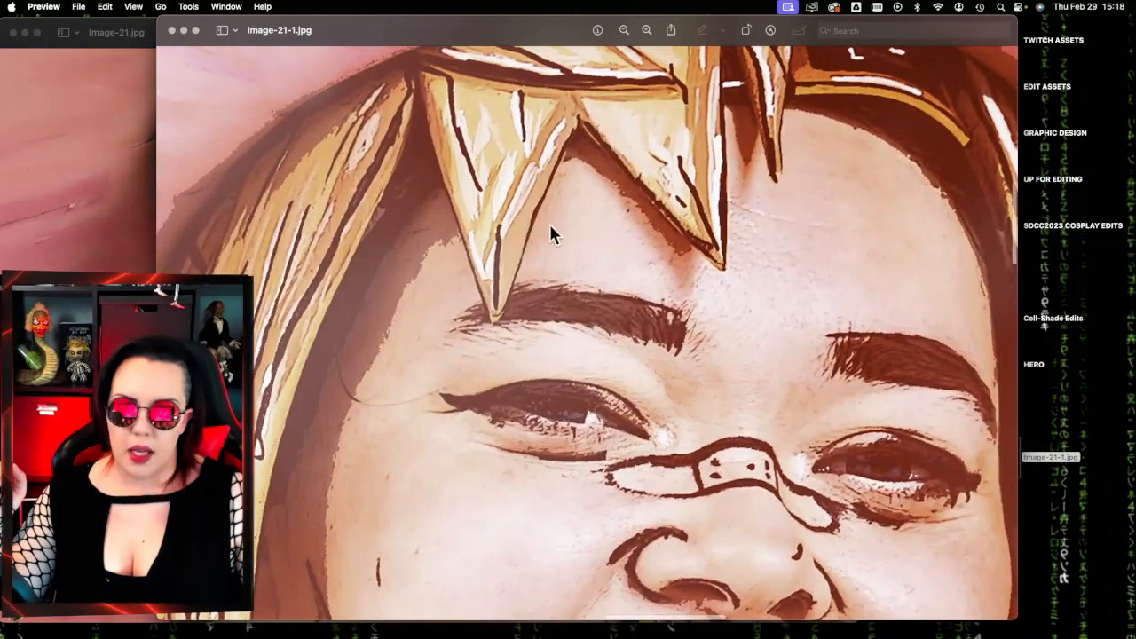
scroll(638, 293, "down", 4)
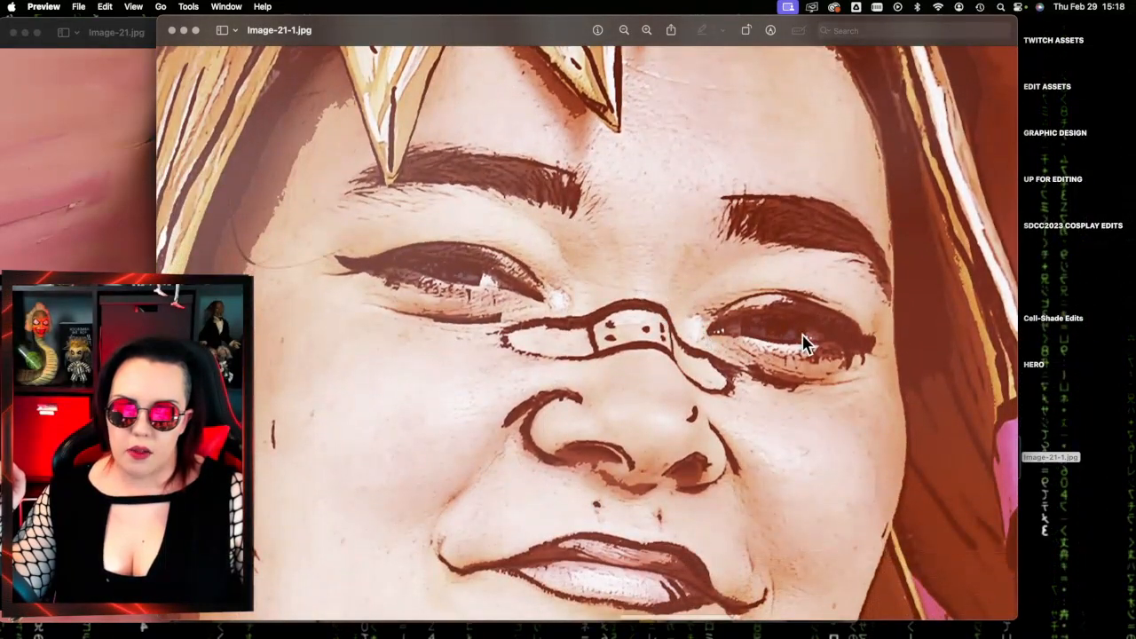
scroll(694, 336, "down", 5)
scroll(693, 336, "down", 3)
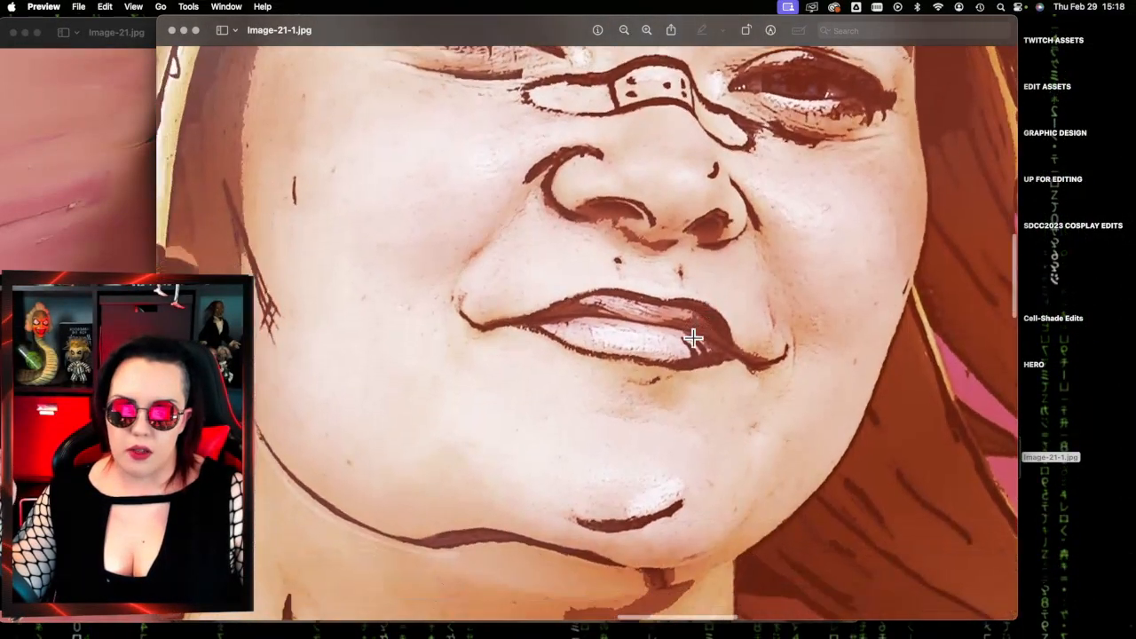
- Examine the line work on the shirt and harness buckle in Image-21-1.jpg, and return to viewing the whole artwork
scroll(694, 336, "down", 10)
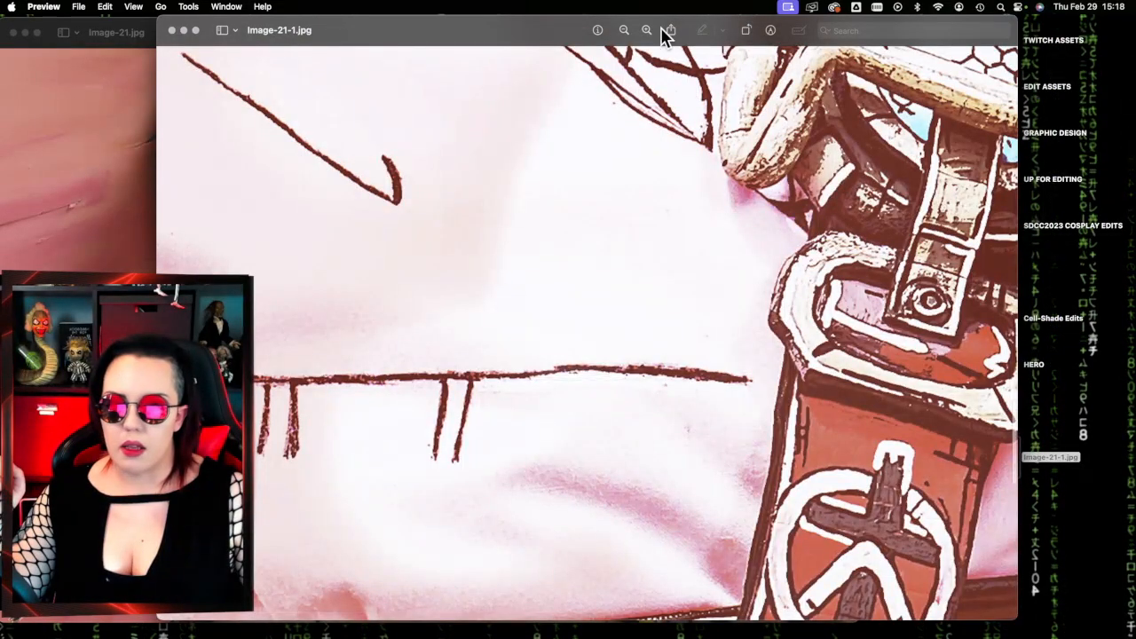
left_click(647, 30)
left_click(647, 29)
left_click(624, 29)
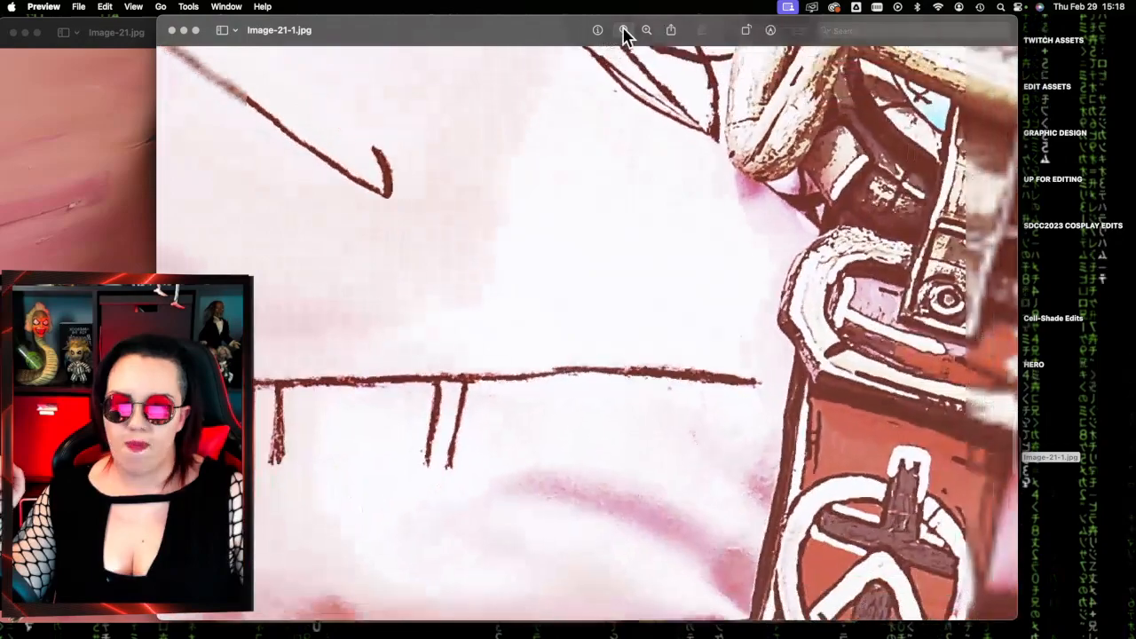
left_click(623, 30)
left_click(624, 30)
left_click(624, 30)
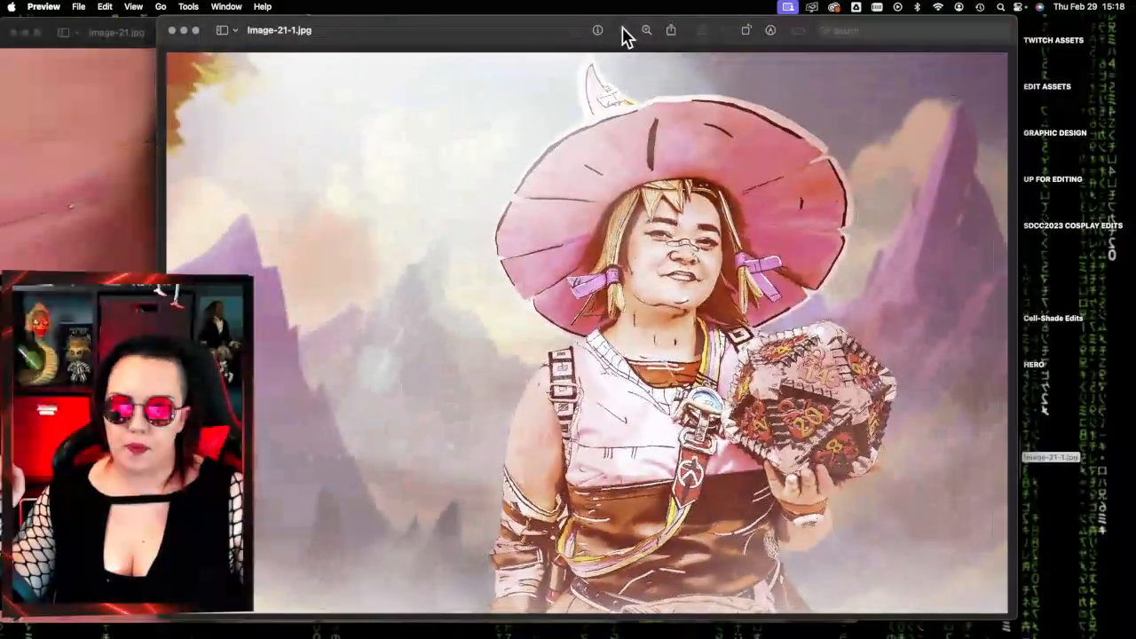
left_click(624, 30)
left_click(623, 30)
left_click(646, 31)
left_click(645, 31)
left_click(646, 31)
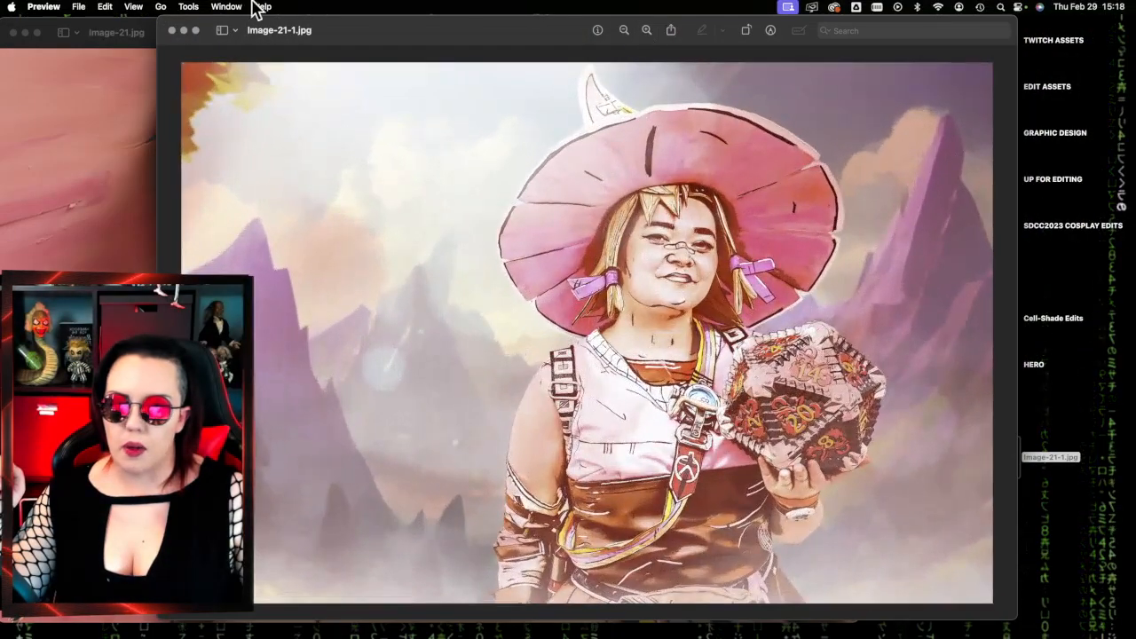
- Return Image-21.jpg to a view of the whole photo and shrink its window to free up screen space
left_click(137, 33)
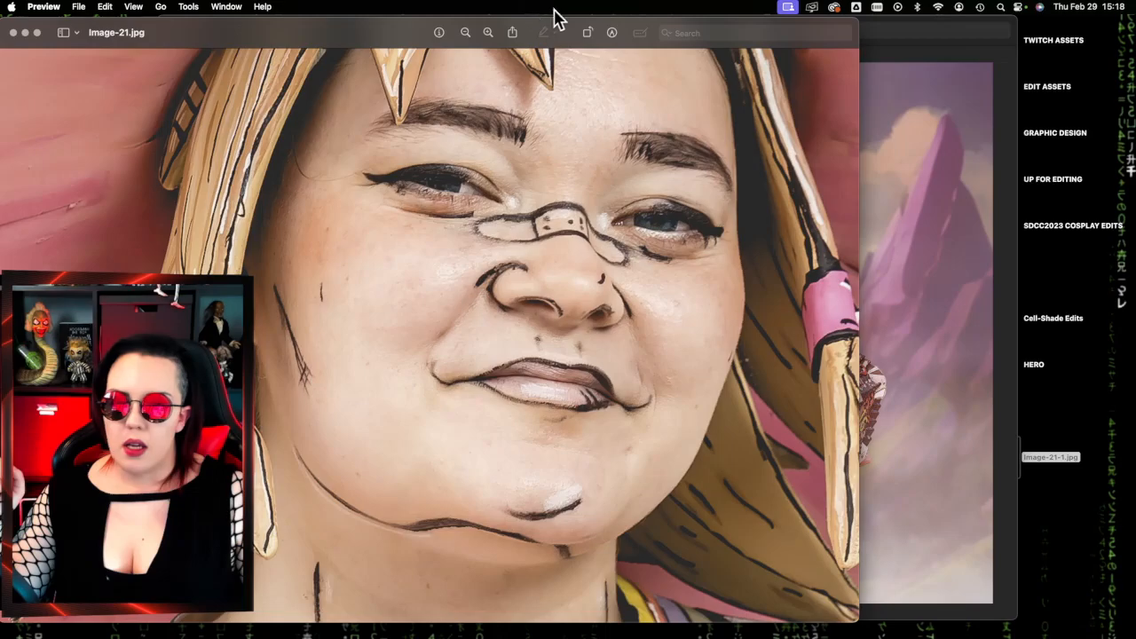
left_click(466, 36)
left_click(466, 36)
left_click(465, 35)
left_click(466, 35)
left_click_drag(857, 19, 609, 55)
- Shrink the Image-21-1.jpg window and fit the whole artwork in it, clear of the original photo
left_click(821, 62)
left_click_drag(1017, 15, 928, 115)
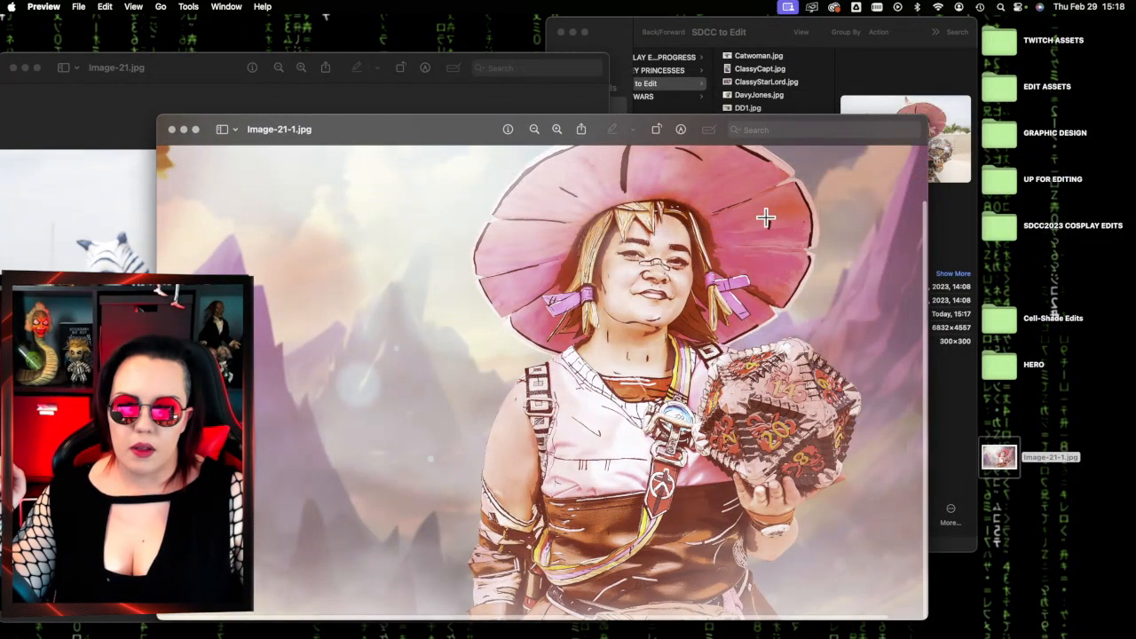
left_click(534, 128)
left_click(534, 128)
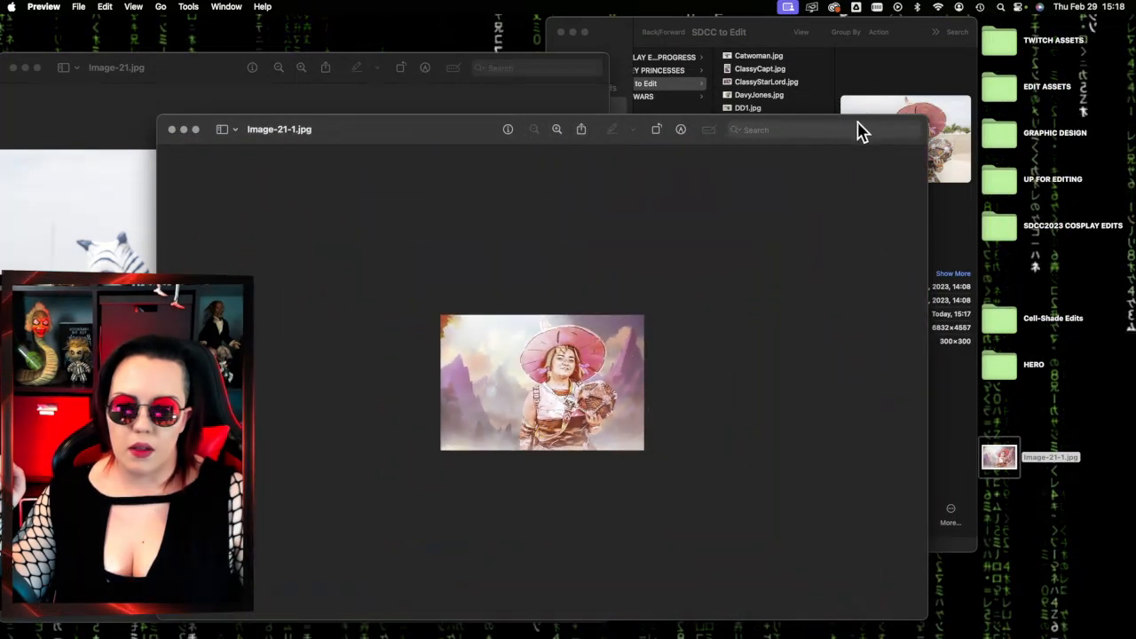
left_click_drag(926, 116, 578, 274)
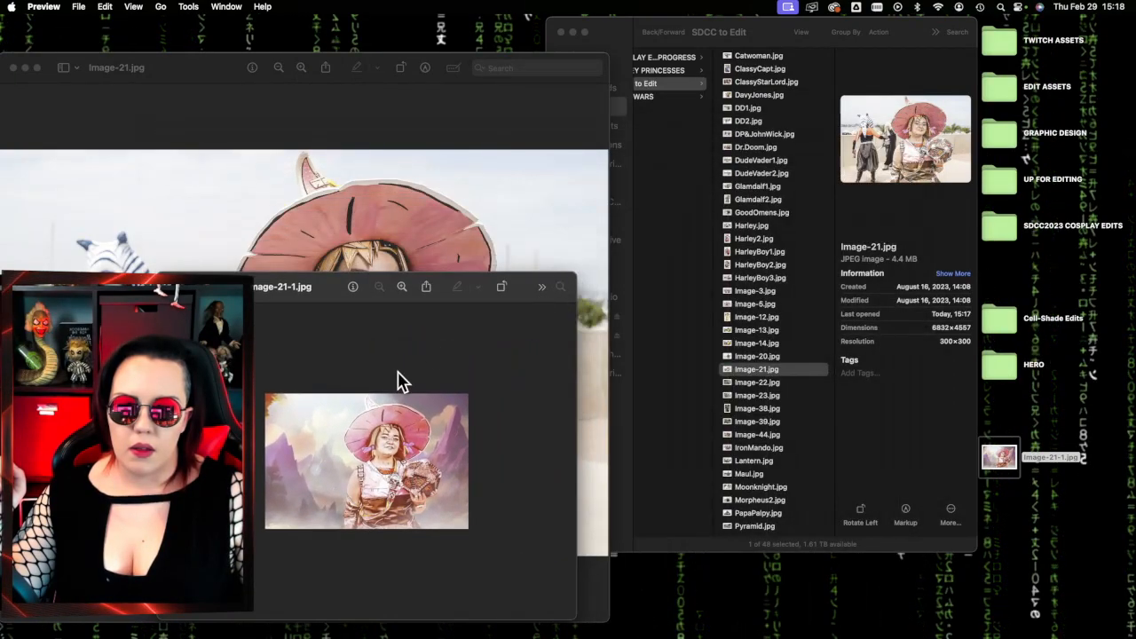
left_click(400, 285)
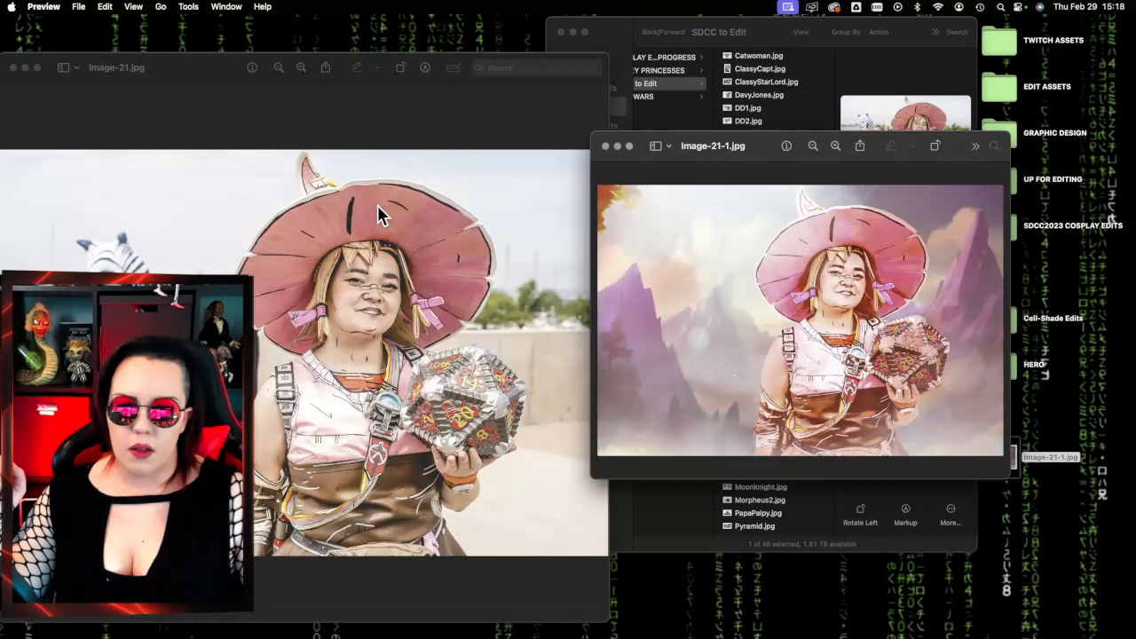
- Reduce Image-21.jpg to a similar size and arrange it side by side with Image-21-1.jpg to compare photo and artwork
left_click(337, 121)
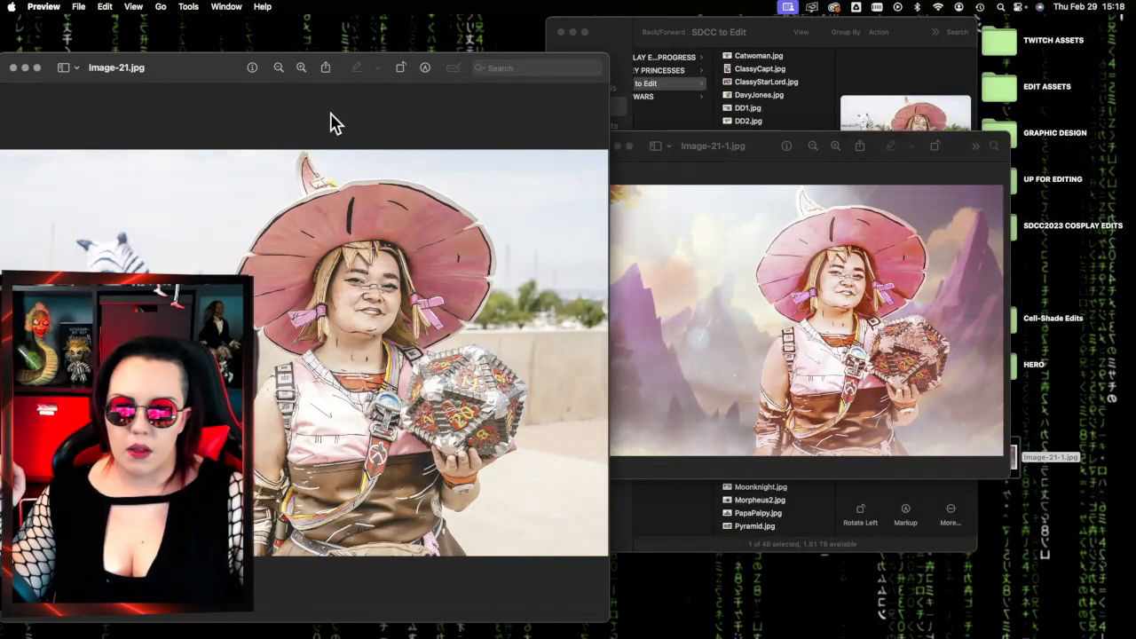
left_click(278, 69)
left_click_drag(609, 55, 464, 310)
left_click_drag(184, 330, 362, 182)
mouse_move(776, 157)
left_mouse_down()
mouse_move(824, 165)
mouse_move(798, 154)
left_mouse_up()
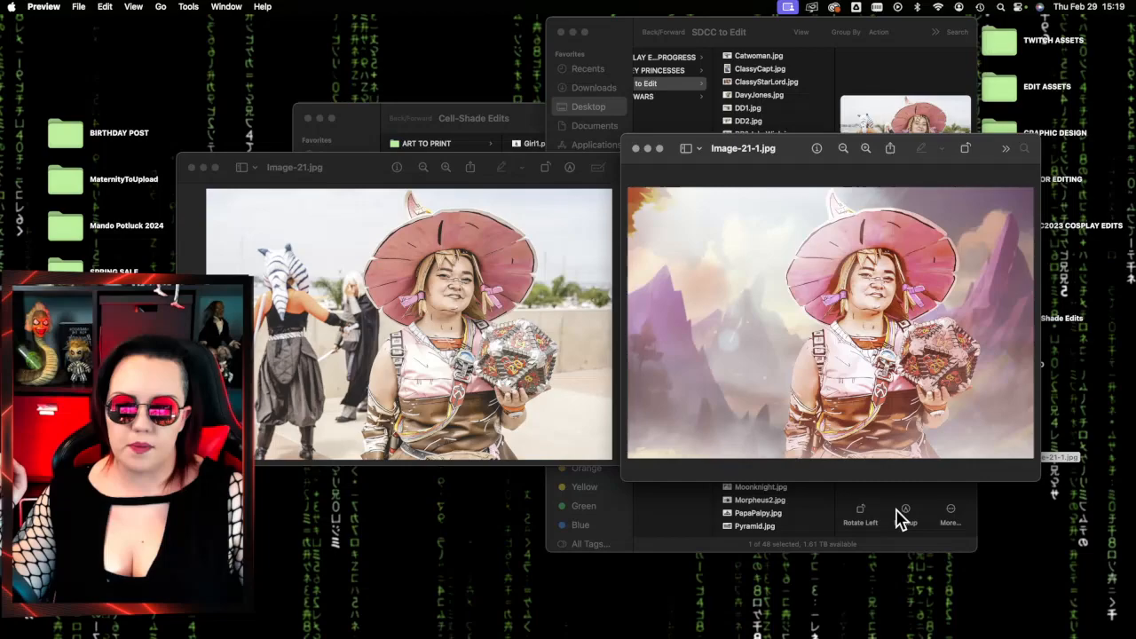
left_click_drag(363, 179, 364, 174)
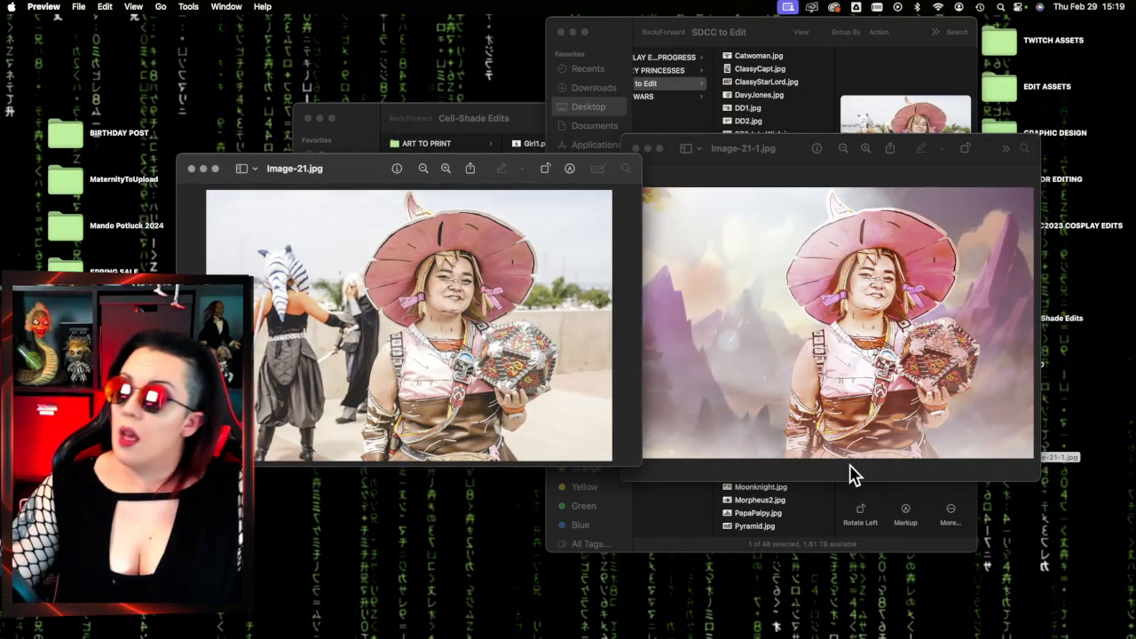
- Switch to Photoshop, fit Image-20.jpg in view, show the Layer 15 background and hide Layer 18 copy 2
mouse_move(1131, 346)
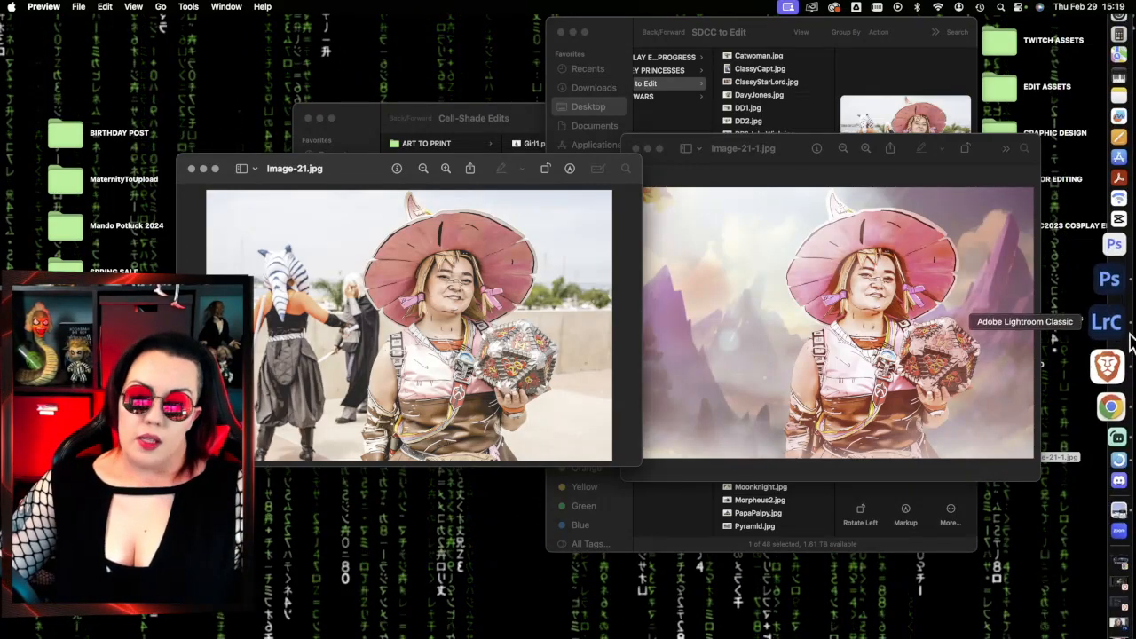
left_click(1110, 271)
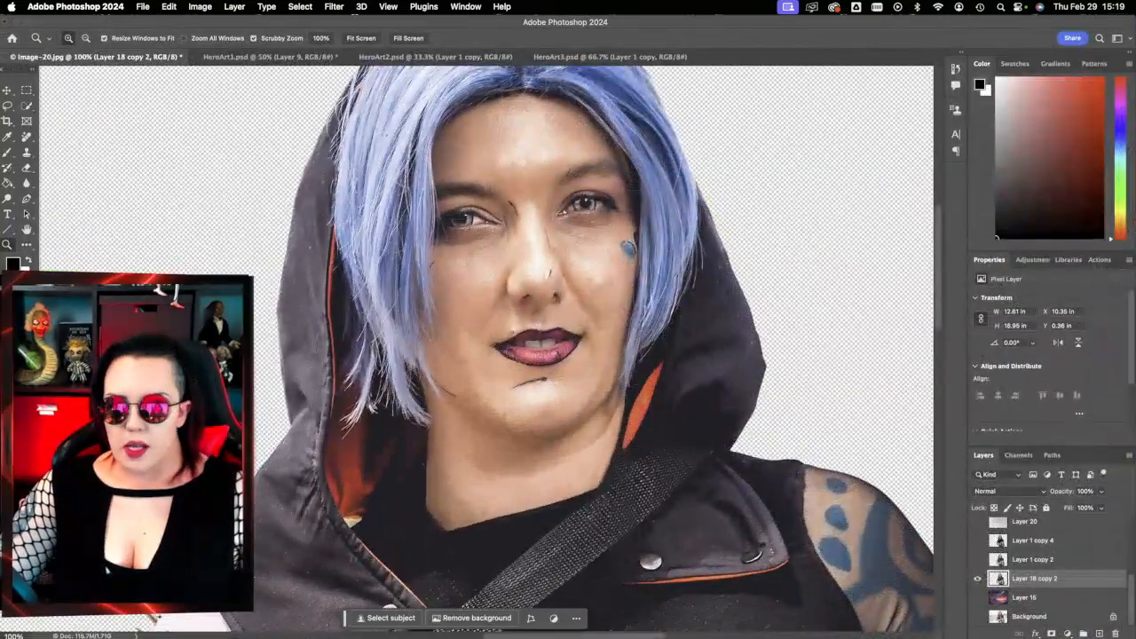
left_click(373, 41)
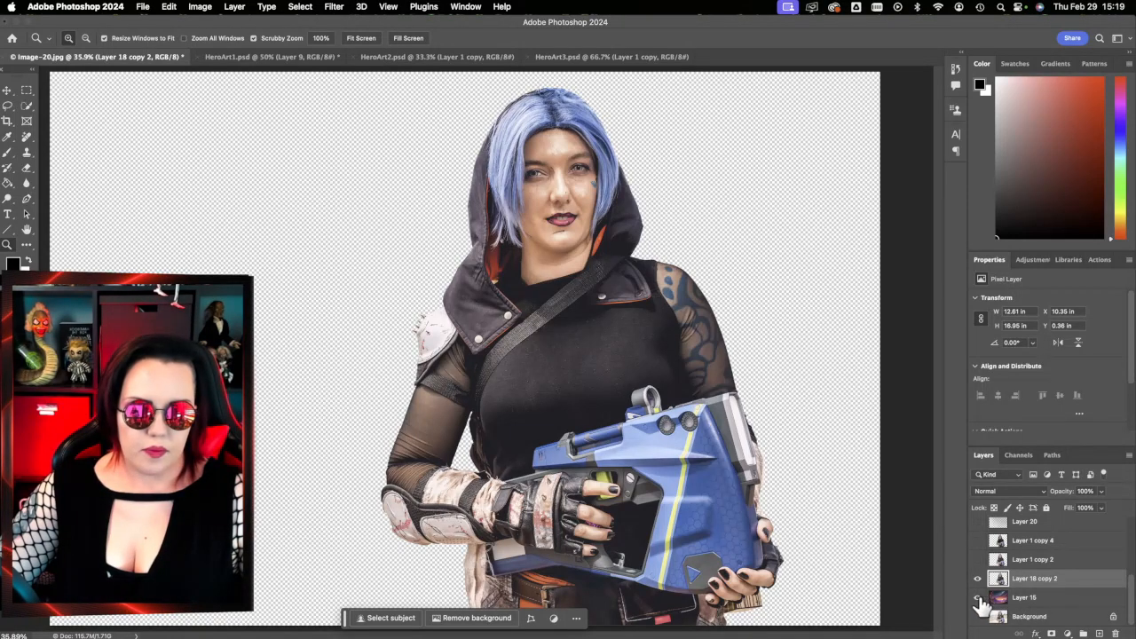
left_click(978, 597)
left_click(978, 578)
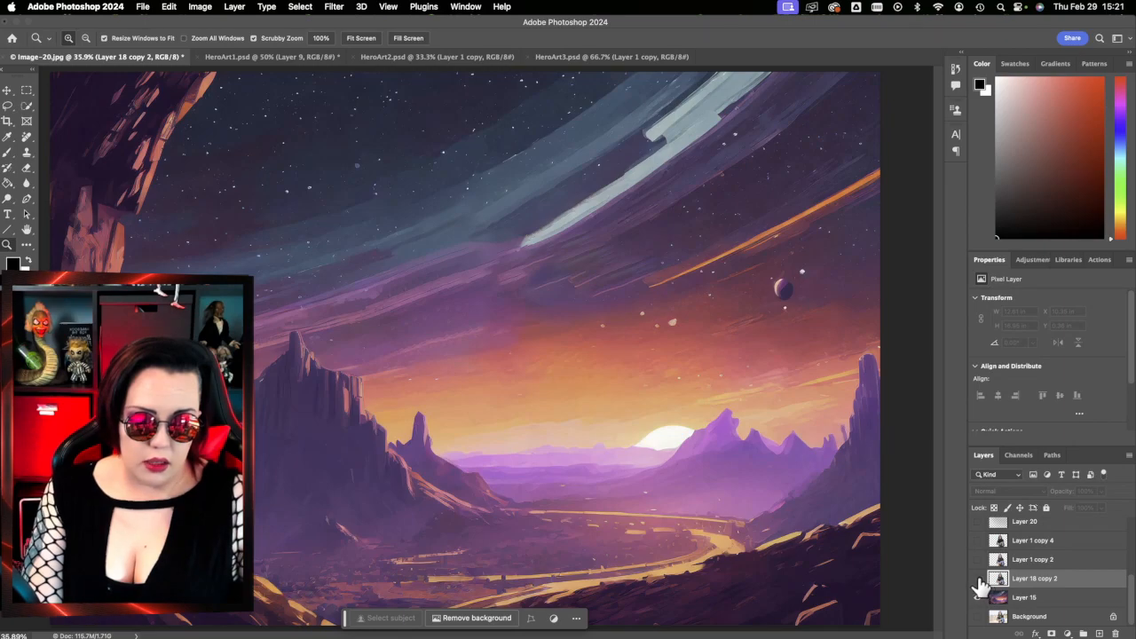
- Minimize Photoshop, close both reference images and switch to Lightroom Classic to view its version of Image-21-1.jpg
left_click(16, 21)
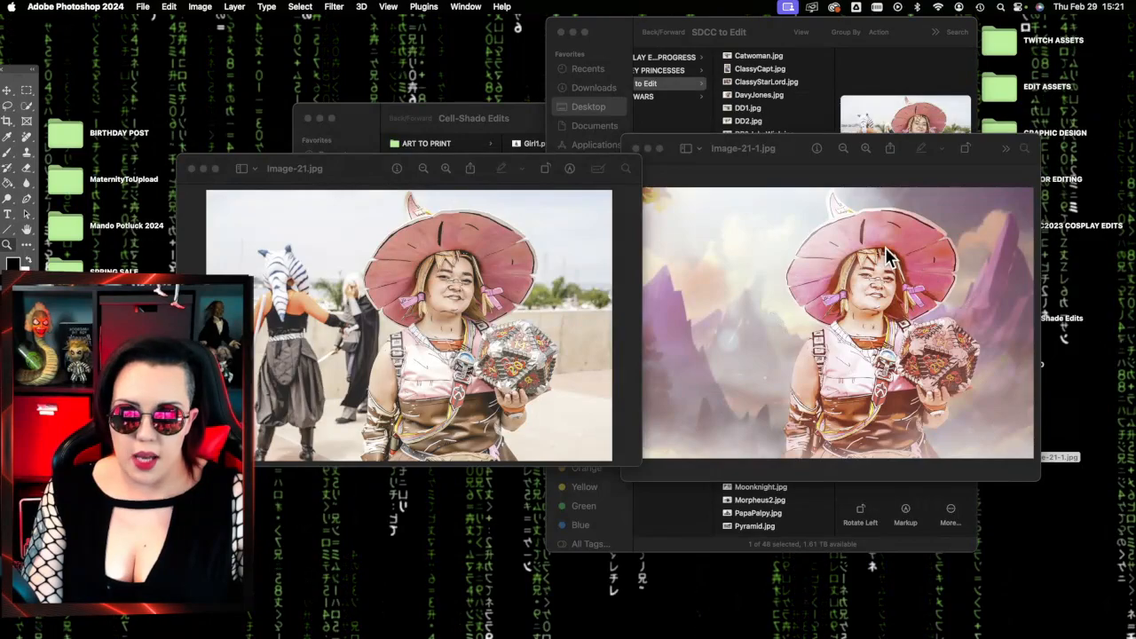
left_click(647, 149)
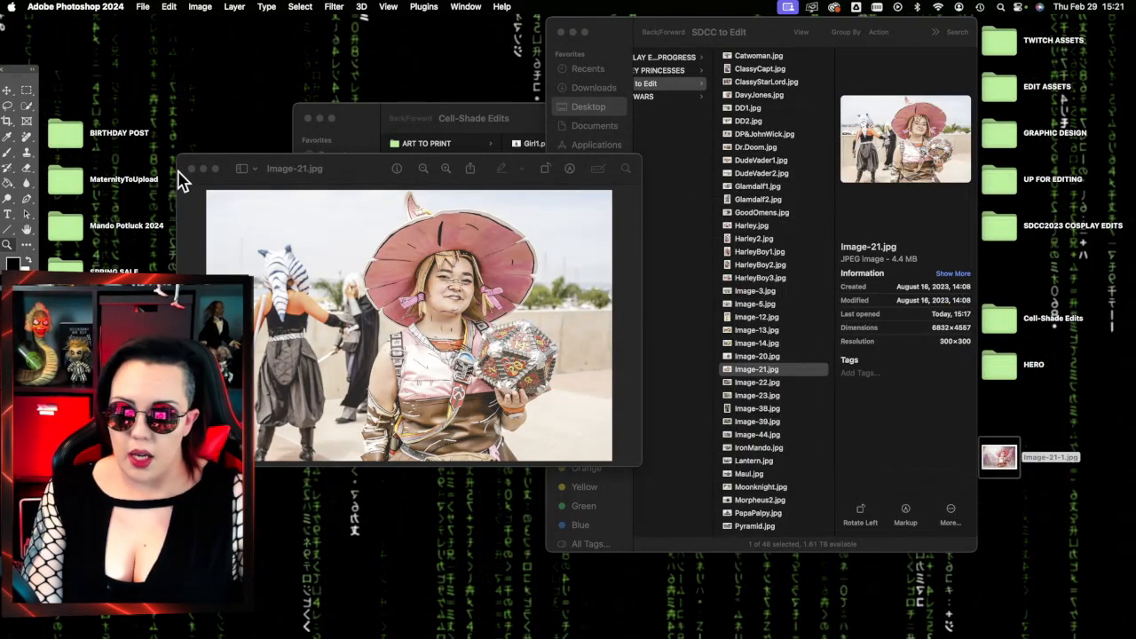
left_click(192, 169)
left_click(1110, 344)
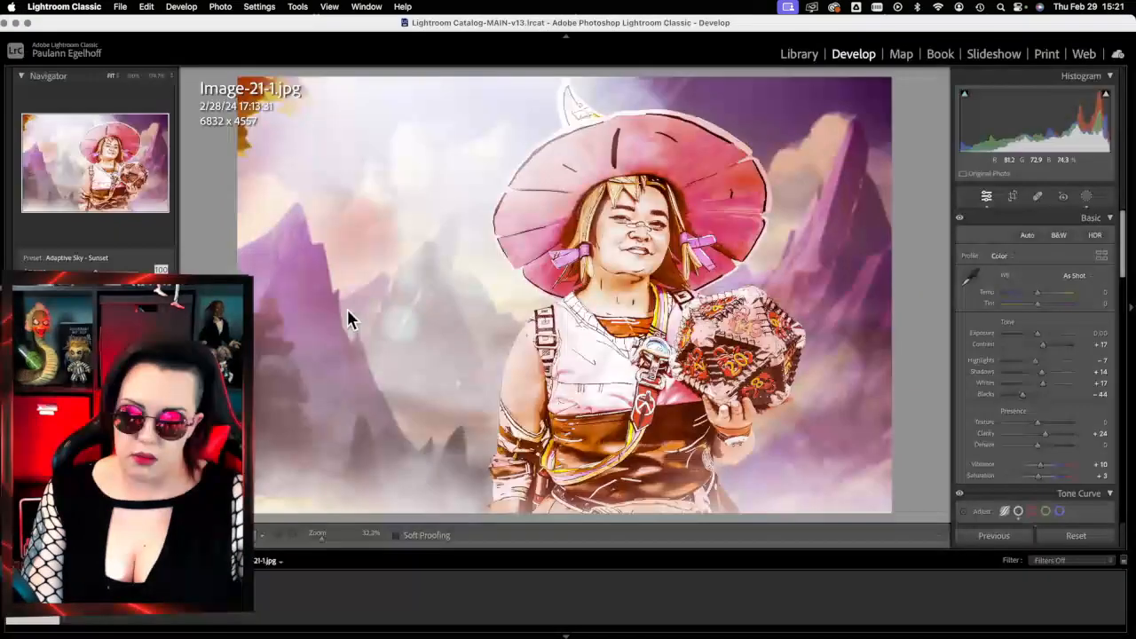
- Reopen the original photo Image-21.jpg from the SDCC to Edit folder and shrink its window
left_click(1109, 82)
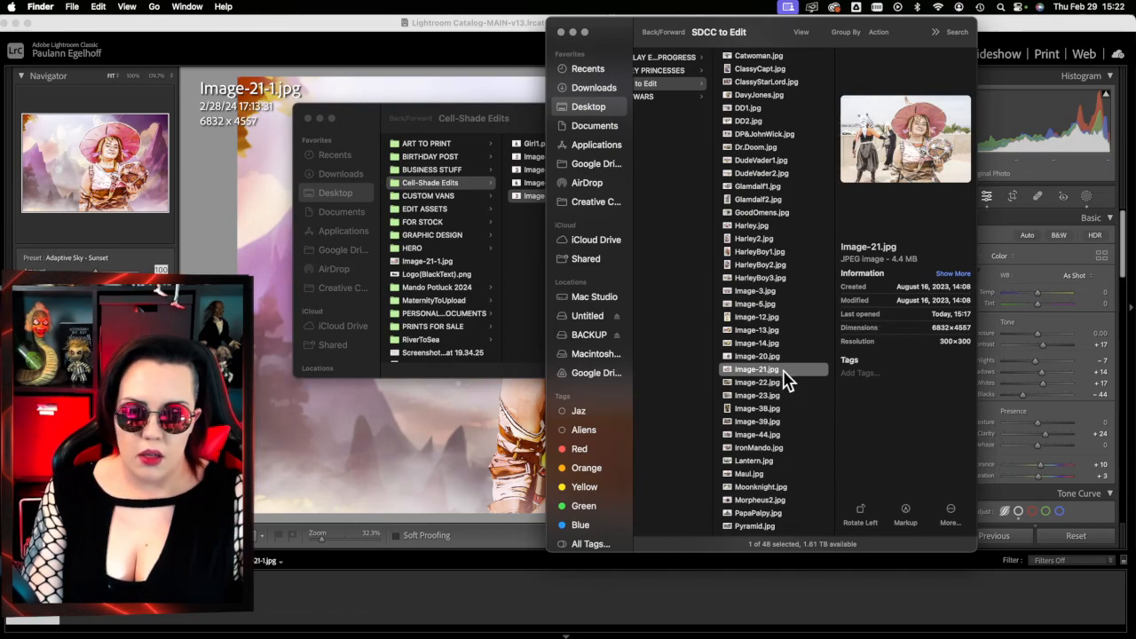
double_click(756, 369)
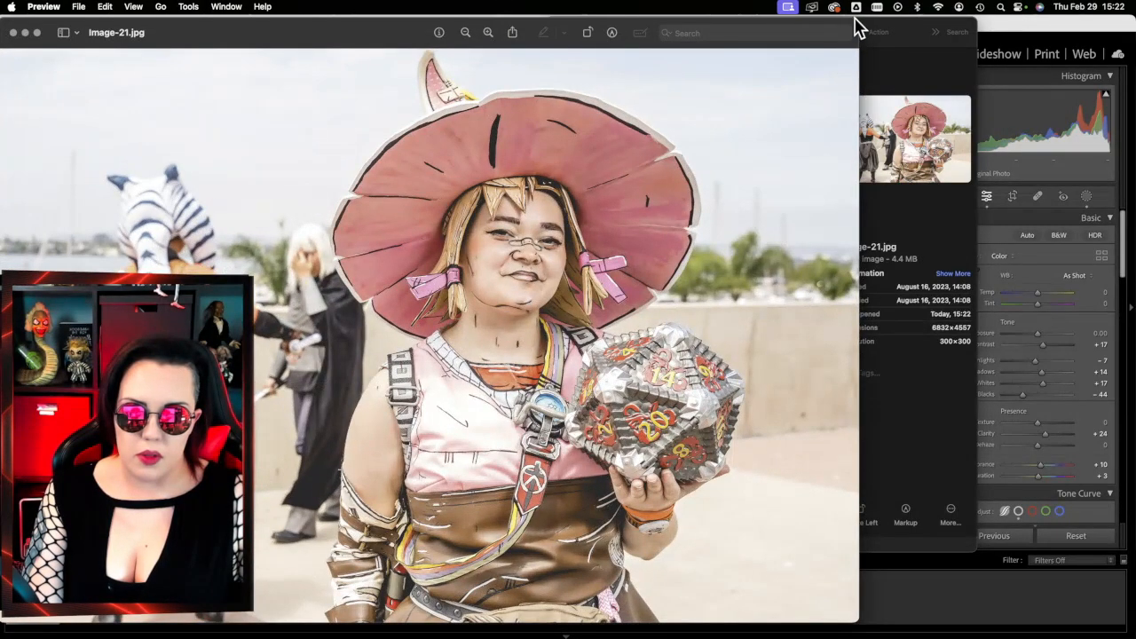
double_click(855, 28)
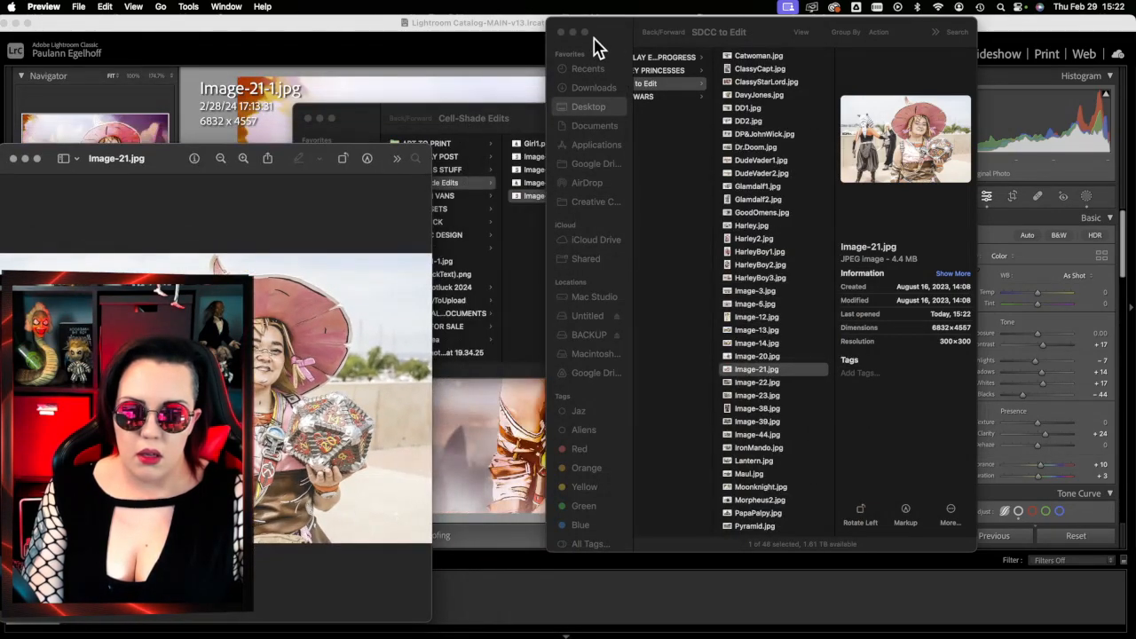
- Open Image-21-1.jpg from the Desktop folder, shrink its window and place it beside the original photo
scroll(667, 133, "left", 2)
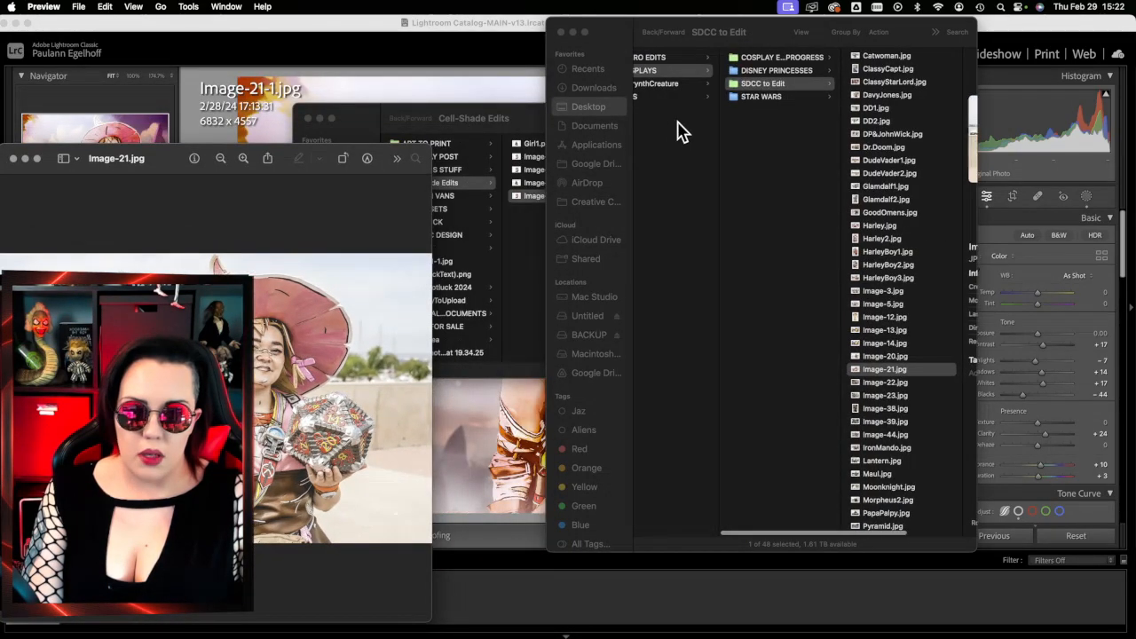
scroll(679, 131, "left", 4)
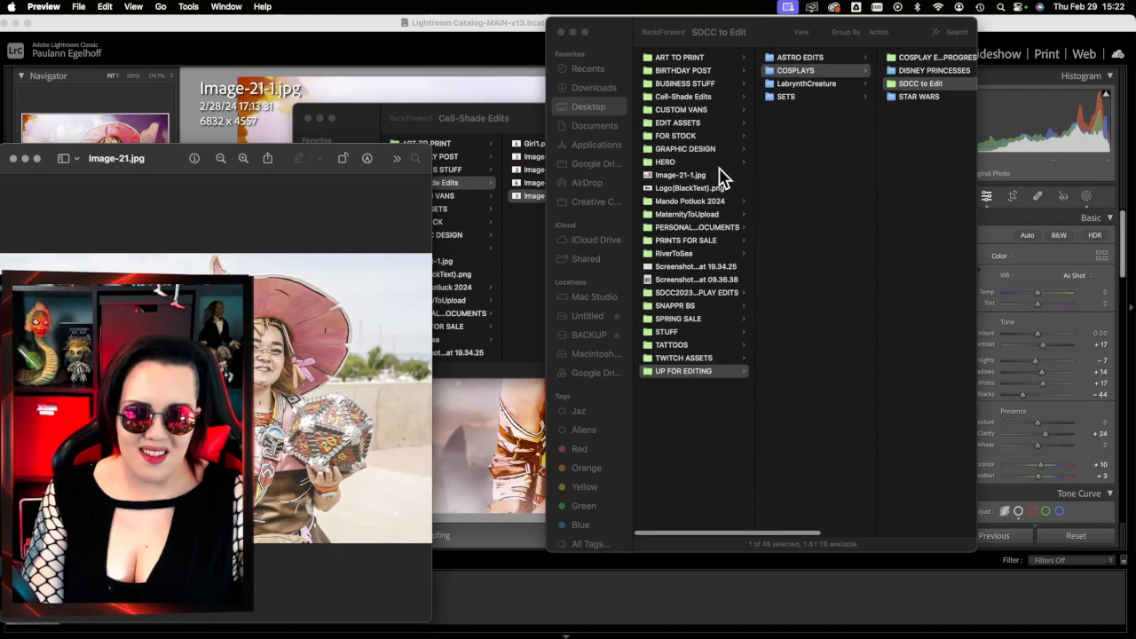
double_click(701, 175)
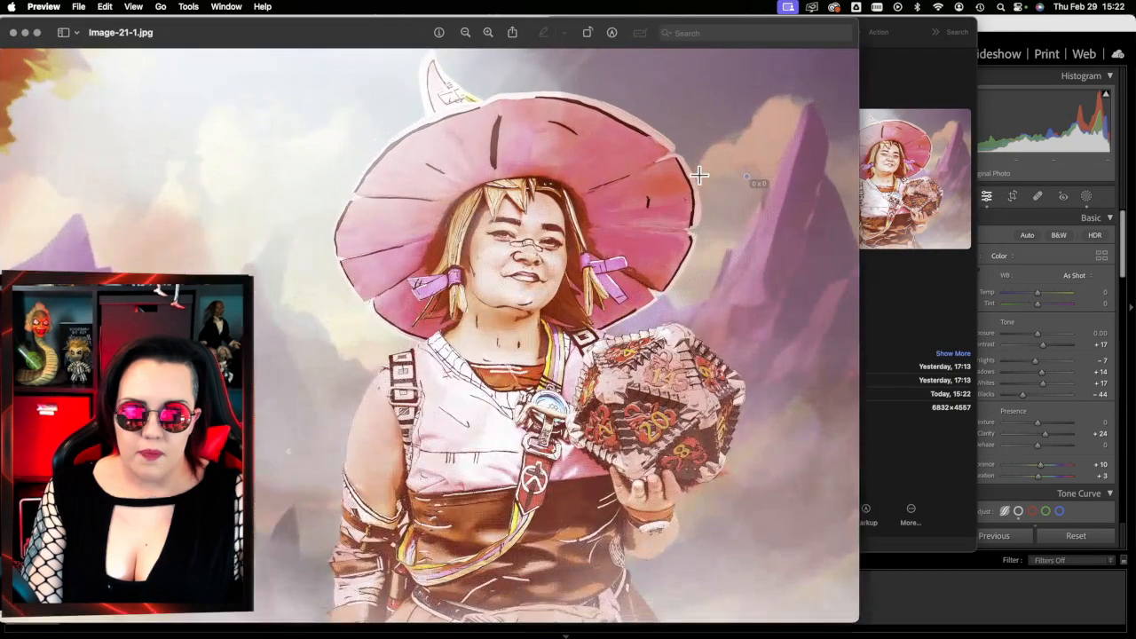
left_click_drag(854, 33, 543, 211)
left_click_drag(271, 229, 787, 148)
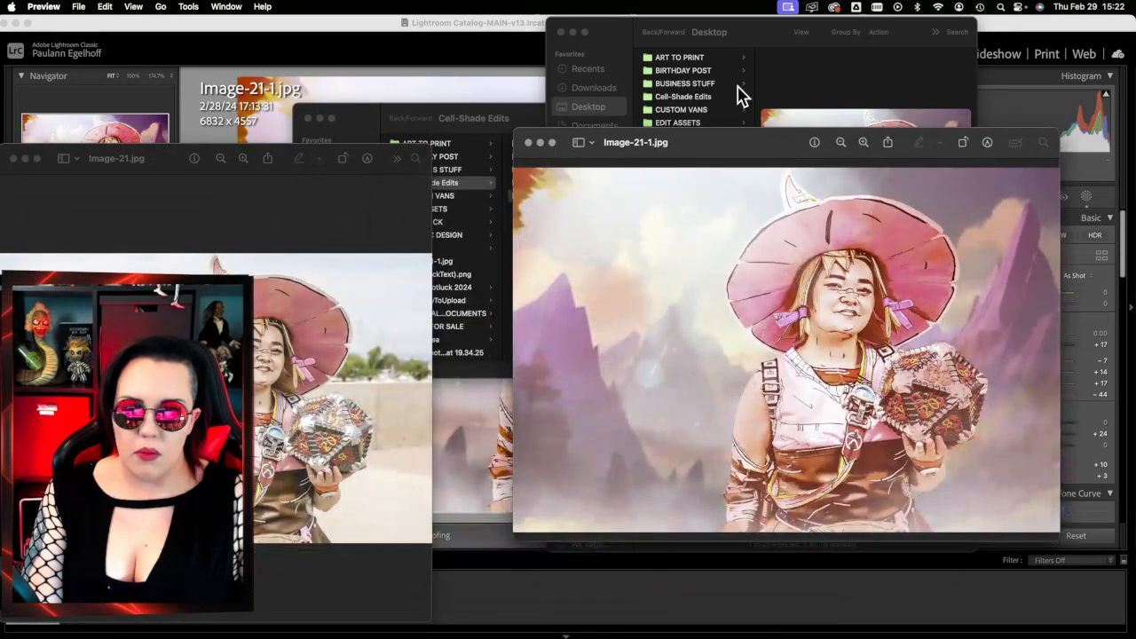
- Close both Finder windows and align Image-21.jpg next to the artwork to compare the two
left_click(559, 33)
left_click(307, 118)
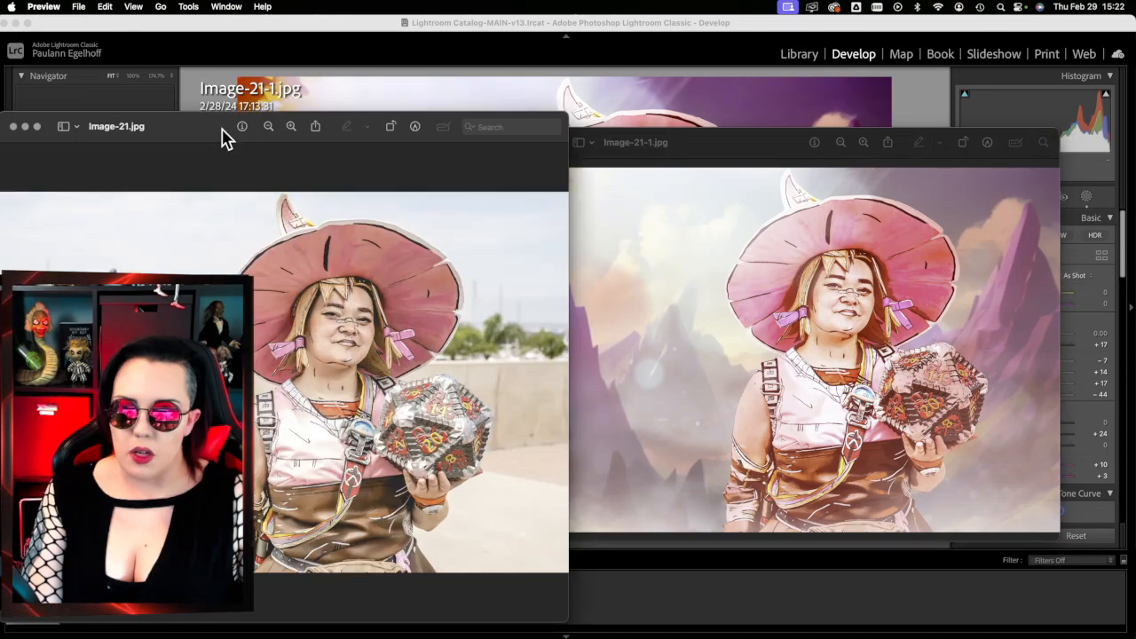
mouse_move(222, 129)
left_mouse_down()
mouse_move(734, 92)
mouse_move(327, 95)
mouse_move(214, 116)
left_mouse_up()
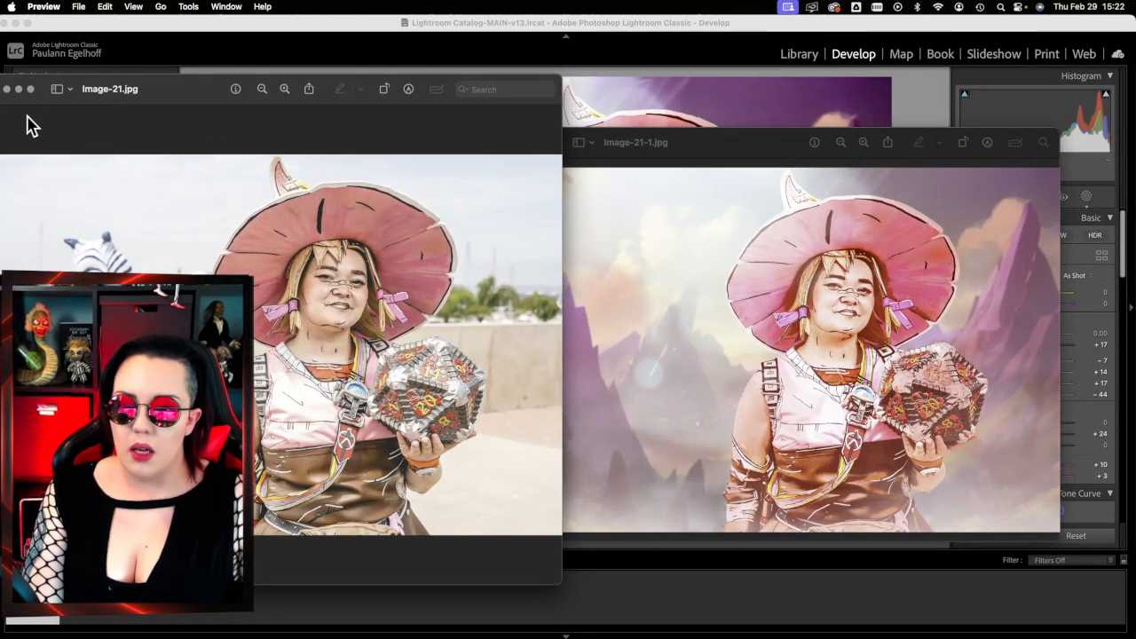
- Close Image-21.jpg, compare Image-21-1.jpg with its Lightroom version, and clear both off the desktop
left_click(7, 89)
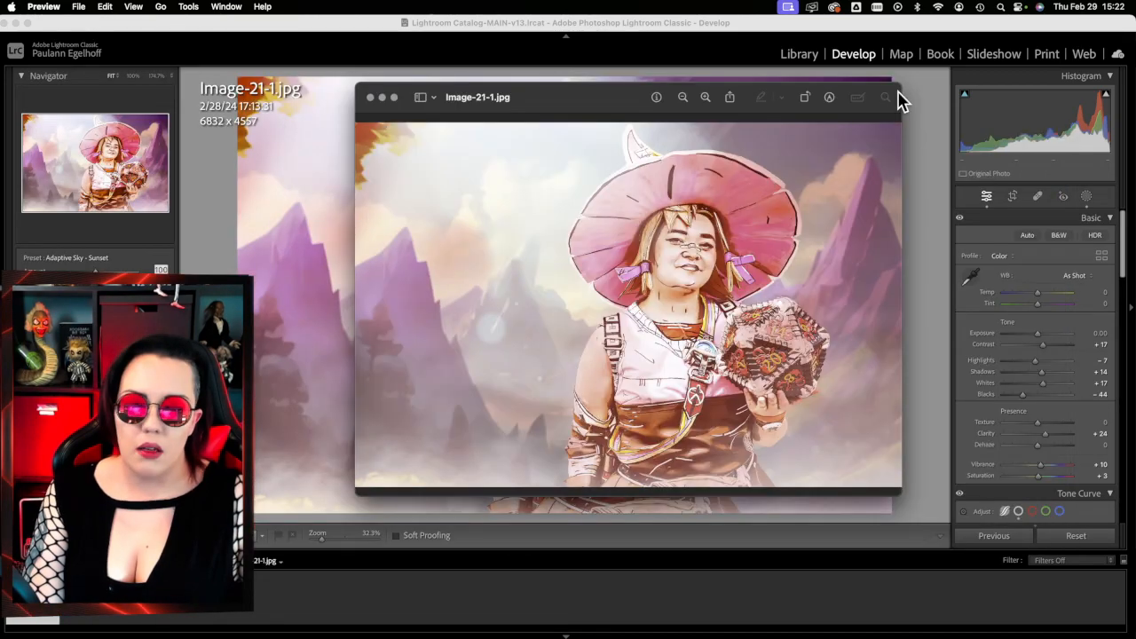
left_click_drag(899, 85, 1038, 16)
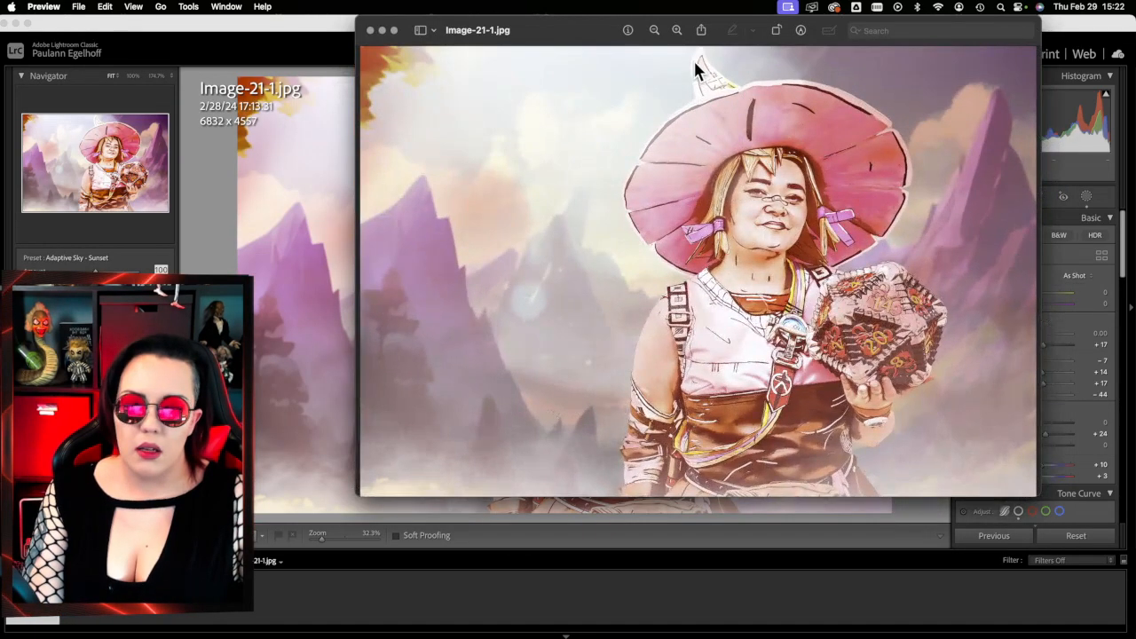
left_click_drag(577, 33, 486, 555)
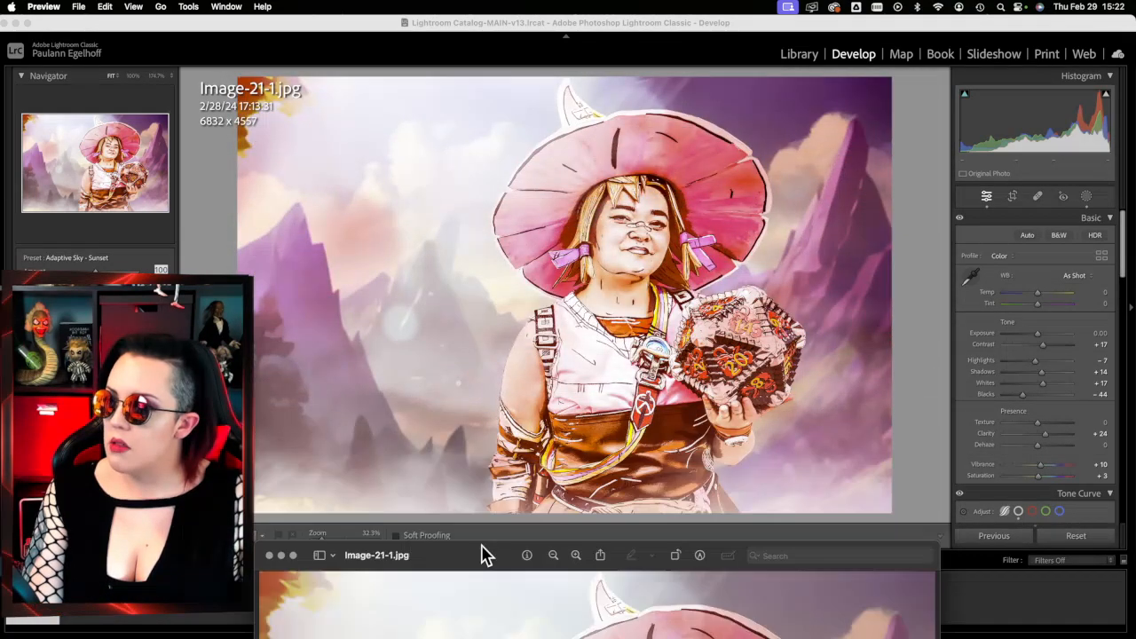
key("super+w")
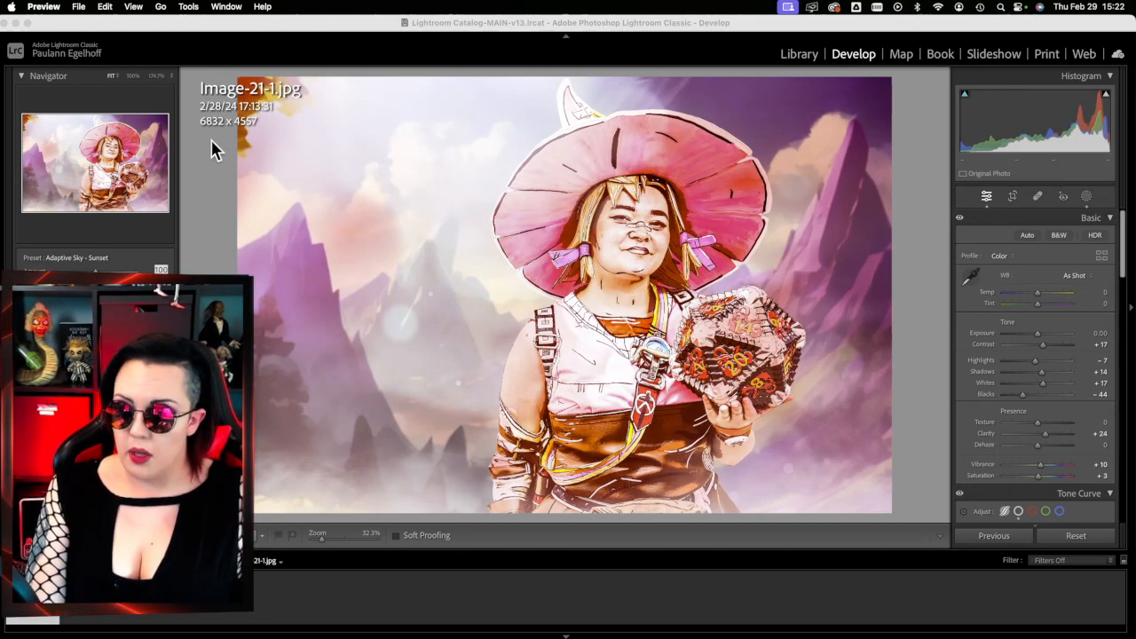
left_click(16, 23)
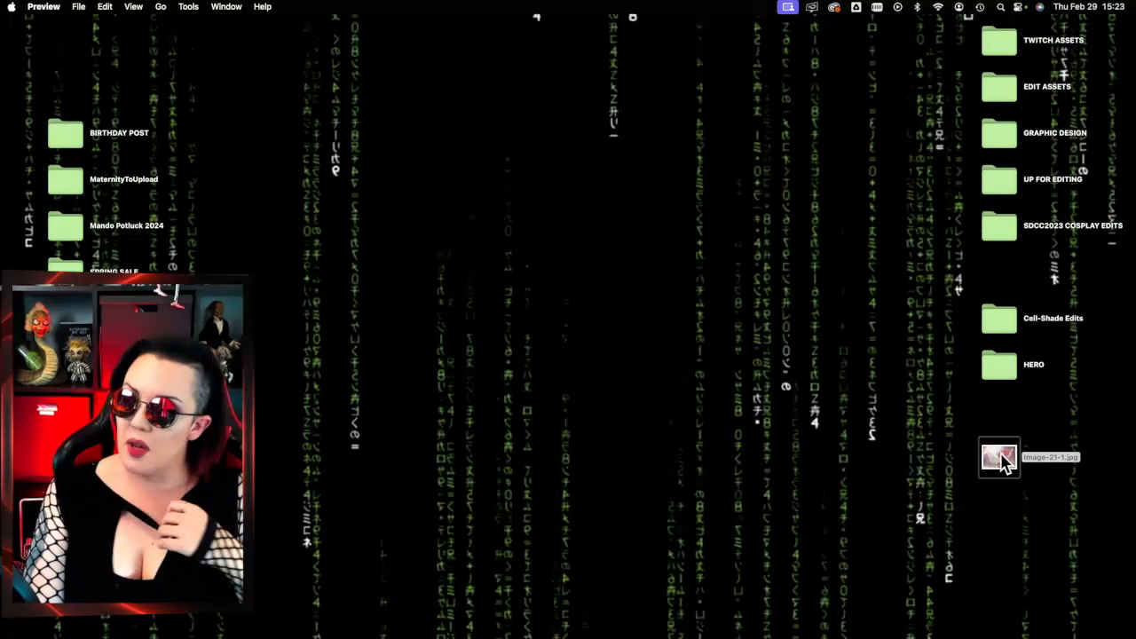
- Switch to Photoshop and show Layer 18 copy 2, Layer 1 copy 2 and Layer 1 copy 4 over the background
mouse_move(1131, 438)
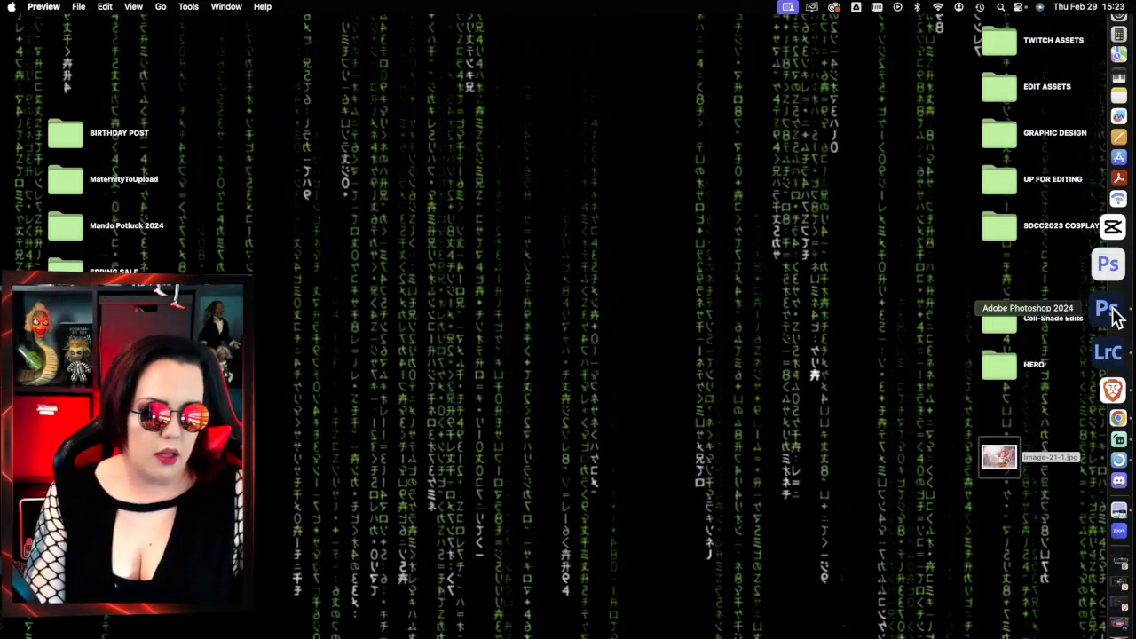
left_click(1114, 316)
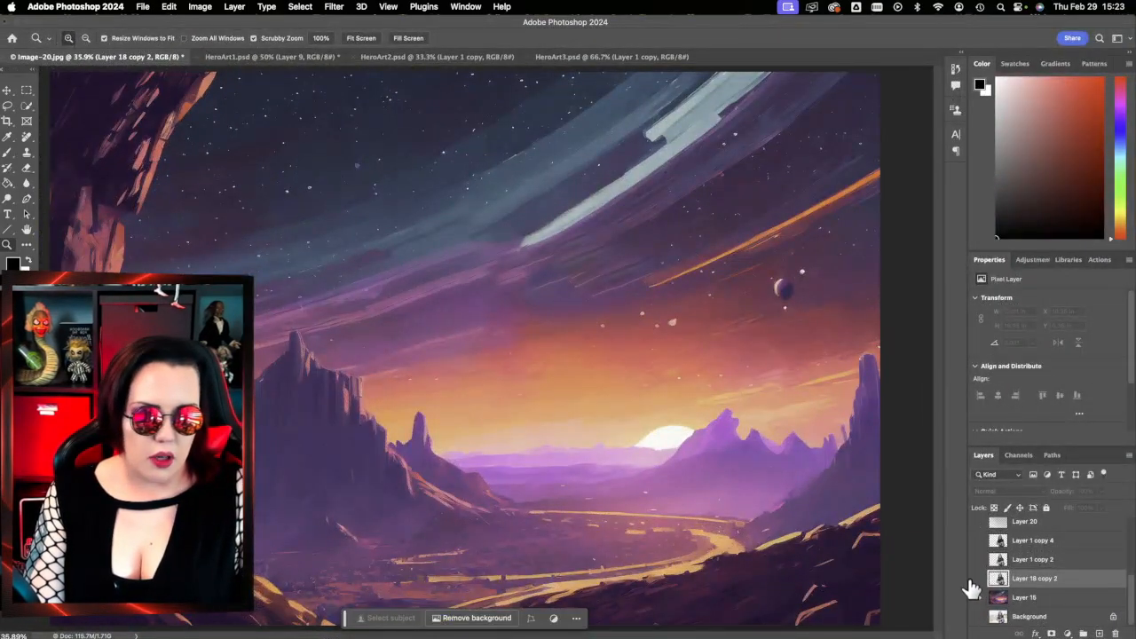
left_click(976, 577)
left_click(976, 540)
scroll(998, 604, "up", 3)
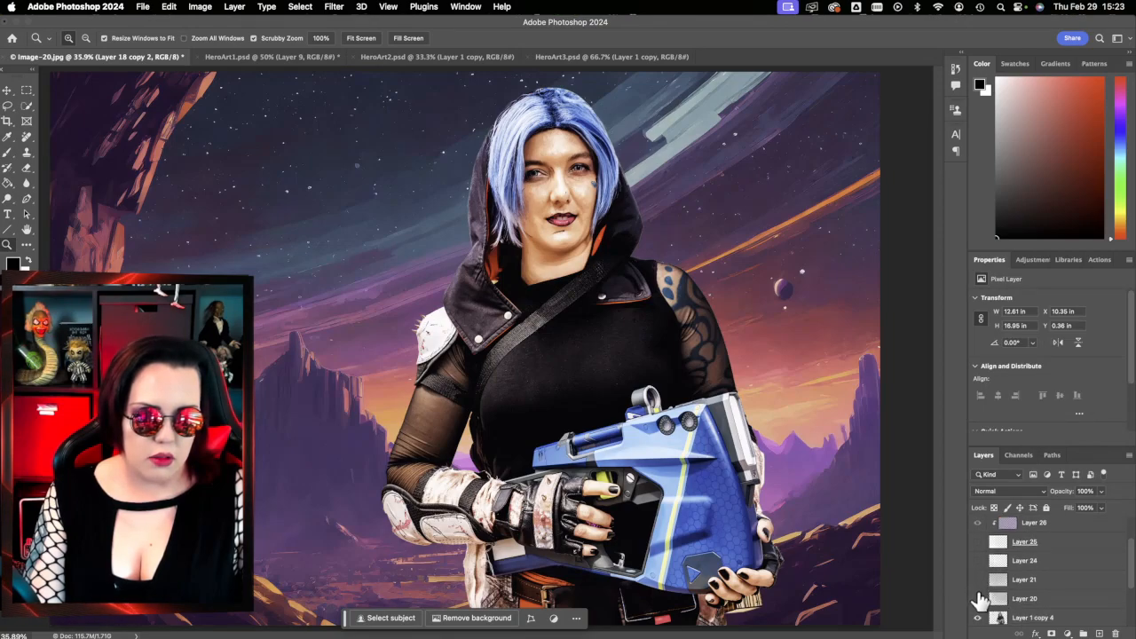
- Show the fog layers from Layer 20 up to Layer 25 copy over the figure, leaving Layer 24 hidden
left_click_drag(977, 598, 977, 542)
scroll(986, 566, "up", 3)
left_click(978, 546)
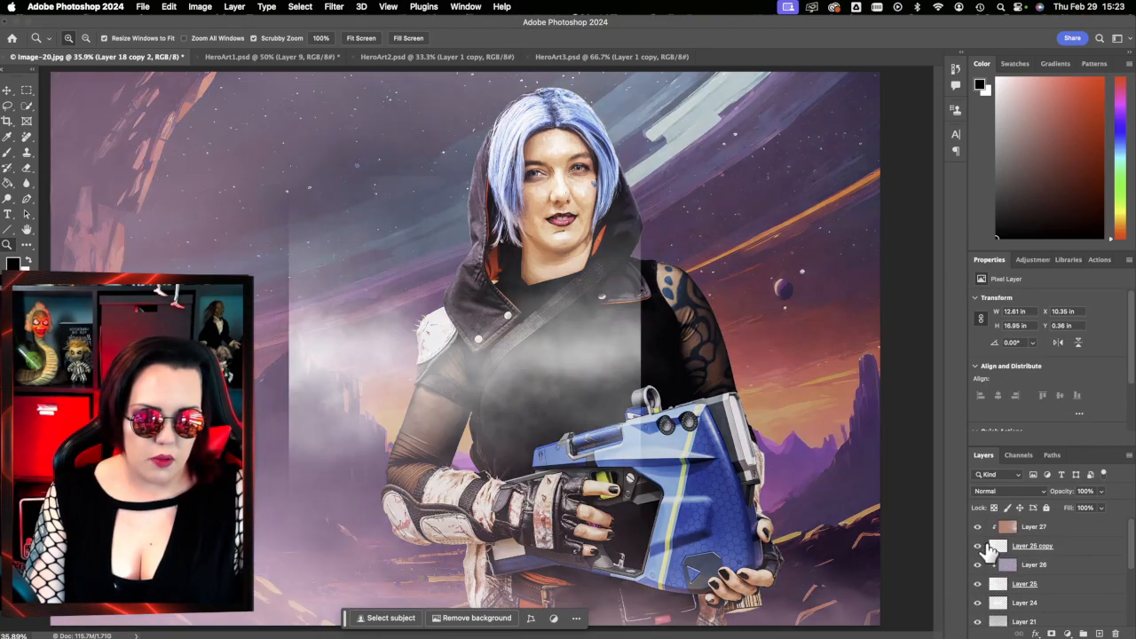
scroll(985, 577, "down", 3)
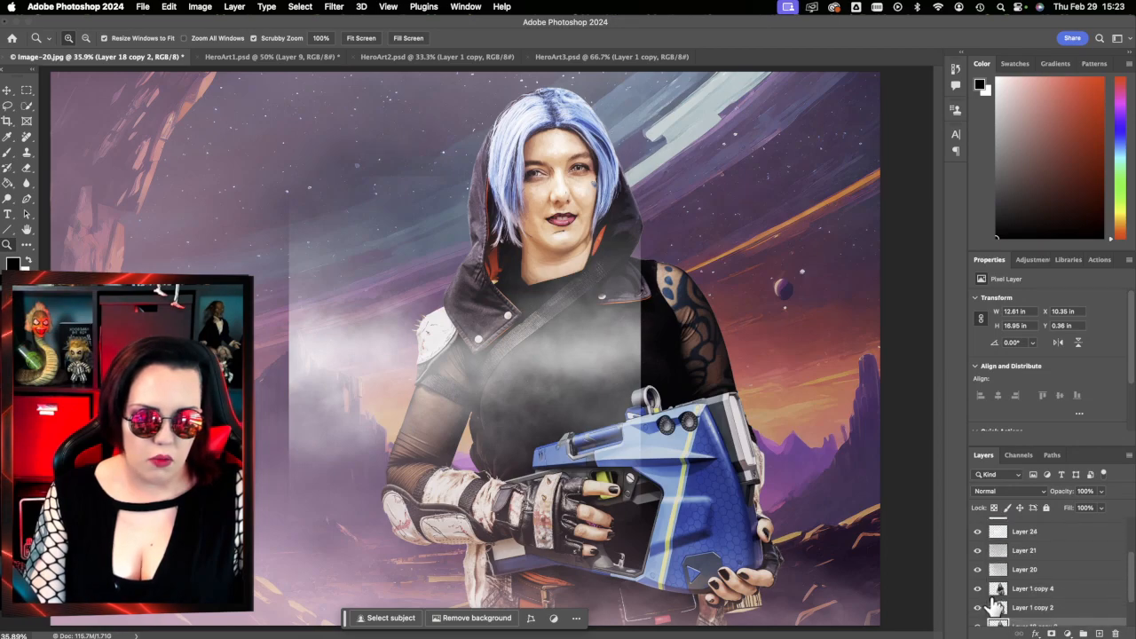
left_click(978, 532)
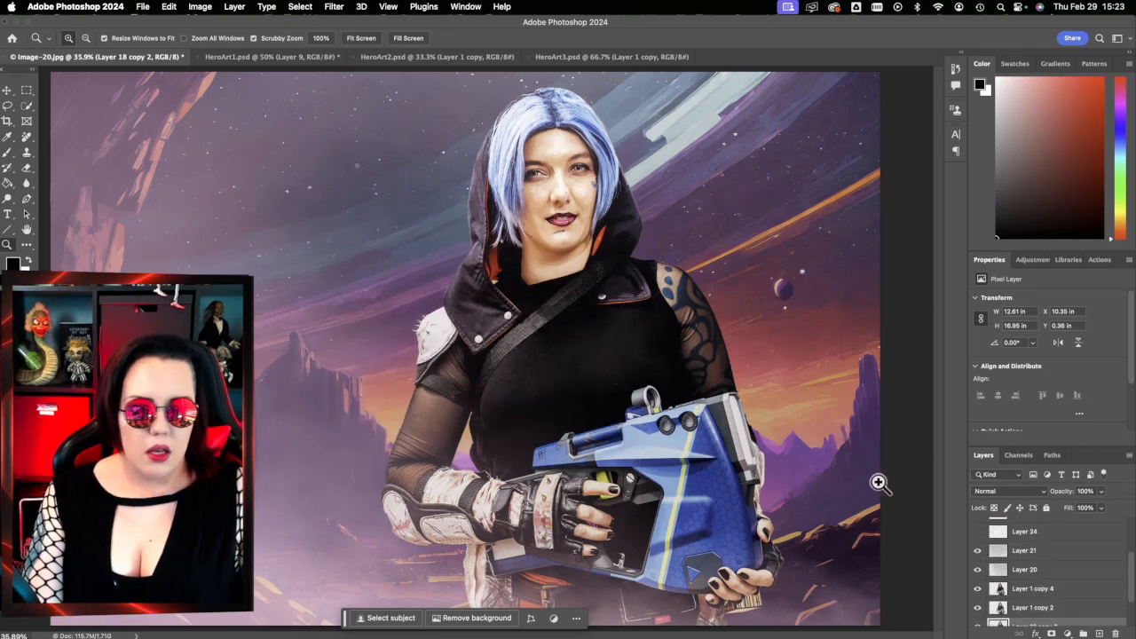
- Return to the Photoshop 2024 window from the desktop and bring up the HeroArt1.psd document
scroll(1081, 534, "down", 2)
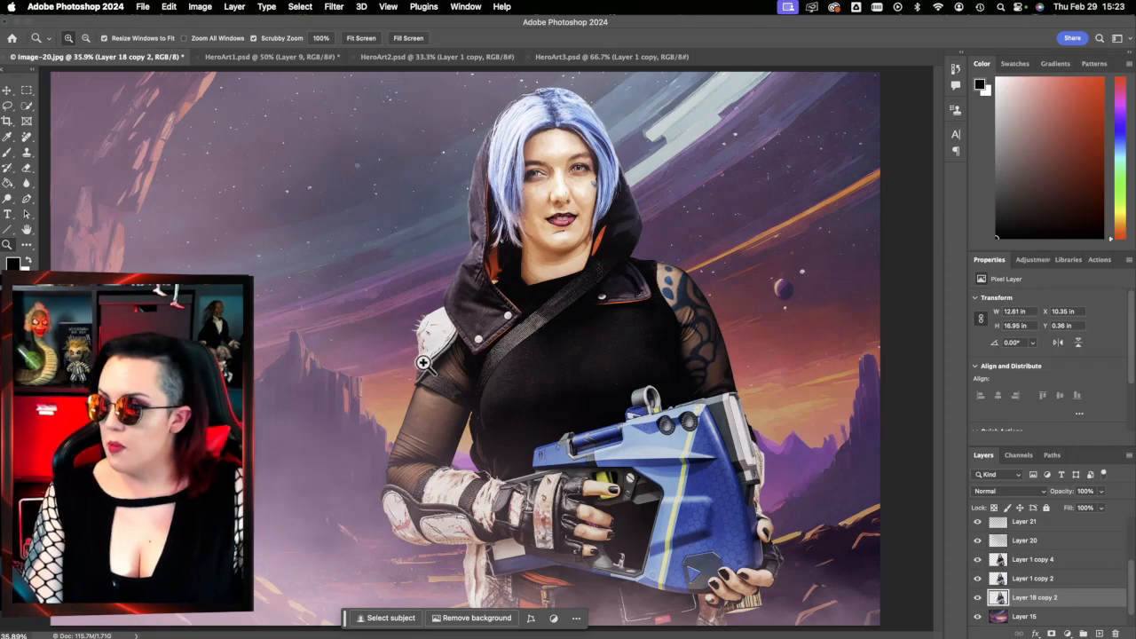
left_click(16, 24)
mouse_move(1120, 296)
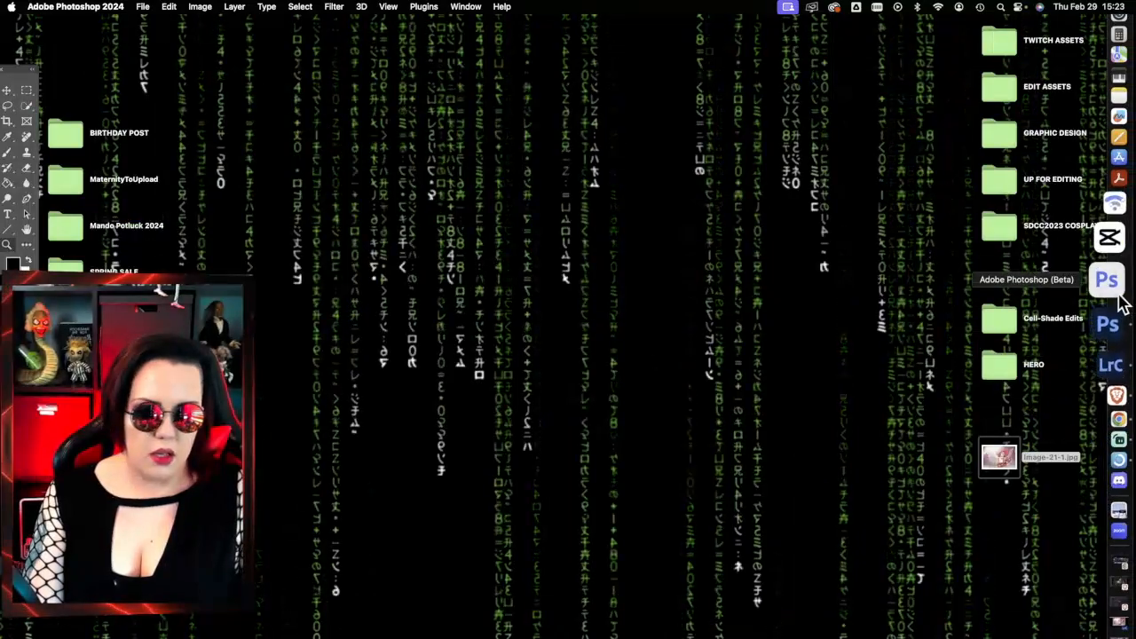
left_click(1108, 322)
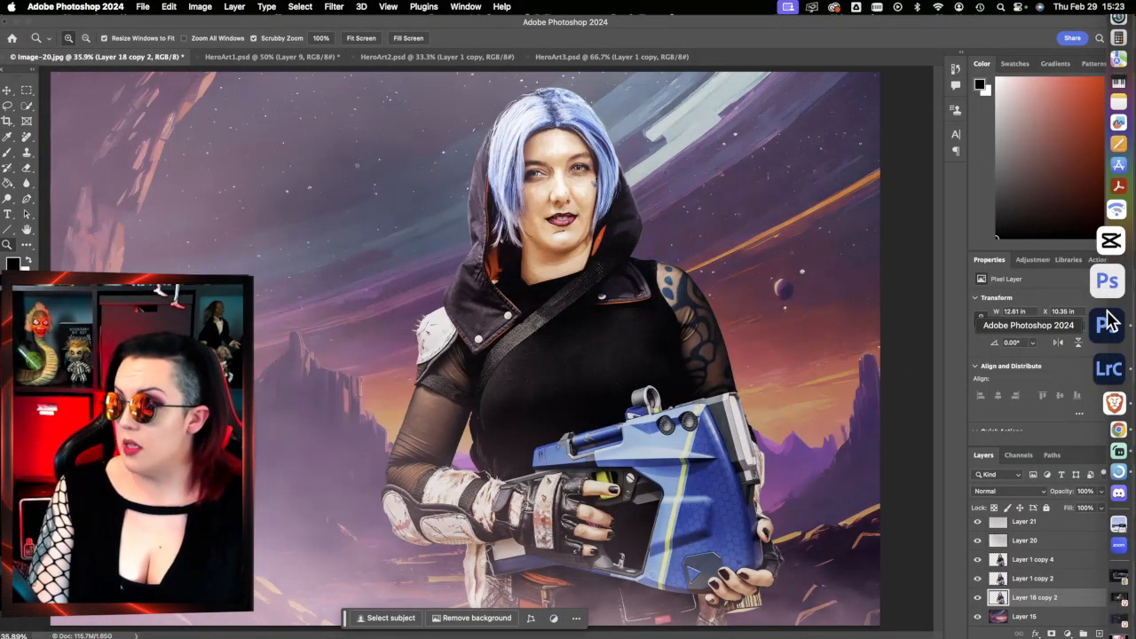
left_click(265, 58)
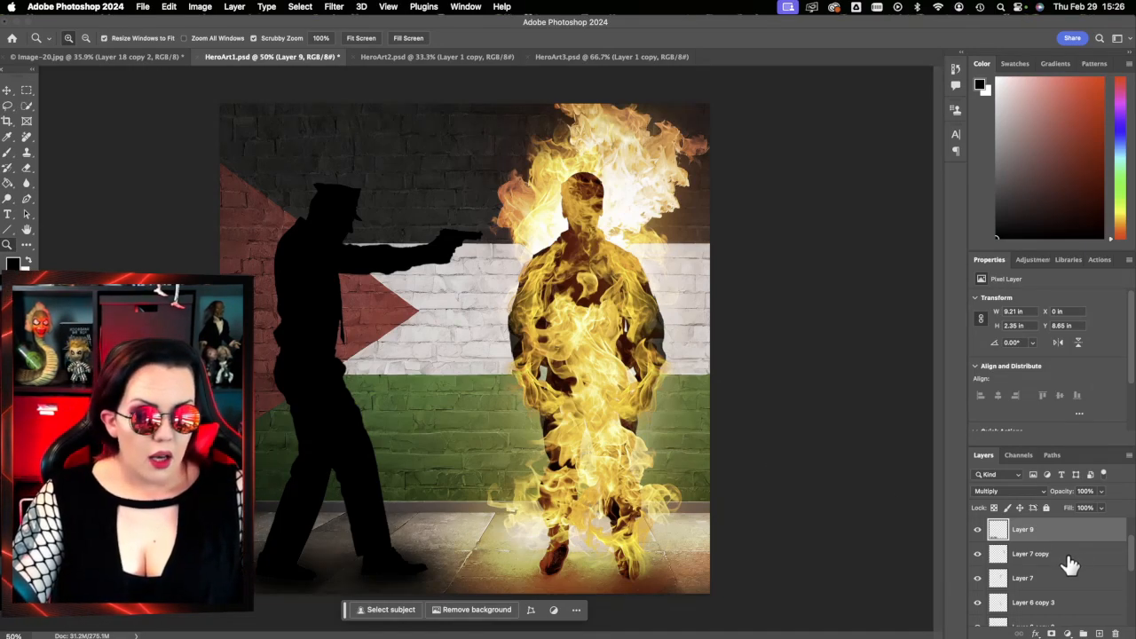
- Hide Layer 2, Layer 10, Layer 9, Layer 7 copy and Layer 7 to start stripping the composite down
scroll(1068, 566, "down", 5)
scroll(1068, 566, "up", 5)
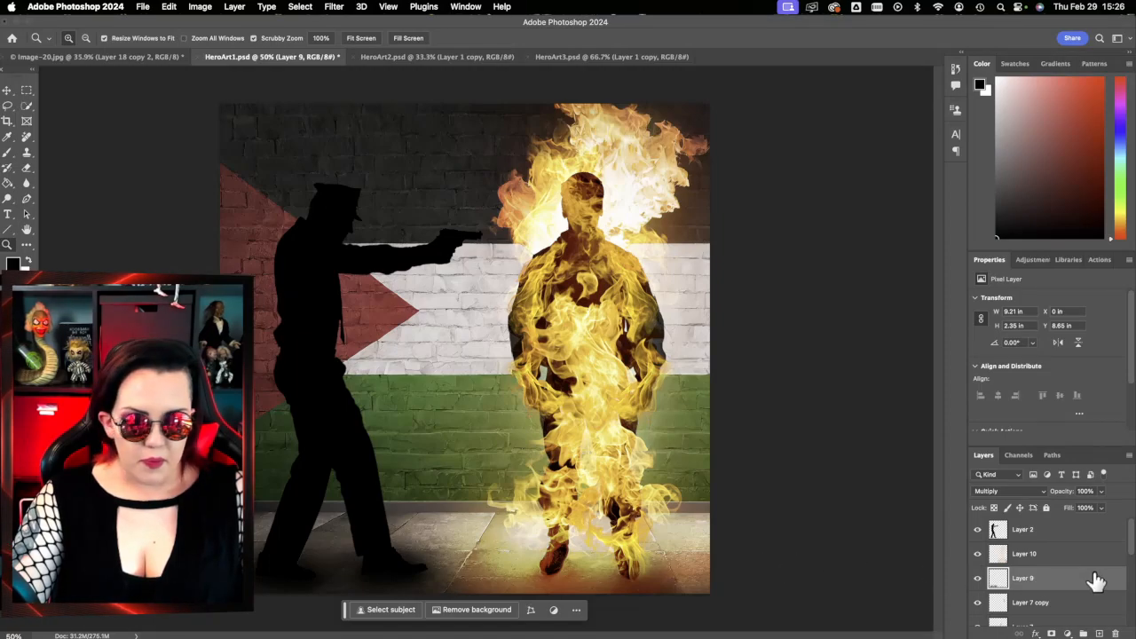
left_click(978, 530)
left_click(978, 554)
left_click(978, 579)
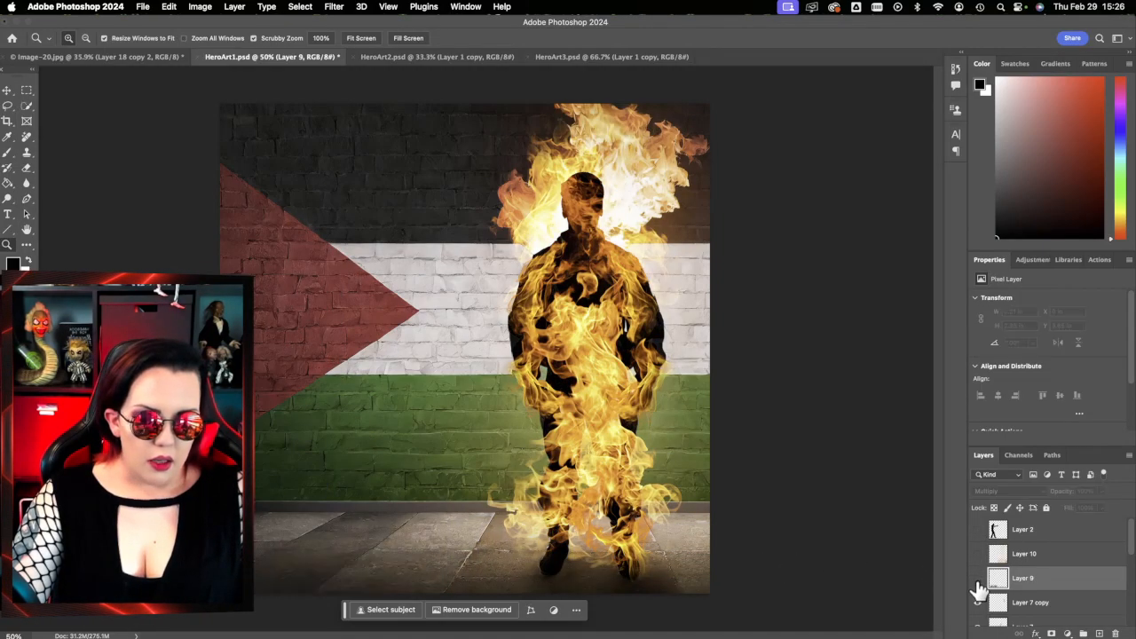
scroll(1031, 596, "down", 4)
scroll(1018, 589, "up", 3)
scroll(1016, 589, "down", 2)
scroll(1016, 590, "up", 2)
left_click(978, 559)
left_click(977, 582)
- Hide the flame layers Layer 6 copy 3, Layer 6 copy 2, Layer 6 and Layer 5
scroll(1042, 603, "down", 2)
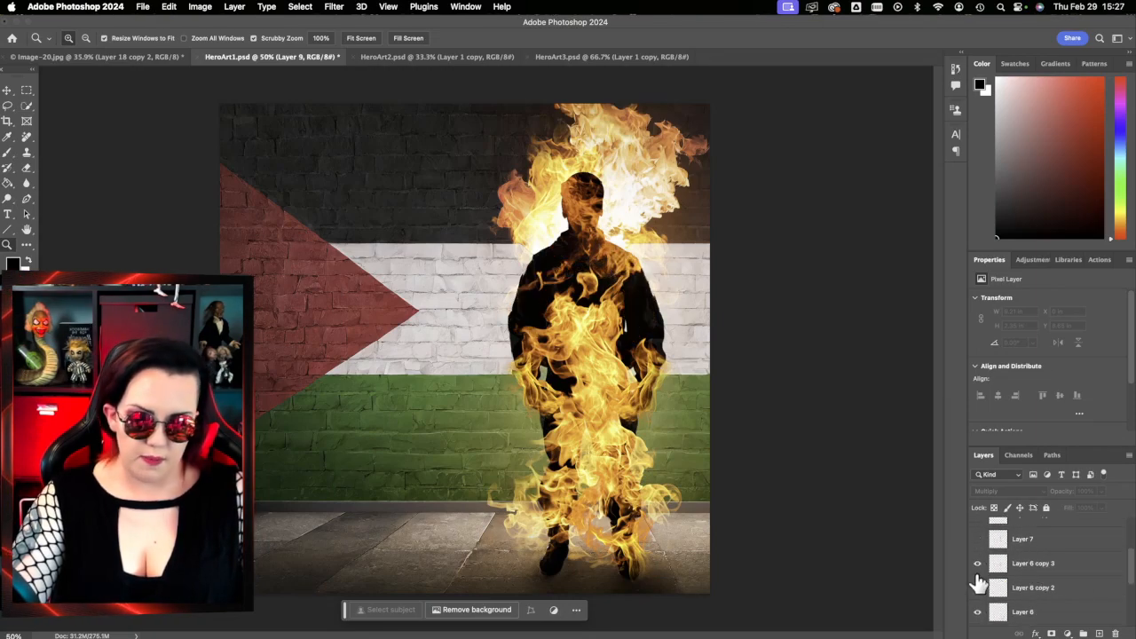
left_click(978, 565)
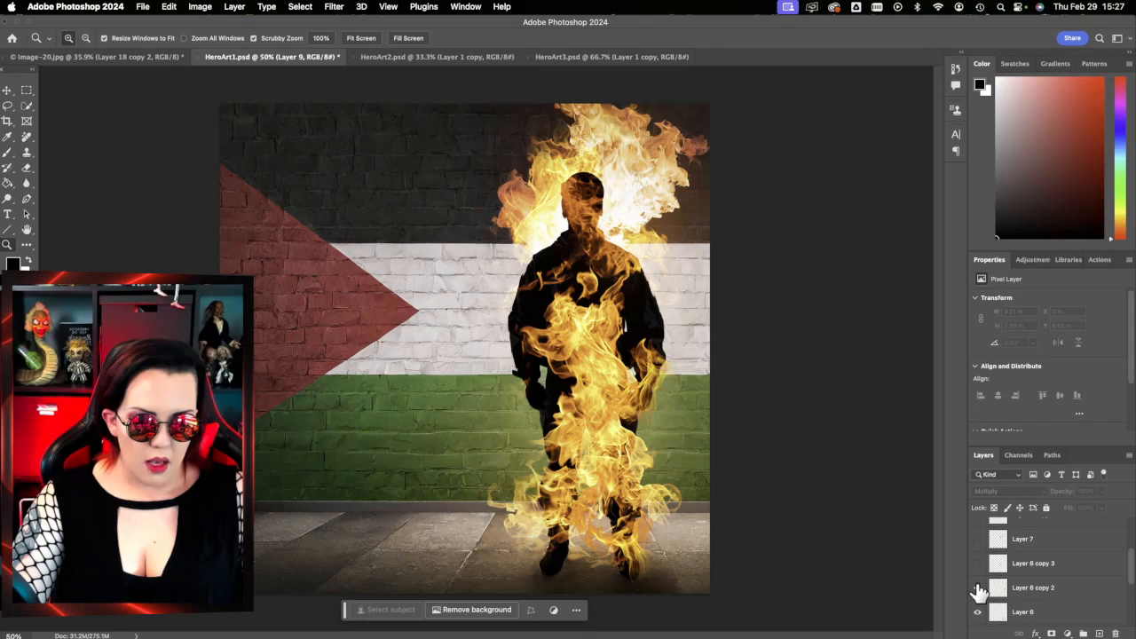
left_click(977, 587)
left_click(977, 611)
scroll(1056, 590, "down", 2)
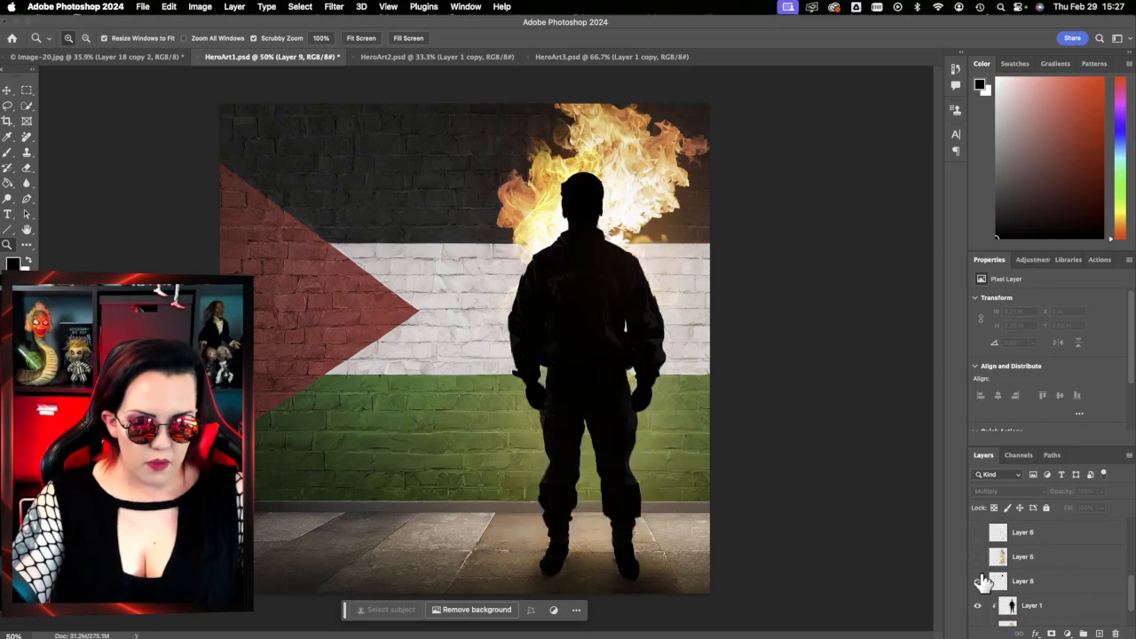
- Hide Layer 8, Layer 1, Layer 5 copy and Background copy so the canvas is empty
scroll(1020, 587, "down", 1)
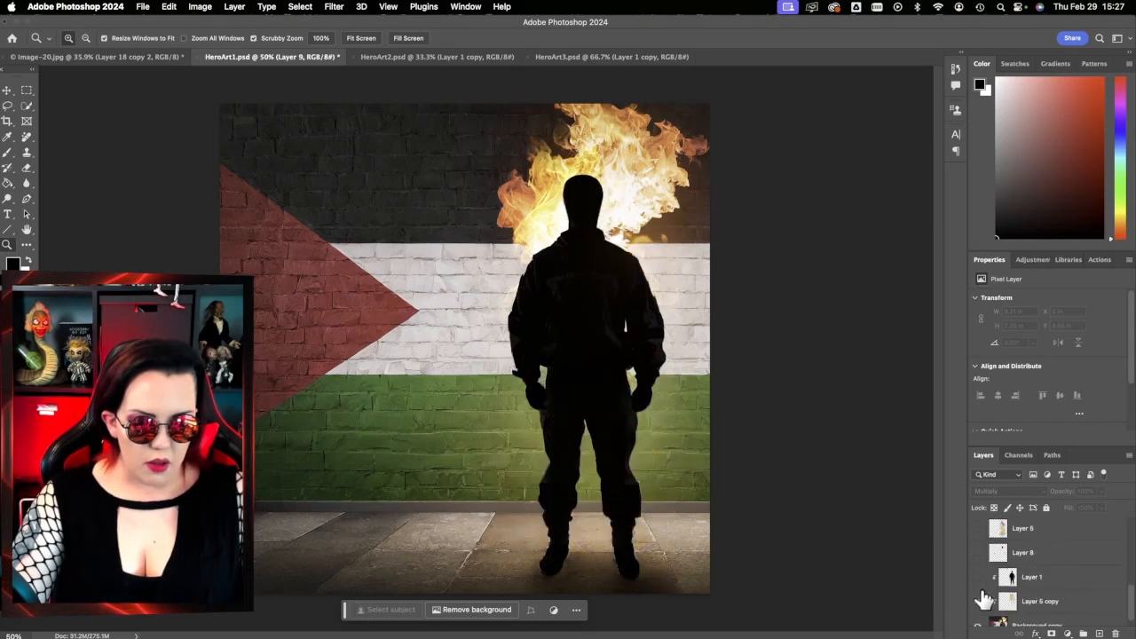
left_click(979, 601)
left_click(980, 602)
scroll(1029, 608, "down", 1)
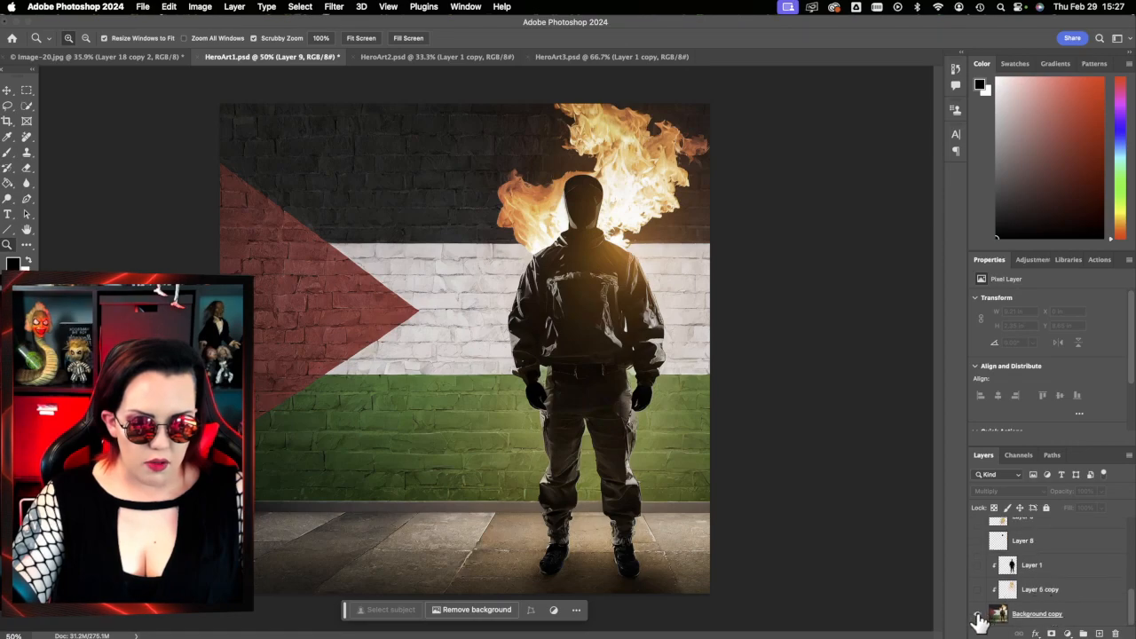
left_click(977, 614)
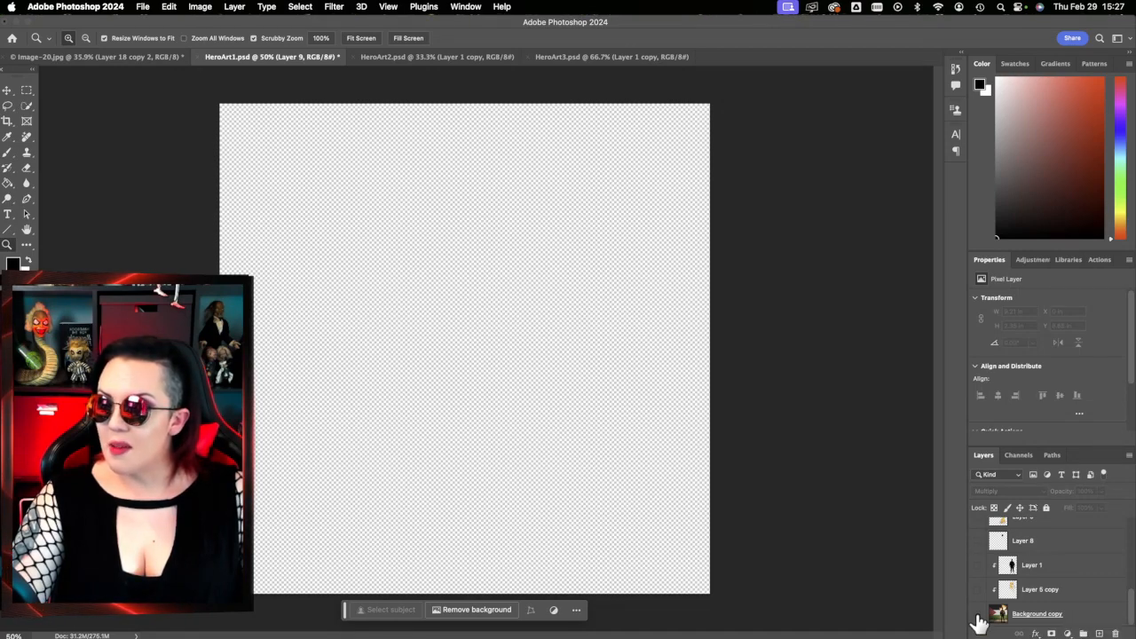
- Show Background copy, Layer 5 copy and Layer 1 again, from the lowest layer upward
left_click(976, 614)
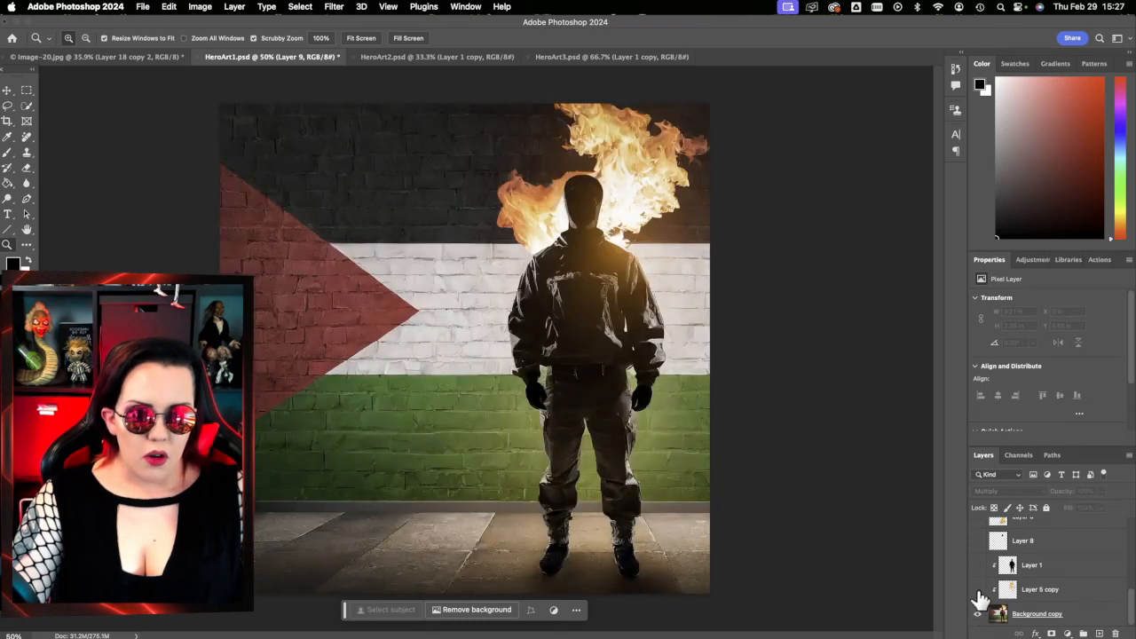
left_click(977, 590)
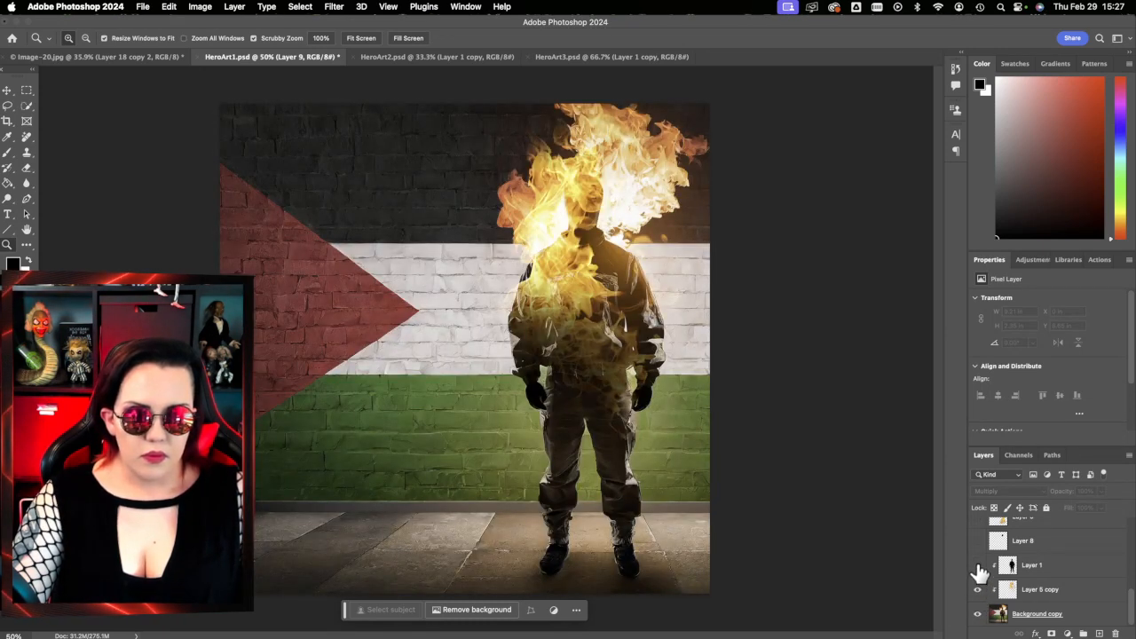
left_click(977, 566)
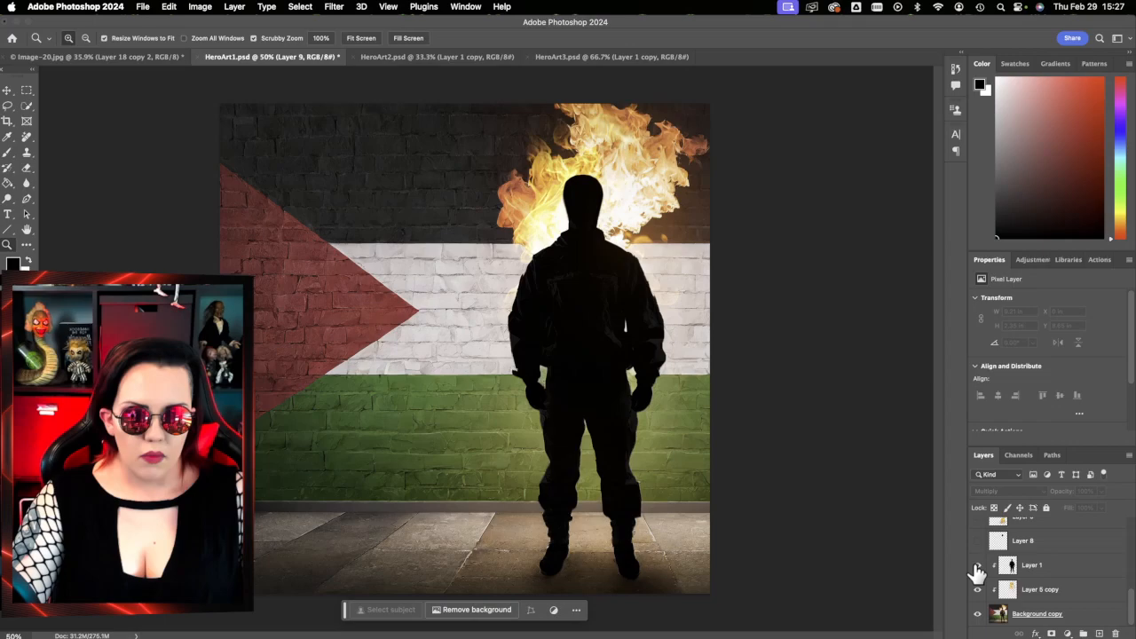
- Show Layer 8, Layer 5, Layer 6 and Layer 6 copy 2 over the silhouette
scroll(977, 572, "up", 2)
left_click(976, 550)
scroll(977, 567, "up", 1)
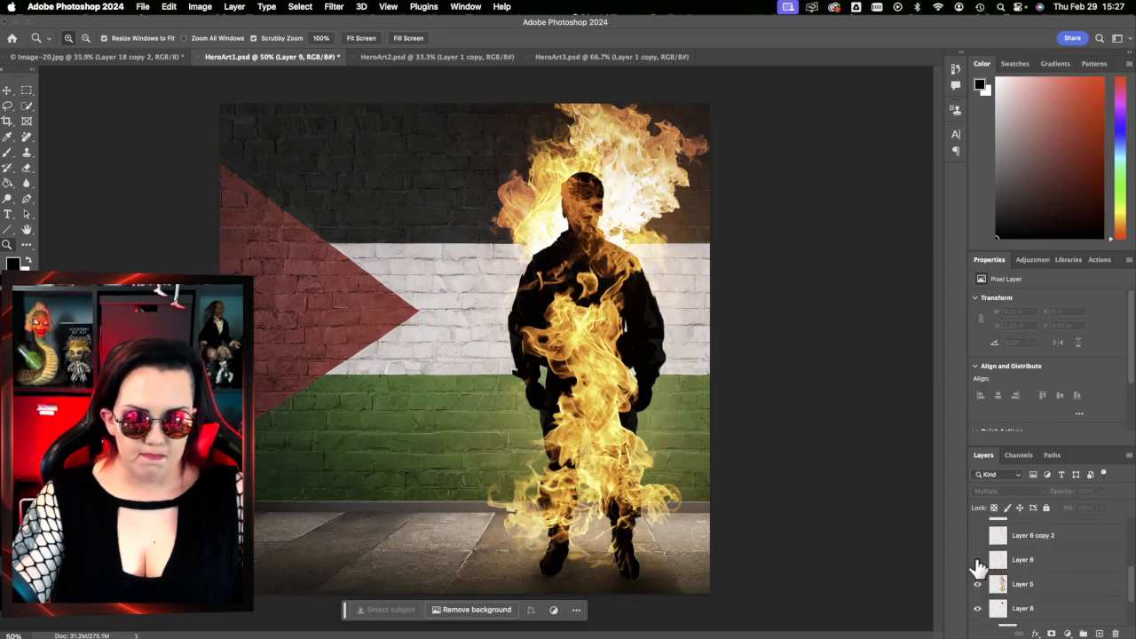
left_click(977, 559)
left_click(977, 535)
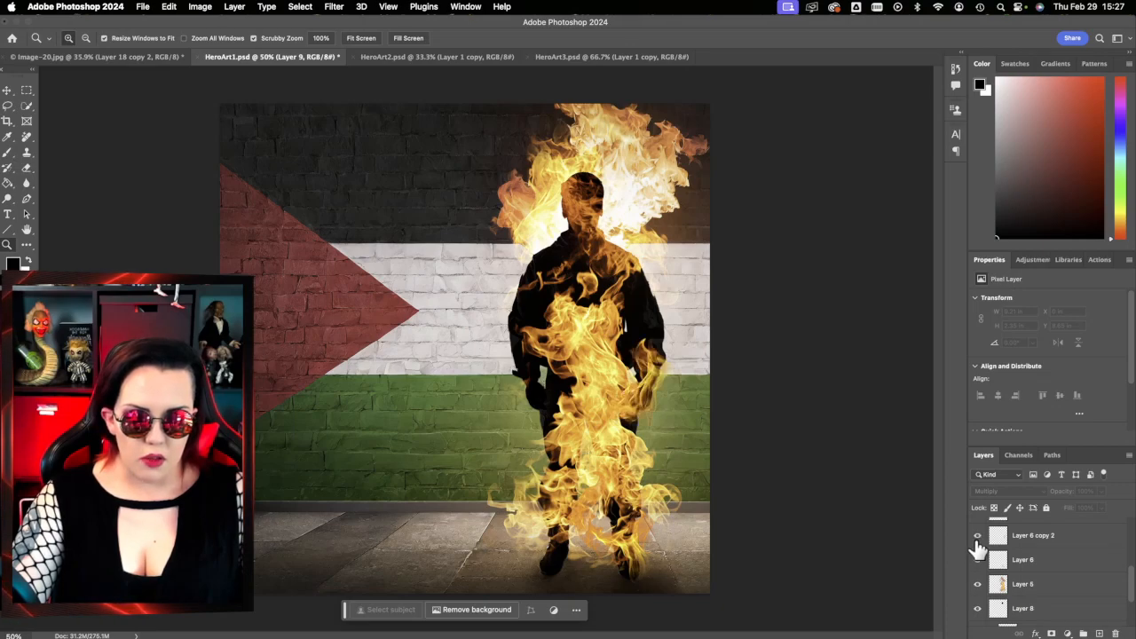
- Show the remaining flame layers Layer 6 copy 3, Layer 7 and Layer 7 copy
scroll(998, 567, "up", 1)
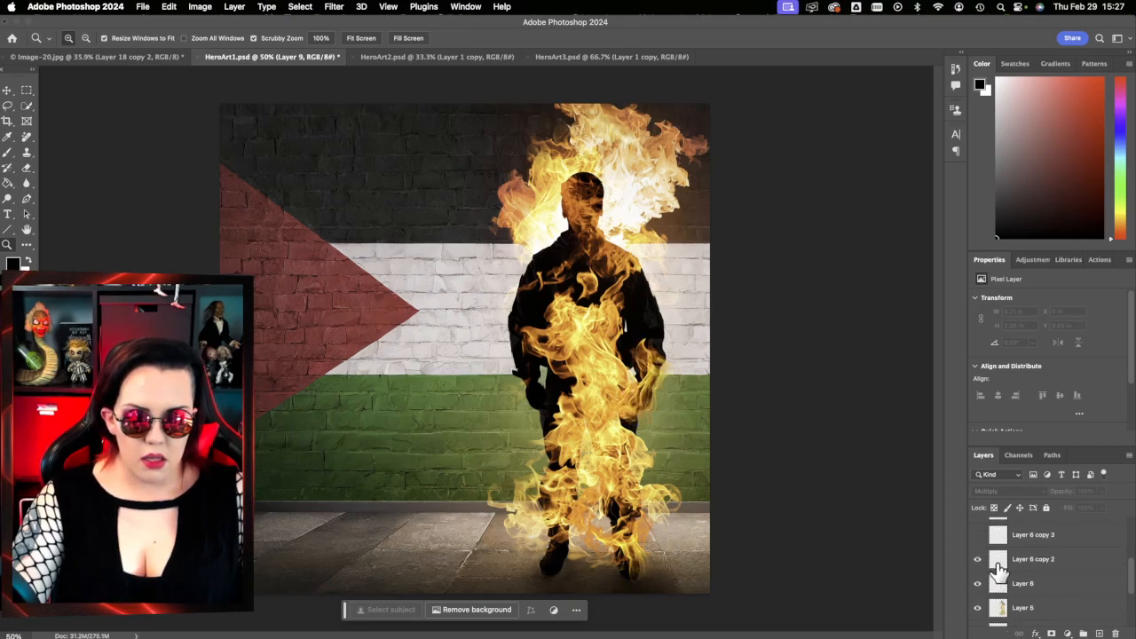
left_click(977, 534)
scroll(996, 554, "up", 2)
scroll(995, 555, "up", 2)
left_click(977, 577)
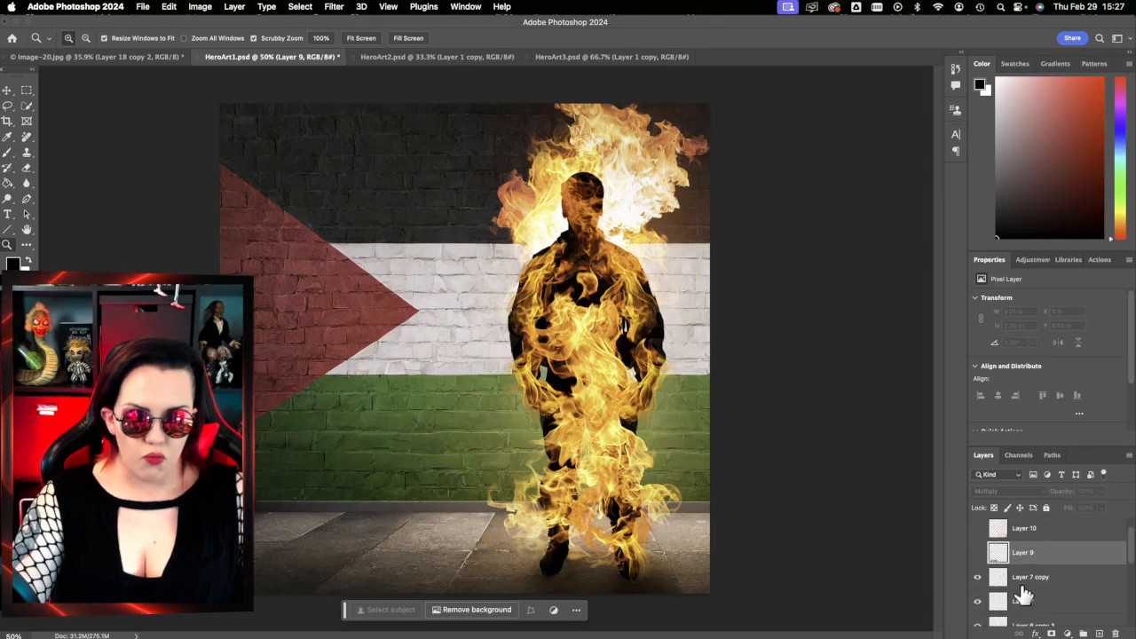
- Show Layer 9, Layer 10 and the gunman silhouette on Layer 2 to complete the composite
left_click(977, 552)
scroll(981, 541, "up", 1)
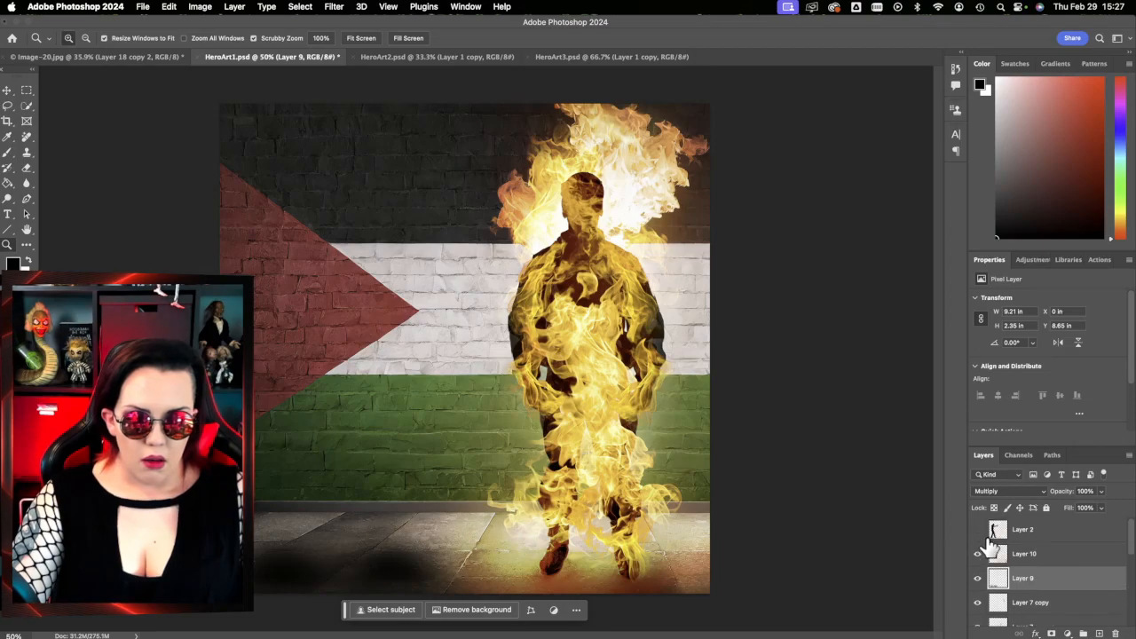
left_click(977, 530)
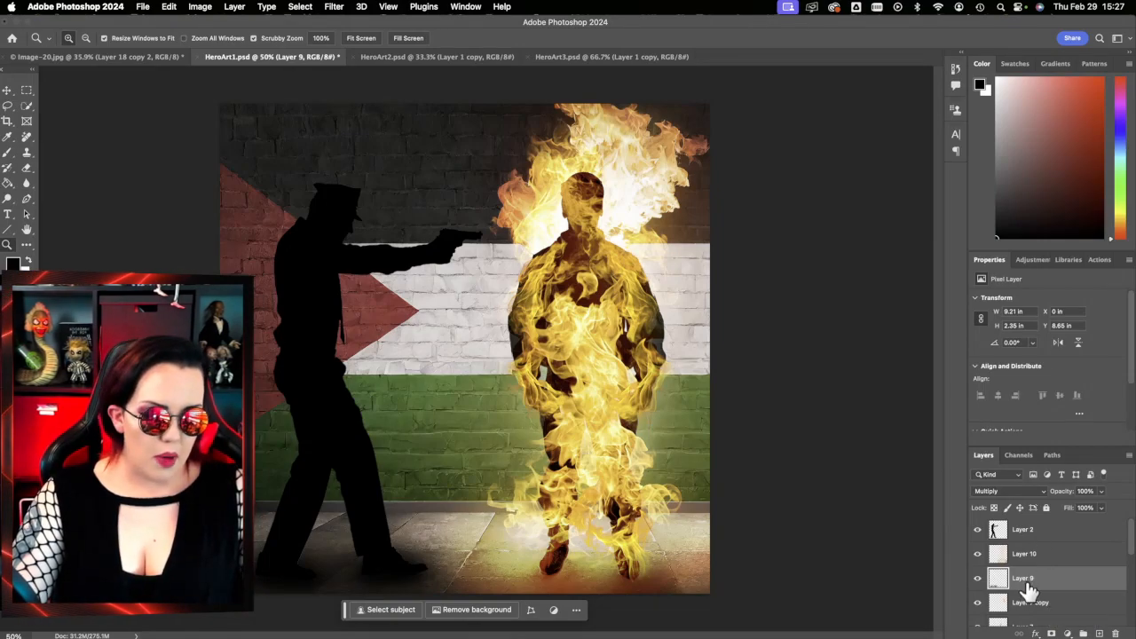
- Toggle Layer 10 off and on to compare its effect on the scene's lighting
left_click(979, 554)
left_click(978, 553)
left_click(979, 554)
left_click(979, 554)
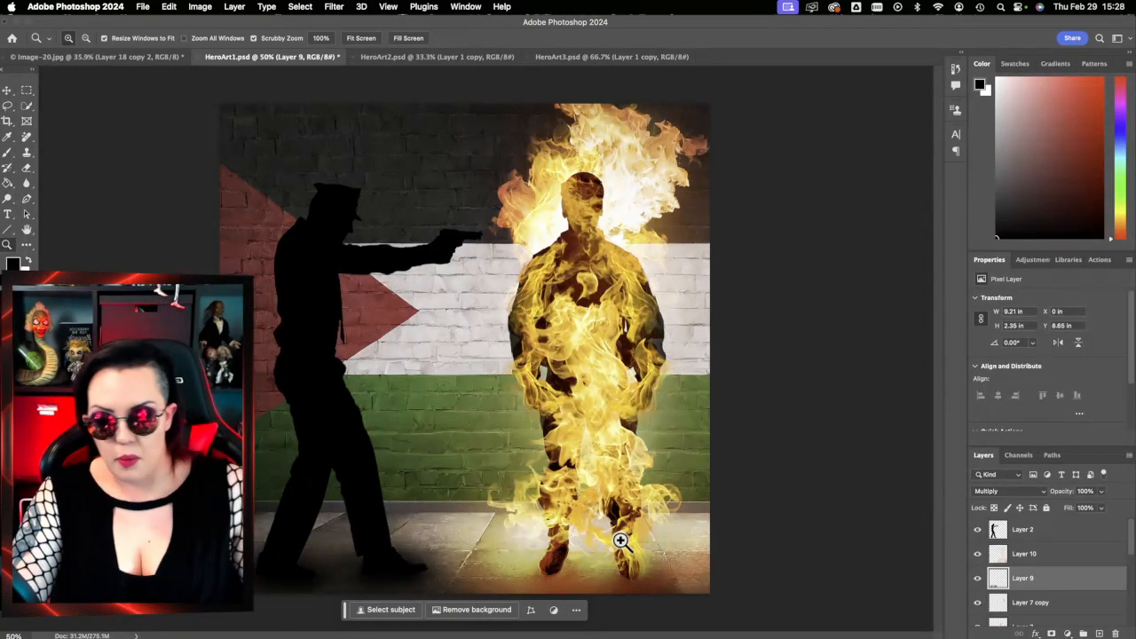
- Hide Layer 2, Layer 10, Layer 9 and Layer 7 copy
left_click(977, 528)
left_click(976, 553)
left_click(977, 578)
left_click(977, 603)
- Hide Layer 7, Layer 6 copy 3, Layer 6 copy 2, Layer 6, Layer 5 and Layer 8, leaving the base silhouette
scroll(976, 607, "down", 4)
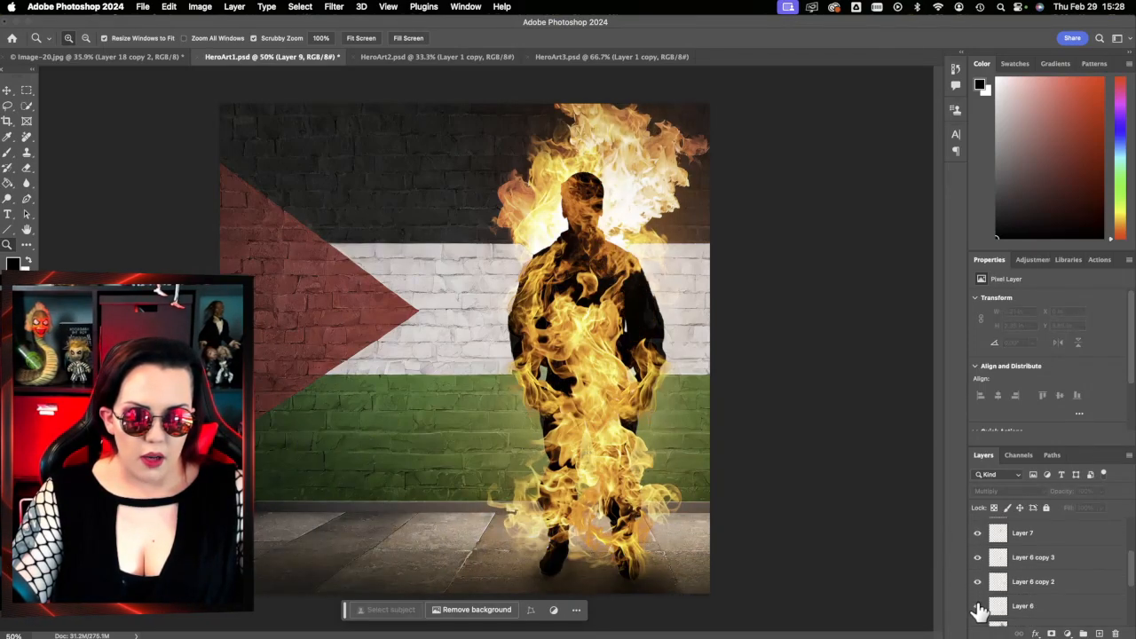
left_click(977, 535)
left_click(977, 557)
left_click(977, 583)
left_click(977, 607)
scroll(976, 609, "up", 2)
scroll(976, 609, "down", 5)
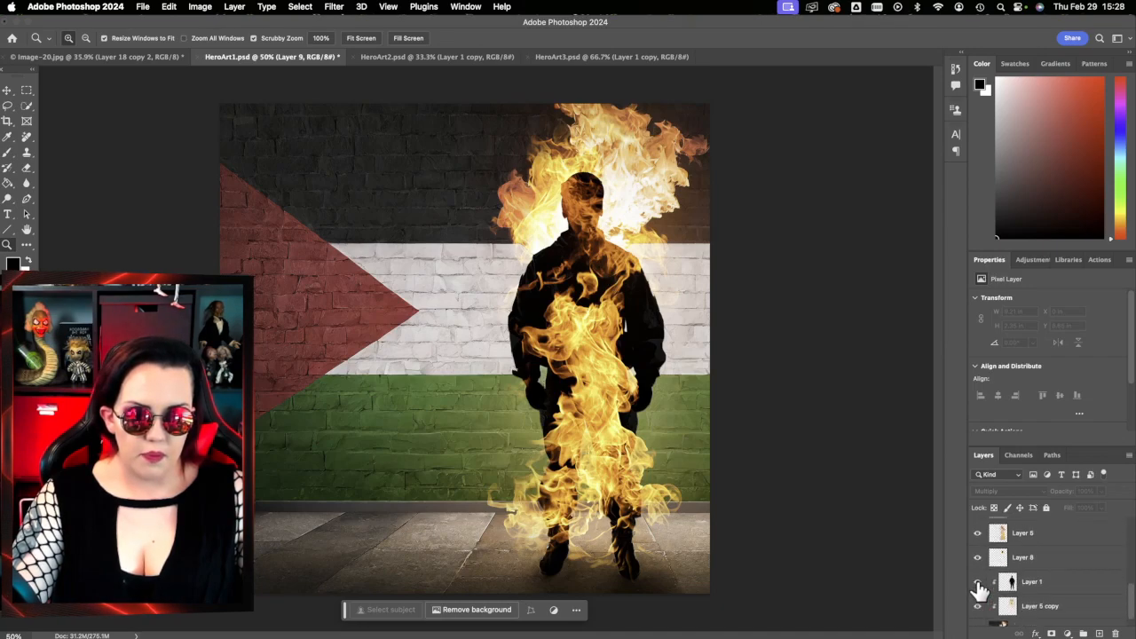
left_click(976, 547)
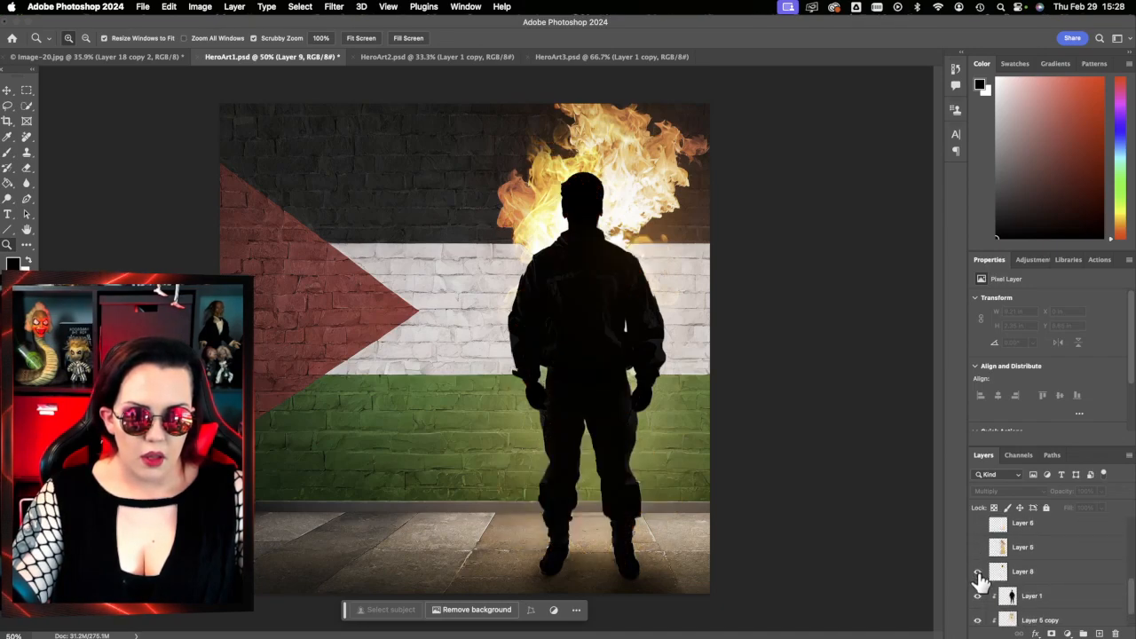
left_click(976, 572)
- Examine the darkened clothing folds of the silhouette up close at 300%, and fit the whole image on screen again
scroll(979, 577, "down", 1)
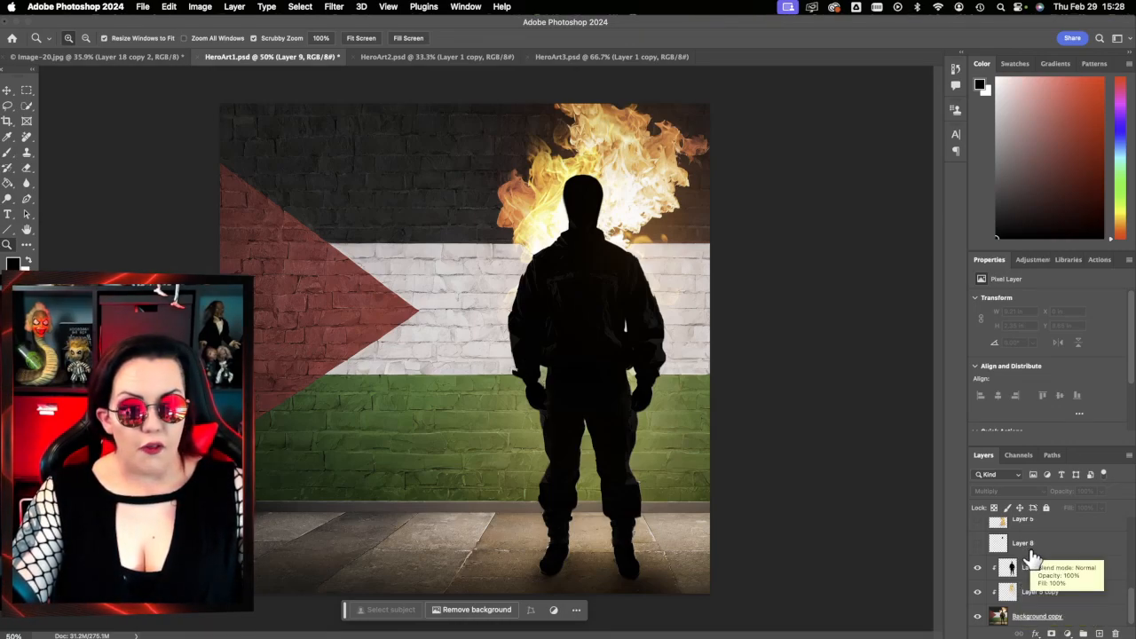
scroll(1036, 559, "up", 2)
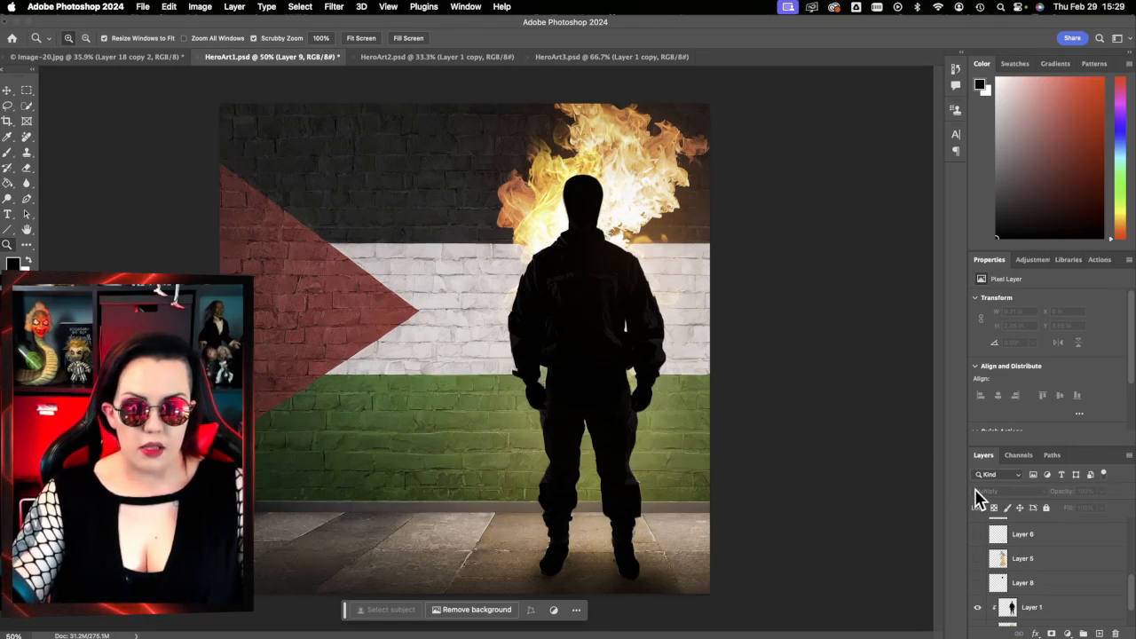
scroll(1046, 545, "down", 1)
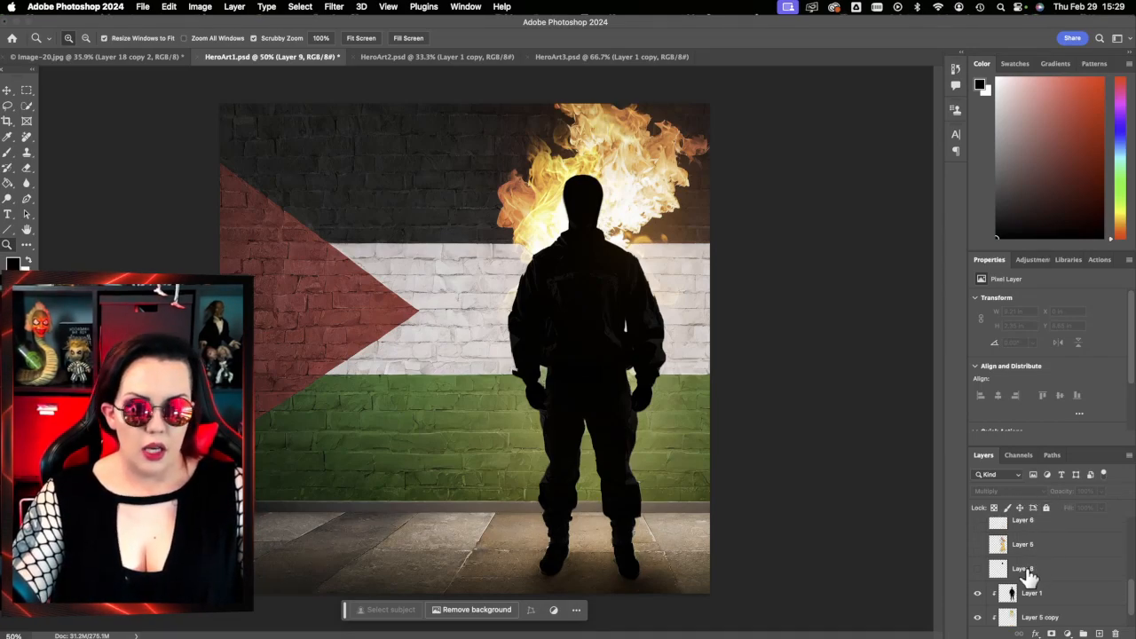
scroll(1022, 581, "down", 1)
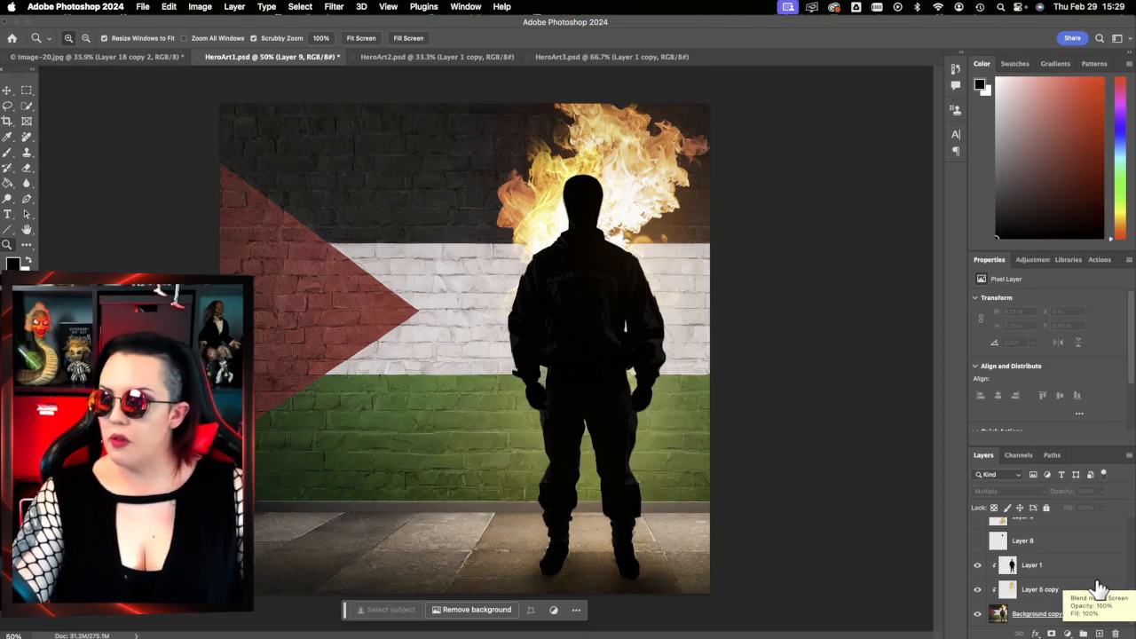
left_click_drag(603, 325, 695, 360)
scroll(695, 361, "up", 5)
scroll(683, 360, "left", 4)
scroll(664, 359, "down", 2)
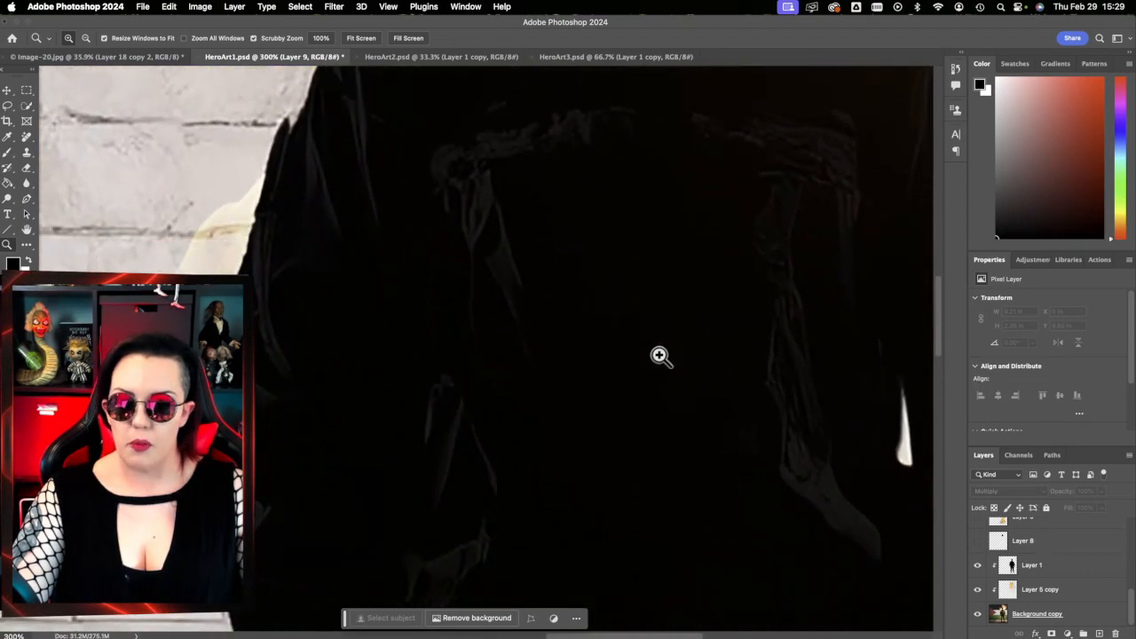
left_click(362, 38)
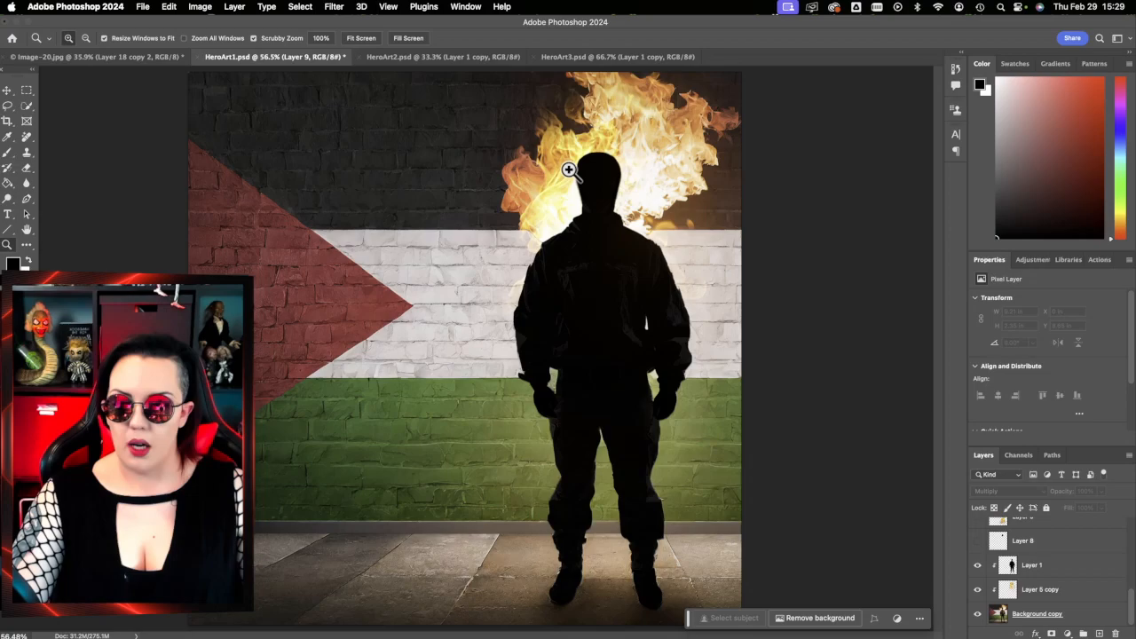
- Show Layer 8 and compare the silhouette's head at 300% with that layer off and on, ending with the full image in view
scroll(986, 592, "up", 2)
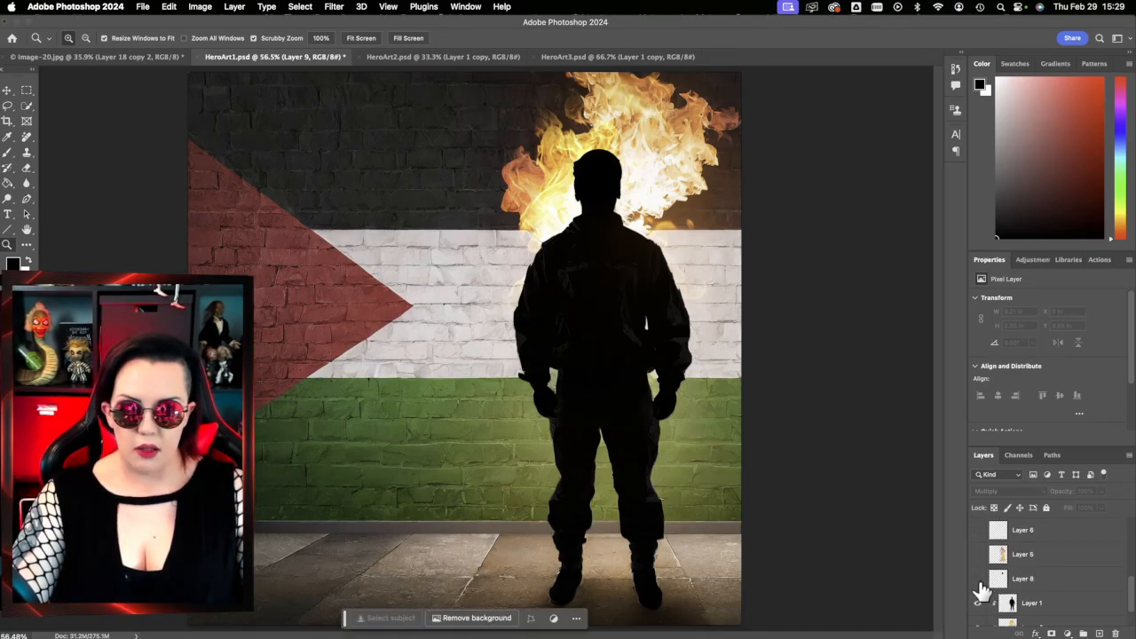
left_click(653, 186)
left_click(653, 187)
left_click(653, 188)
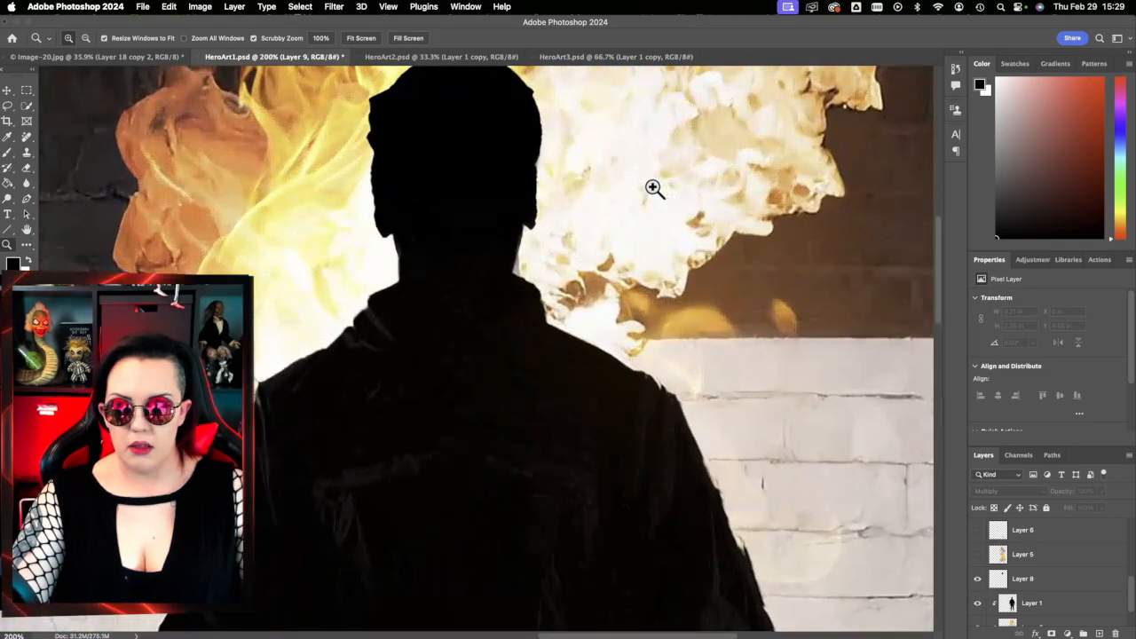
left_click(653, 189)
scroll(655, 194, "left", 4)
left_click(977, 578)
left_click(977, 578)
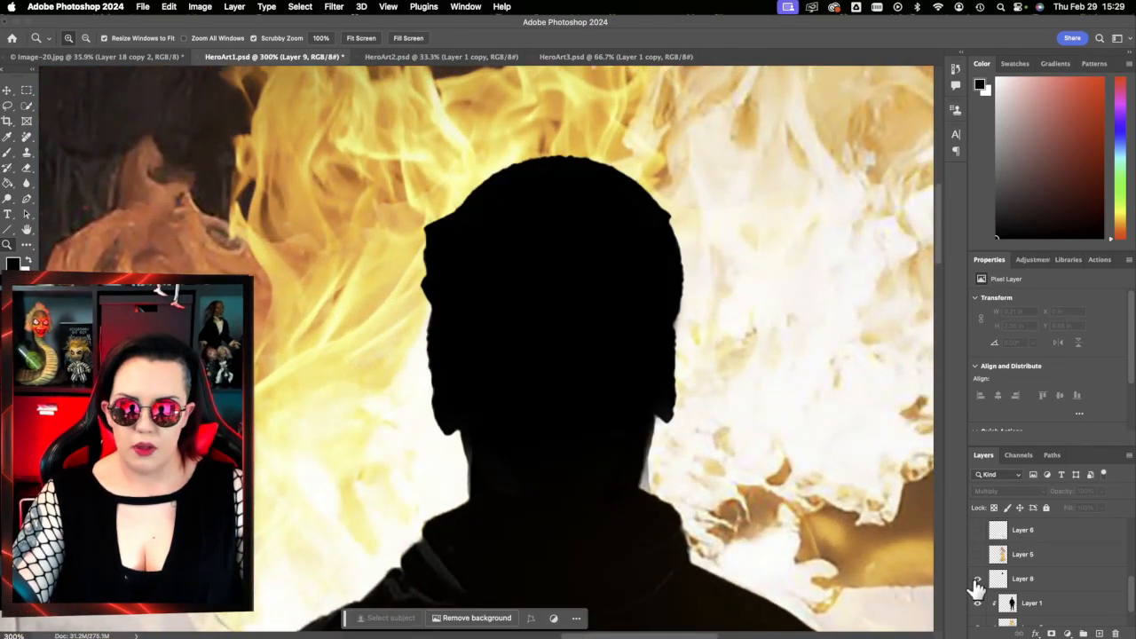
left_click(361, 38)
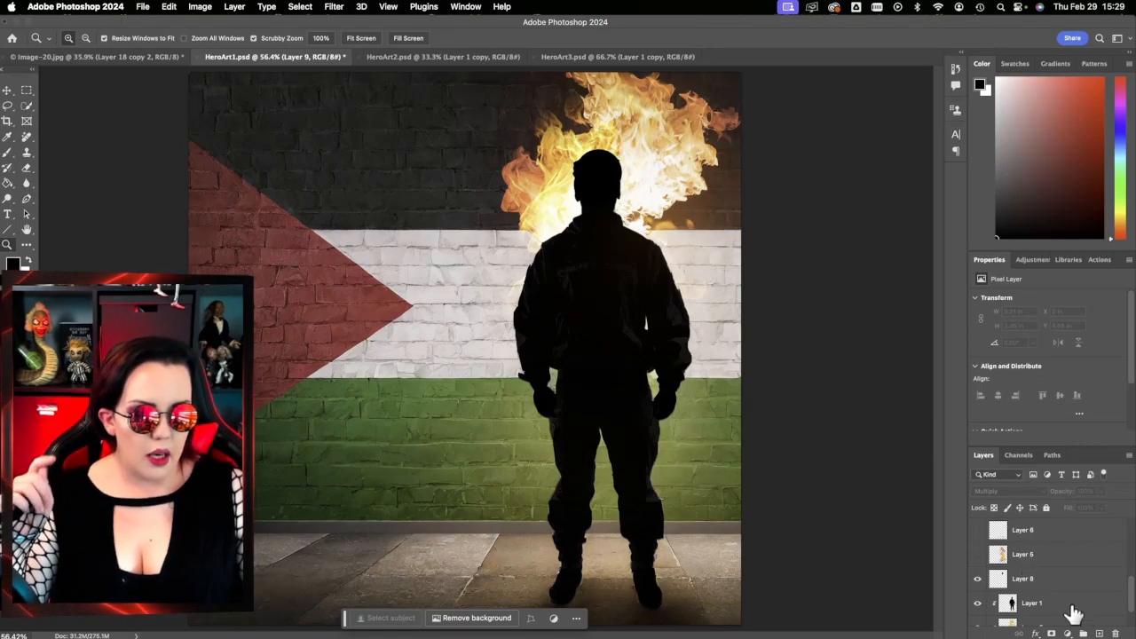
- Show Layer 5, Layer 6, Layer 6 copy 2 and Layer 6 copy 3 to bring back the flames on the body and hands
scroll(1062, 600, "up", 2)
left_click(977, 590)
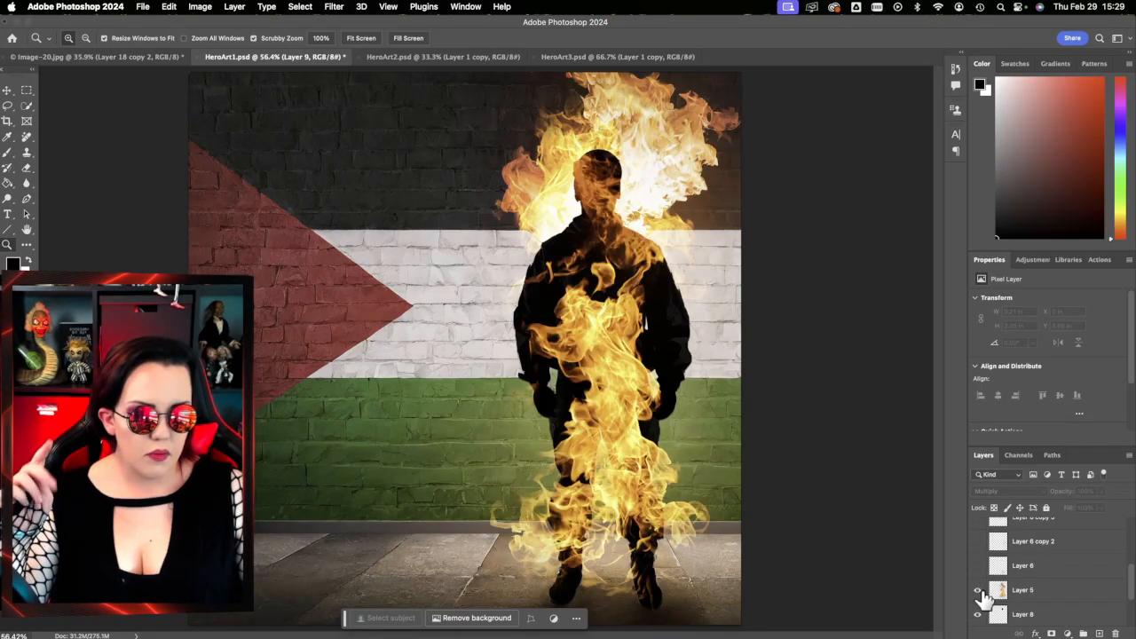
scroll(1002, 601, "down", 2)
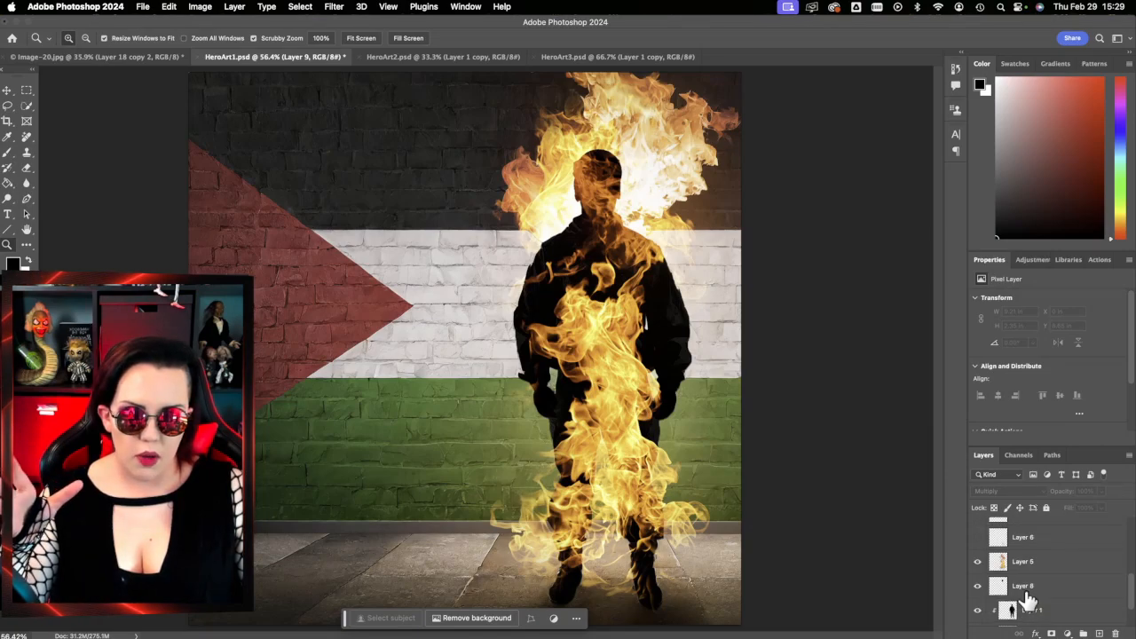
scroll(1020, 597, "up", 1)
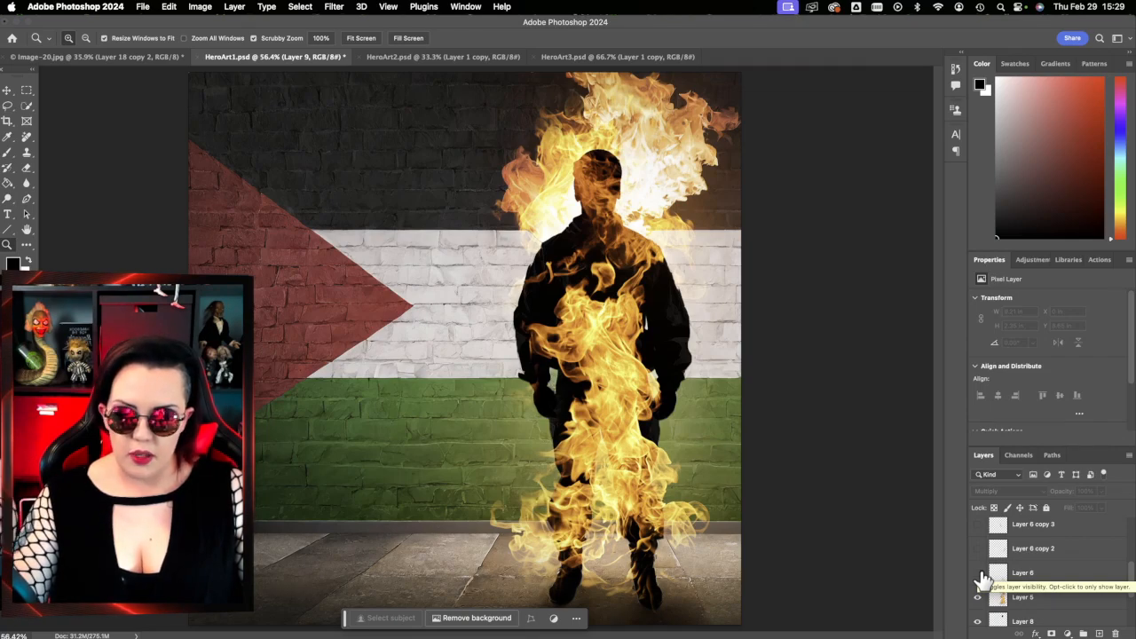
left_click(979, 574)
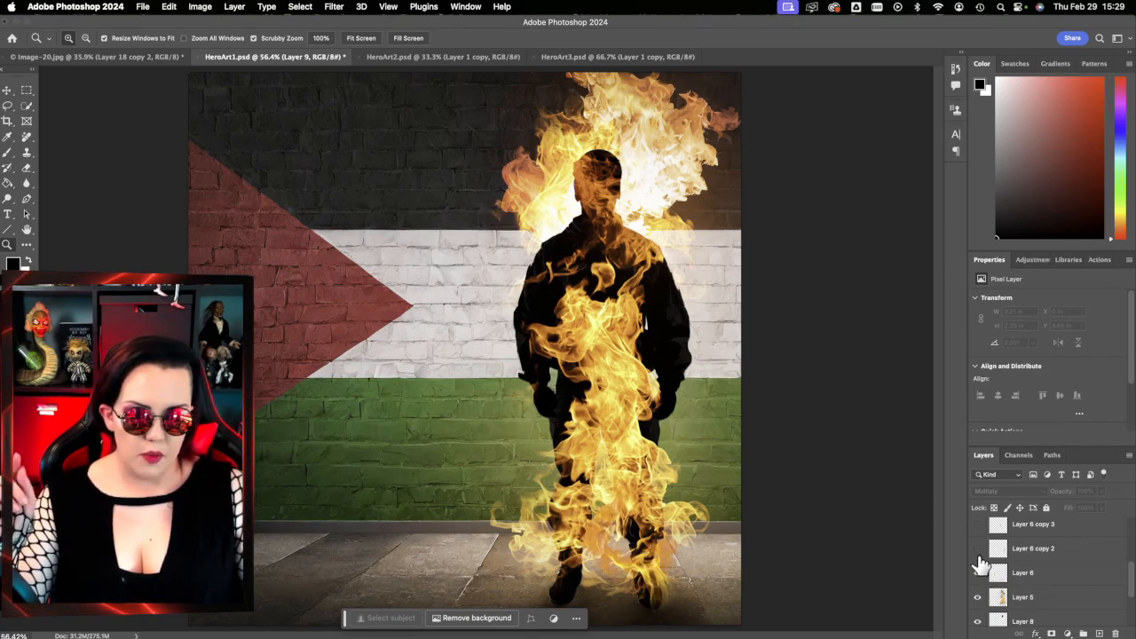
left_click(978, 550)
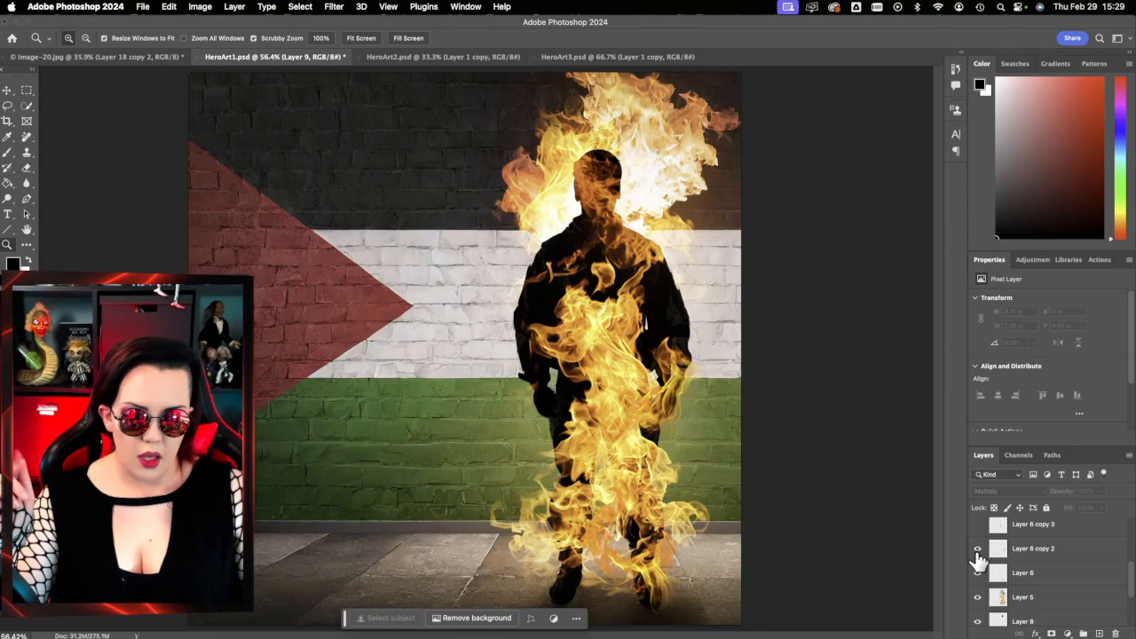
left_click(978, 523)
- Show Layer 7, Layer 7 copy and Layer 9 to restore the arm flames and the floor shadow
scroll(985, 552, "up", 2)
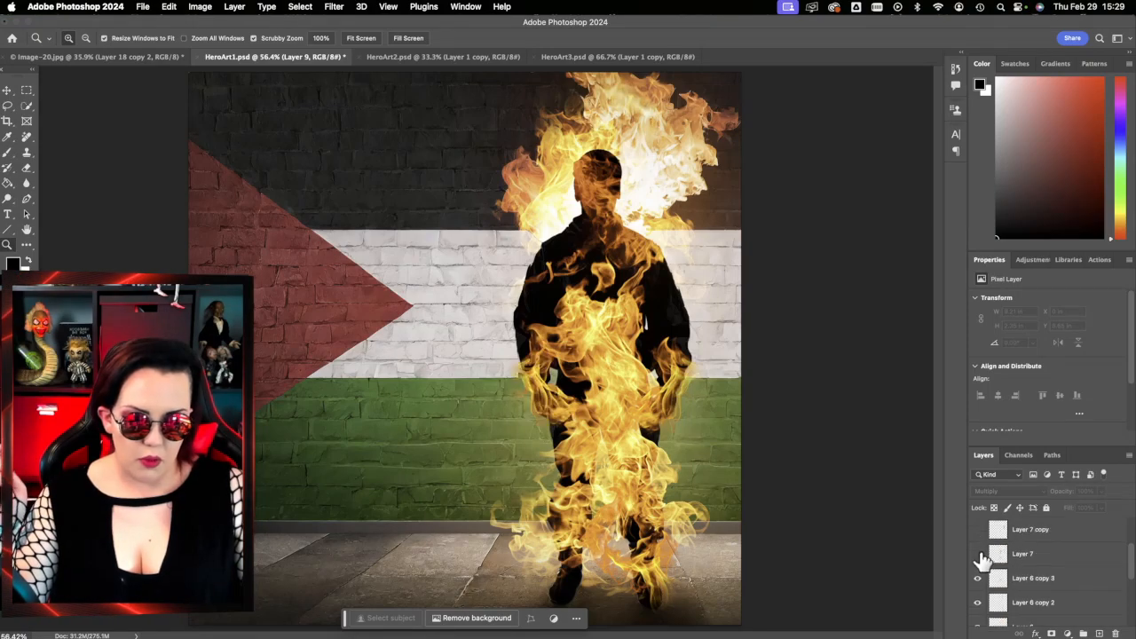
left_click(979, 553)
scroll(984, 559, "up", 2)
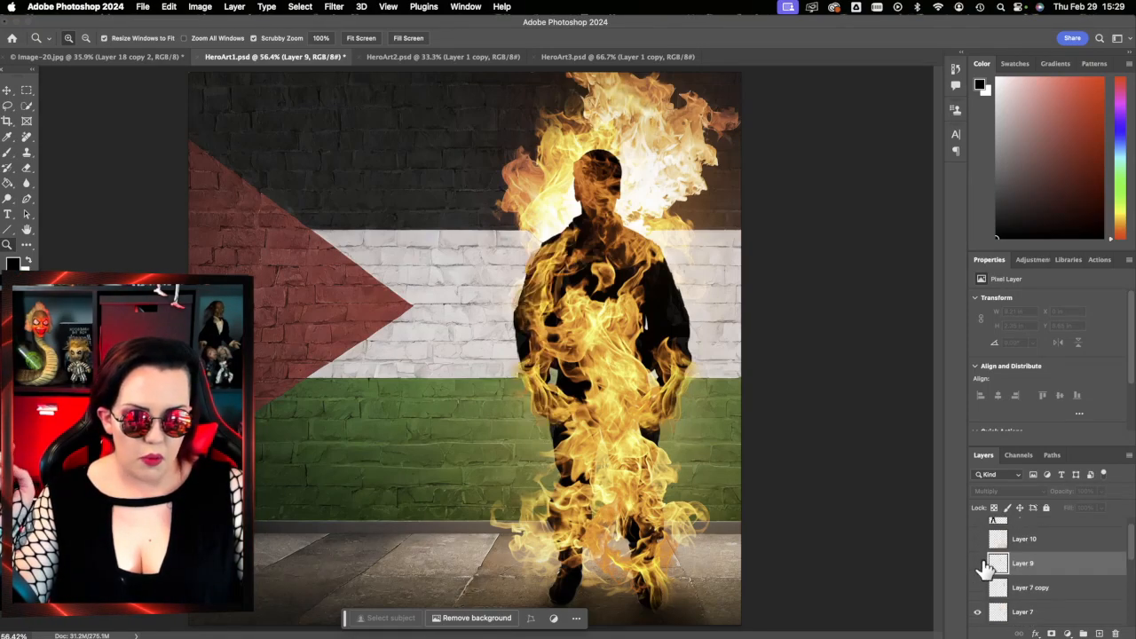
left_click(977, 587)
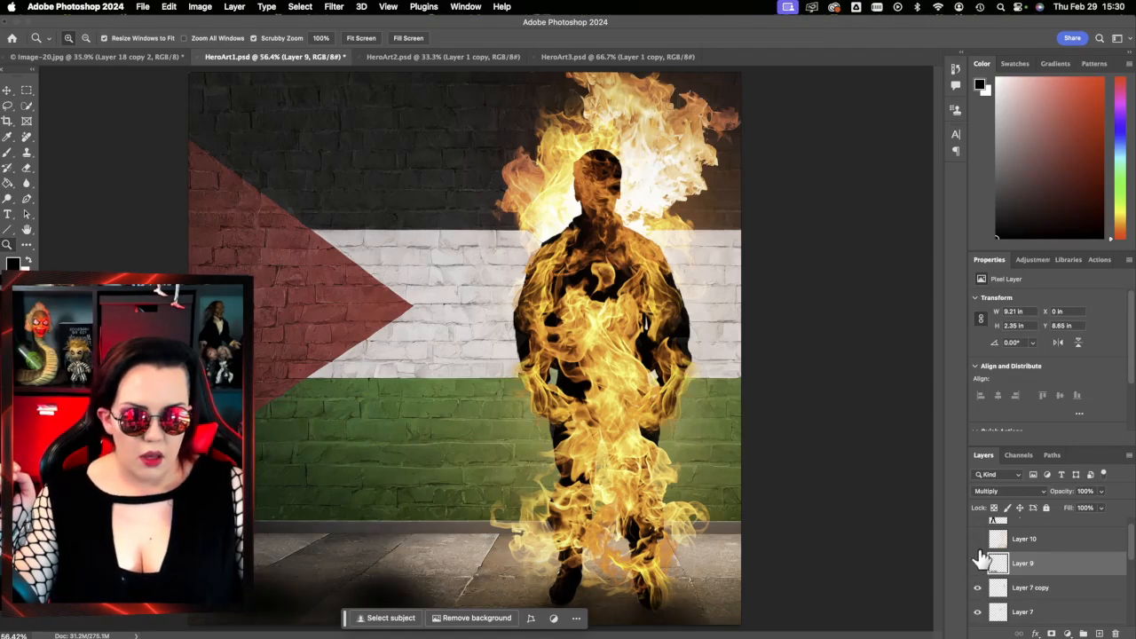
- Compare the image with Layer 10's glow off and on several times, leaving the layer shown
left_click(978, 542)
left_click(977, 543)
left_click(978, 540)
left_click(978, 540)
left_click(977, 540)
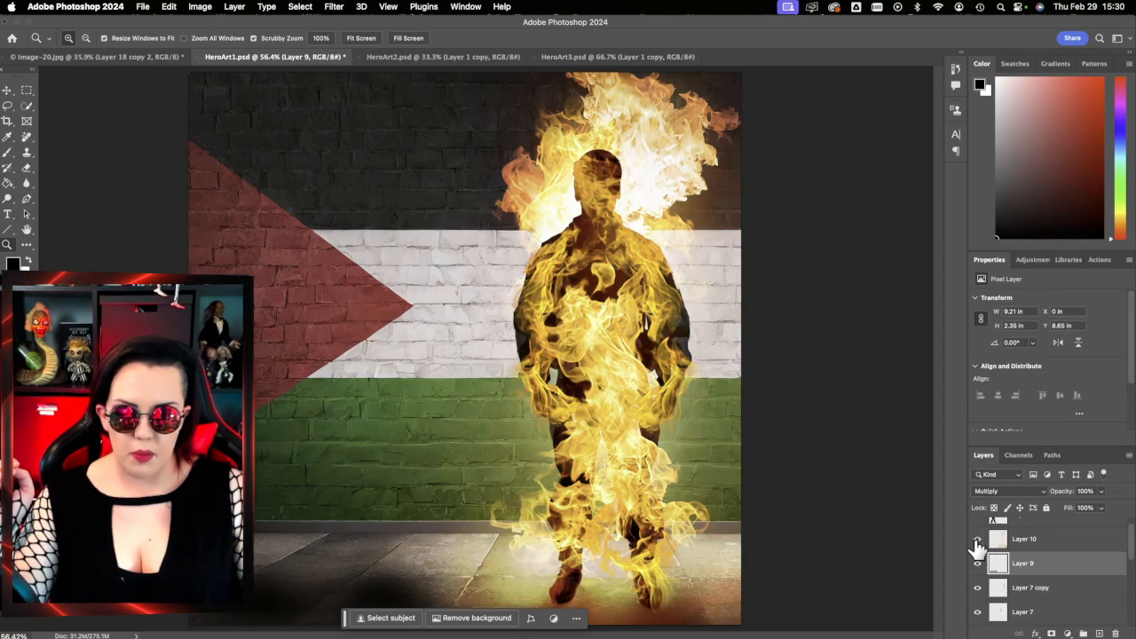
left_click(978, 539)
left_click(977, 539)
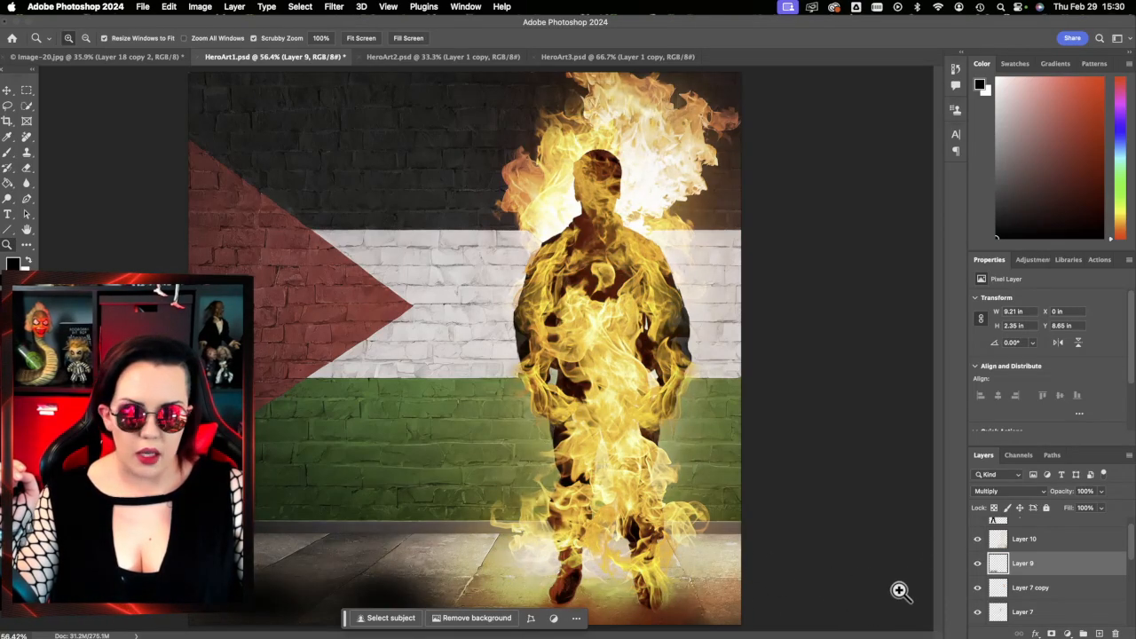
- Show Layer 2 with the aiming silhouette and move the contextual task bar off the canvas
scroll(983, 543, "up", 1)
left_click(978, 530)
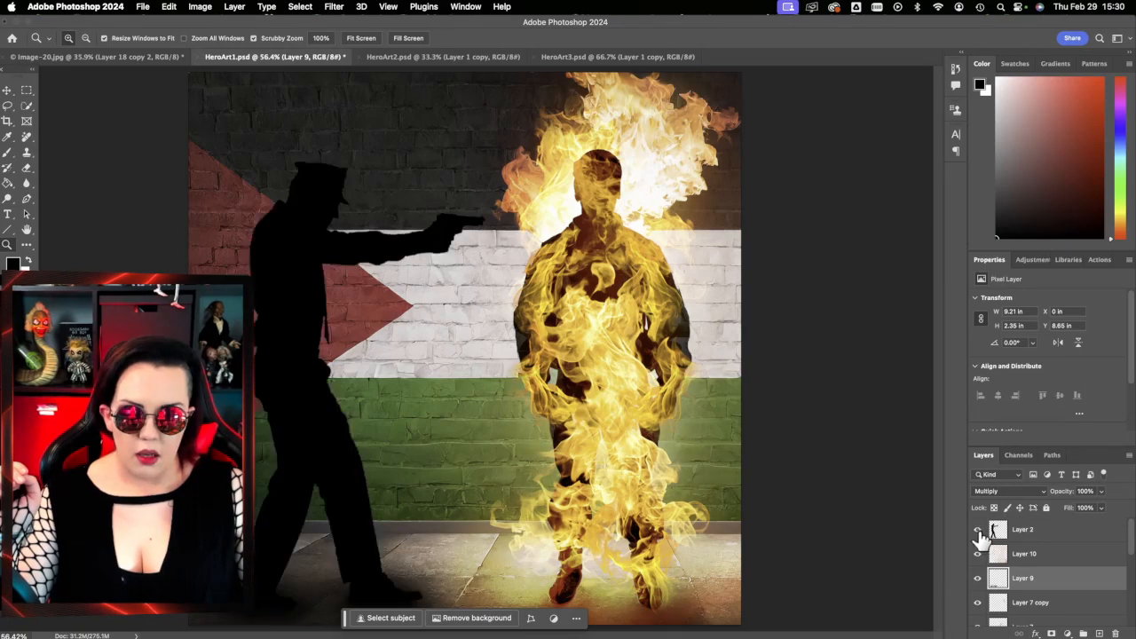
mouse_move(346, 617)
left_mouse_down()
mouse_move(719, 533)
mouse_move(819, 453)
mouse_move(809, 450)
left_mouse_up()
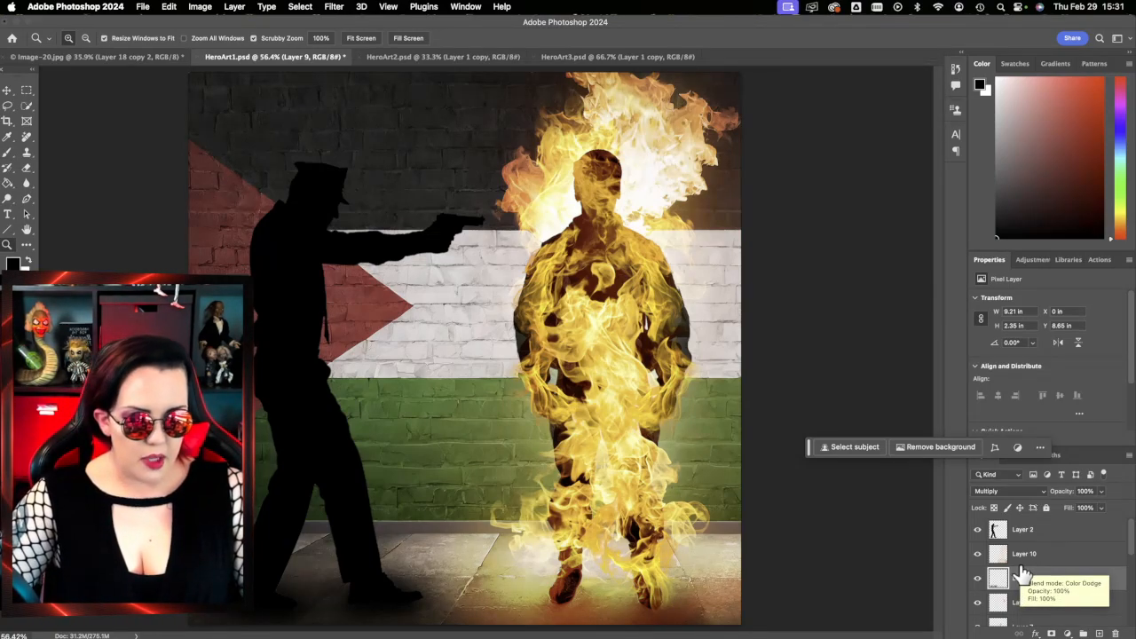
key("XF86AudioLowerVolume")
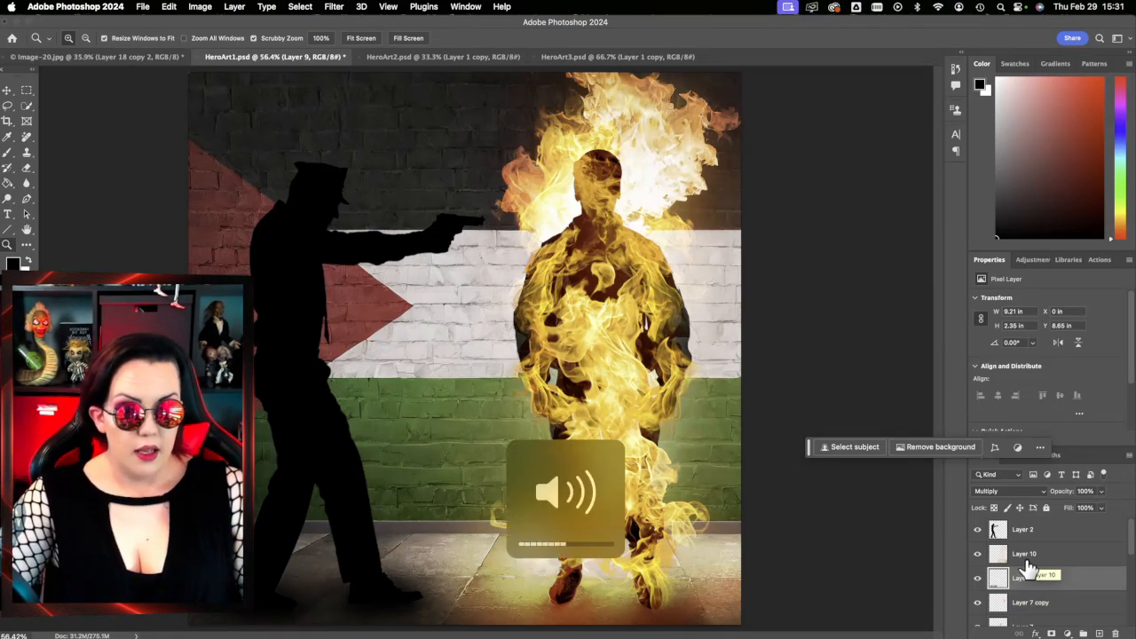
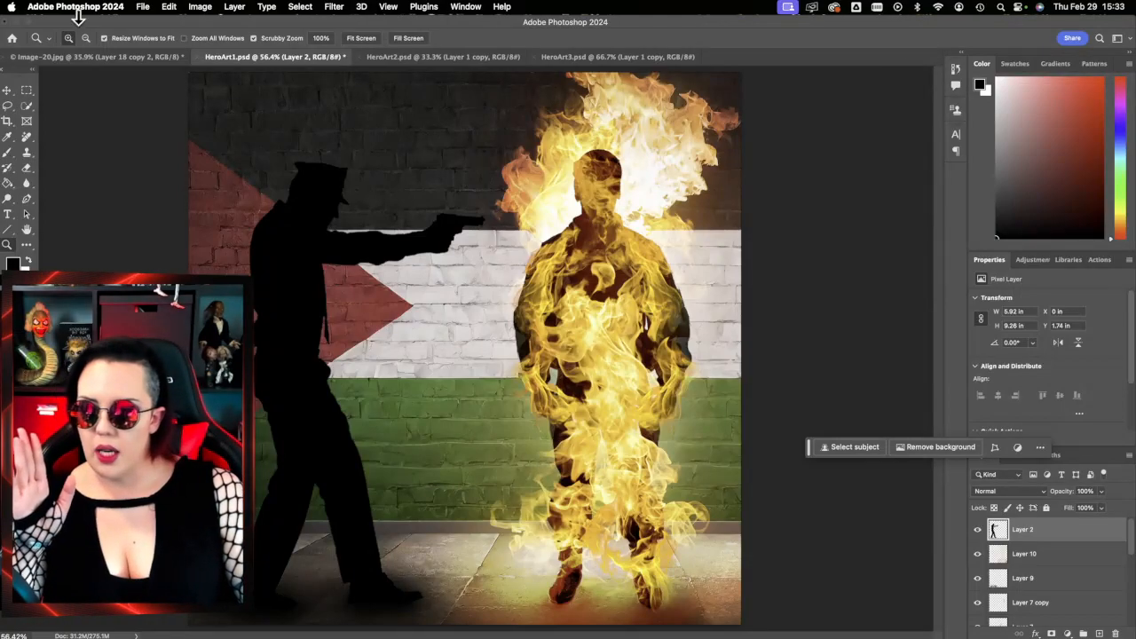
- Minimize the Photoshop window, open INSPO.png from the HERO folder on the desktop, and place its window in the middle of the screen
left_click(29, 22)
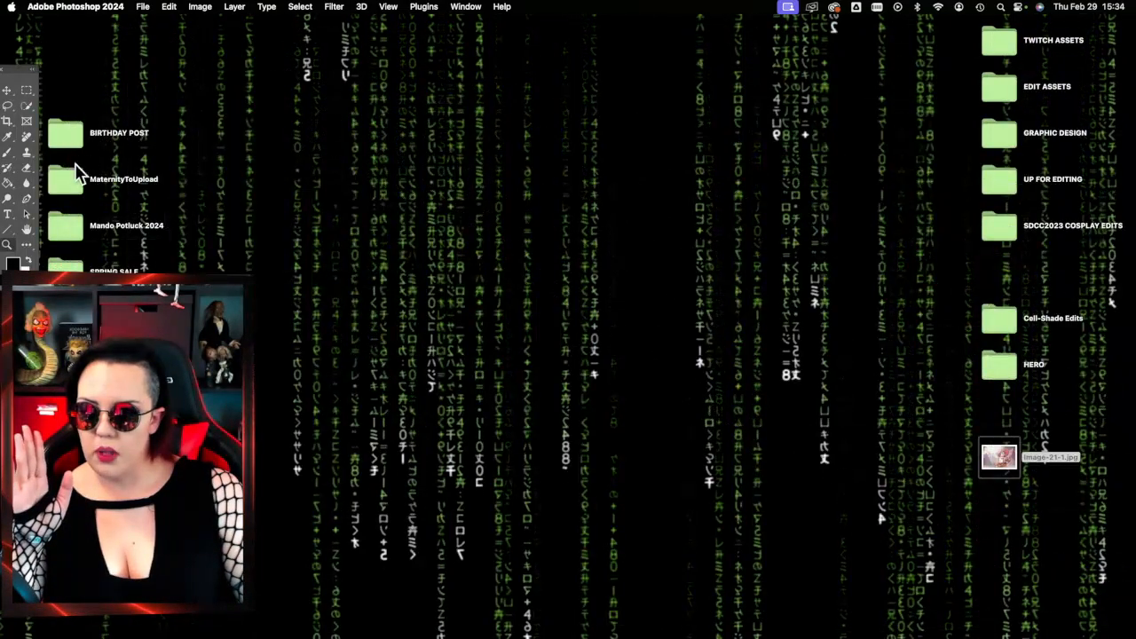
left_click(1005, 375)
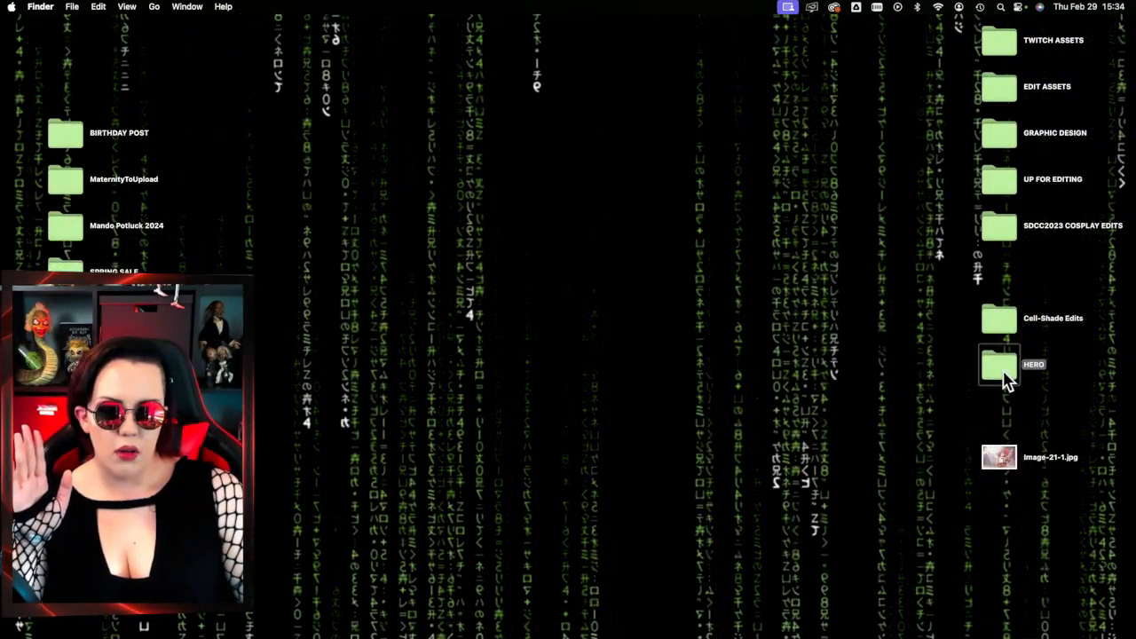
double_click(1004, 373)
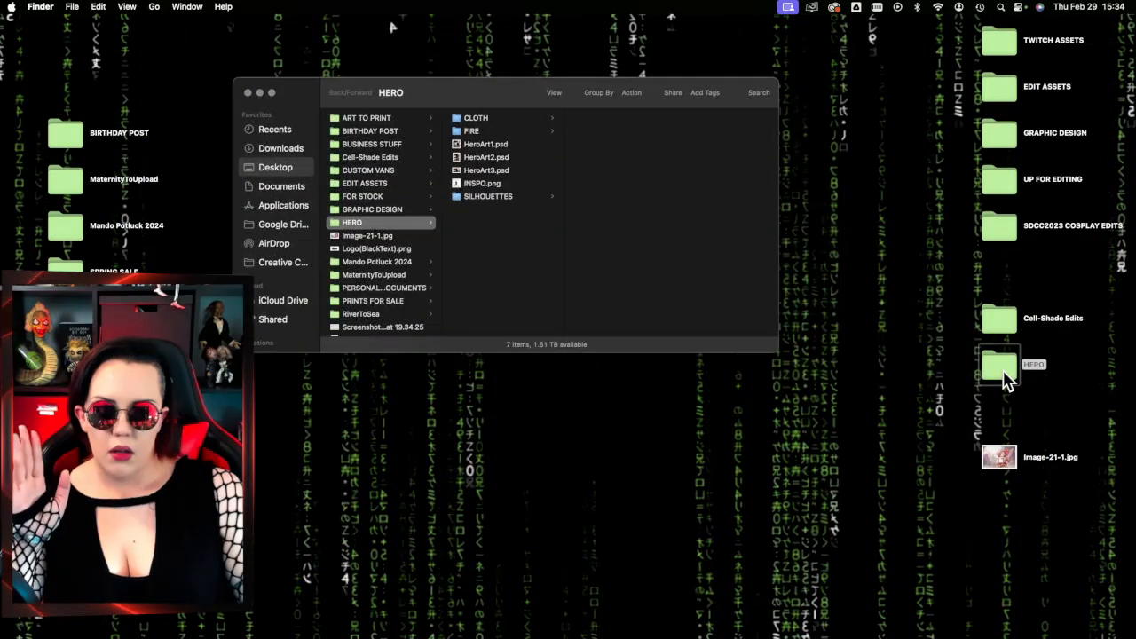
left_click(517, 184)
double_click(516, 185)
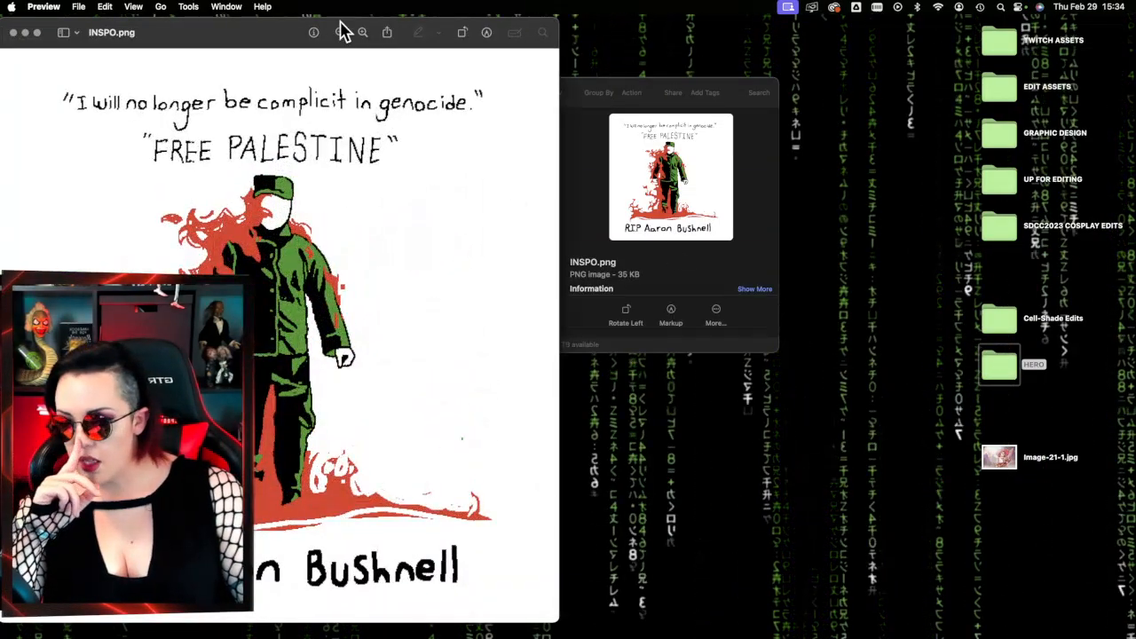
left_click_drag(250, 37, 550, 13)
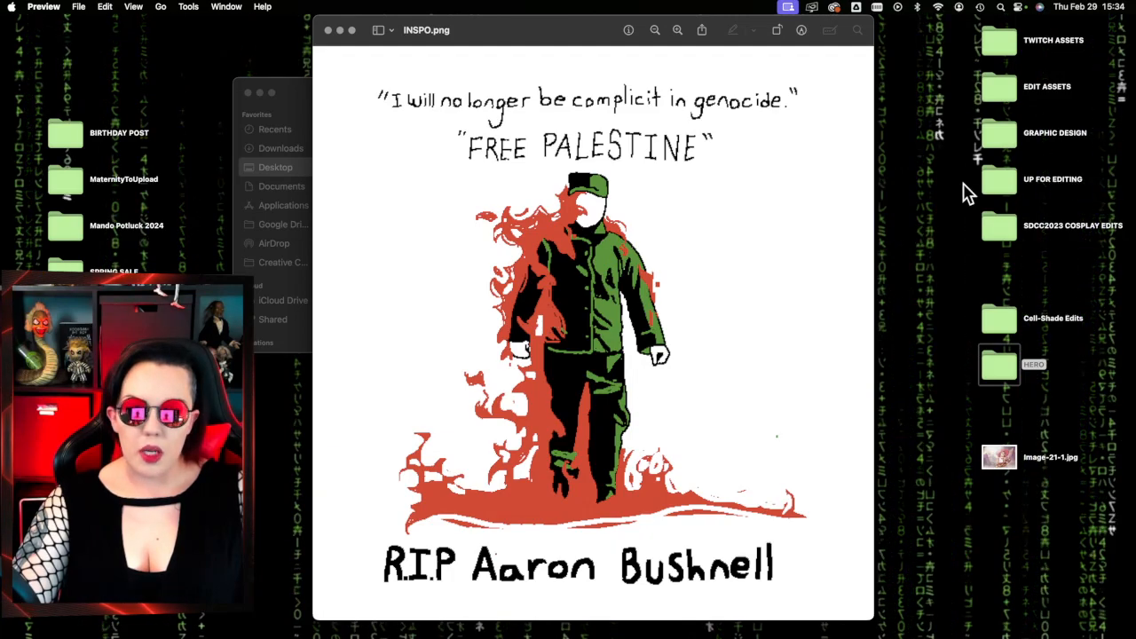
- Return to Photoshop and quick-export the composite to the Desktop as HeroArt1.jpg
mouse_move(1123, 318)
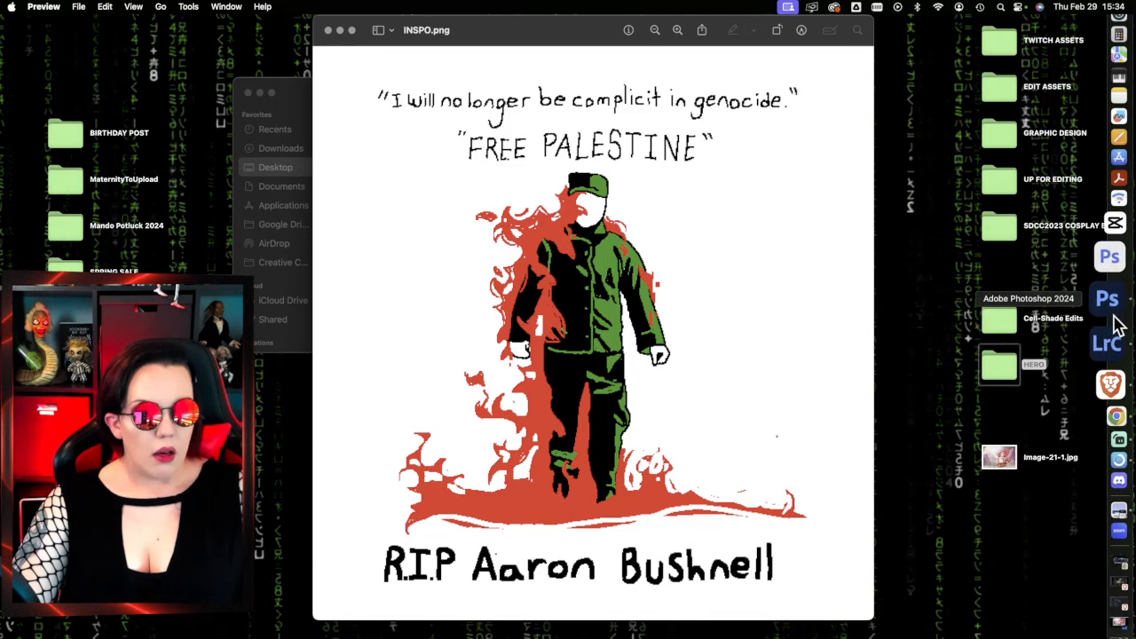
left_click(1116, 322)
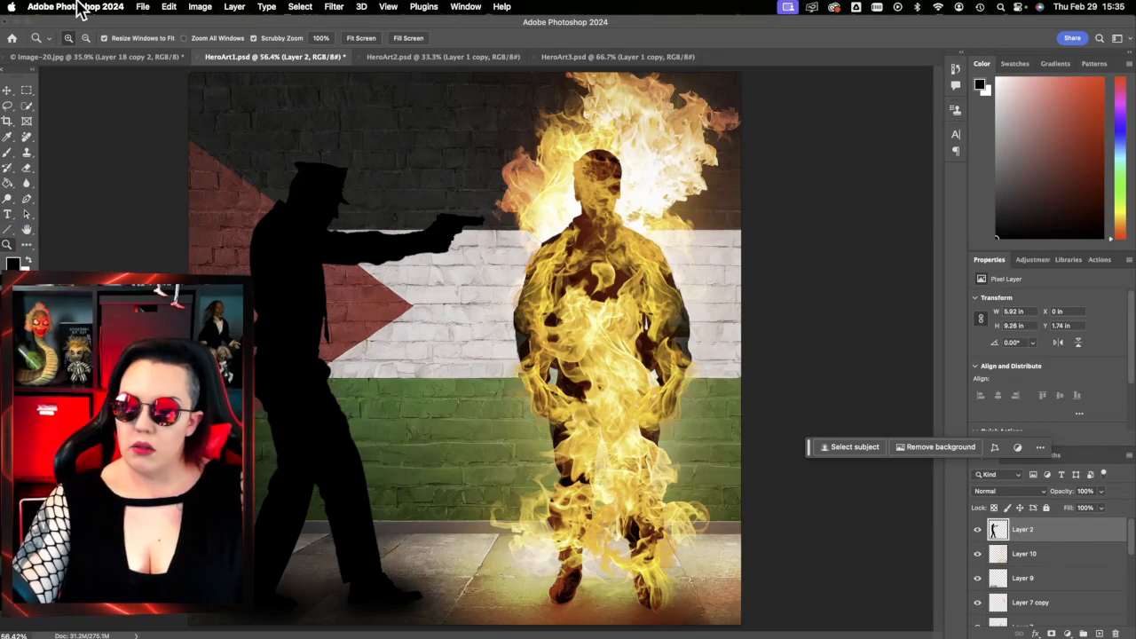
left_click(142, 6)
mouse_move(266, 213)
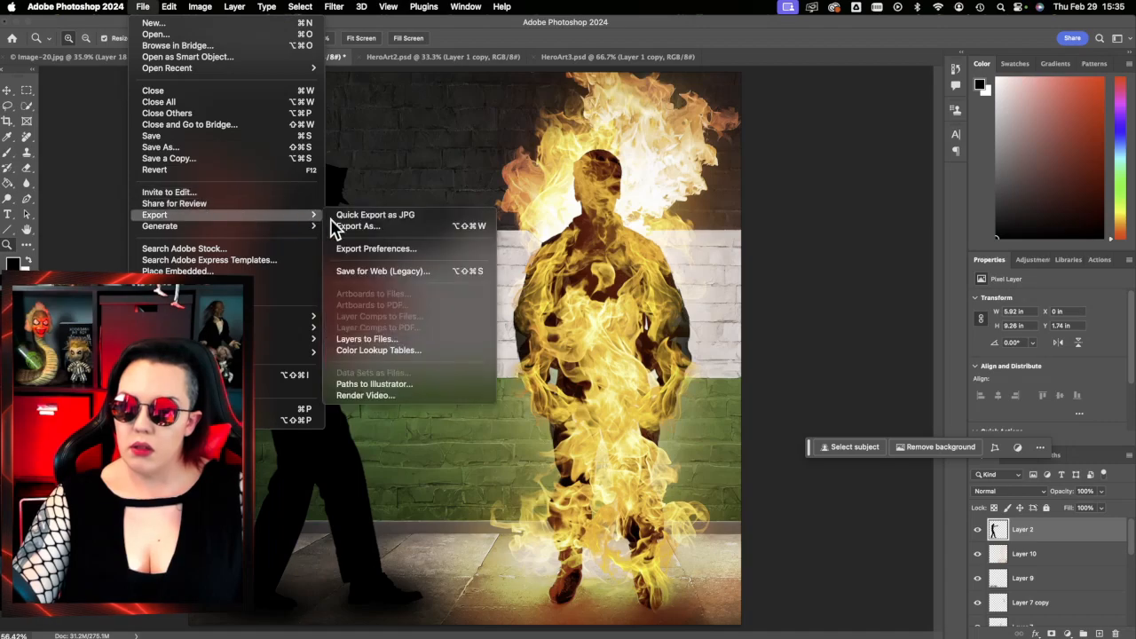
left_click(386, 215)
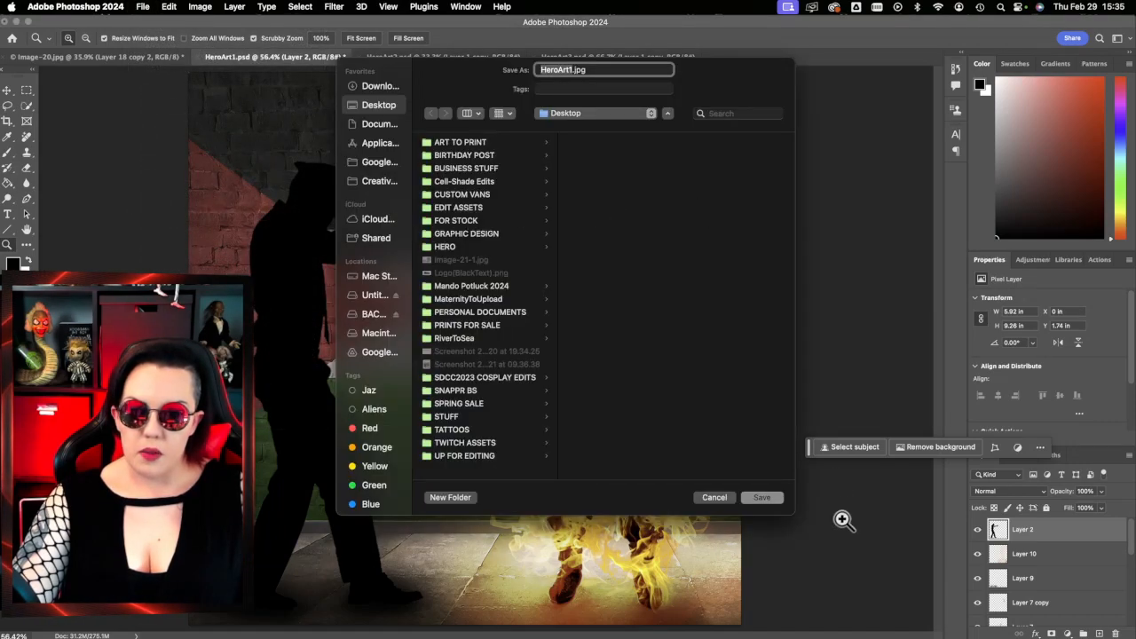
left_click(761, 498)
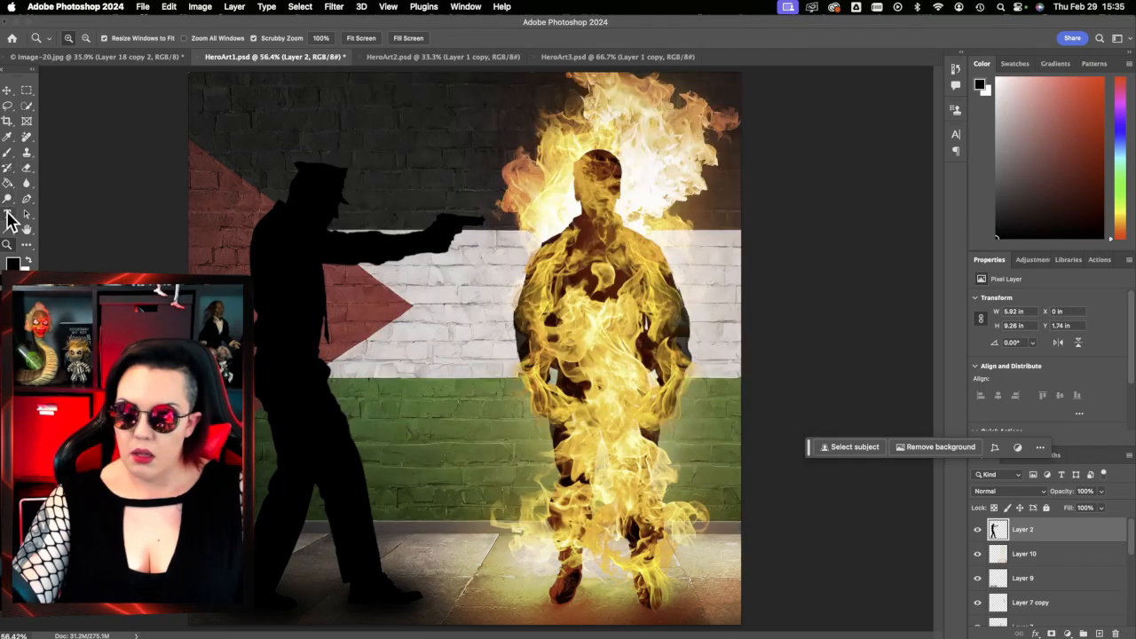
- Add the point text "FREE PALESTINE" on the wall between the two silhouettes
left_click(8, 215)
left_click(369, 197)
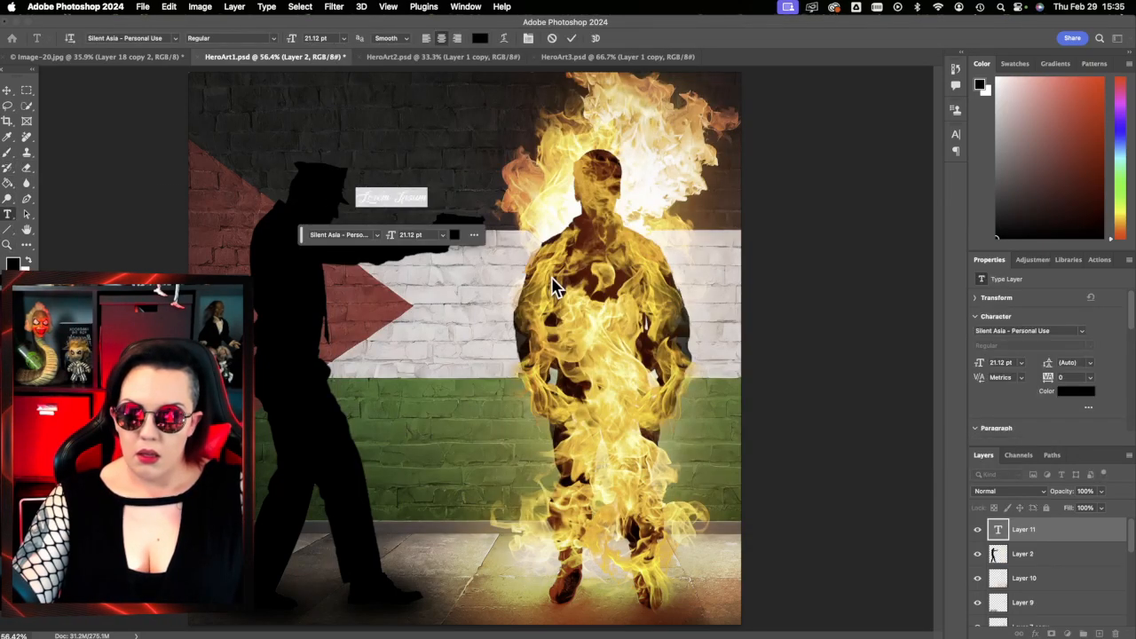
type("FREE PAL")
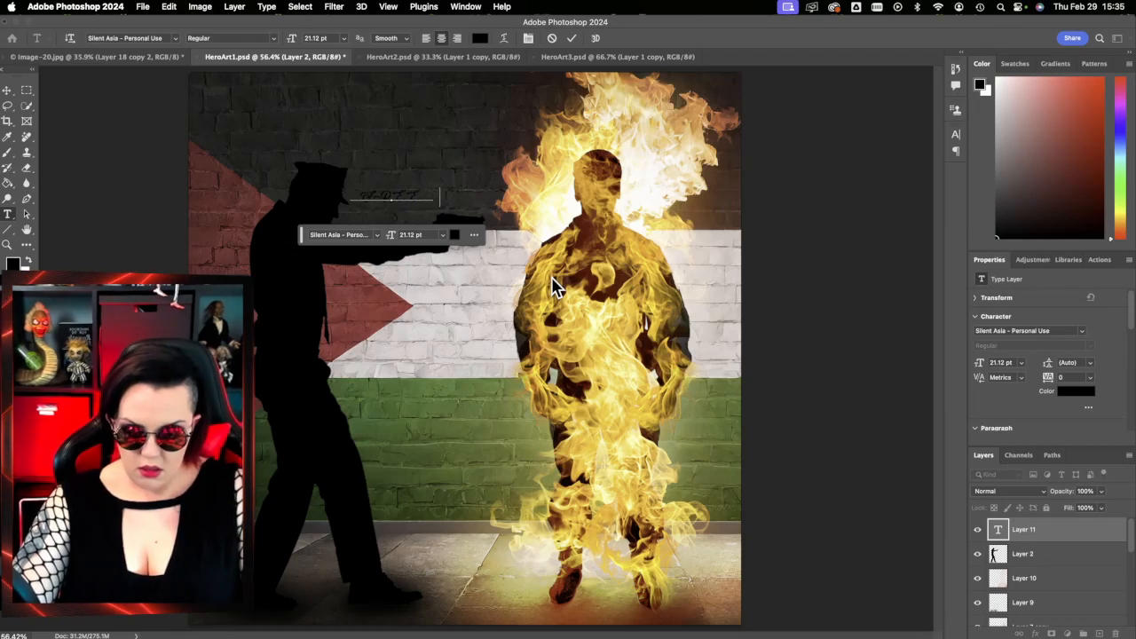
type("EST")
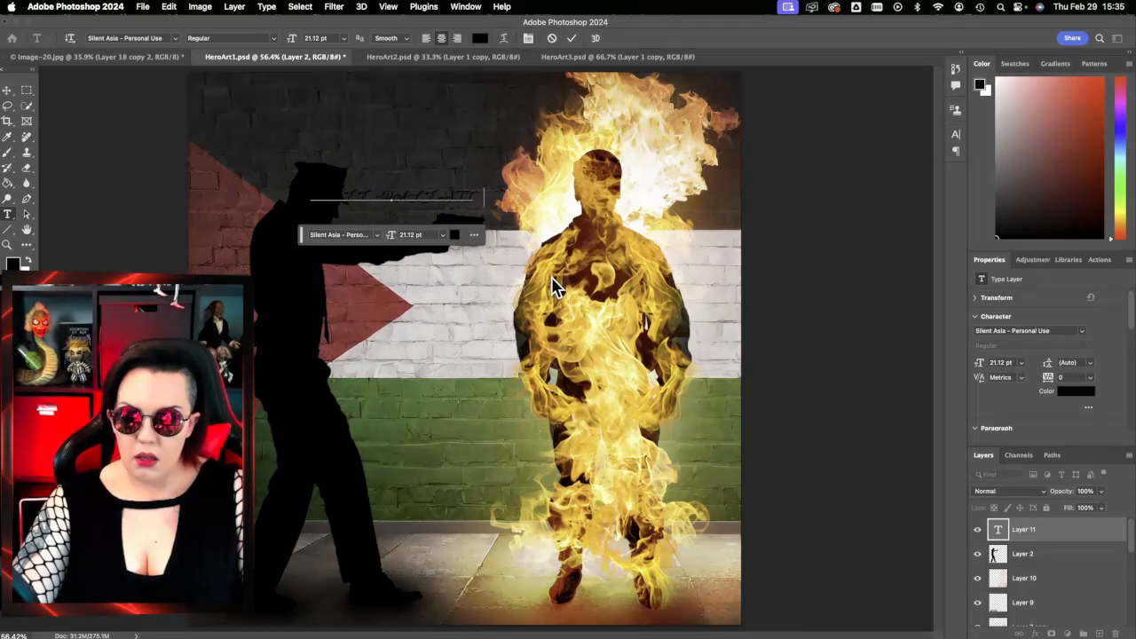
type("INE")
- Select the whole FREE PALESTINE text and set its colour to white
left_click_drag(494, 191, 186, 177)
left_click(482, 39)
left_click_drag(417, 80, 362, 50)
left_click(640, 48)
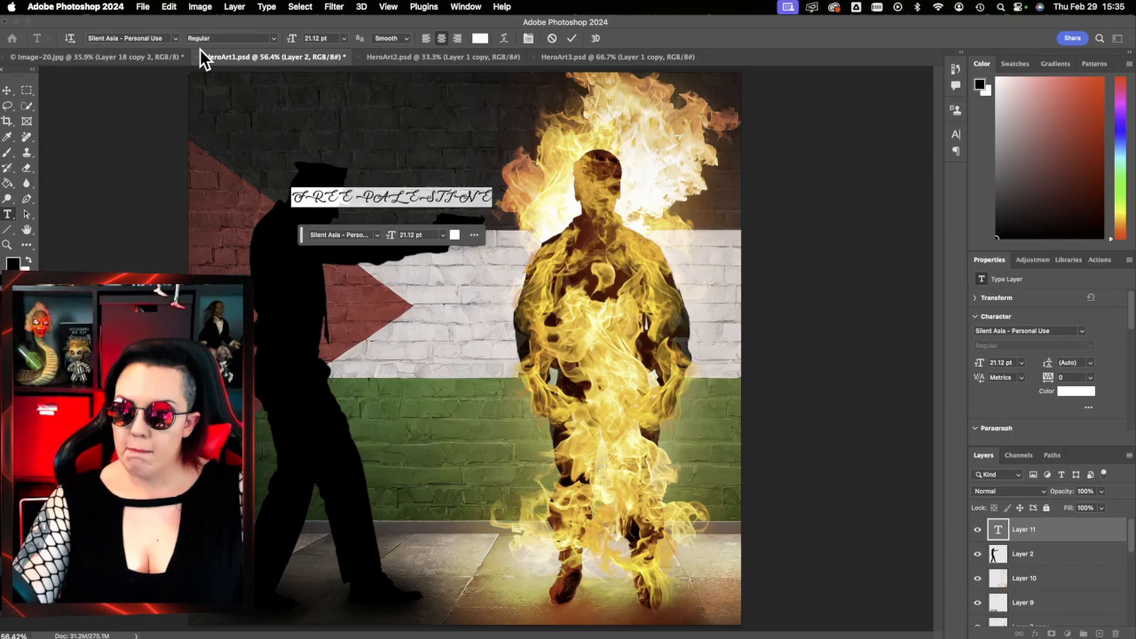
- Set the text's font to Aachen-Bold and move it up onto the black band above the gun
left_click(175, 39)
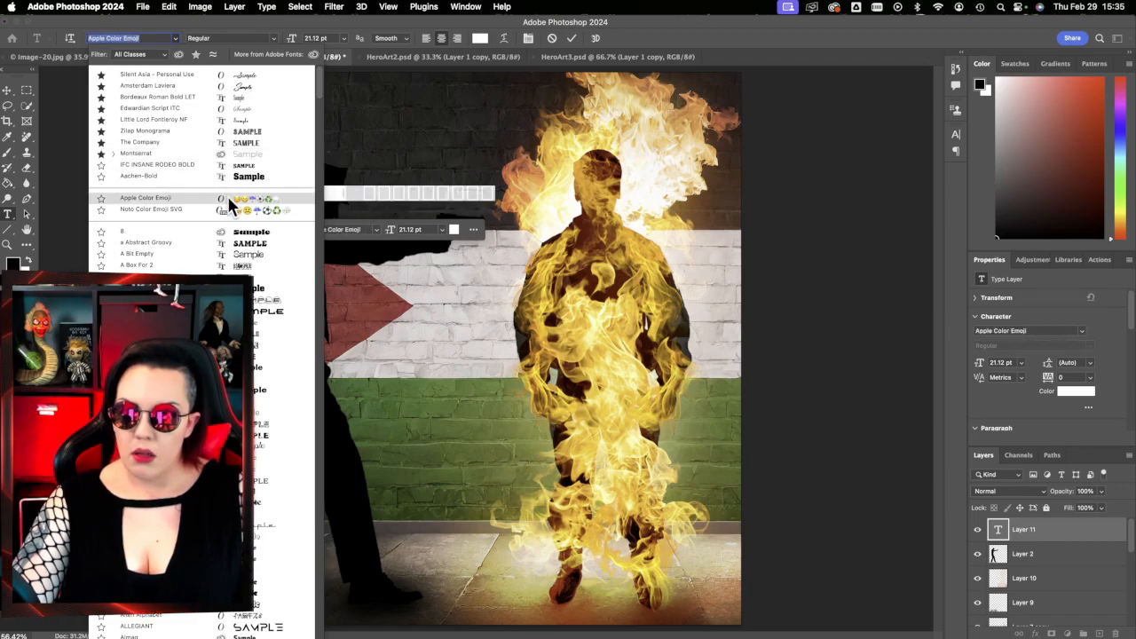
left_click(227, 177)
left_click_drag(471, 217, 534, 155)
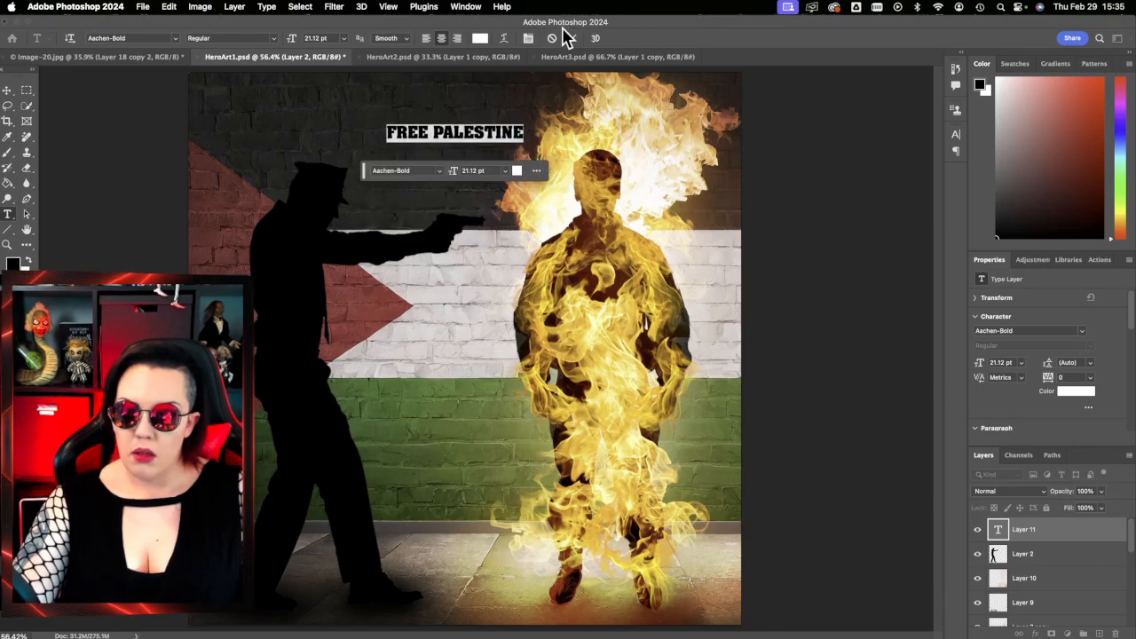
- Preview the fonts listed after Aachen-Bold on the FREE PALESTINE text, including Acumin Pro ExtraCondensed
left_click(175, 38)
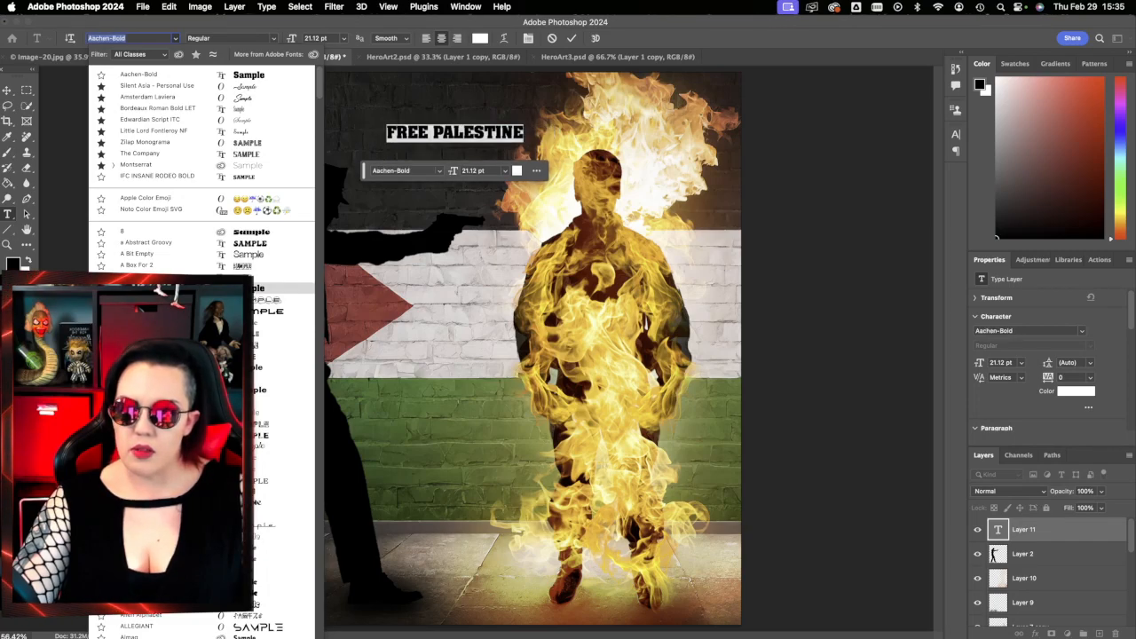
key("Down")
key("Down")
key("Down")
key("Down")
key("Down")
key("Down")
key("Down")
key("Down")
key("Down")
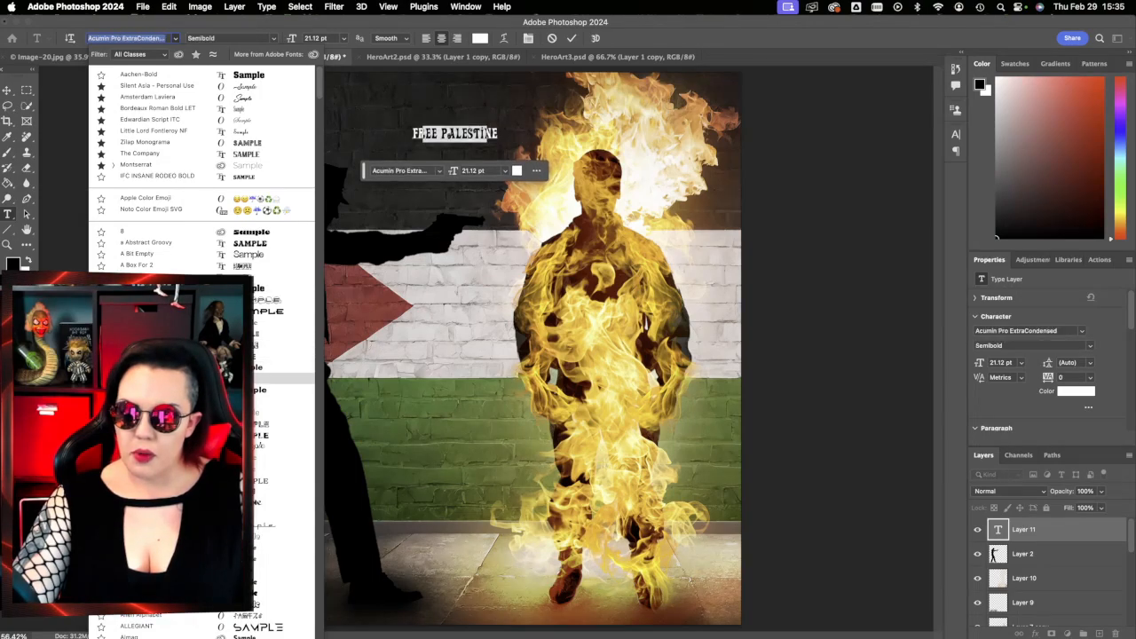
key("Down")
key("Down")
key("Down")
- Browse further through the font list and mark Antique Olive Compact as a favourite
scroll(269, 353, "down", 2)
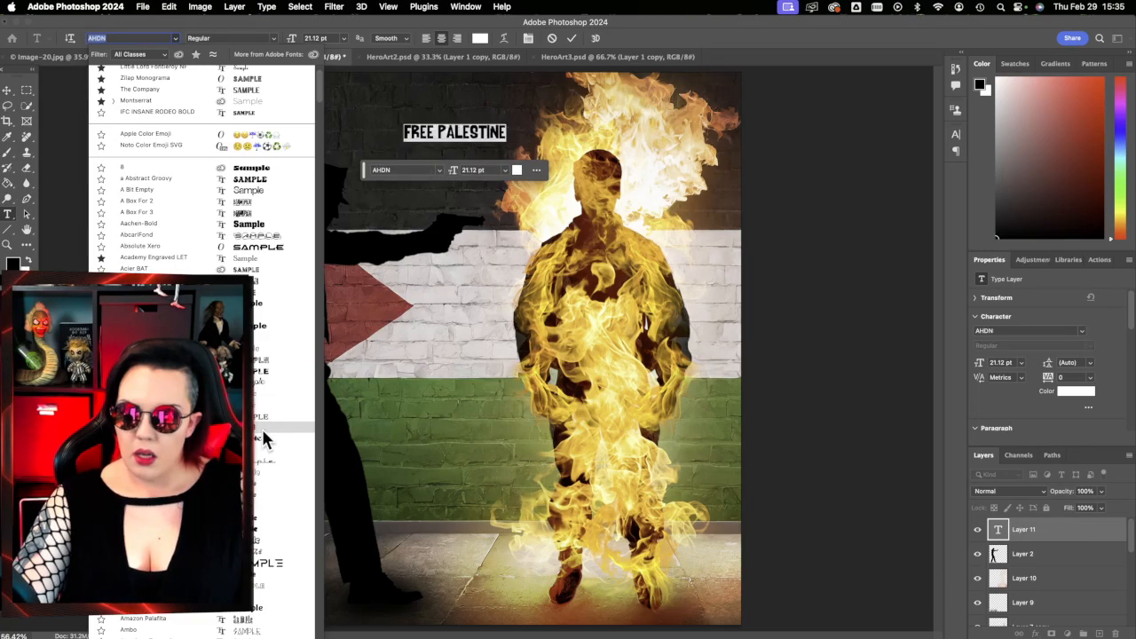
scroll(264, 429, "down", 5)
scroll(298, 424, "down", 6)
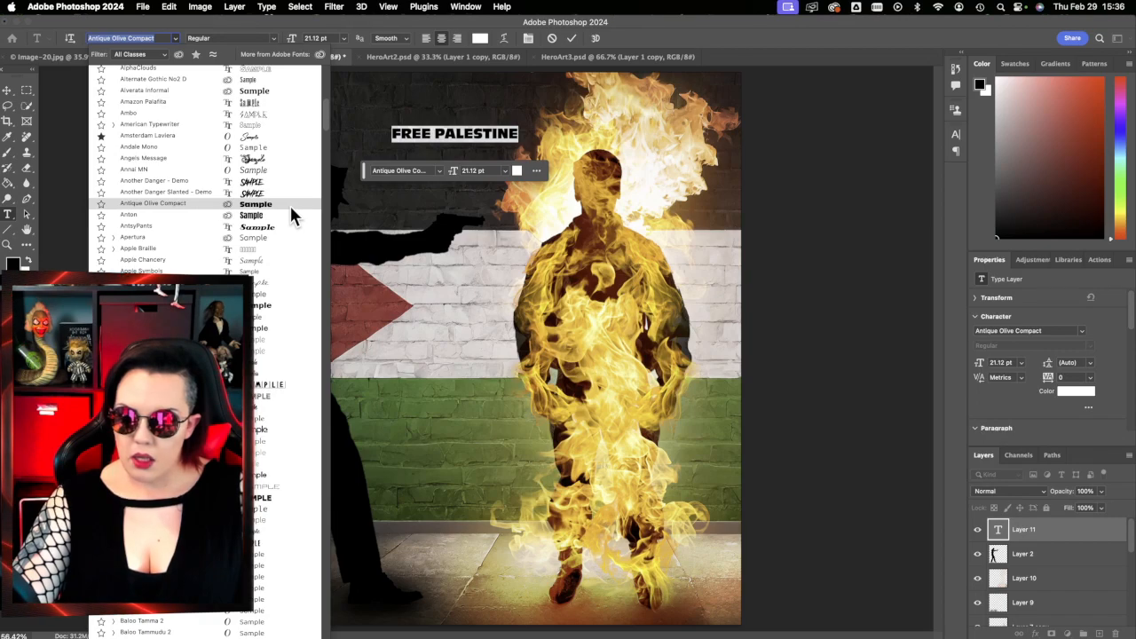
left_click(100, 203)
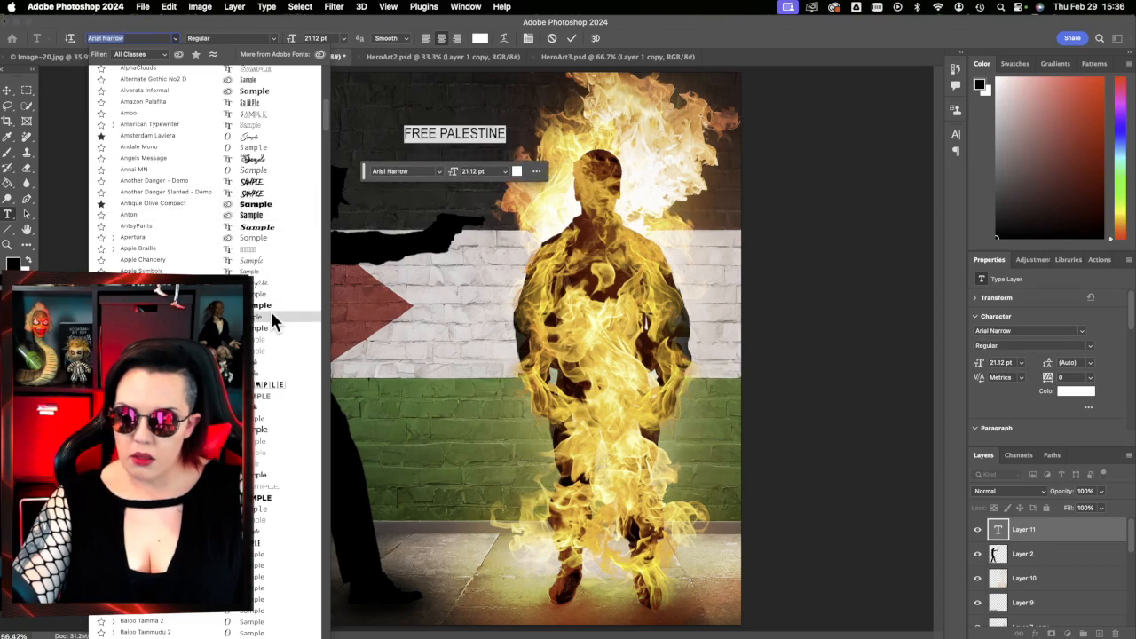
- Preview more fonts on the FREE PALESTINE text, from Arial Narrow through the B to G families as far as GoodGirl
scroll(272, 312, "down", 8)
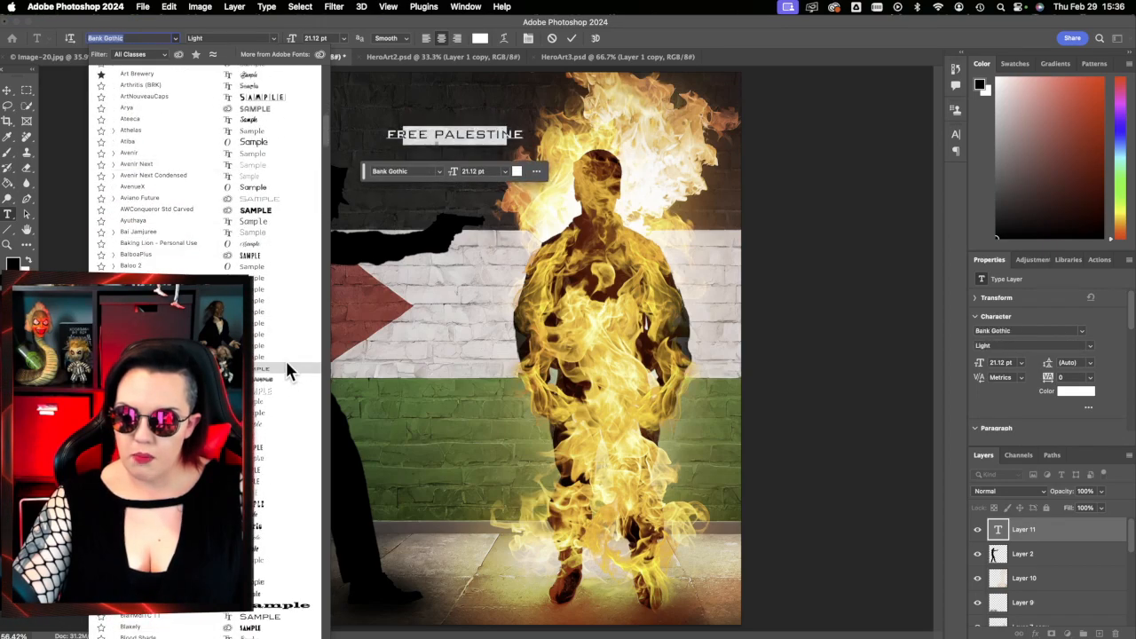
scroll(286, 364, "down", 4)
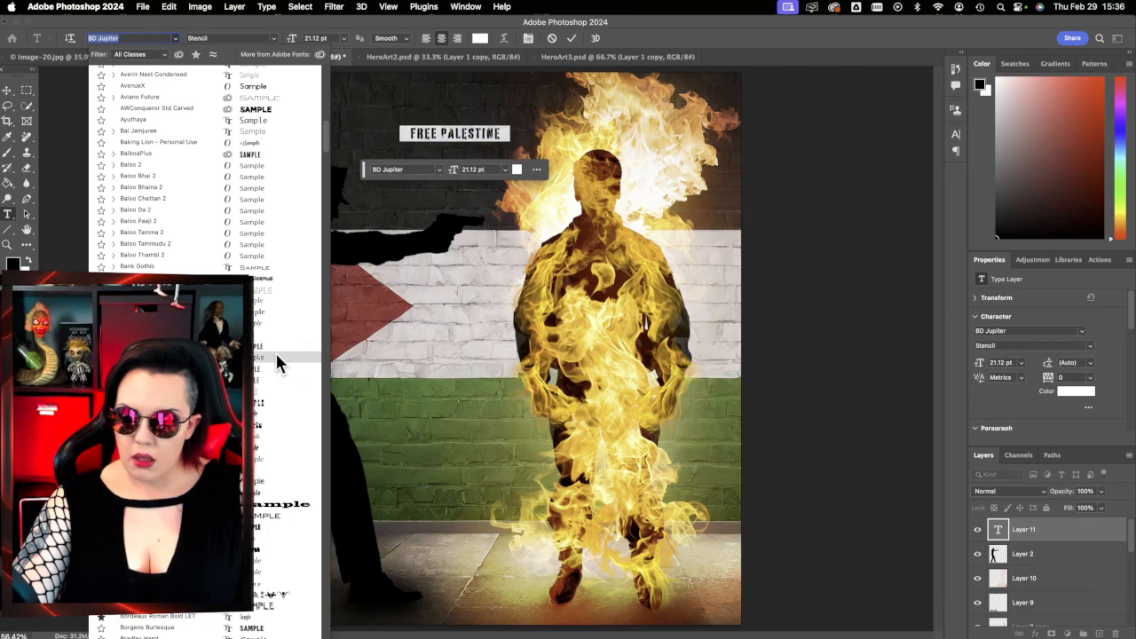
scroll(275, 351, "down", 10)
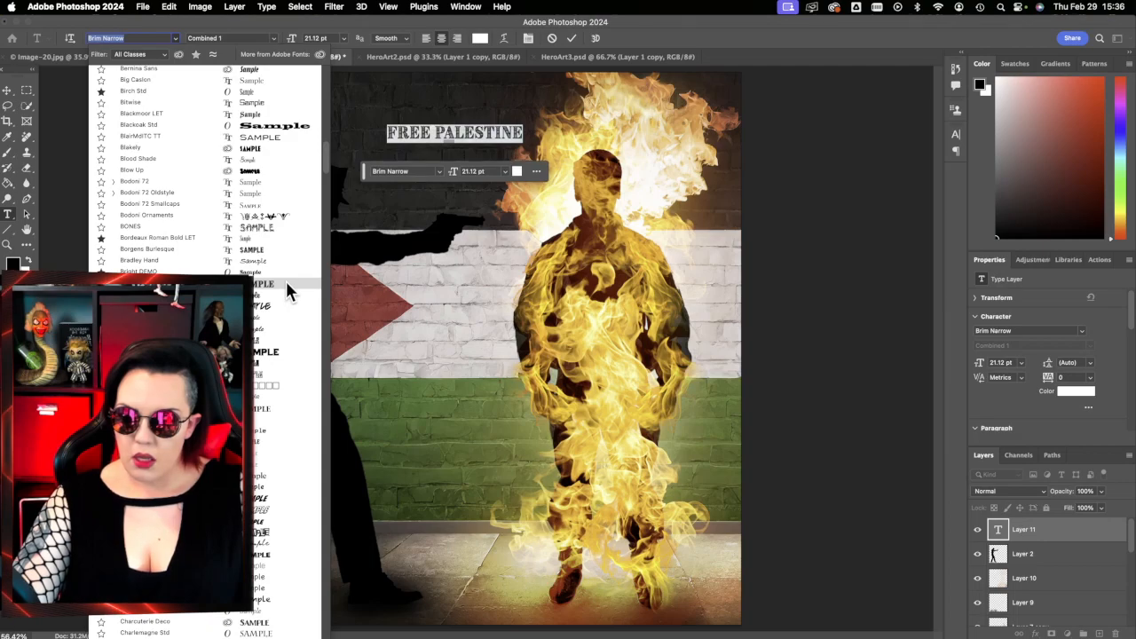
scroll(302, 401, "down", 5)
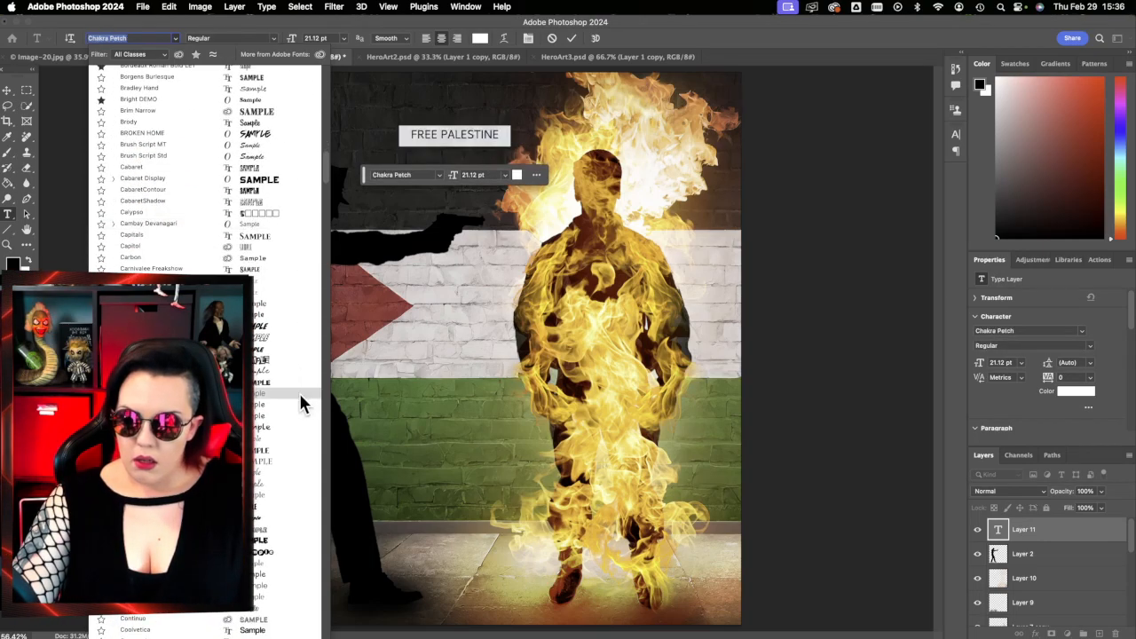
scroll(296, 402, "down", 1)
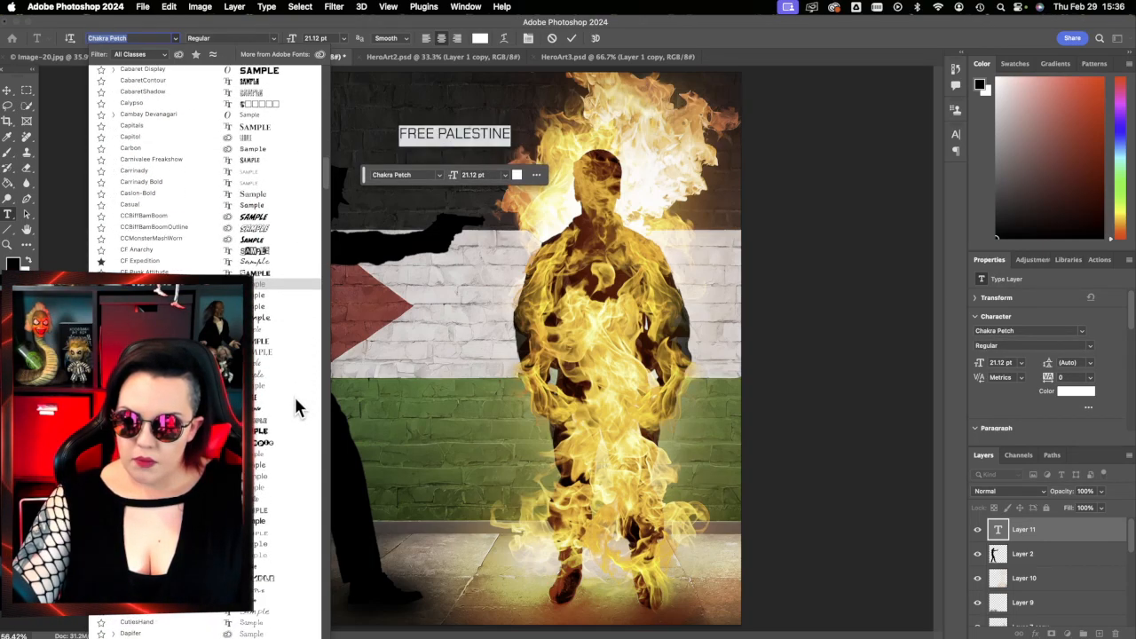
scroll(294, 394, "down", 5)
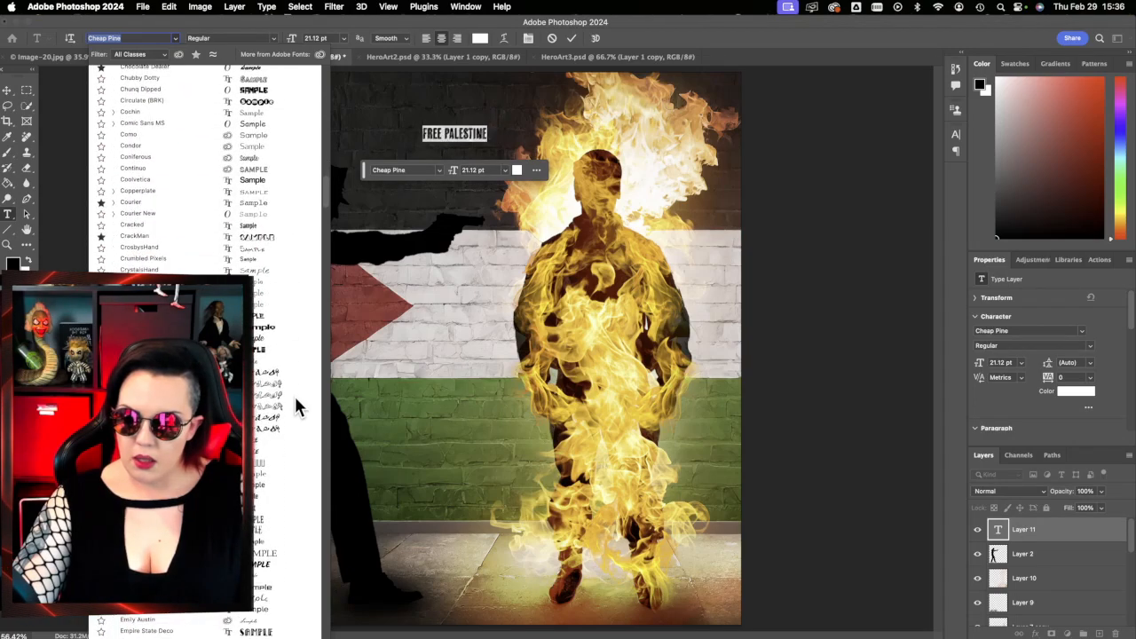
scroll(294, 394, "down", 6)
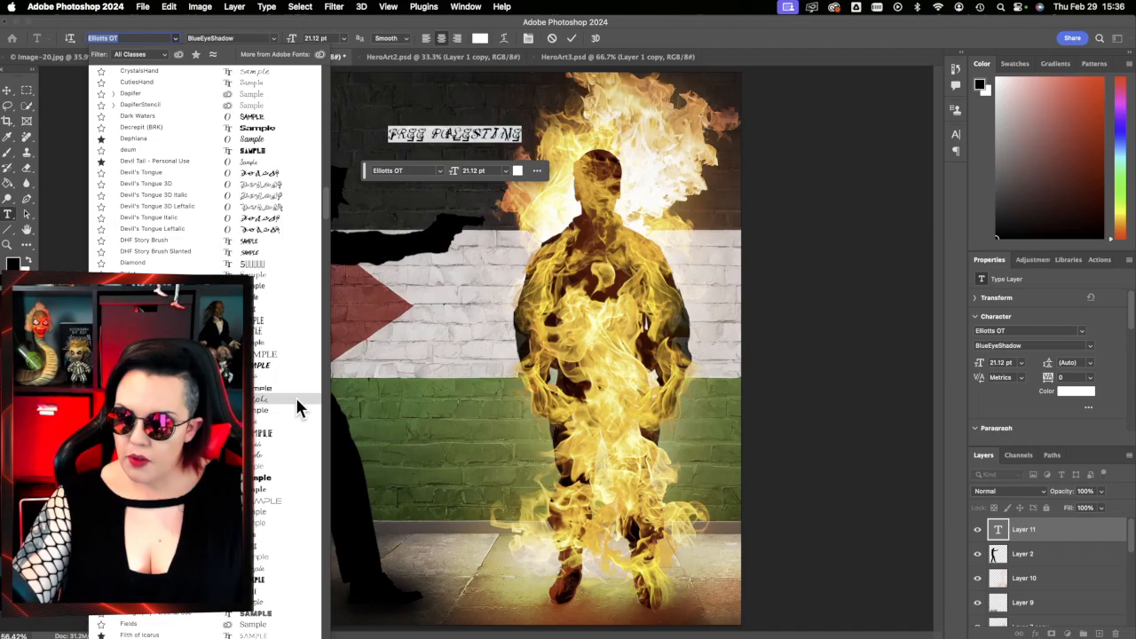
scroll(292, 413, "down", 5)
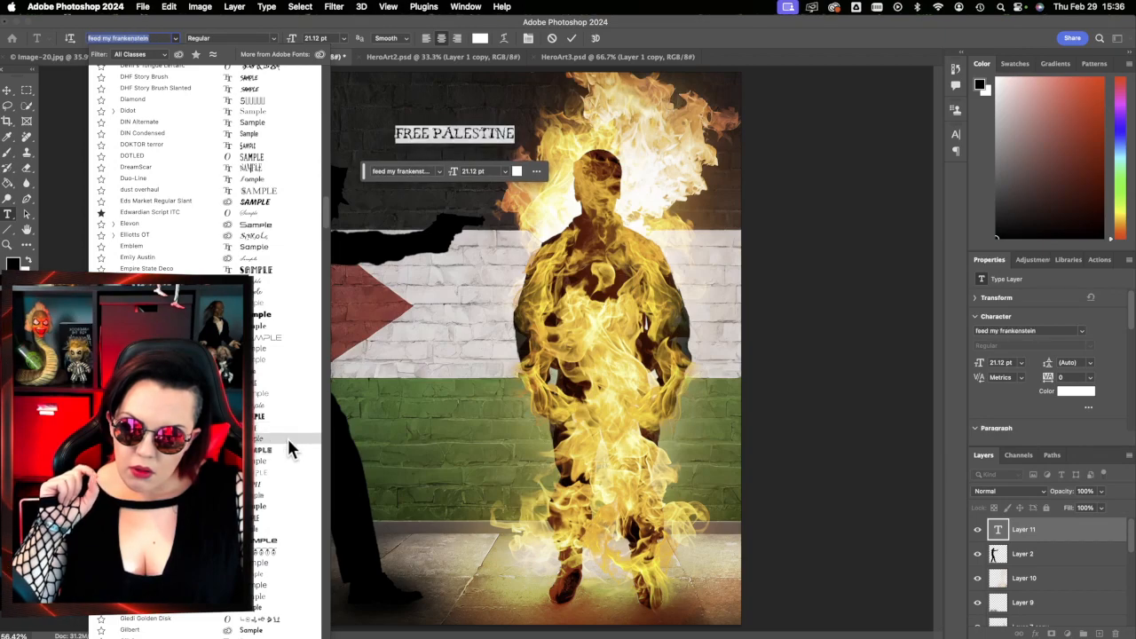
scroll(287, 436, "down", 2)
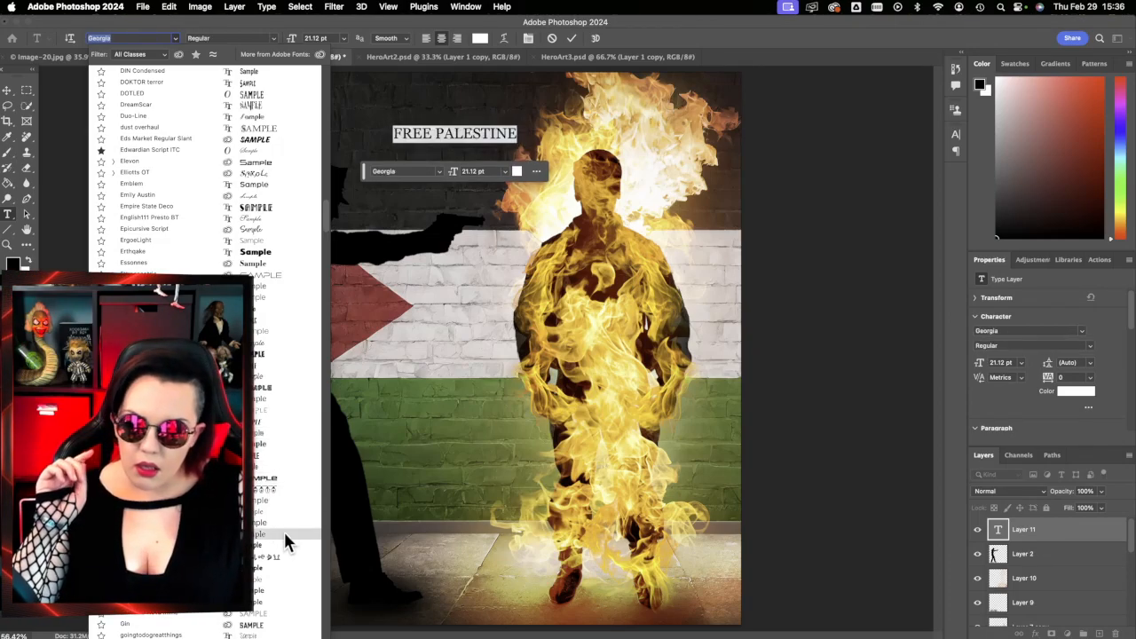
scroll(283, 536, "down", 5)
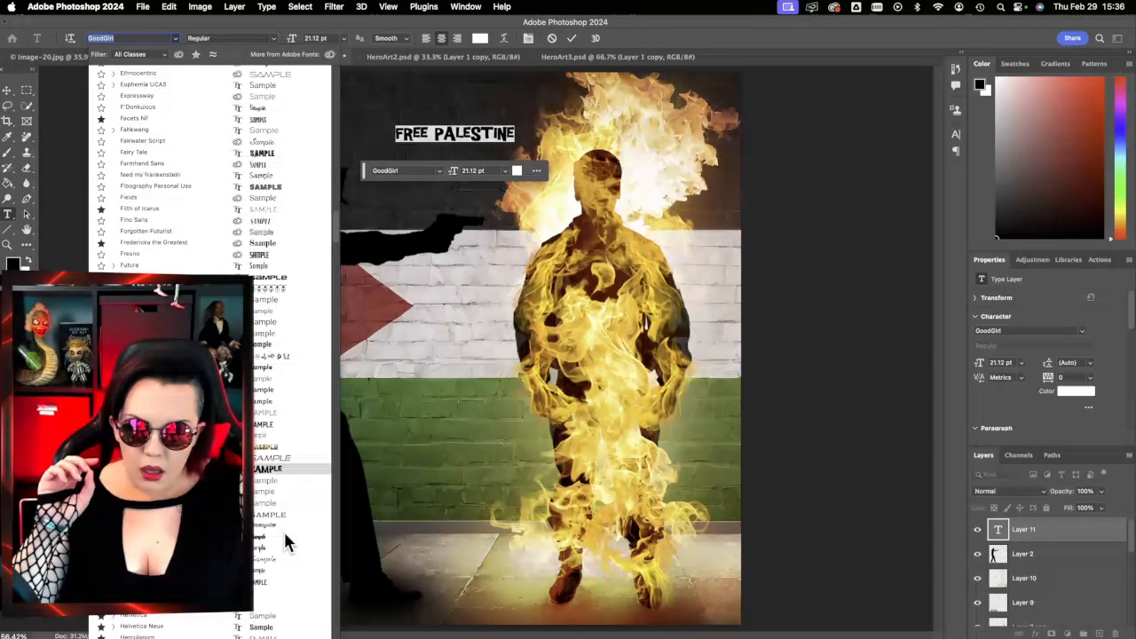
- Go back to the fonts starting with B and set the FREE PALESTINE text's font to Battery Park
scroll(283, 529, "up", 15)
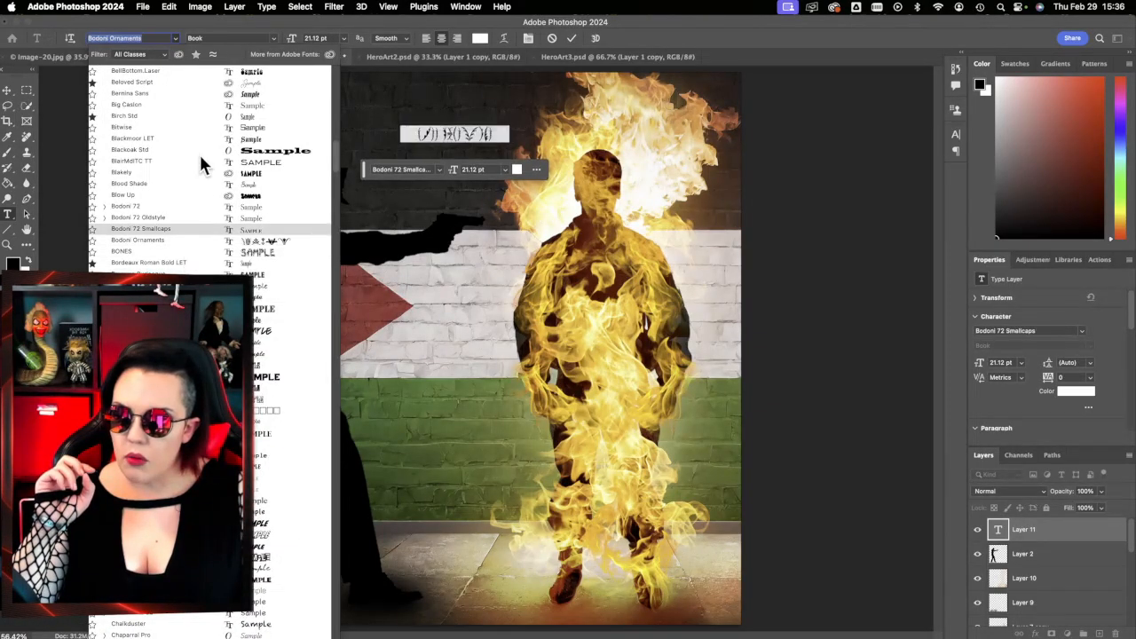
scroll(195, 148, "up", 3)
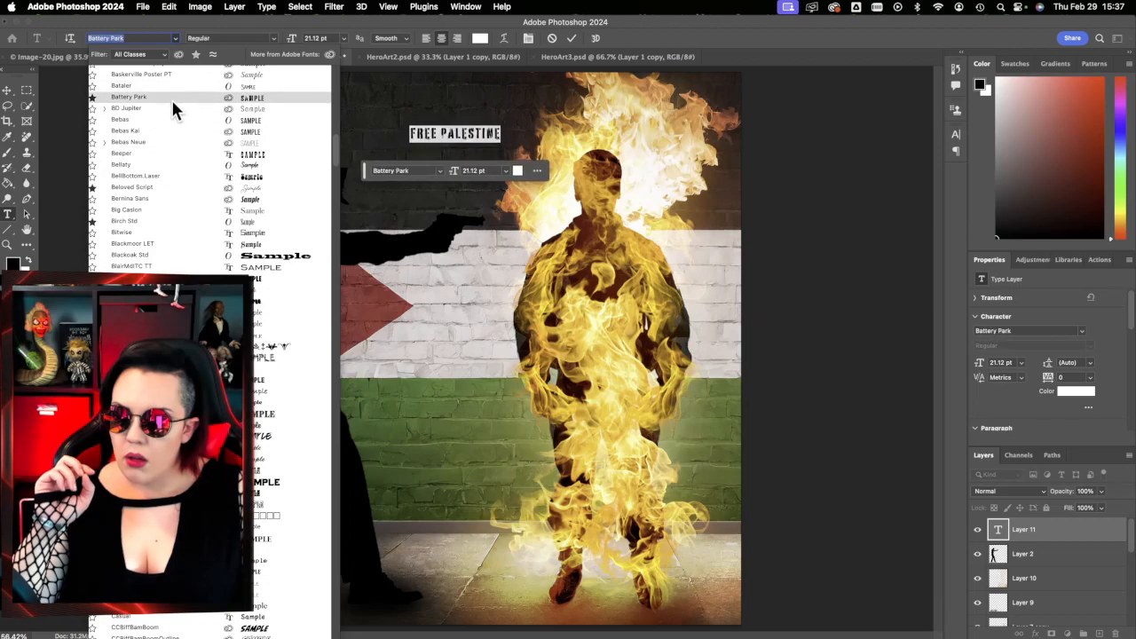
key("Escape")
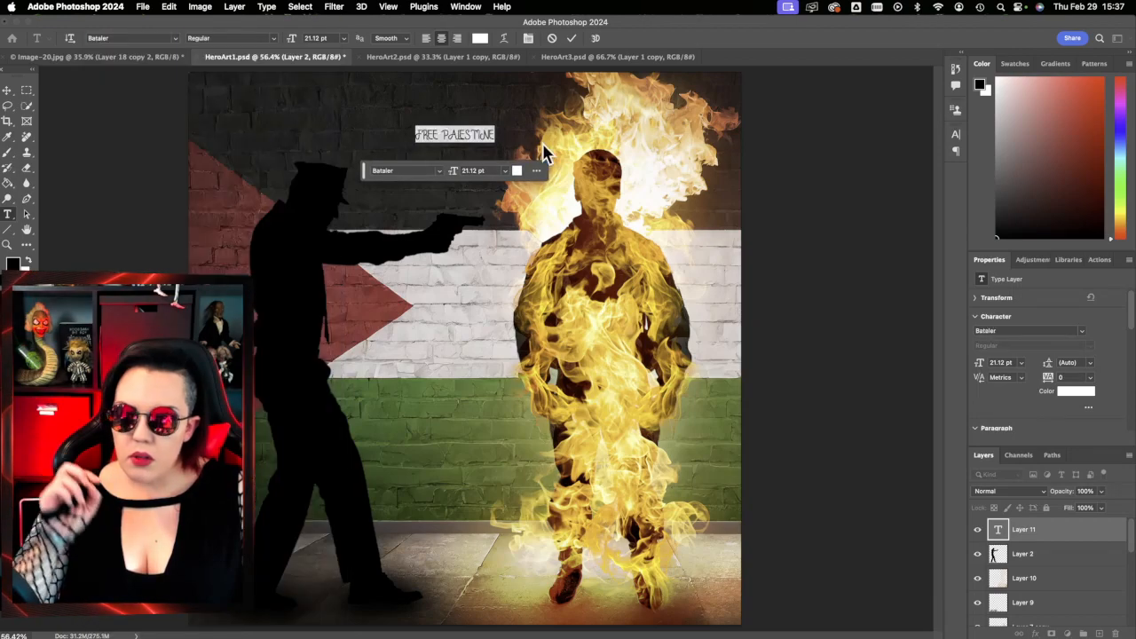
left_click(177, 39)
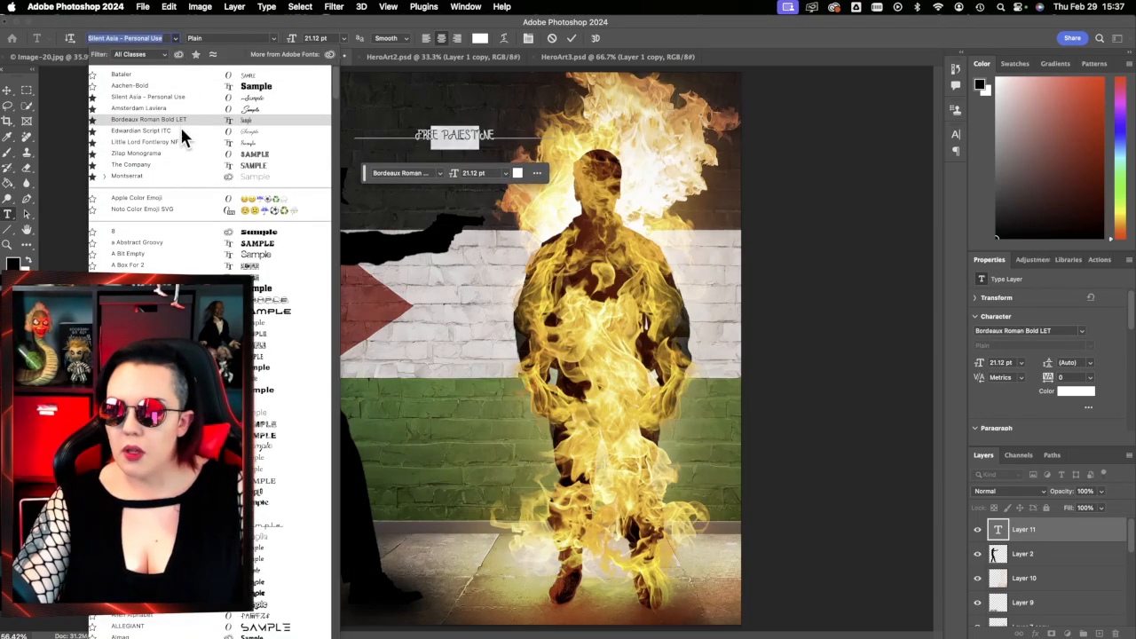
scroll(181, 178, "down", 8)
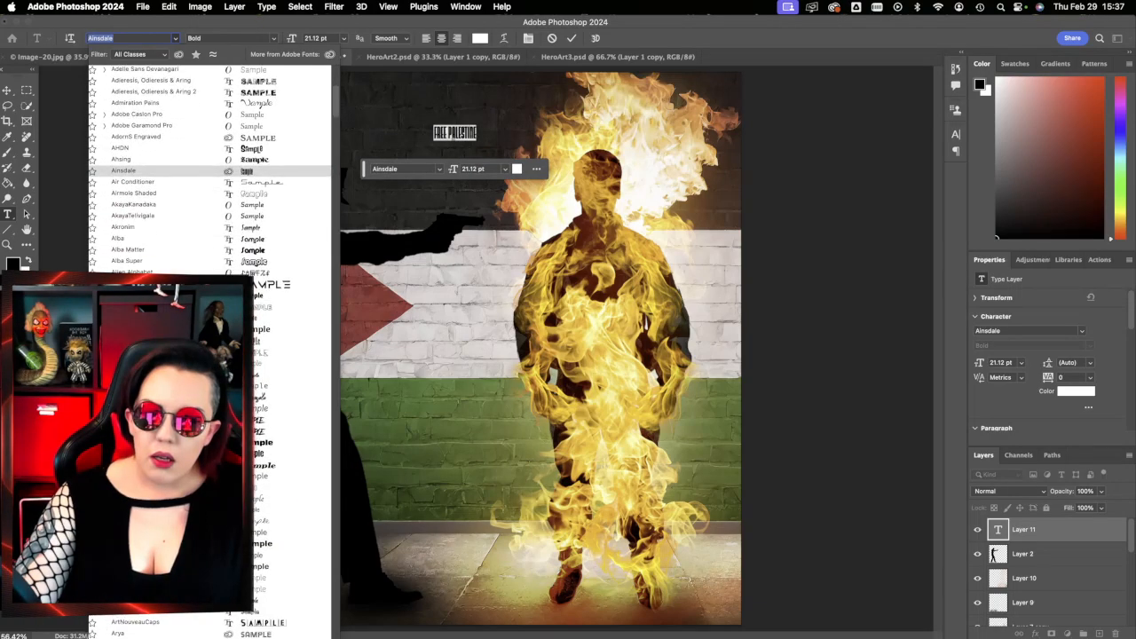
scroll(181, 178, "down", 5)
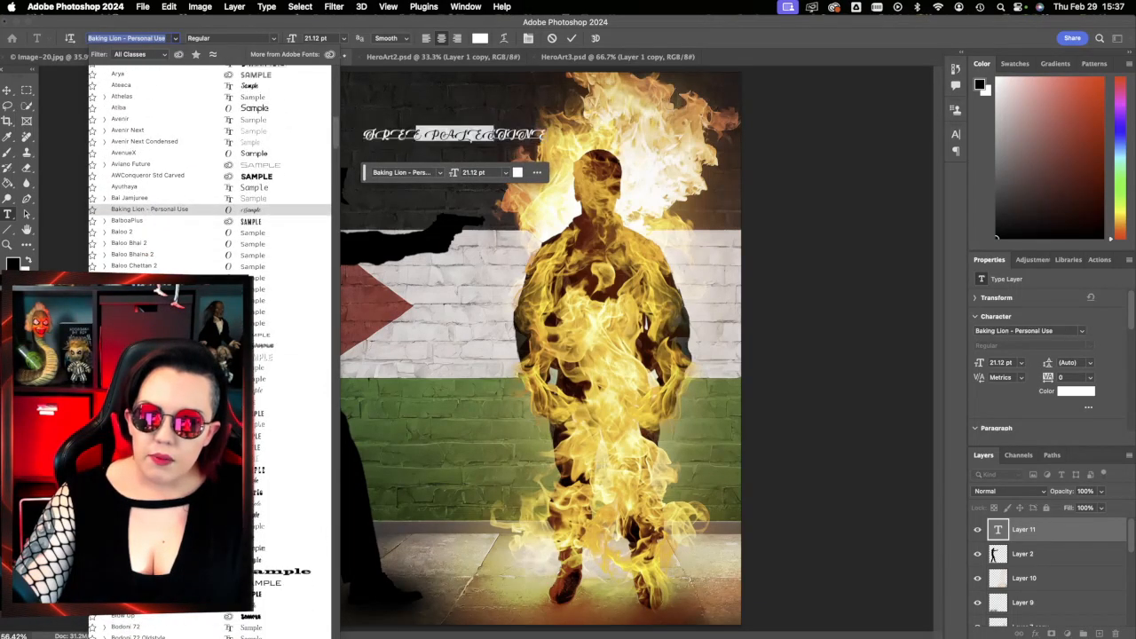
left_click(180, 412)
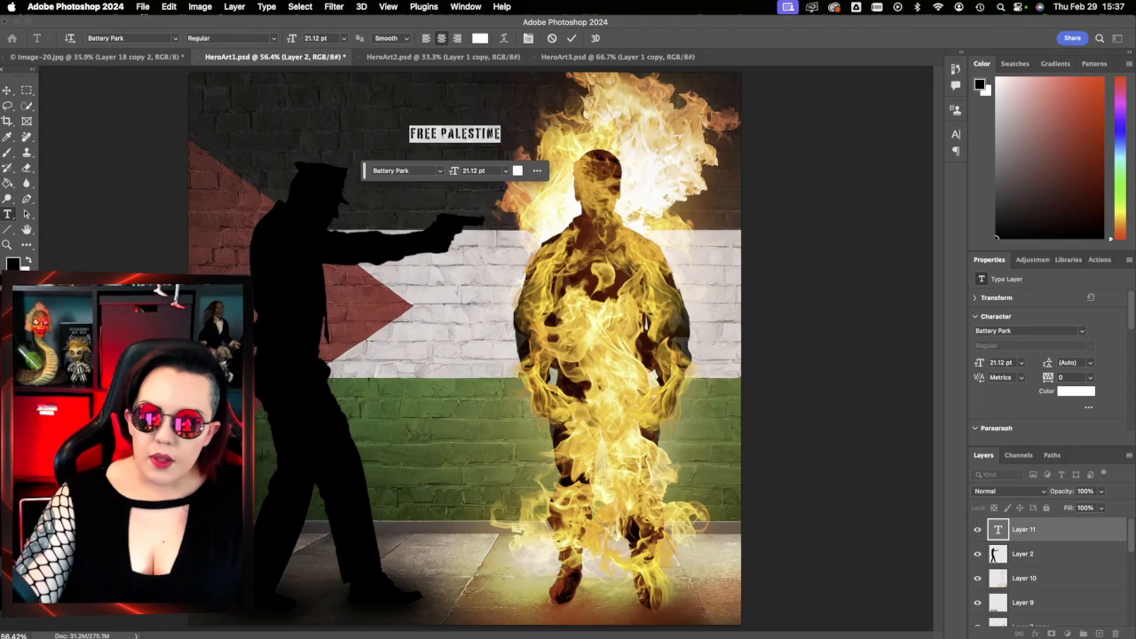
- Try a 150 pt size on the FREE PALESTINE text, then settle on 72 pt and commit the text
left_click(343, 38)
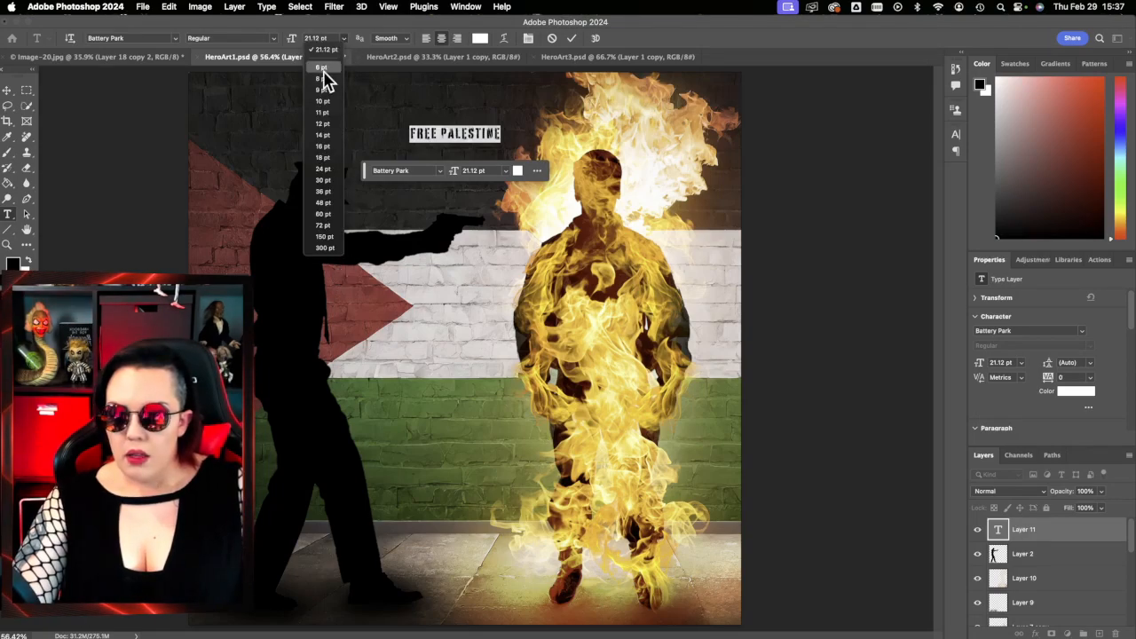
left_click(325, 238)
left_click(344, 39)
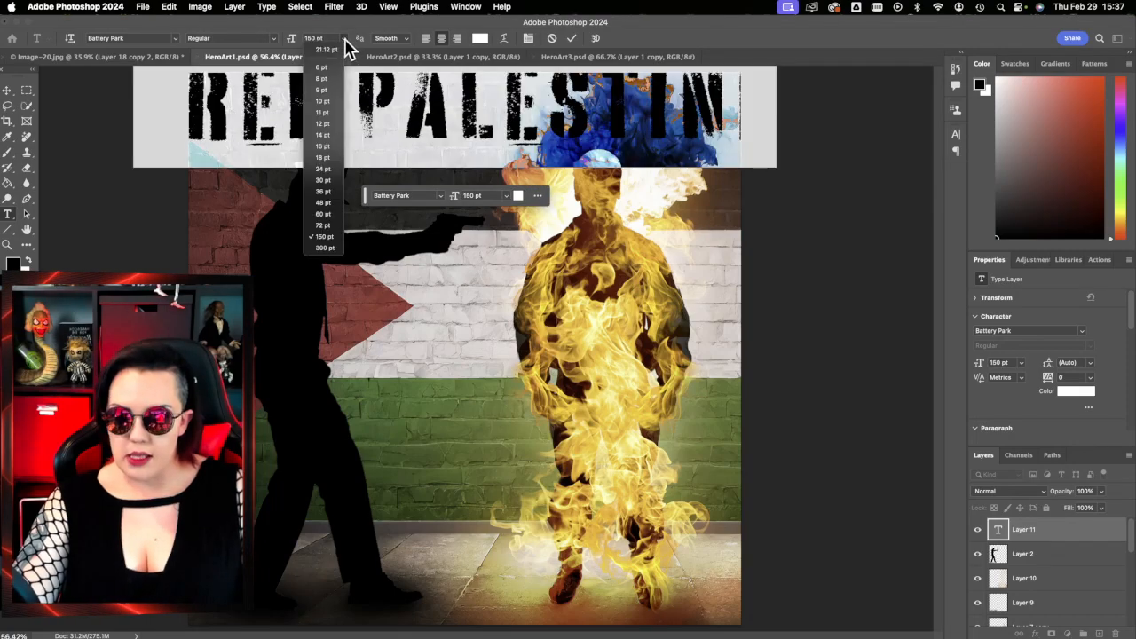
left_click(328, 227)
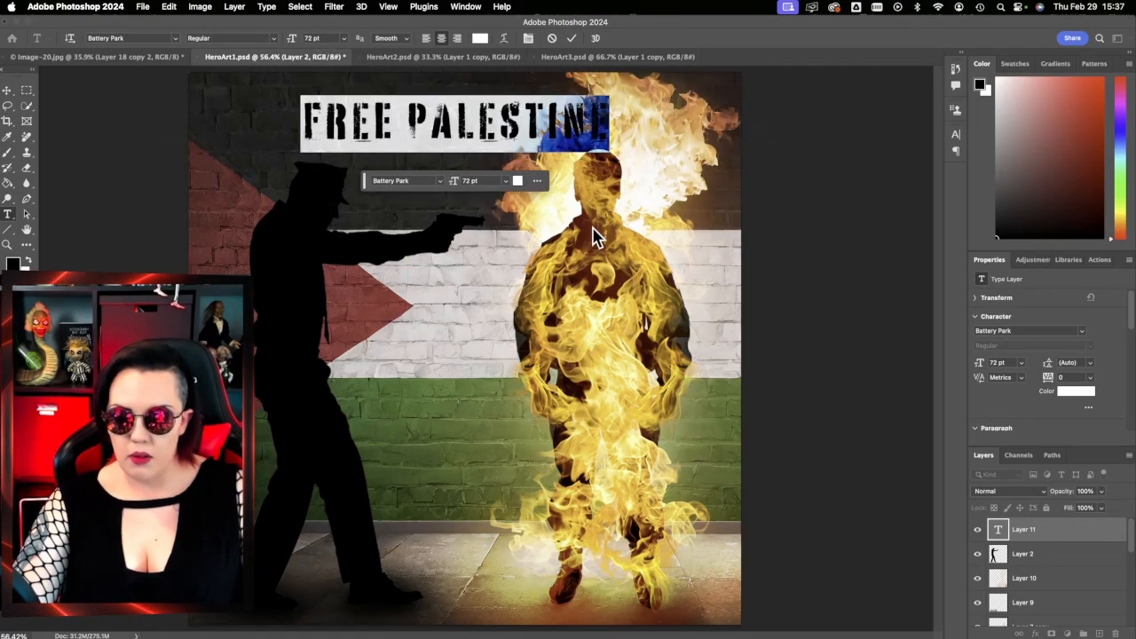
left_click(571, 39)
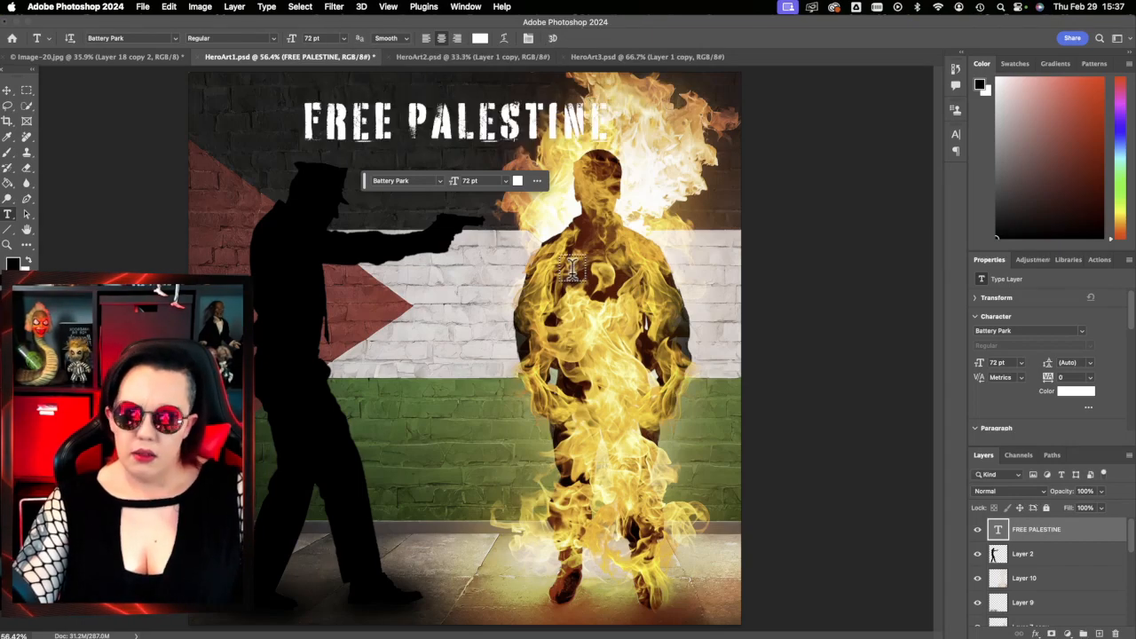
- Free-transform the FREE PALESTINE text to move it about 0.19 in to the right and 0.07 in up
key("super+t")
left_click_drag(470, 160, 484, 131)
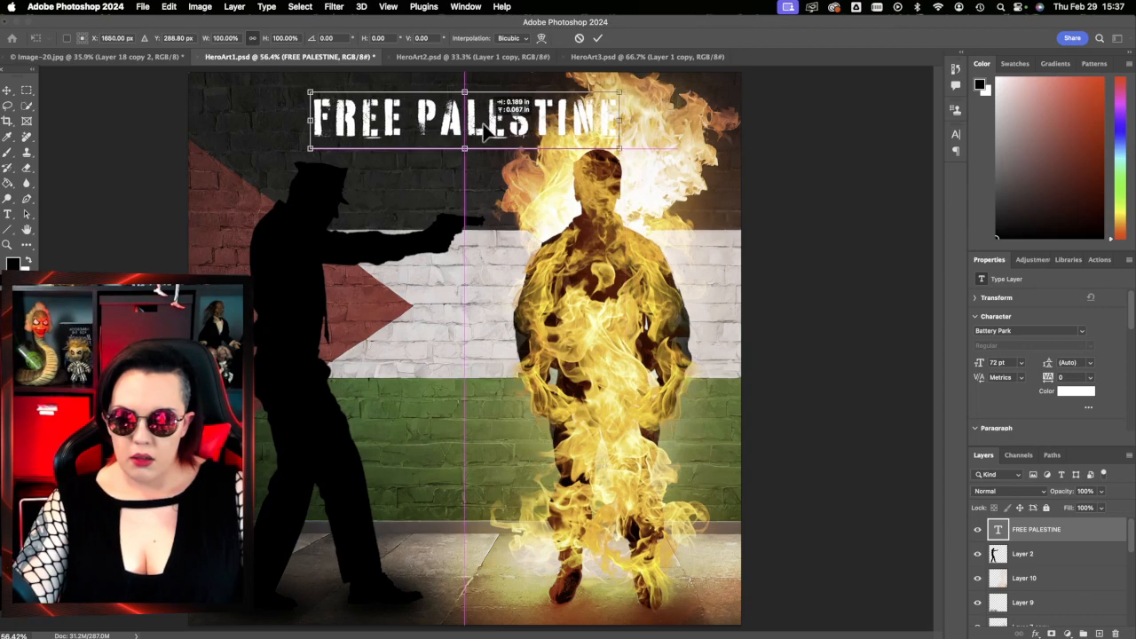
key("Return")
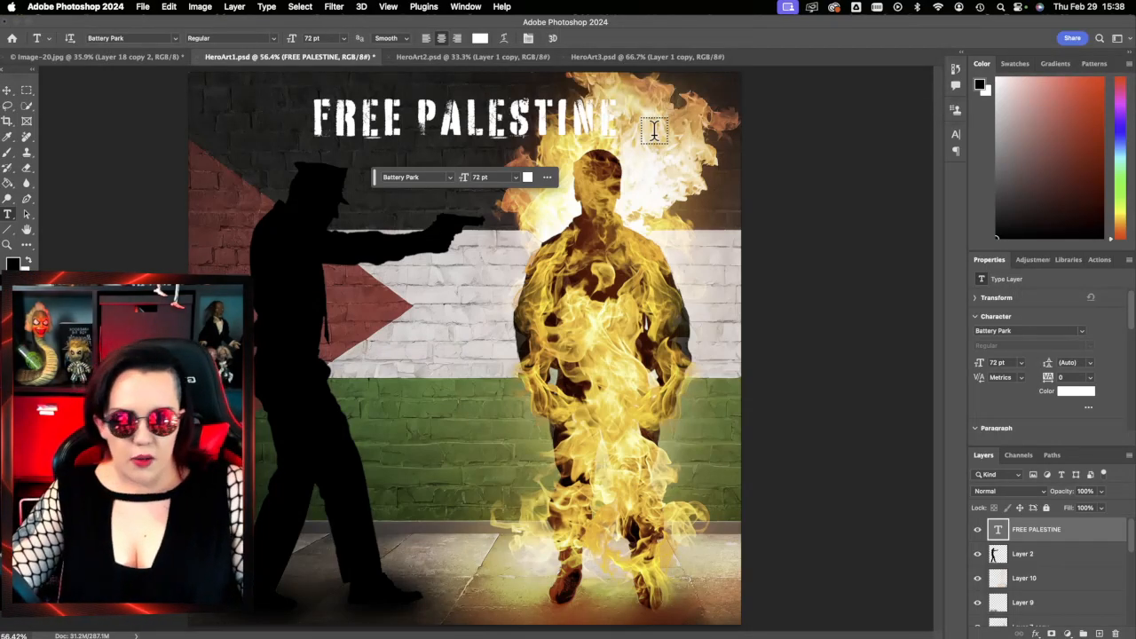
- Open the Layer Style settings of the FREE PALESTINE text layer and move the dialog clear of the text
double_click(1082, 543)
left_click_drag(342, 120, 502, 282)
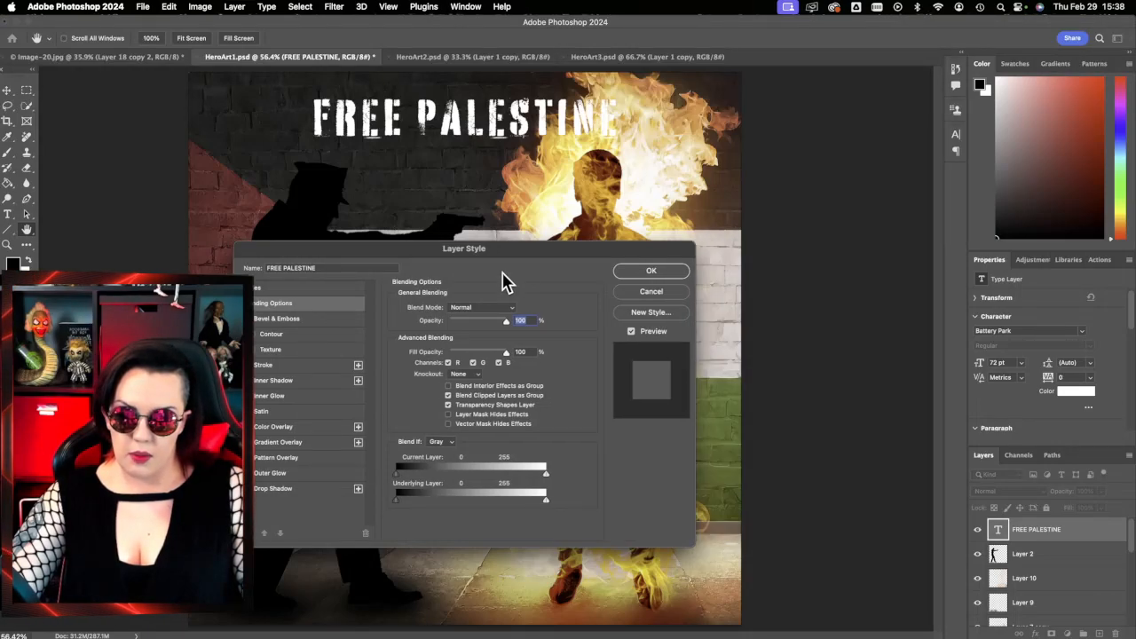
left_click_drag(517, 256, 751, 316)
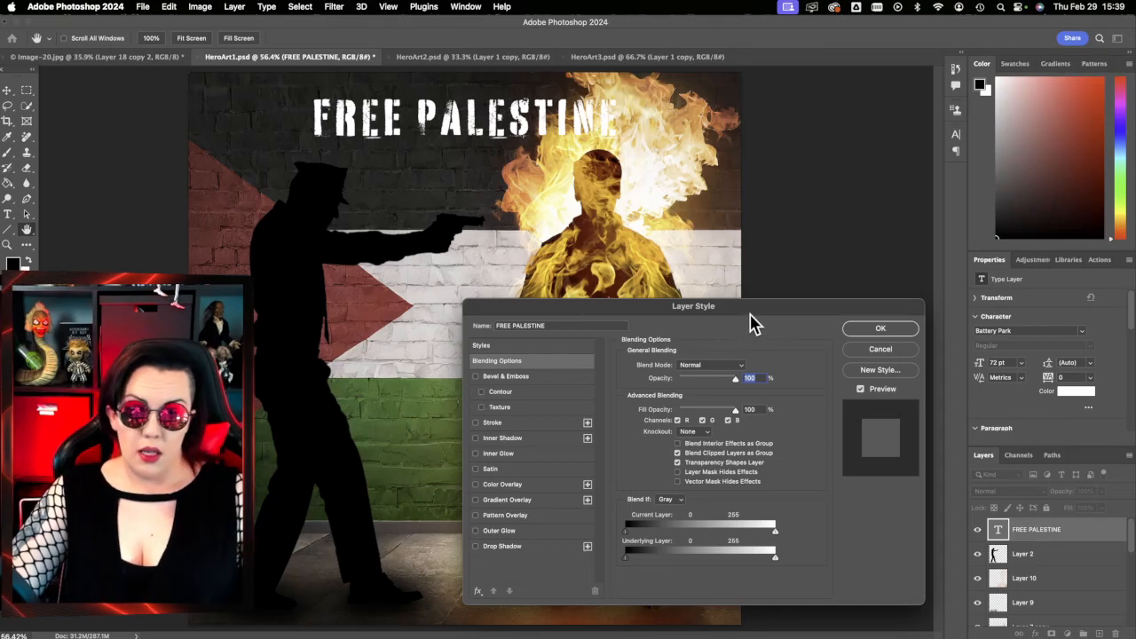
left_click_drag(789, 307, 811, 232)
- Try a Bevel & Emboss texture on the FREE PALESTINE text, compare it on and off, and leave it disabled
left_click(550, 323)
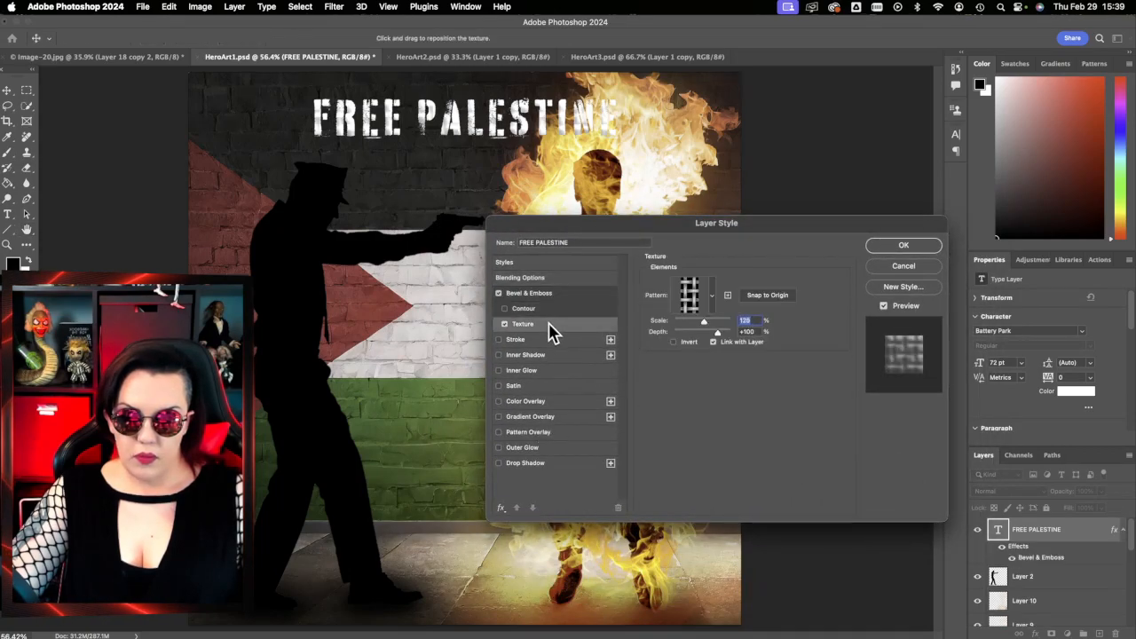
left_click(499, 294)
left_click(500, 294)
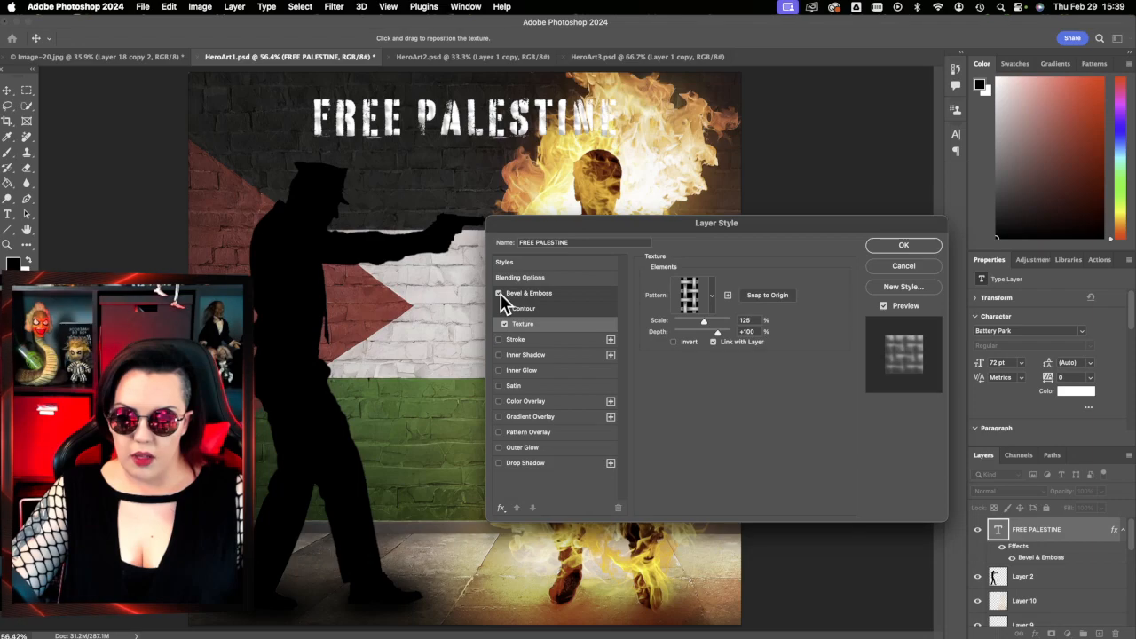
left_click(499, 294)
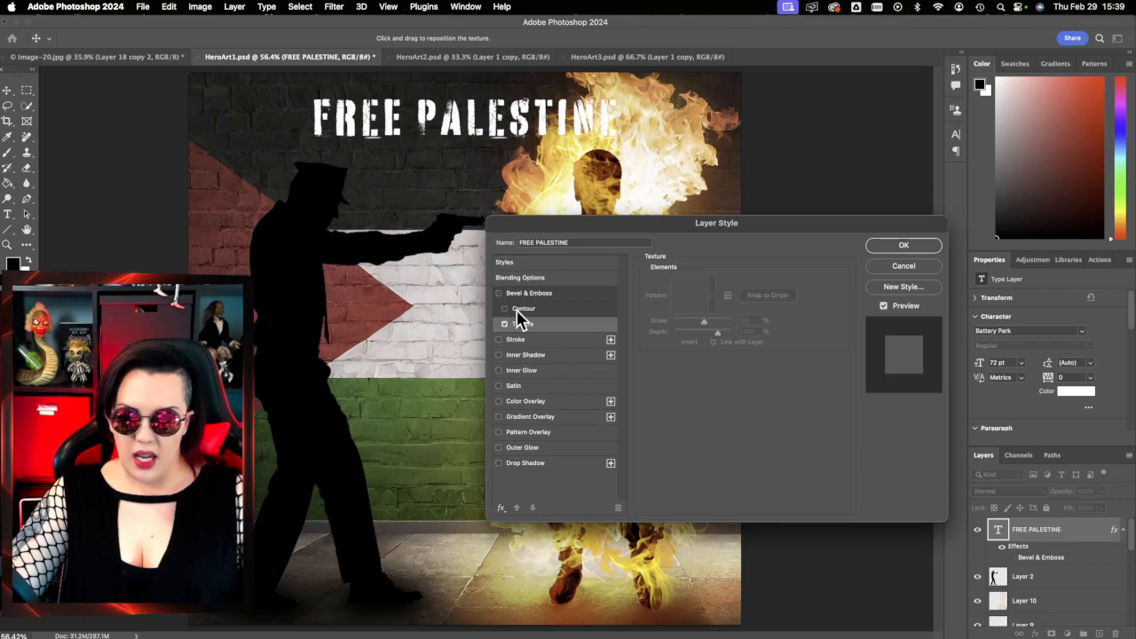
- Add a drop shadow to the FREE PALESTINE text, and try an outer glow before disabling that glow
left_click(527, 463)
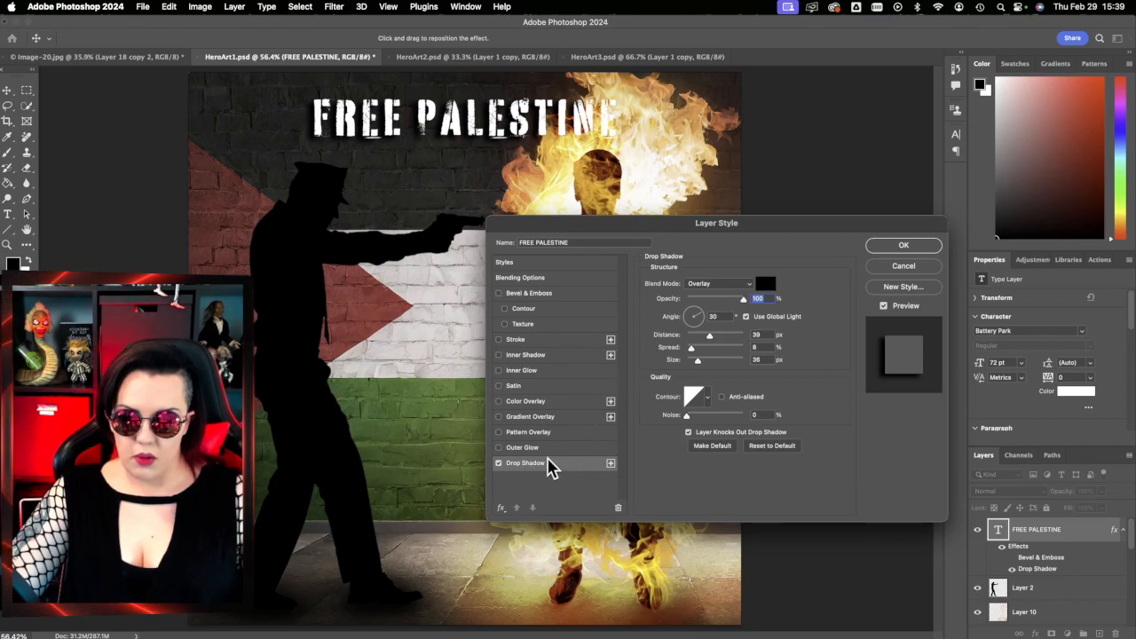
left_click(532, 448)
left_click(498, 448)
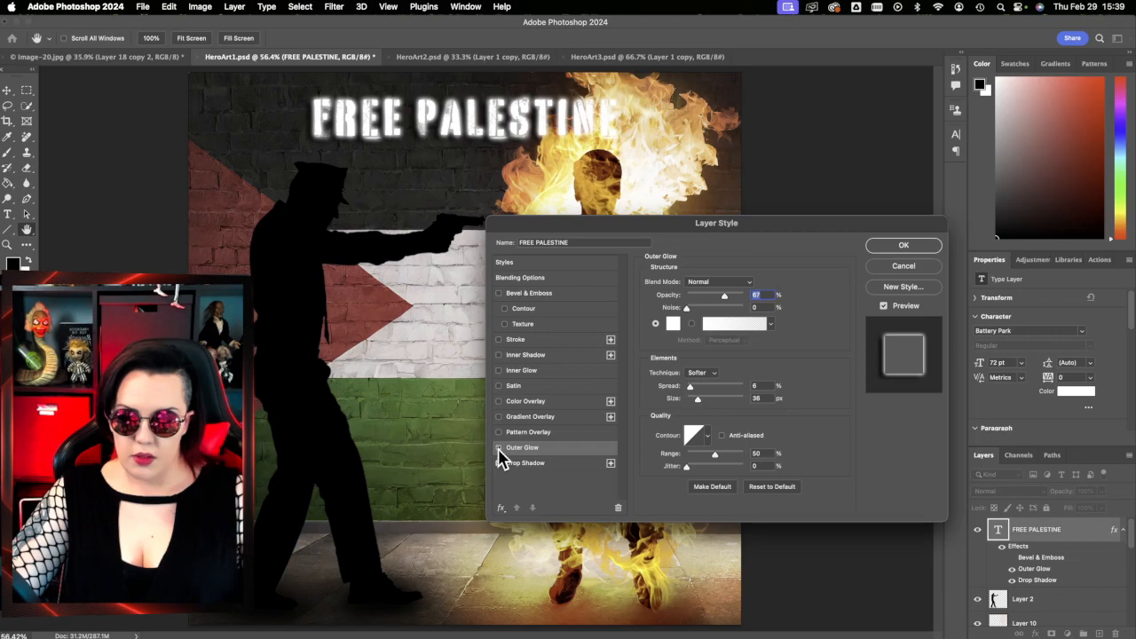
- Set the text's drop shadow to the Multiply blend mode with a distance of about 35 px
left_click(557, 463)
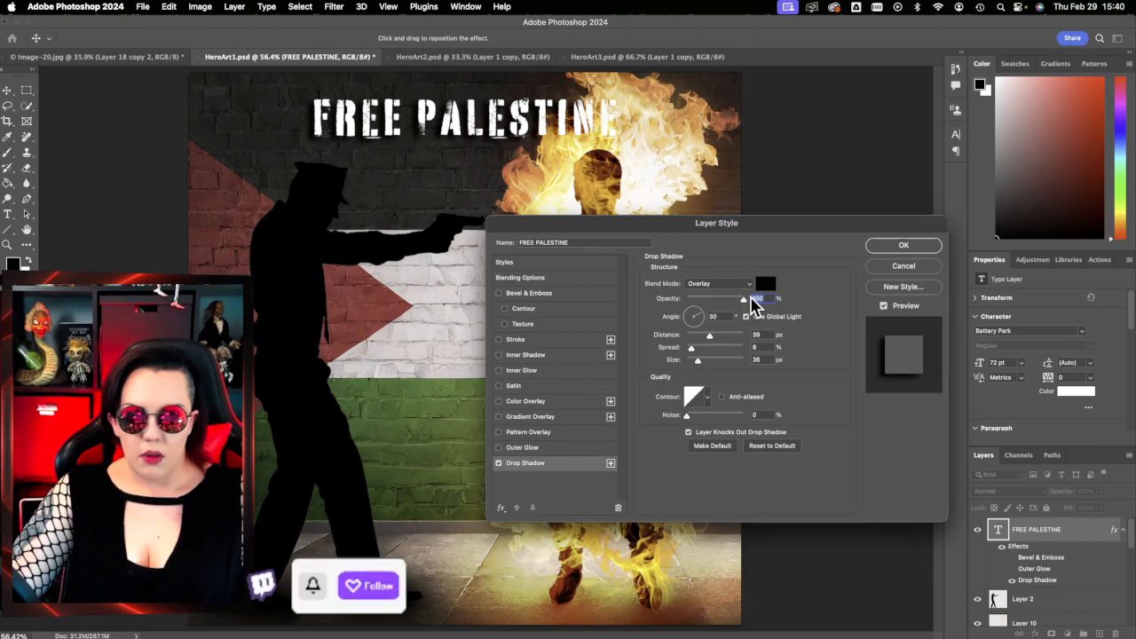
mouse_move(709, 335)
left_mouse_down()
mouse_move(733, 338)
mouse_move(704, 337)
left_mouse_up()
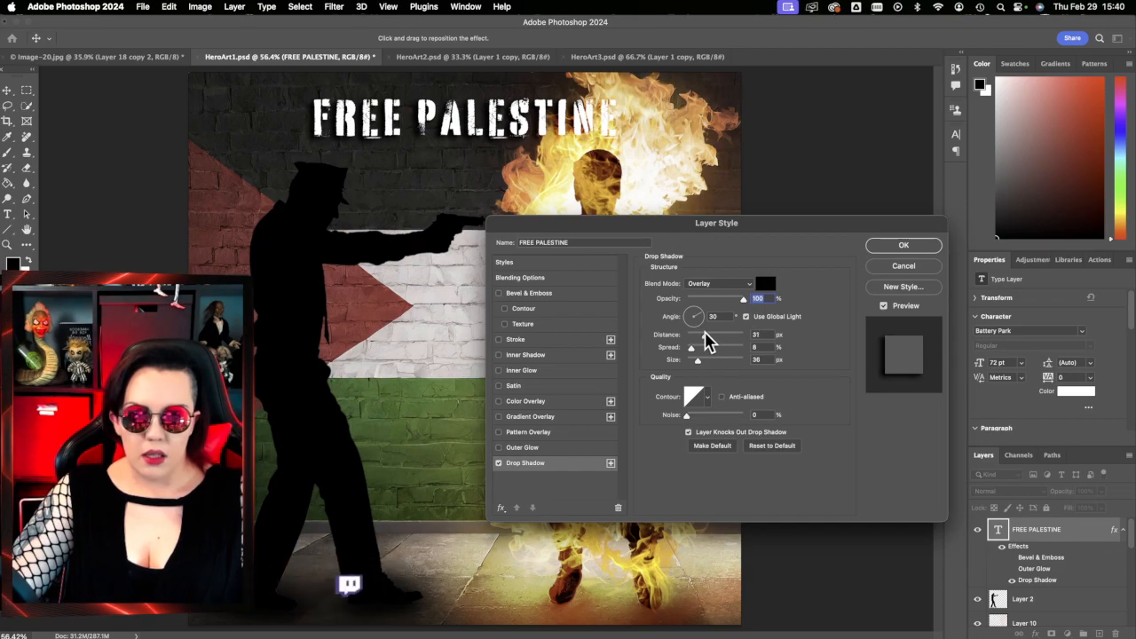
left_click(748, 284)
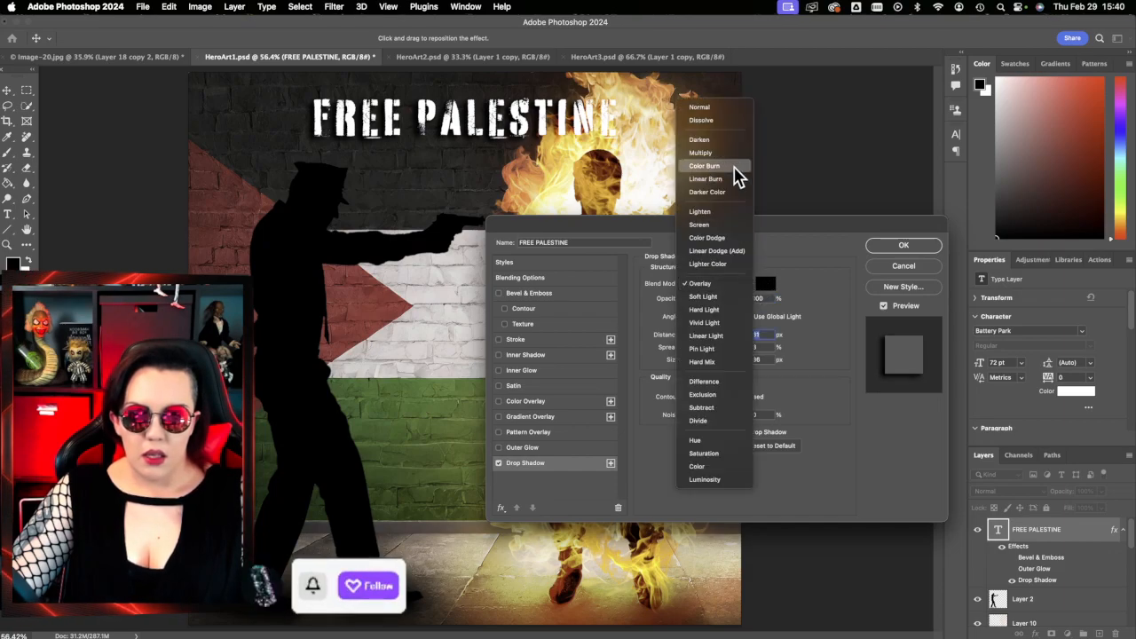
left_click(733, 157)
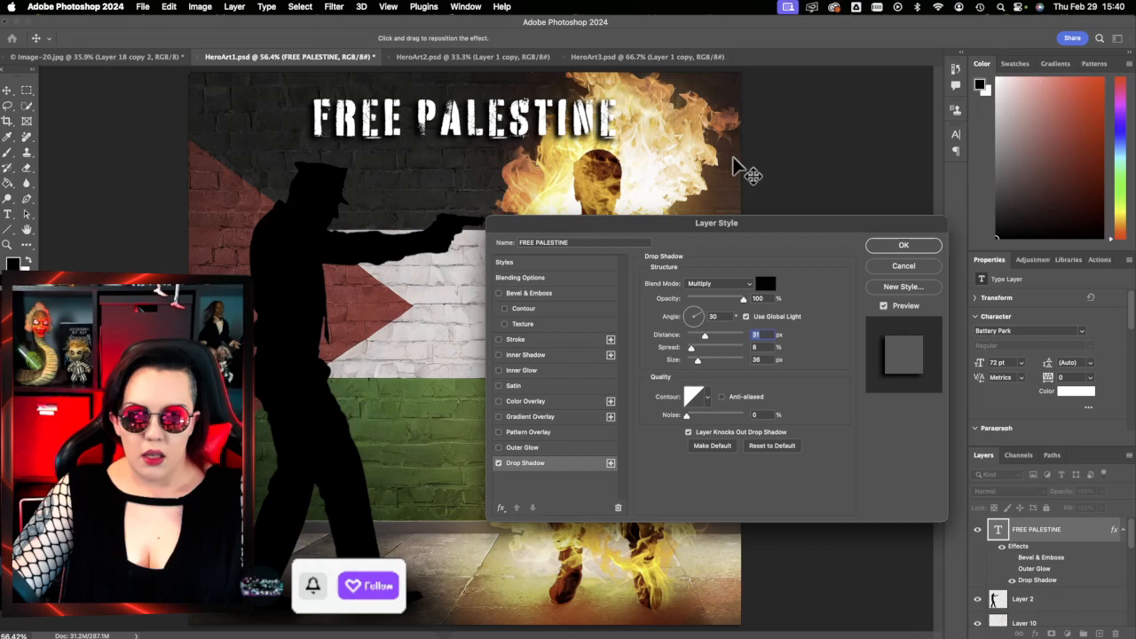
left_click_drag(705, 335, 710, 337)
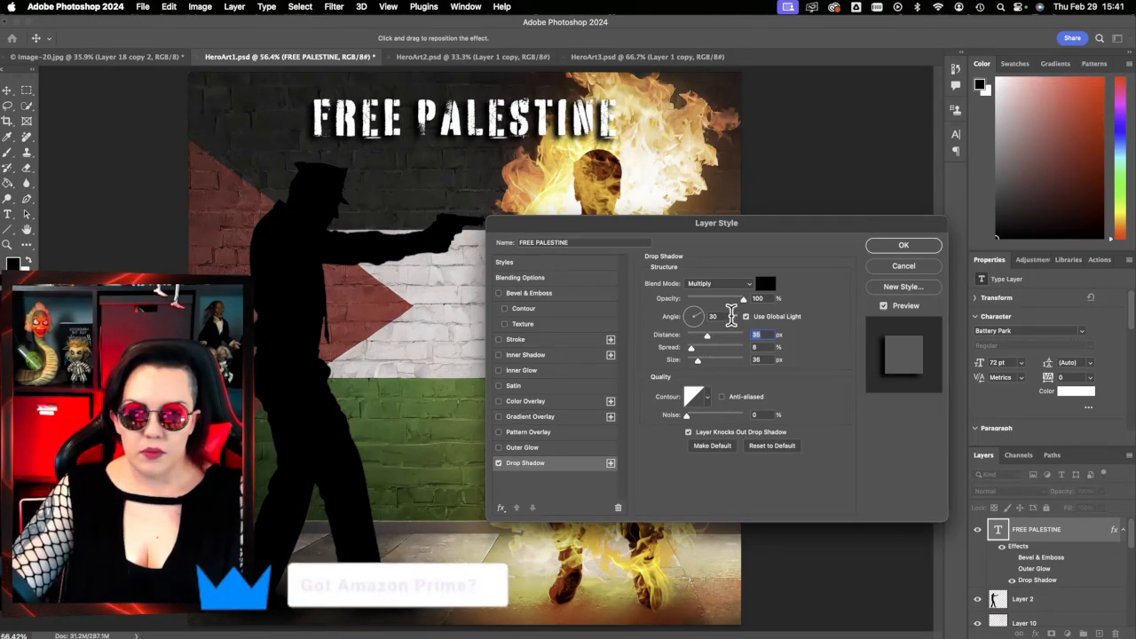
- Refine the title's drop shadow to an angle of 29°, distance 41 px, spread 0% and size 2 px
left_click(744, 299)
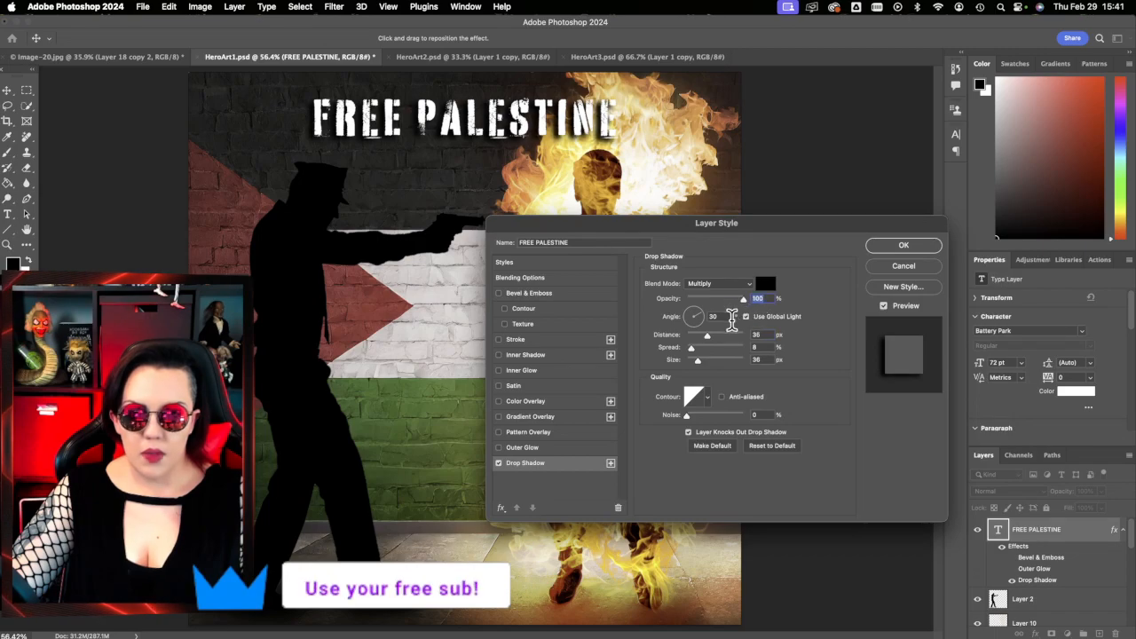
mouse_move(692, 347)
left_mouse_down()
mouse_move(689, 363)
mouse_move(690, 347)
mouse_move(717, 334)
mouse_move(690, 346)
left_mouse_up()
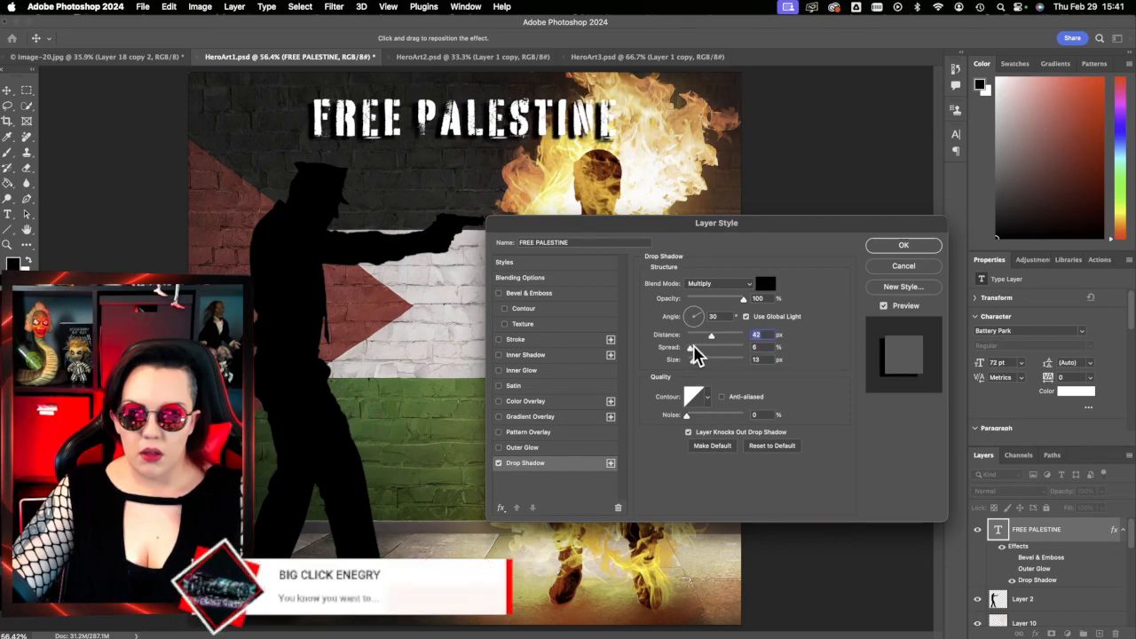
left_click(705, 317)
left_click_drag(703, 309, 704, 311)
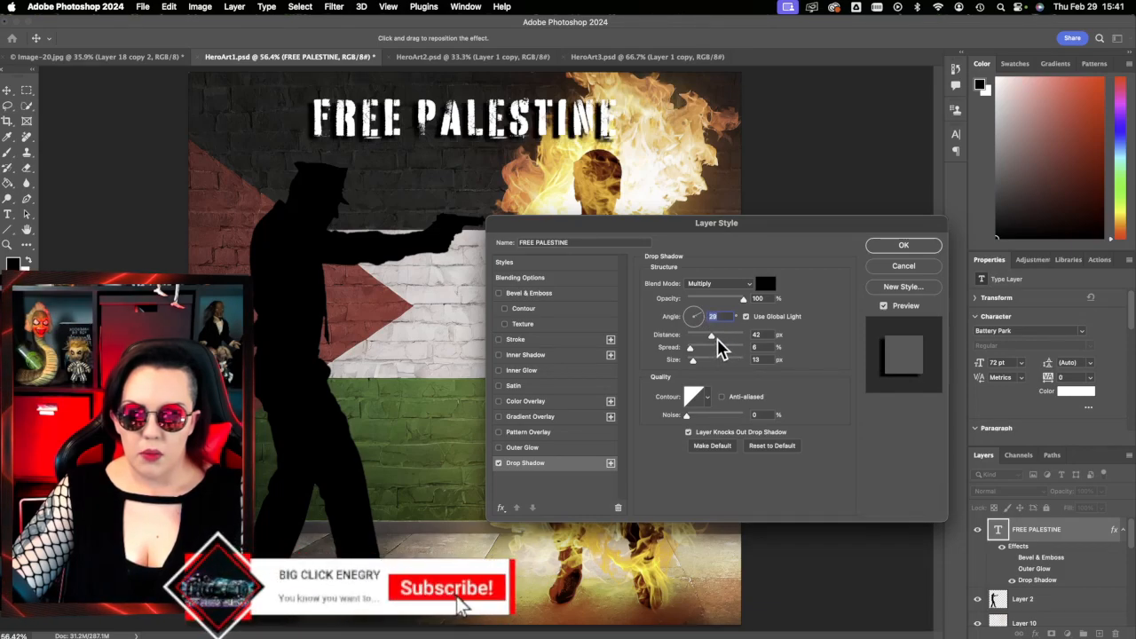
left_click_drag(712, 335, 712, 342)
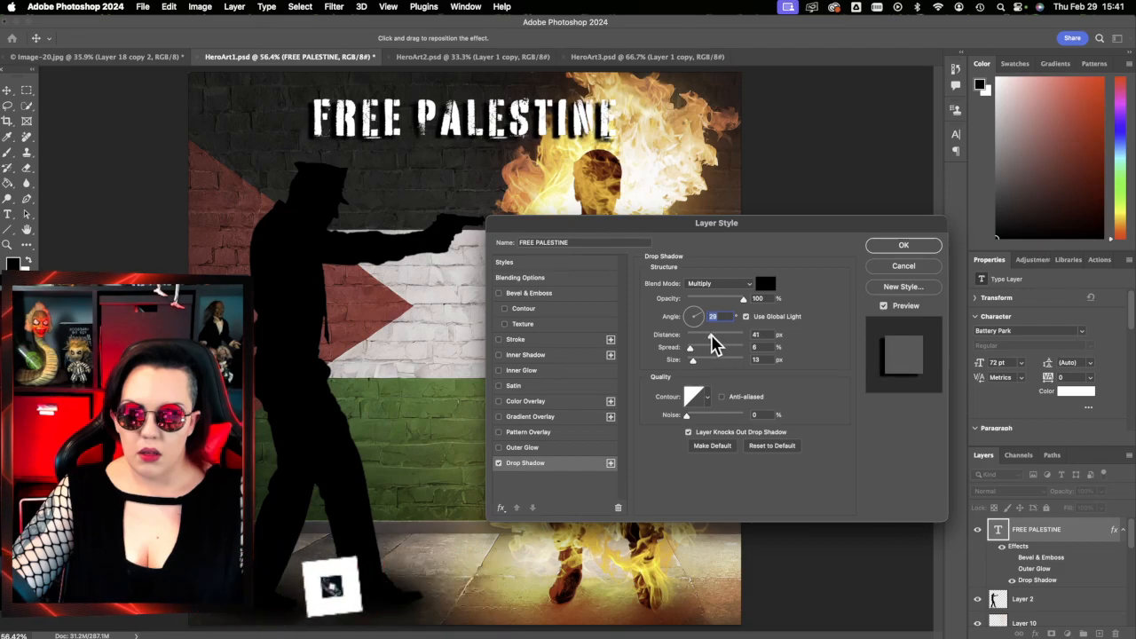
mouse_move(695, 360)
left_mouse_down()
mouse_move(683, 347)
mouse_move(700, 361)
mouse_move(690, 368)
mouse_move(709, 348)
mouse_move(686, 348)
mouse_move(720, 359)
mouse_move(686, 351)
left_mouse_up()
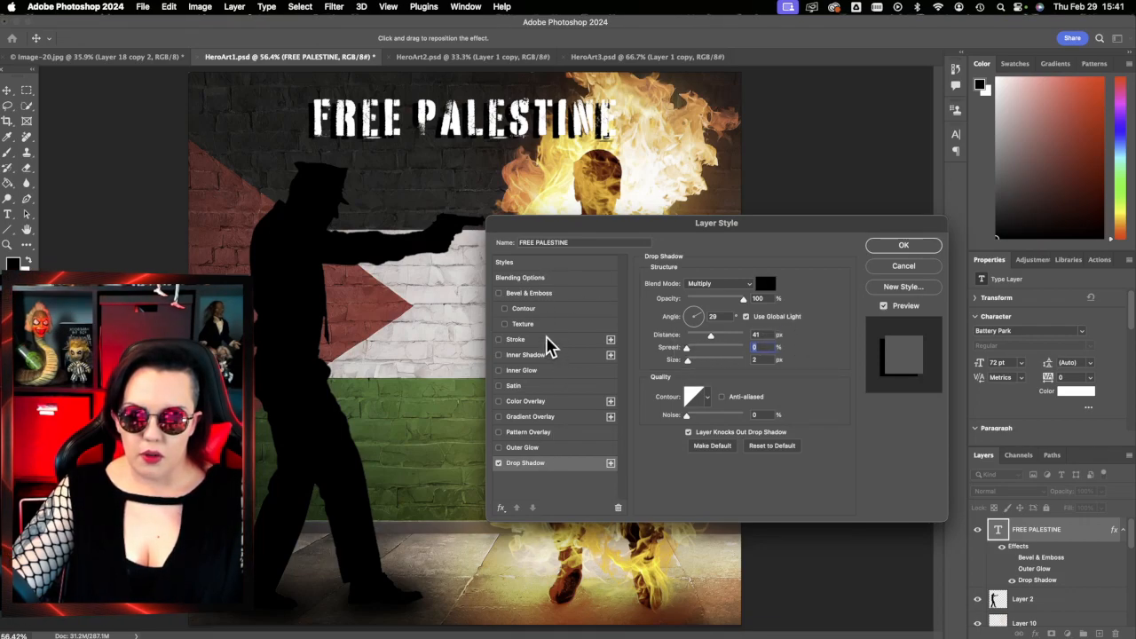
- Add an outside stroke with a solid black (#000000) color fill to the FREE PALESTINE text and apply the layer style
left_click(518, 342)
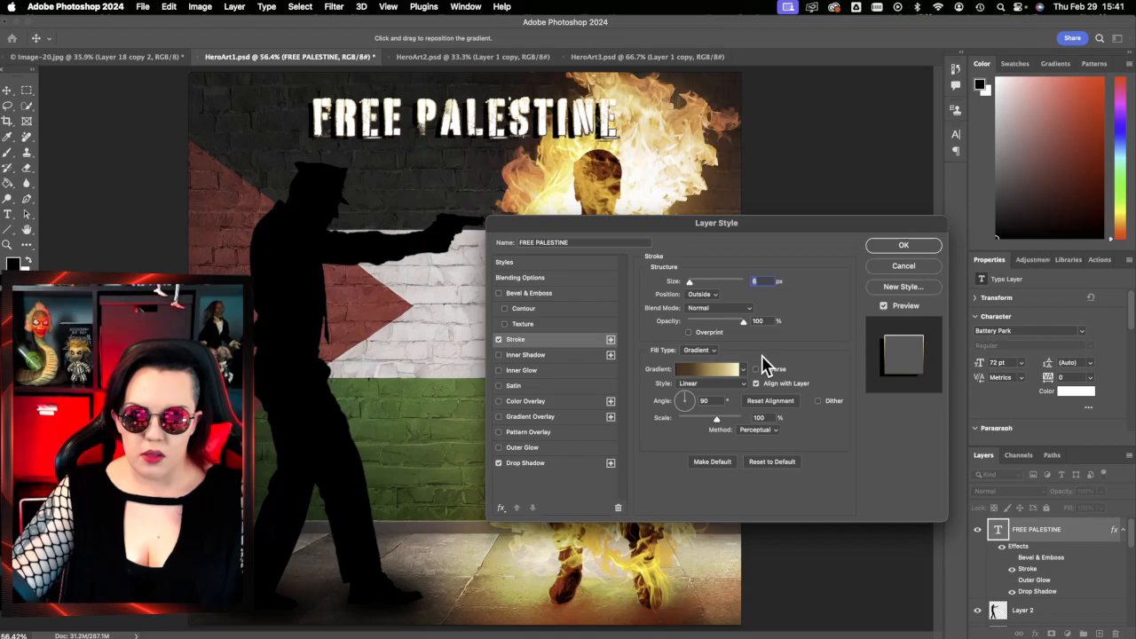
left_click(720, 371)
left_click(824, 359)
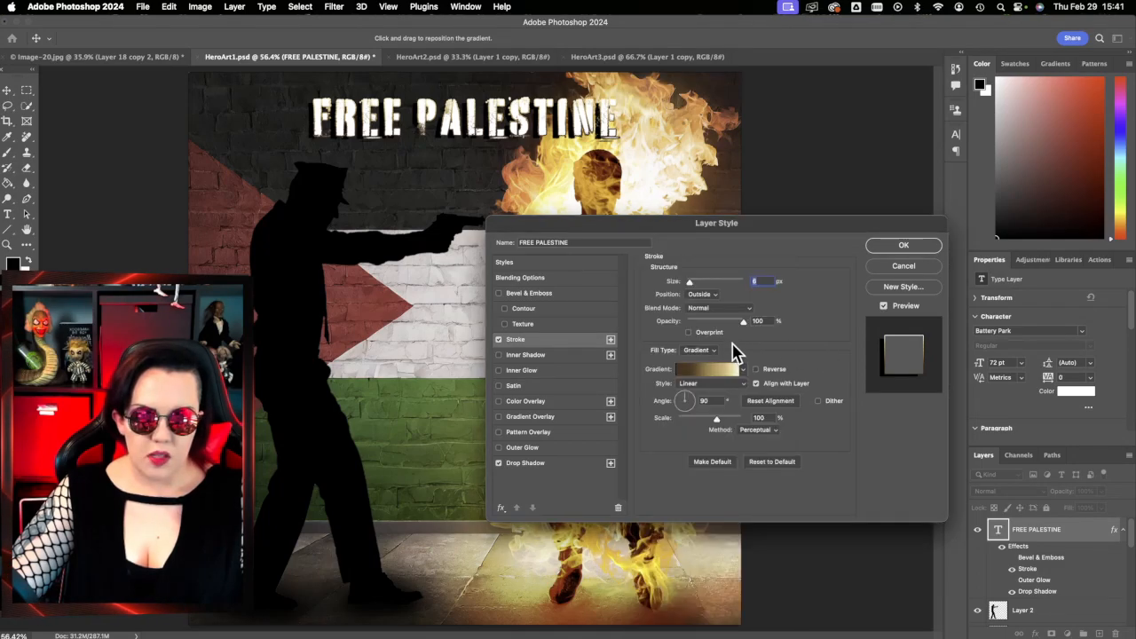
left_click(714, 351)
left_click(697, 337)
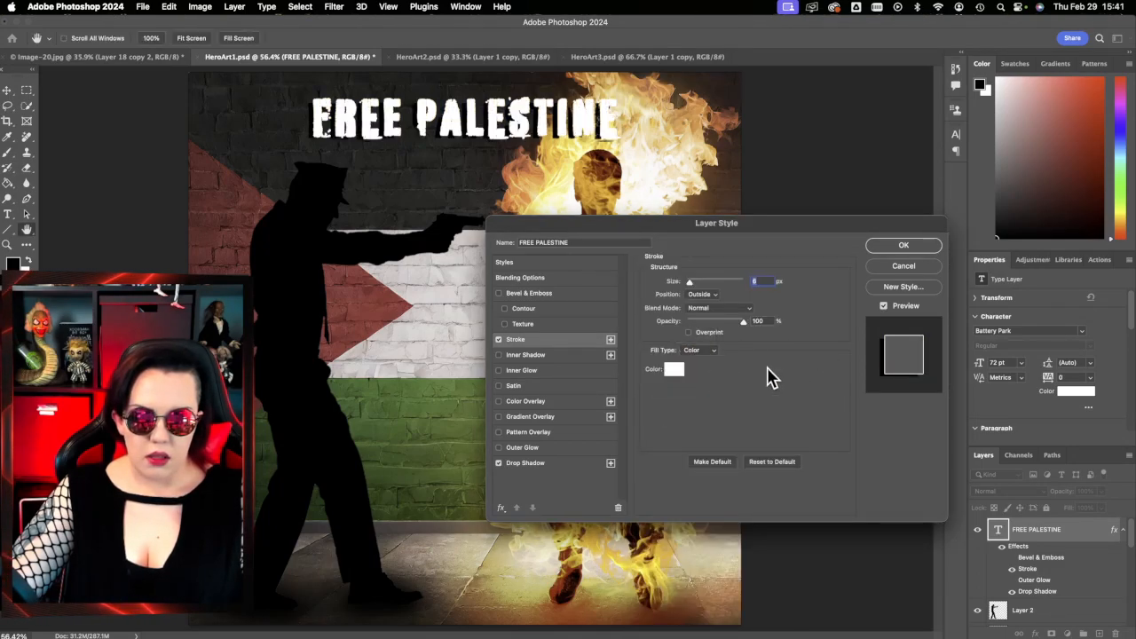
left_click(675, 371)
left_click_drag(431, 174, 359, 206)
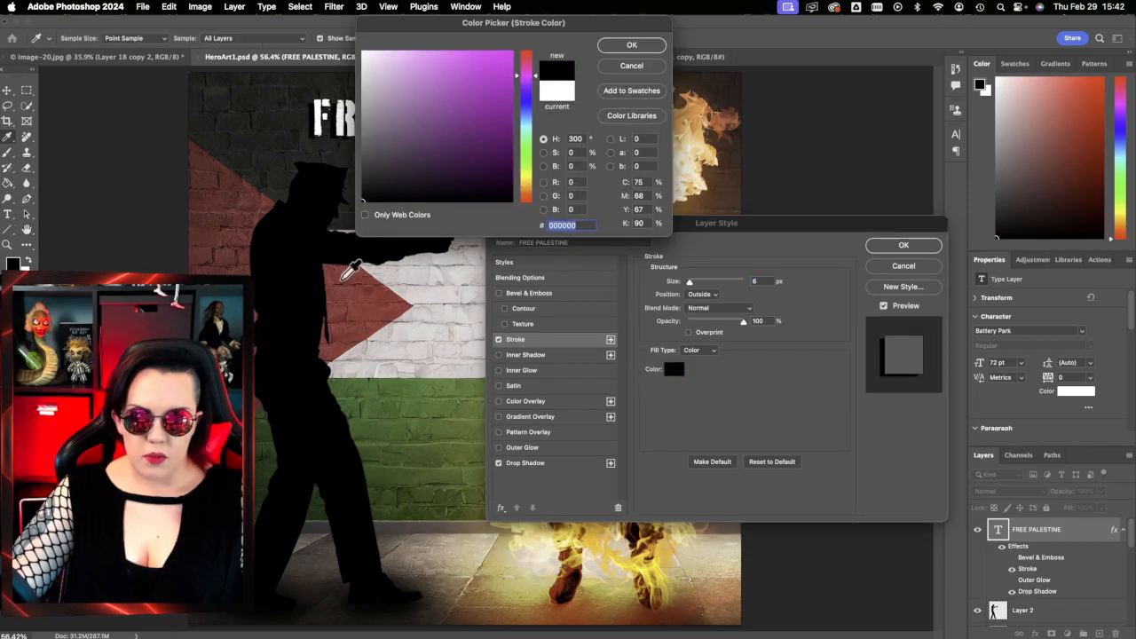
left_click(630, 49)
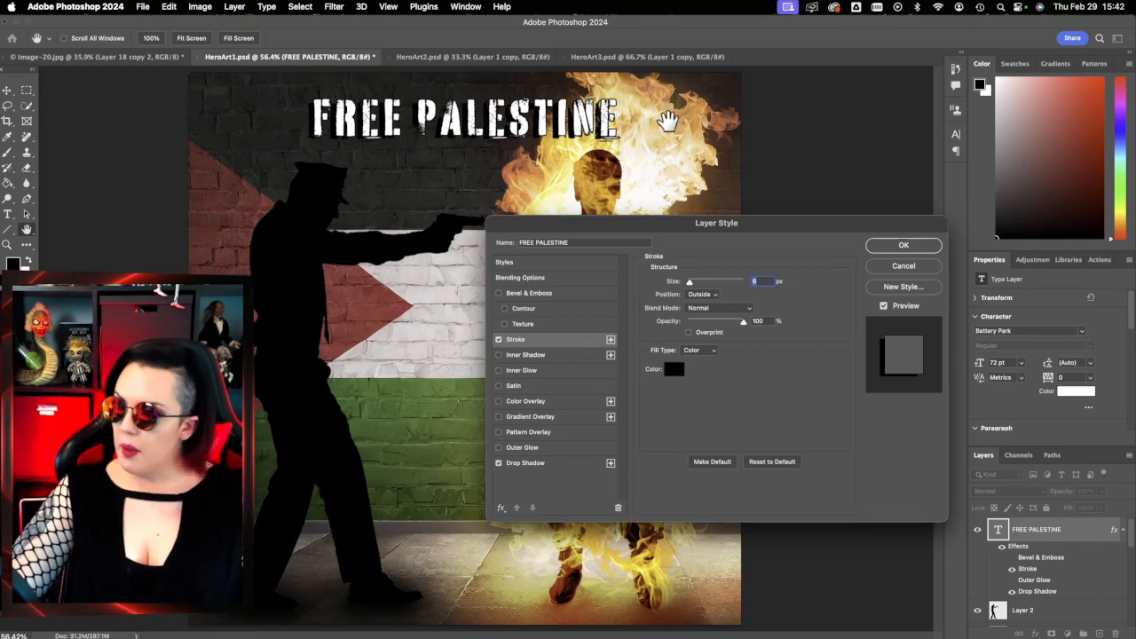
left_click(903, 246)
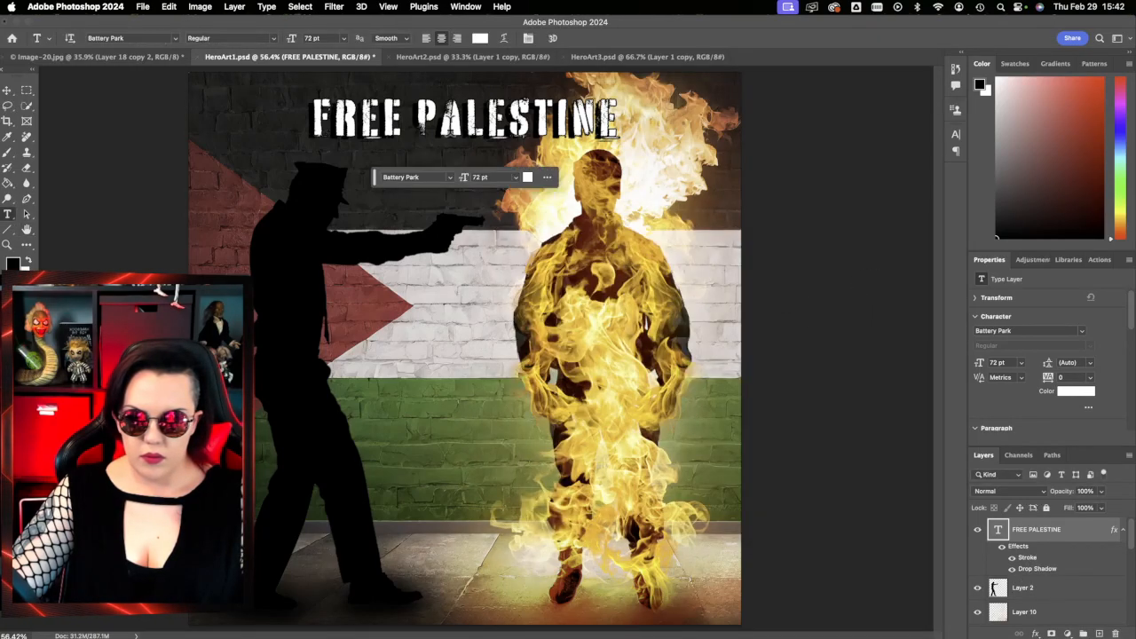
- Scale the FREE PALESTINE text up proportionally to about 139% with Free Transform and commit it
left_click_drag(381, 183, 780, 107)
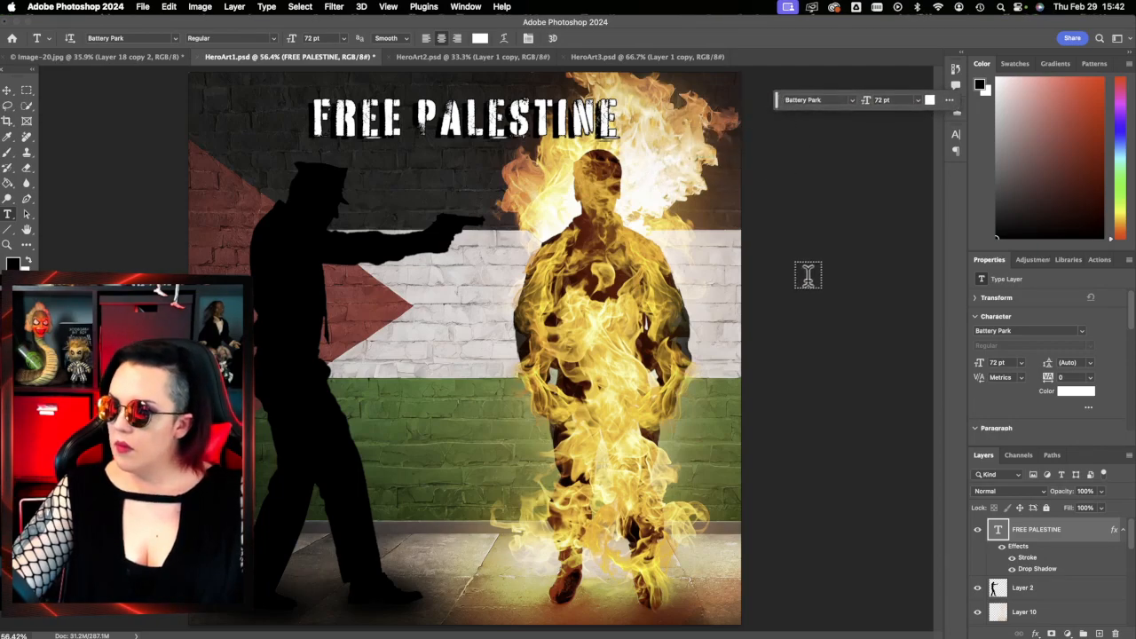
key("super+t")
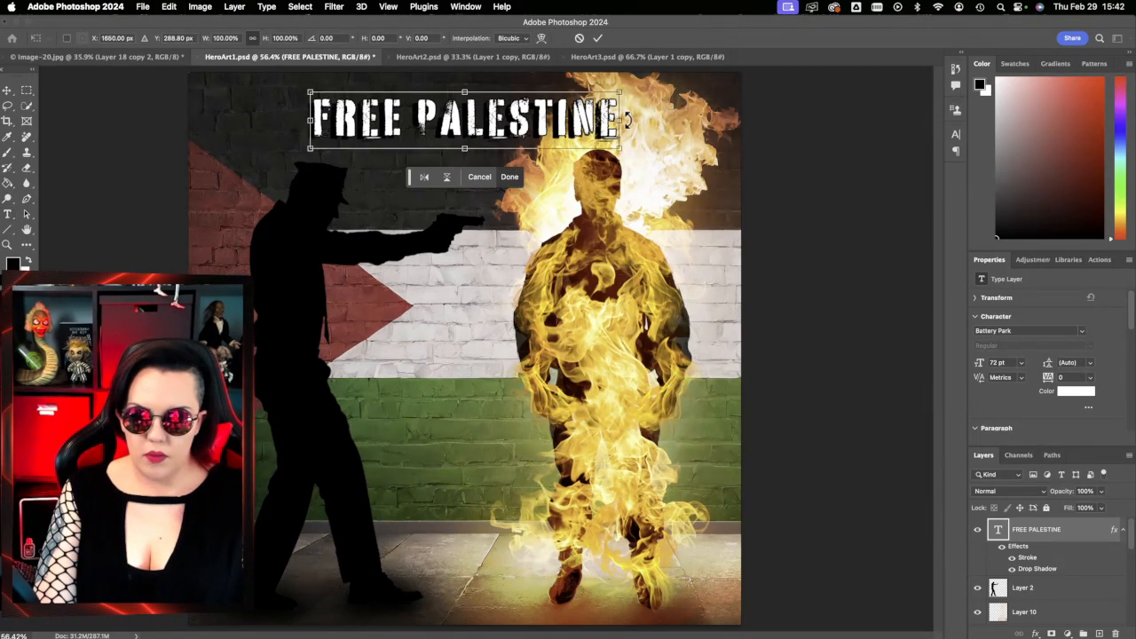
left_click_drag(626, 121, 754, 106)
left_click_drag(686, 112, 619, 138)
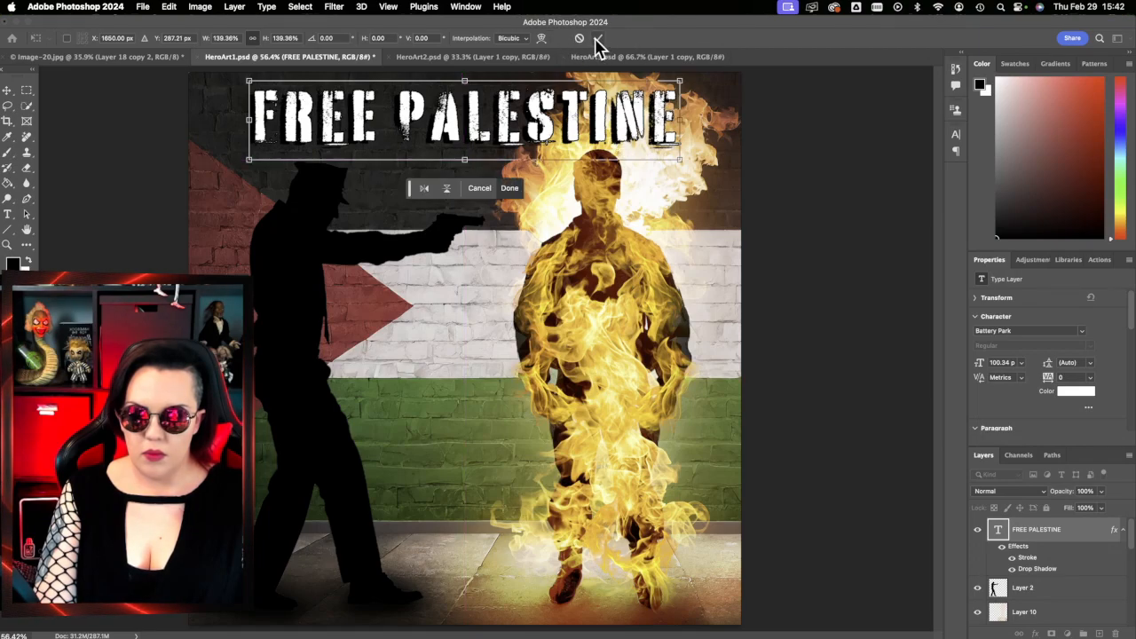
left_click(597, 40)
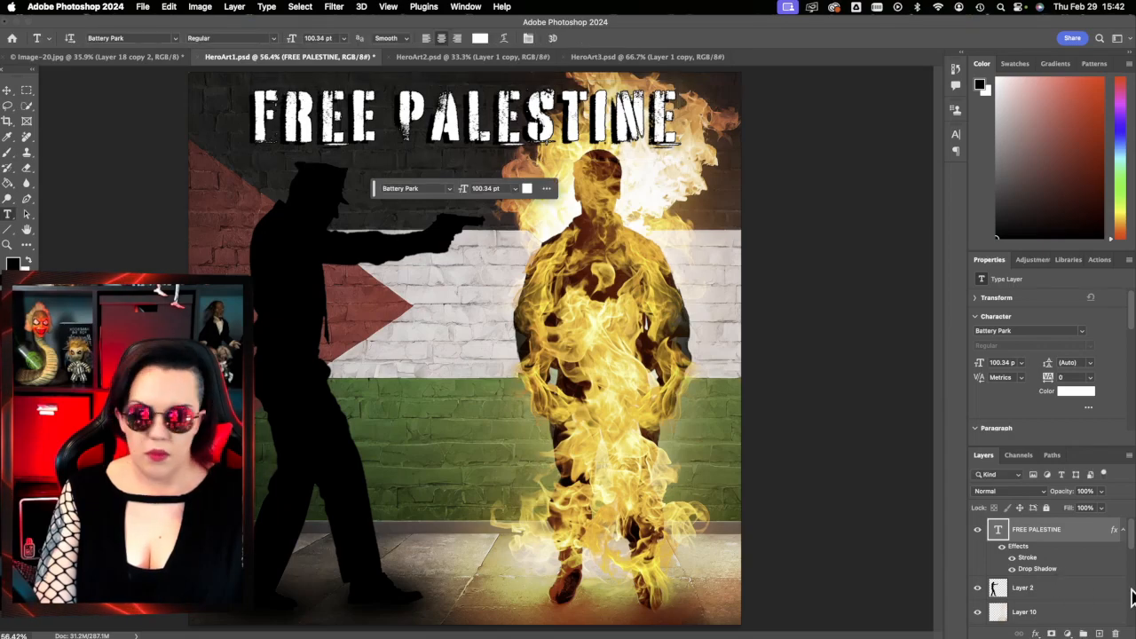
- Try the Soft Light blend mode and a duplicate layer on the FREE PALESTINE title, preview other modes, and delete the copy
left_click(1032, 493)
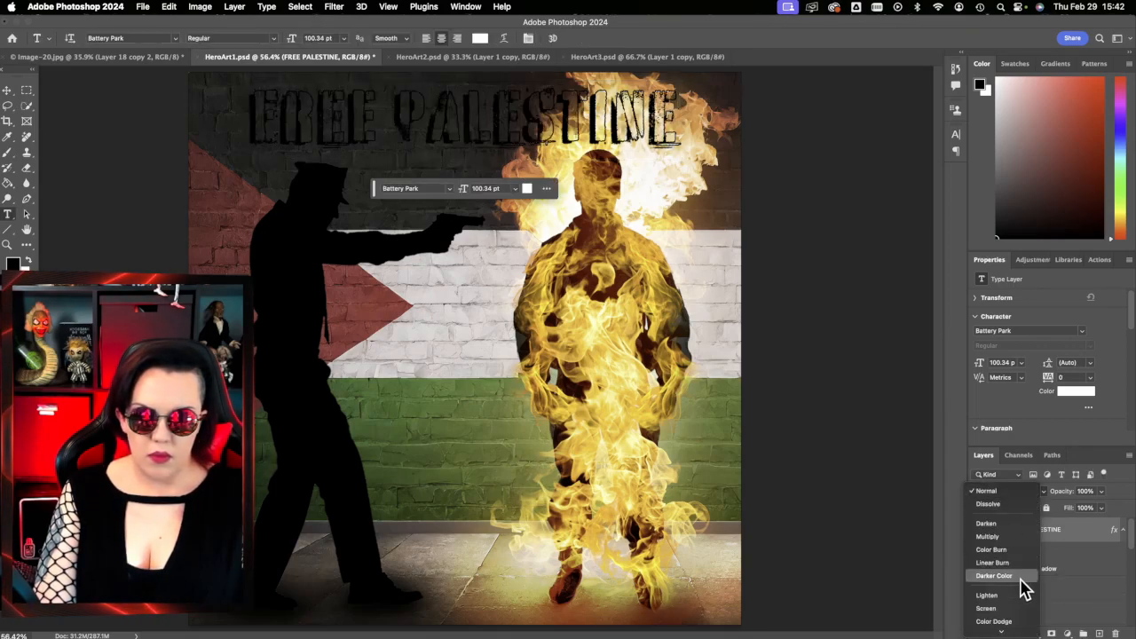
mouse_move(1018, 630)
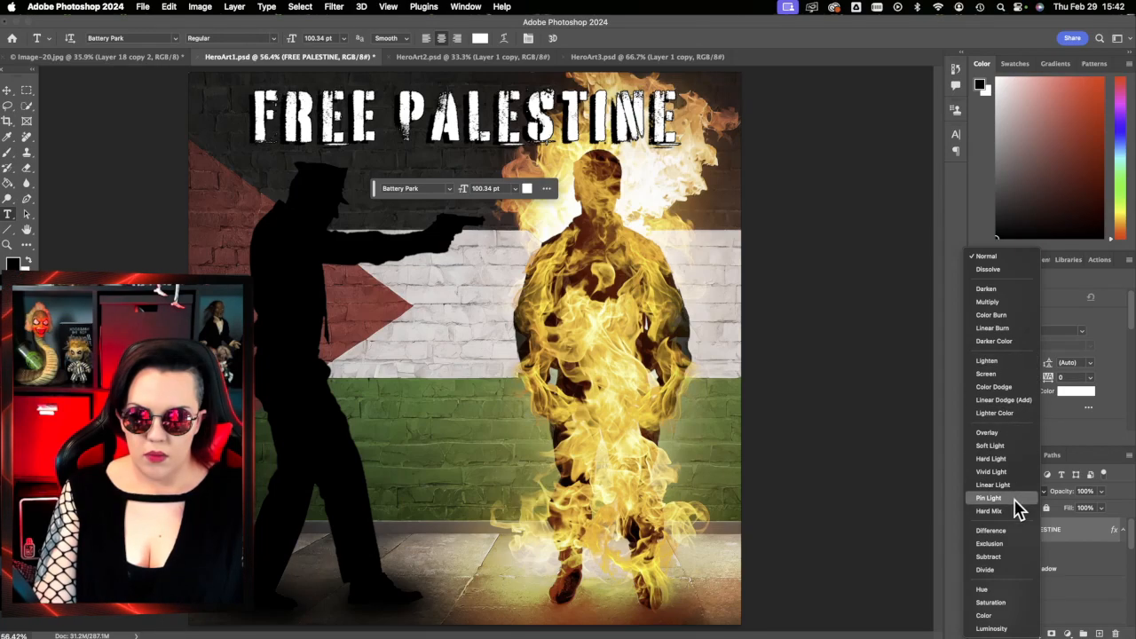
left_click(1018, 452)
left_click_drag(1077, 540, 1098, 633)
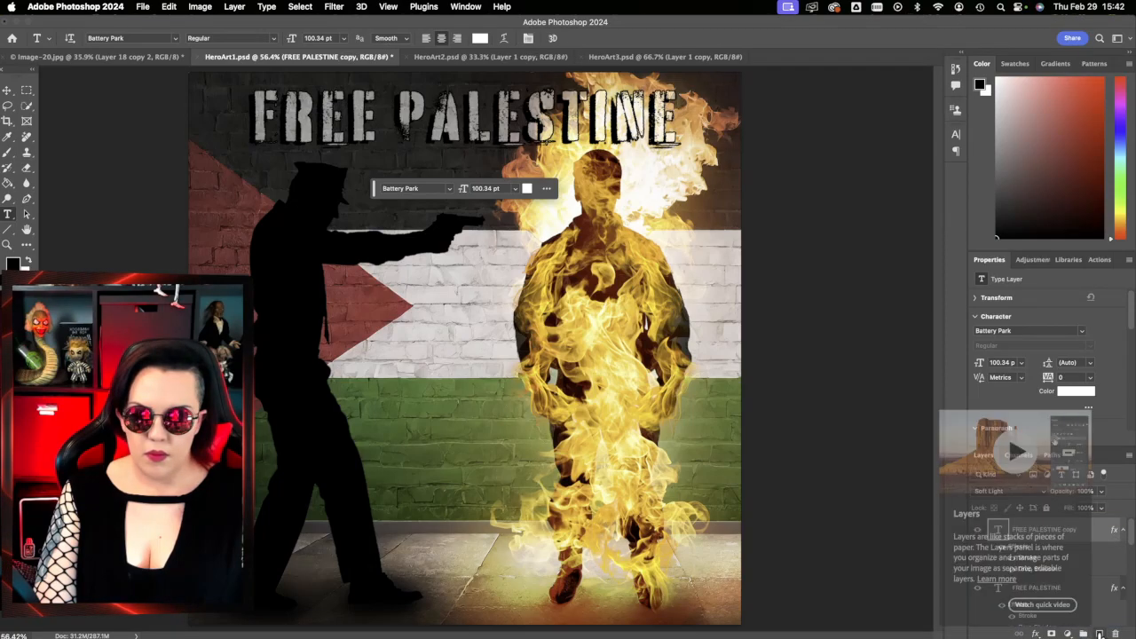
left_click(992, 491)
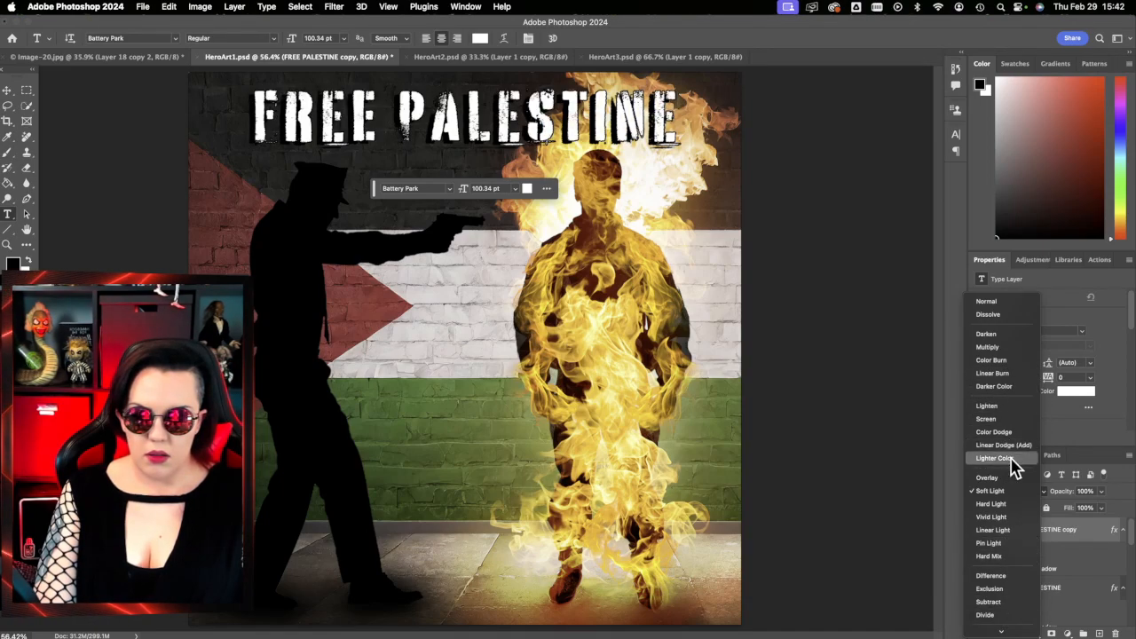
left_click(1074, 525)
left_click_drag(1072, 533, 1116, 633)
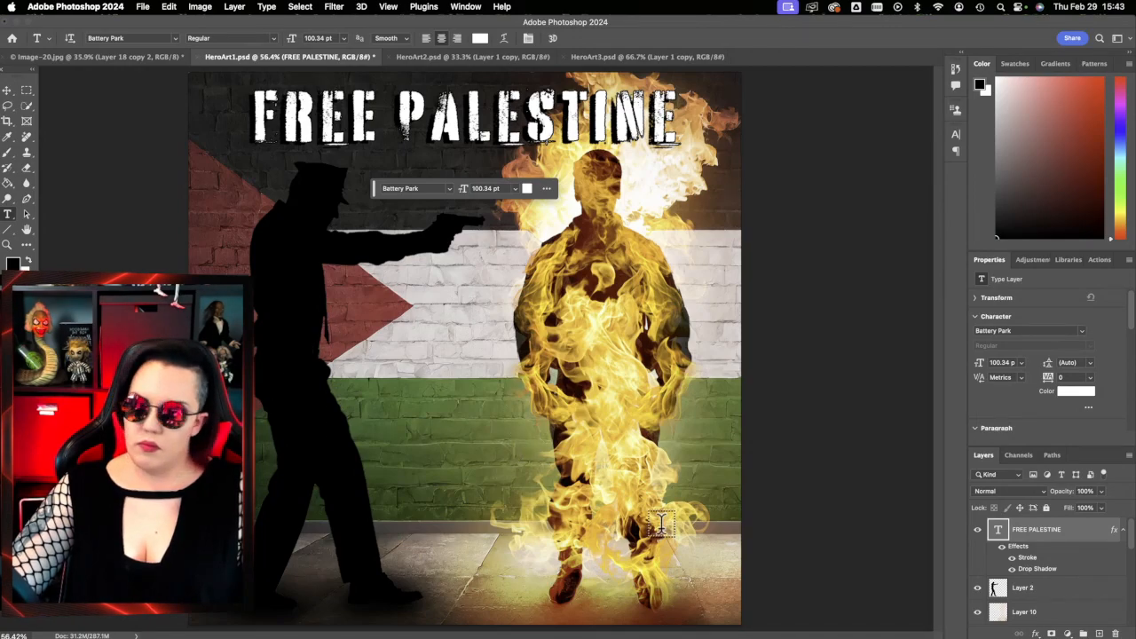
- Examine the enlarged title against the whole composite at smaller and larger magnifications
left_click_drag(373, 188, 783, 202)
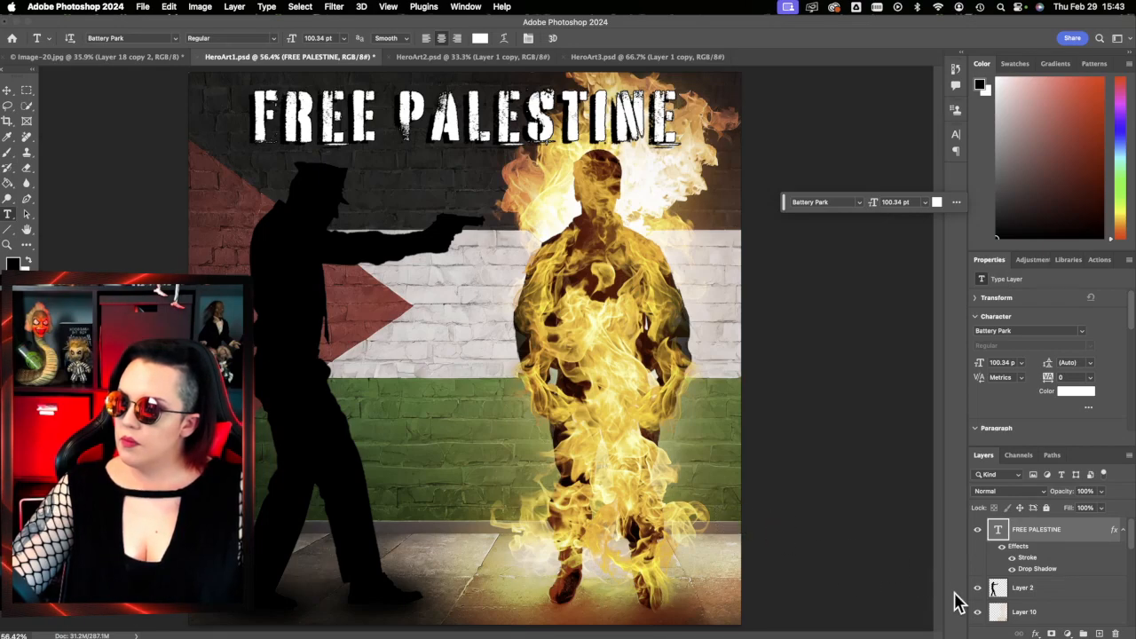
left_click(7, 246)
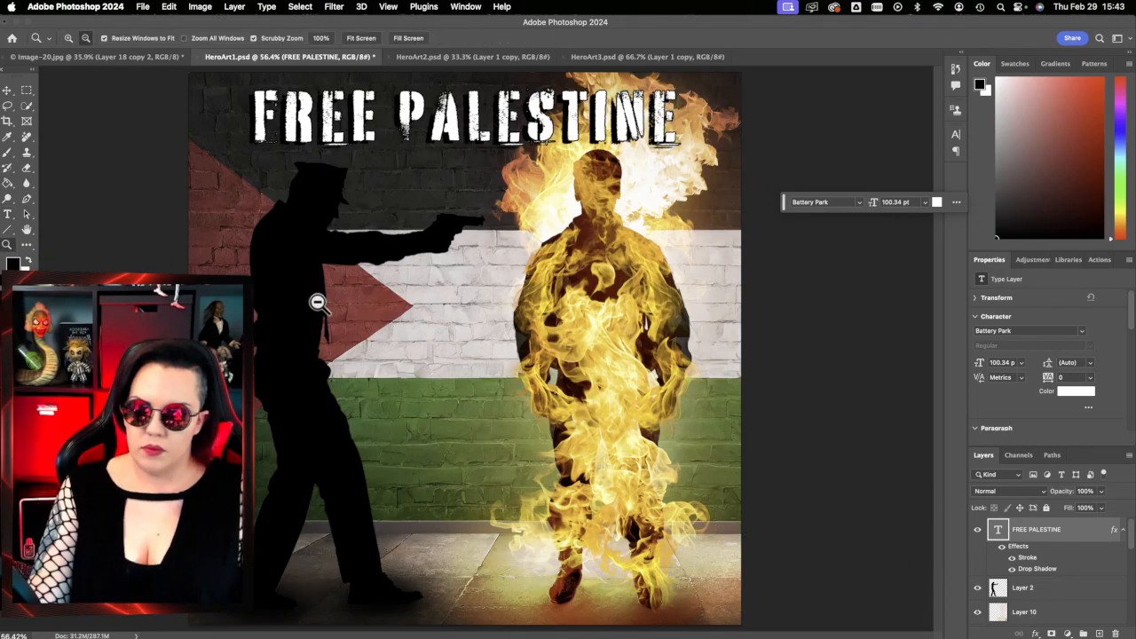
left_click(350, 310, "alt")
left_click(350, 311, "alt")
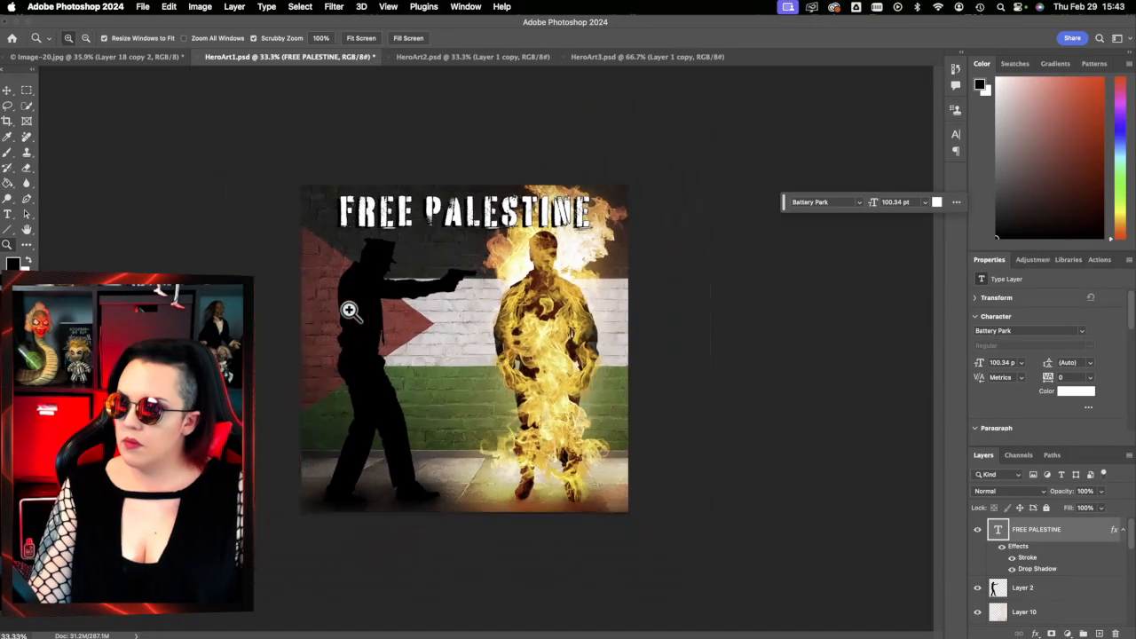
left_click(348, 310)
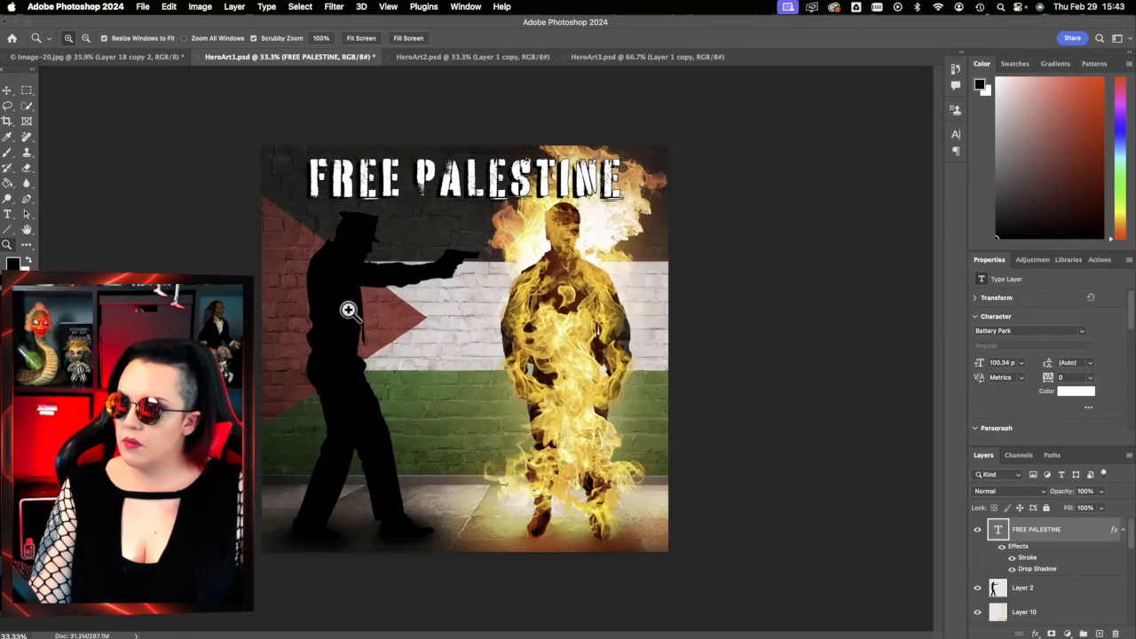
mouse_move(349, 311)
left_mouse_down()
mouse_move(355, 320)
mouse_move(334, 320)
mouse_move(357, 321)
left_mouse_up()
scroll(357, 322, "up", 1)
scroll(356, 321, "right", 3)
scroll(356, 321, "left", 5)
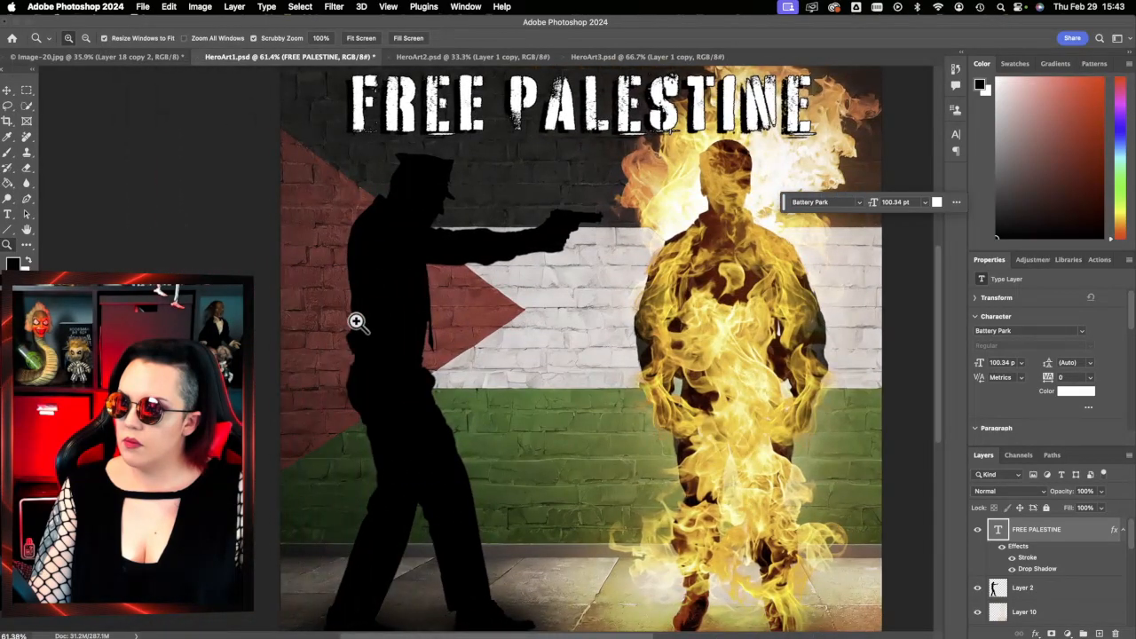
scroll(356, 322, "right", 2)
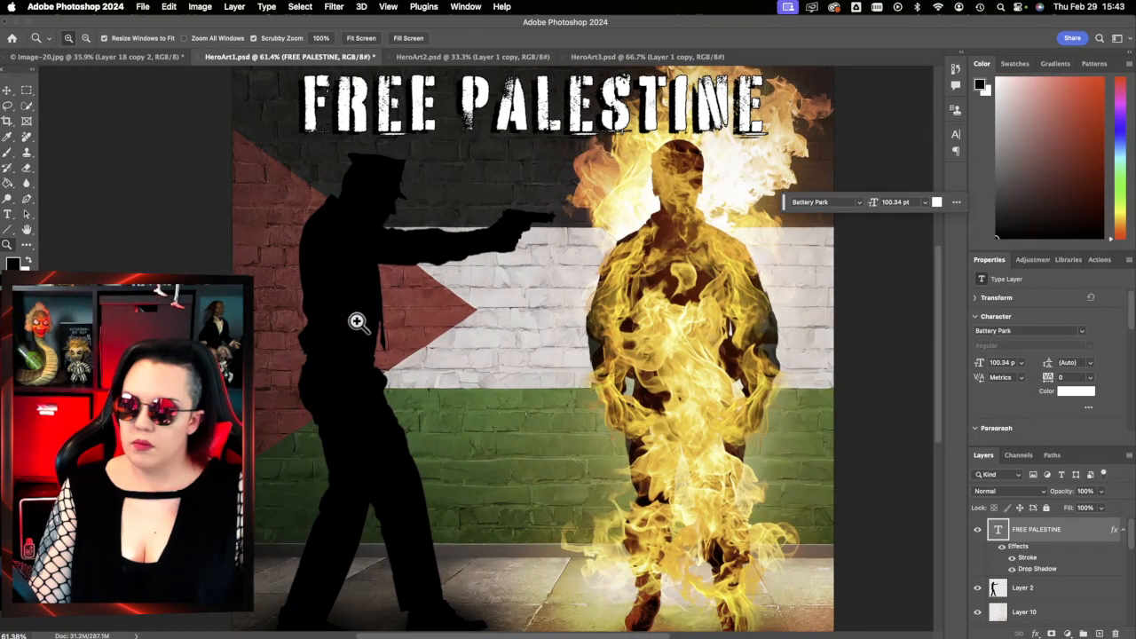
scroll(357, 321, "left", 2)
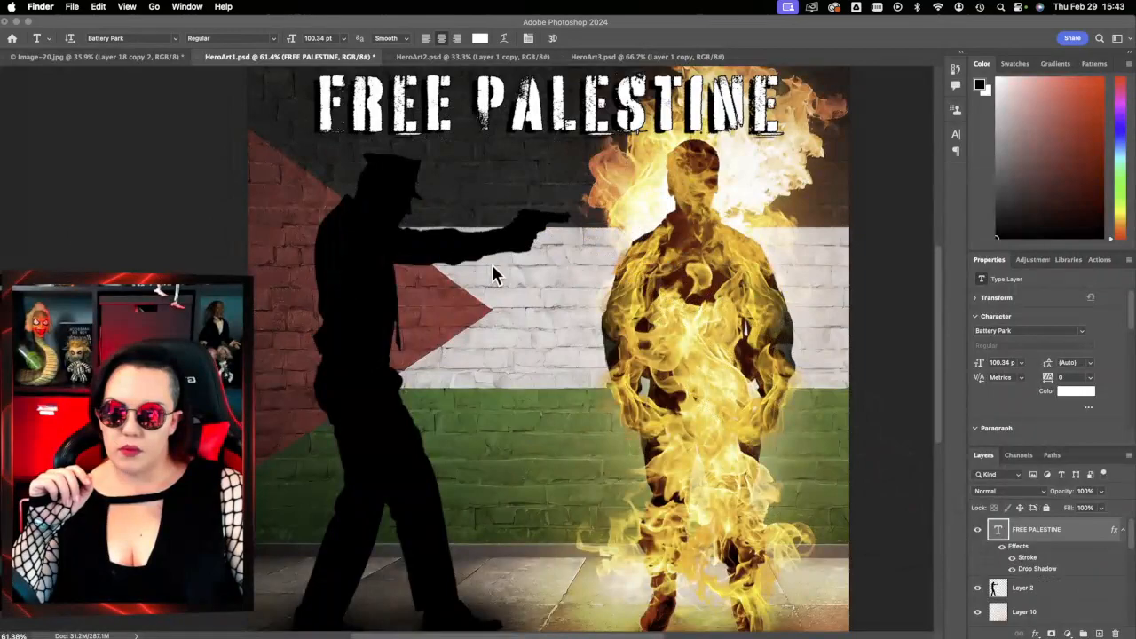
- Add a new text layer across the white stripe and enter the quote start “I WILL NO LONGER BE COMPLICIT IN G
left_click(558, 277)
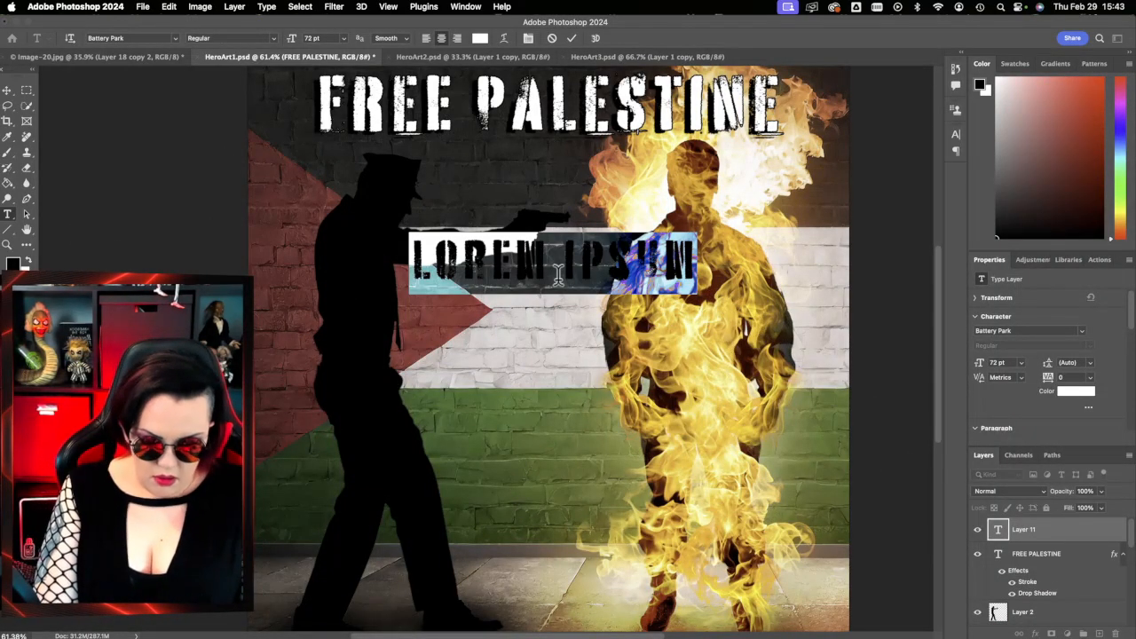
key("BackSpace")
type("\"I")
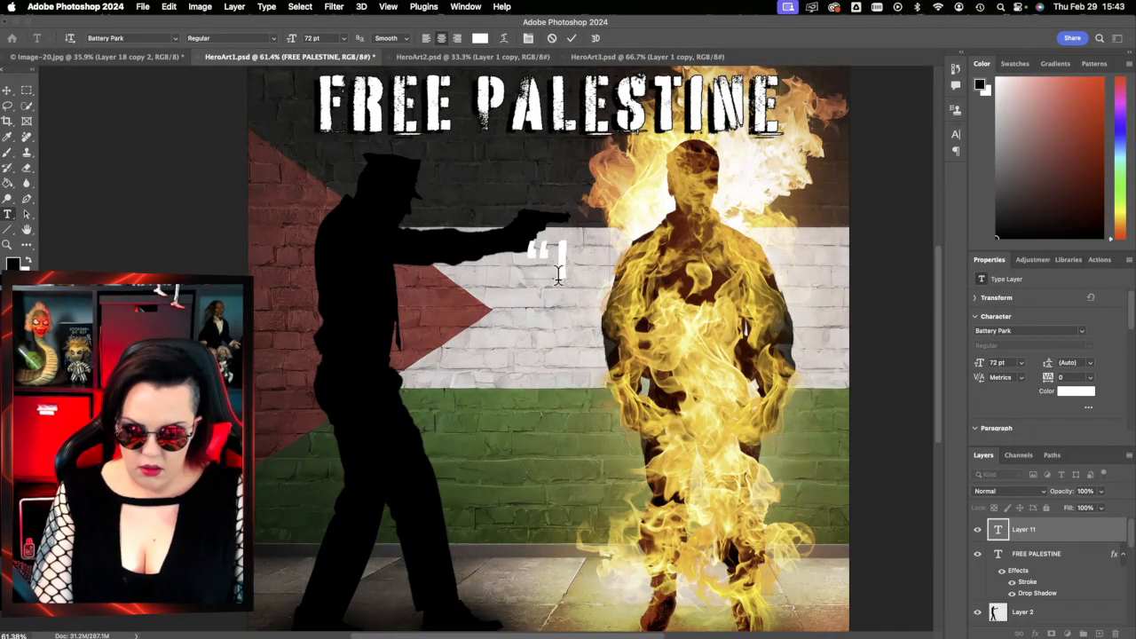
type(" WILL")
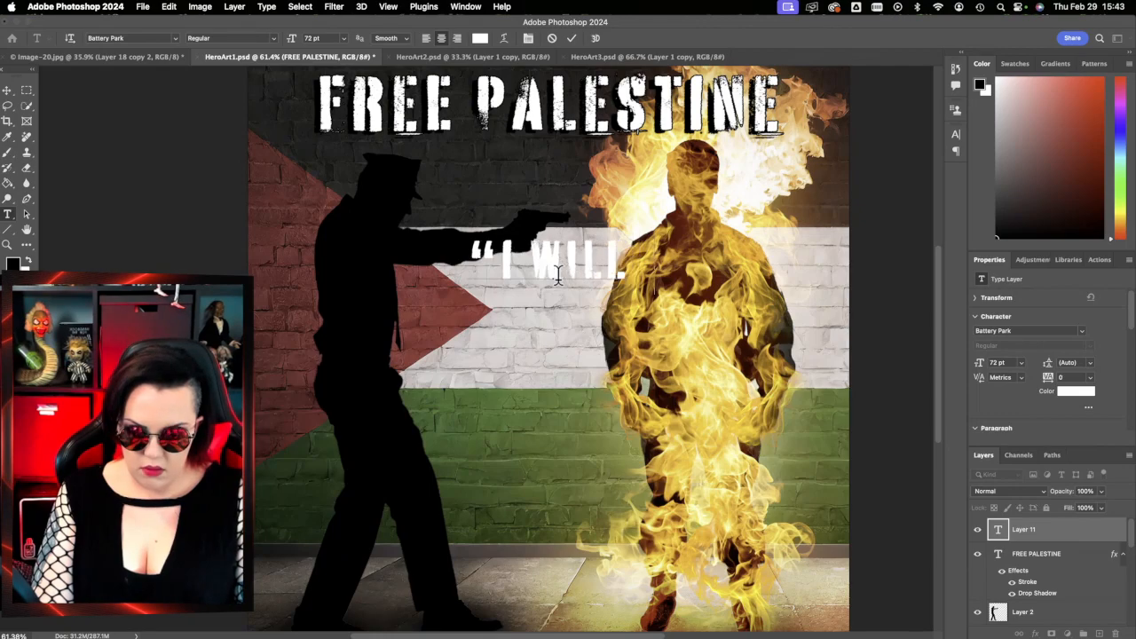
type(" NO LONGER BE COMPLI")
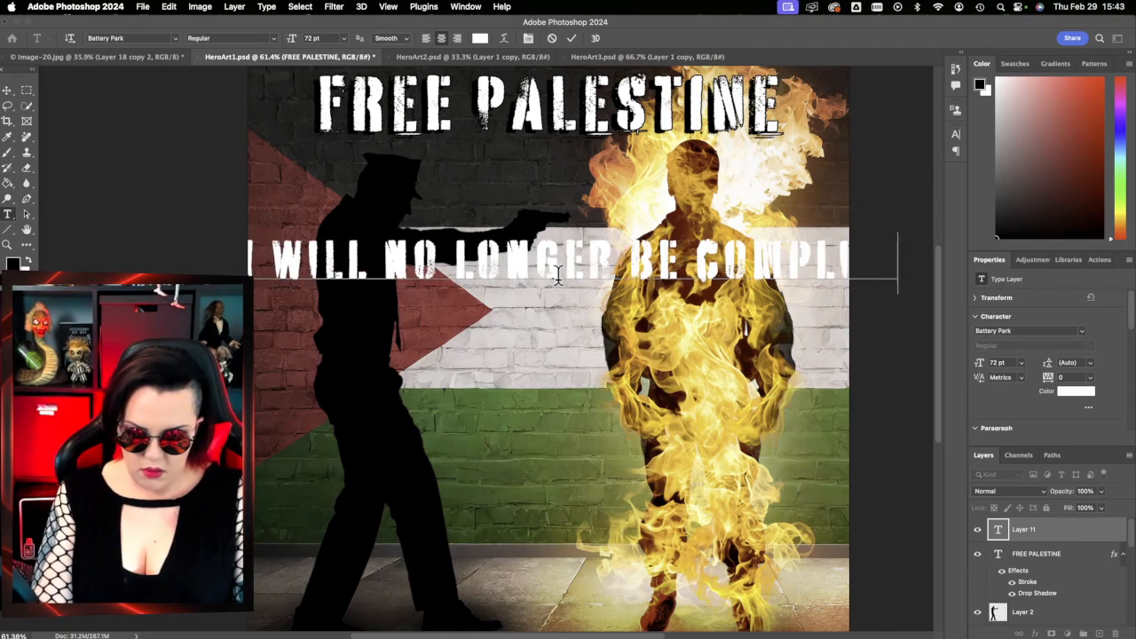
type("CIT IN ")
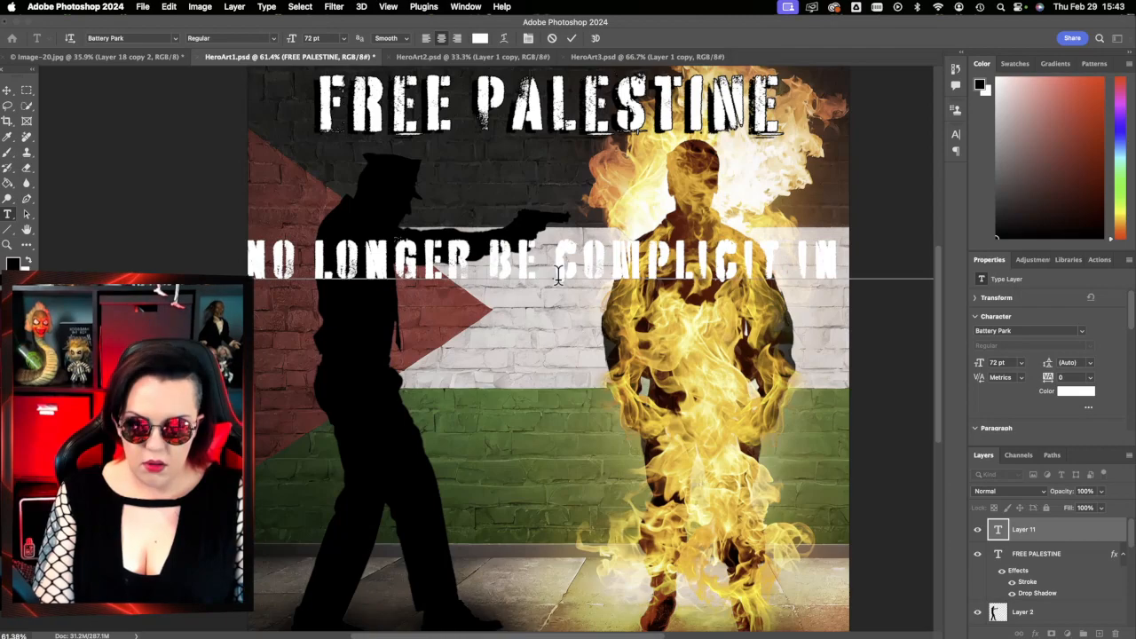
type("G")
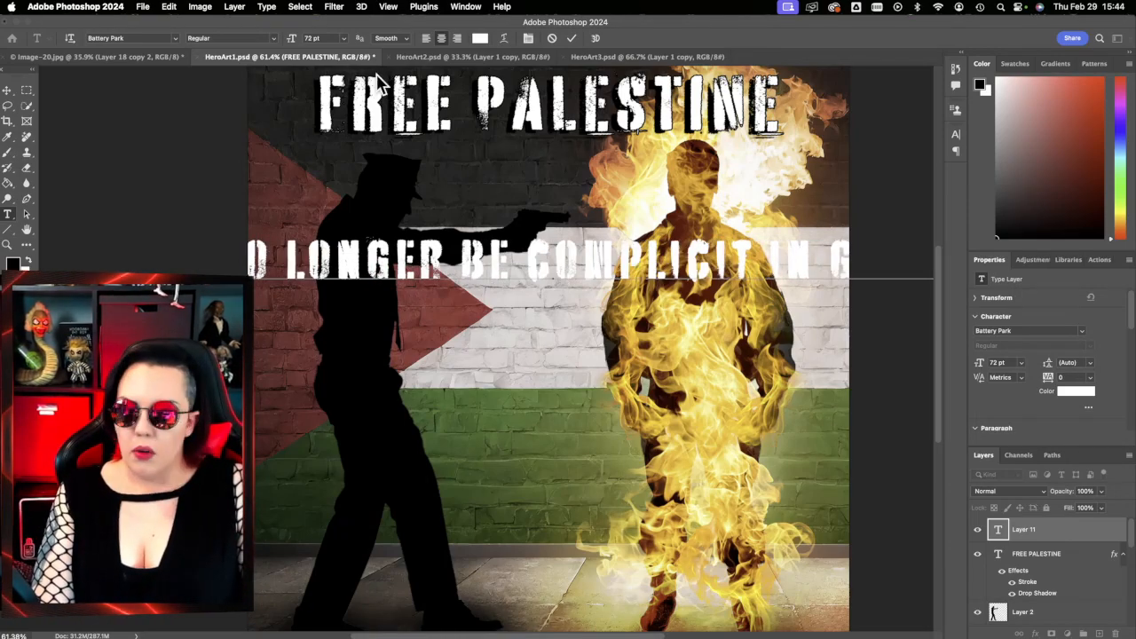
- Select the whole quote text and try it at 60 pt and 36 pt font sizes
key("ctrl+a")
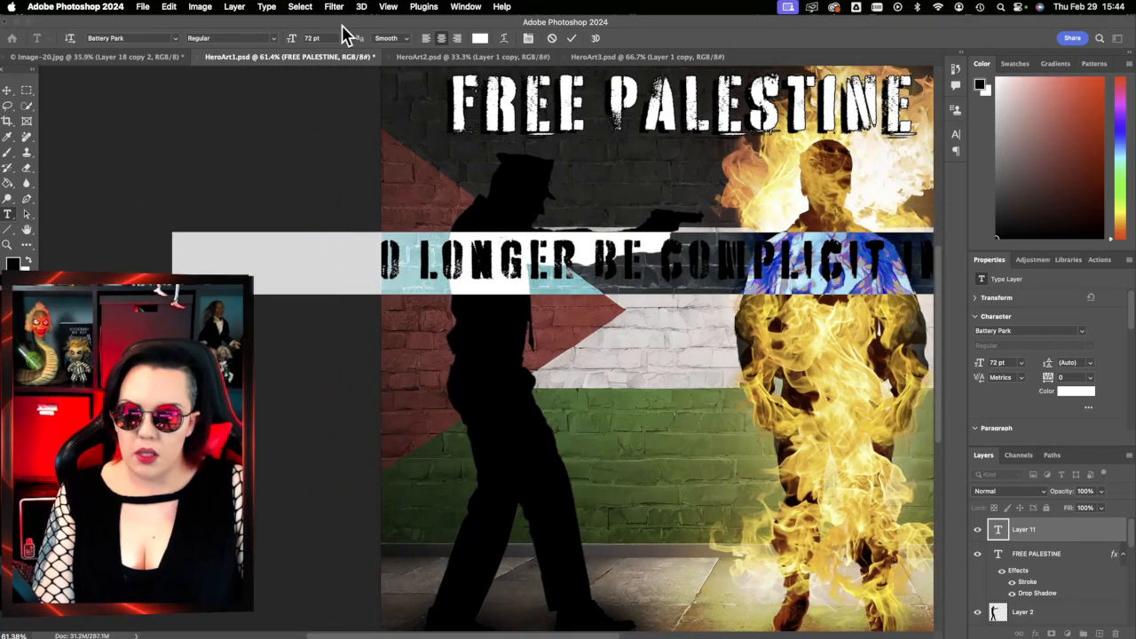
left_click(342, 38)
left_click(323, 191)
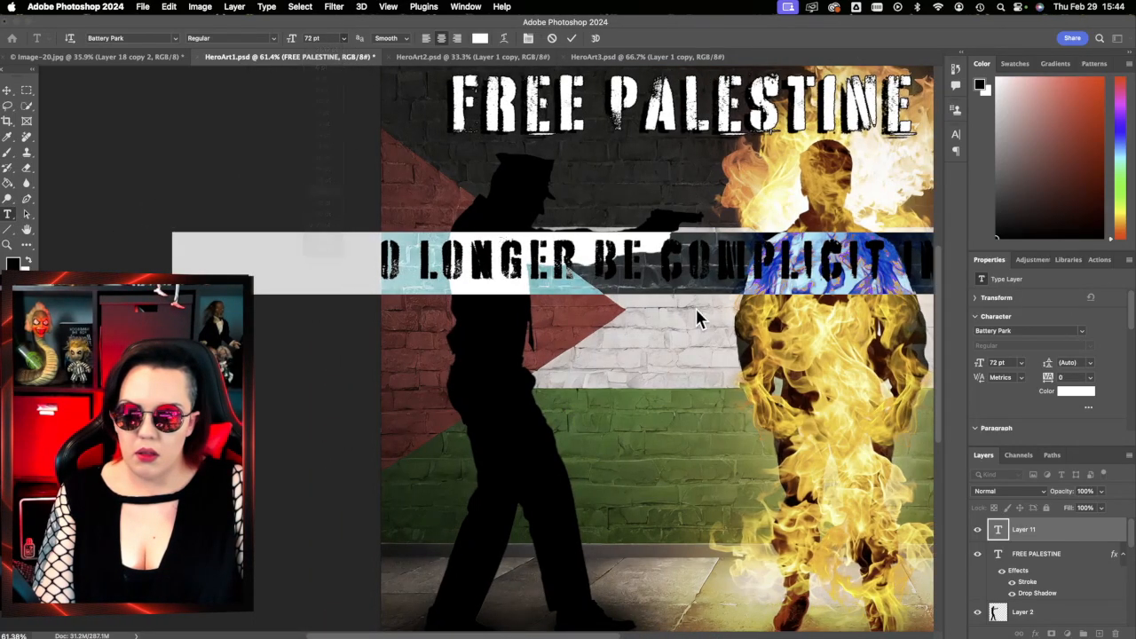
key("ctrl+a")
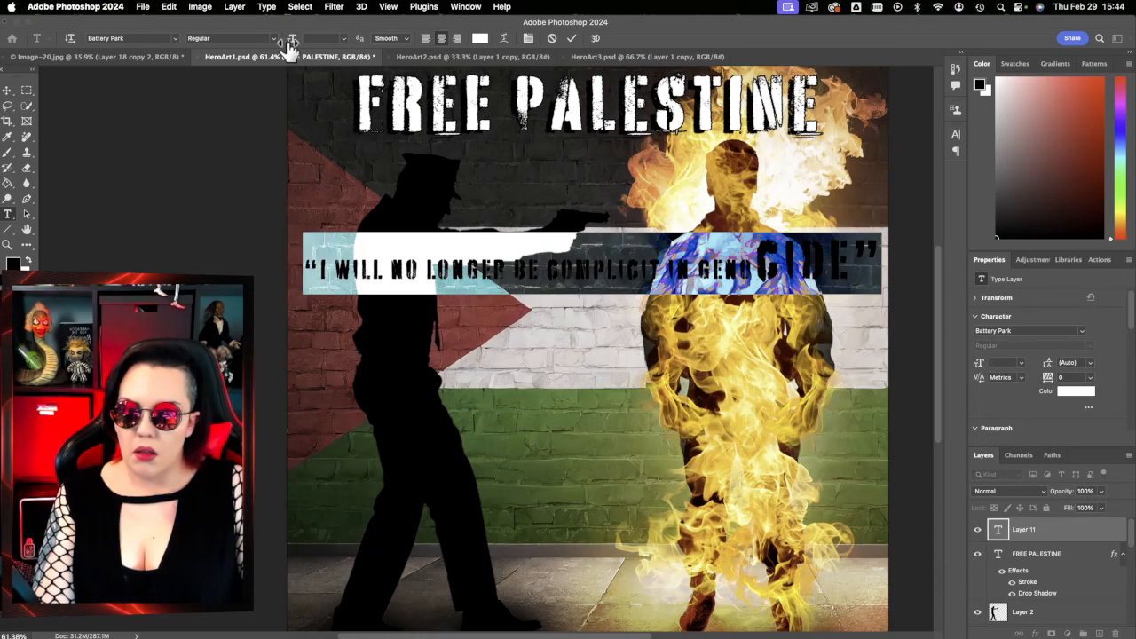
left_click(343, 39)
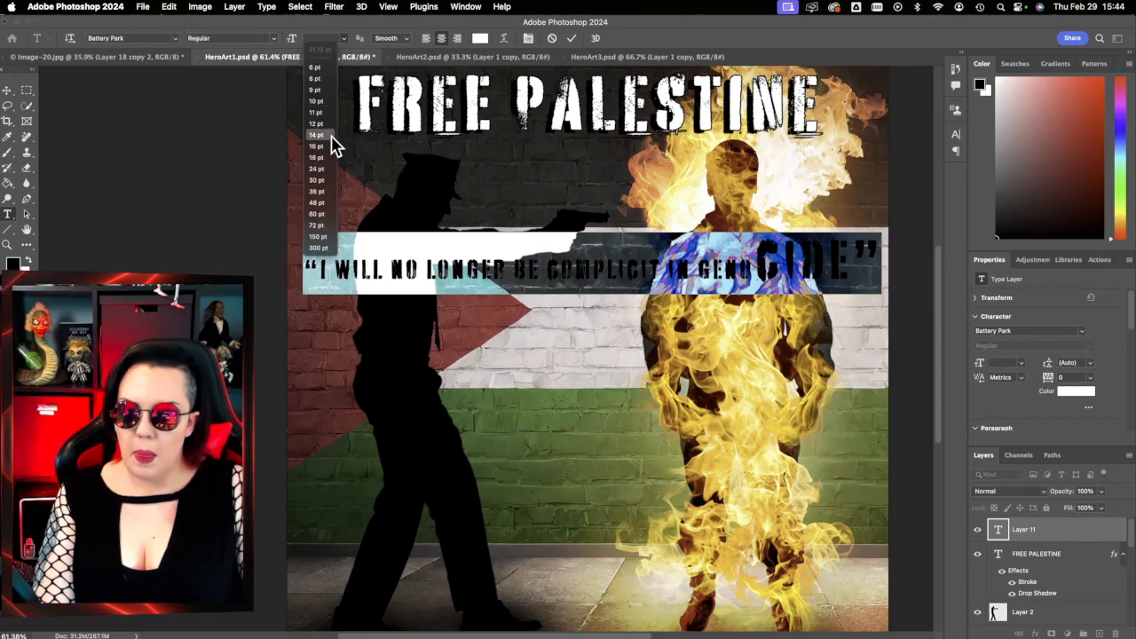
left_click(321, 215)
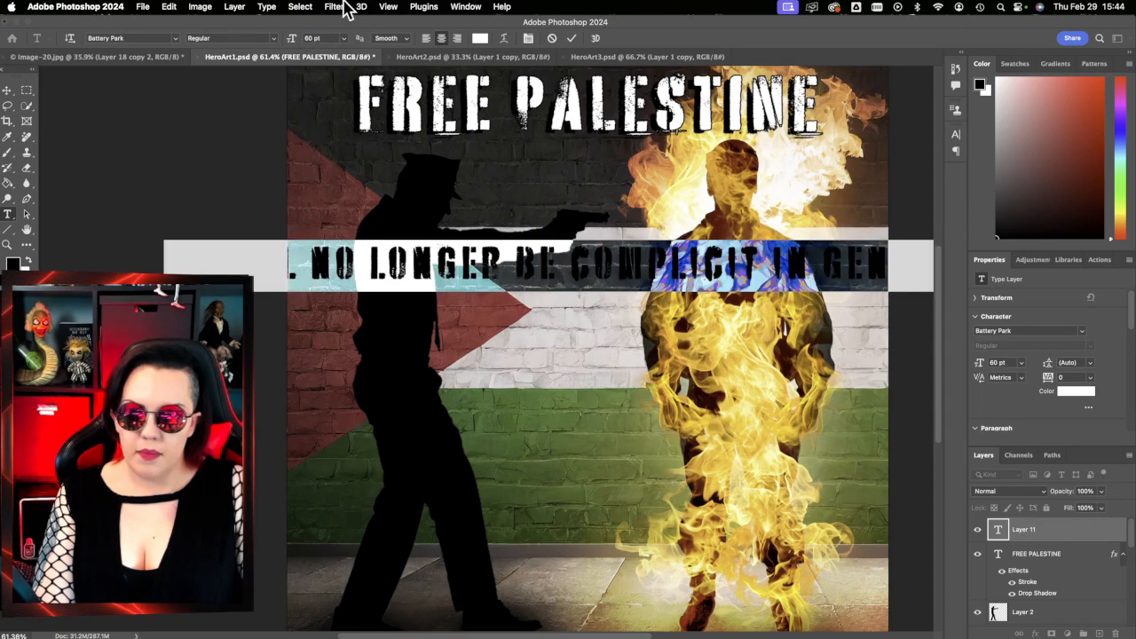
left_click(346, 41)
left_click(339, 189)
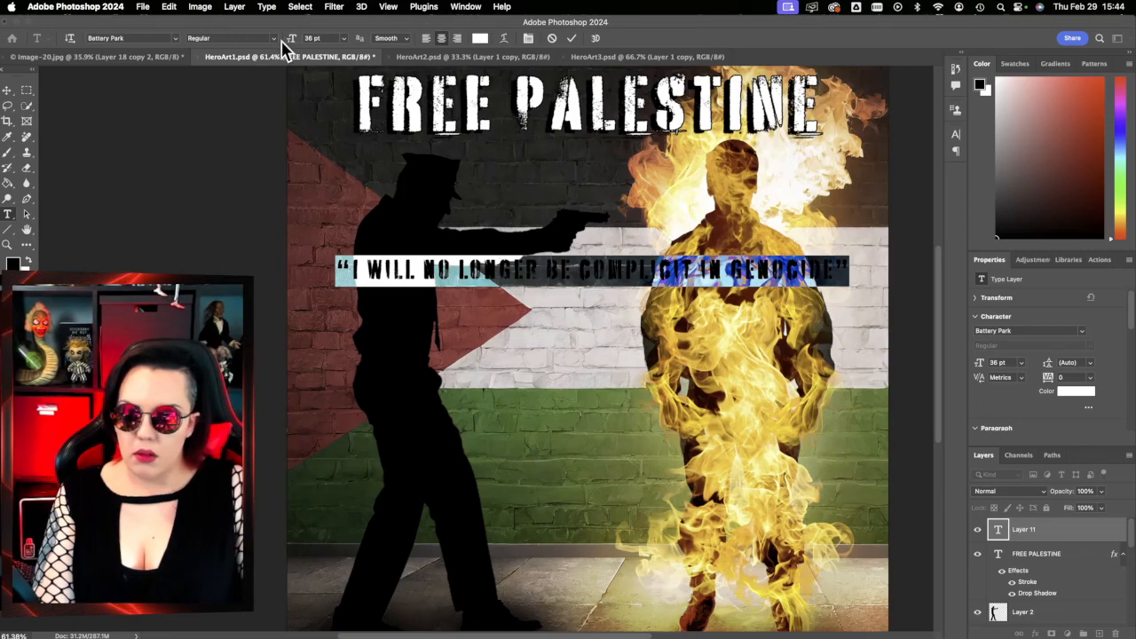
- Set the quote text to 30 pt and move it up onto the lower edge of the FREE PALESTINE title
left_click(346, 39)
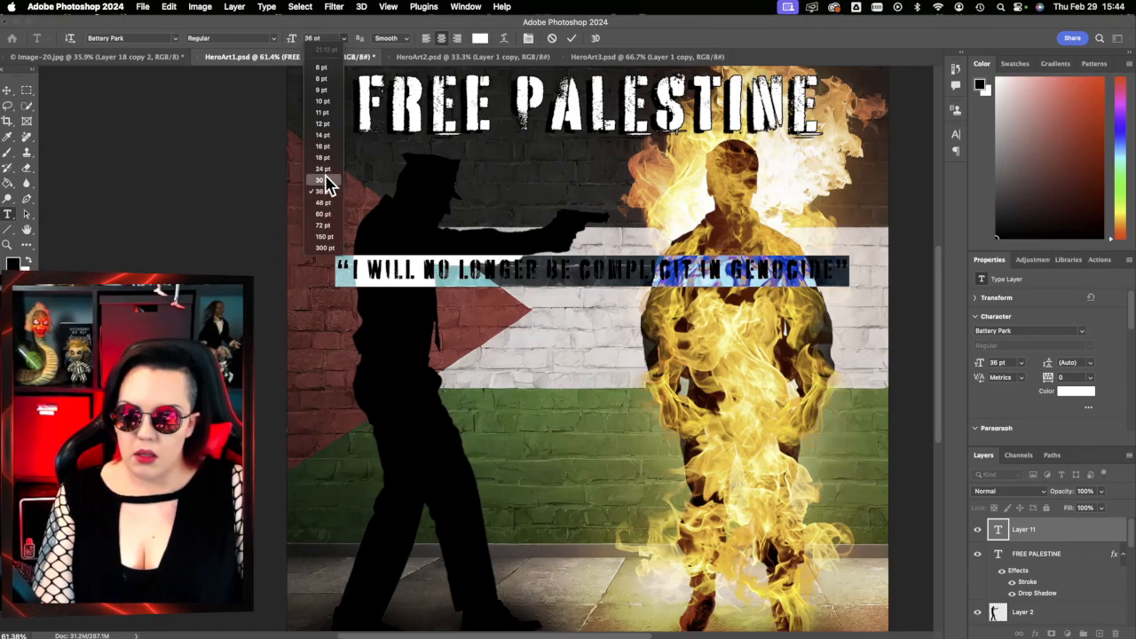
left_click(323, 180)
left_click_drag(691, 302, 690, 151)
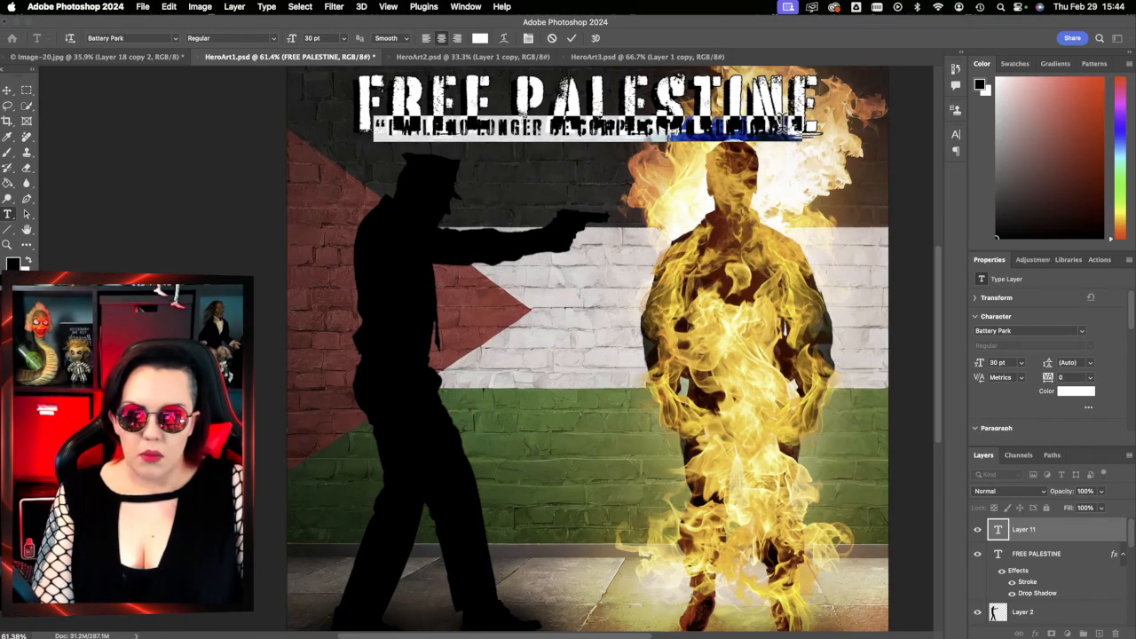
- Try the quote text at 60 pt and 48 pt, then set its font size to 35 pt and commit it
left_click(344, 38)
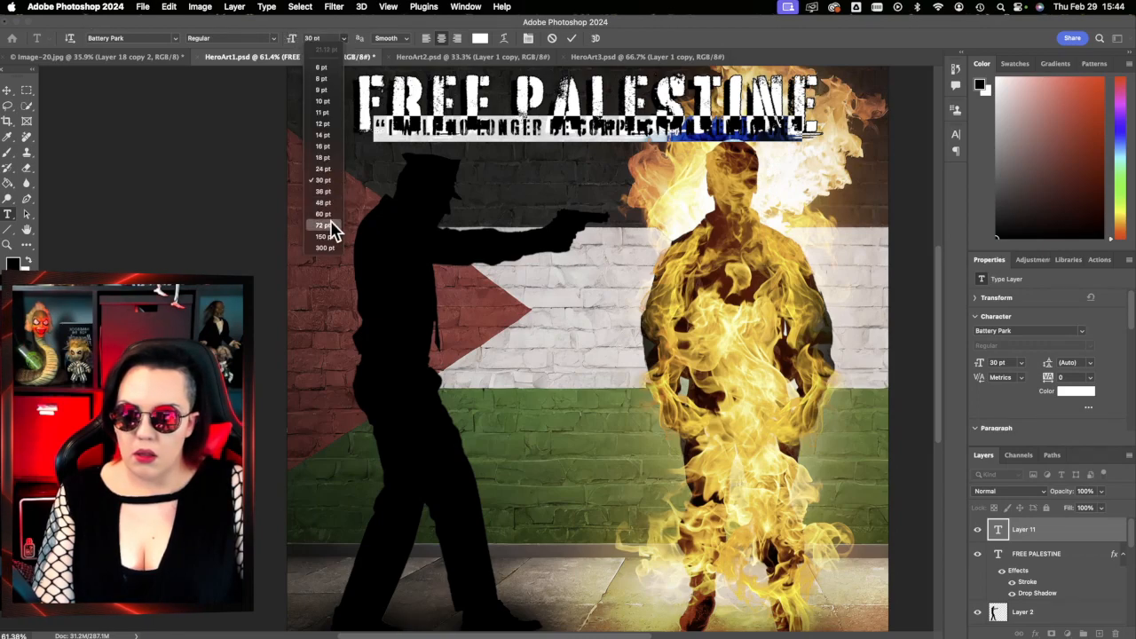
left_click(324, 214)
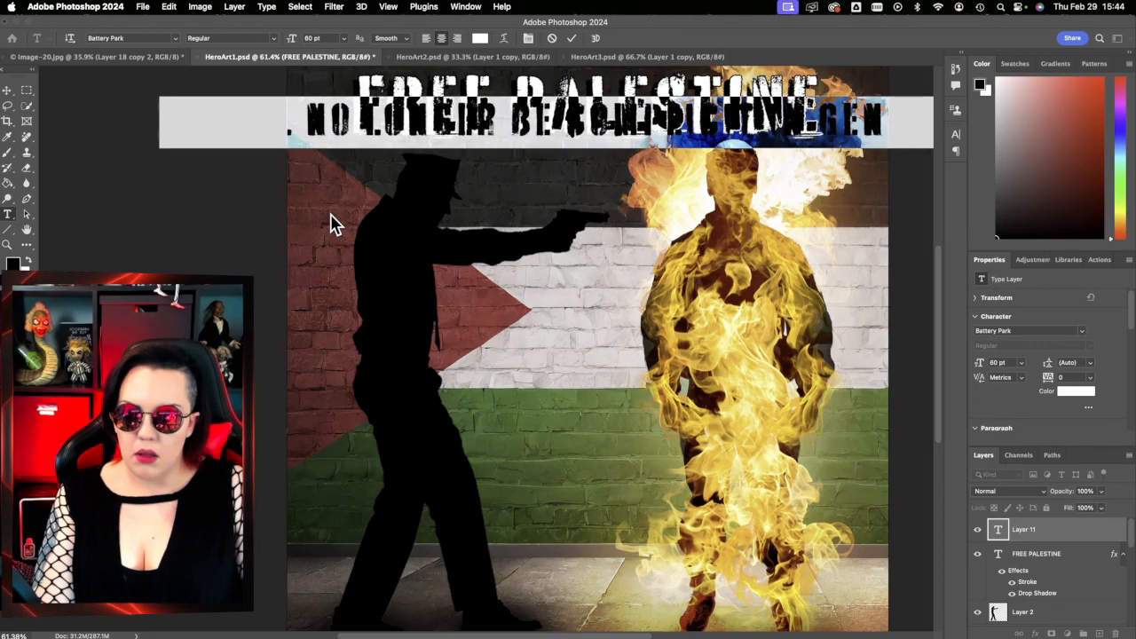
left_click(345, 39)
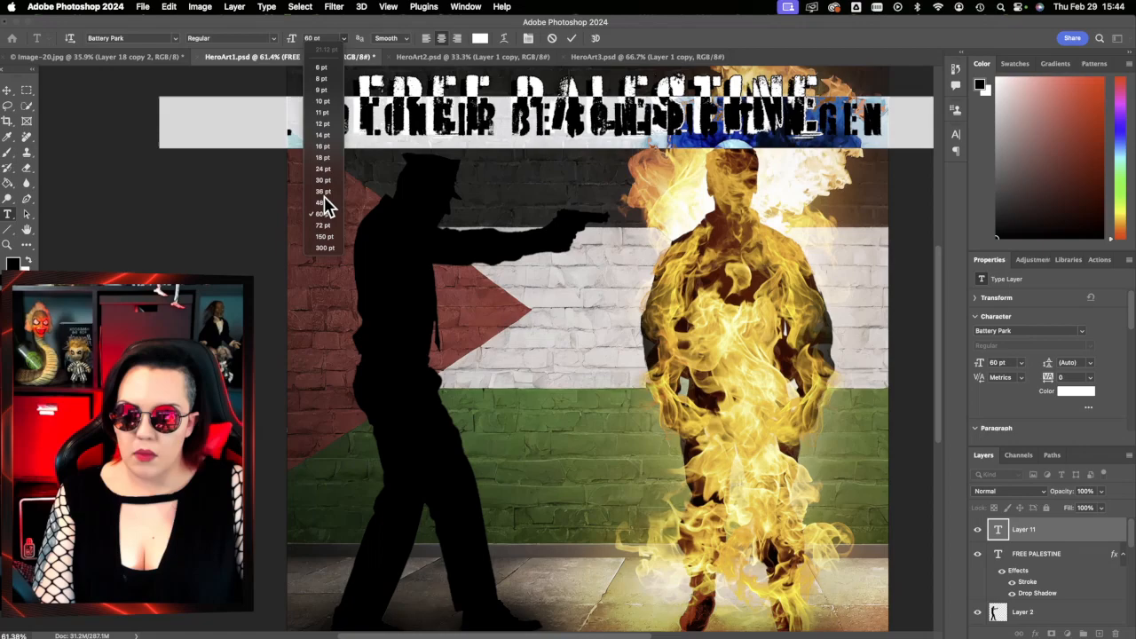
left_click(324, 202)
left_click(284, 38)
type("35")
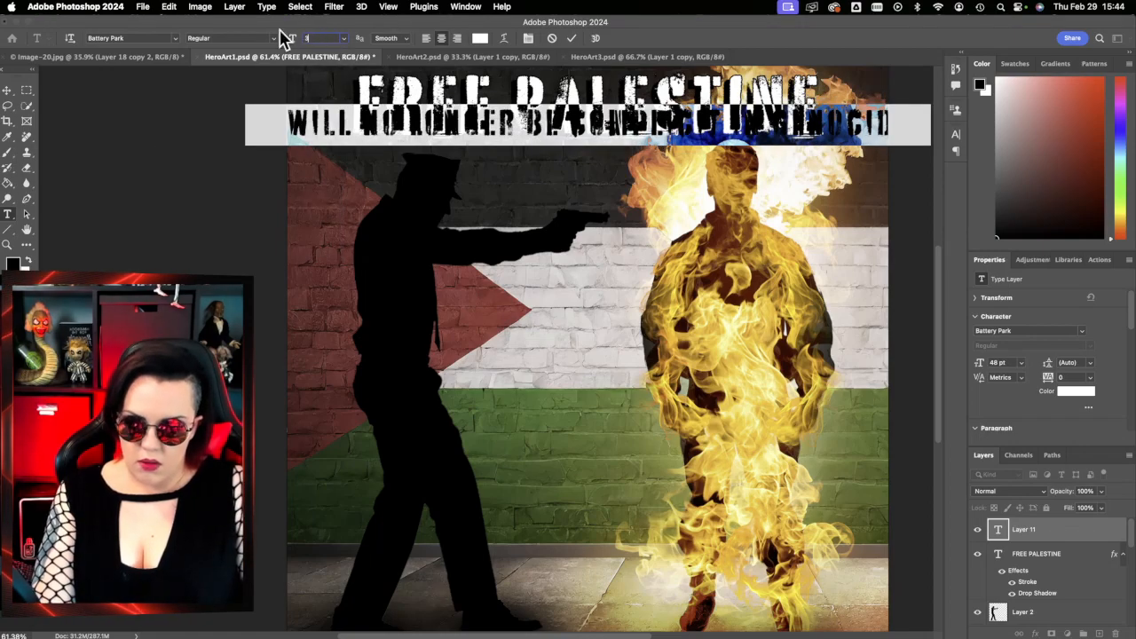
key("Return")
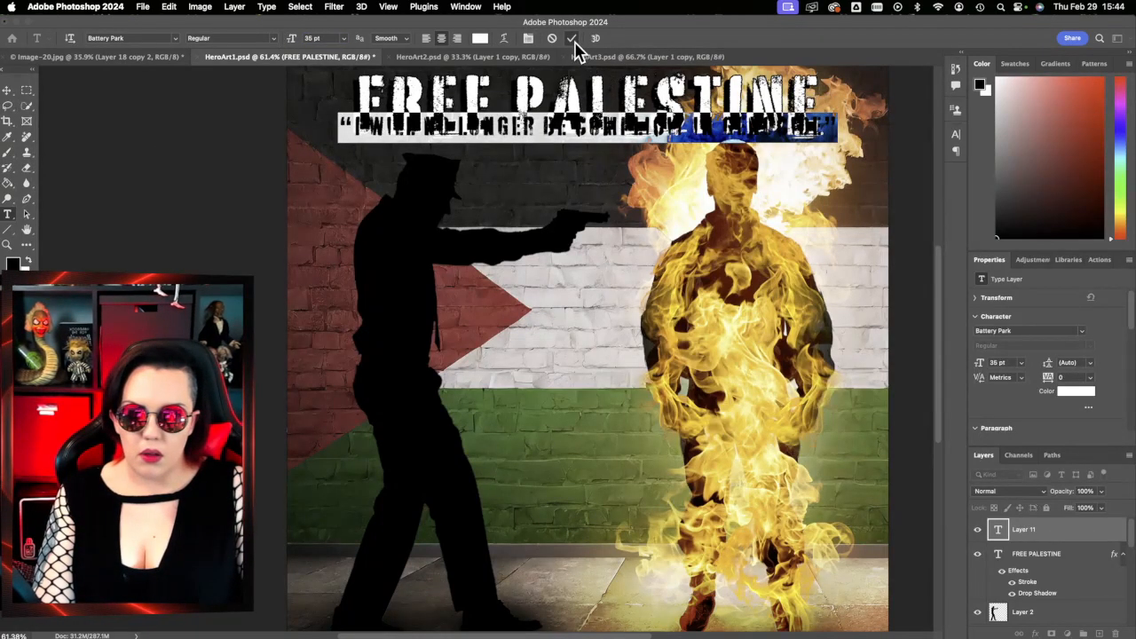
left_click(571, 38)
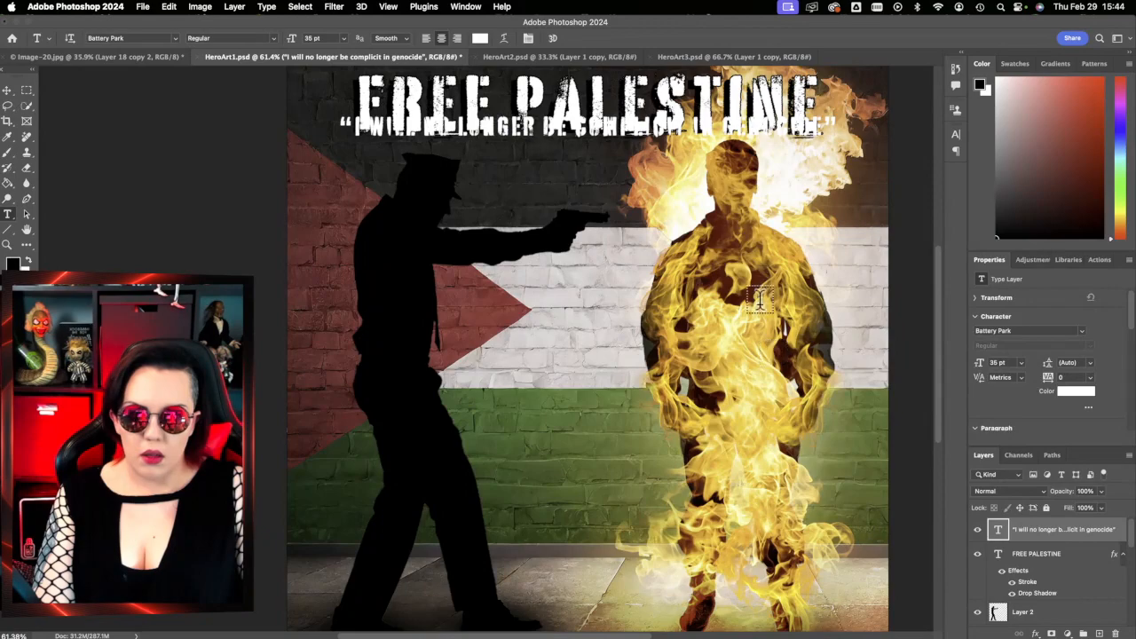
- Apply the black Stroke and Drop Shadow effects to the quote layer and collapse the effect lists of both text layers
double_click(1083, 534)
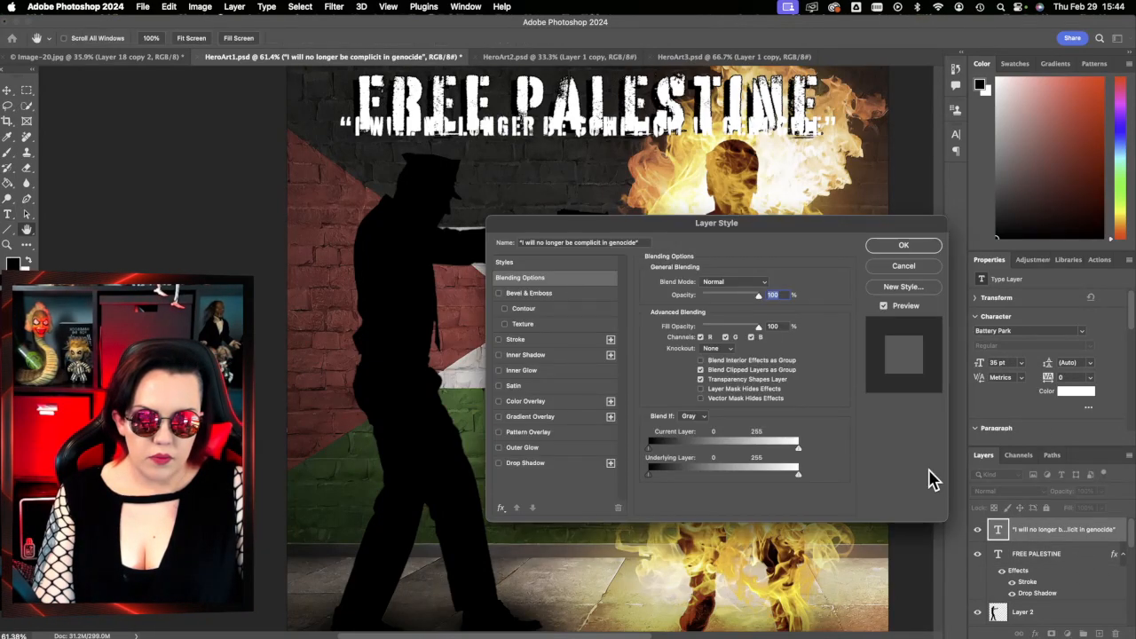
left_click(532, 339)
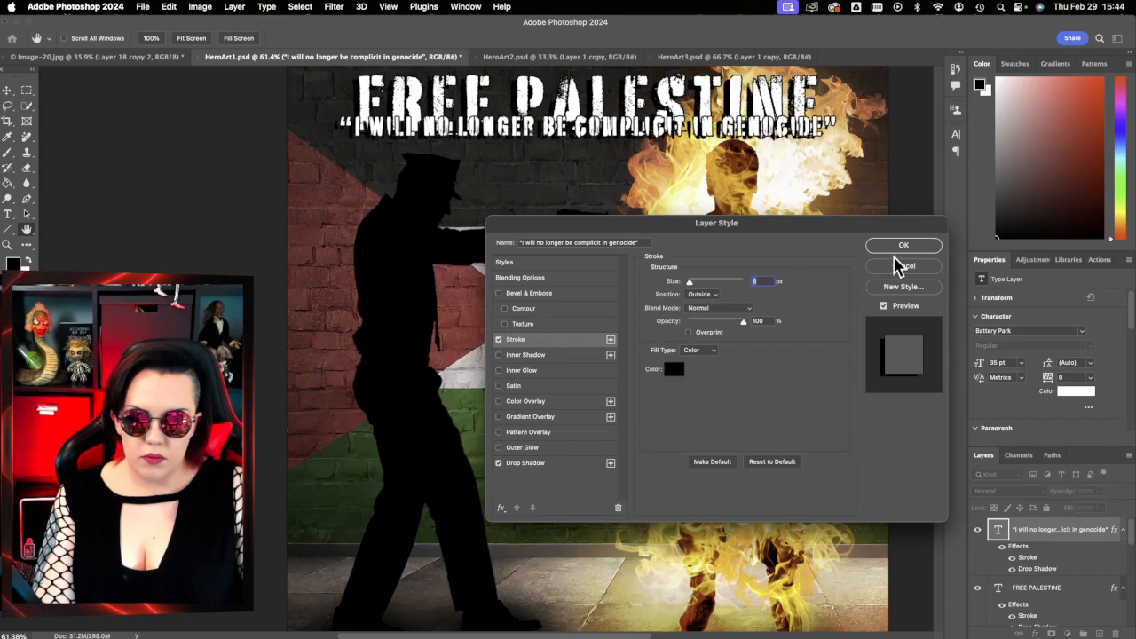
left_click(905, 249)
left_click(1122, 530)
left_click(1122, 553)
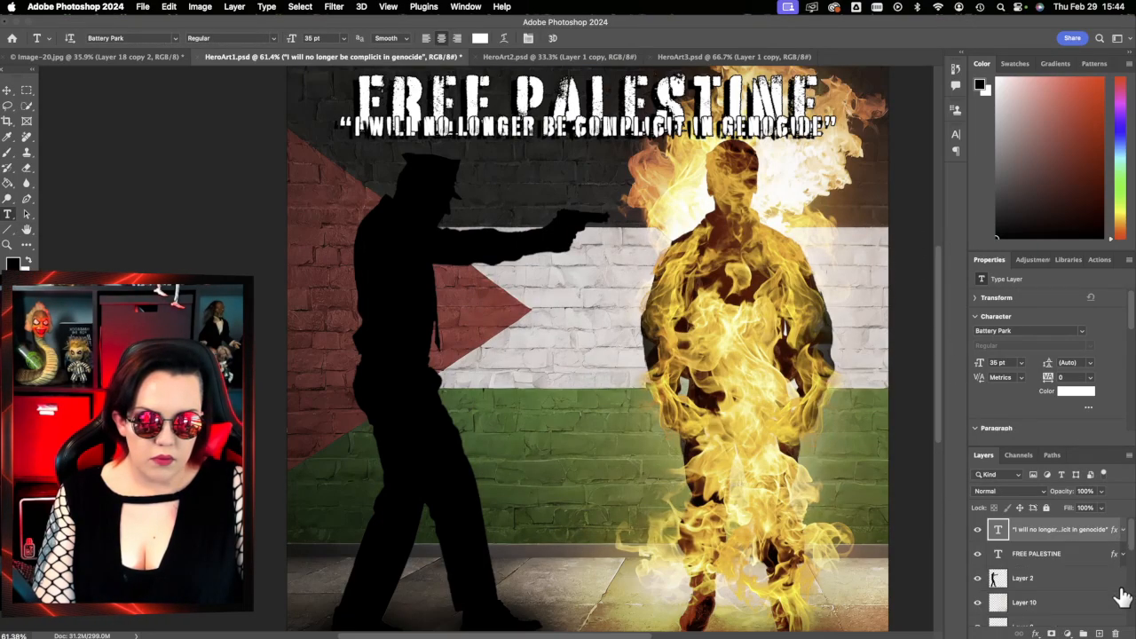
- Move the FREE PALESTINE title to the bottom of the artwork and raise the quote line slightly on the dark stripe
left_click(1039, 557)
key("super+t")
left_click_drag(652, 98, 656, 582)
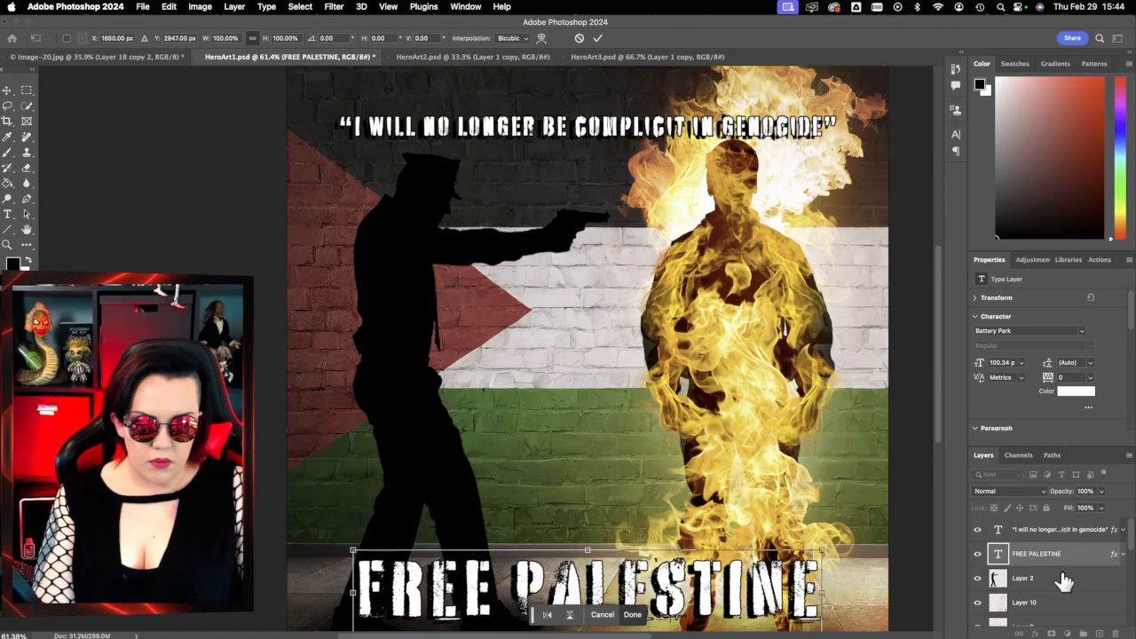
left_click(1055, 530)
left_click_drag(686, 132, 684, 111)
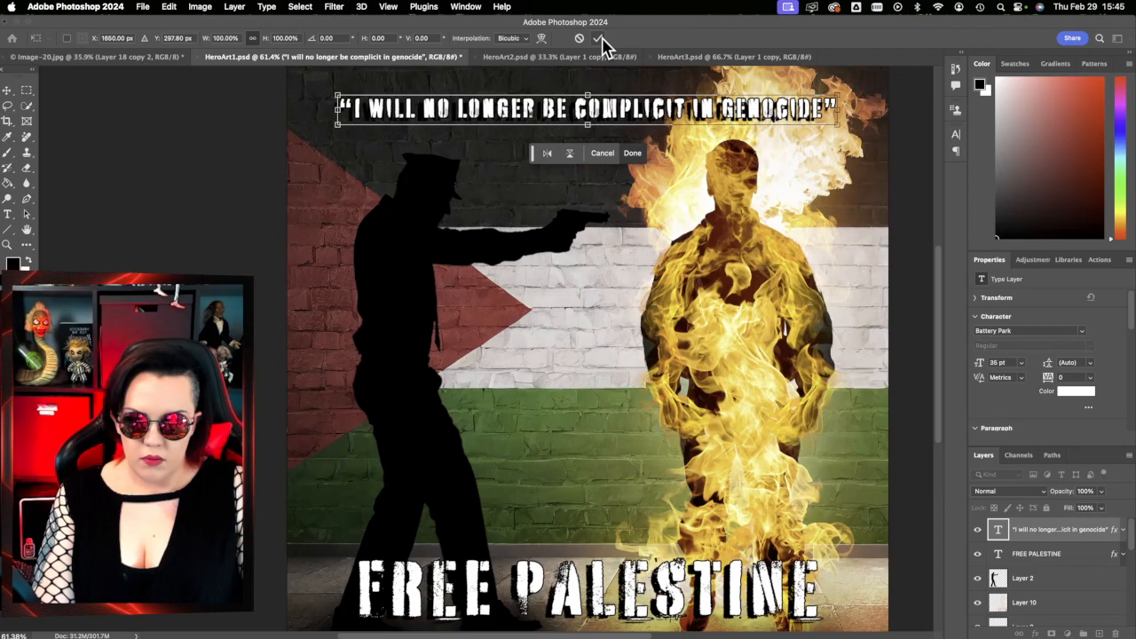
left_click(598, 38)
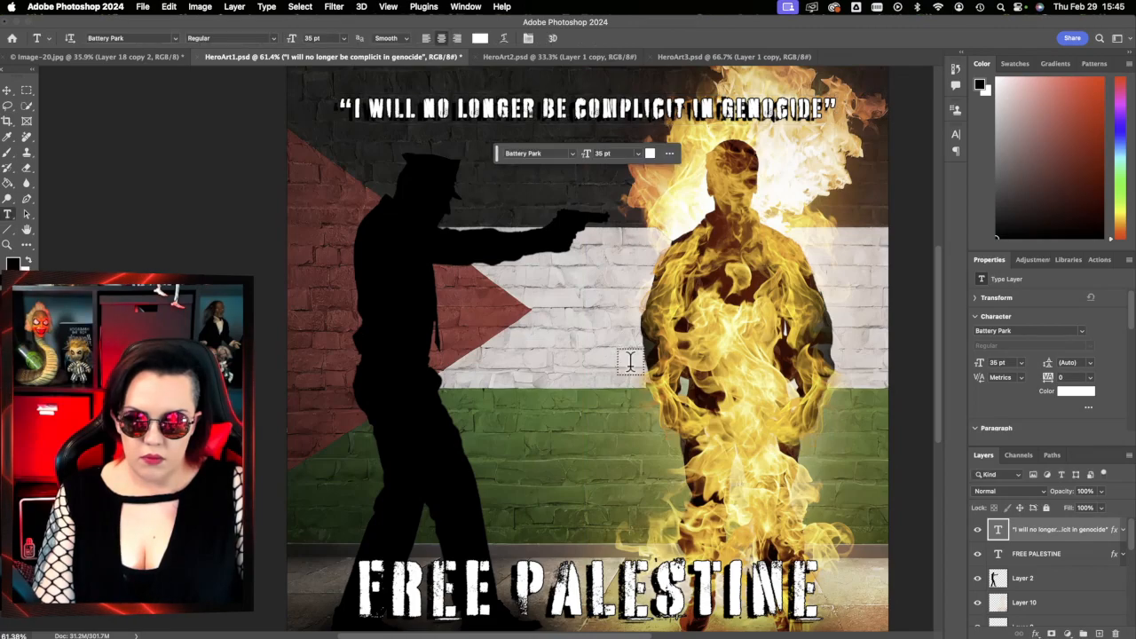
- Set the font size of the whole quote line to 40 pt
scroll(629, 361, "up", 3)
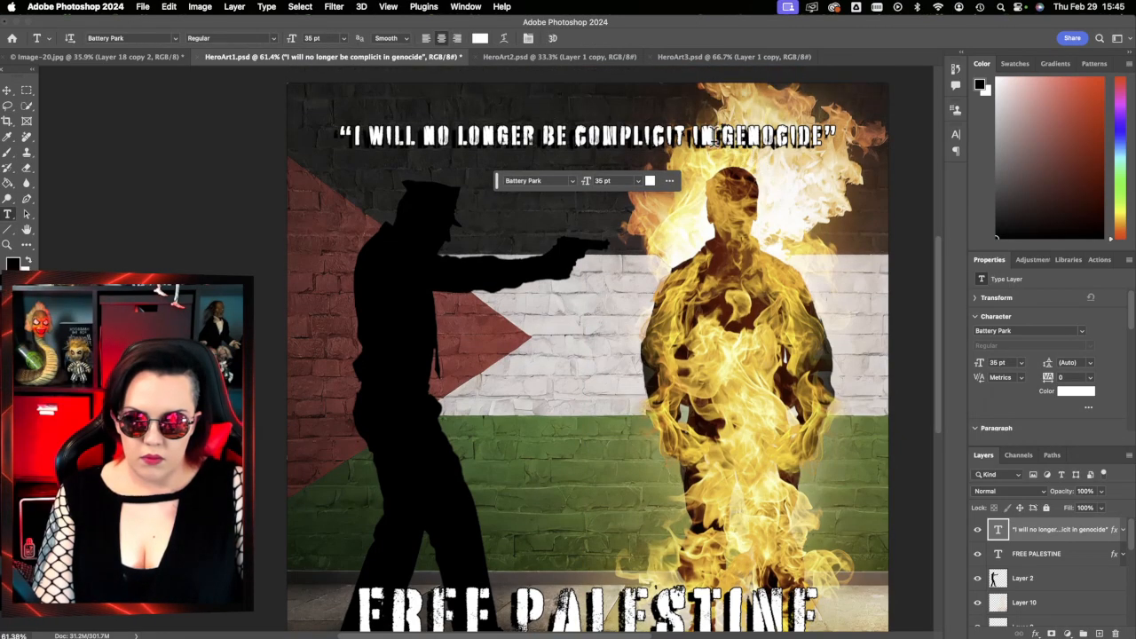
left_click(829, 133)
left_click_drag(834, 133, 234, 129)
left_click(334, 39)
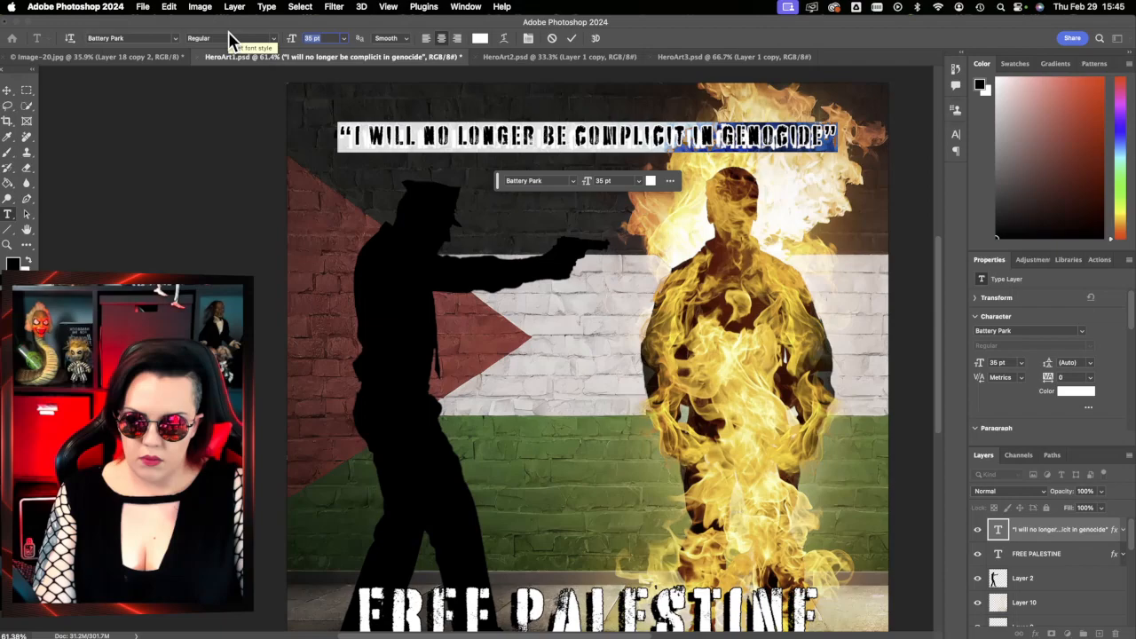
type("401")
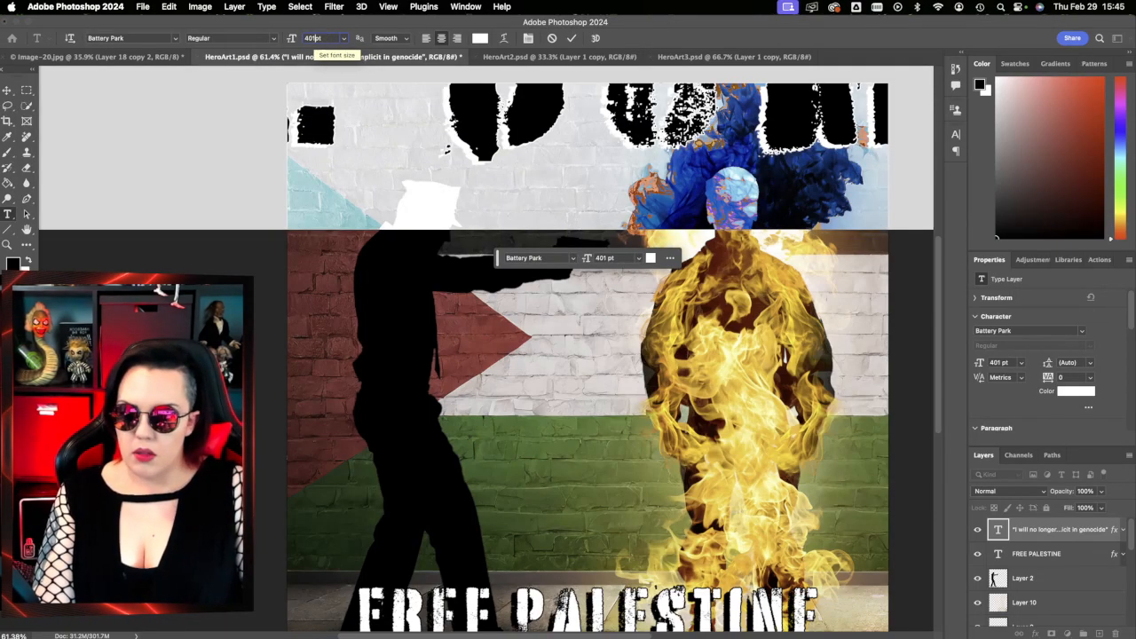
key("BackSpace")
key("Return")
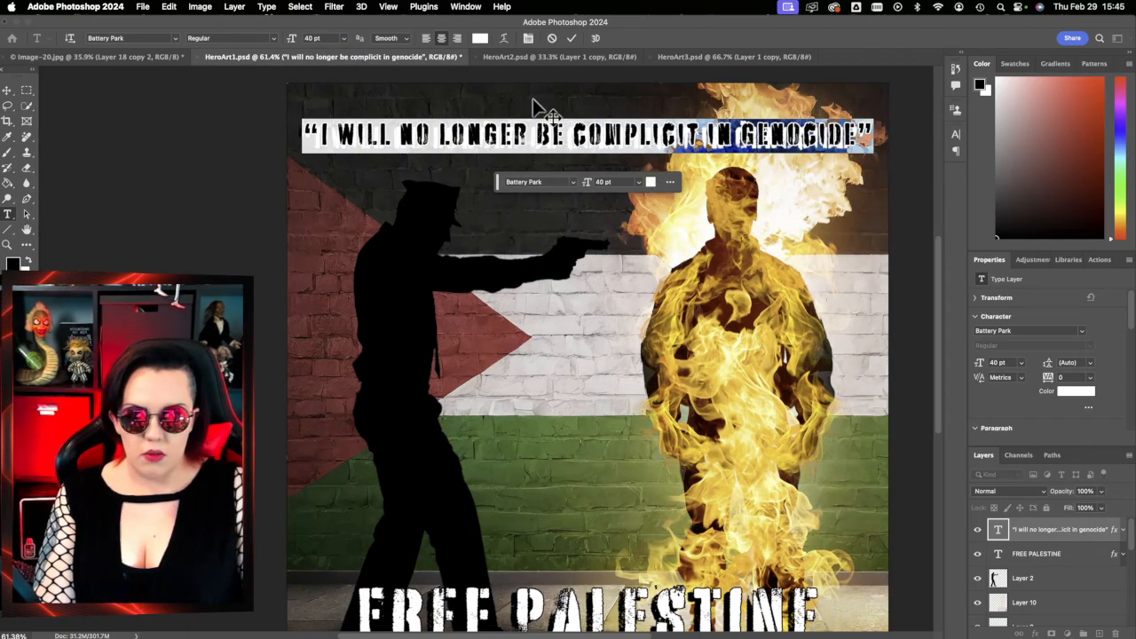
- Fine-tune the quote line's vertical position near the artwork's top edge, keeping it horizontally centred, and commit the placement
left_click_drag(729, 174, 730, 169)
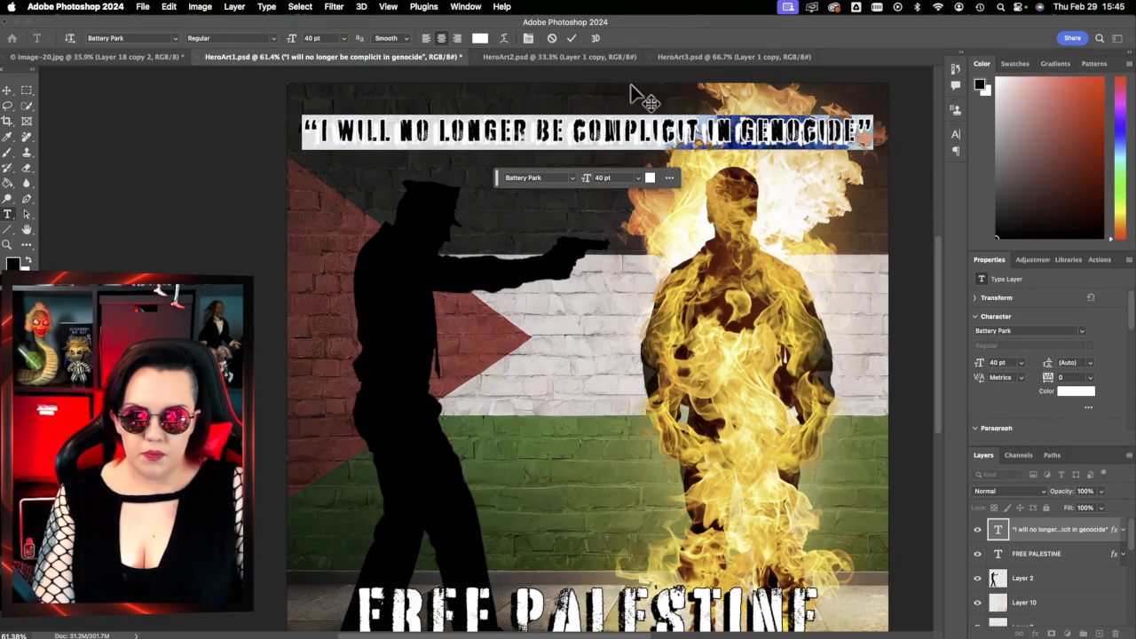
key("super+t")
left_click_drag(662, 132, 666, 138)
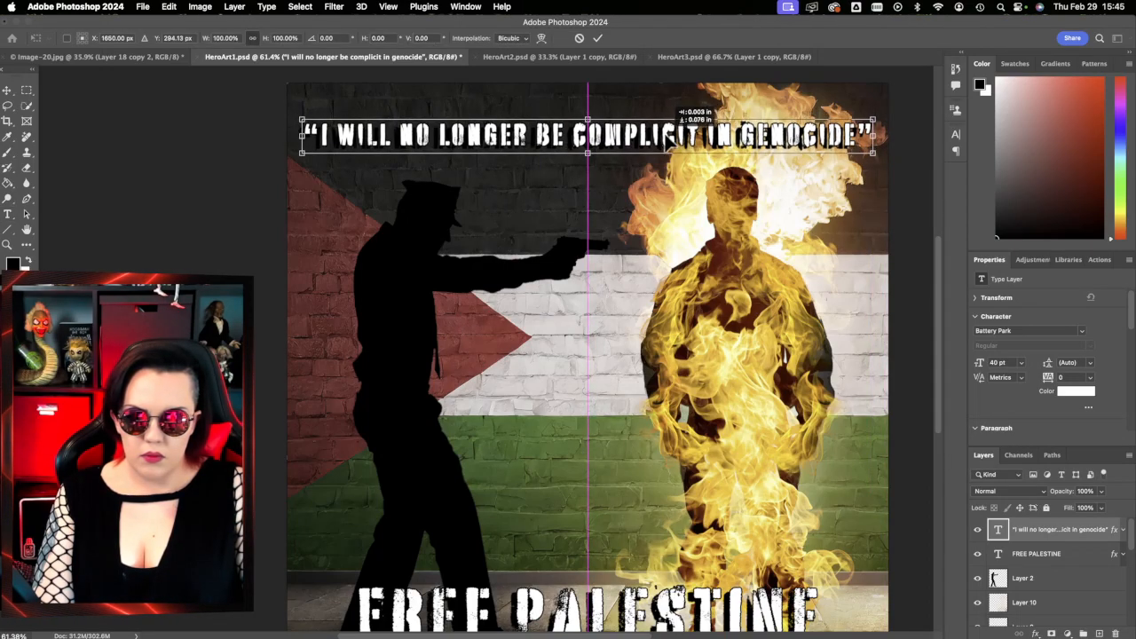
left_click(597, 38)
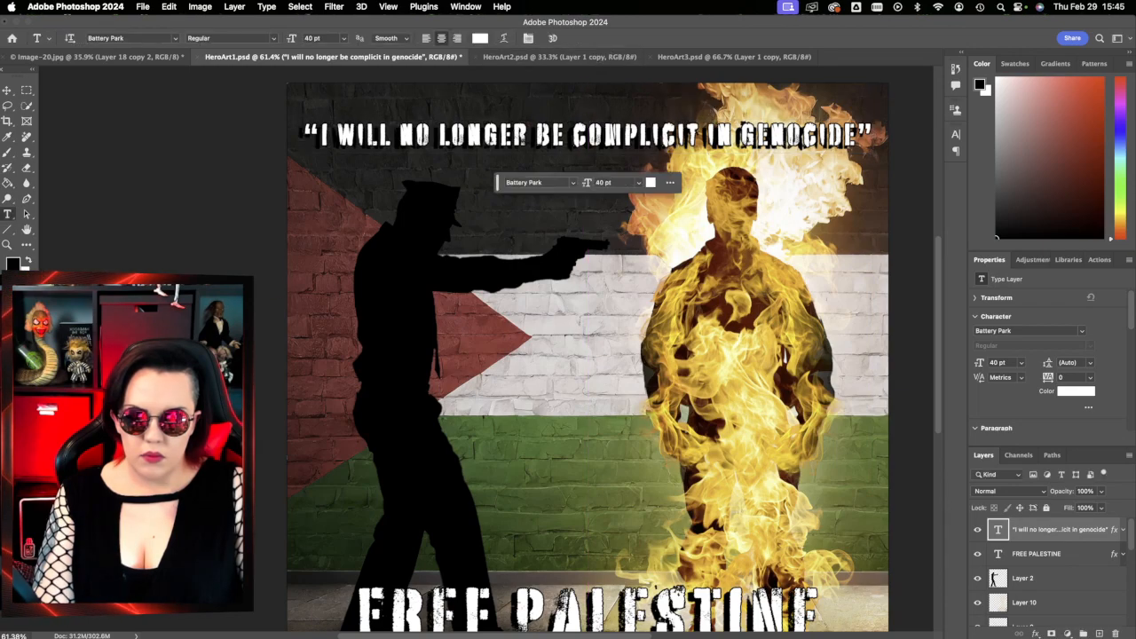
- Reduce the quote layer's Drop Shadow distance to 29 px
double_click(1077, 536)
left_click(560, 463)
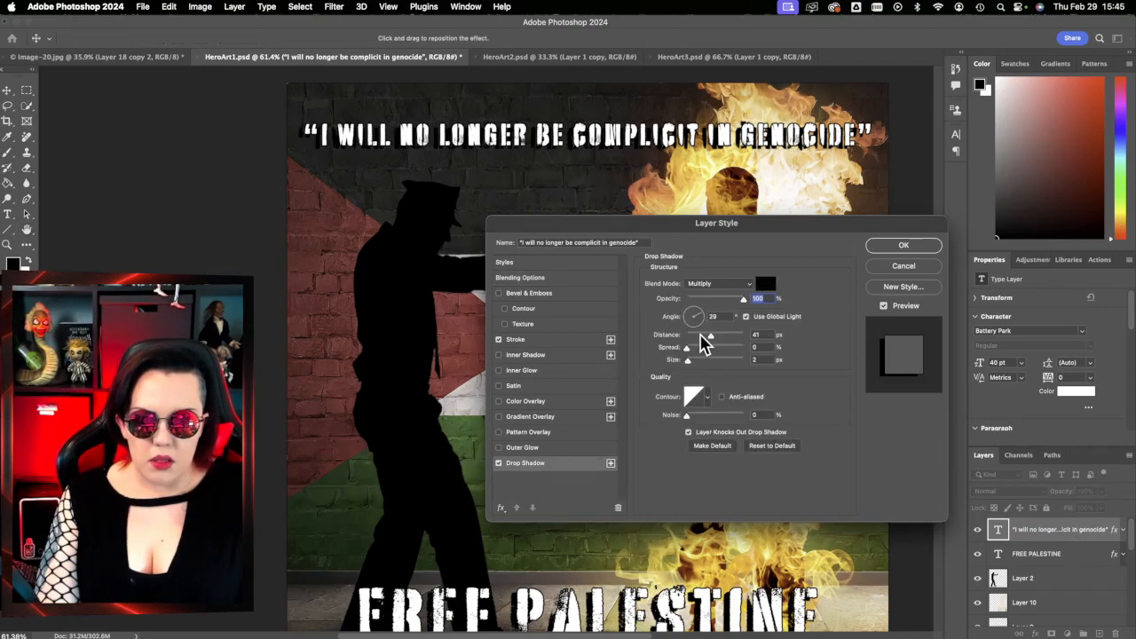
left_click_drag(701, 335, 699, 335)
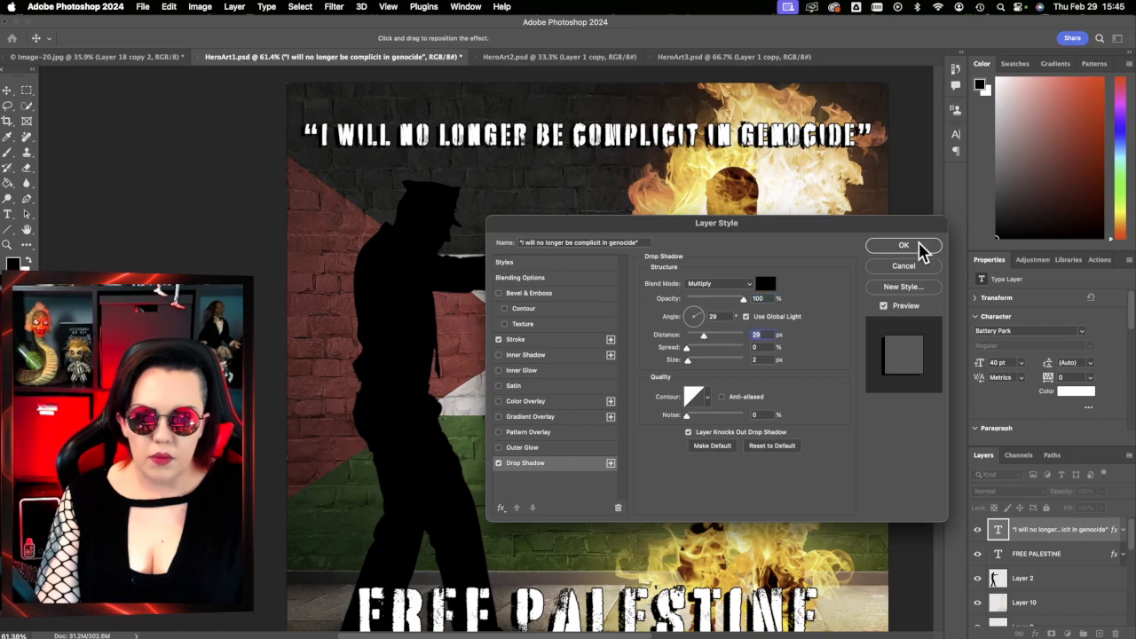
left_click(919, 246)
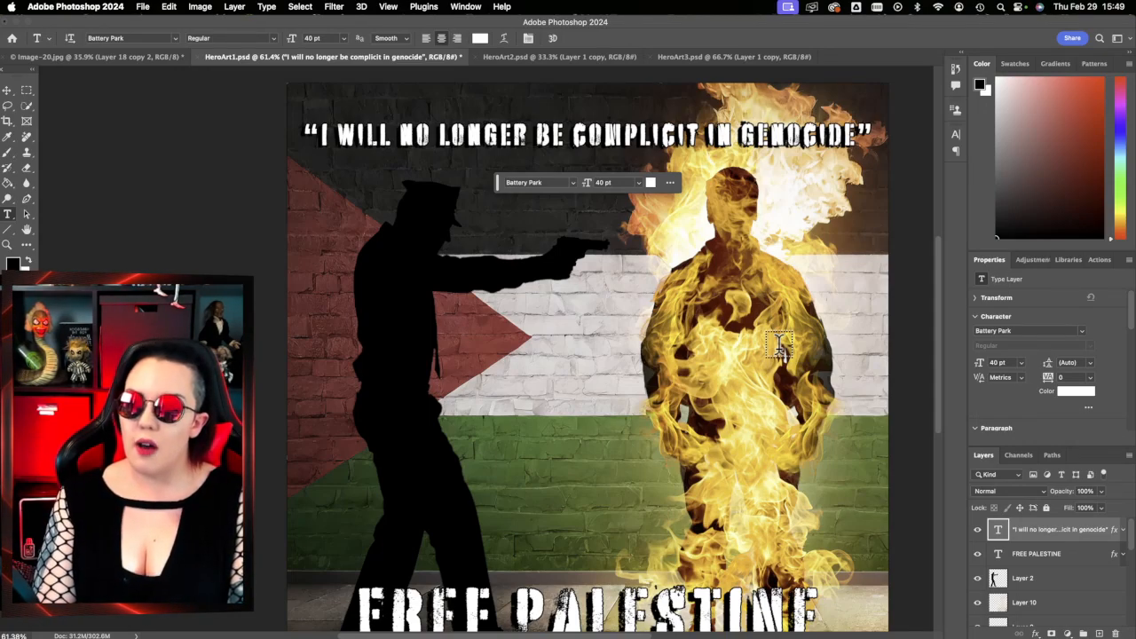
- Add a new text layer on the white stripe between the two figures reading AARON BUSHNELL
left_click(582, 383)
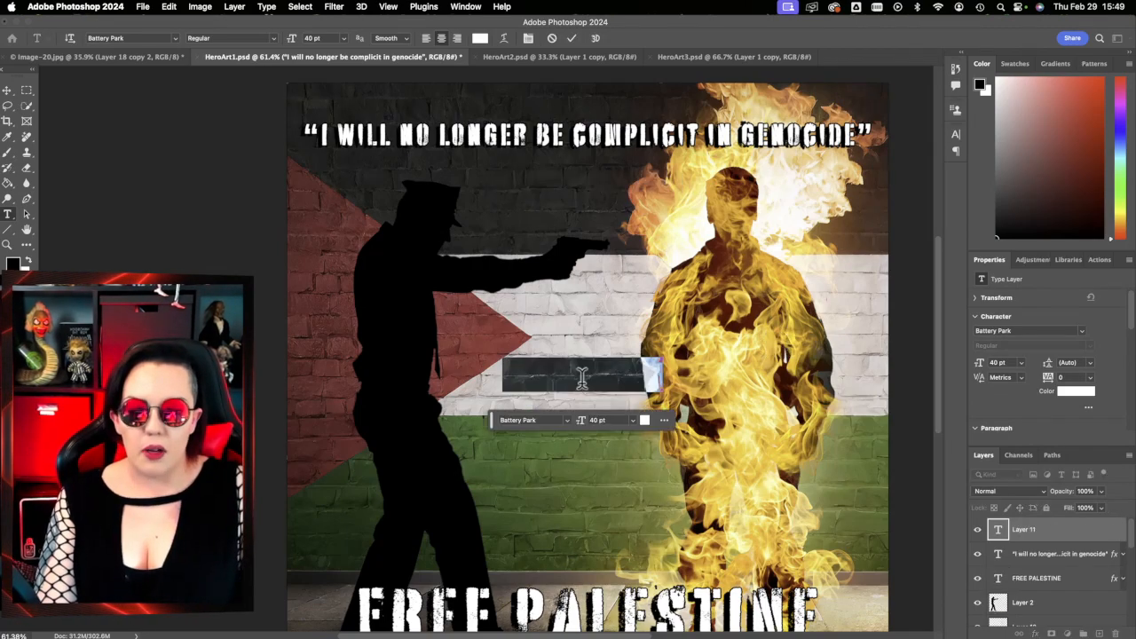
type("A")
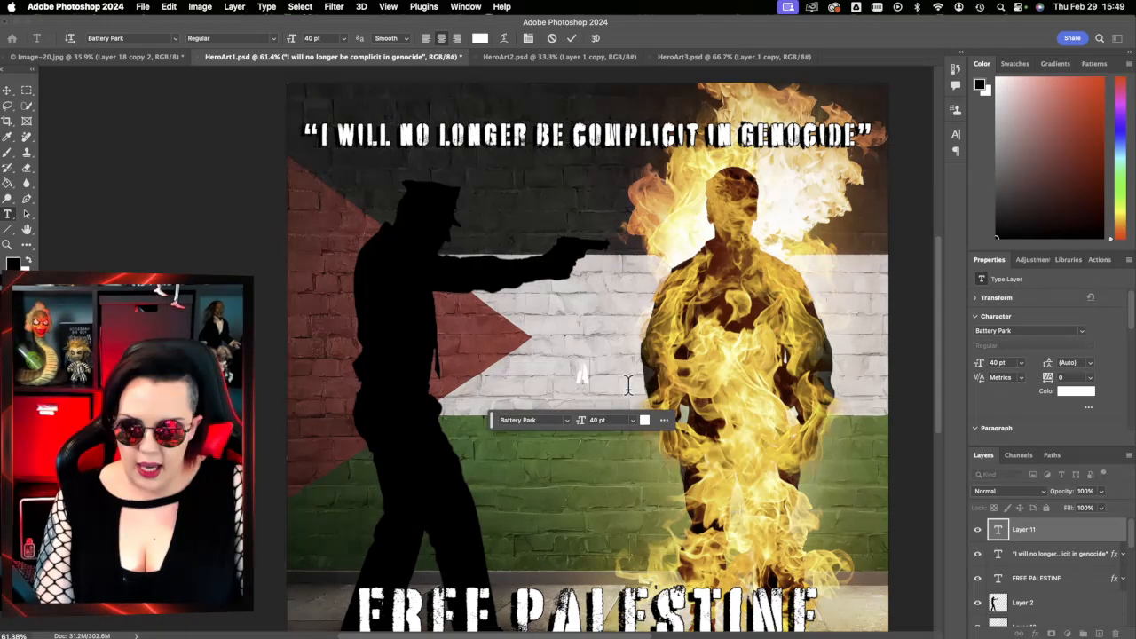
type("ARON BUSHNELL")
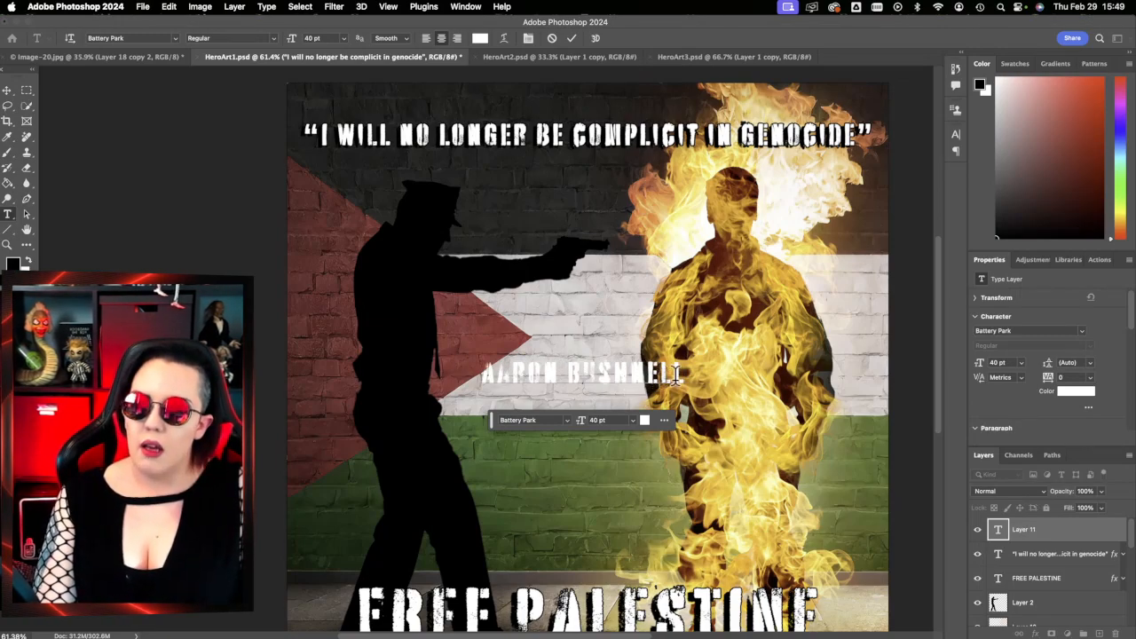
- Set the colour of the whole name text between the two figures to black (#000000)
left_click_drag(685, 372, 468, 368)
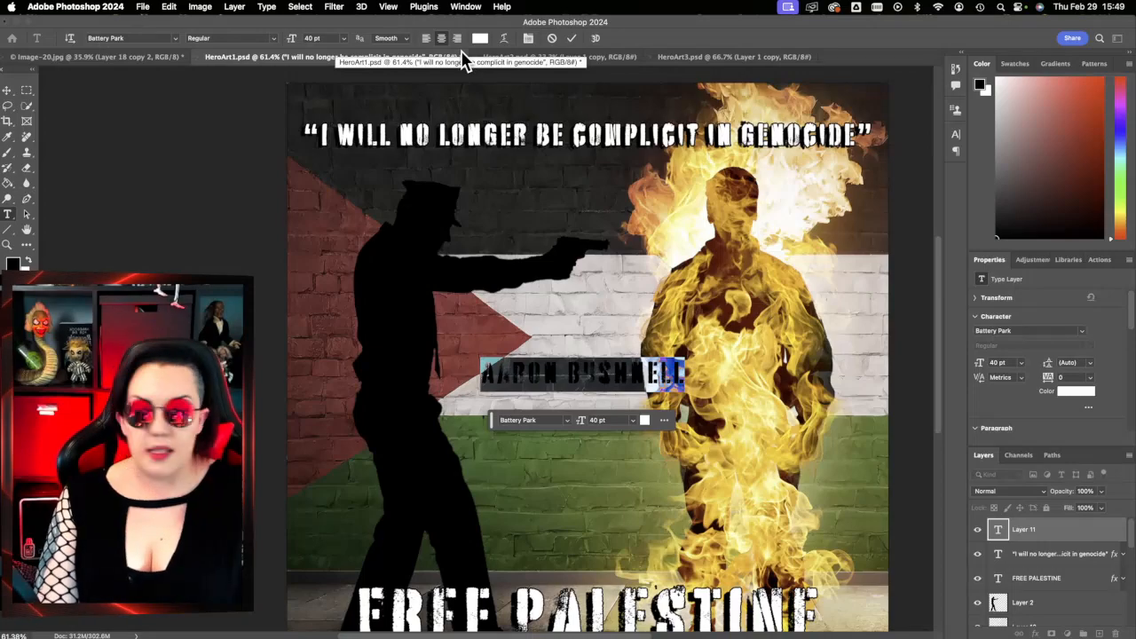
left_click(479, 38)
left_click_drag(428, 135, 346, 261)
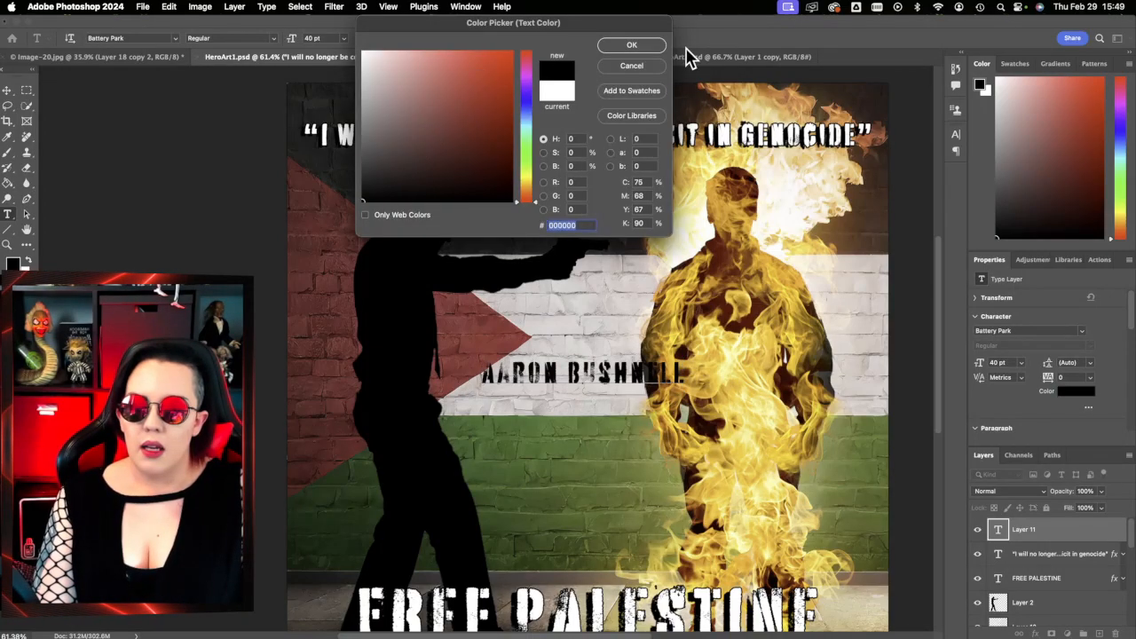
left_click(654, 49)
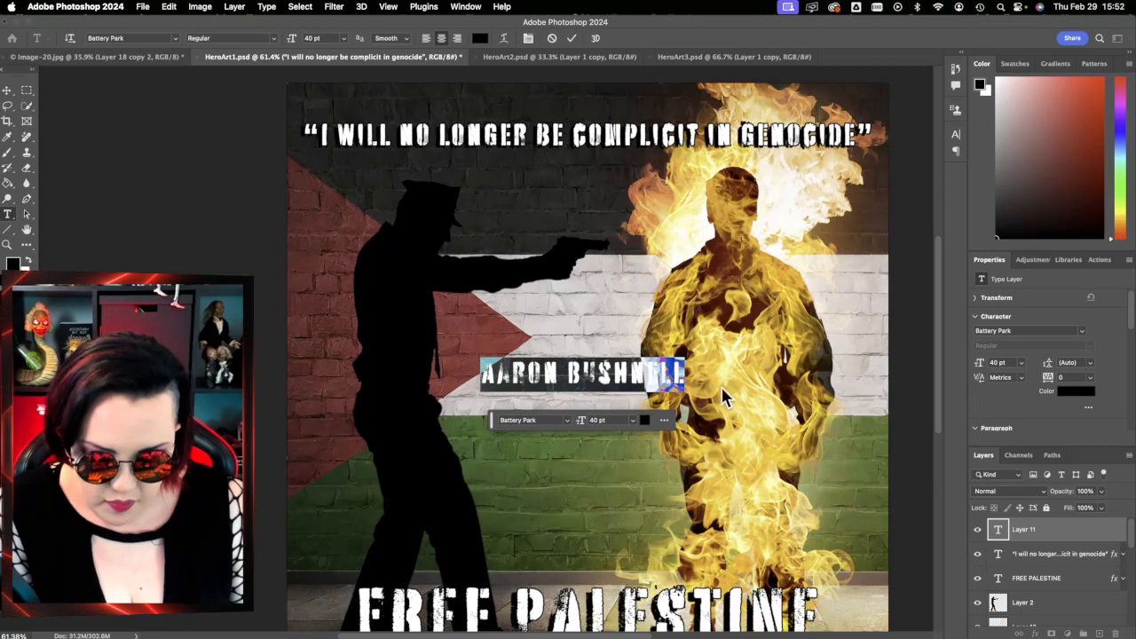
- Try the name text at larger font sizes of 45 pt and 50 pt
left_click(328, 40)
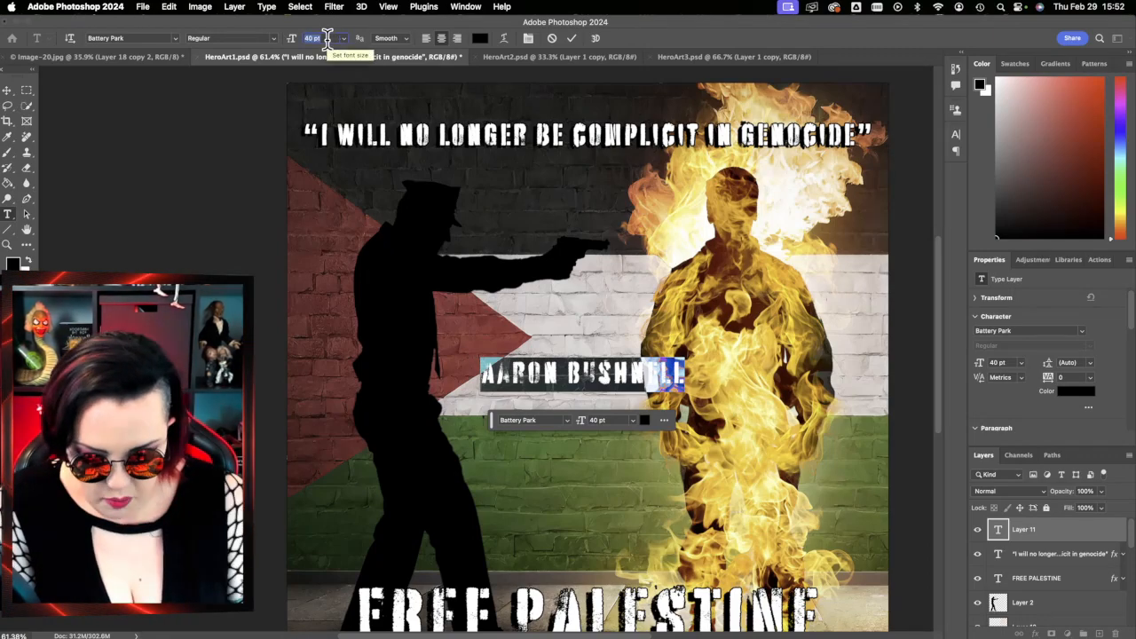
type("45")
key("Return")
scroll(315, 38, "right", 4)
scroll(438, 239, "left", 4)
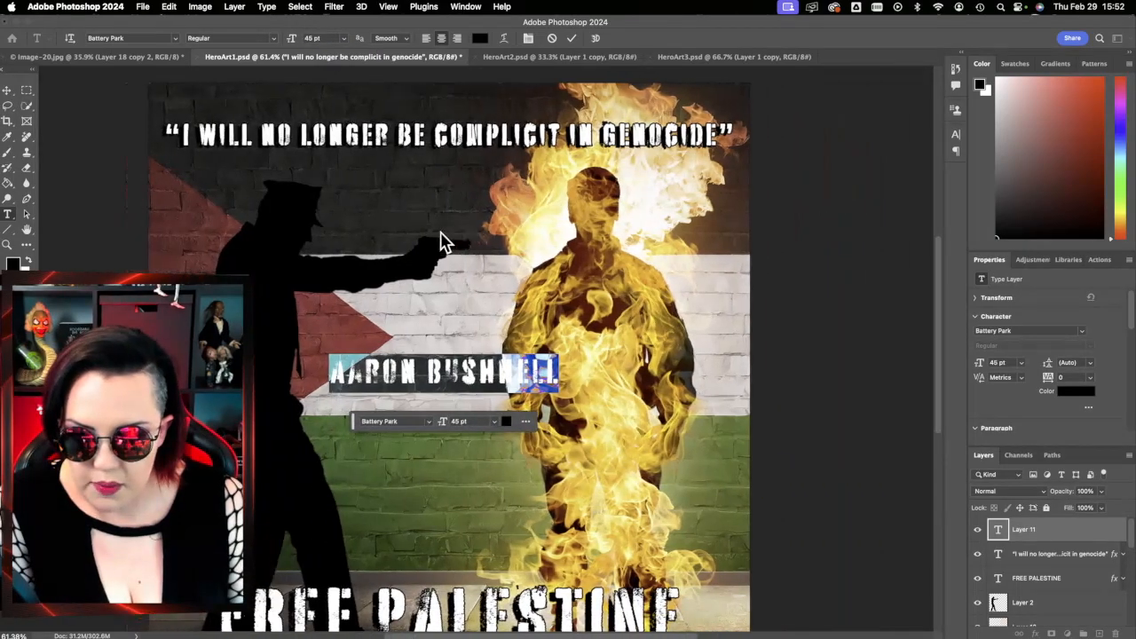
scroll(438, 241, "right", 1)
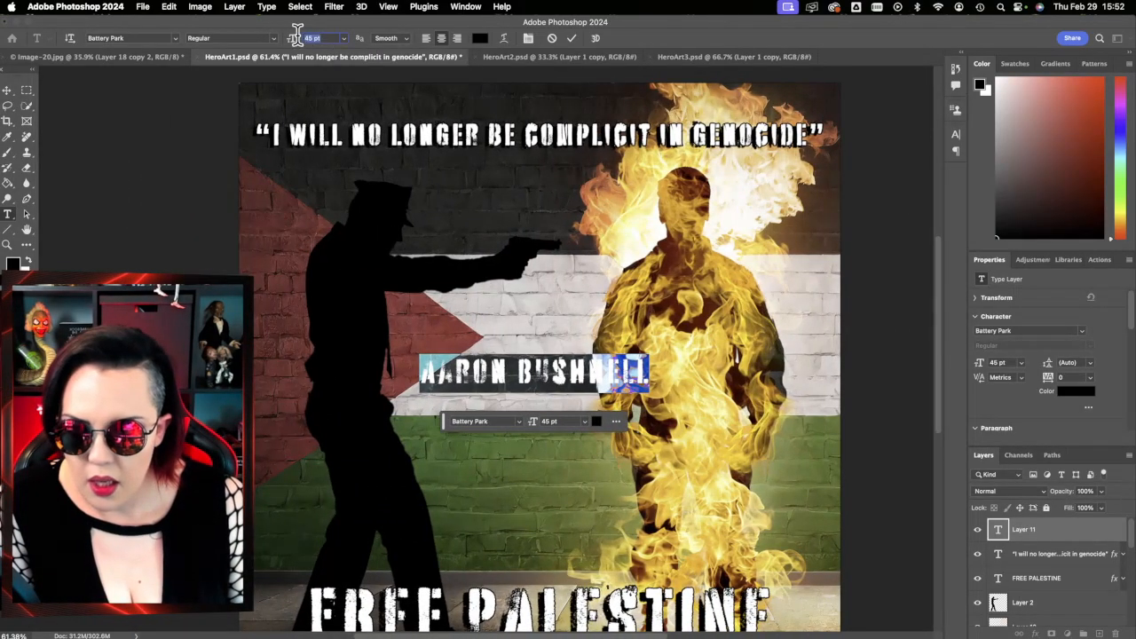
left_click(312, 38)
type("50")
key("Return")
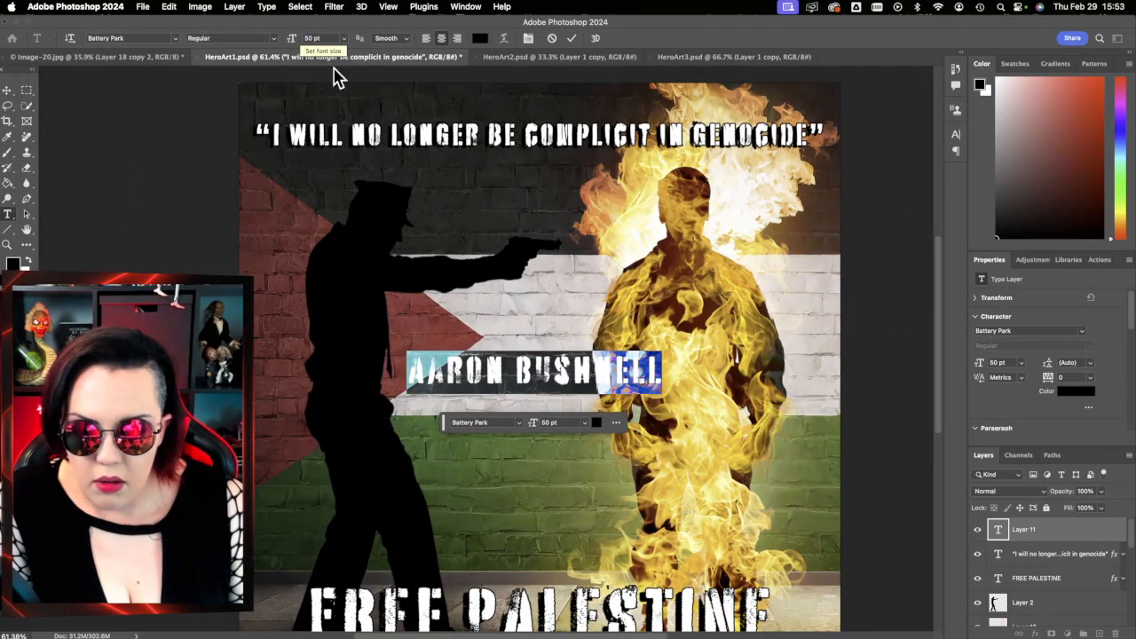
- Set the name text to 30 pt, place it centred just beneath the FREE PALESTINE title, and commit the edit
scroll(548, 397, "down", 3)
left_click_drag(555, 366, 554, 468)
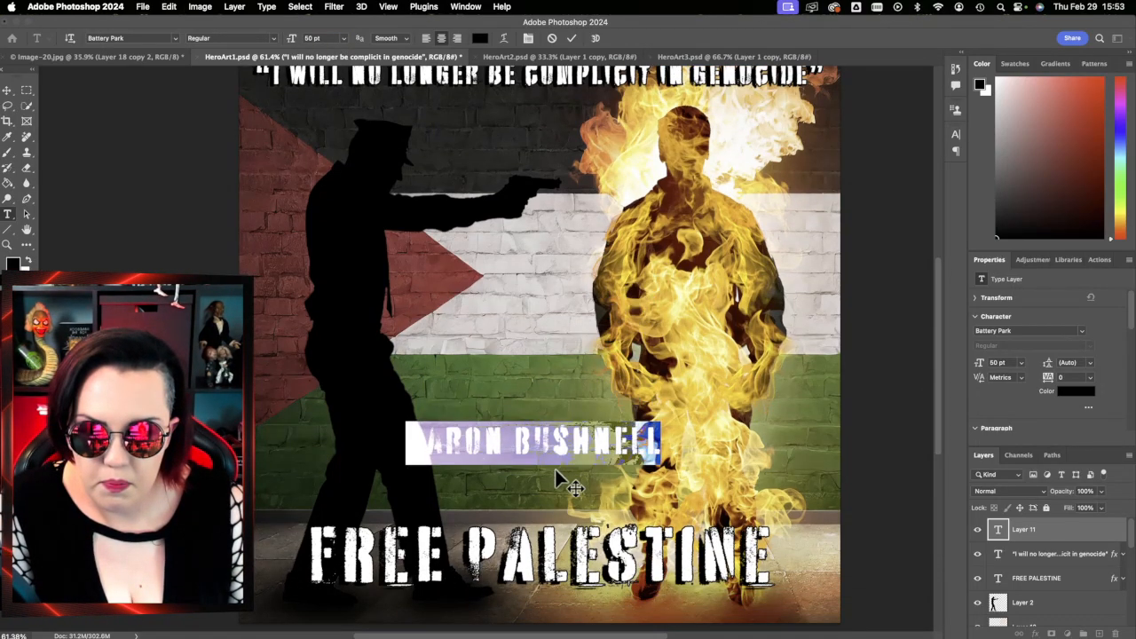
left_click(344, 38)
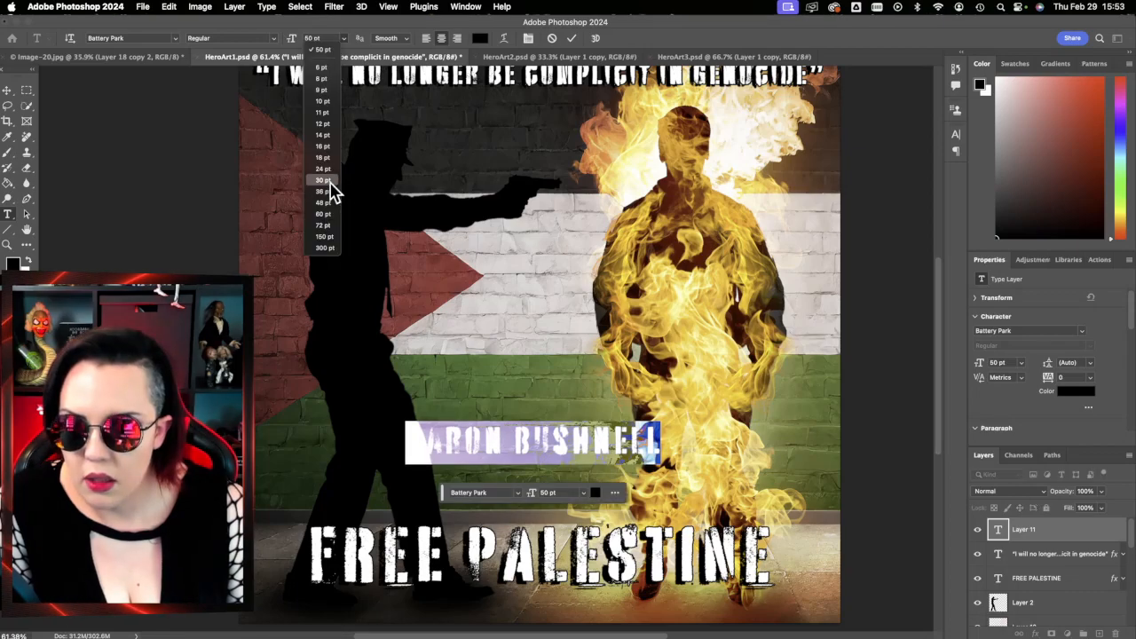
left_click(328, 183)
left_click_drag(574, 459, 562, 624)
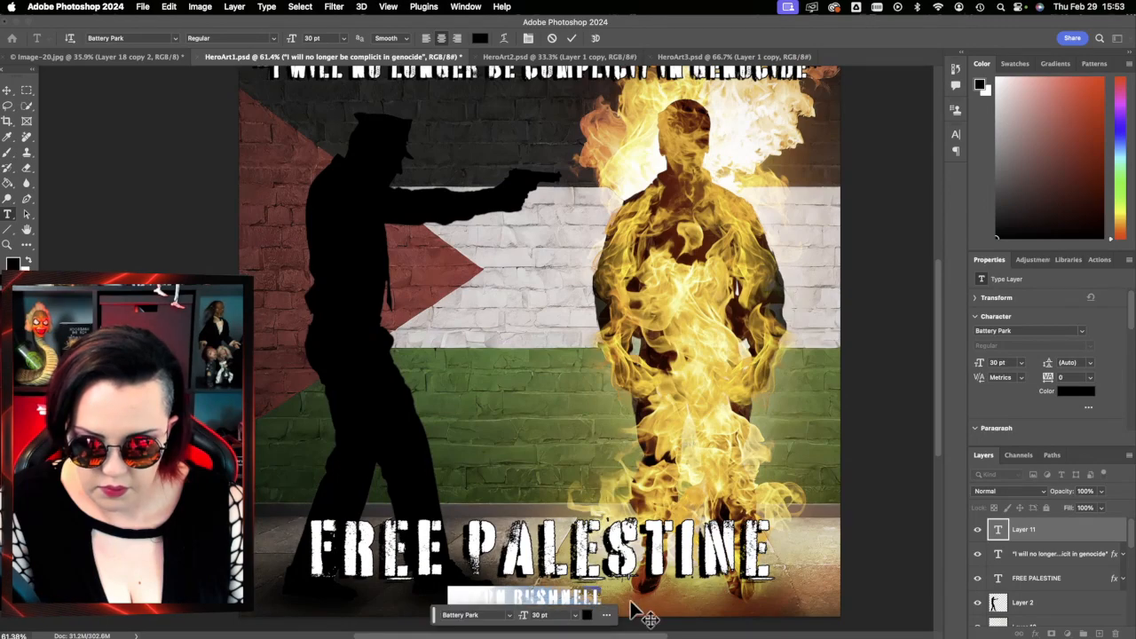
left_click(648, 619)
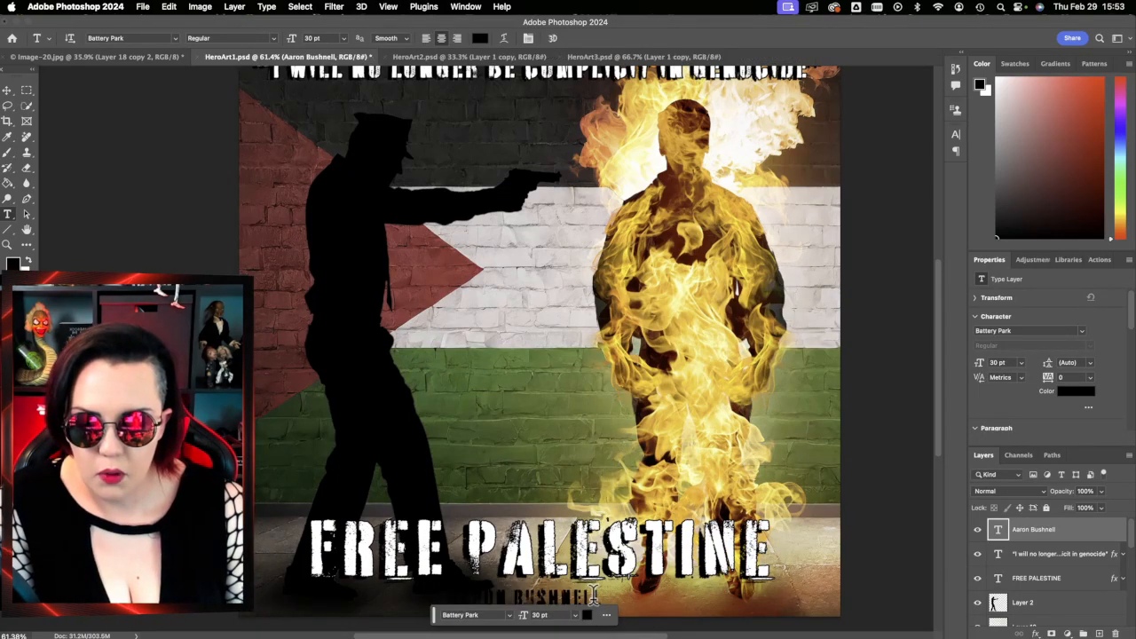
- Change the name text's colour to white and commit the text edit
left_click(479, 38)
left_click_drag(449, 160, 301, 4)
left_click(645, 47)
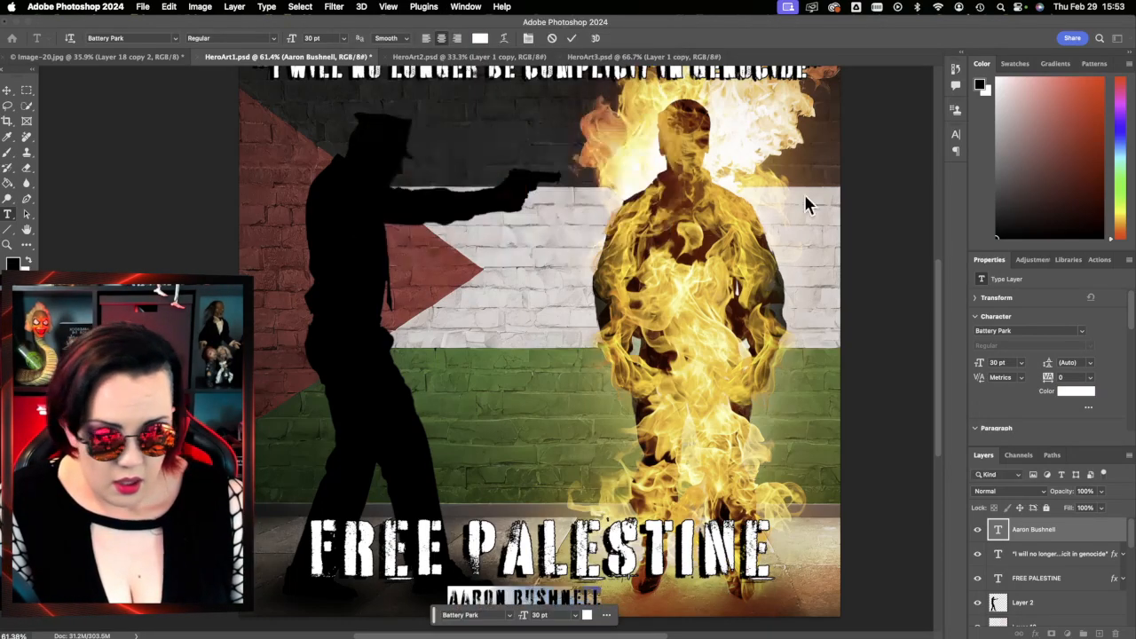
left_click(1083, 533)
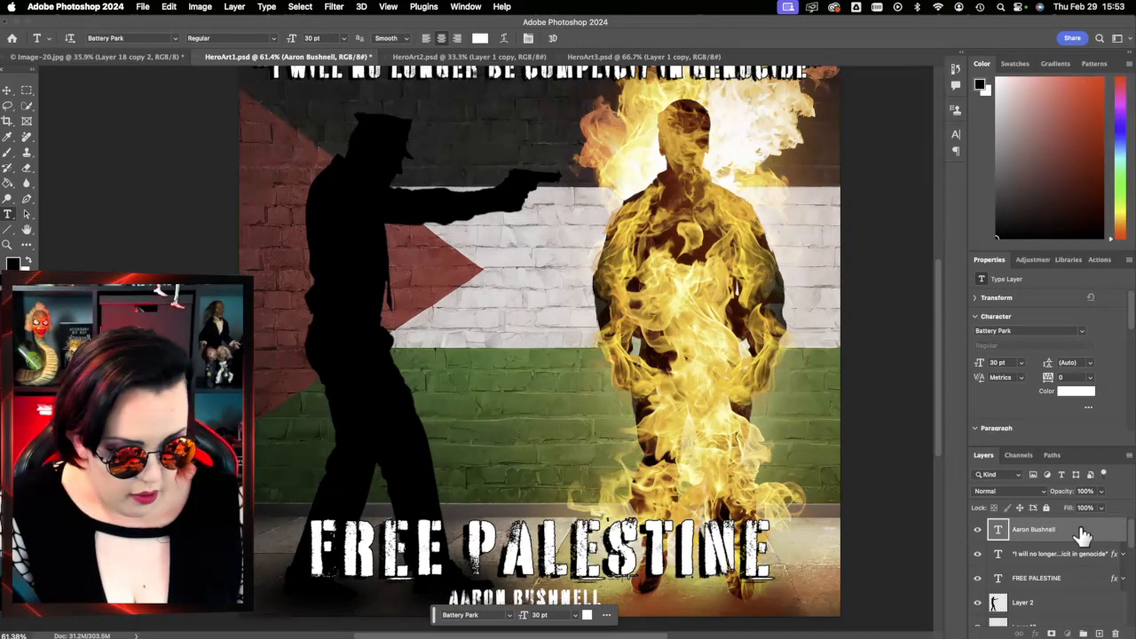
- Add a Drop Shadow and a black outside Stroke at 100% opacity to the name text layer
double_click(1082, 532)
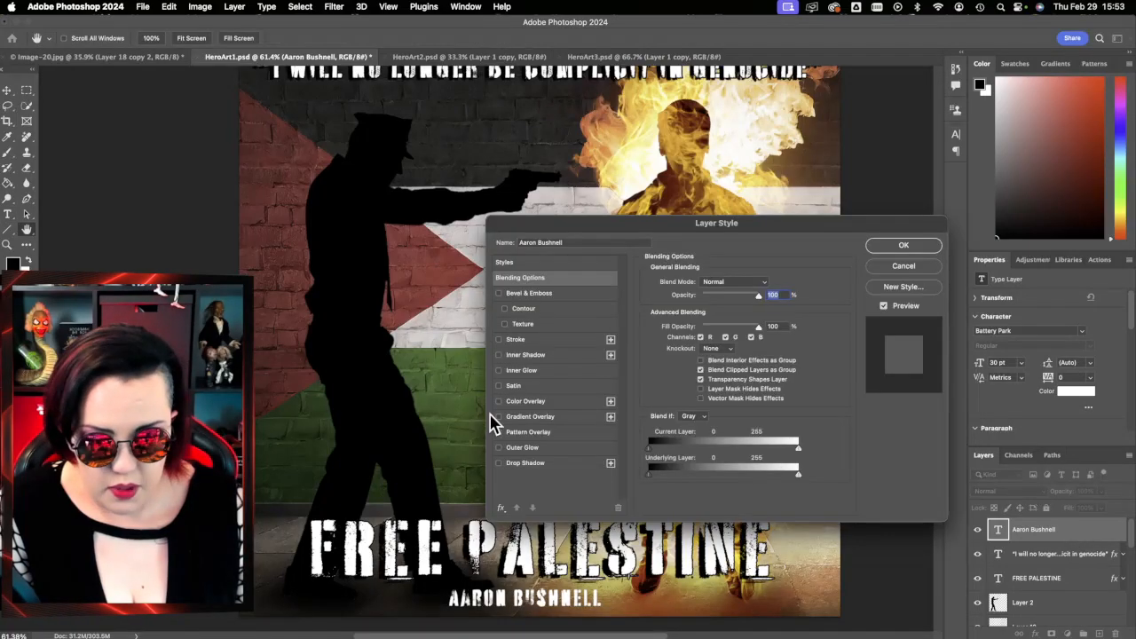
left_click(519, 462)
left_click(519, 340)
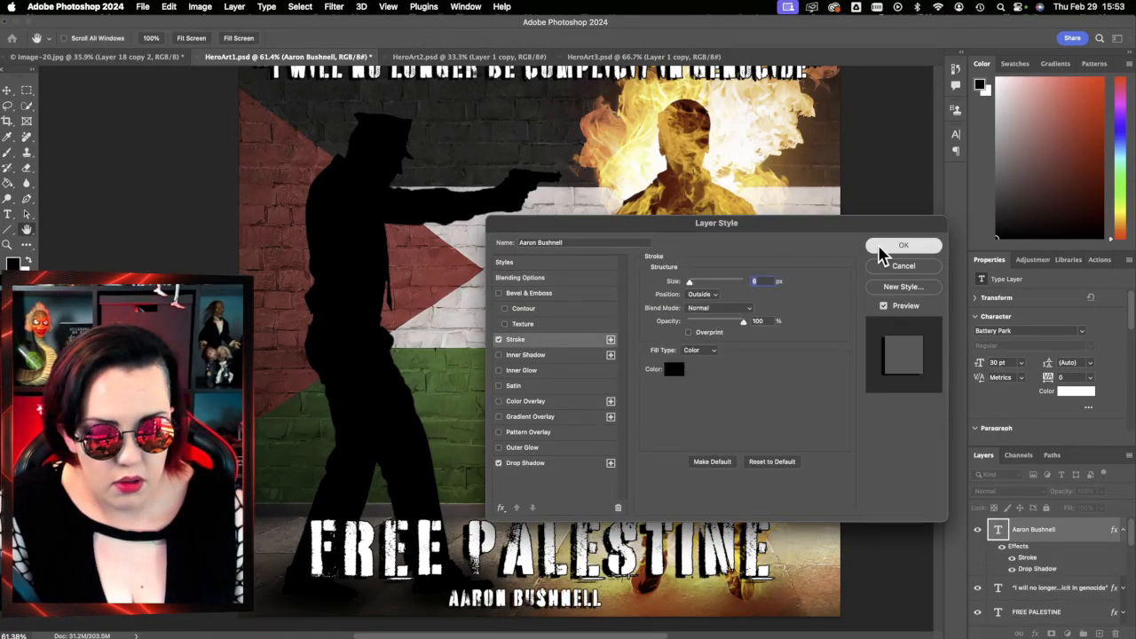
left_click(903, 245)
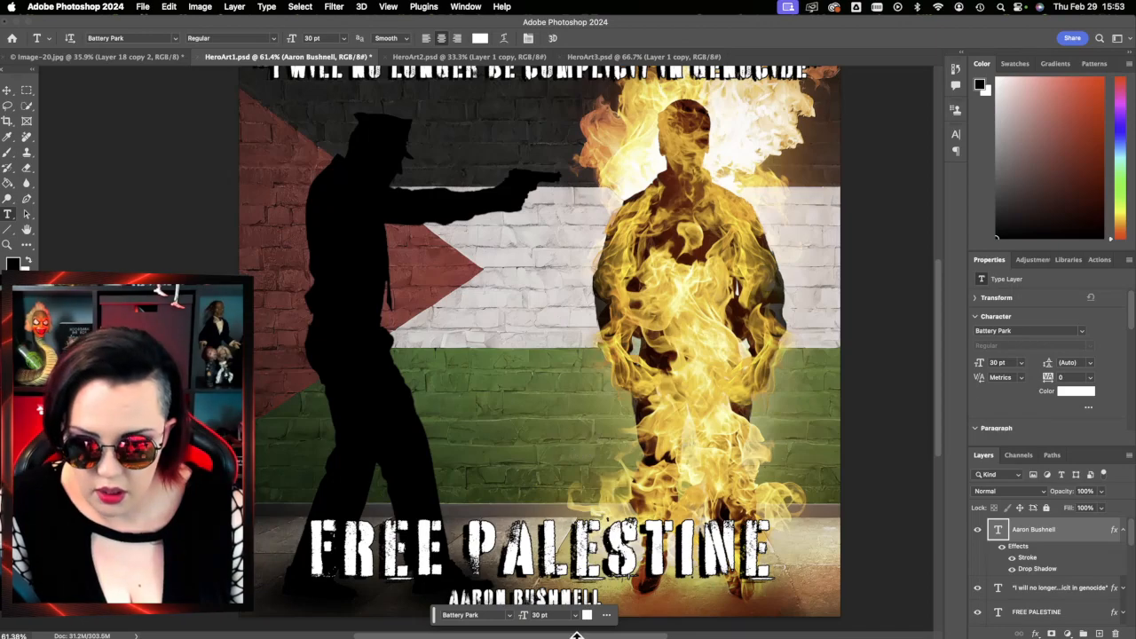
- Reduce the name layer's Drop Shadow distance to 23 px and apply the layer style
left_click_drag(434, 615, 376, 607)
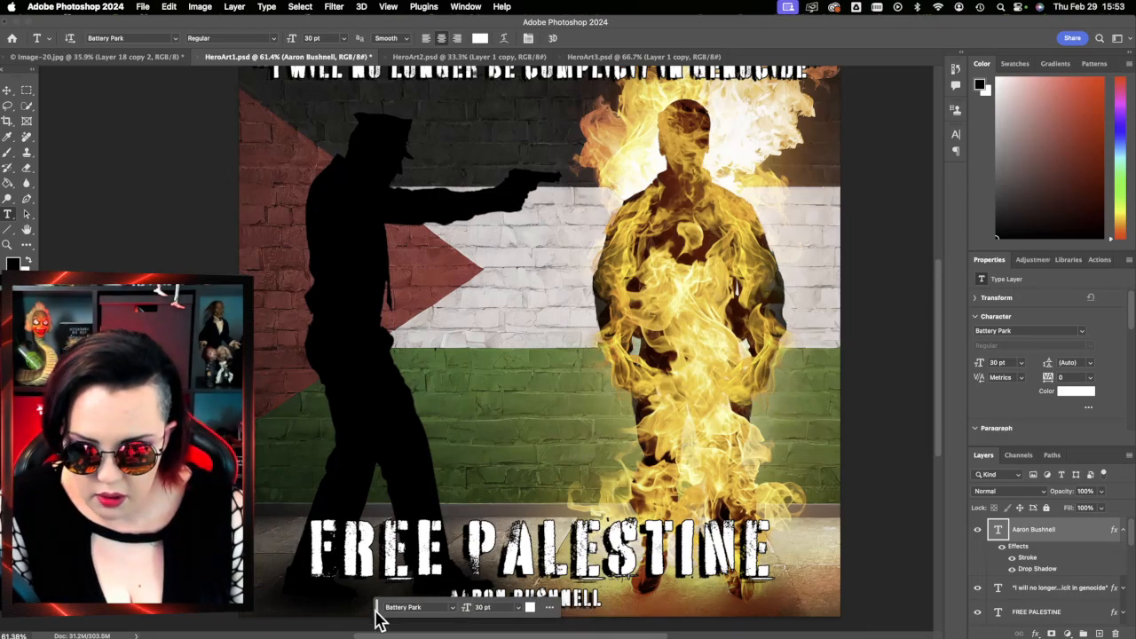
double_click(1078, 541)
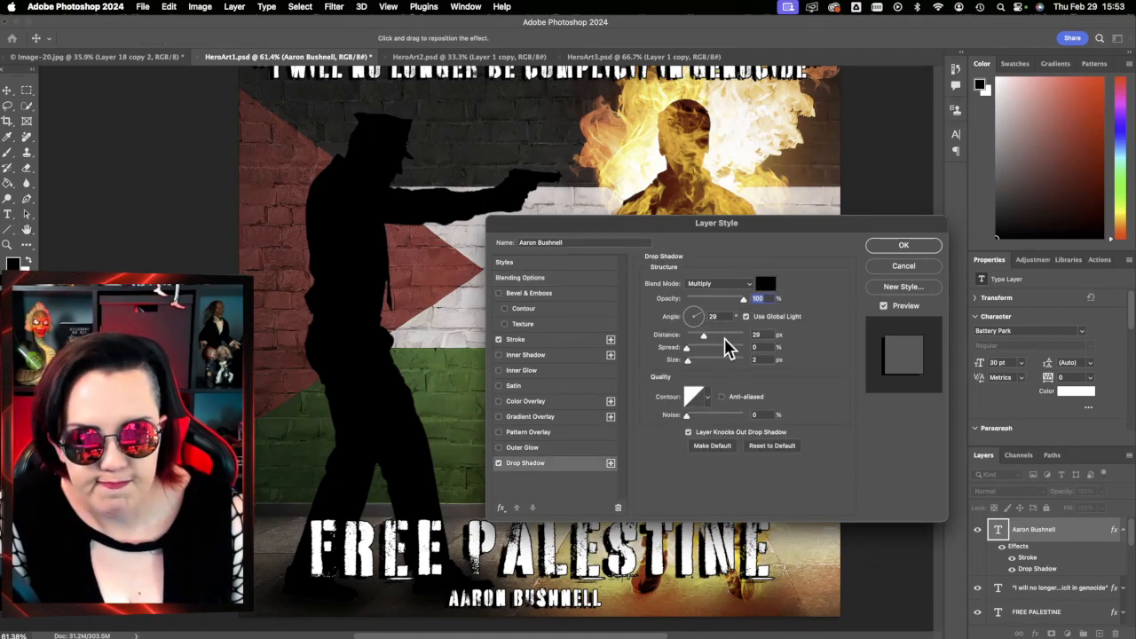
left_click_drag(708, 335, 700, 337)
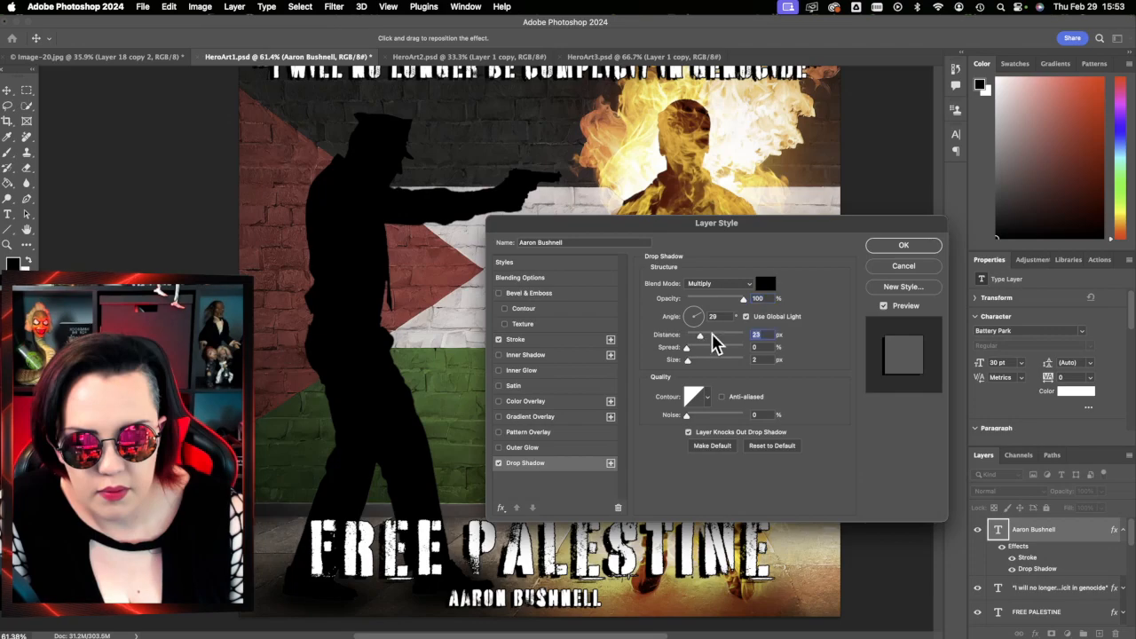
left_click(907, 250)
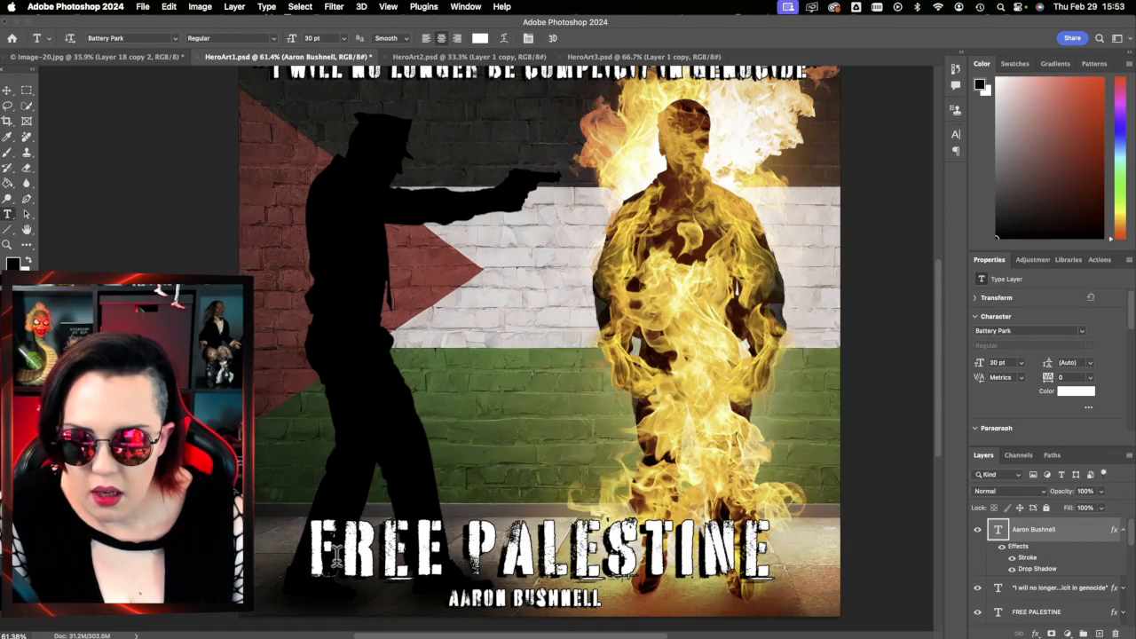
- Enclose the FREE PALESTINE title in double quotation marks and commit the text edit
scroll(322, 383, "up", 3)
scroll(319, 435, "down", 5)
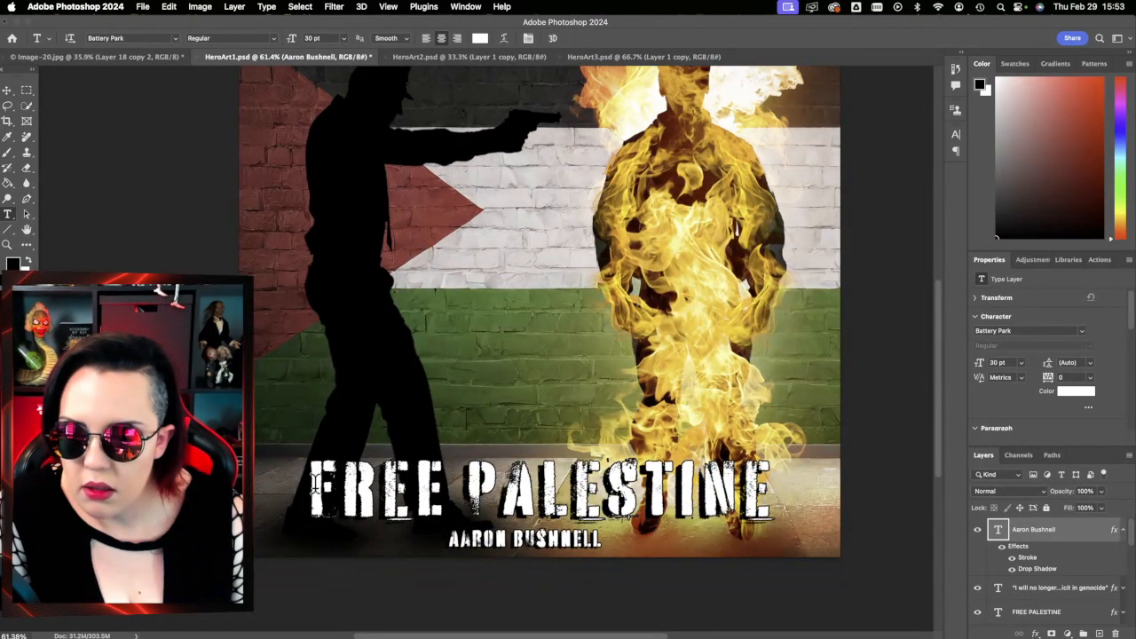
left_click(312, 484)
type("\"")
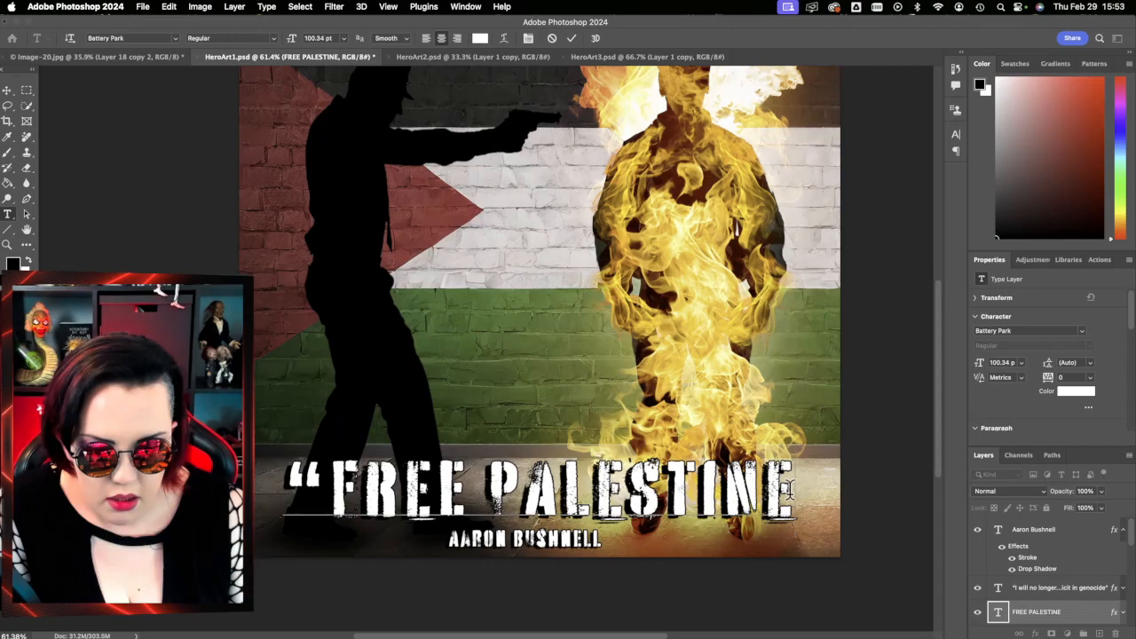
type("\"")
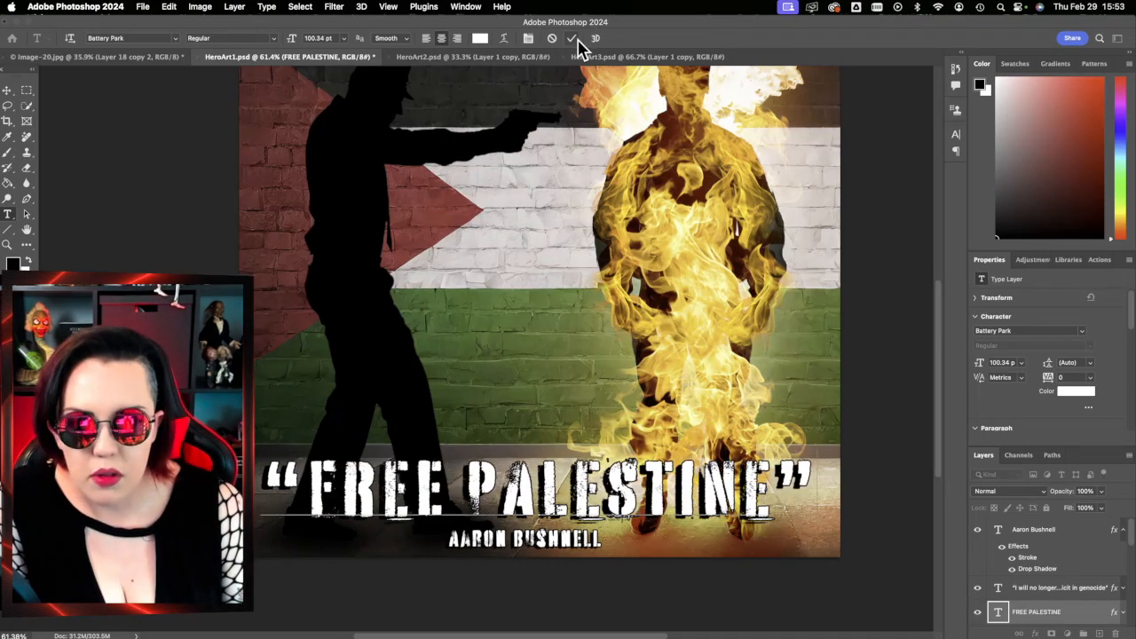
left_click(570, 38)
- Examine the composition from the quote line to the name text, including the whole artwork at 50% zoom
scroll(487, 223, "up", 1)
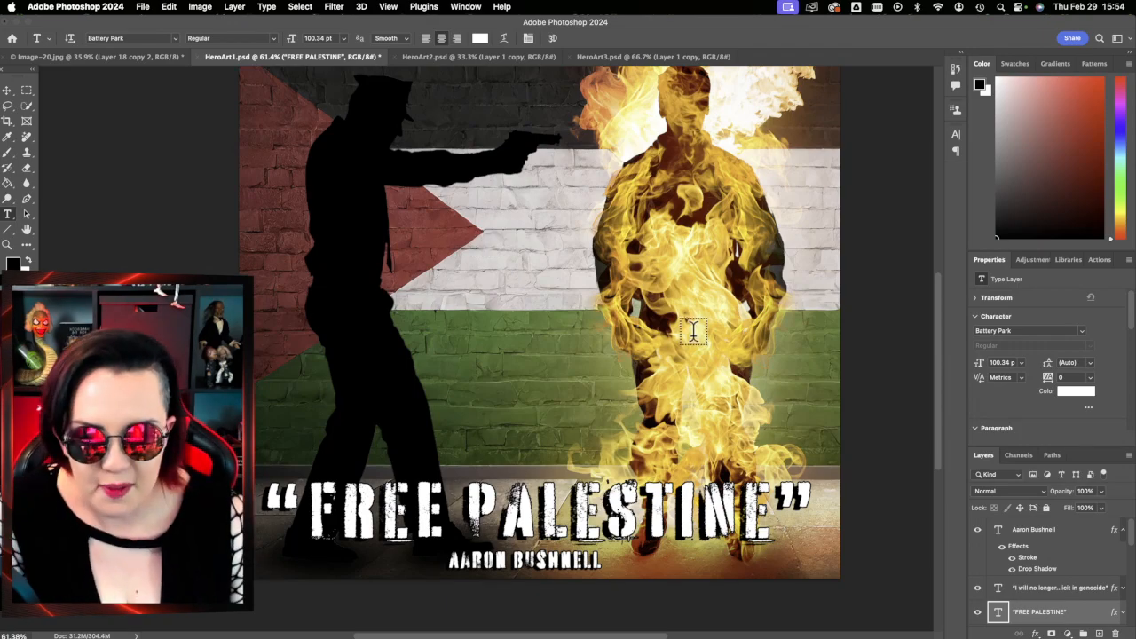
scroll(536, 475, "up", 1)
scroll(536, 476, "right", 1)
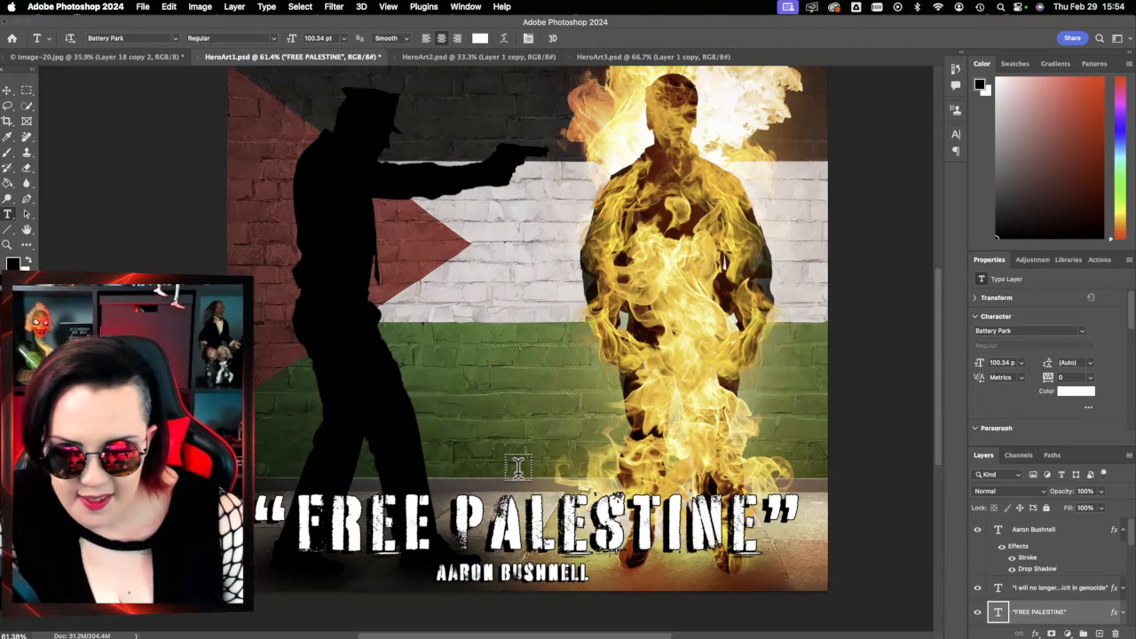
scroll(518, 468, "left", 5)
scroll(518, 468, "down", 3)
scroll(460, 499, "up", 7)
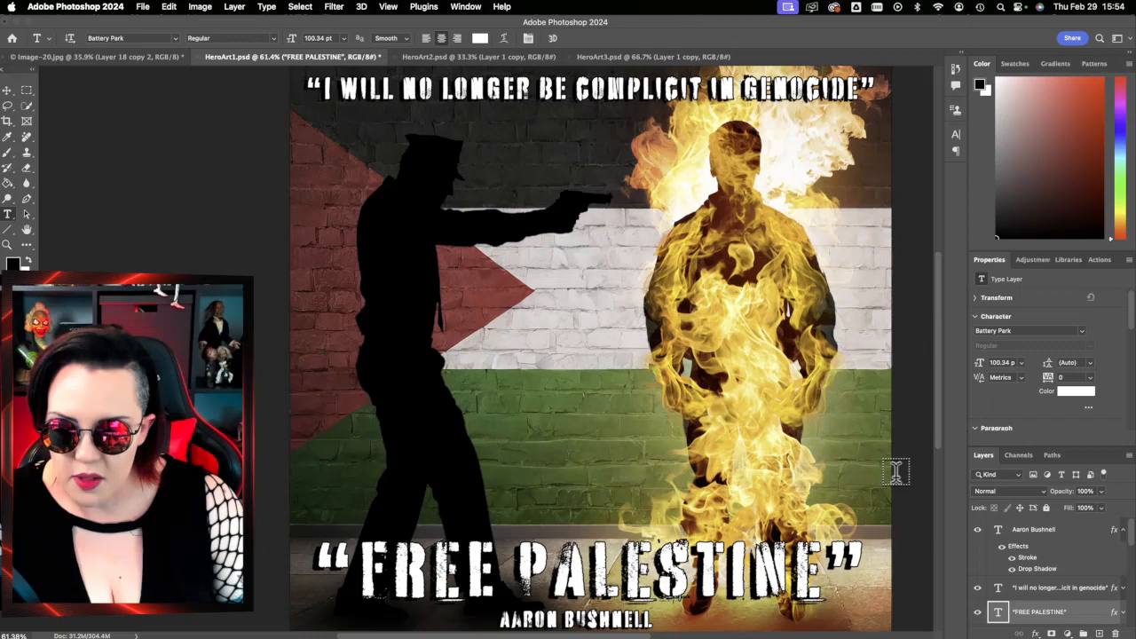
left_click(7, 245)
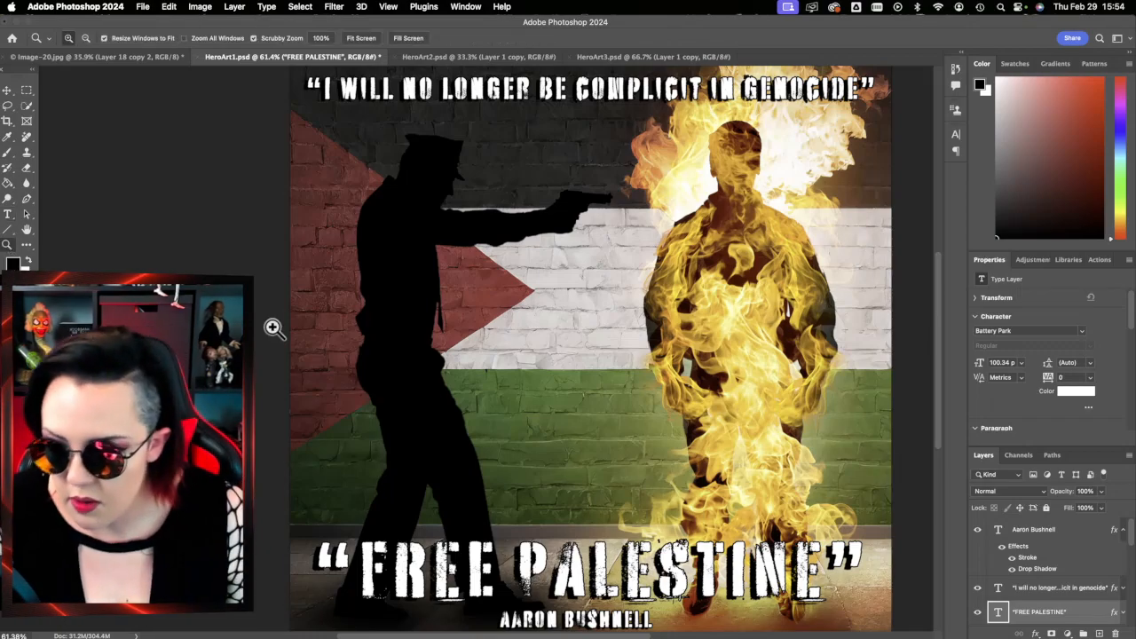
left_click(272, 326, "alt")
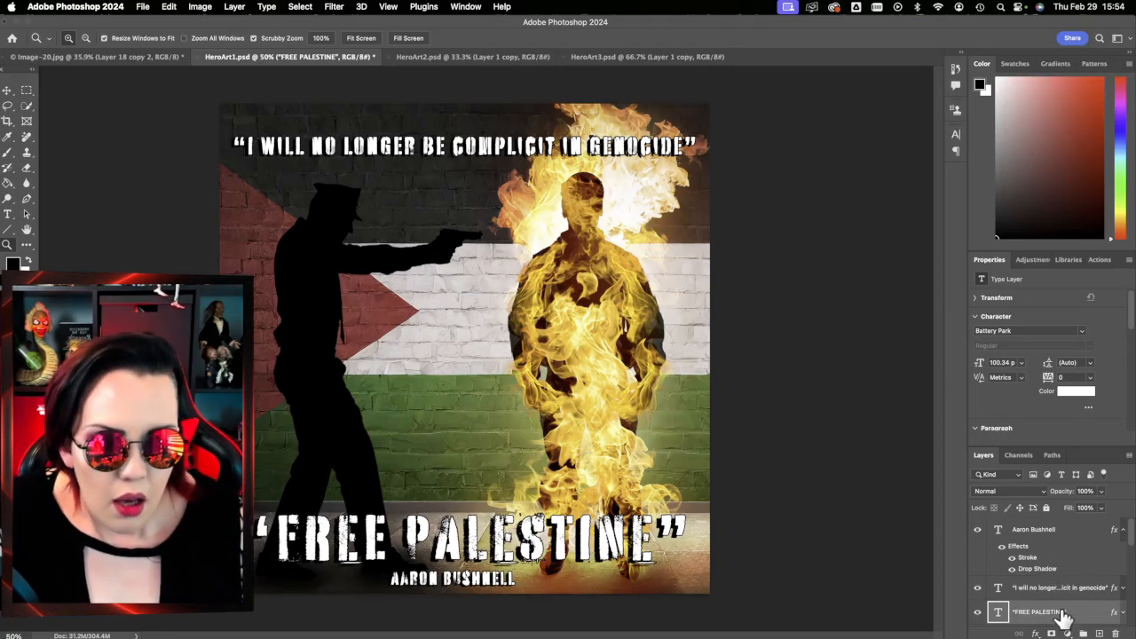
- Insert a hyphen directly before the name in the text beneath the FREE PALESTINE title
scroll(1062, 617, "down", 2)
scroll(1062, 616, "down", 1)
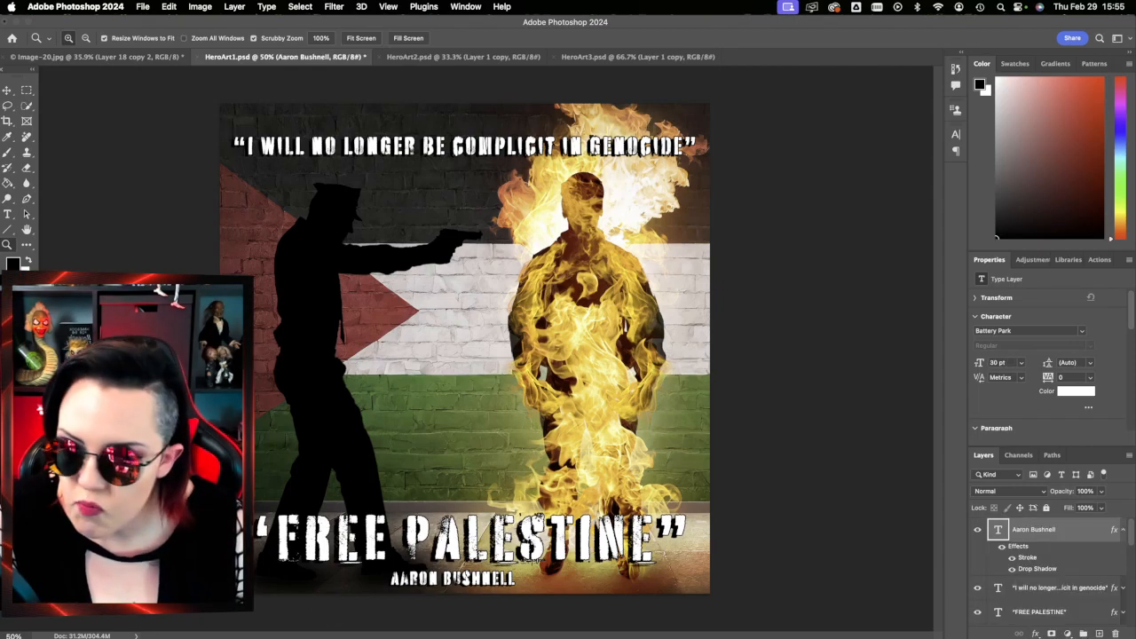
left_click(7, 215)
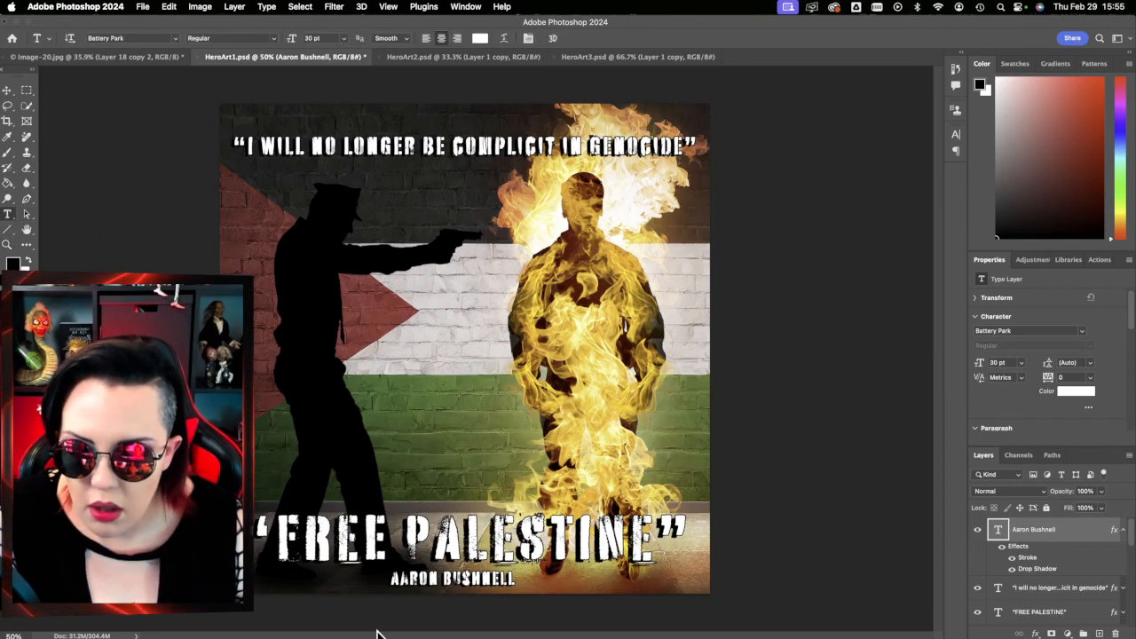
left_click(425, 583)
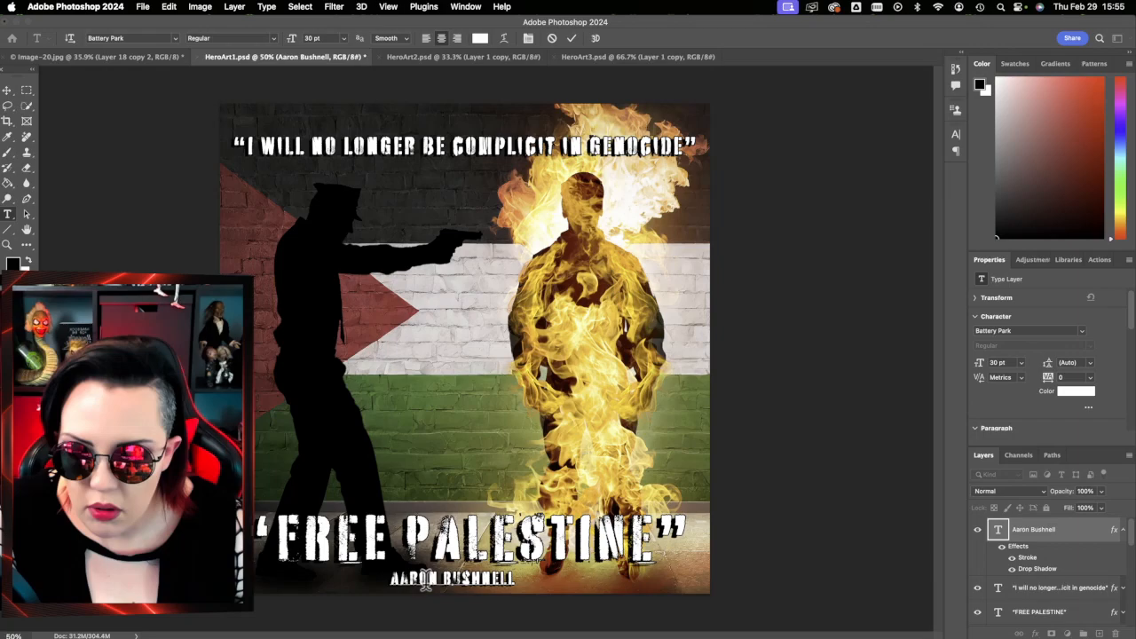
type("-")
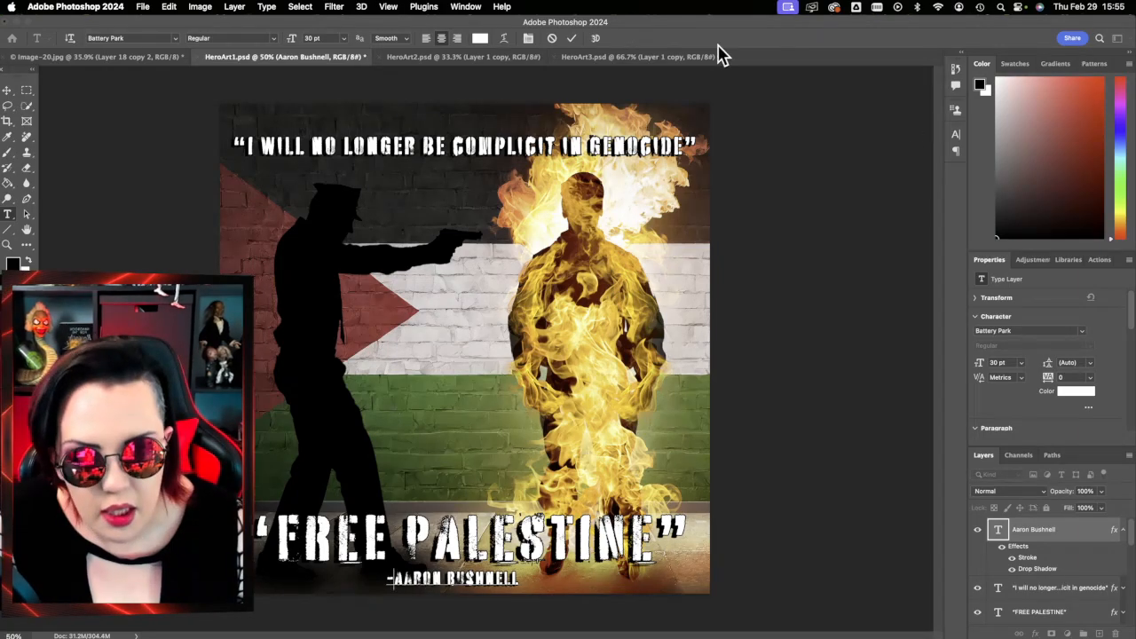
- Commit the attribution text edit and shift the line slightly to the right beneath "FREE PALESTINE"
left_click(572, 38)
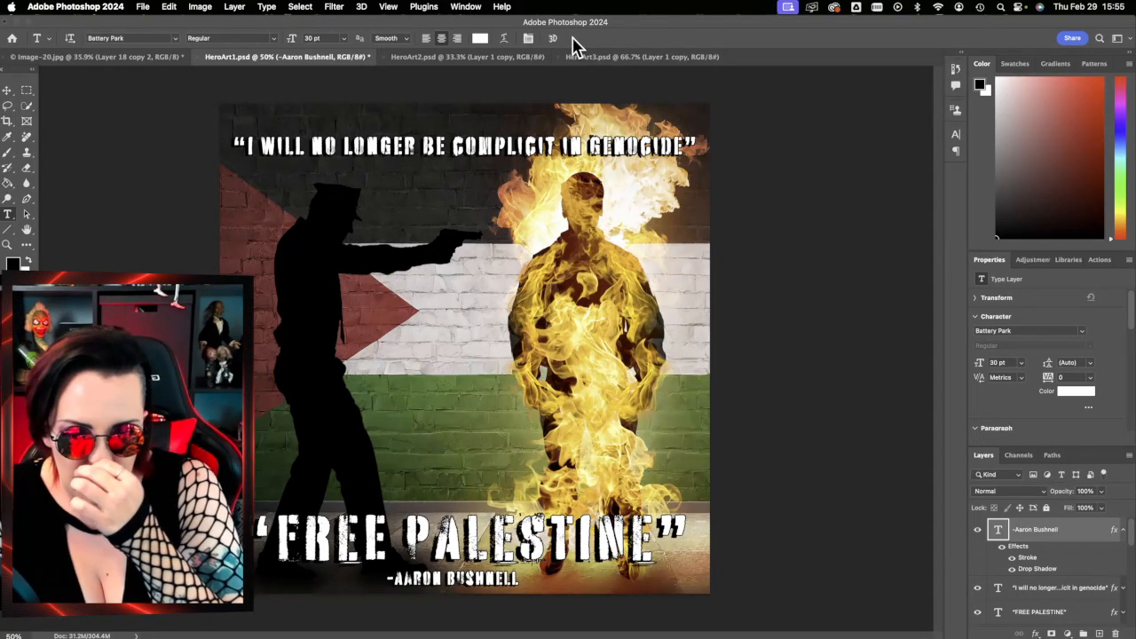
left_click(1122, 530)
key("super+t")
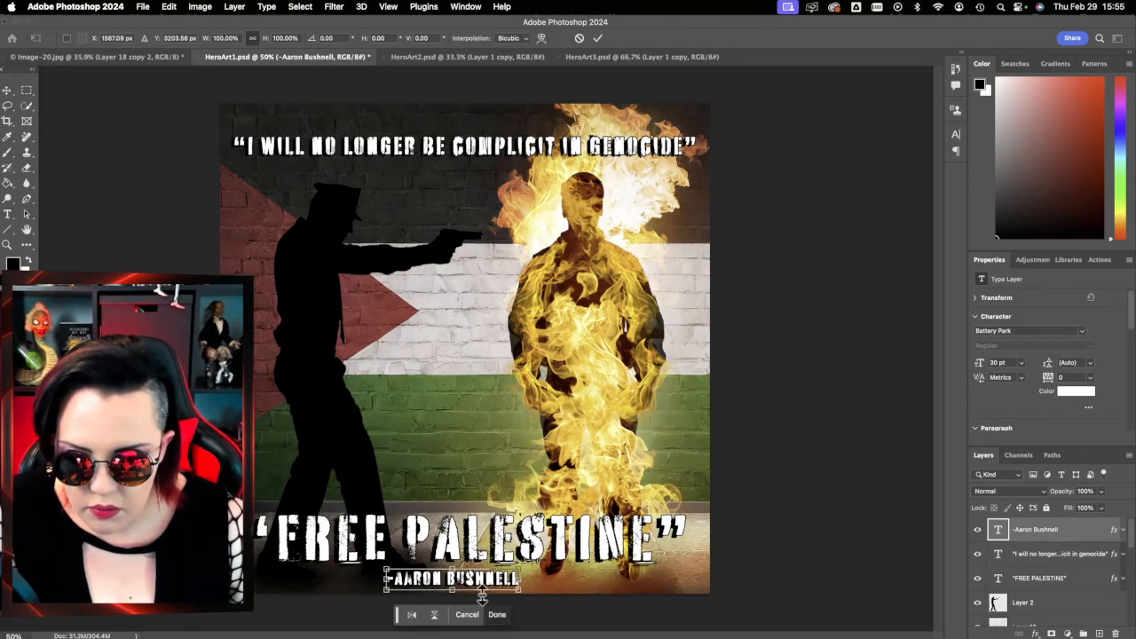
mouse_move(477, 592)
left_mouse_down()
mouse_move(502, 594)
mouse_move(436, 597)
mouse_move(492, 593)
left_mouse_up()
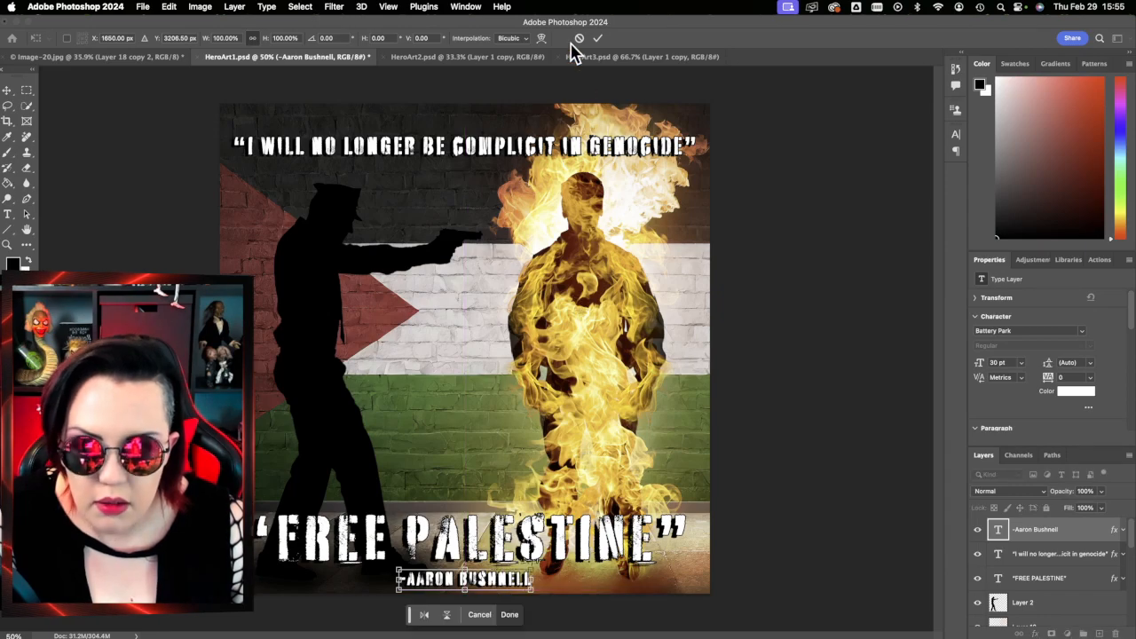
left_click(598, 38)
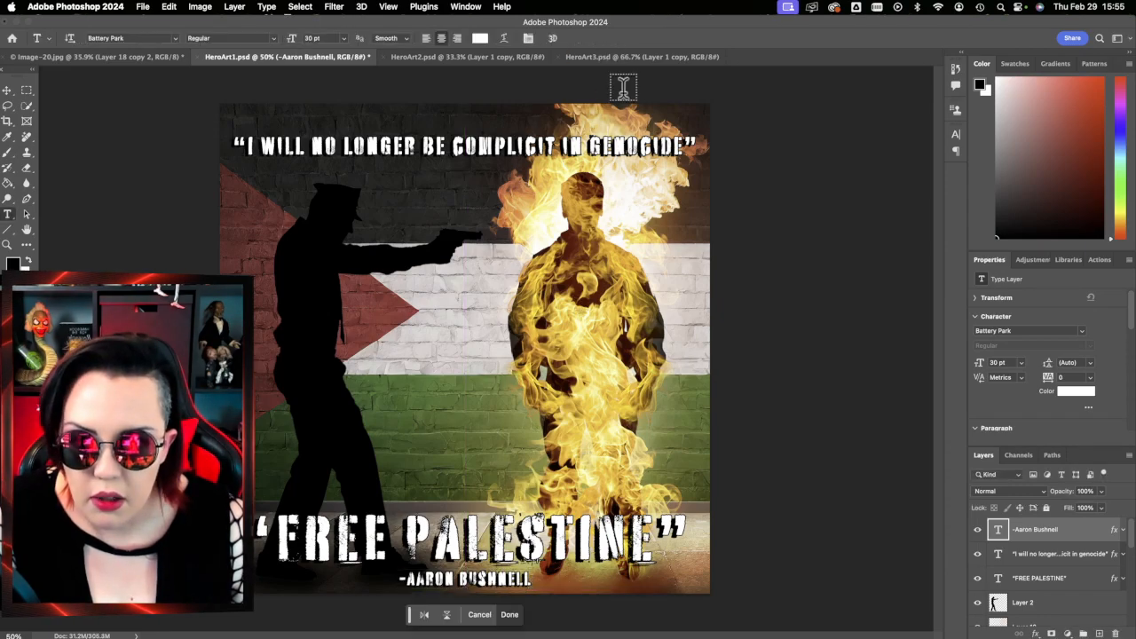
- Quick-export the artwork as a JPG named HeroArt1-2.jpg to the Desktop
left_click(1038, 584)
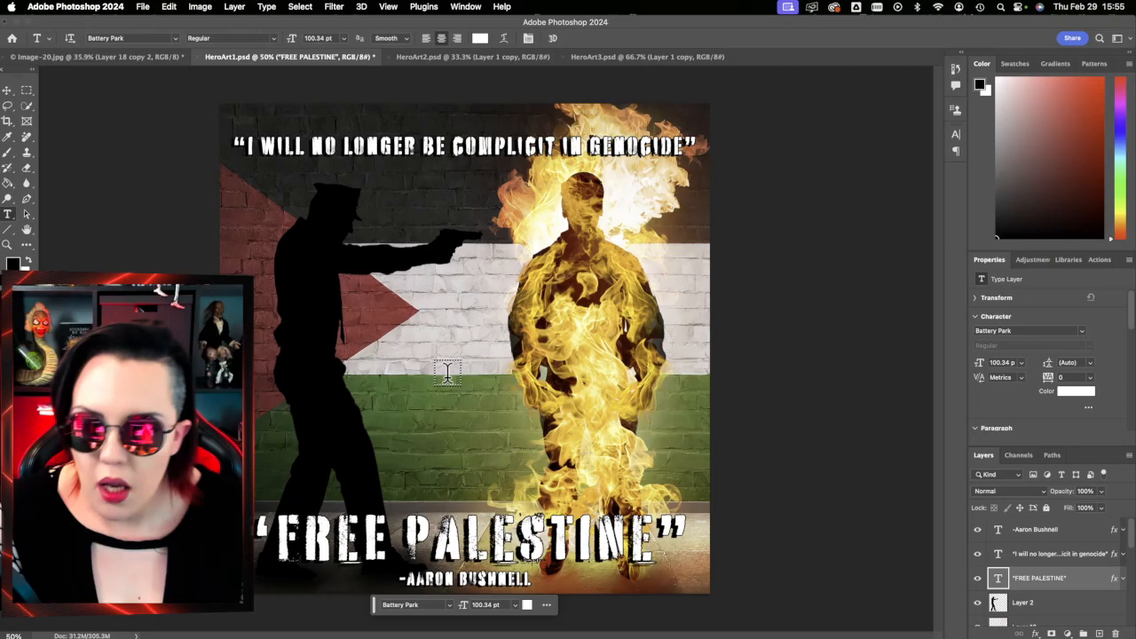
left_click(142, 6)
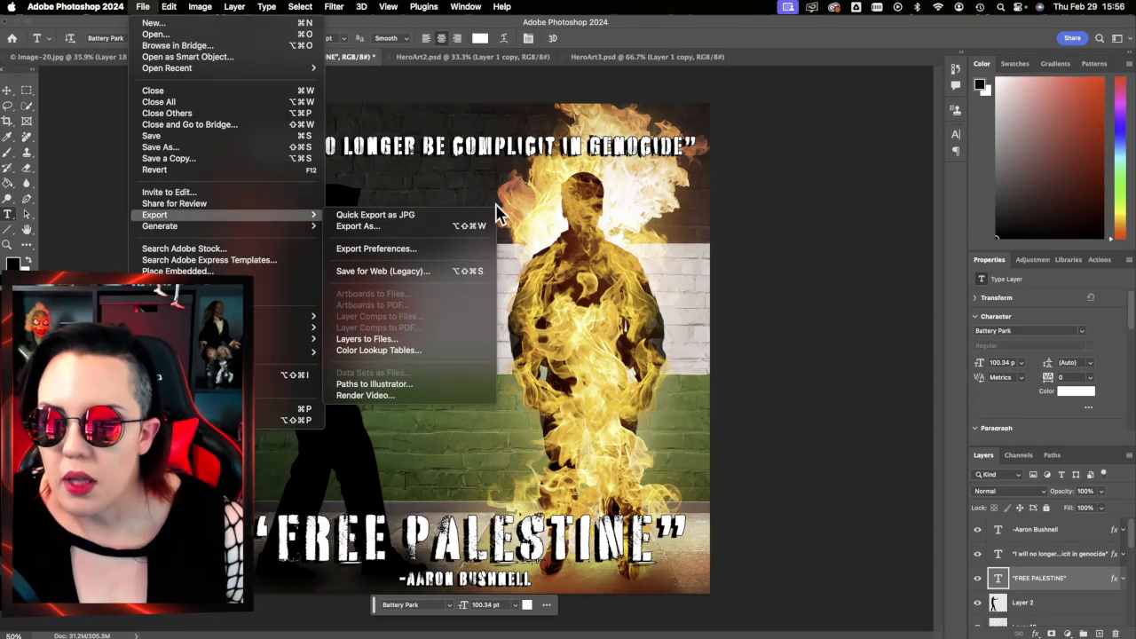
mouse_move(154, 215)
left_click(382, 217)
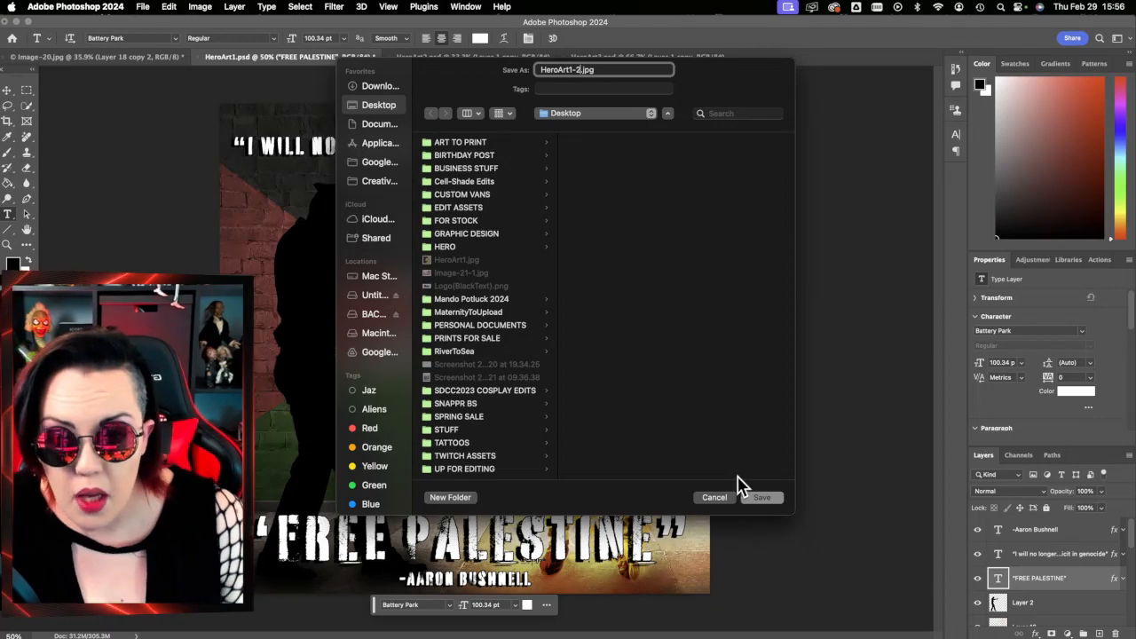
left_click(753, 500)
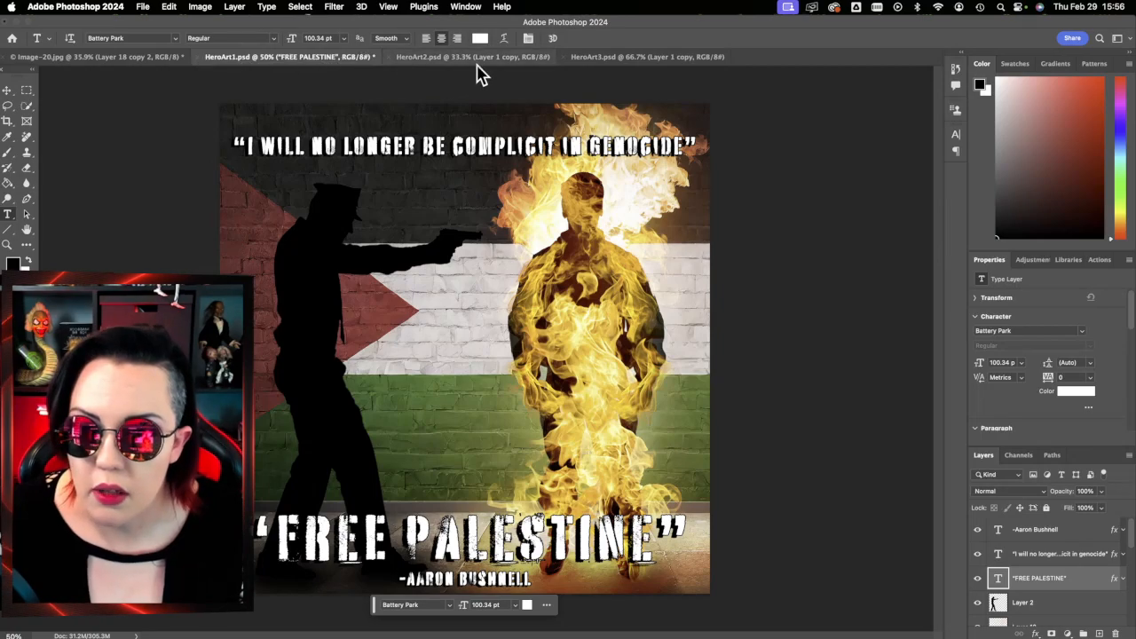
- Review the HeroArt2.psd and HeroArt3.psd saluting-soldier compositions alongside HeroArt1.psd
left_click(473, 57)
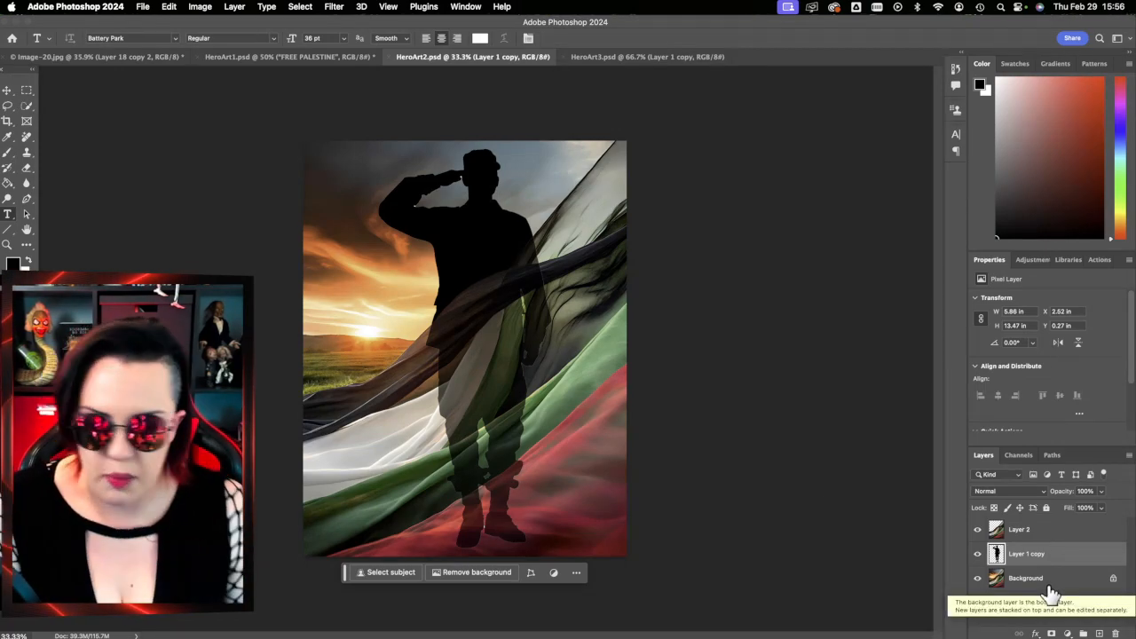
left_click(364, 59)
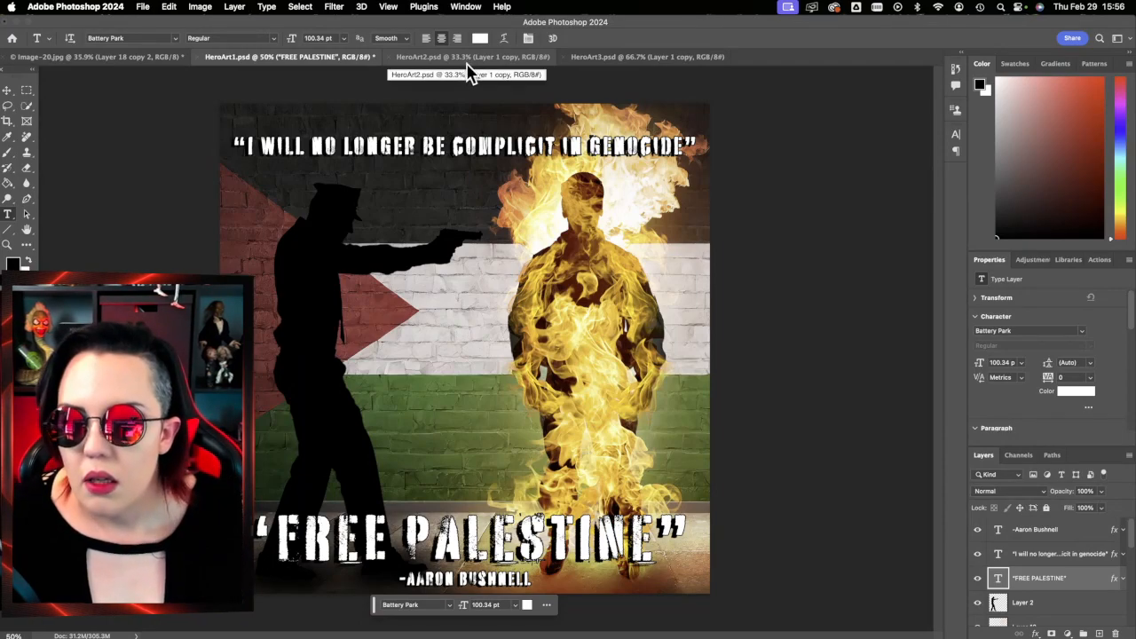
left_click(470, 62)
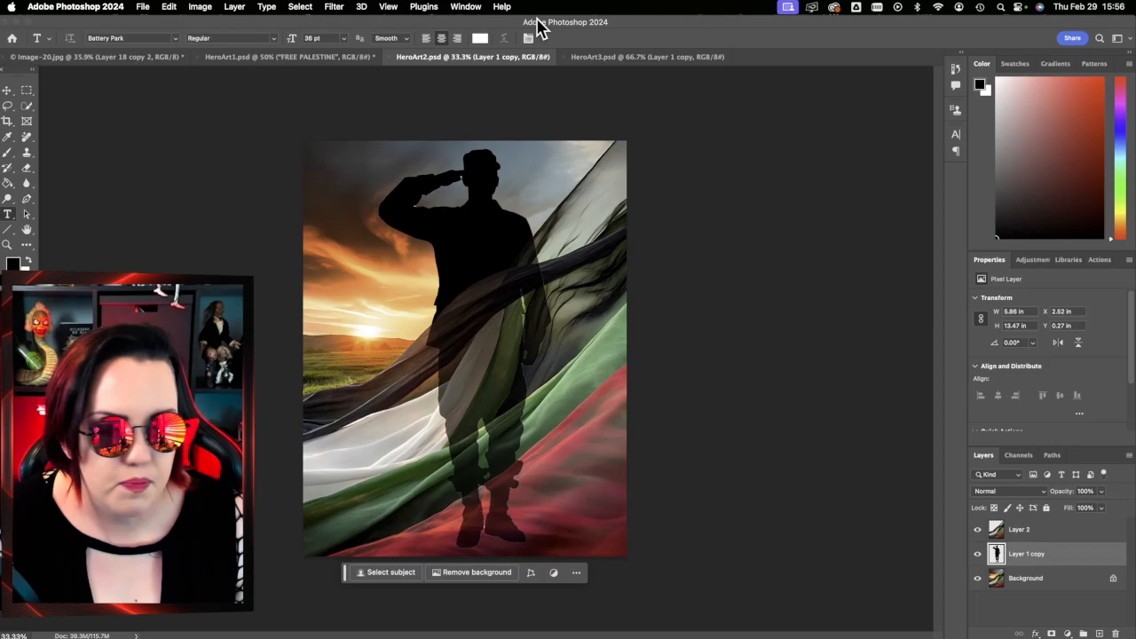
left_click(610, 57)
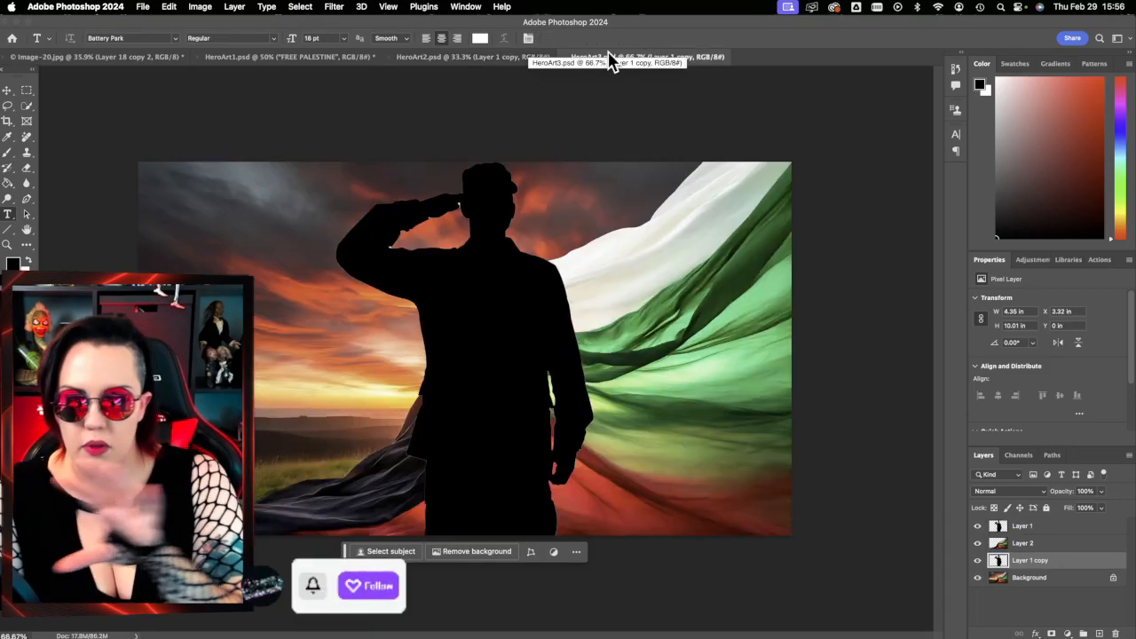
left_click(498, 60)
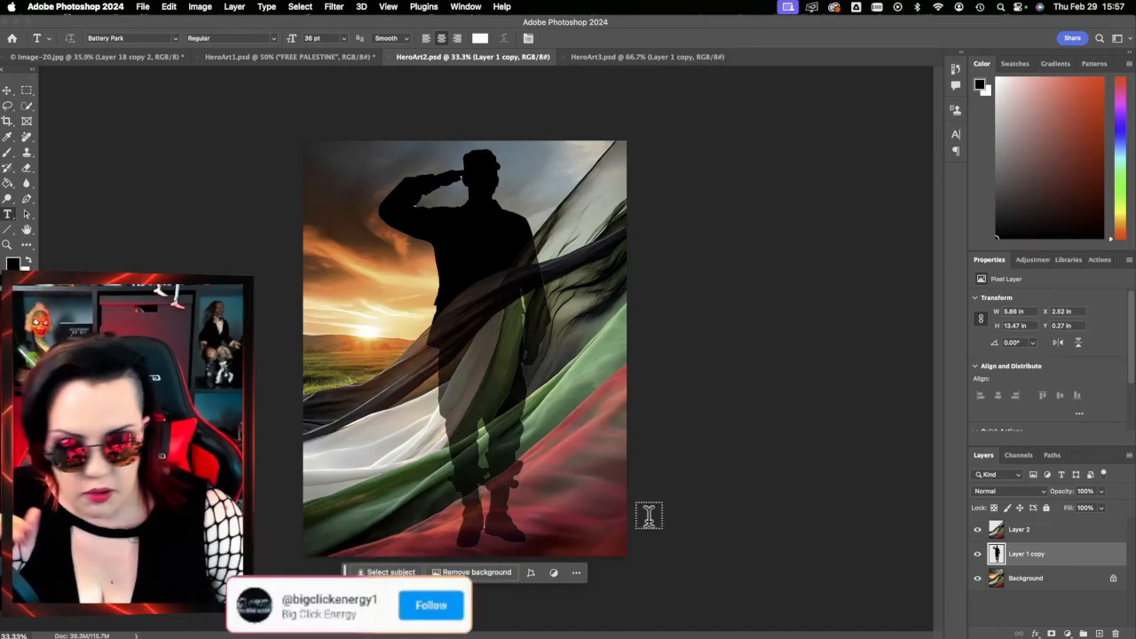
- Check the HeroArt2.psd layers by toggling the flag layer's visibility, and return to HeroArt1.psd
left_click(977, 531)
left_click(977, 531)
left_click(977, 530)
left_click(977, 530)
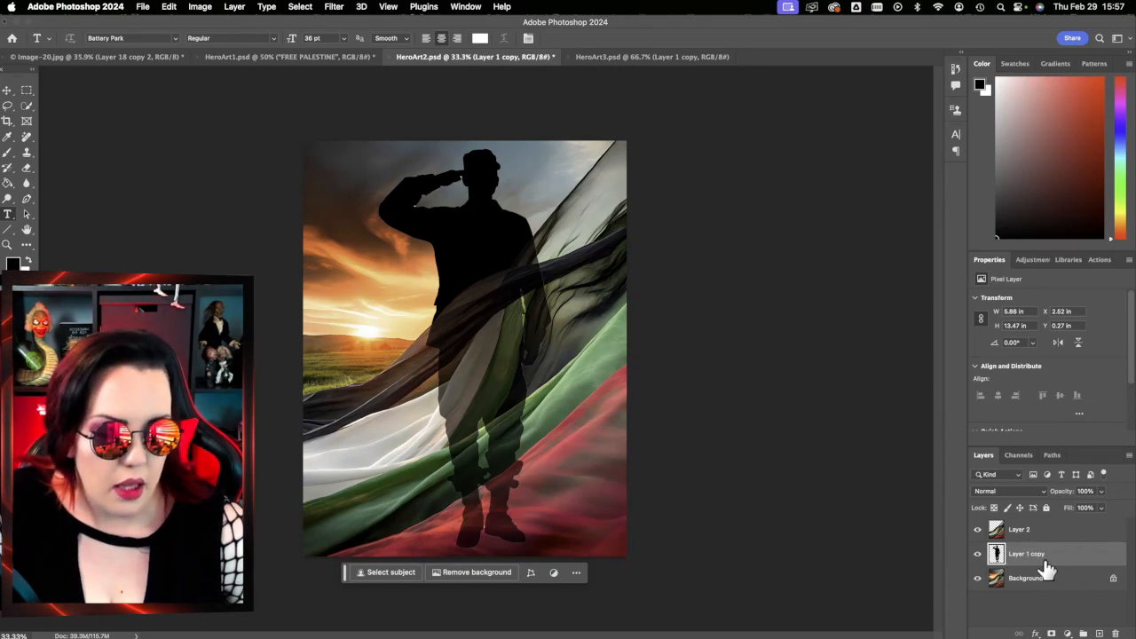
left_click(1036, 581)
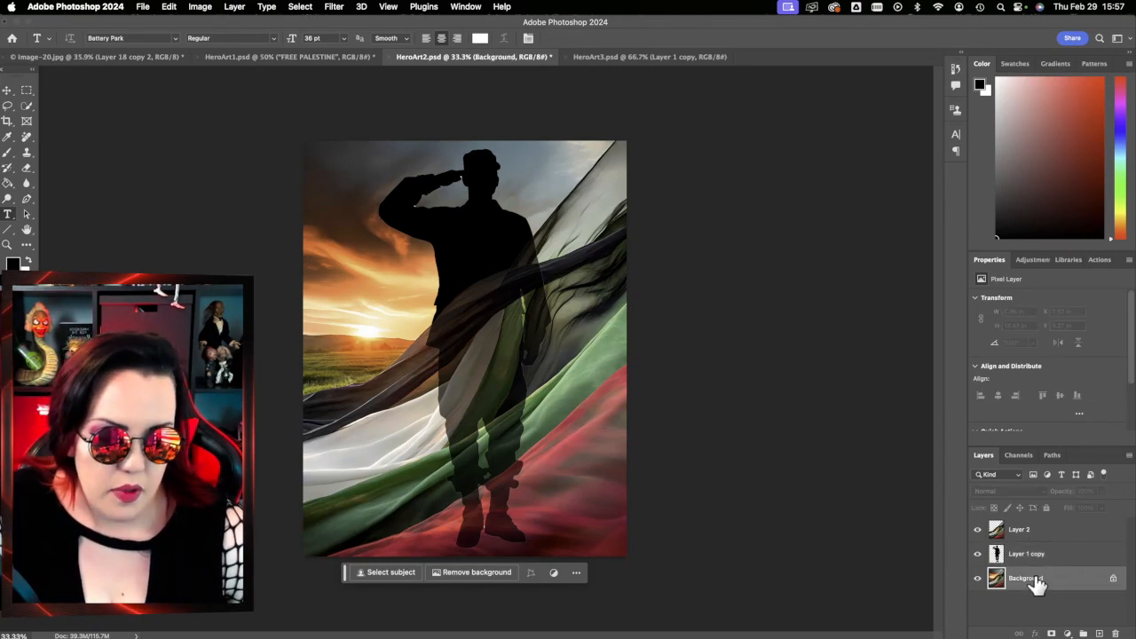
left_click(1004, 558)
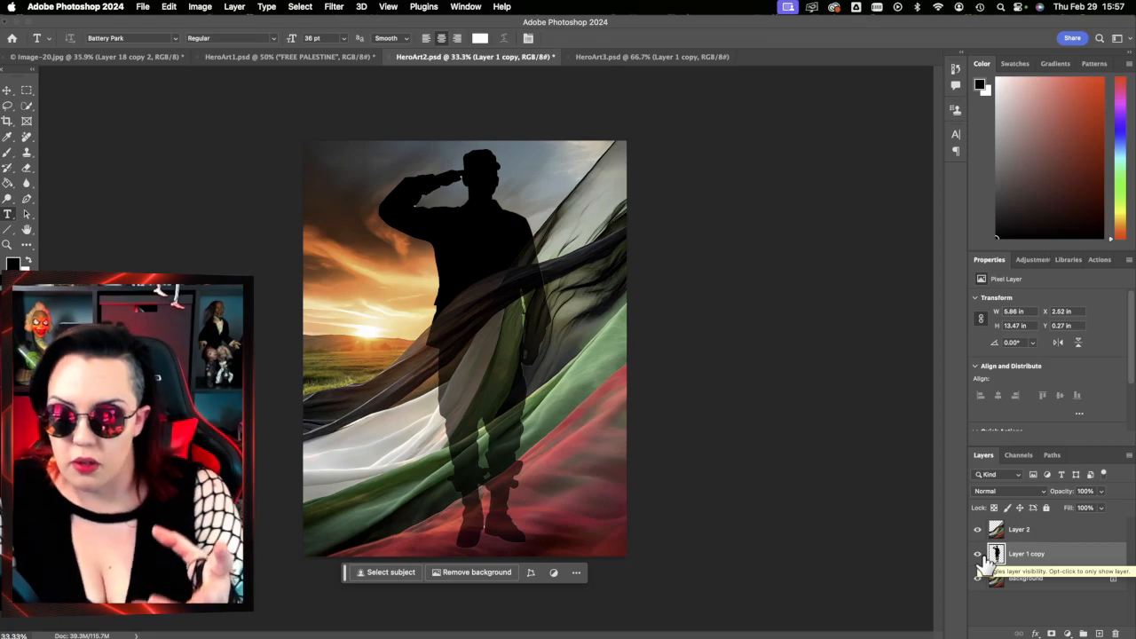
left_click(297, 57)
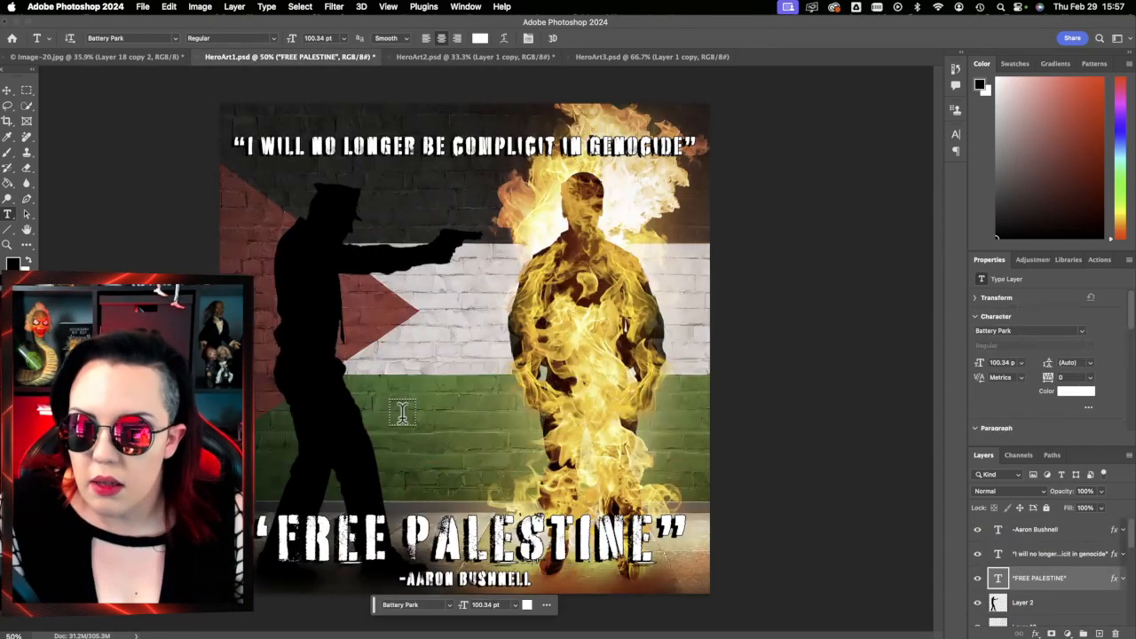
- Switch to Finder and open the istockphoto image of the police officer aiming a gun from the SILHOUETTES folder
left_click(16, 22)
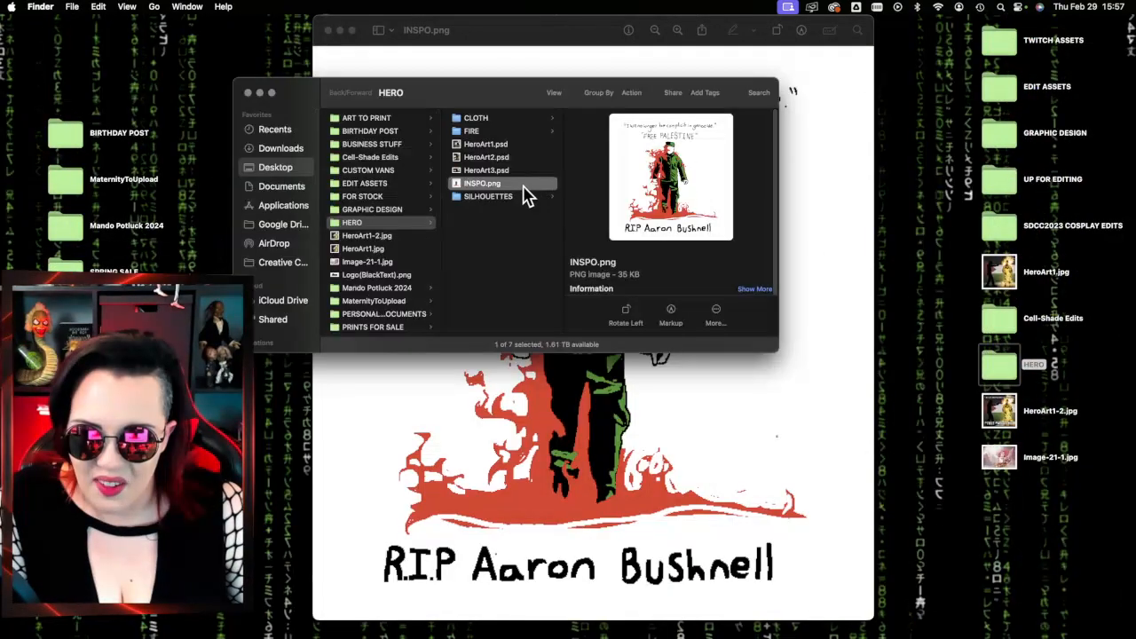
left_click(522, 197)
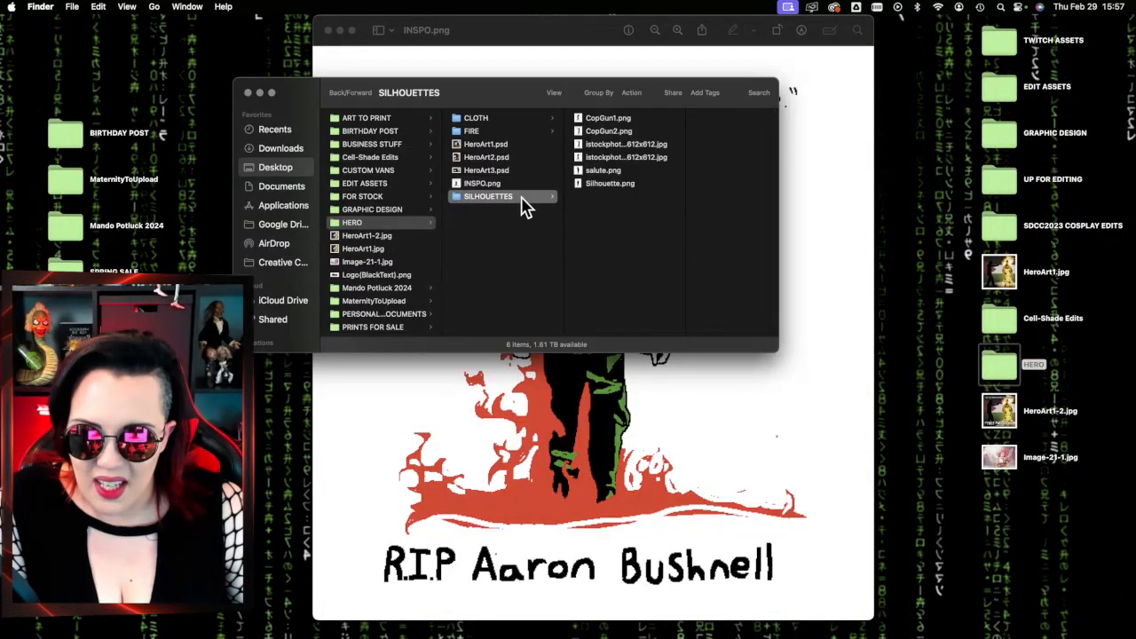
left_click(619, 159)
left_click_drag(611, 163, 603, 158)
left_click(603, 146)
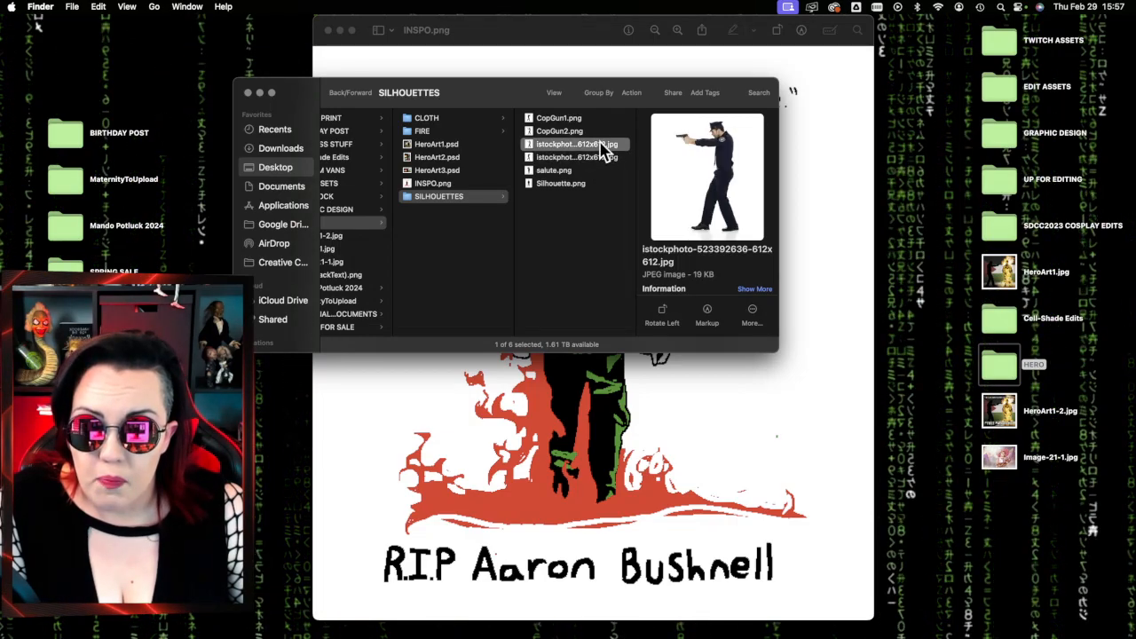
double_click(601, 145)
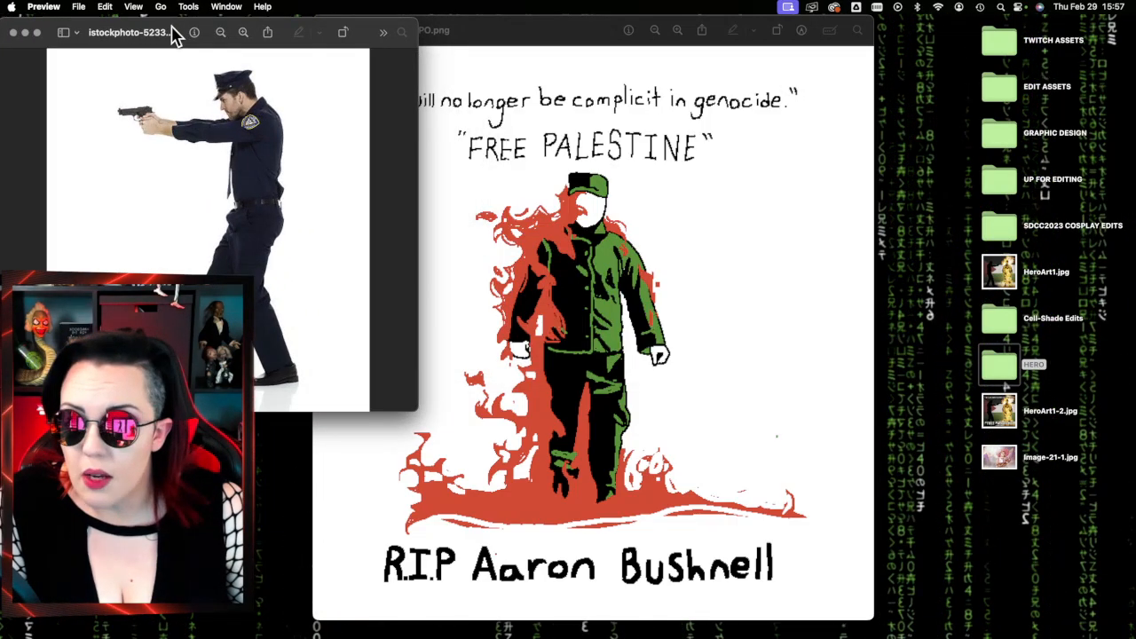
left_click_drag(175, 36, 249, 71)
left_click(298, 89)
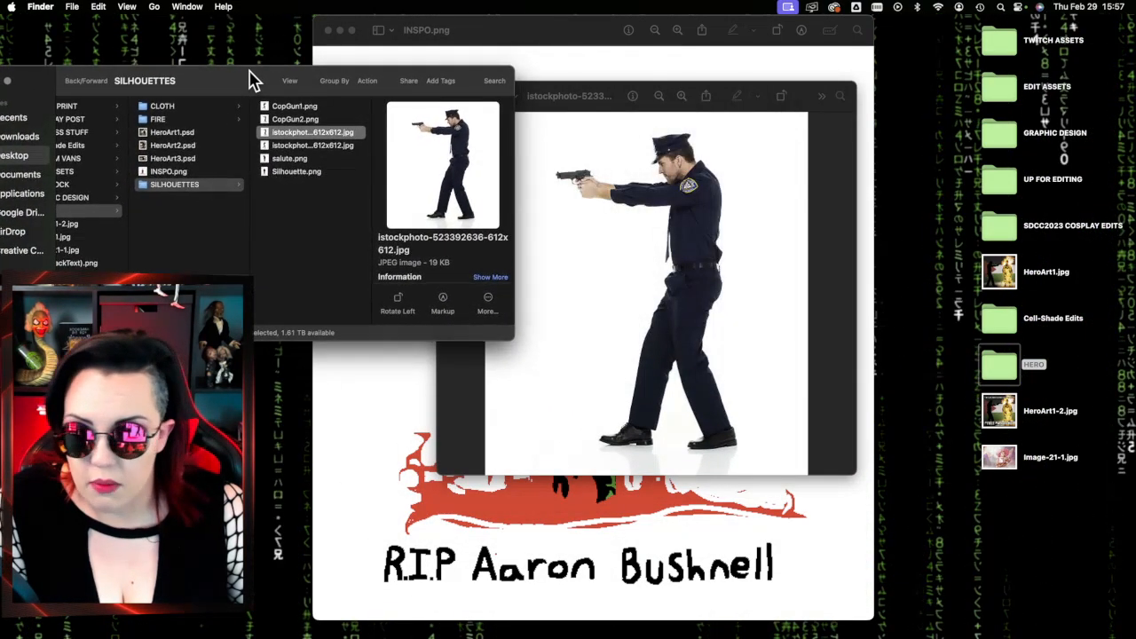
- Open CopGun2.png beside the officer photo to compare them, and return to HeroArt1.psd in Photoshop
left_click(313, 160)
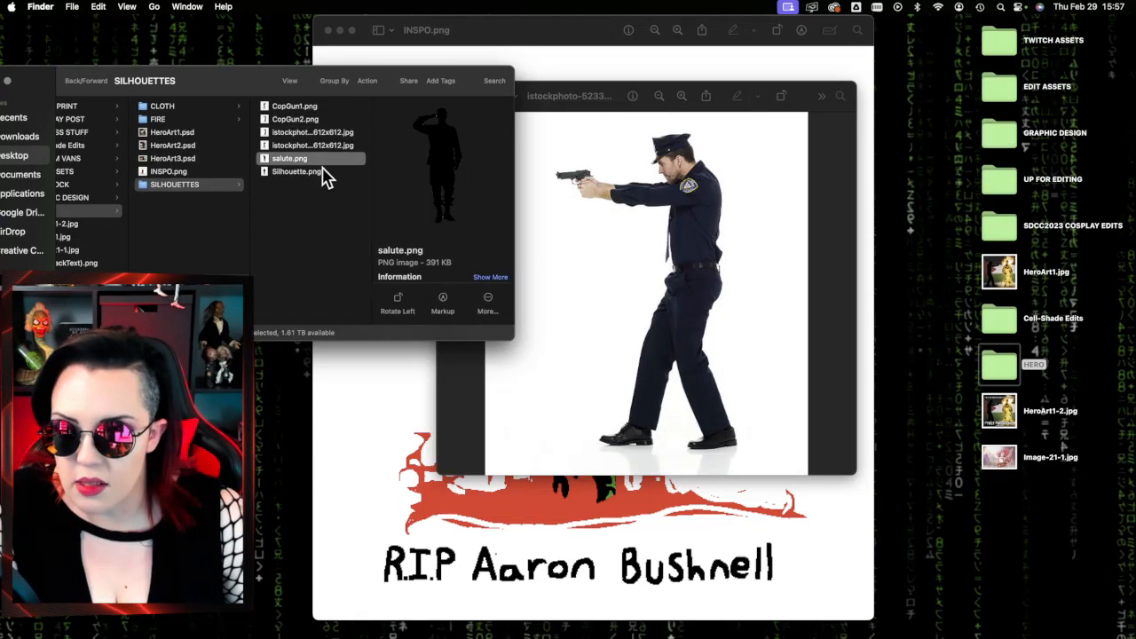
double_click(294, 119)
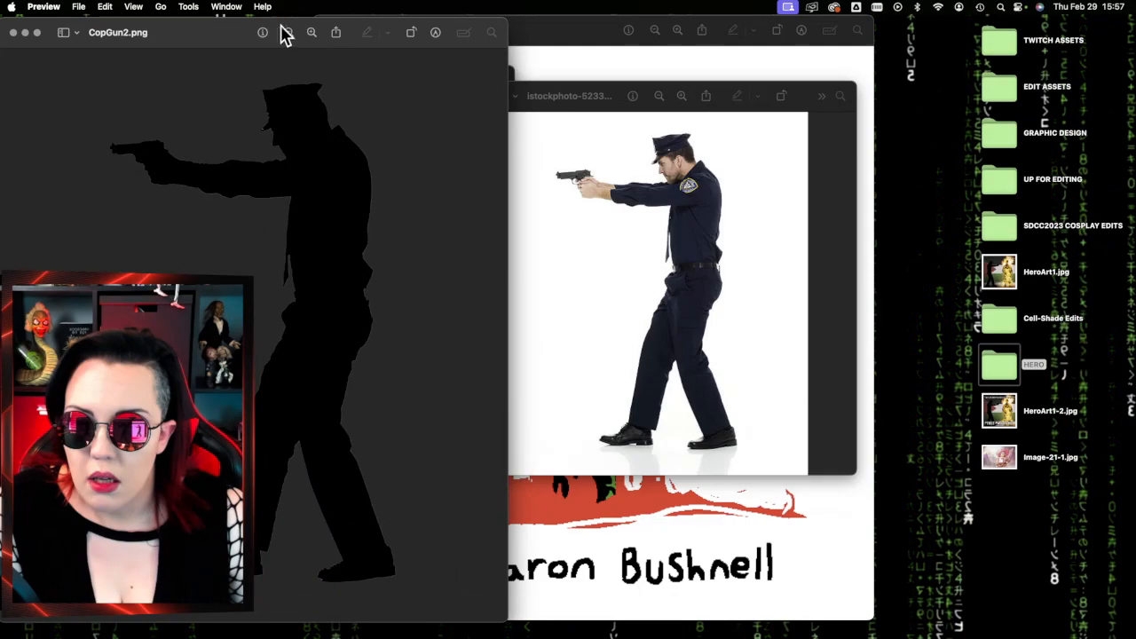
left_click_drag(235, 41, 273, 39)
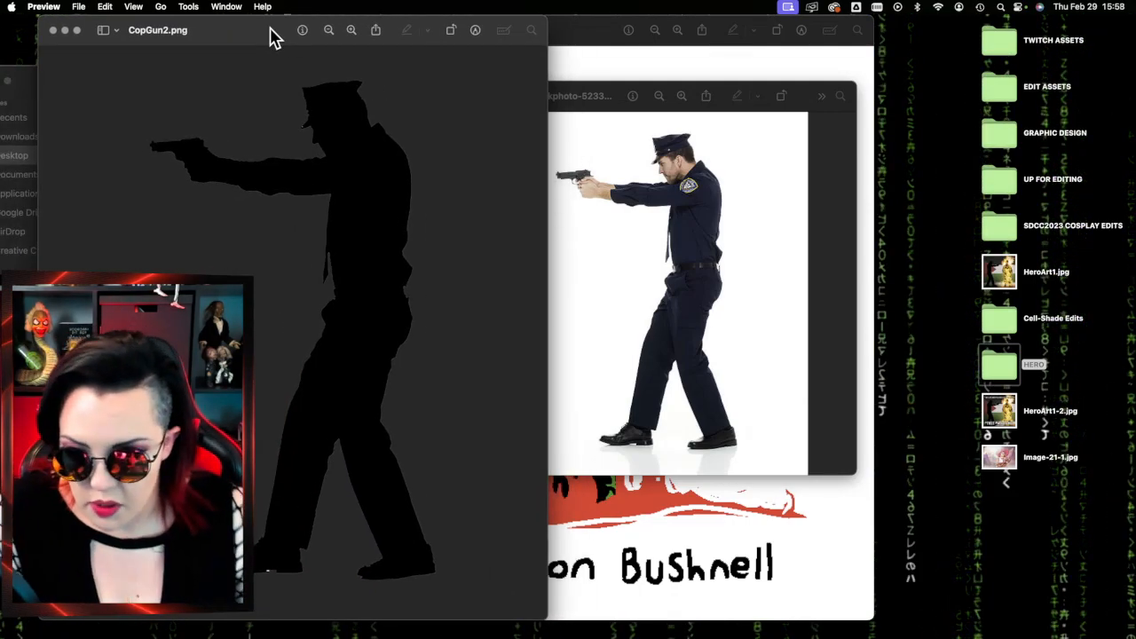
left_click_drag(275, 39, 878, 41)
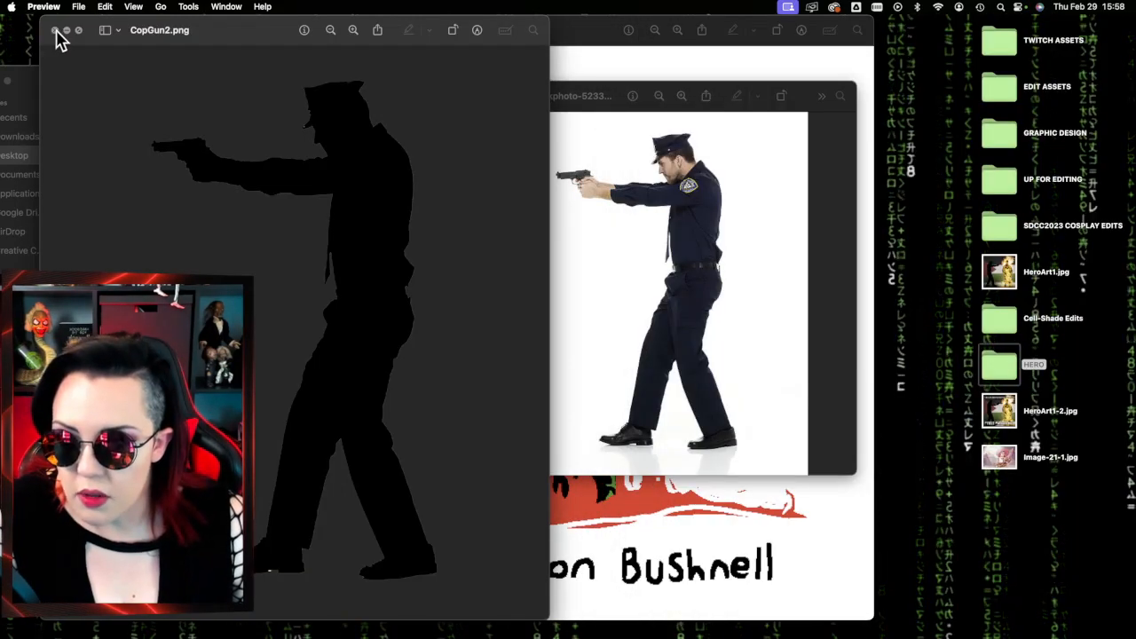
left_click_drag(576, 105, 641, 133)
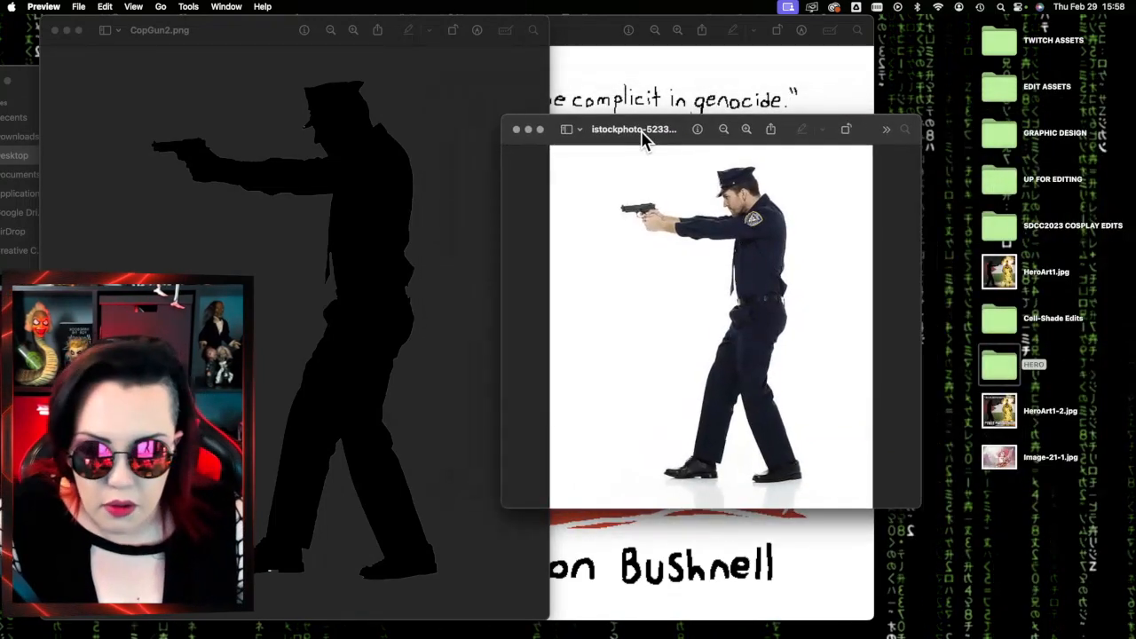
left_click(54, 31)
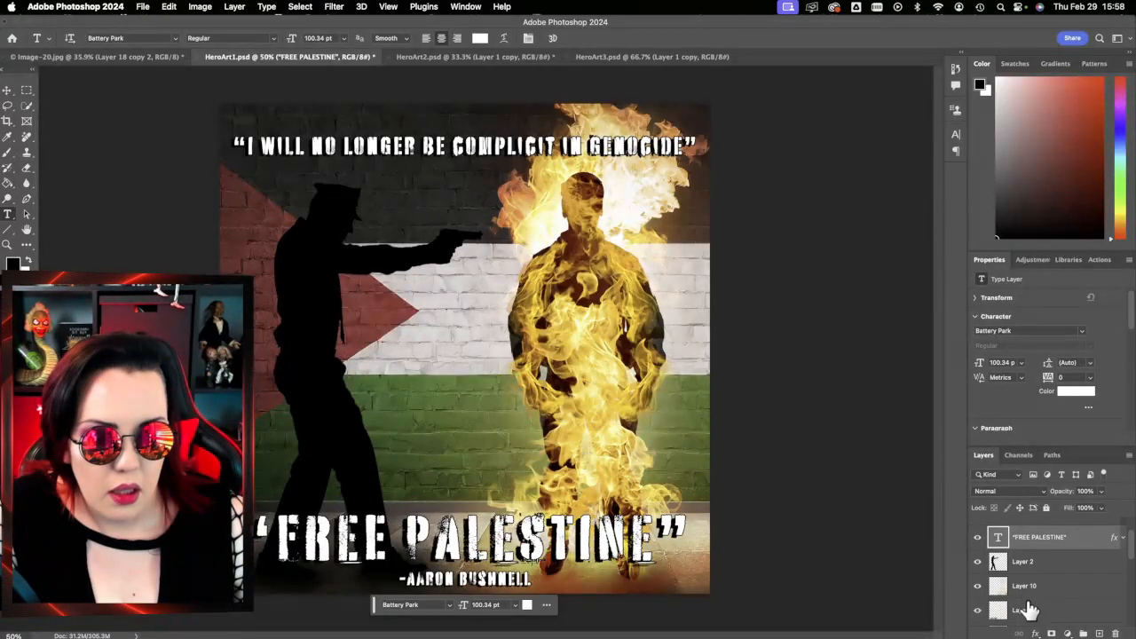
- Load the officer silhouette on Layer 2 as a selection and add a new layer above it as a clipping mask
left_click(1037, 560)
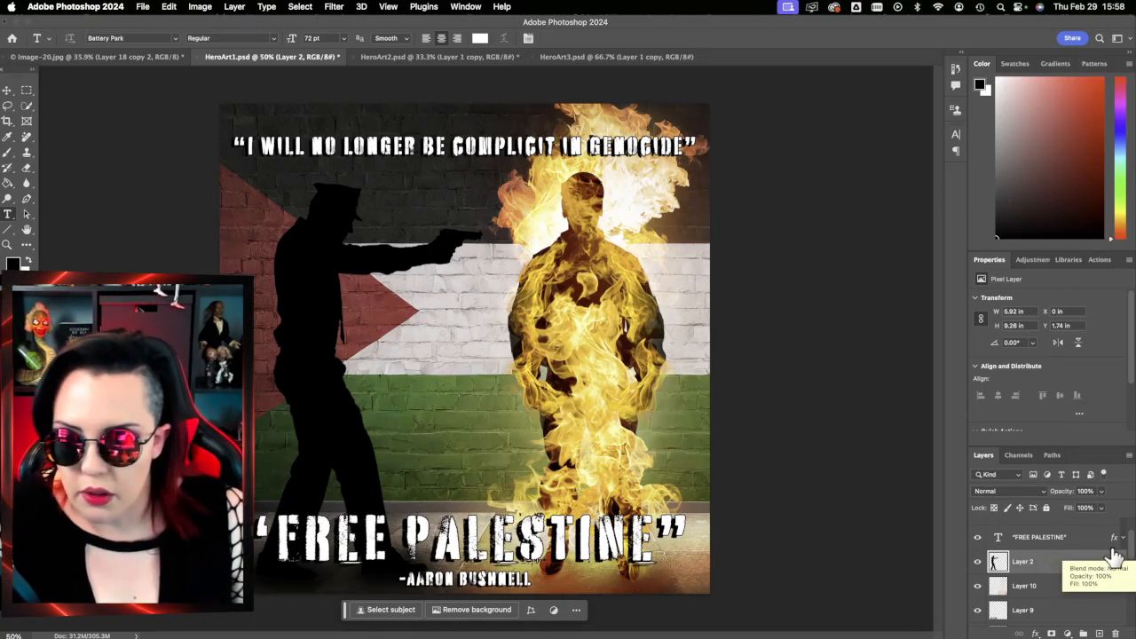
left_click(996, 564, "super")
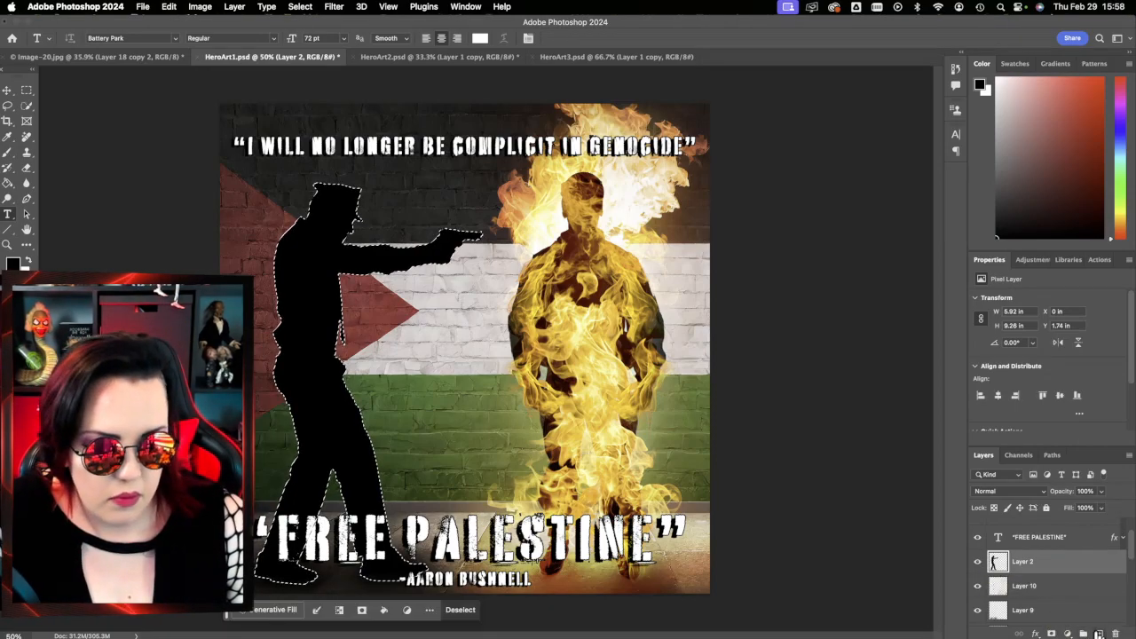
left_click(1098, 633)
right_click(1045, 561)
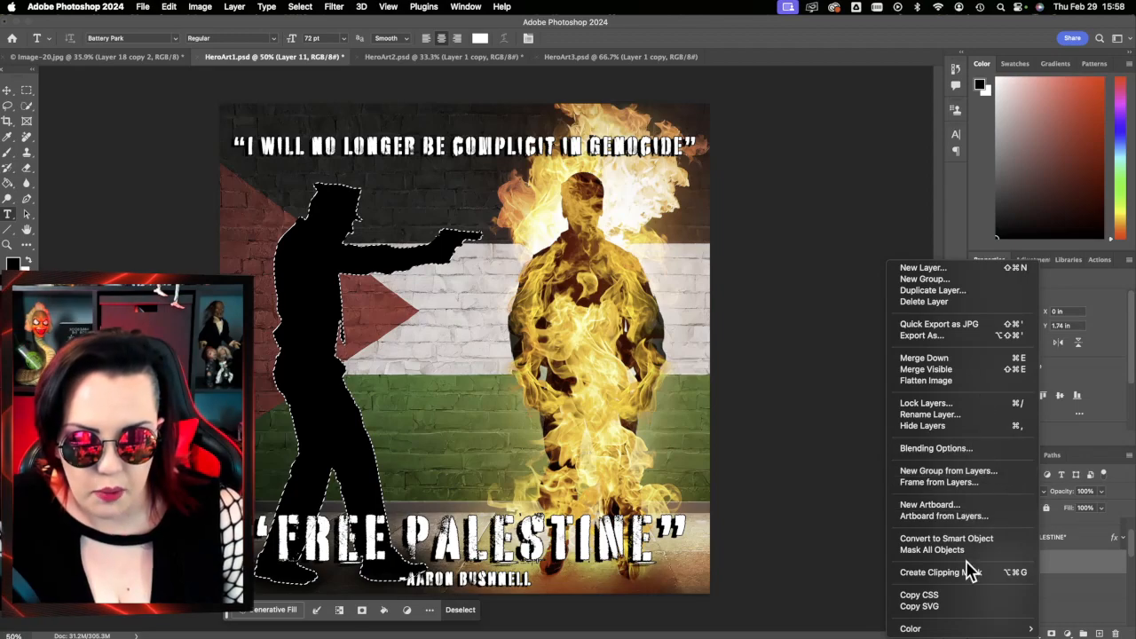
left_click(967, 574)
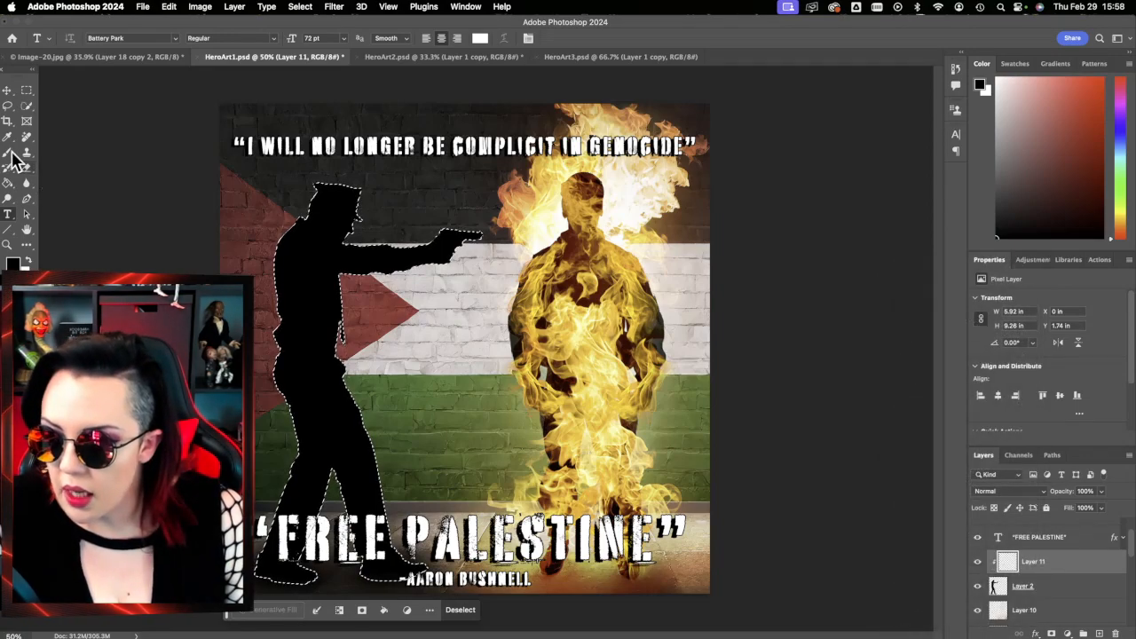
- Sample an orange from the flames and paint over the whole officer silhouette on the clipped layer with a 300 px brush
key("b")
left_click(537, 182, "alt")
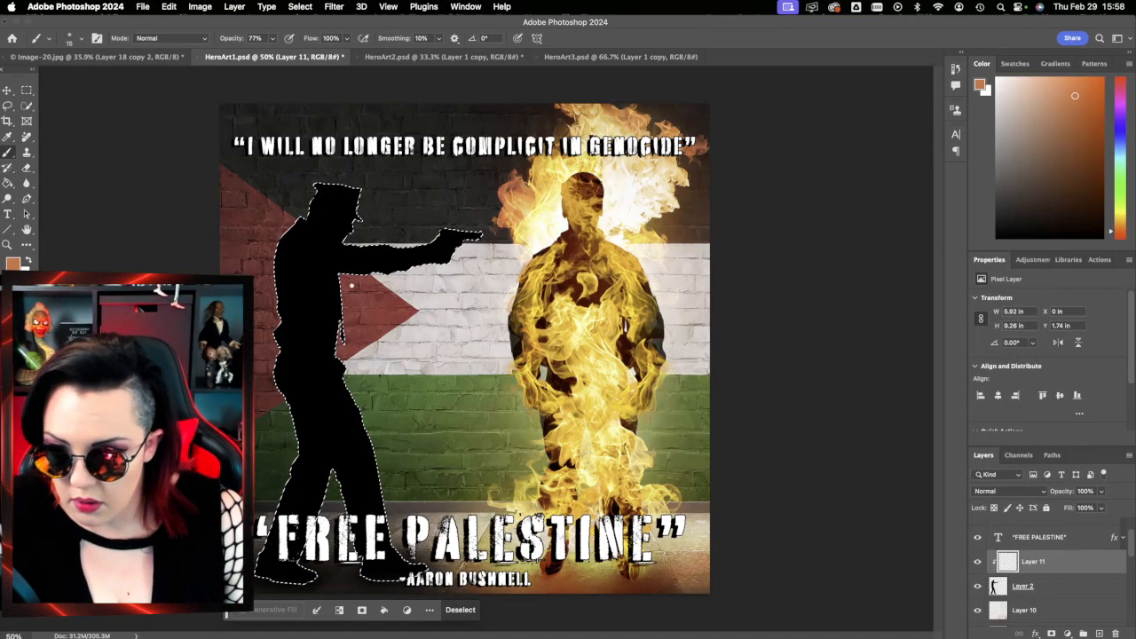
key("]")
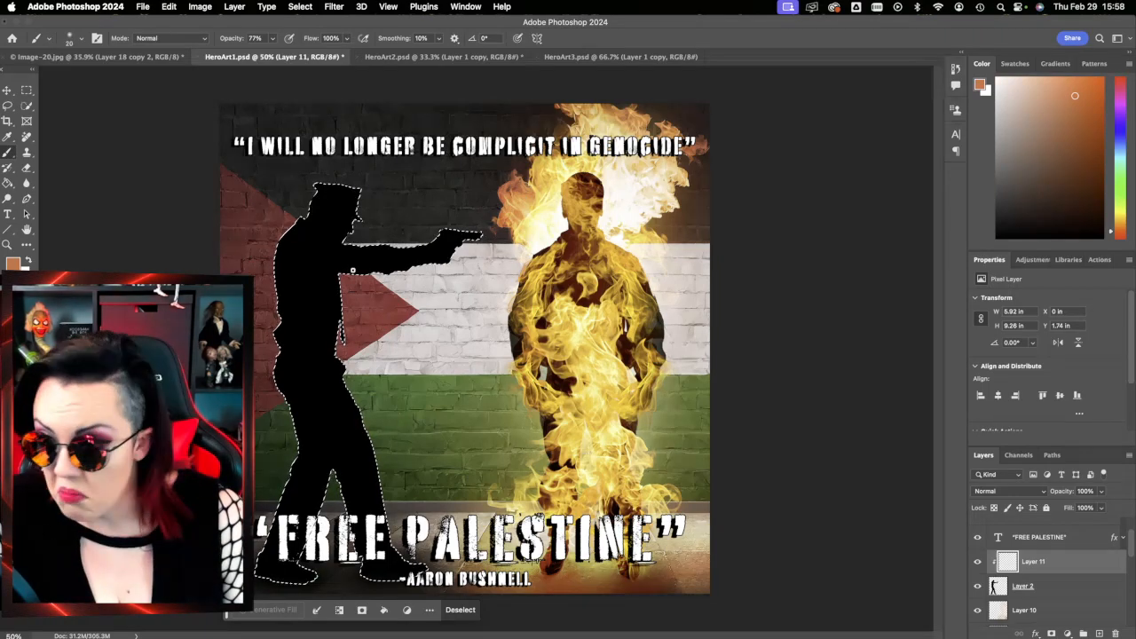
key("]")
key("]")
key("]")
key("]")
key("]")
key("]")
key("]")
key("]")
key("]")
key("]")
key("]")
key("]")
key("]")
key("]")
key("]")
key("]")
key("]")
mouse_move(353, 270)
left_mouse_down()
mouse_move(669, 245)
mouse_move(211, 198)
mouse_move(443, 183)
mouse_move(292, 222)
mouse_move(217, 264)
mouse_move(505, 203)
mouse_move(263, 353)
mouse_move(306, 365)
mouse_move(332, 229)
mouse_move(294, 434)
mouse_move(360, 324)
mouse_move(355, 431)
mouse_move(484, 468)
mouse_move(528, 559)
mouse_move(307, 486)
mouse_move(302, 575)
mouse_move(355, 604)
left_mouse_up()
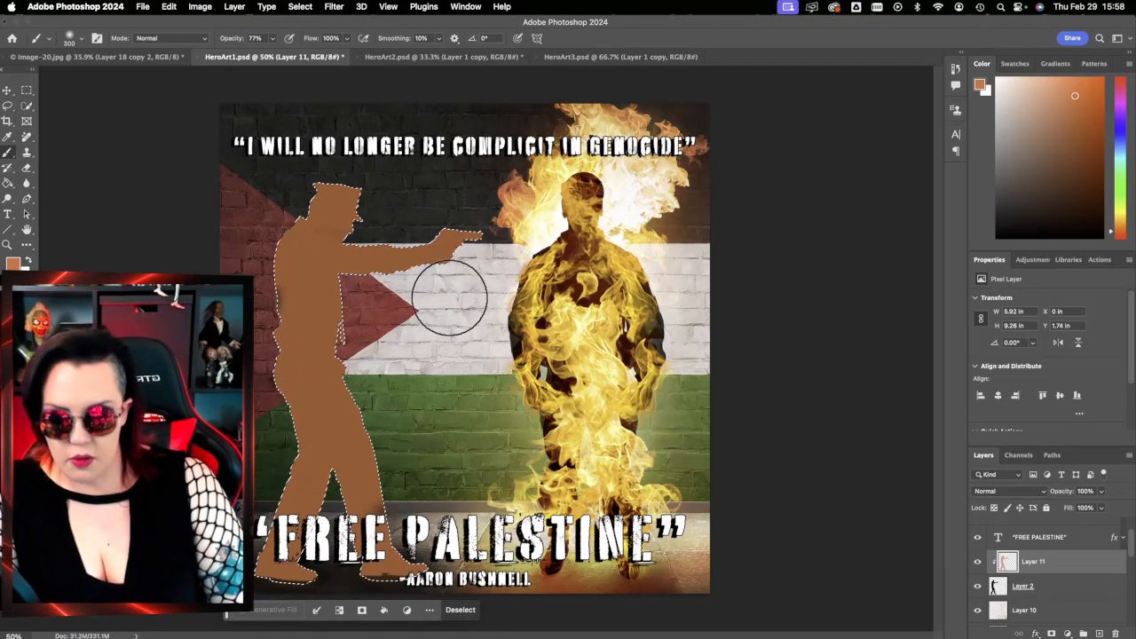
- Clear the orange paint from the officer silhouette on the clipped Layer 11
key("Delete")
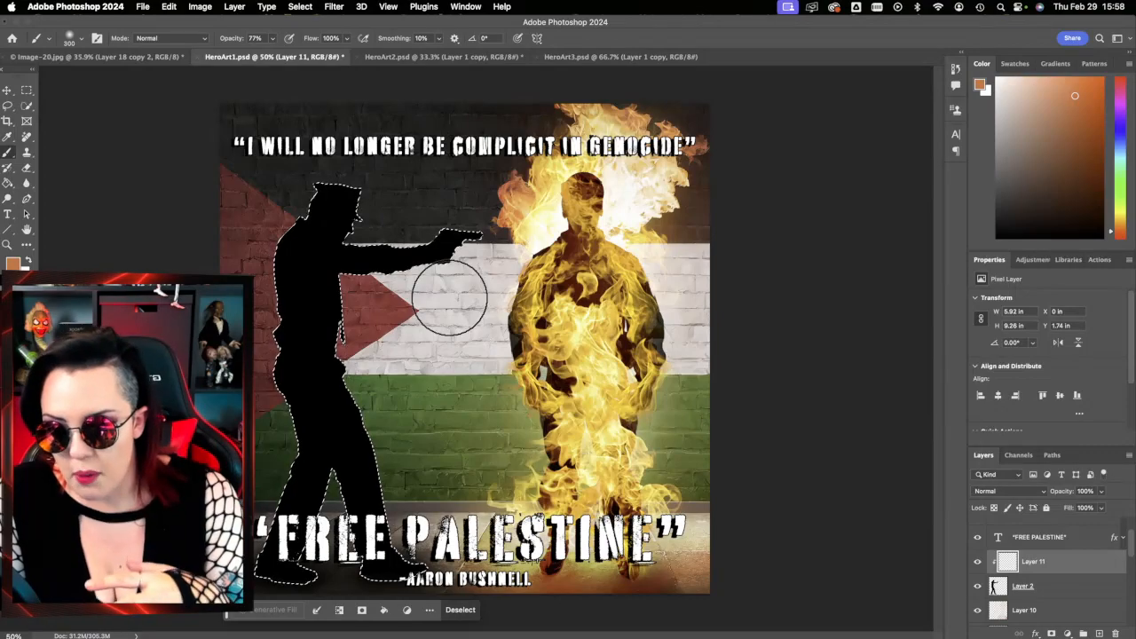
- In Image-20.jpg, duplicate Layer 1 copy 4, then undo the duplication
left_click(92, 59)
left_click(1084, 581)
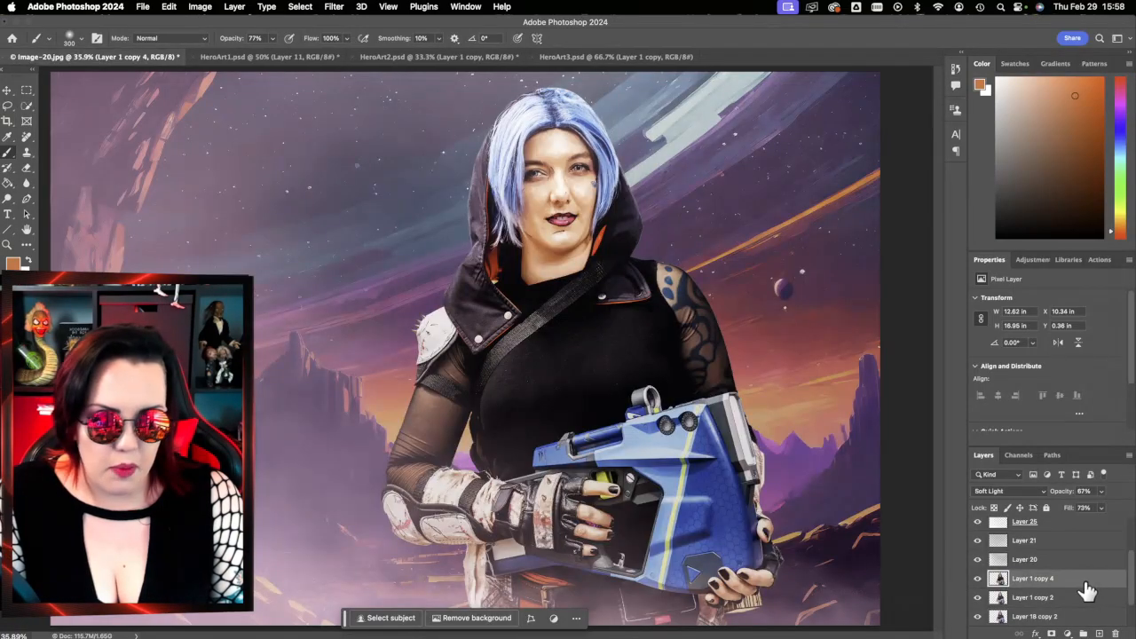
left_click_drag(1088, 589, 1098, 633)
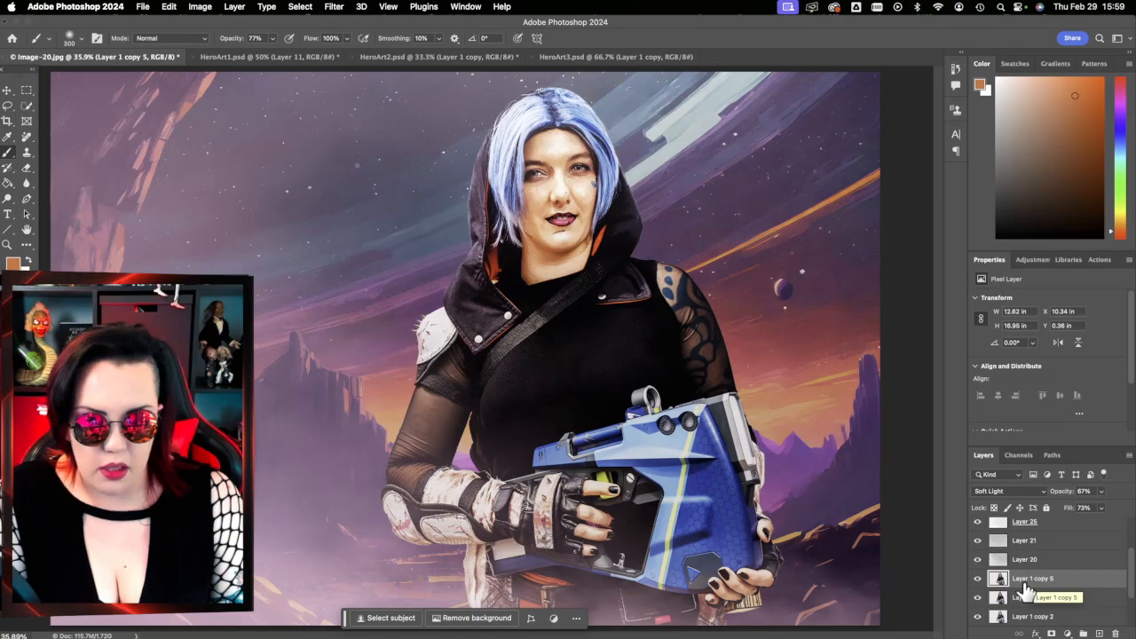
key("super+z")
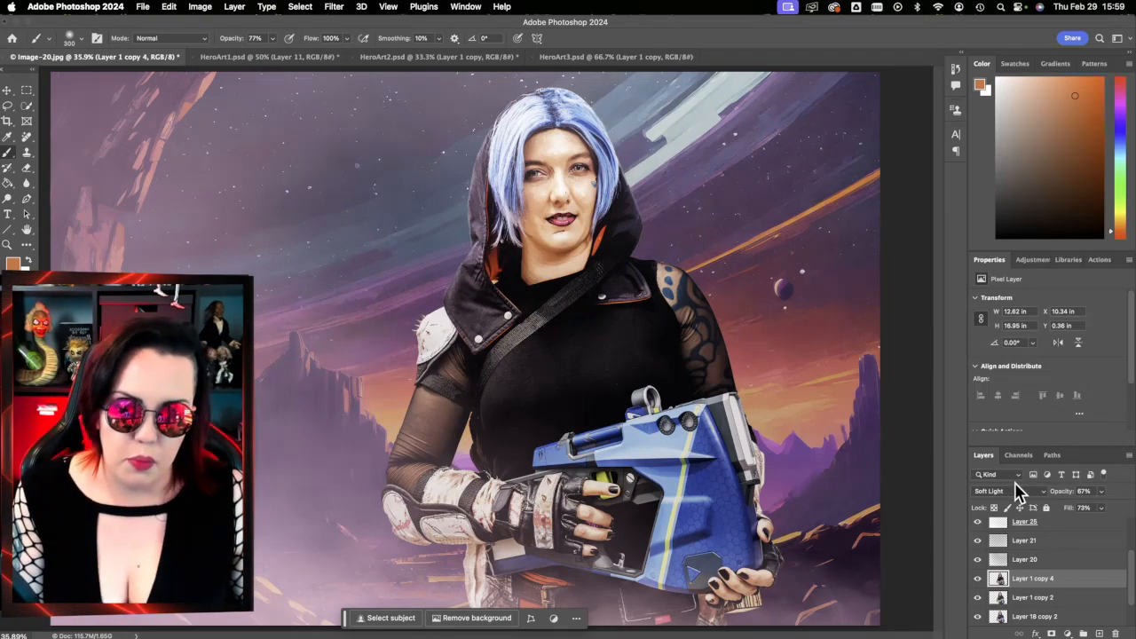
- Deselect the officer silhouette in HeroArt1.psd and try a Gaussian Blur with a 141.3 px radius on Layer 2
left_click(307, 57)
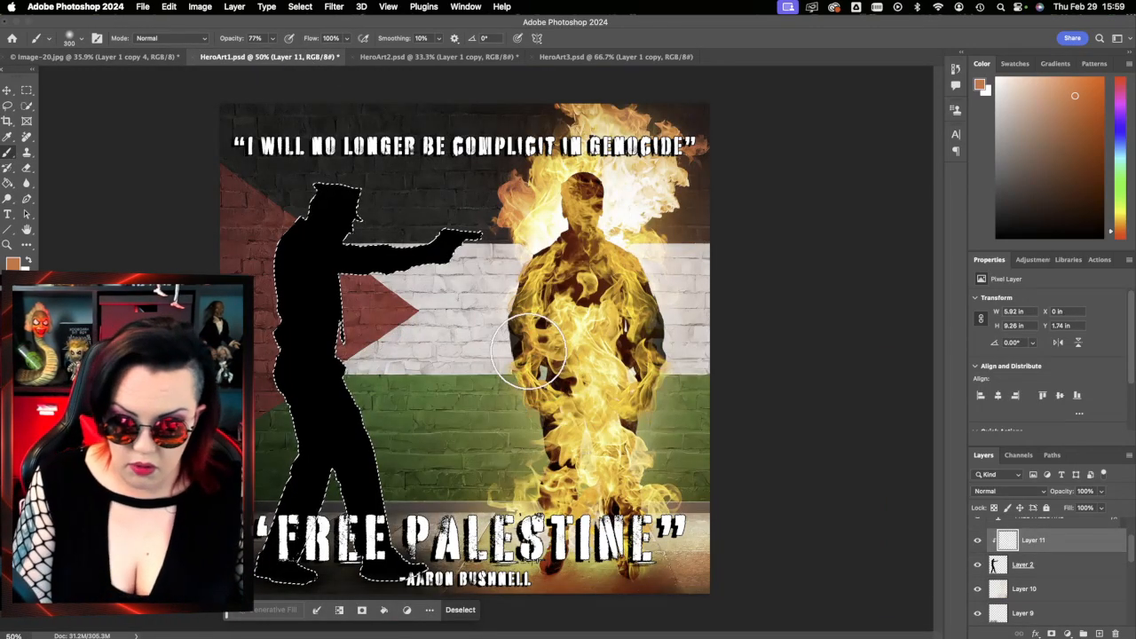
key("super+d")
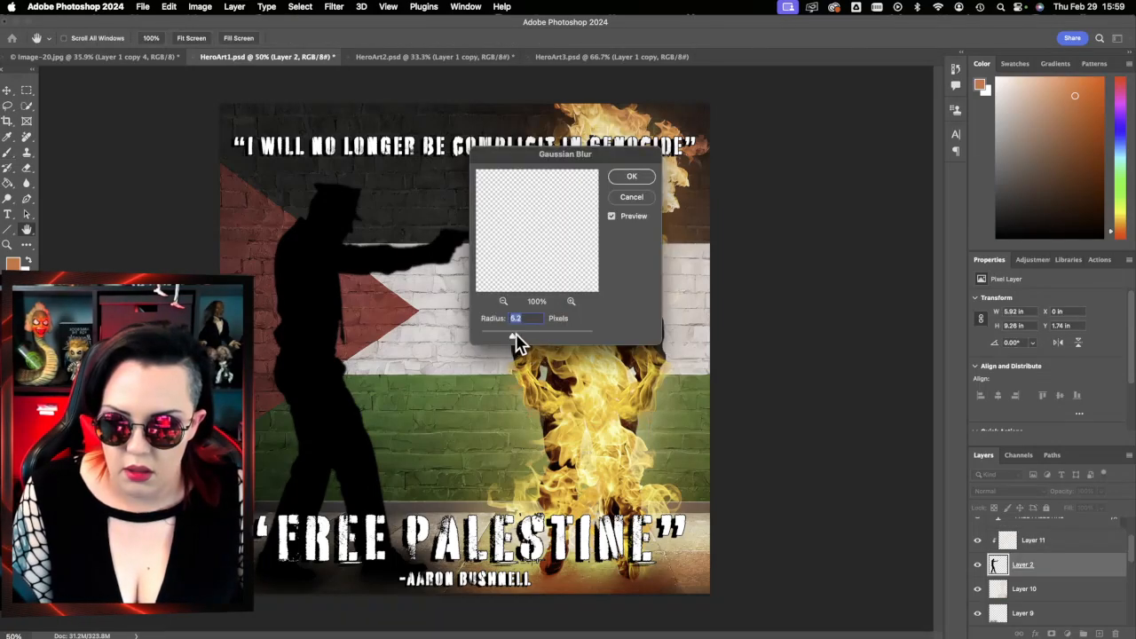
left_click_drag(512, 336, 559, 336)
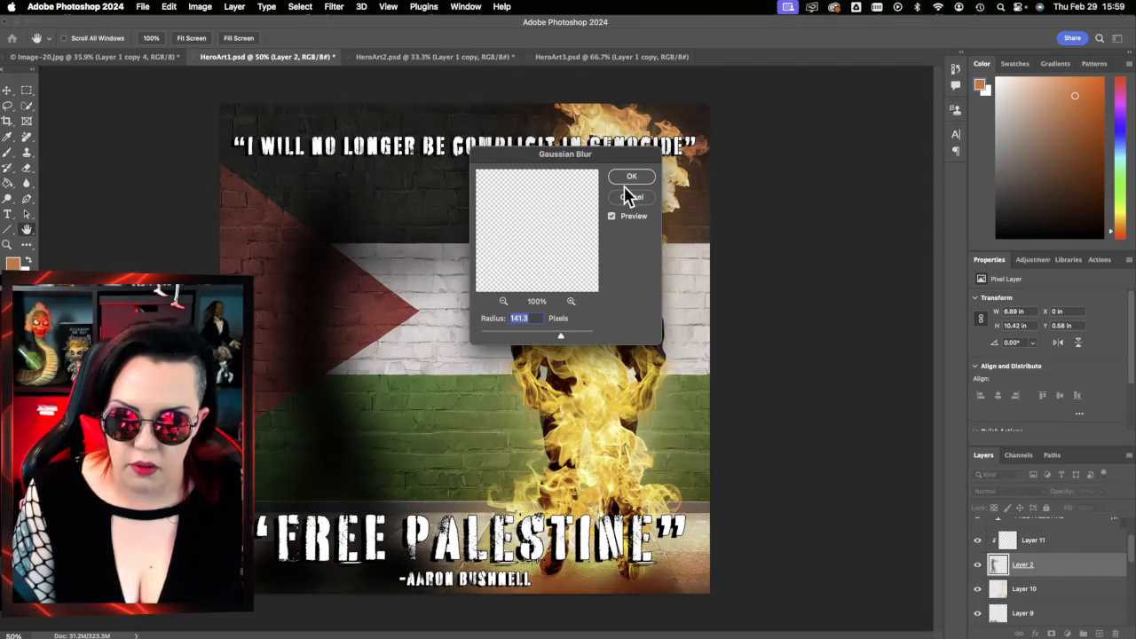
- Duplicate the officer silhouette on Layer 2 and apply a 117.8 px Gaussian Blur to the lower original
left_click_drag(1084, 568, 1101, 633)
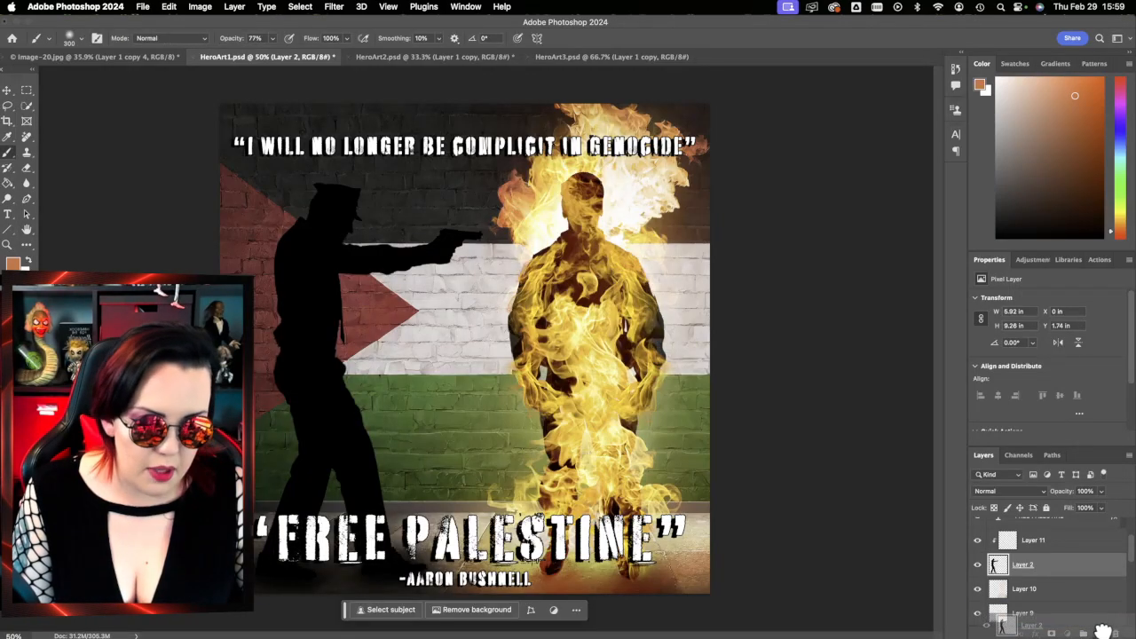
left_click(1072, 590)
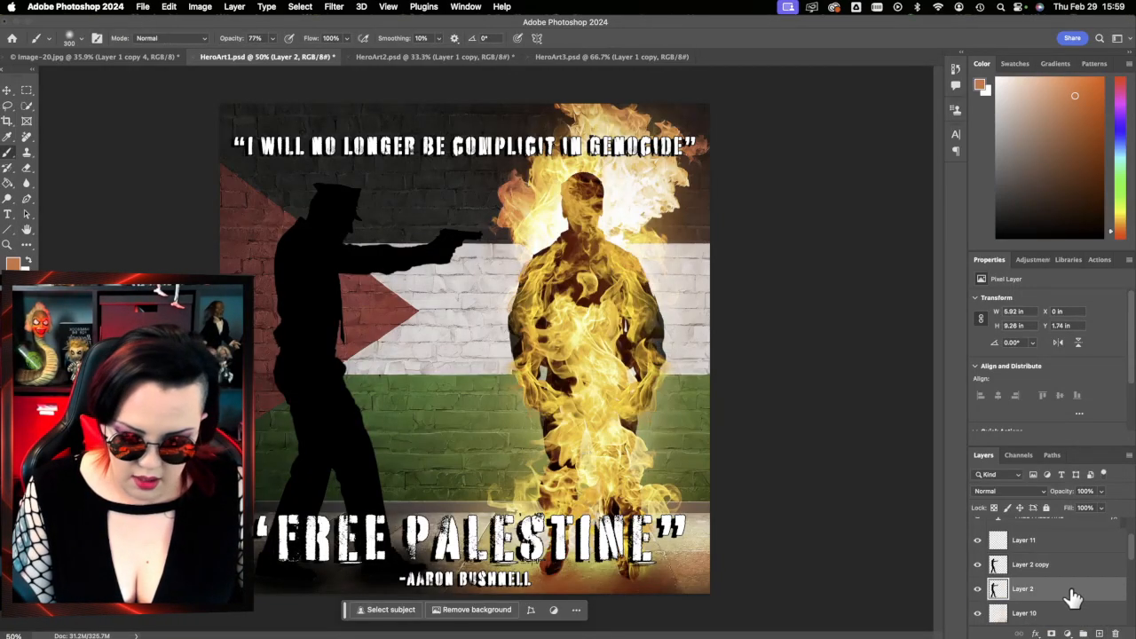
key("alt+super+f")
left_click(557, 335)
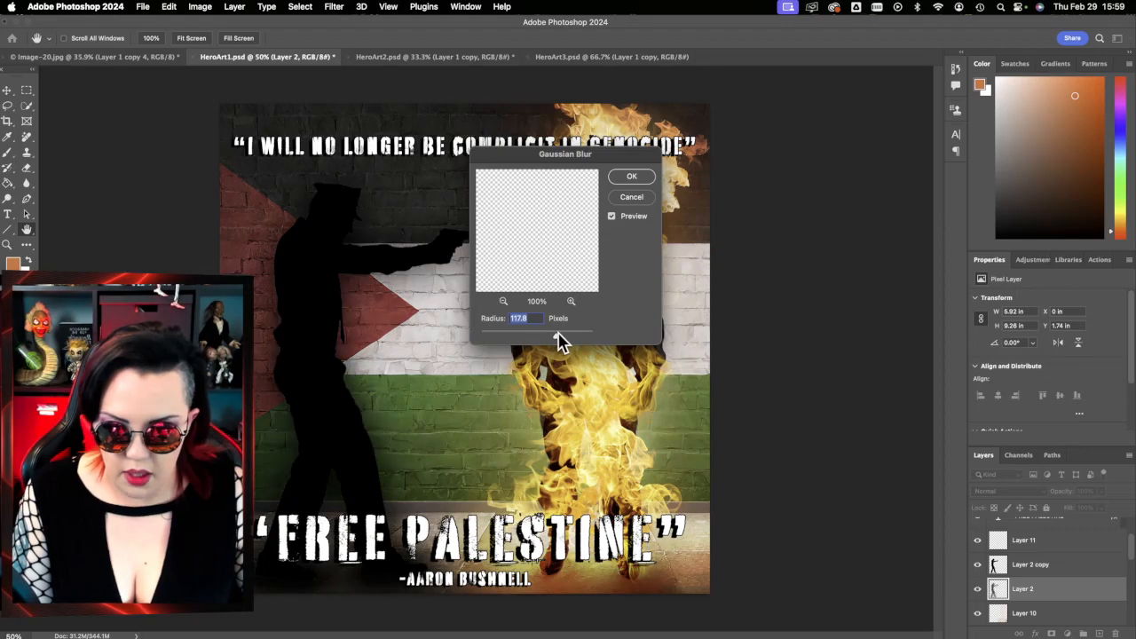
left_click(632, 177)
key("b")
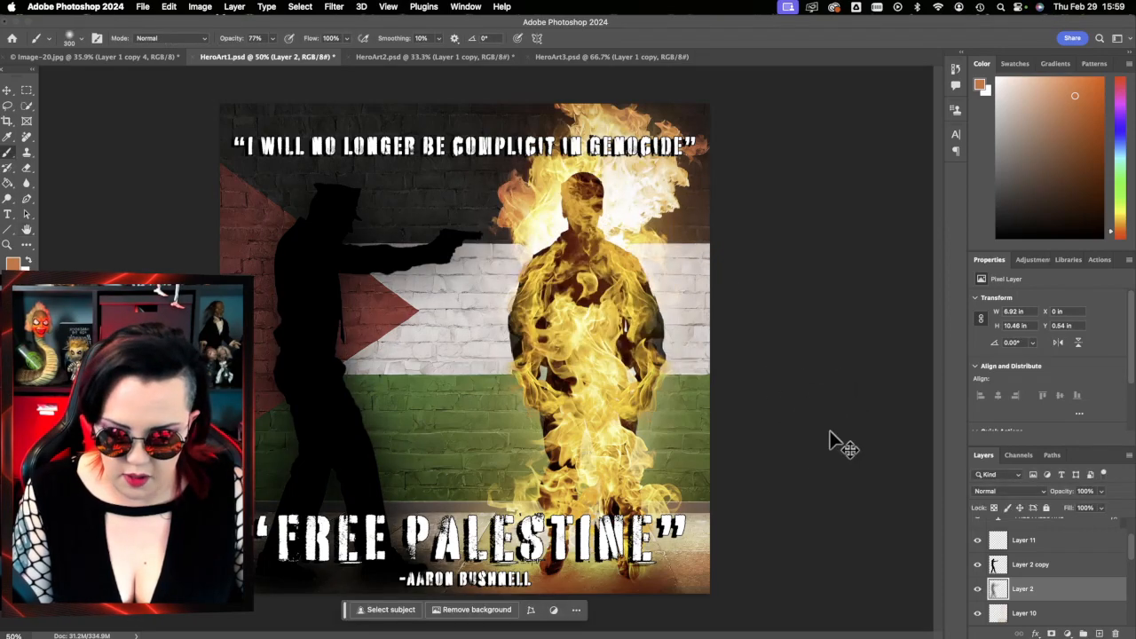
- Move the blurred silhouette about 140 px left and 45 px down, and set its blend mode to Multiply
key("super+t")
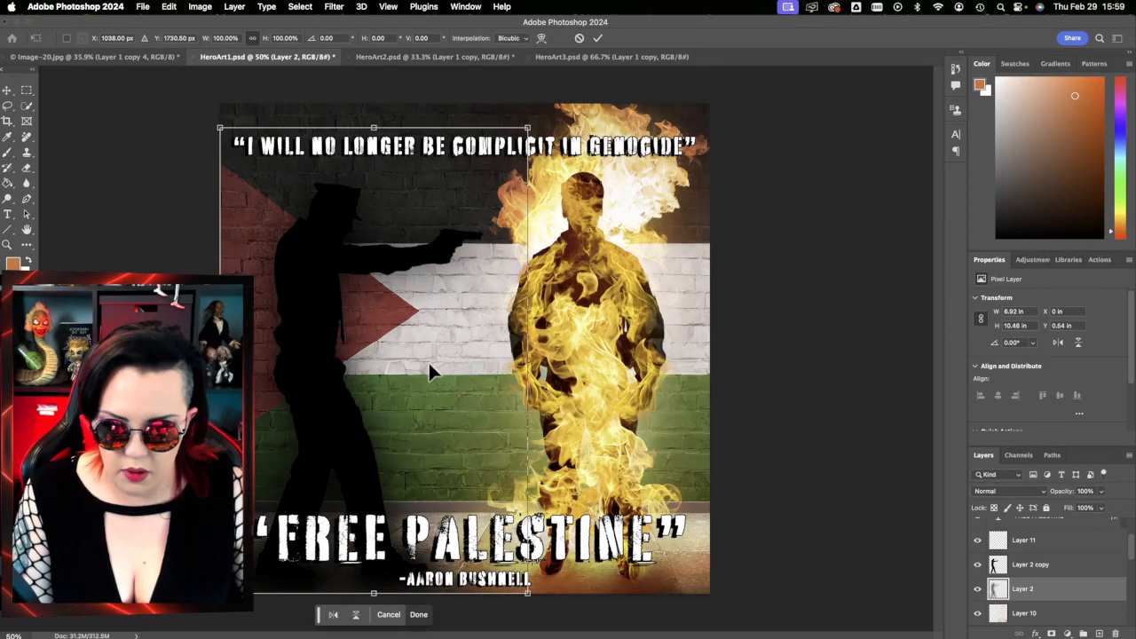
left_click_drag(429, 366, 397, 410)
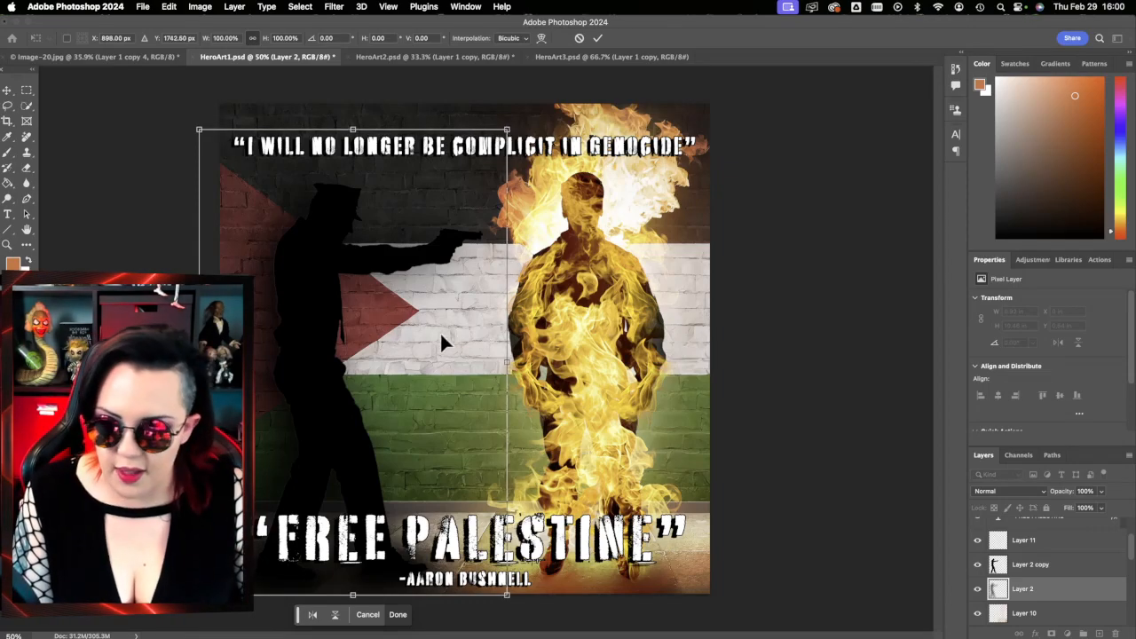
mouse_move(436, 317)
left_mouse_down()
mouse_move(462, 312)
mouse_move(432, 325)
left_mouse_up()
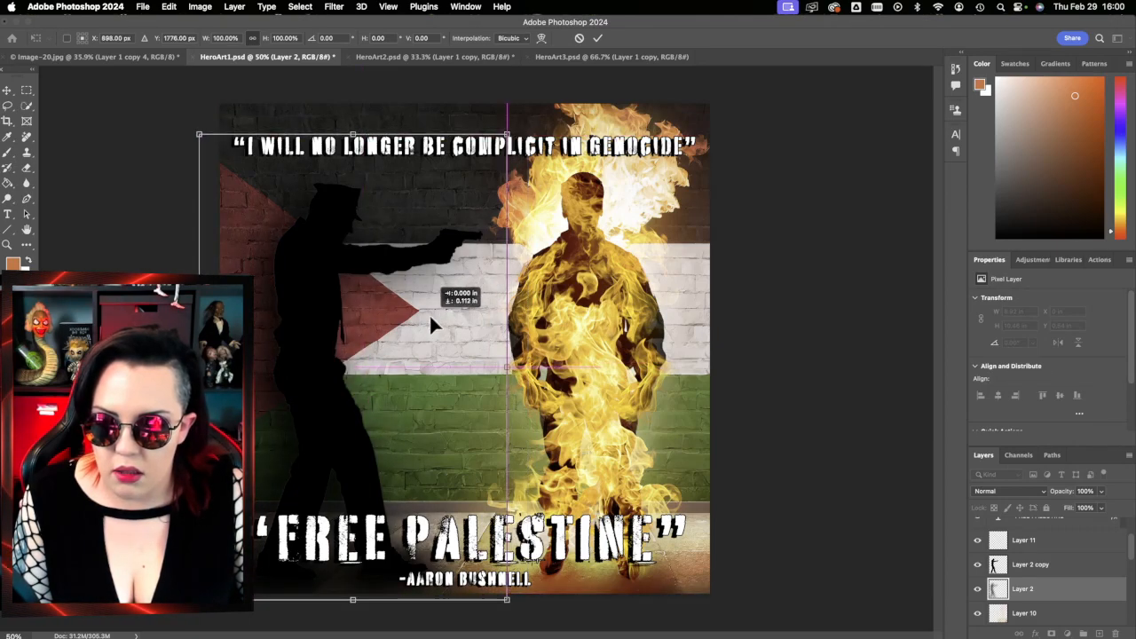
key("Return")
key("b")
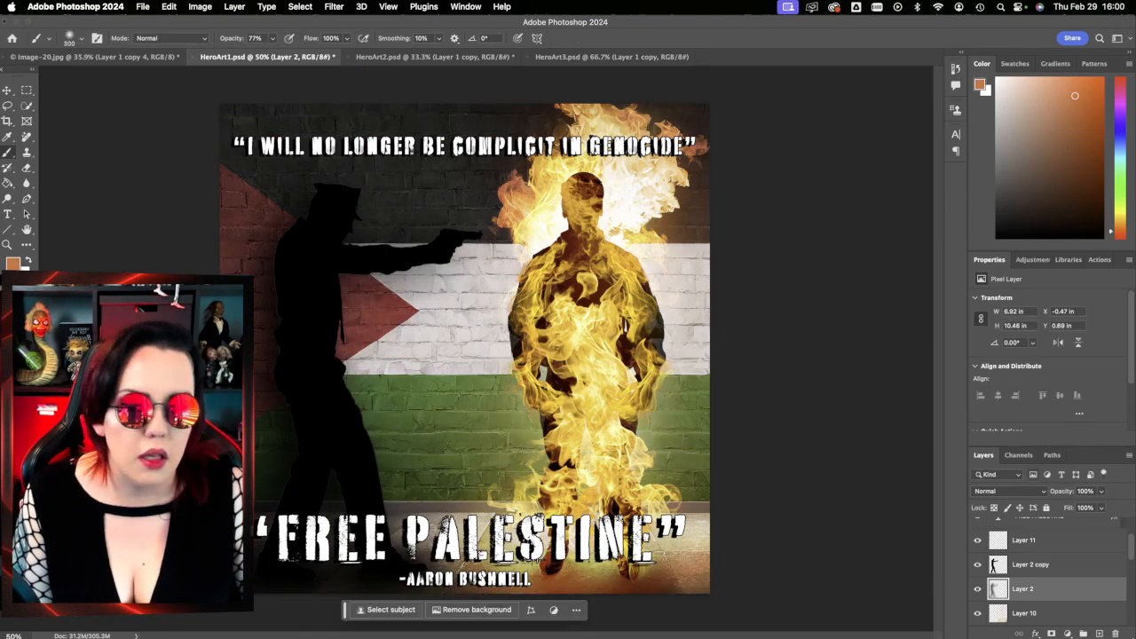
left_click(1010, 491)
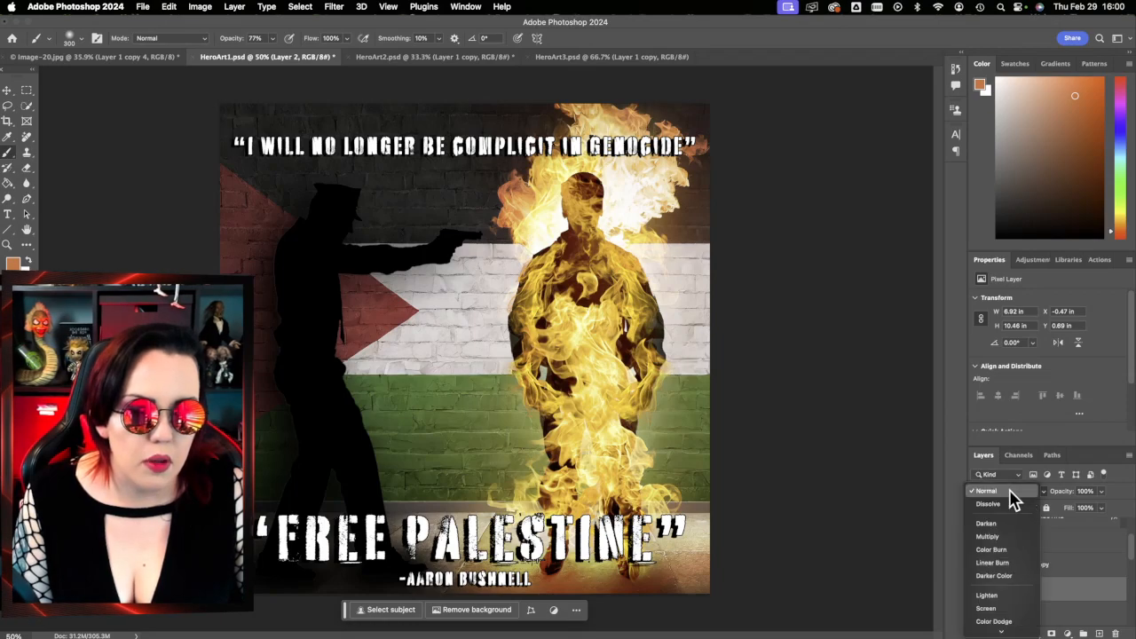
left_click(1005, 537)
- Toggle the blurred Layer 2 to compare the officer with and without the shadow, and delete that layer
left_click(977, 589)
left_click(977, 589)
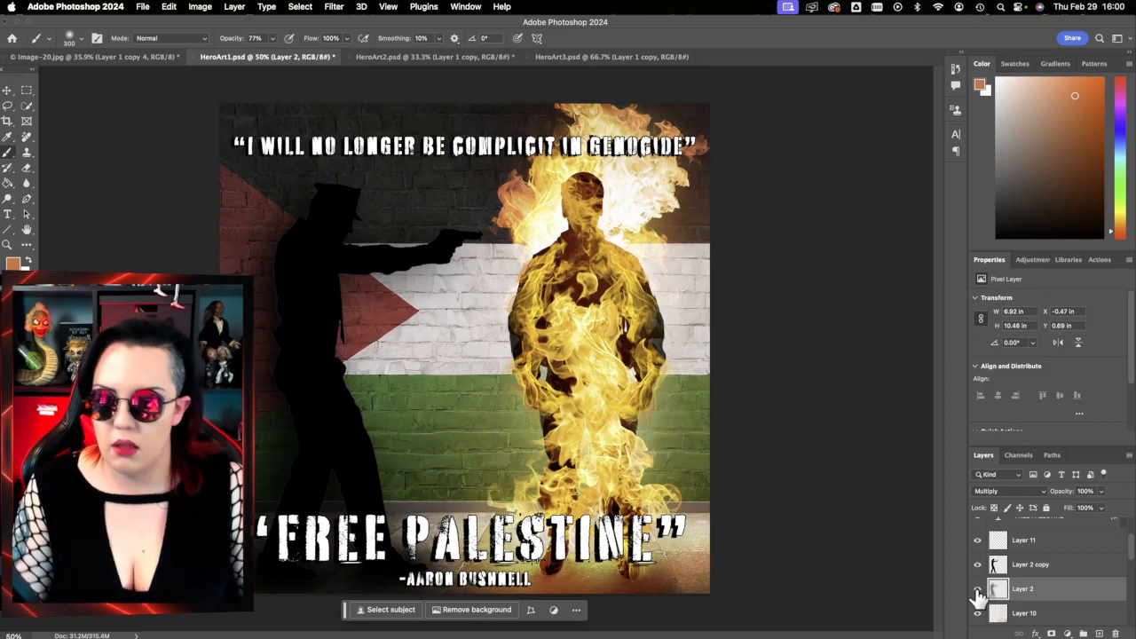
left_click(977, 590)
left_click(977, 590)
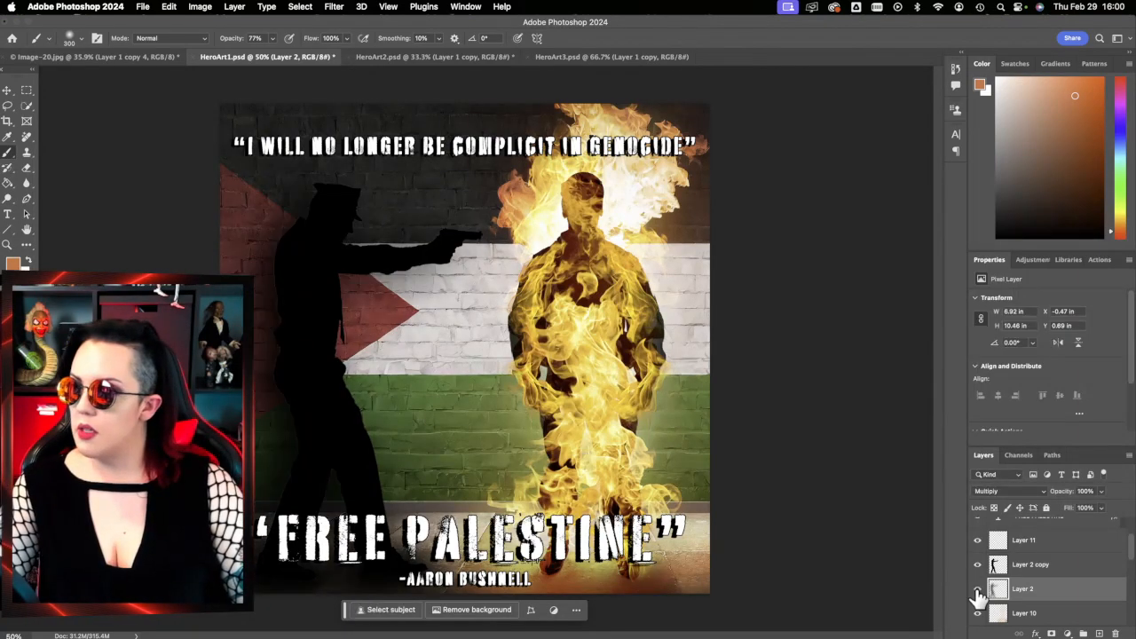
left_click(977, 590)
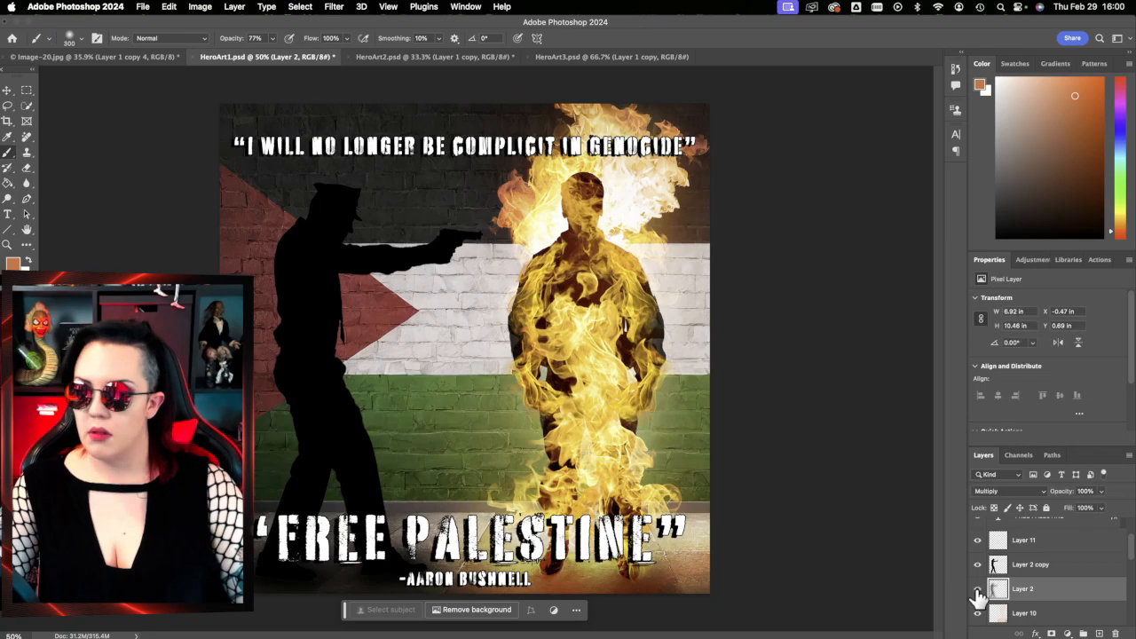
left_click(977, 590)
left_click(976, 590)
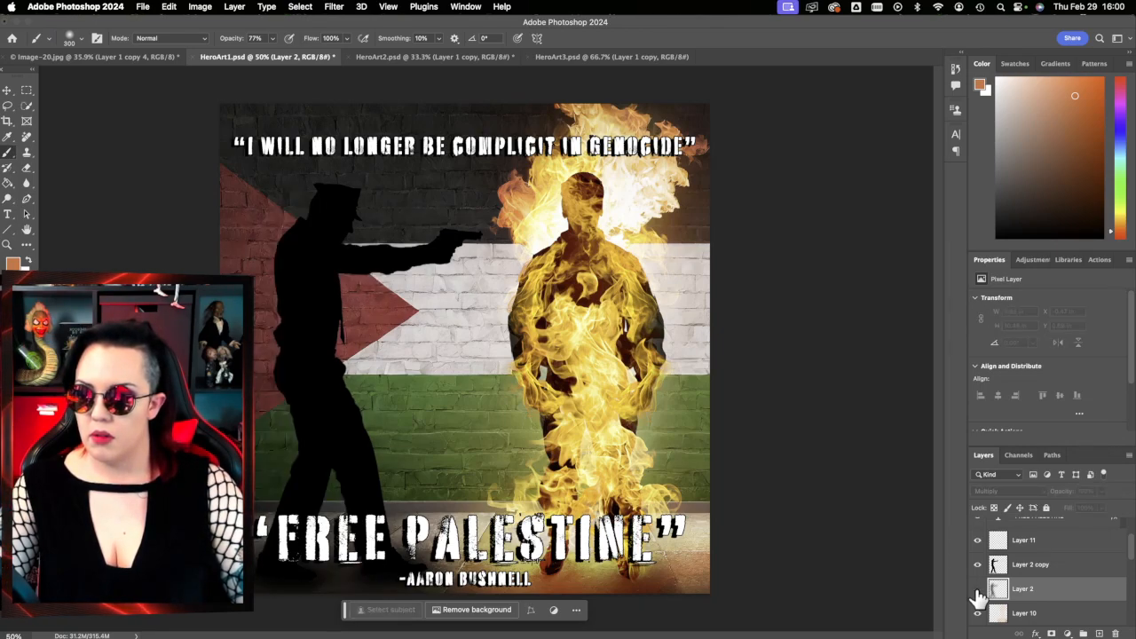
left_click(977, 590)
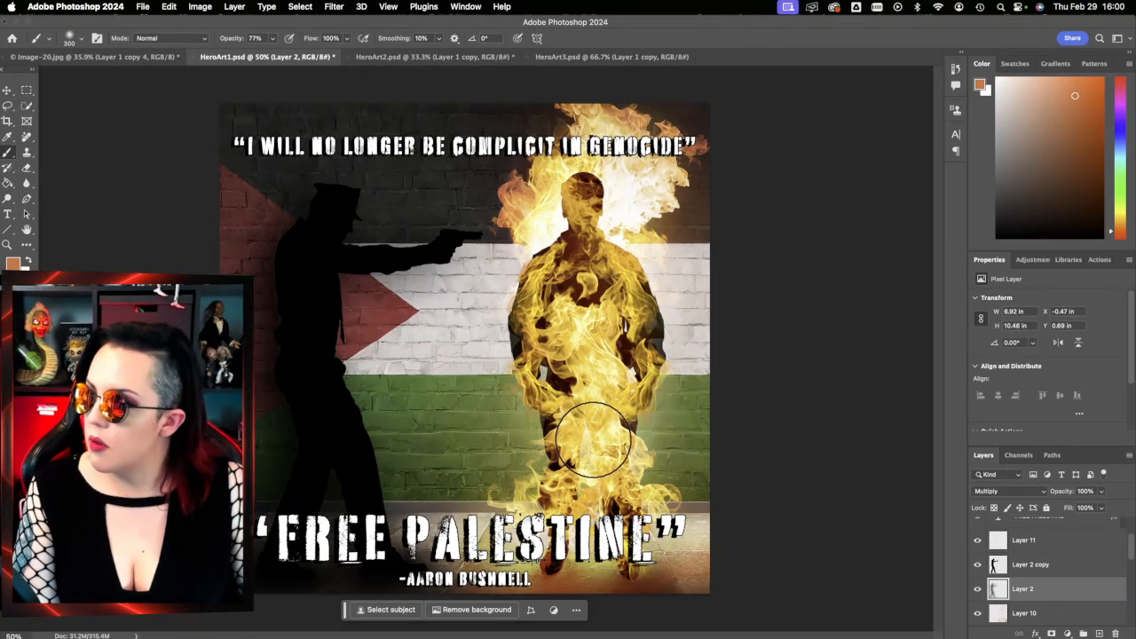
left_click(976, 590)
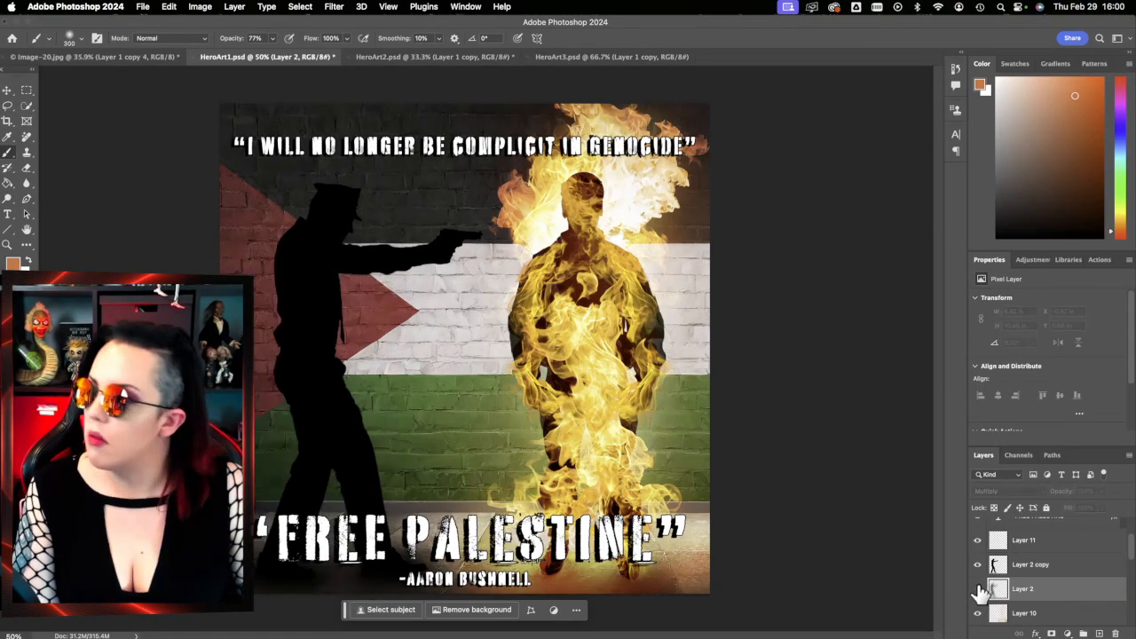
left_click(977, 590)
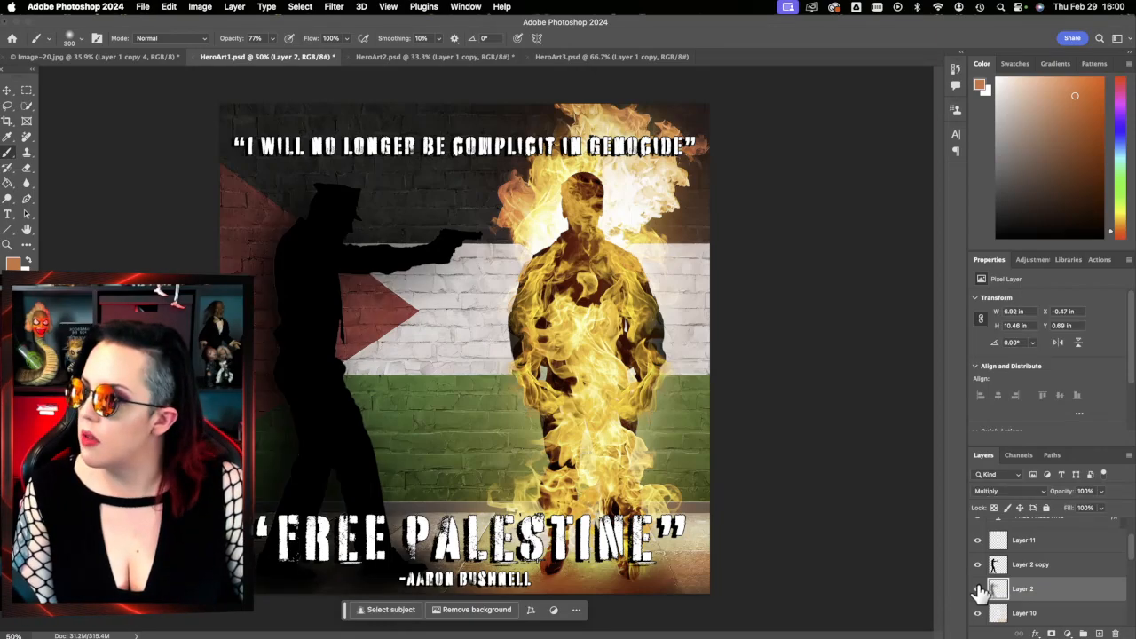
left_click(977, 590)
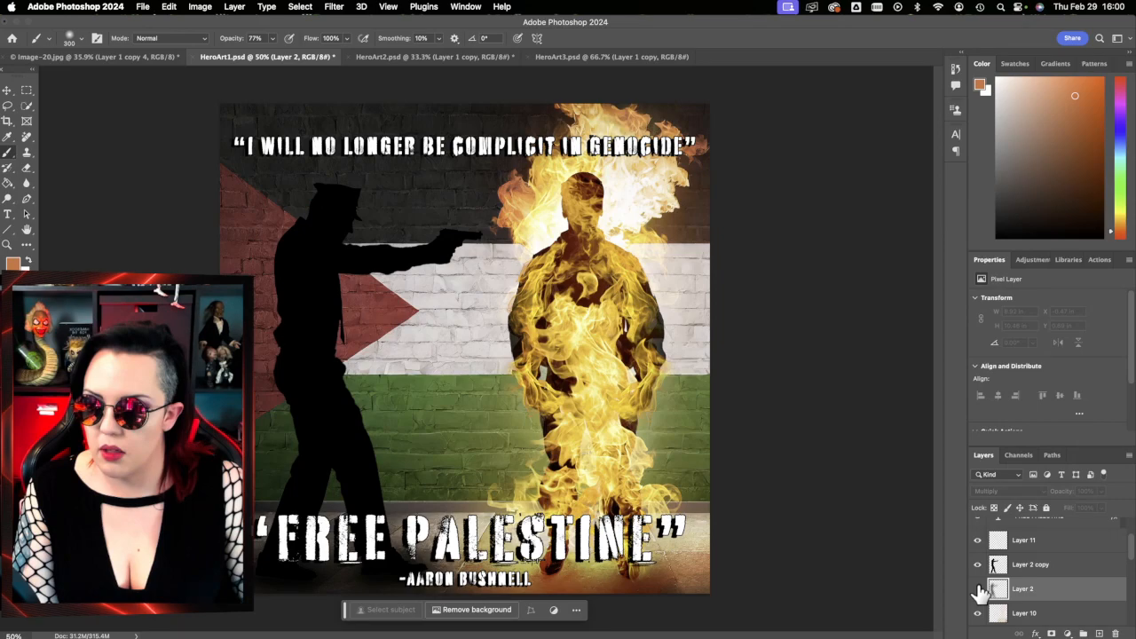
key("Delete")
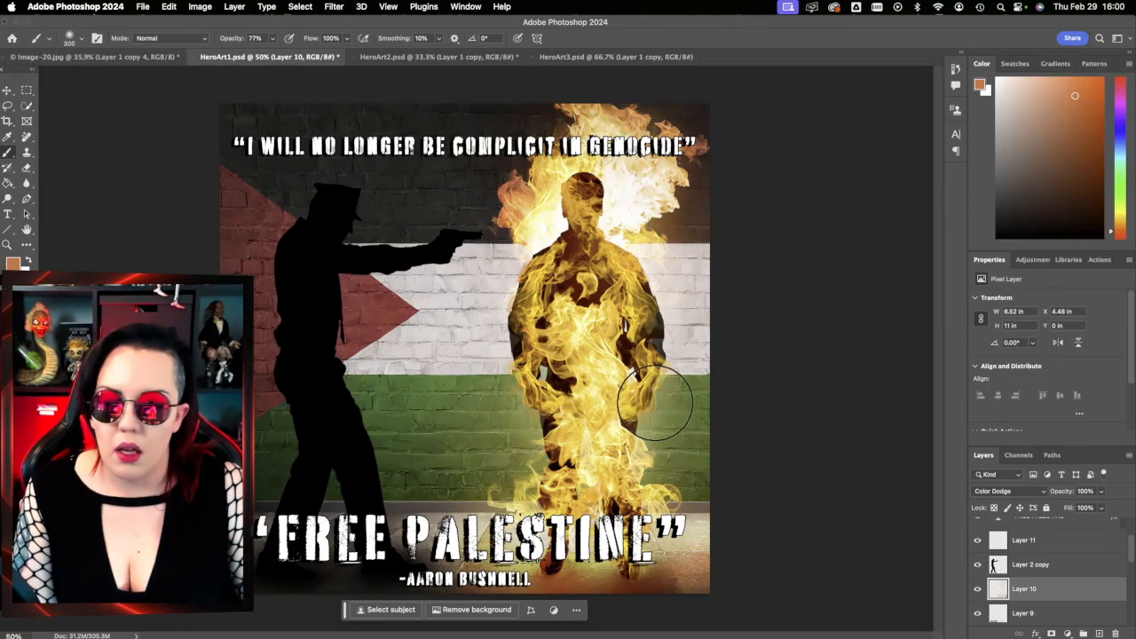
- Put Photoshop away and close the officer photo, the SILHOUETTES Finder window and INSPO.png to clear the desktop
left_click(37, 7)
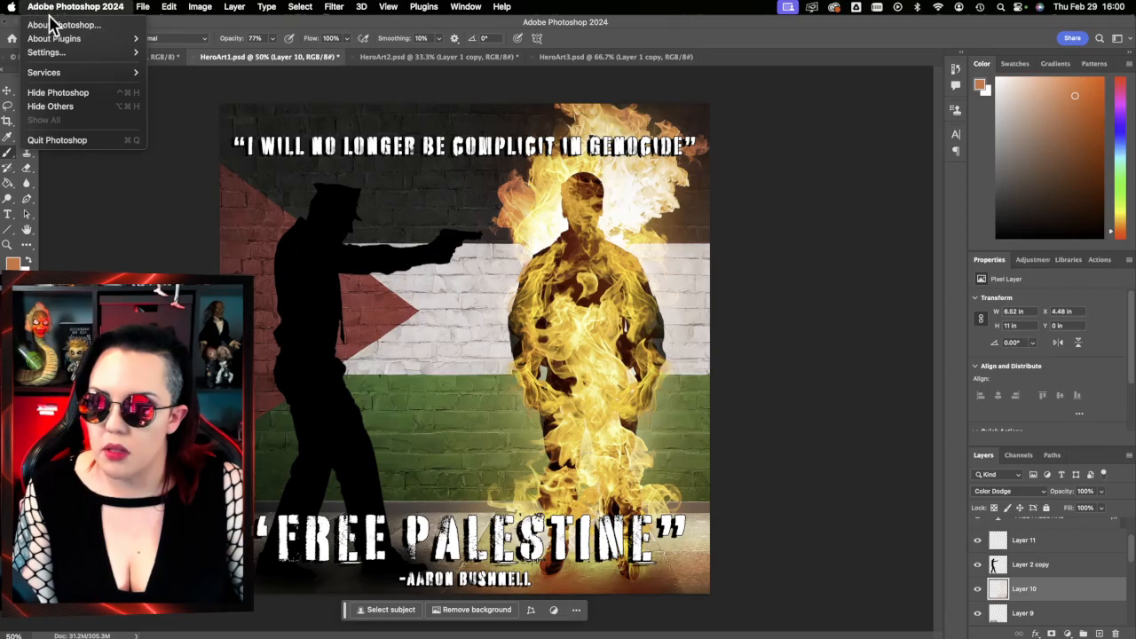
left_click(82, 242)
left_click(16, 22)
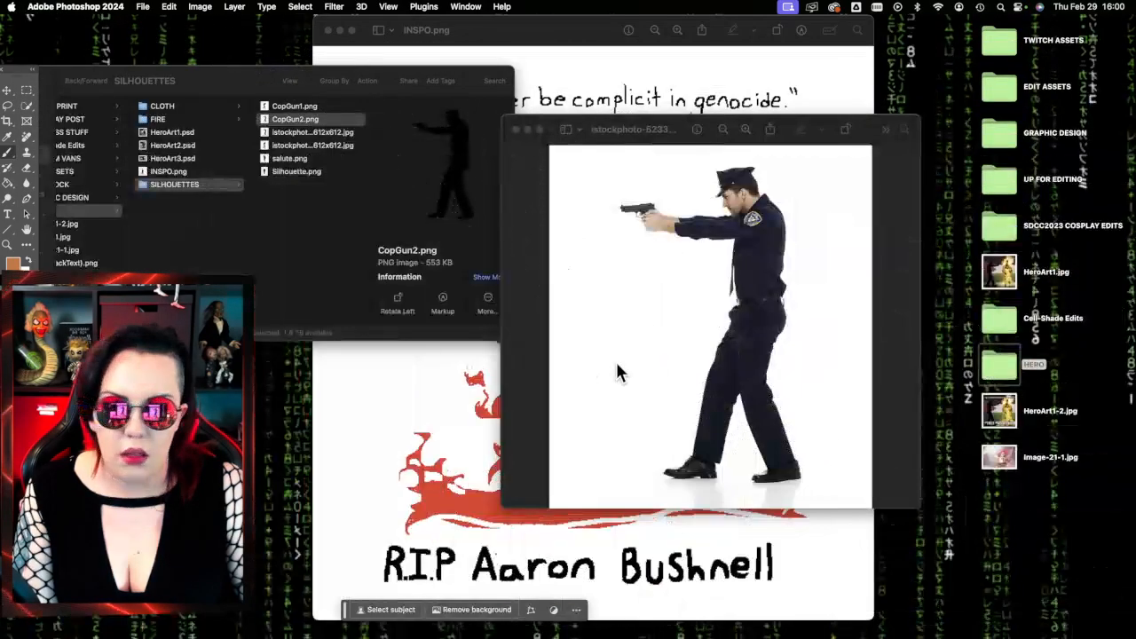
left_click(516, 131)
left_click_drag(58, 72, 343, 80)
left_click(269, 90)
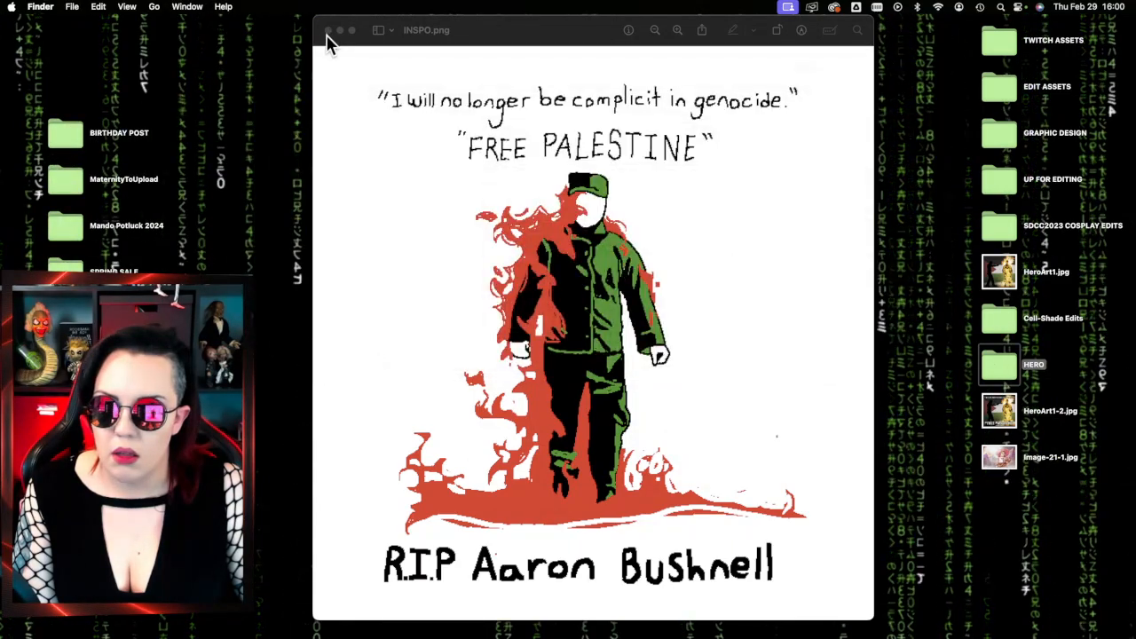
left_click(328, 31)
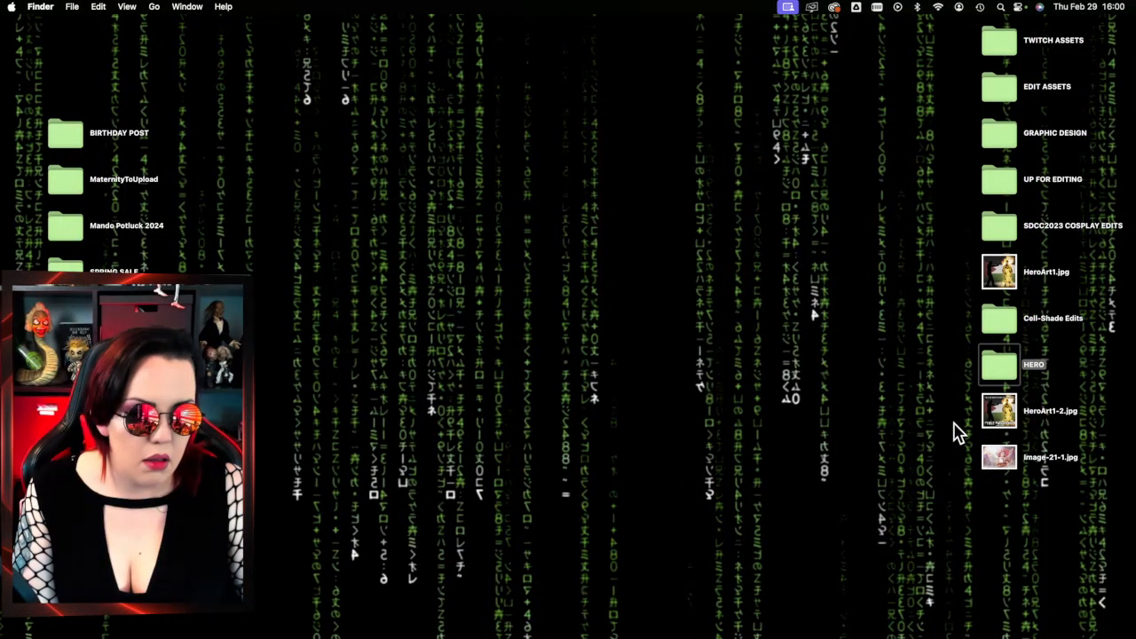
- Open HeroArt1-2.jpg and HeroArt1.jpg from the desktop to compare the two exported poster versions
double_click(998, 410)
left_click_drag(220, 33, 515, 38)
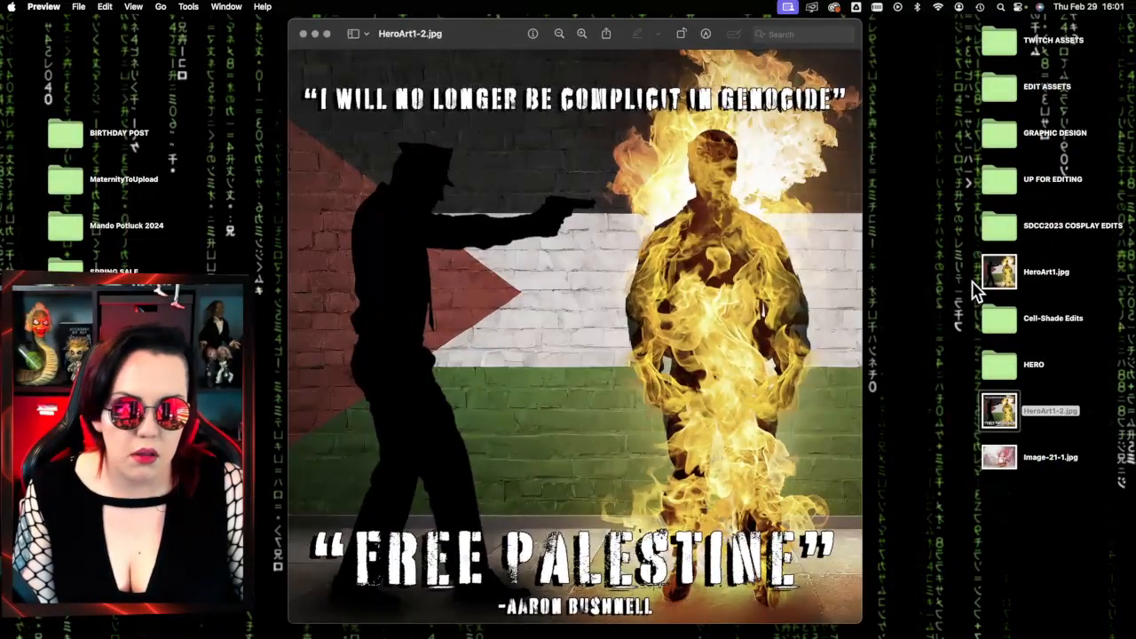
double_click(998, 271)
left_click_drag(213, 40, 463, 45)
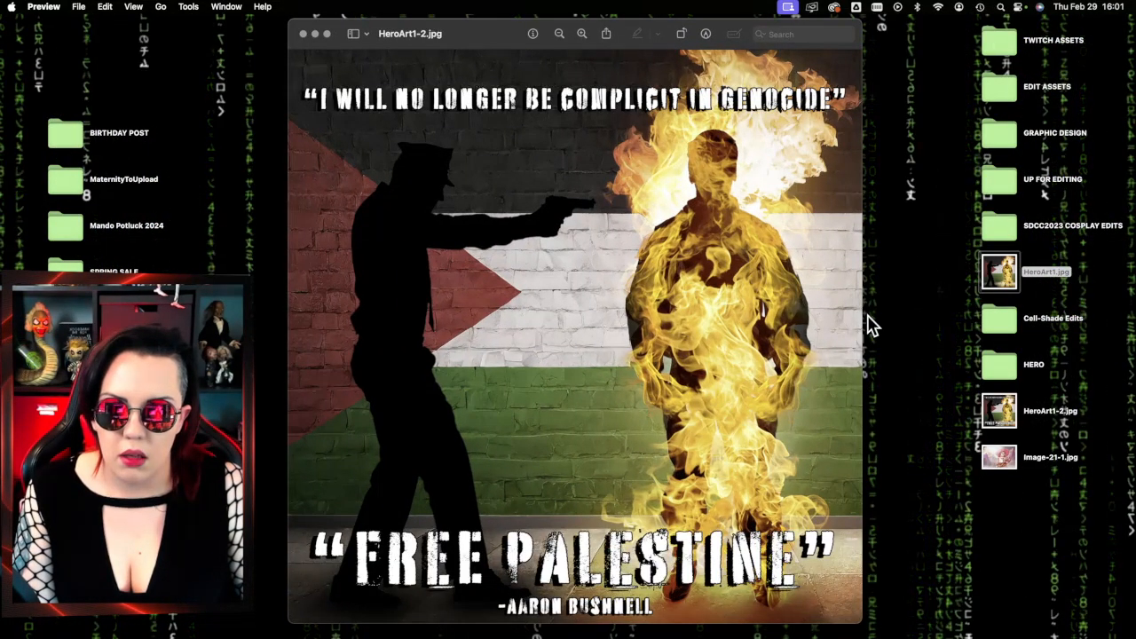
- Close the HeroArt1-2.jpg preview and switch to HeroArt2.psd in Photoshop
left_click(304, 34)
mouse_move(1128, 328)
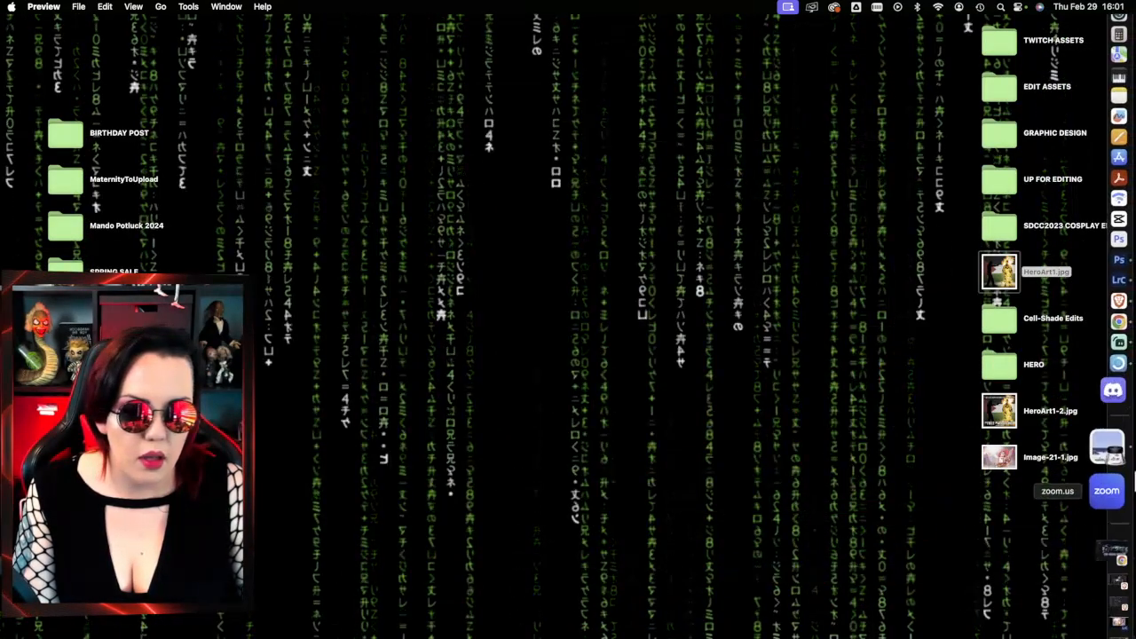
left_click(1114, 321)
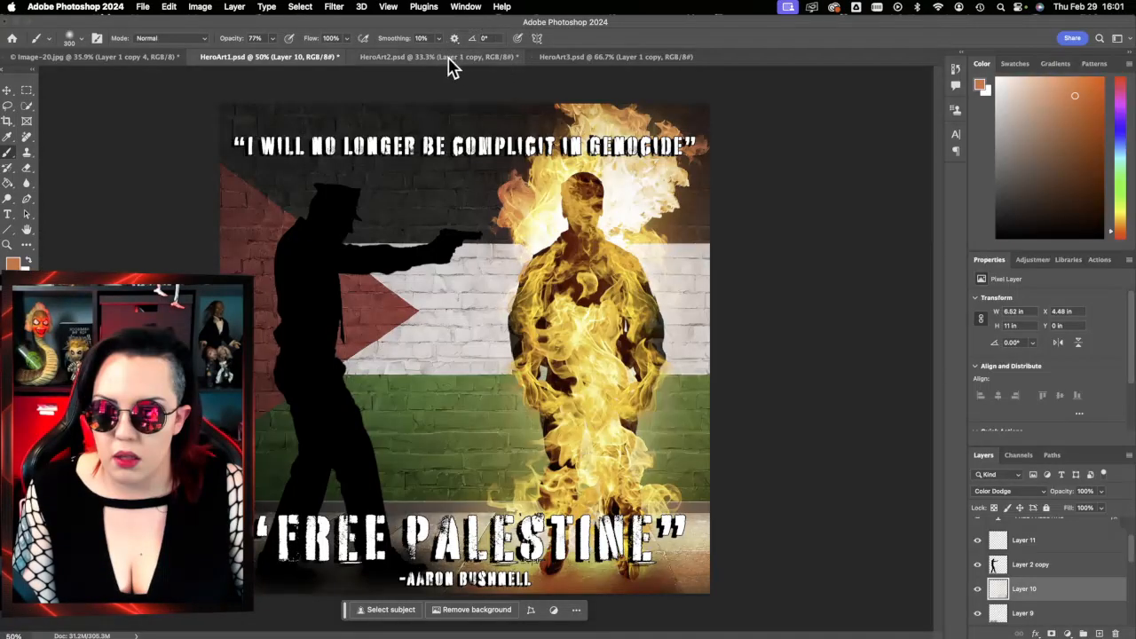
left_click(444, 57)
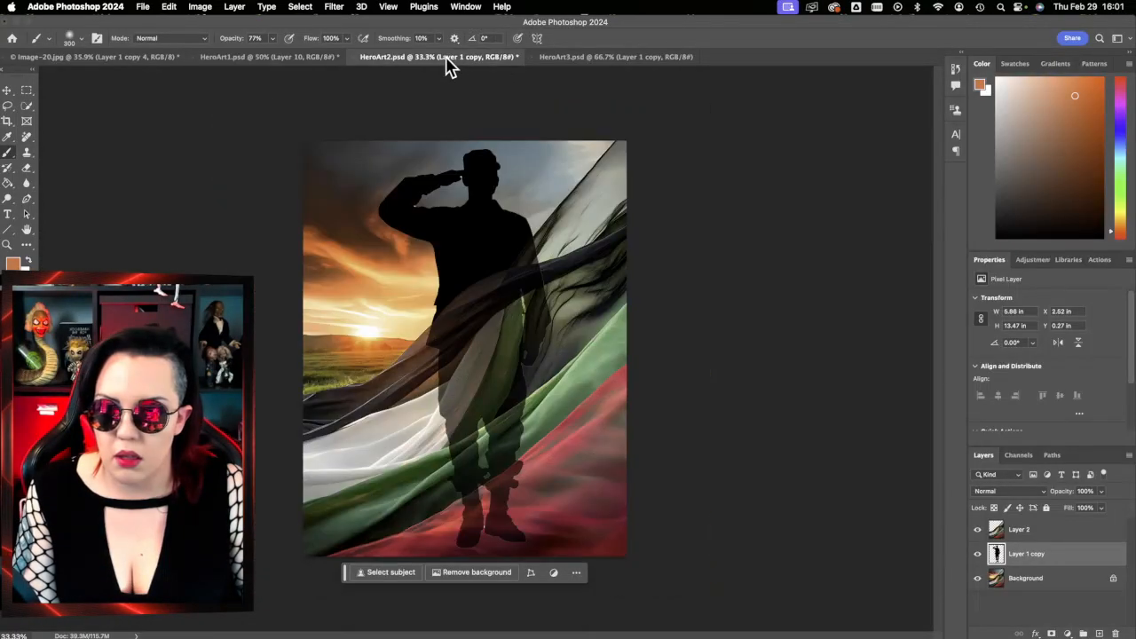
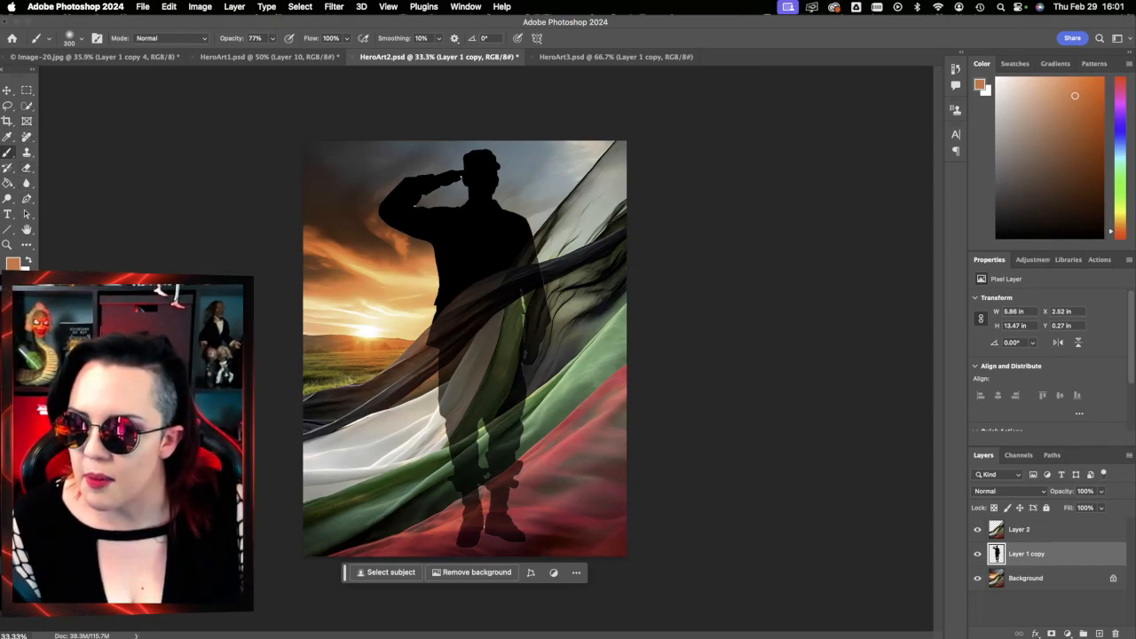
- Erase the white remnants around the saluting hand and elbow of the silhouette using a very small Eraser at 79% opacity
key("z")
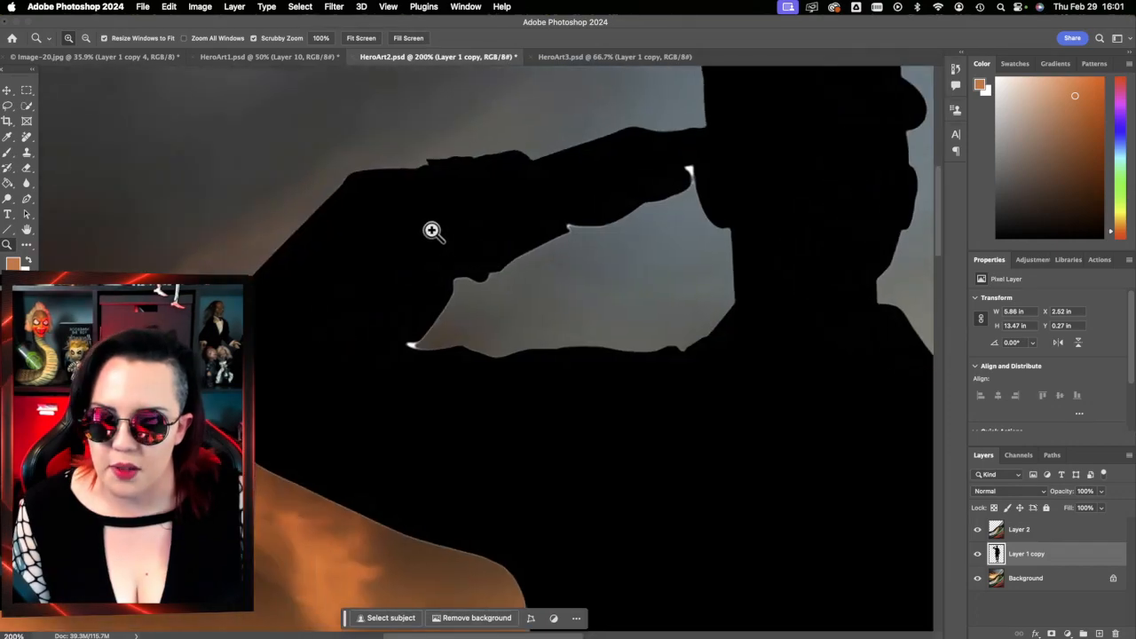
scroll(431, 230, "right", 3)
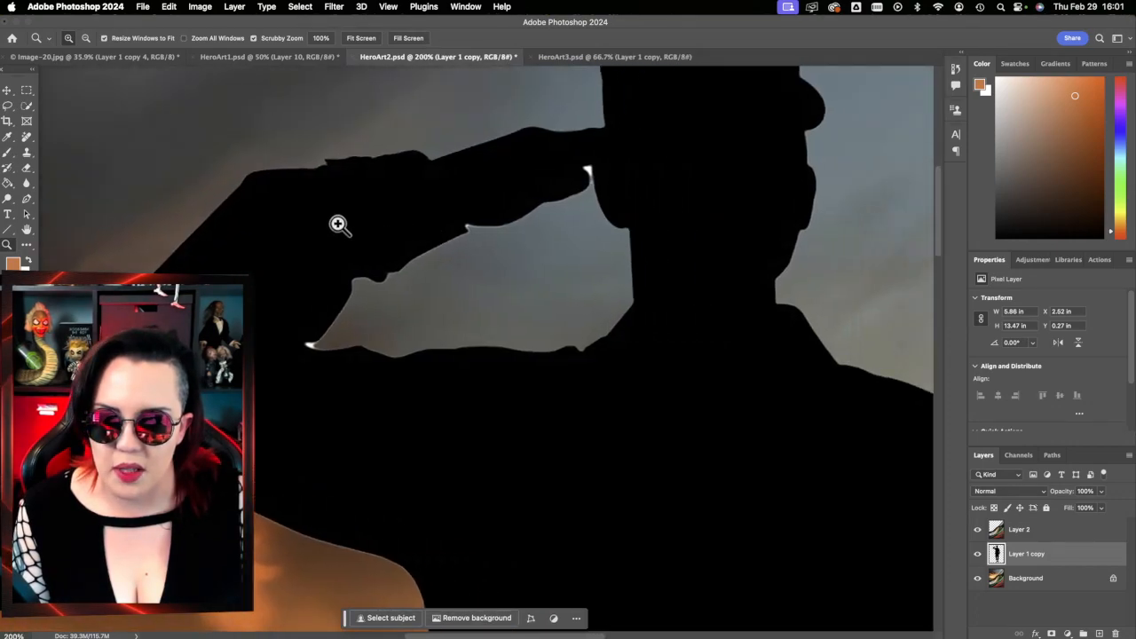
left_click(8, 152)
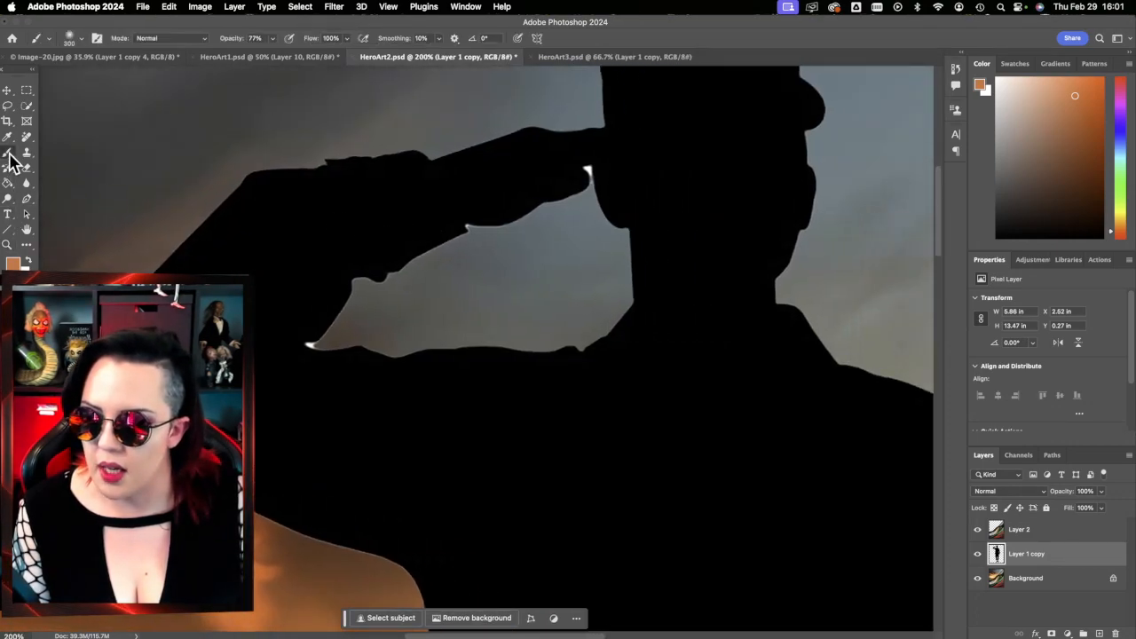
key("bracketleft")
key("bracketleft")
key("bracketleft")
key("bracketleft")
key("bracketleft")
key("bracketleft")
key("bracketleft")
key("bracketleft")
key("bracketleft")
key("bracketleft")
key("bracketleft")
key("bracketleft")
key("bracketleft")
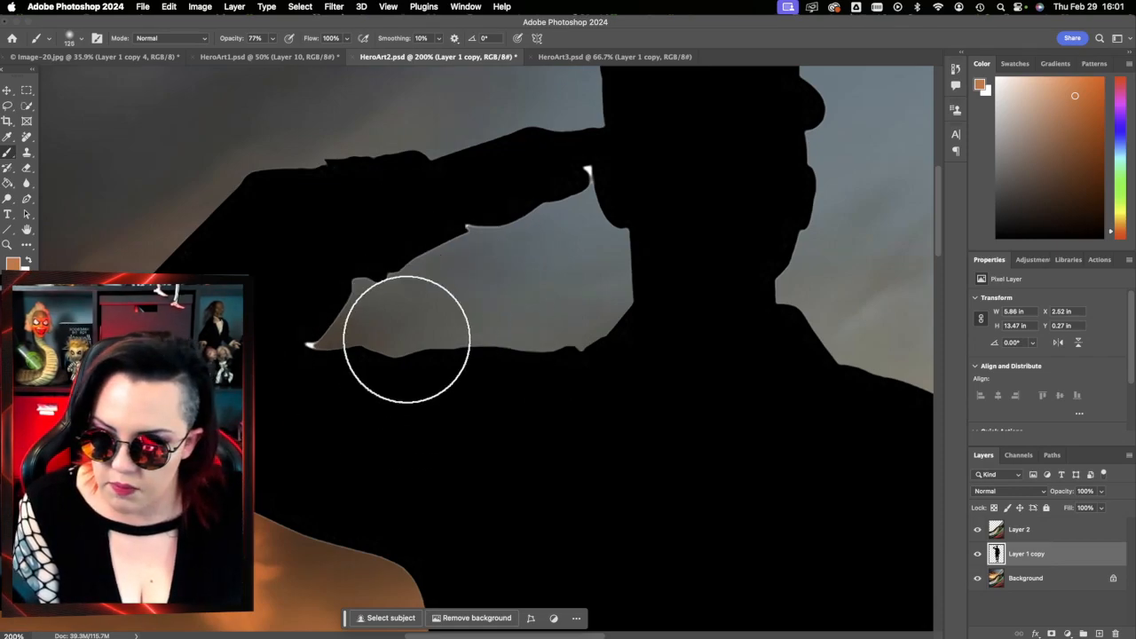
left_click(25, 168)
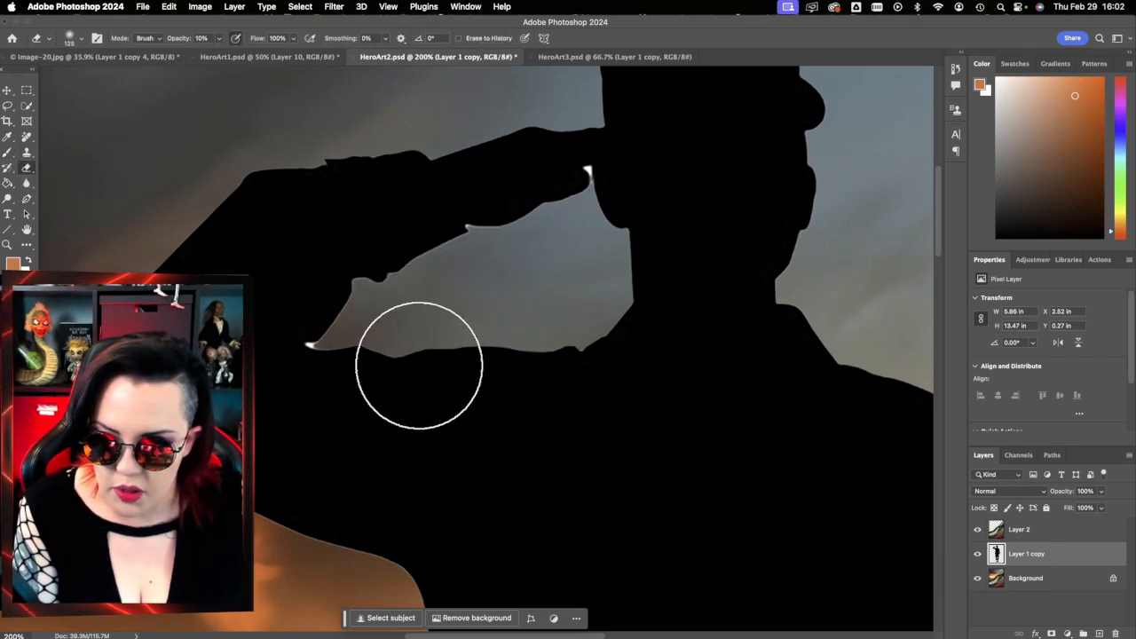
key("bracketleft")
key("bracketleft")
key("bracketleft")
key("bracketleft")
key("bracketleft")
key("bracketleft")
key("bracketleft")
key("bracketleft")
key("bracketleft")
key("bracketleft")
key("bracketleft")
key("bracketleft")
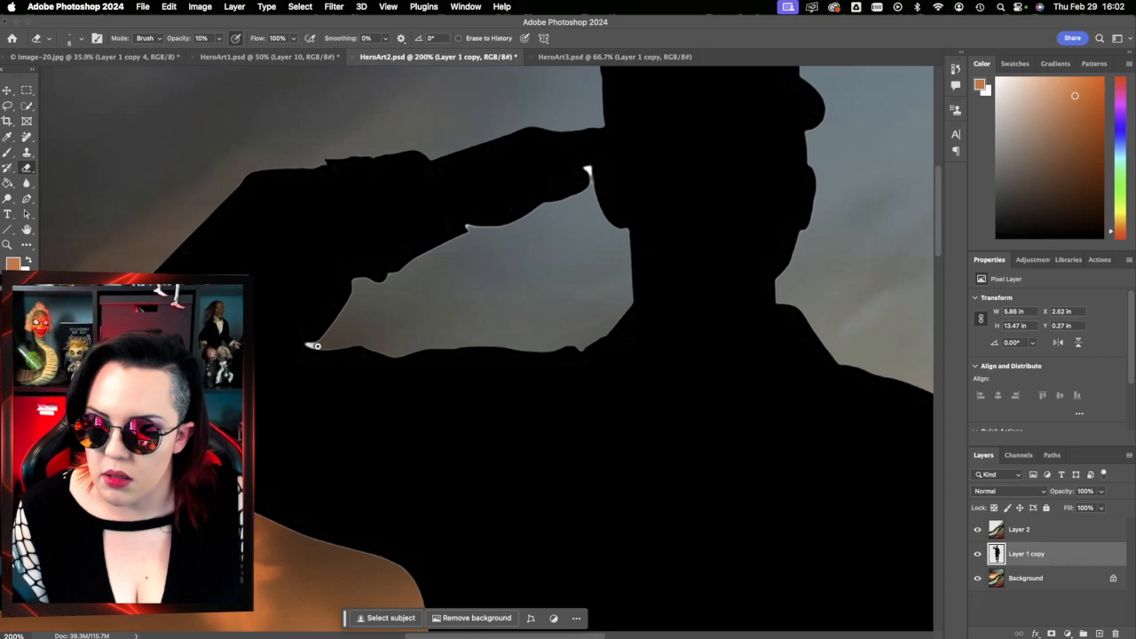
left_click_drag(218, 38, 264, 66)
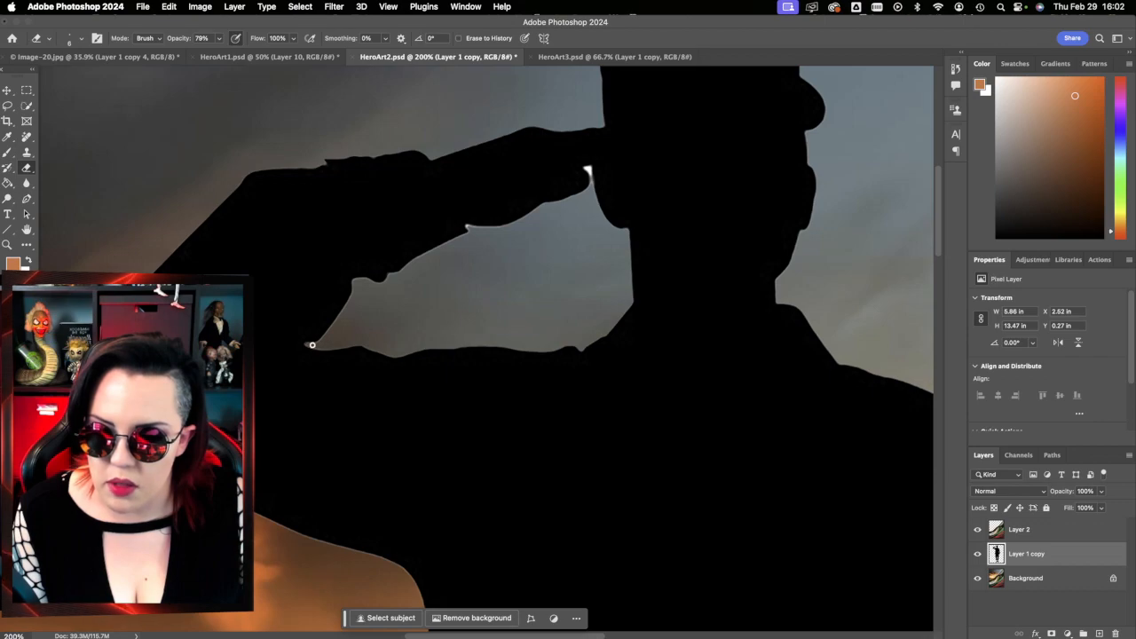
scroll(466, 229, "right", 2)
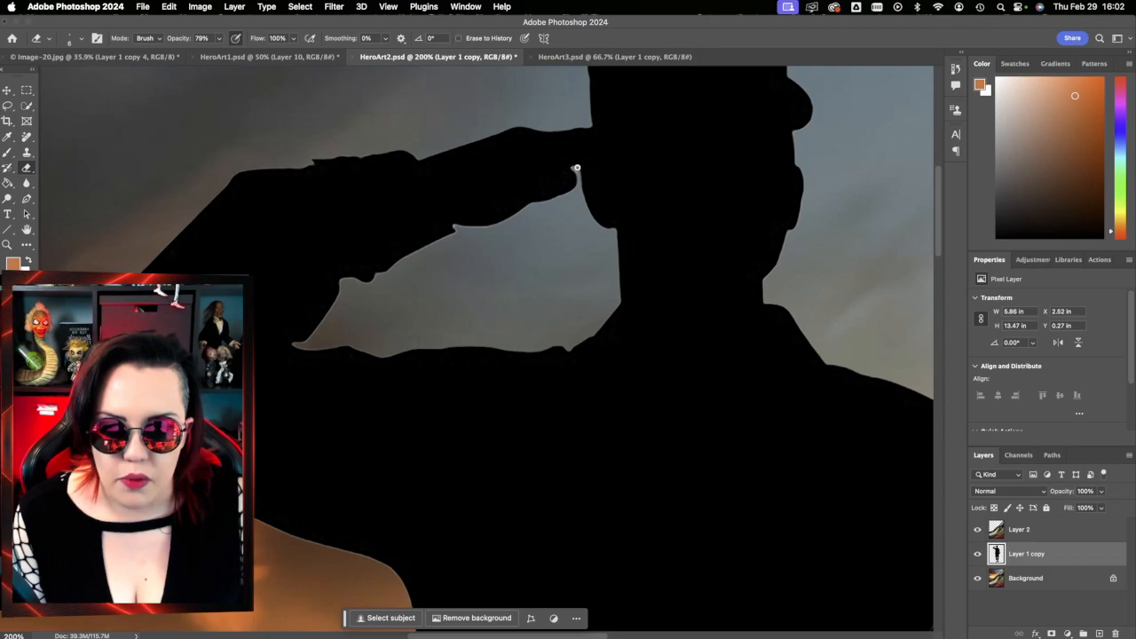
- Erase the leftover edge fringes in the gaps beside the silhouette's arm and between its legs on Layer 1 copy
scroll(586, 215, "down", 10)
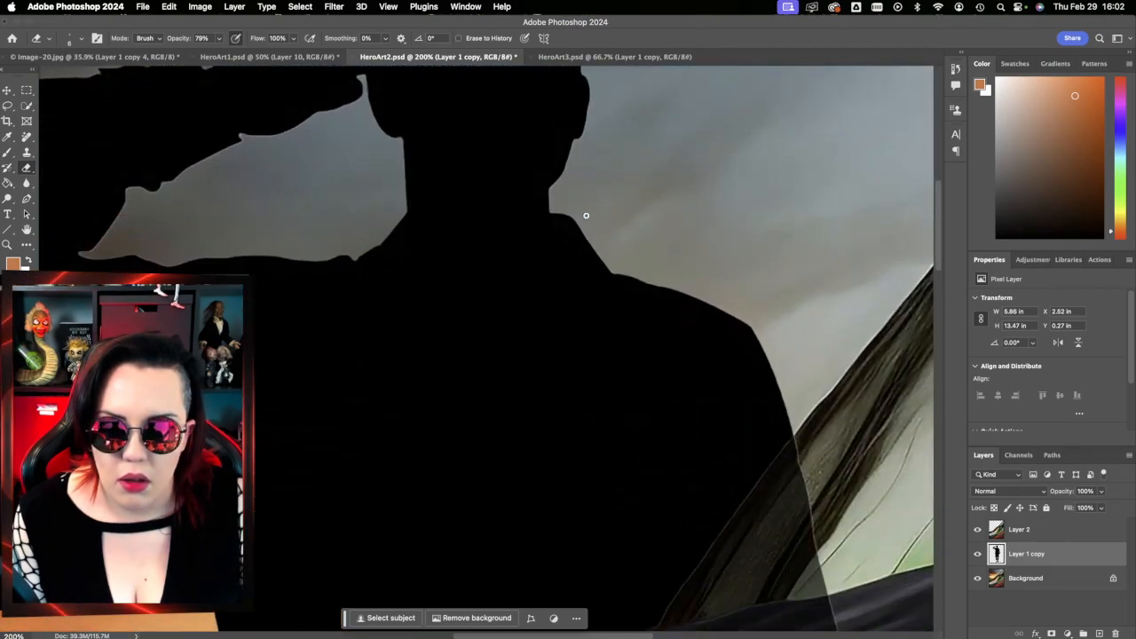
scroll(586, 217, "down", 10)
scroll(586, 216, "left", 4)
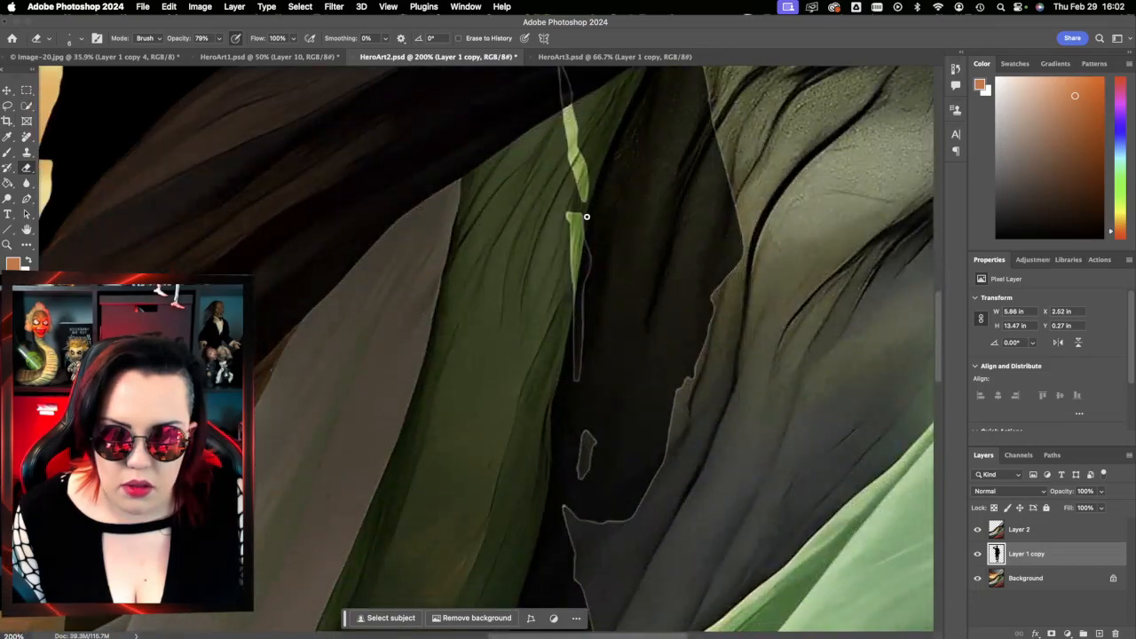
scroll(577, 218, "up", 5)
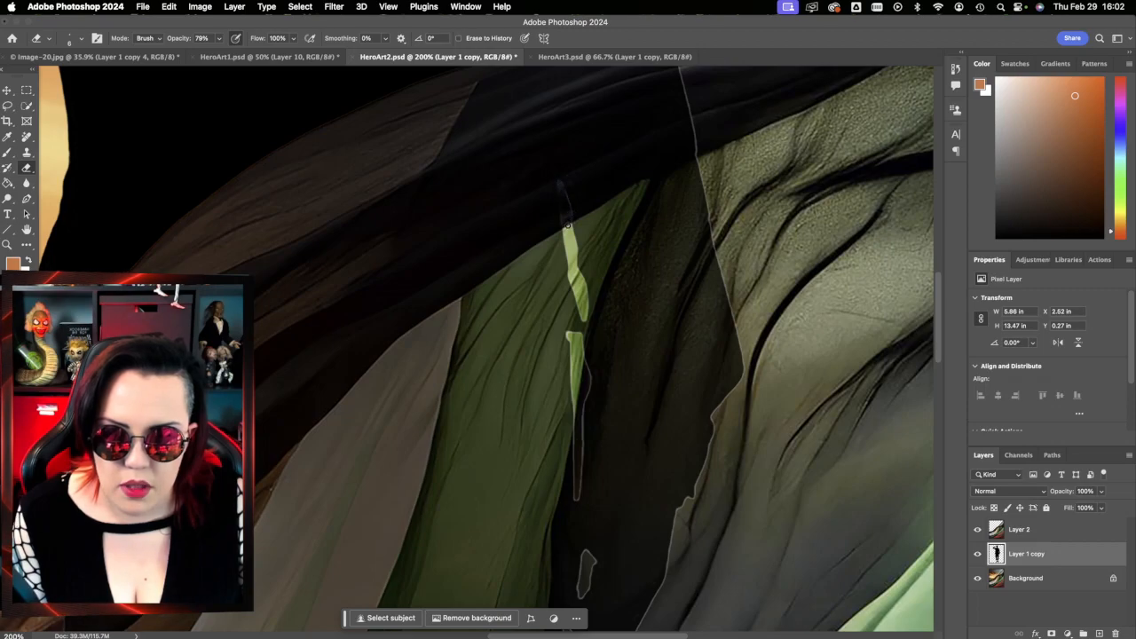
scroll(568, 226, "down", 10)
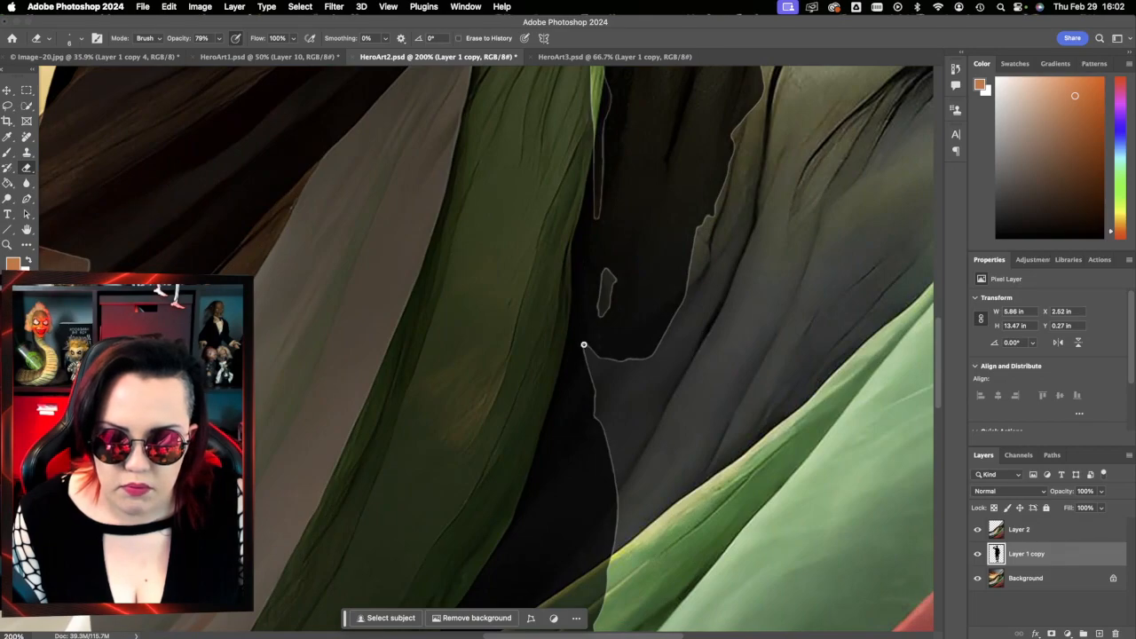
scroll(603, 373, "down", 2)
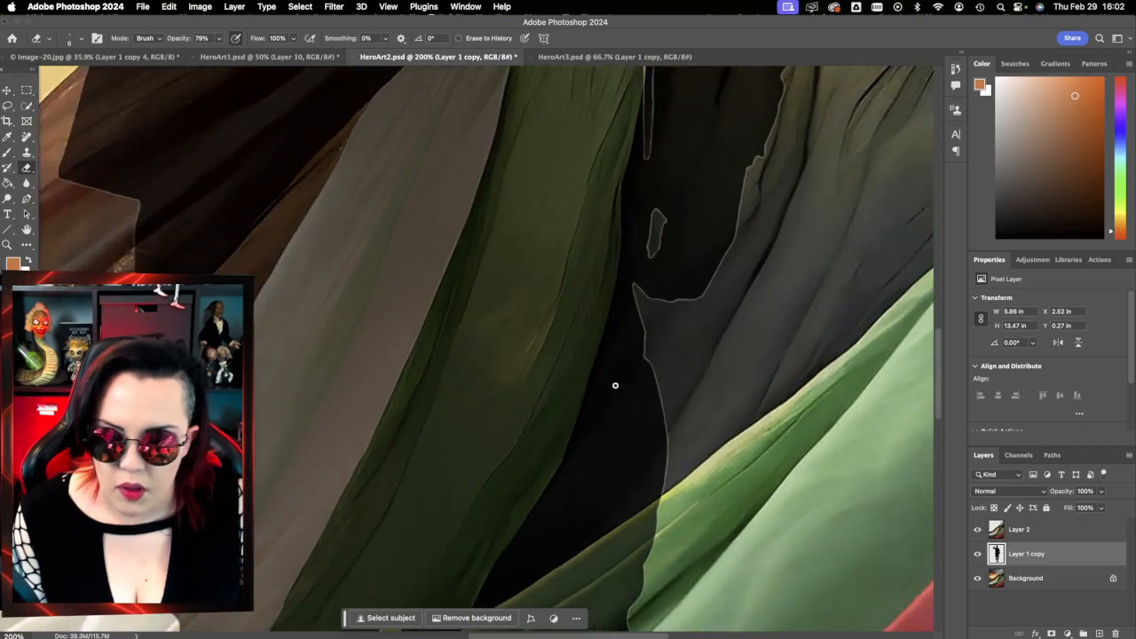
scroll(615, 385, "left", 5)
scroll(615, 385, "down", 4)
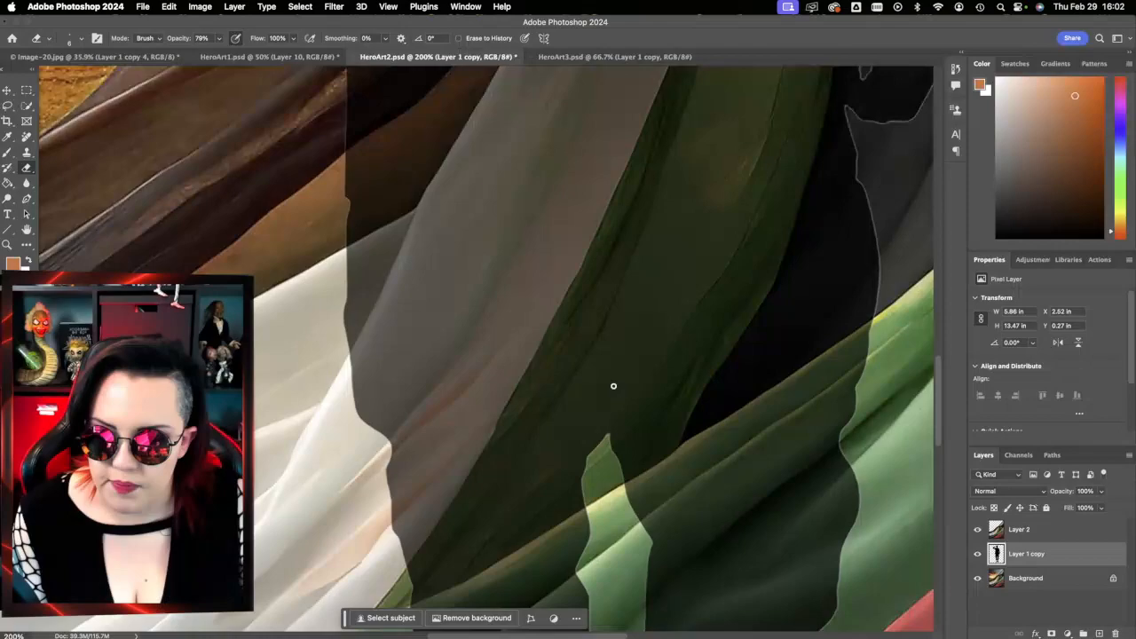
left_click_drag(622, 462, 622, 486)
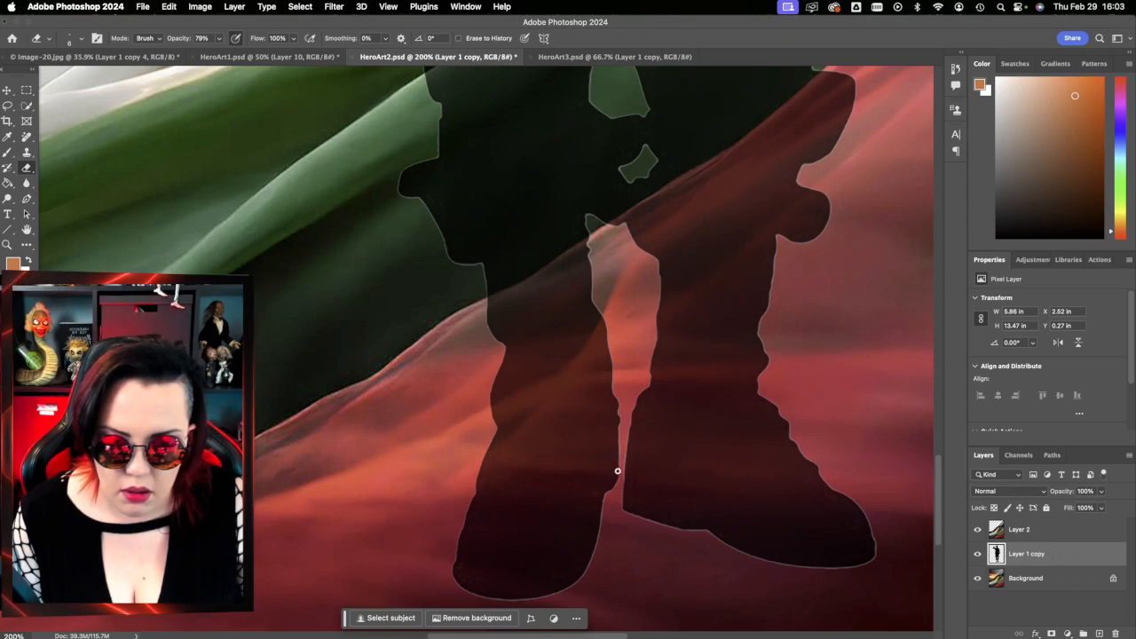
scroll(618, 471, "up", 20)
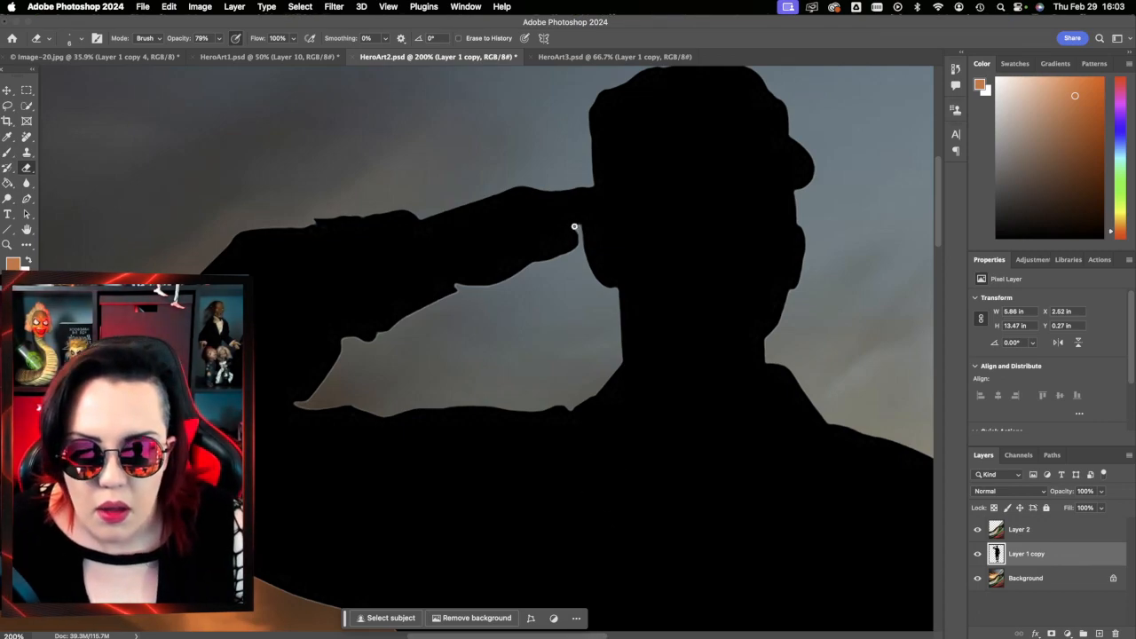
scroll(436, 373, "up", 3)
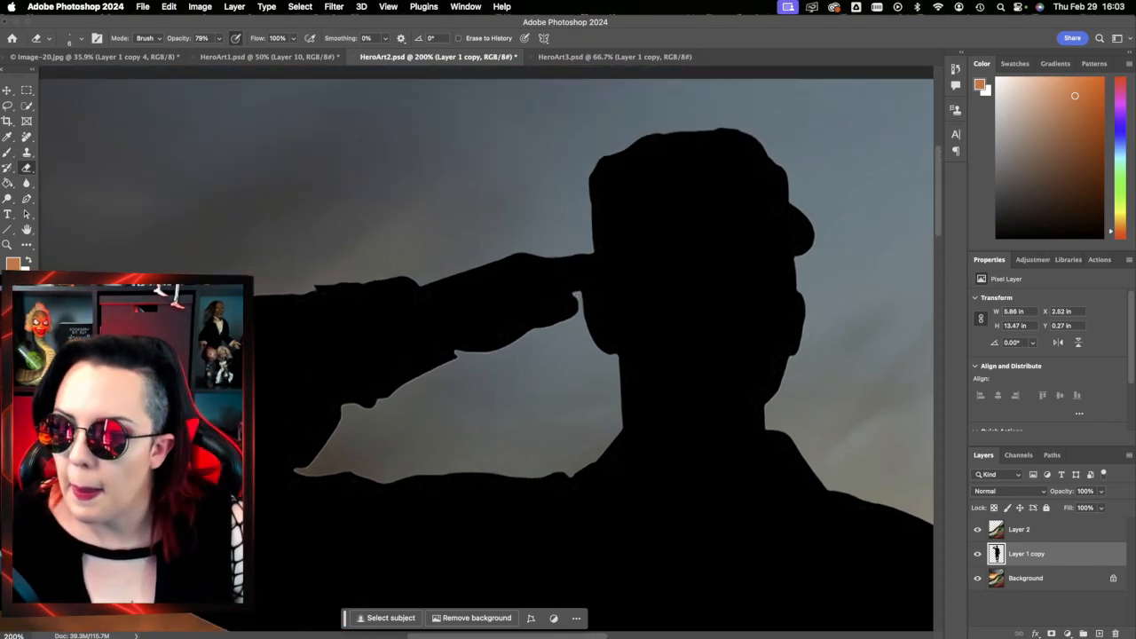
scroll(468, 355, "left", 1)
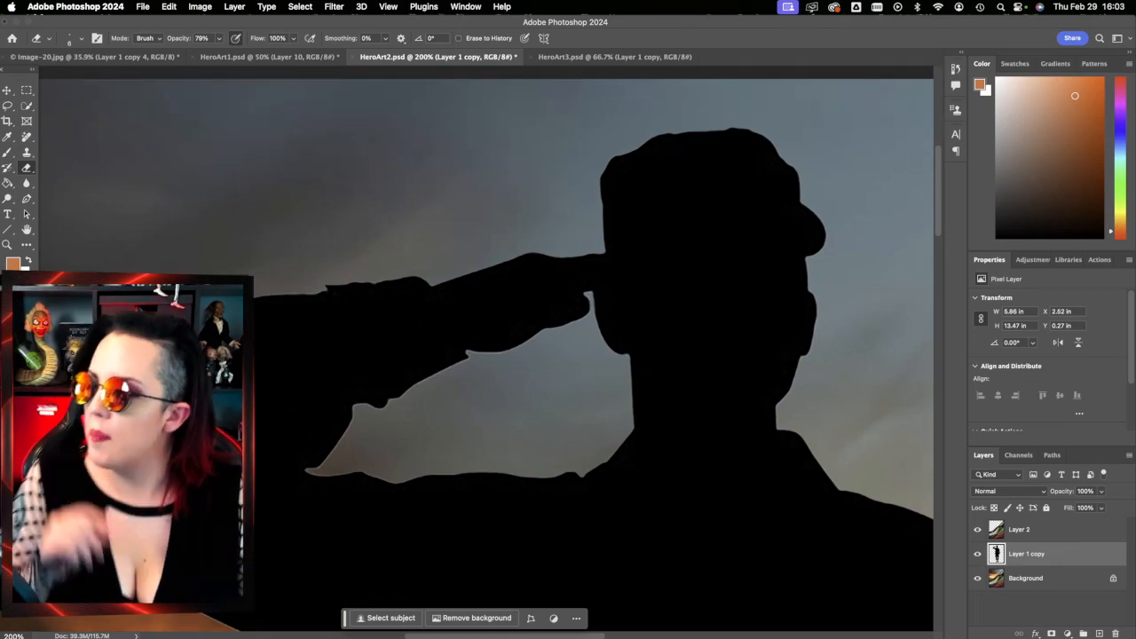
scroll(486, 355, "up", 1)
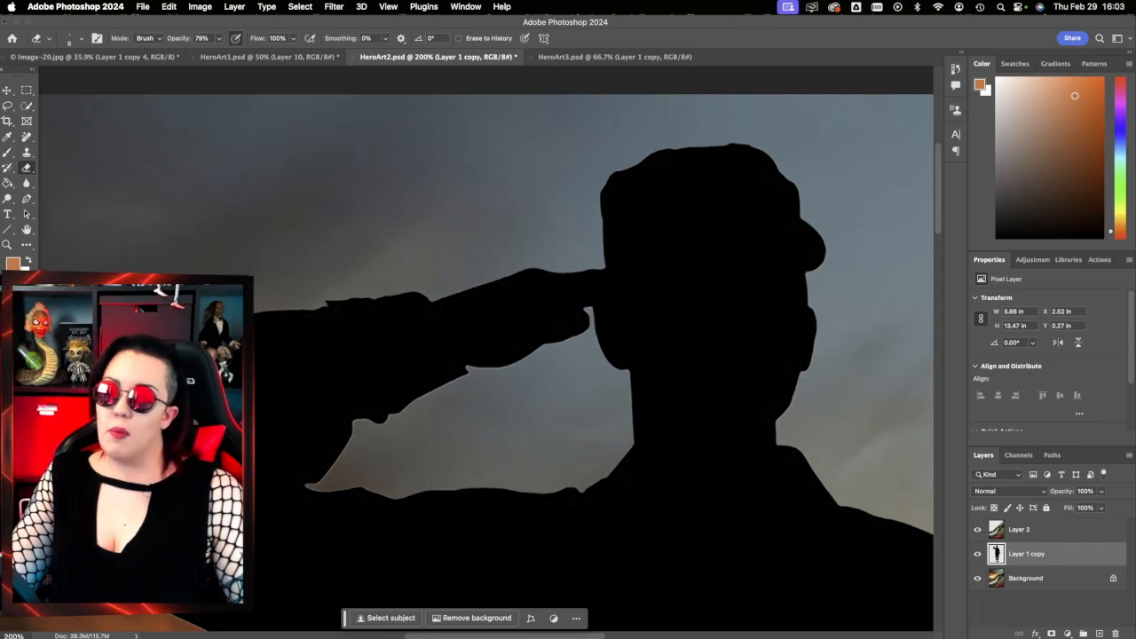
scroll(532, 346, "left", 4)
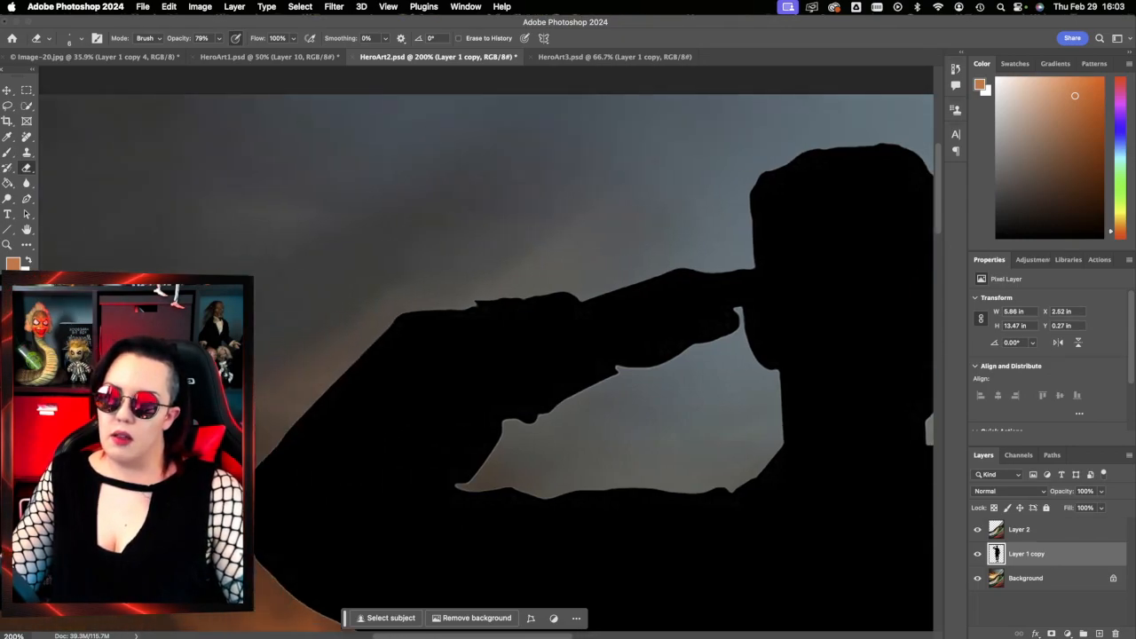
scroll(533, 346, "left", 1)
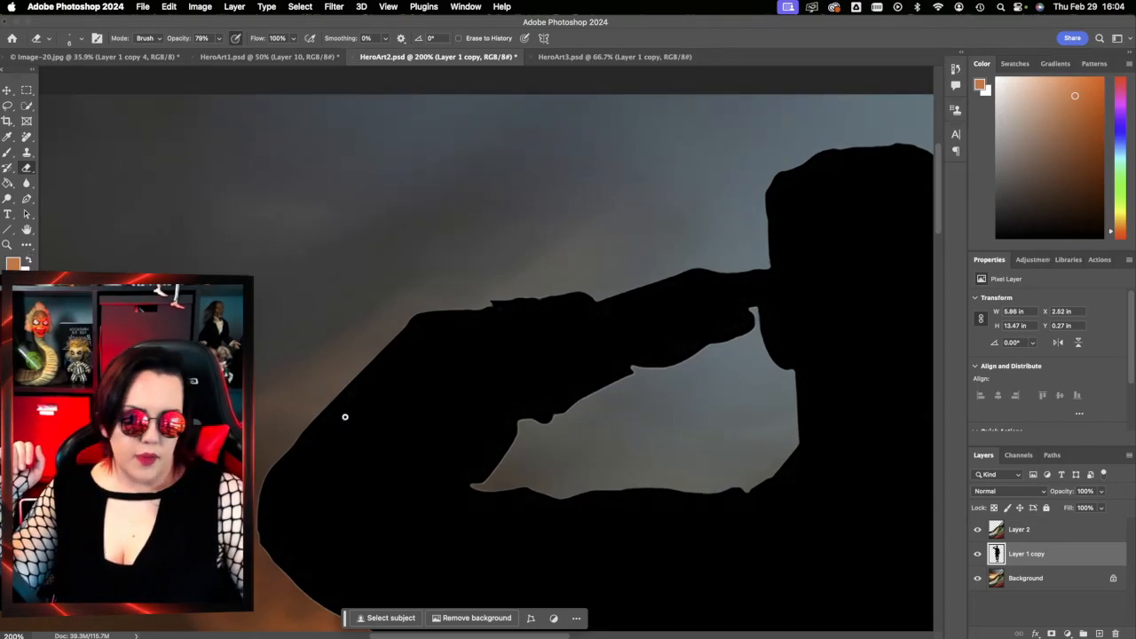
- Set the blend mode of the Layer 1 copy silhouette to Overlay
left_click(1033, 535)
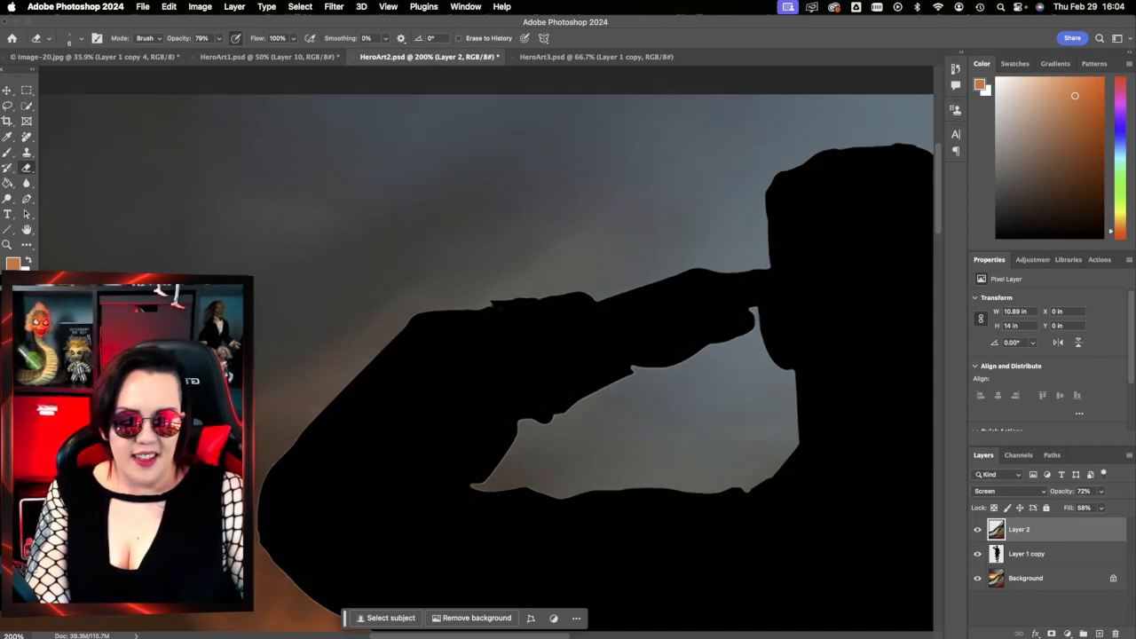
scroll(393, 380, "right", 3)
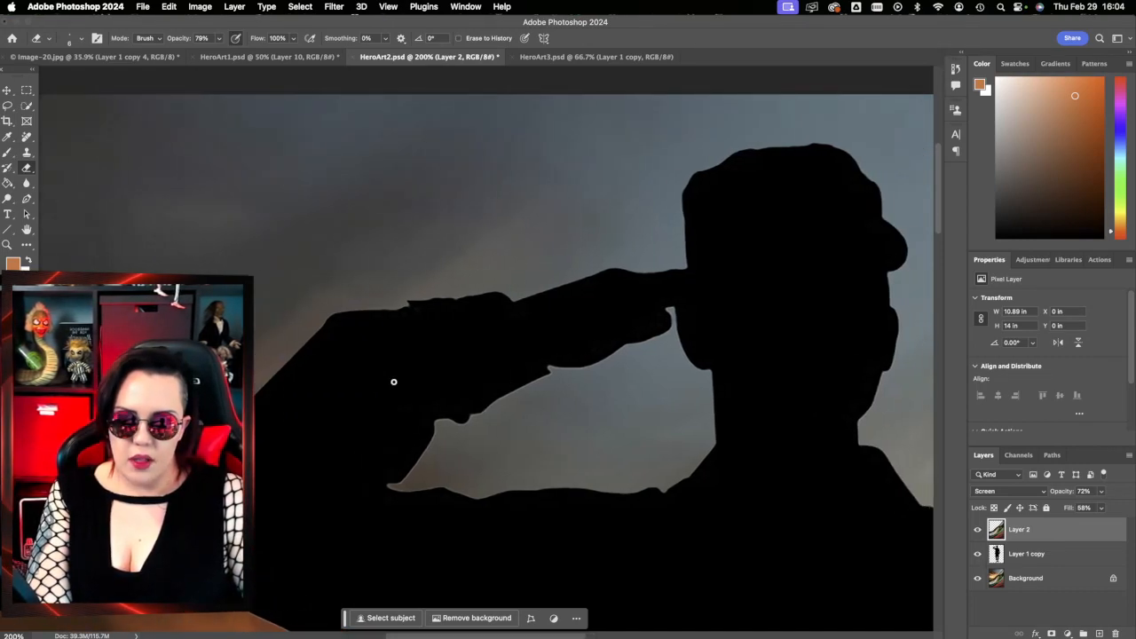
left_click(7, 245)
left_click(364, 38)
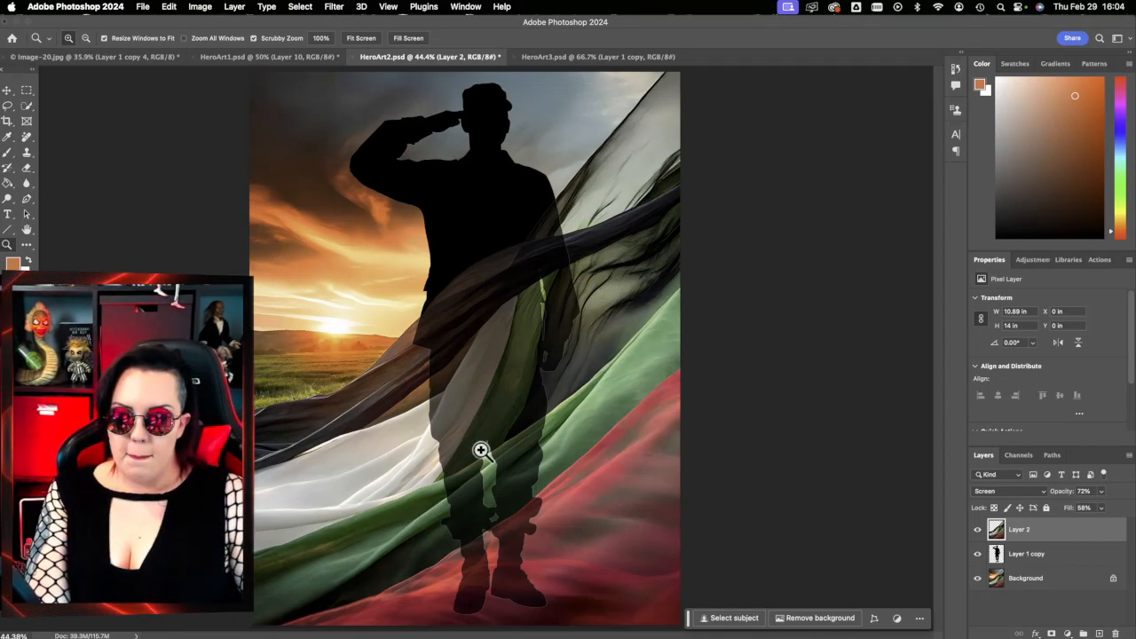
left_click(1030, 553)
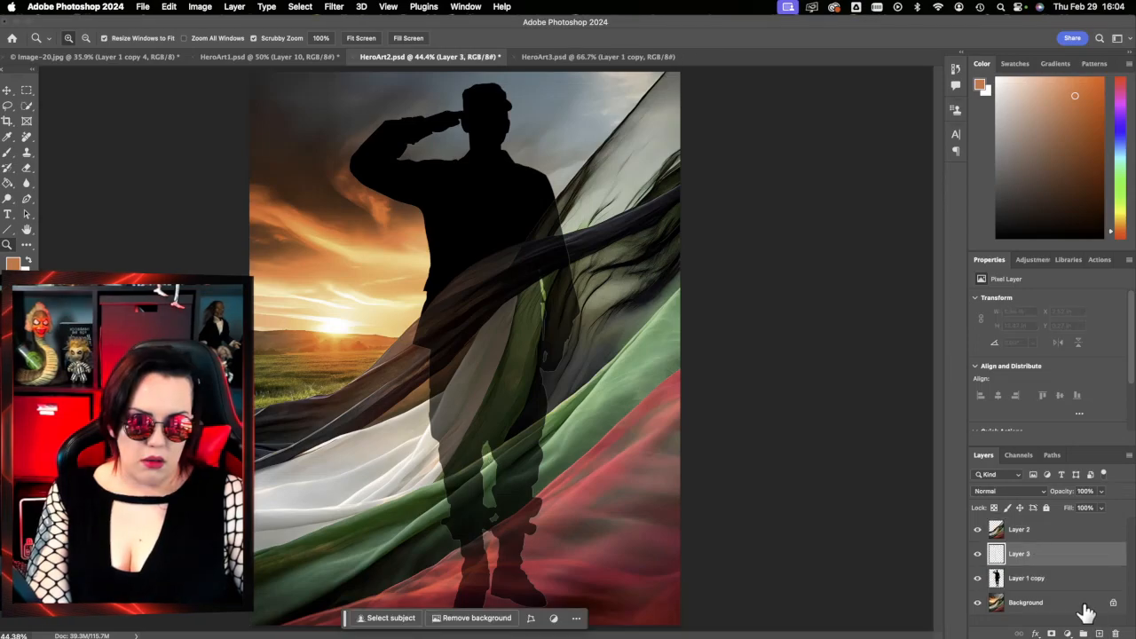
left_click(1019, 493)
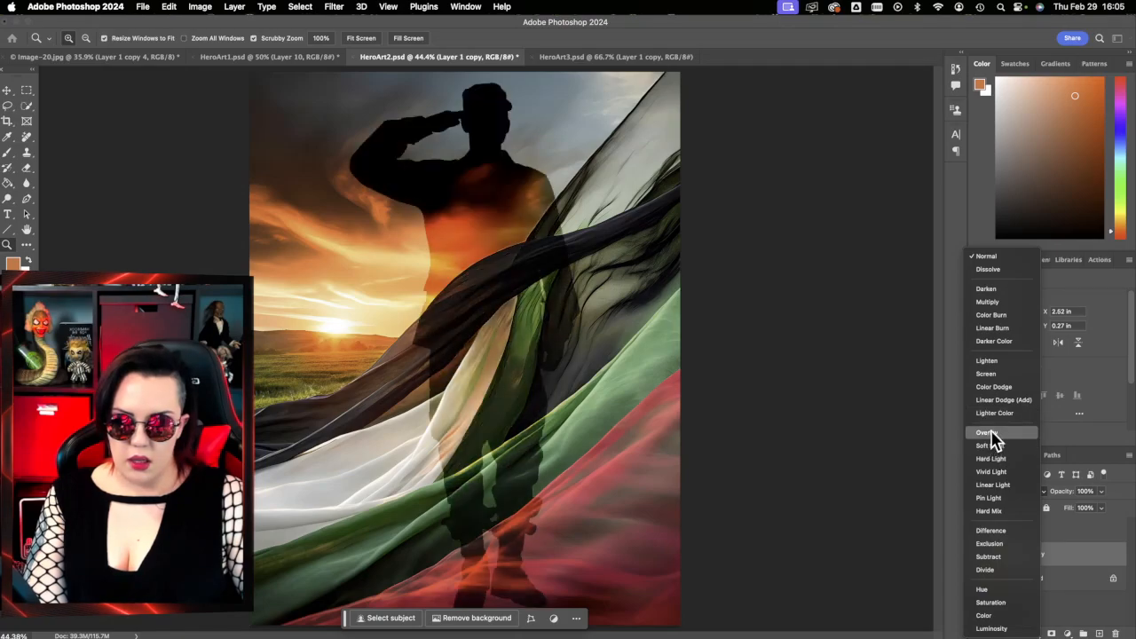
left_click(986, 432)
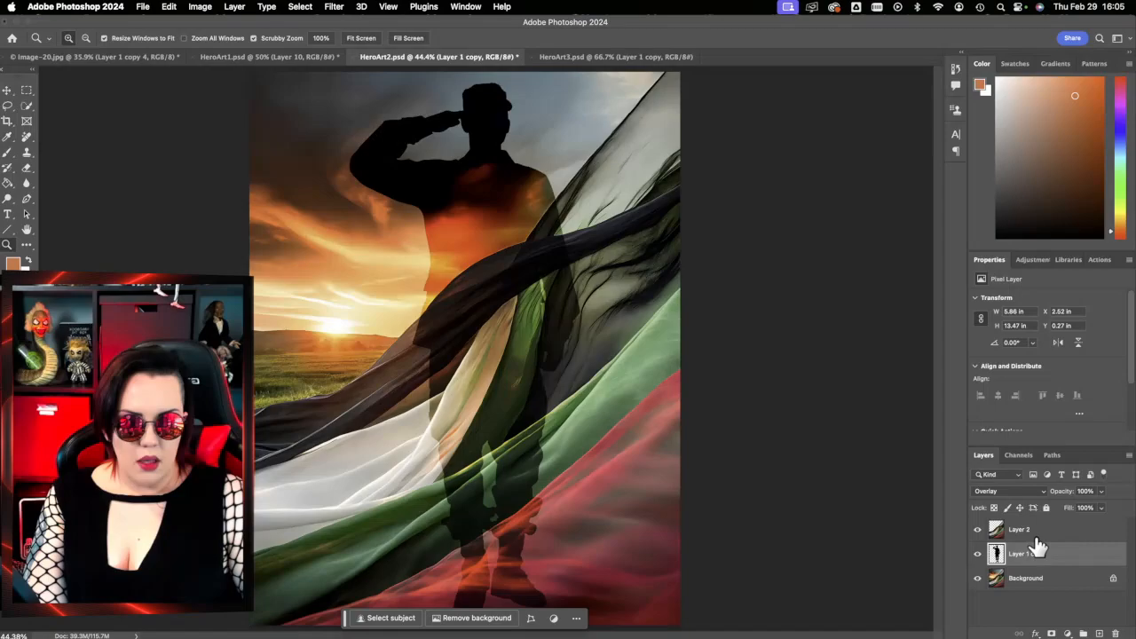
- Try to reposition the saluting silhouette with Free Transform
key("super+t")
left_click_drag(558, 496, 556, 506)
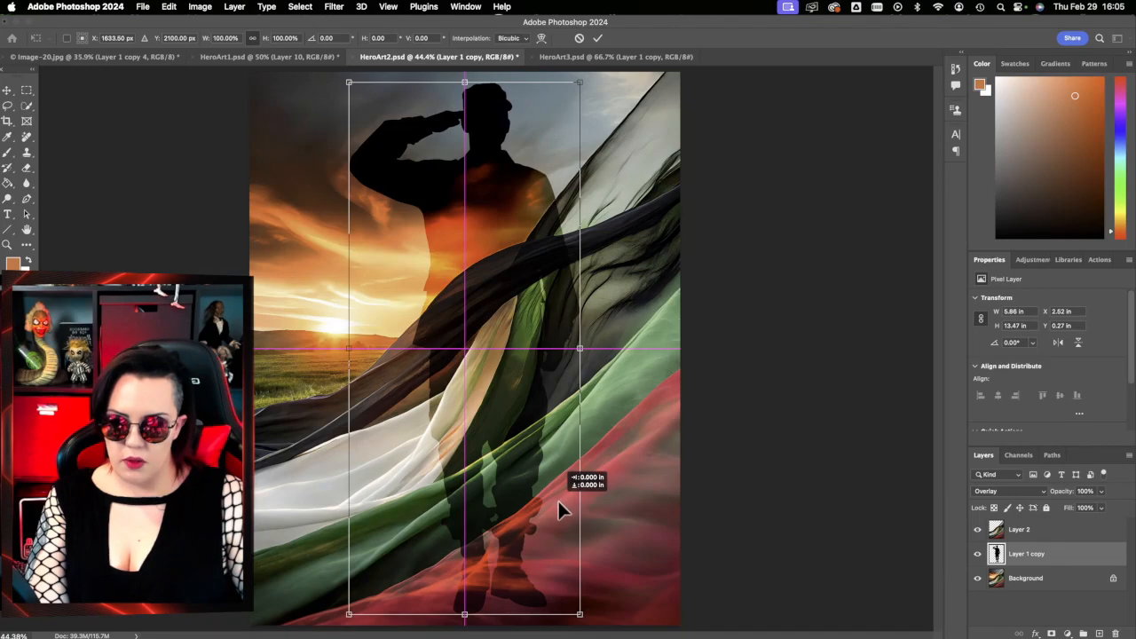
left_click(597, 38)
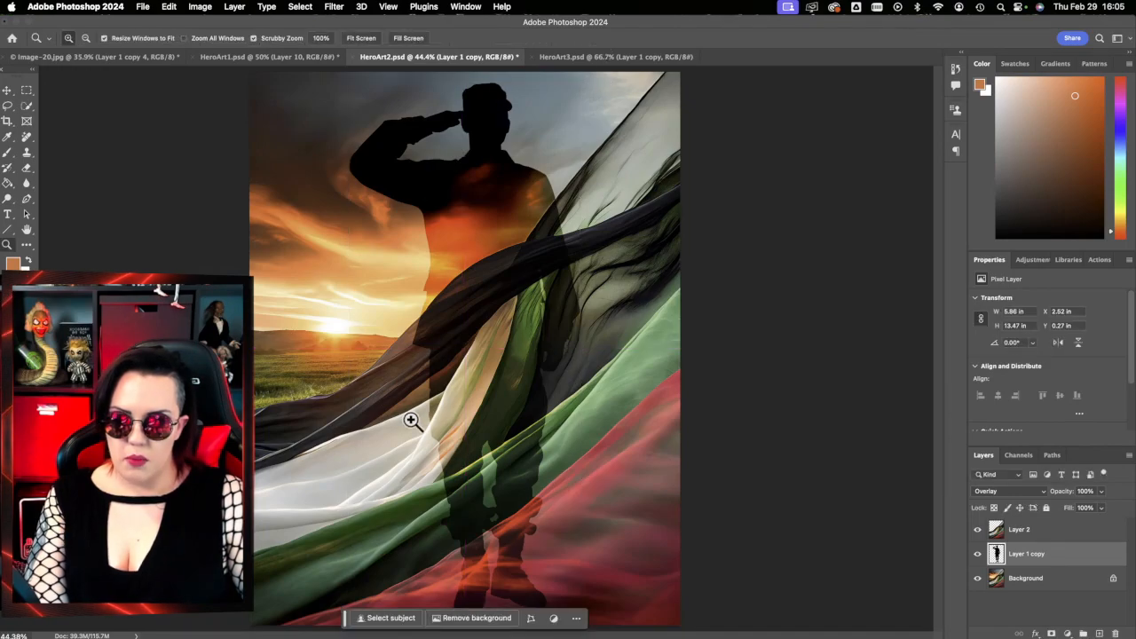
- Add a white text line in Battery Park over the poster's lower half, reading RIP followed by the honoree's full name
left_click(7, 214)
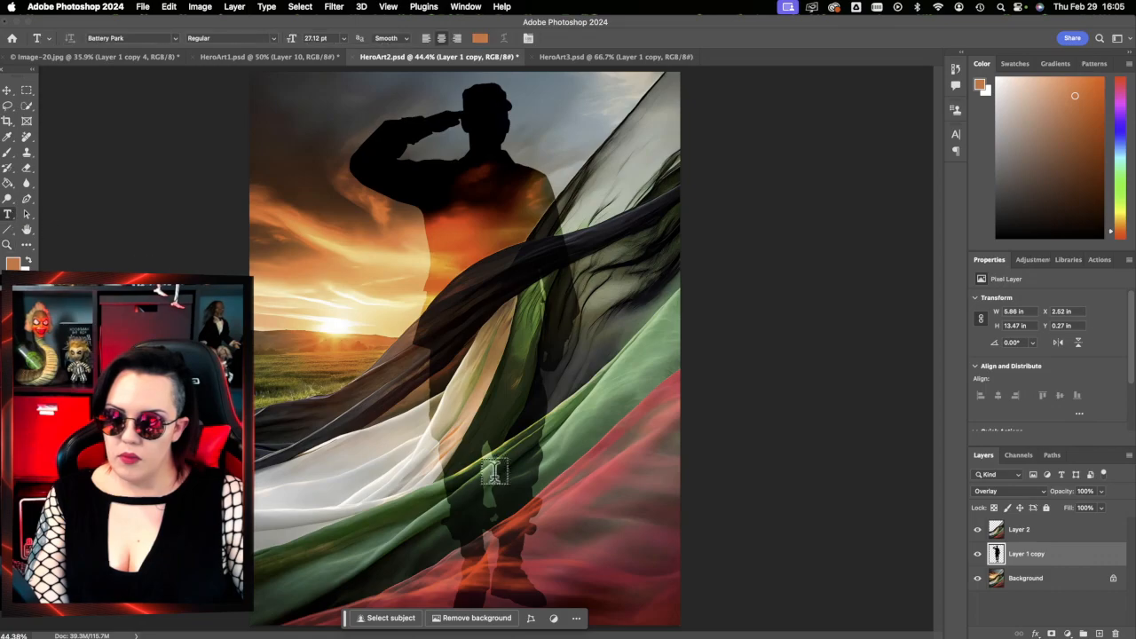
left_click(435, 449)
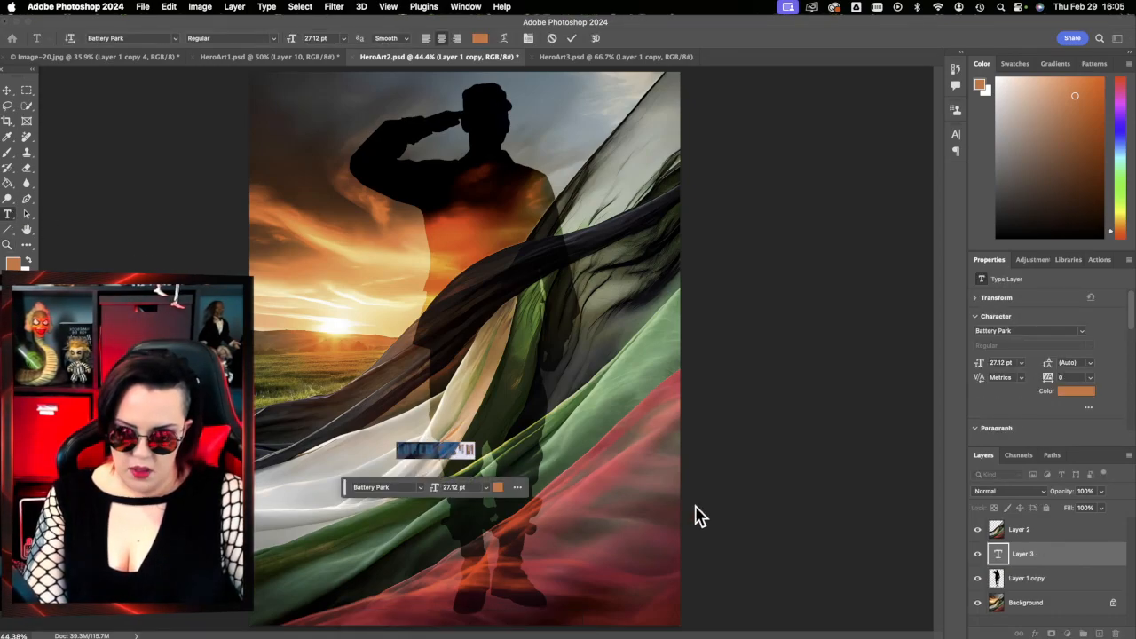
key("BackSpace")
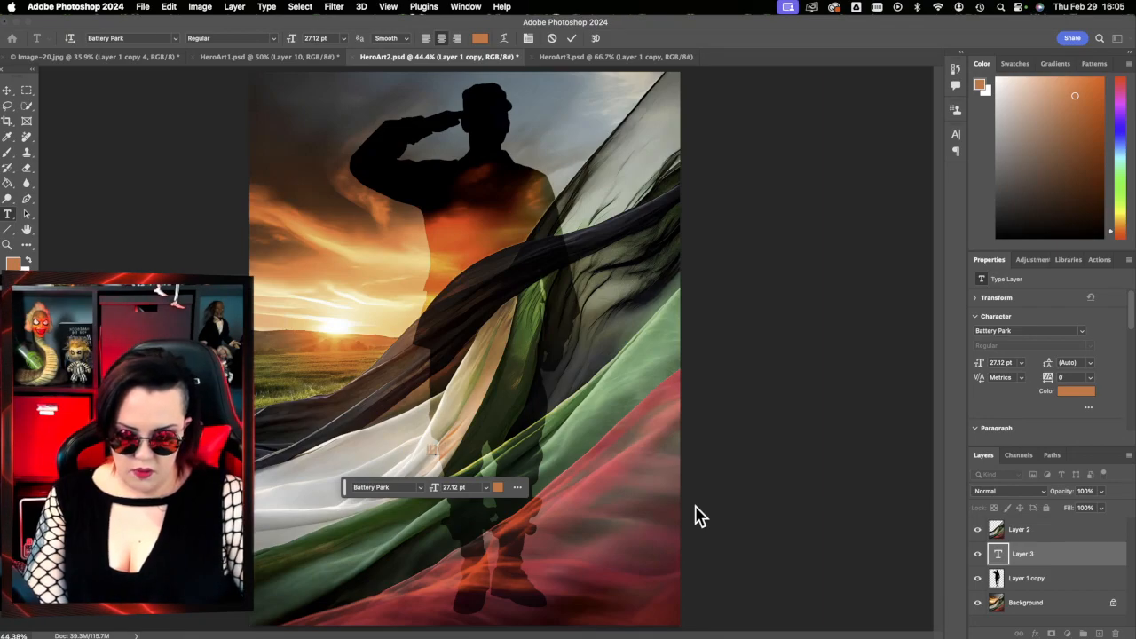
type("R.I.P. Aaron")
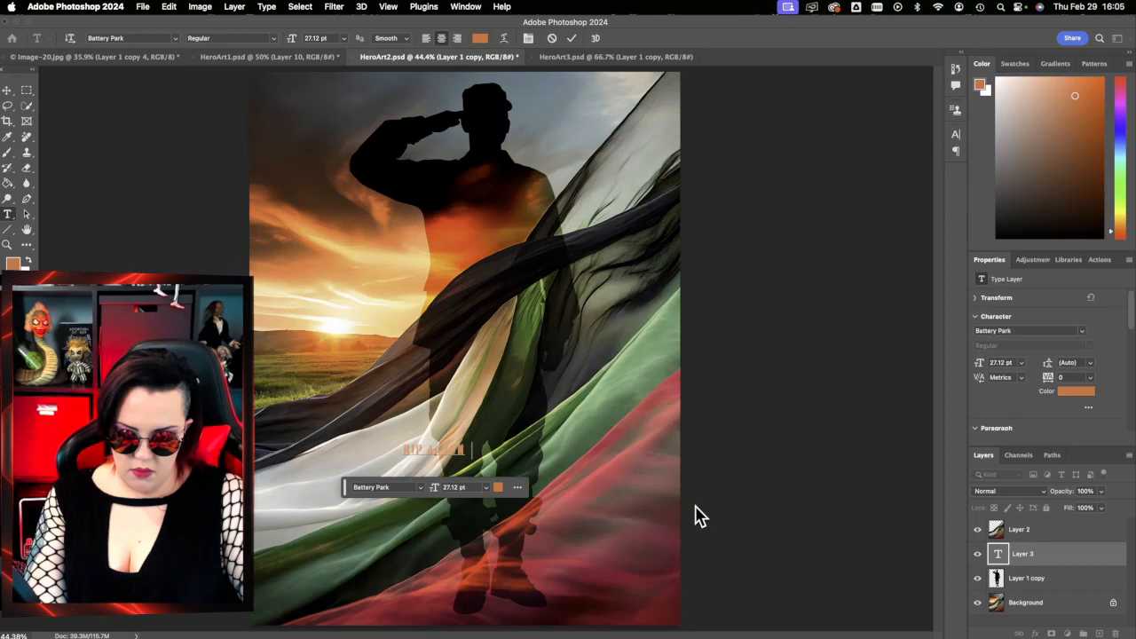
type(" Bushnell")
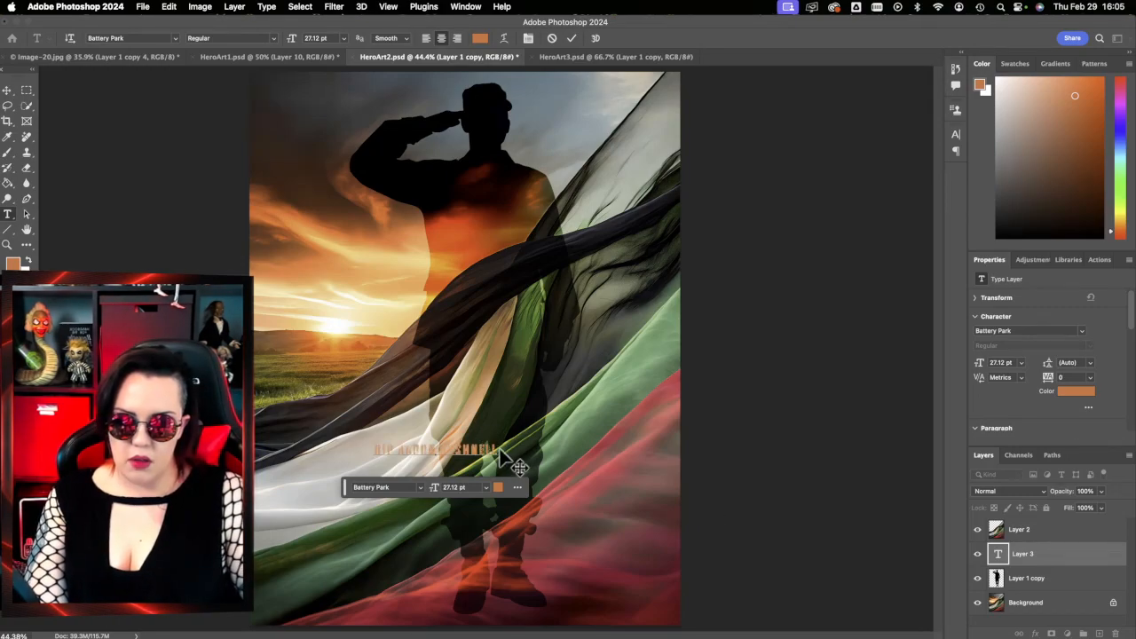
left_click_drag(499, 449, 370, 449)
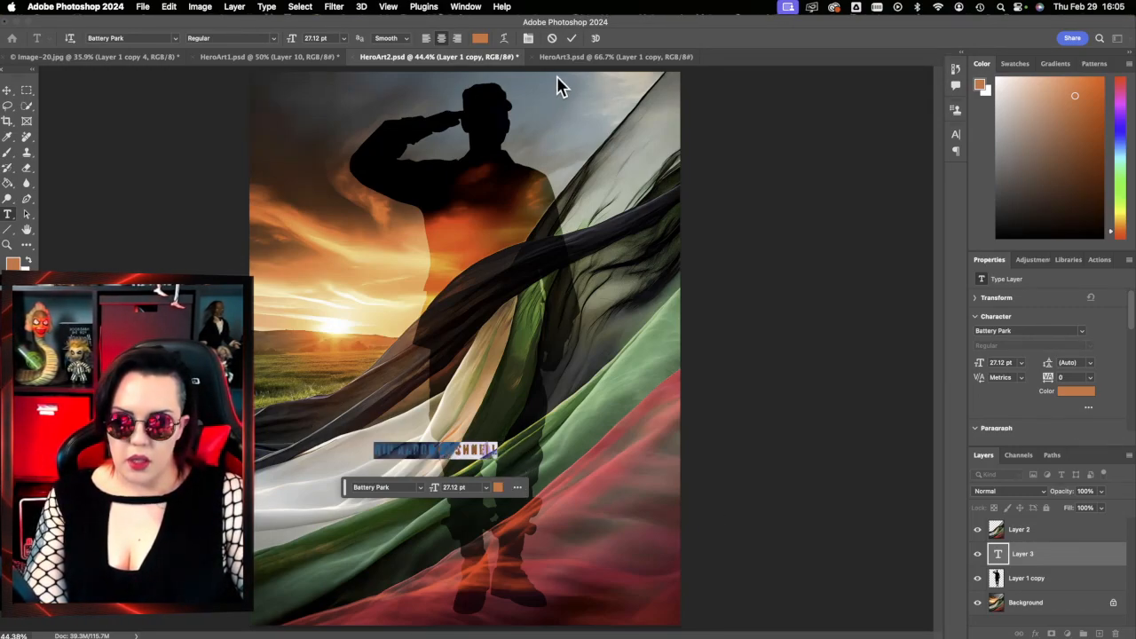
left_click(484, 38)
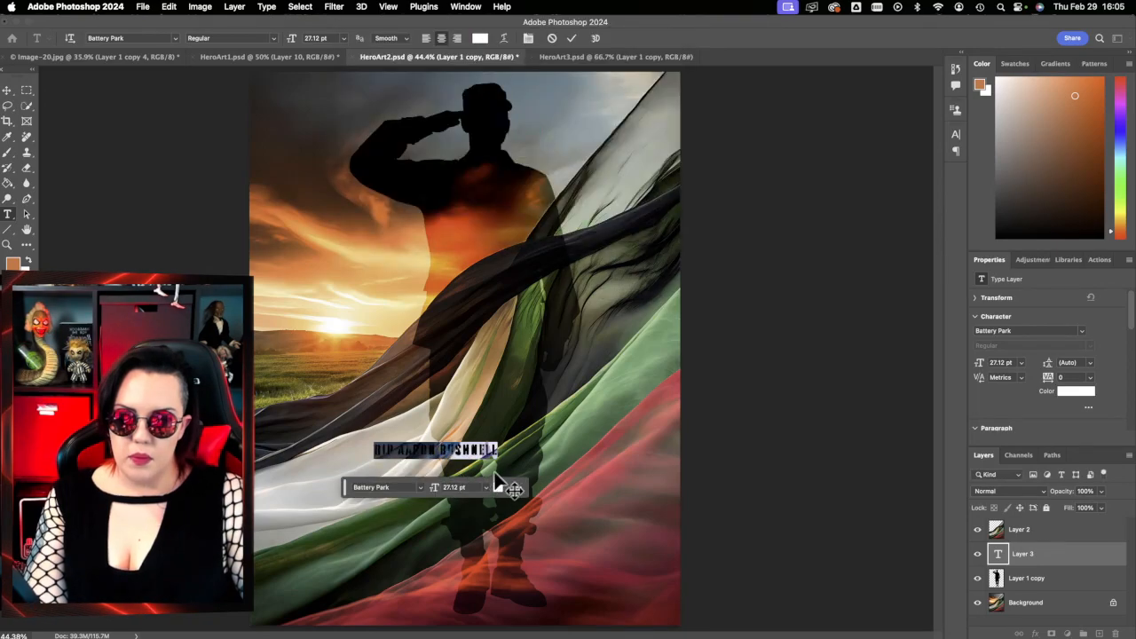
- Move the tribute text down to the silhouette's feet and set its font size to 72 pt
left_click_drag(498, 473, 528, 607)
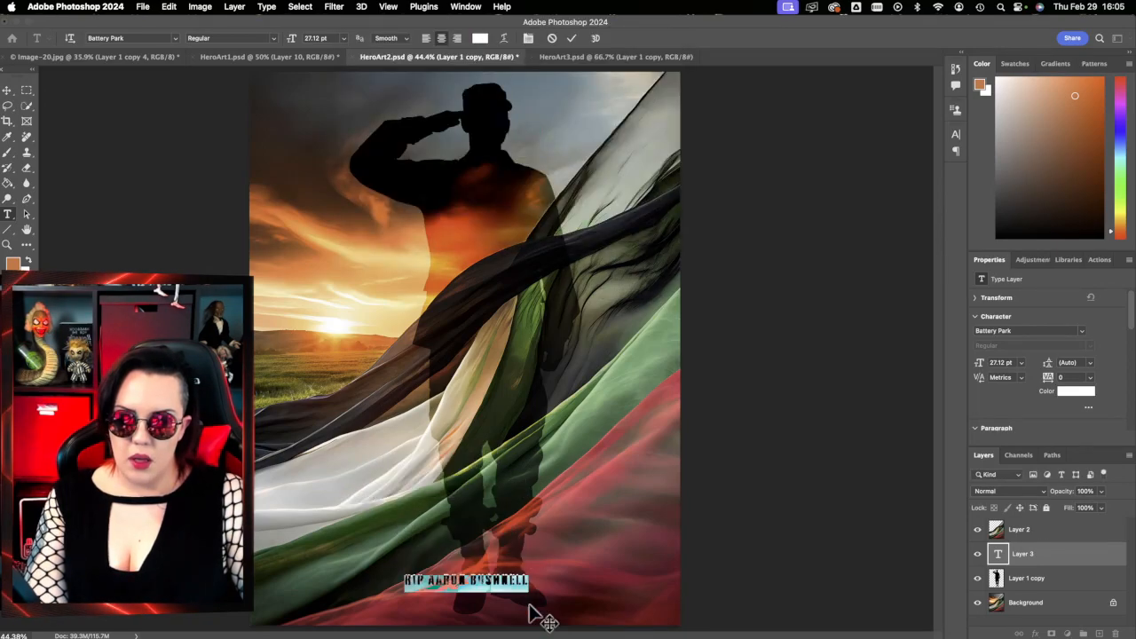
left_click(343, 38)
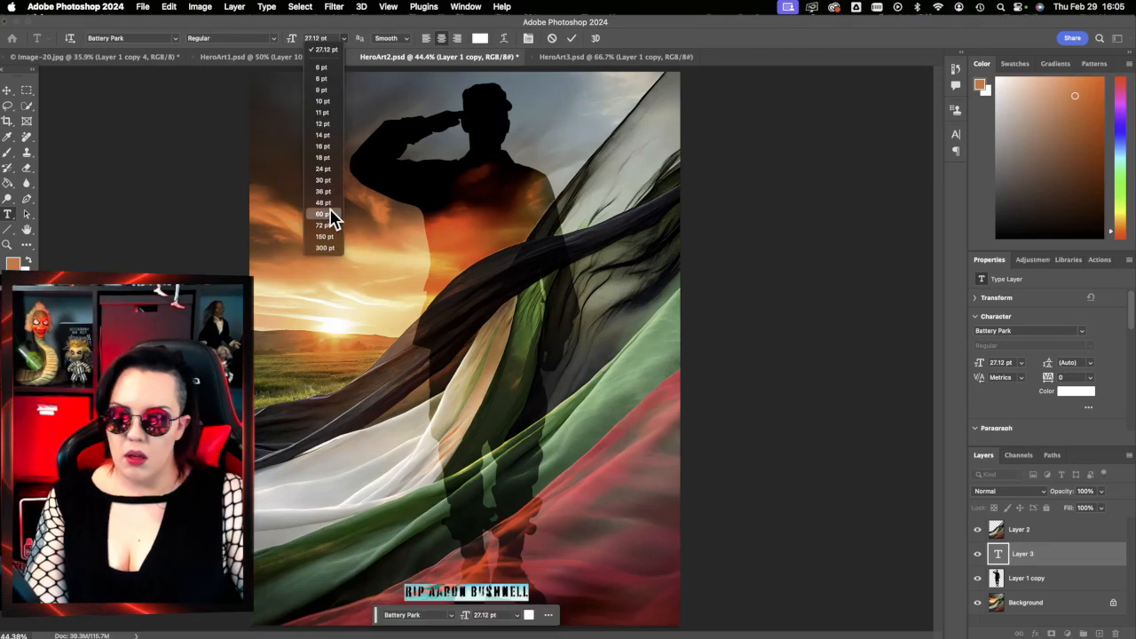
left_click(328, 219)
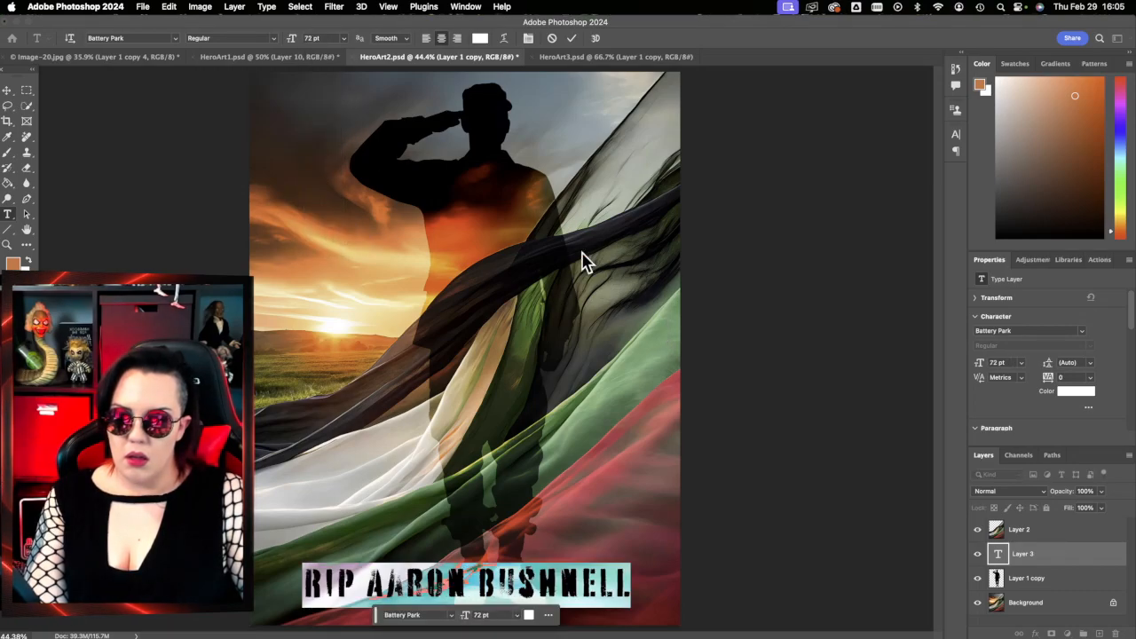
- Apply a black outside Stroke and a Drop Shadow with a 37 px distance to the tribute text layer
double_click(1052, 560)
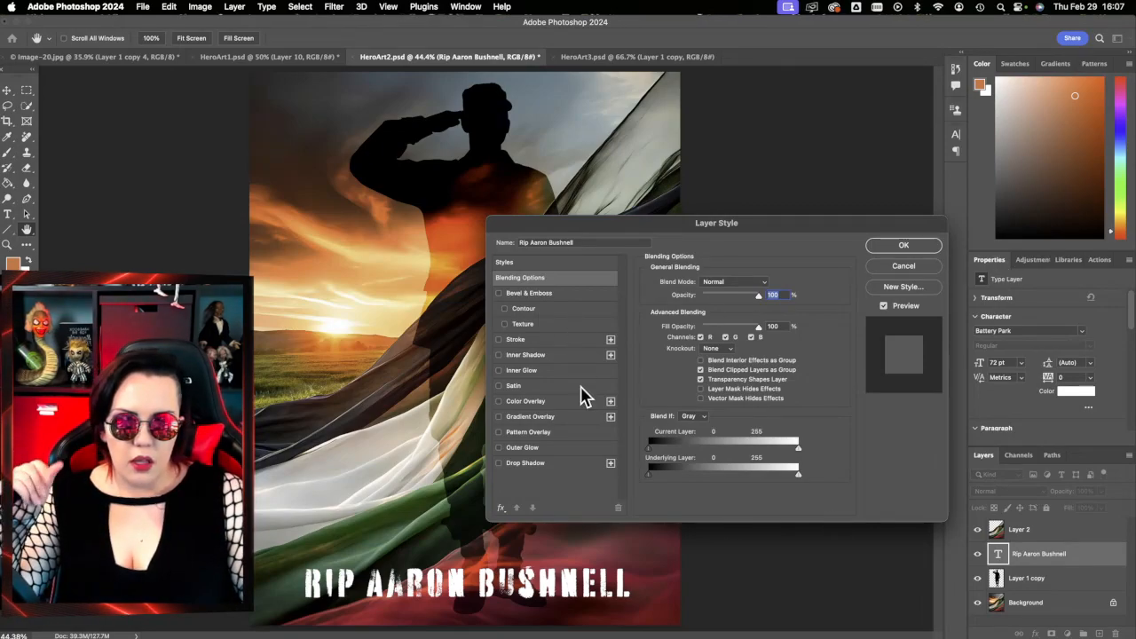
left_click(559, 341)
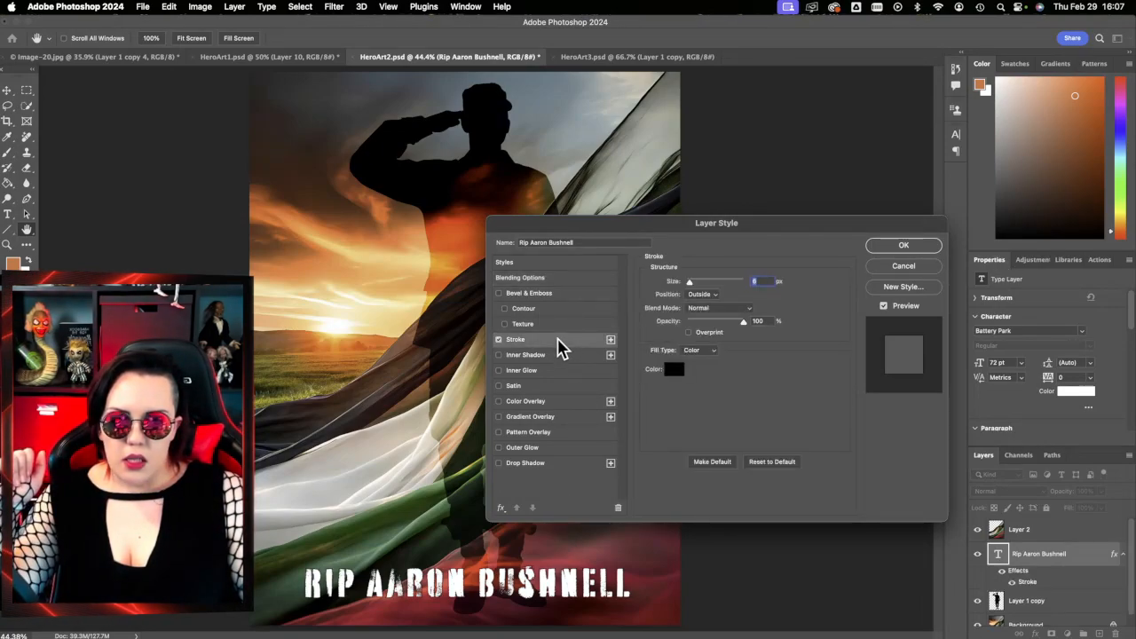
left_click(558, 466)
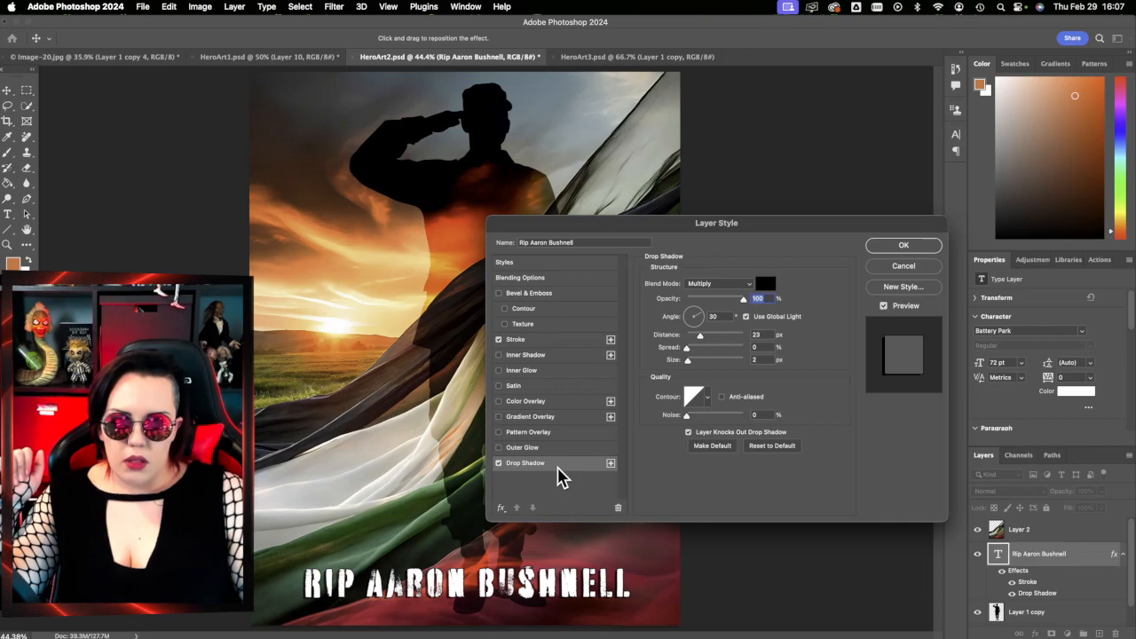
left_click_drag(699, 335, 708, 339)
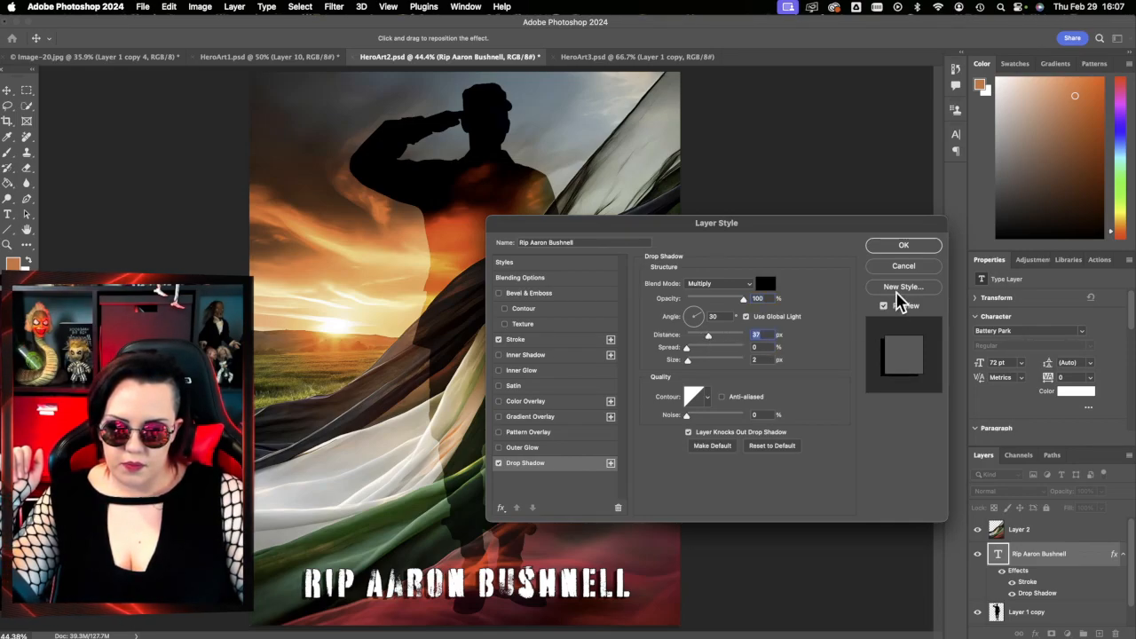
left_click(896, 247)
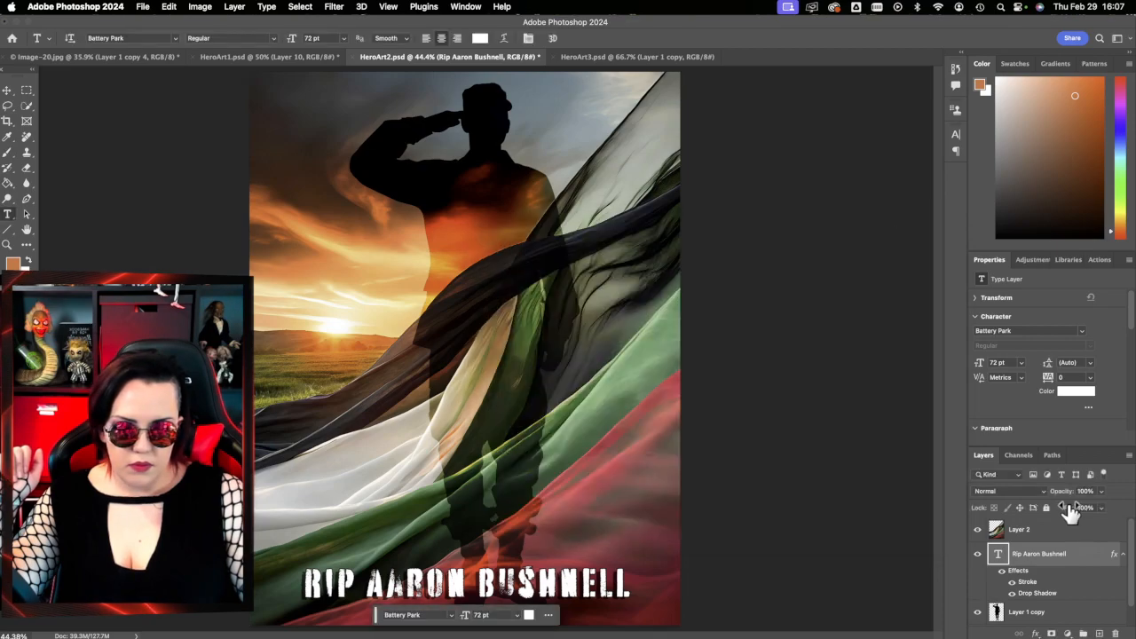
- Reorder the tribute text layer above Layer 2 and nudge the text slightly with Free Transform
left_click_drag(1051, 559, 1043, 601)
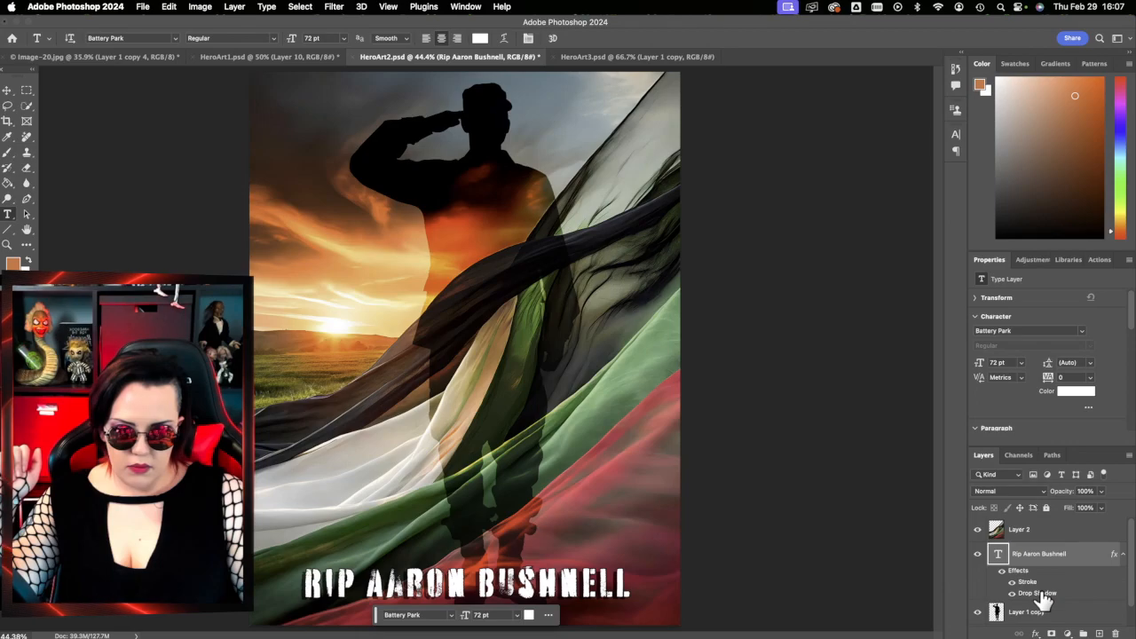
left_click_drag(1035, 559, 1034, 523)
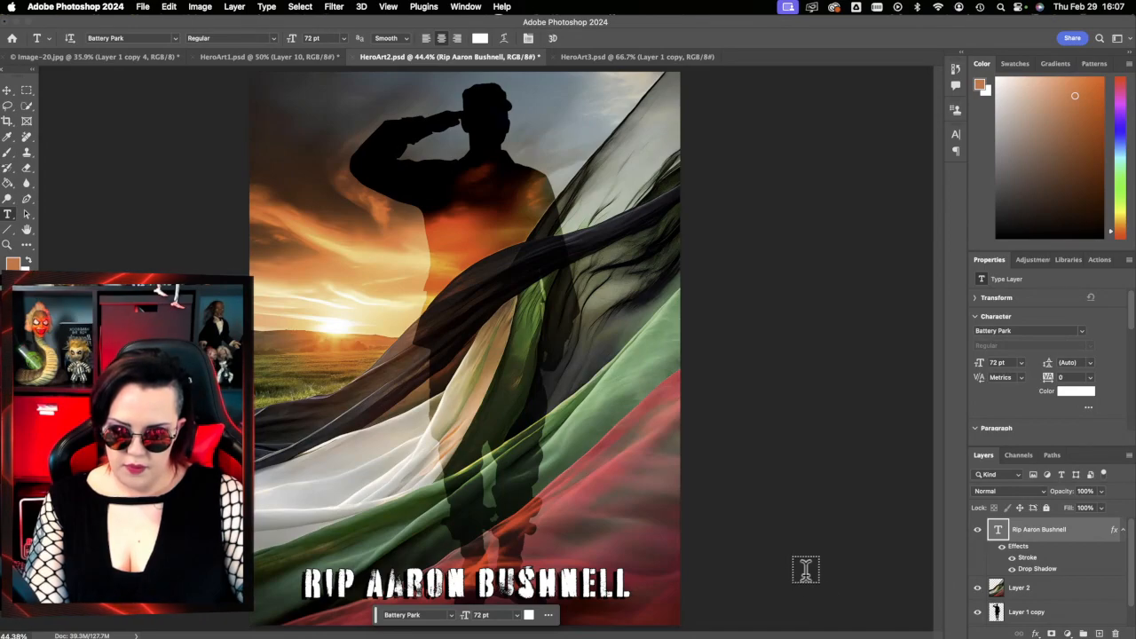
key("super+t")
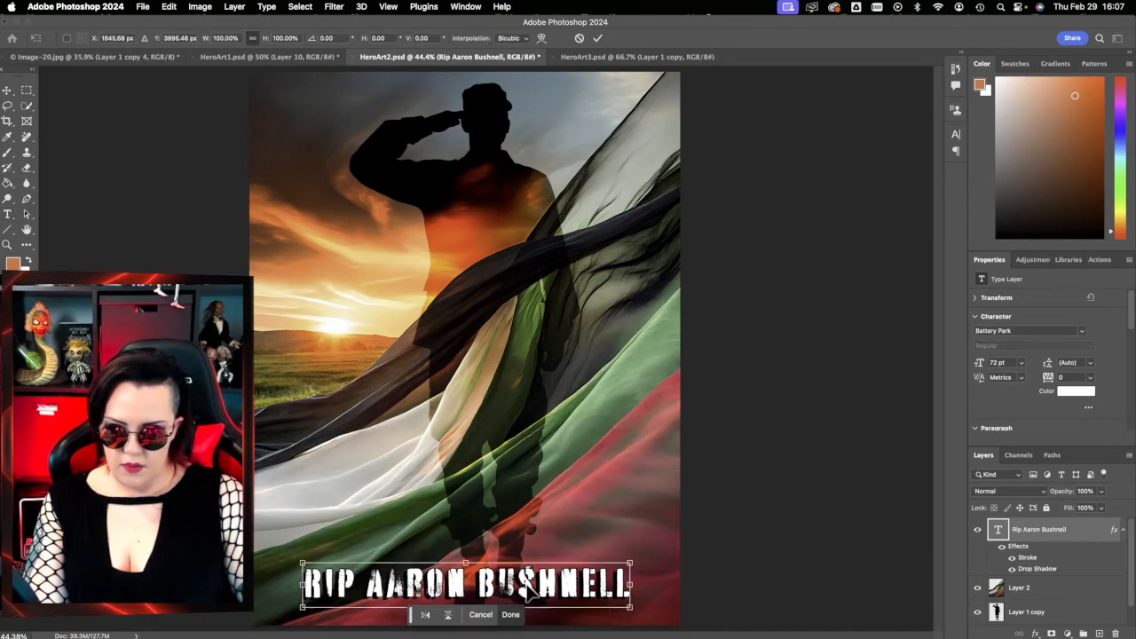
left_click_drag(530, 595, 530, 597)
left_click(597, 38)
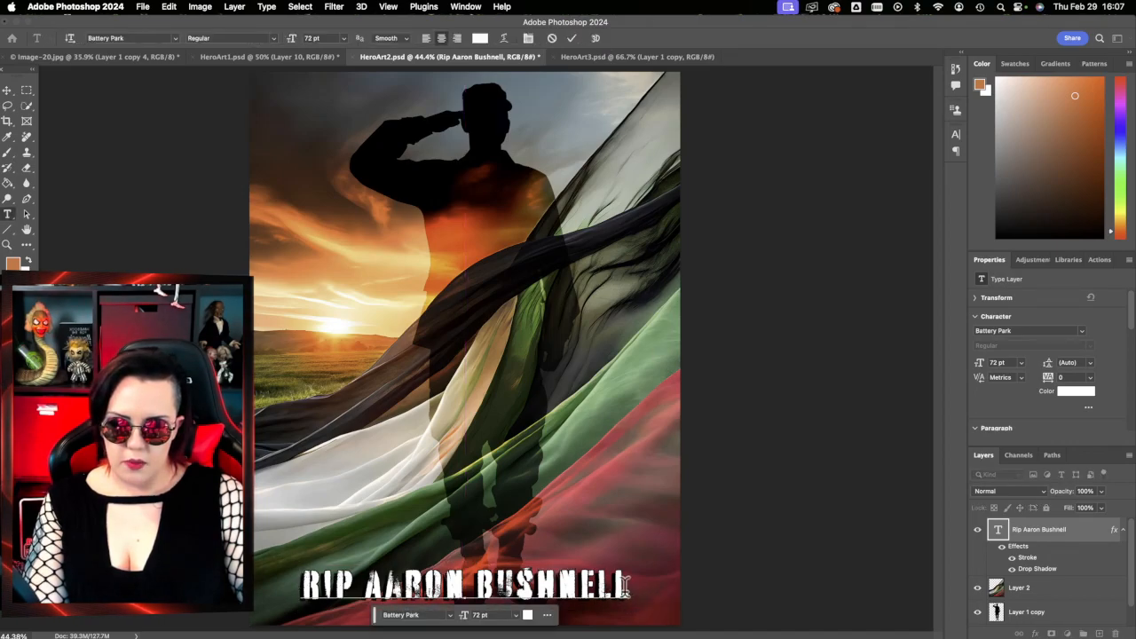
- Change the font of the whole tribute text line to Academy Engraved LET
left_click_drag(629, 588, 267, 586)
left_click(176, 38)
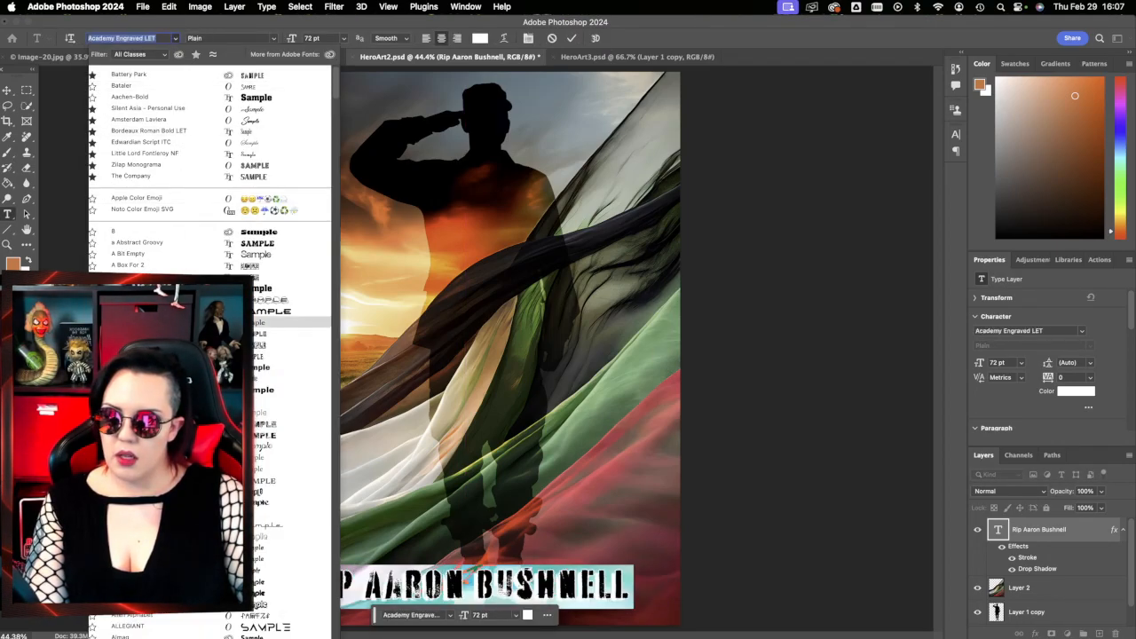
left_click(253, 324)
- Retype the lowercase letters of the tribute's first word so that it reads RIP in capitals
left_click(336, 588)
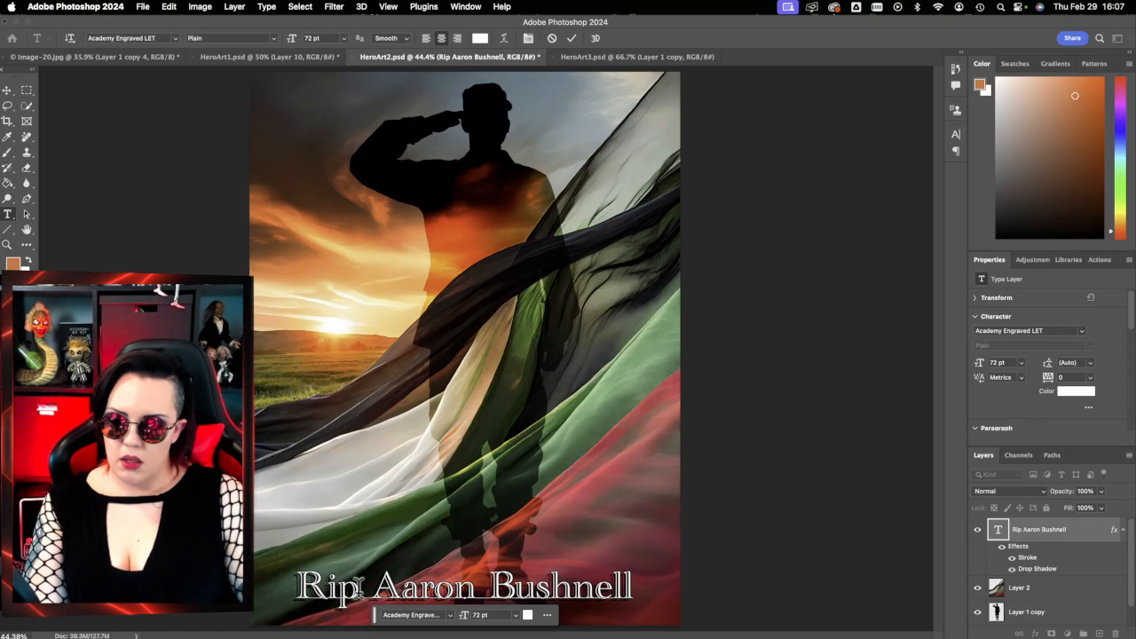
left_click_drag(358, 588, 330, 588)
type("IP")
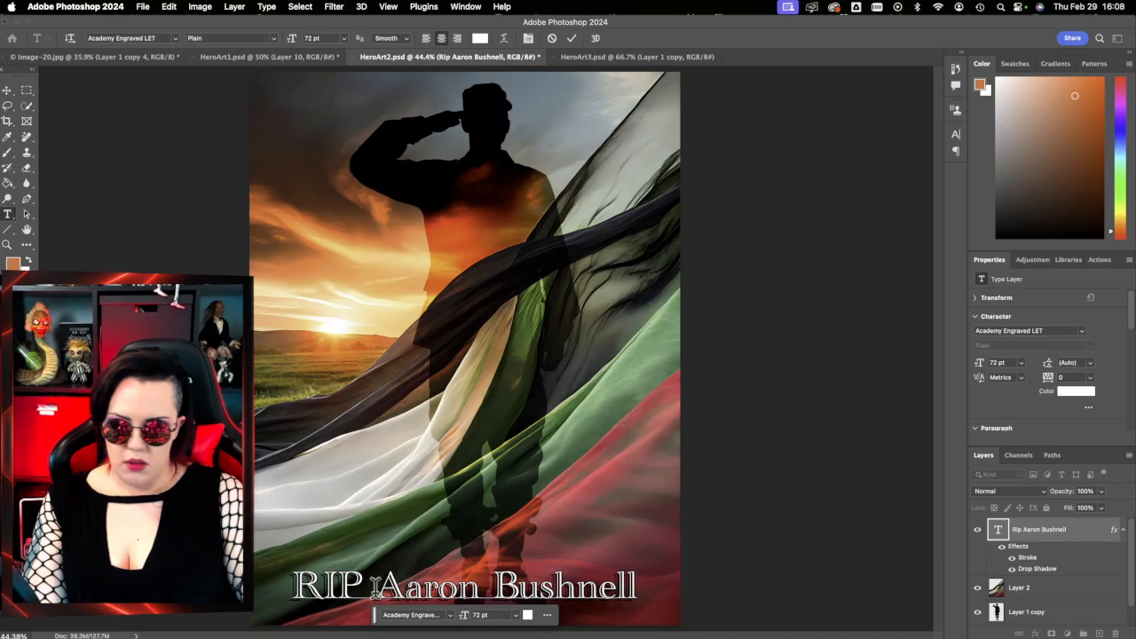
type(":")
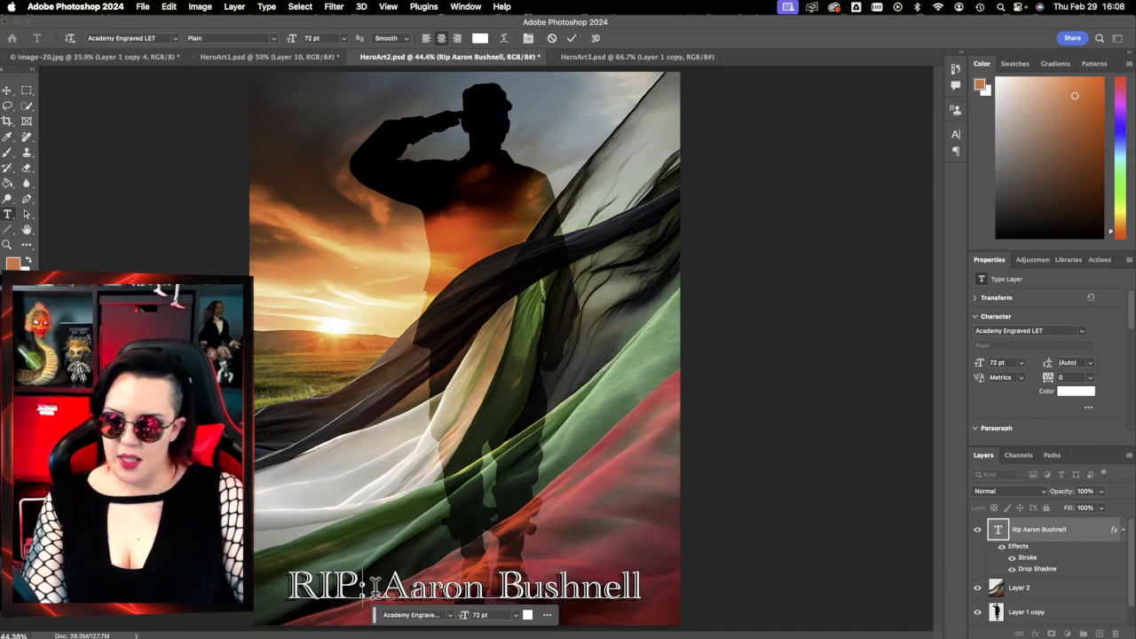
key("BackSpace")
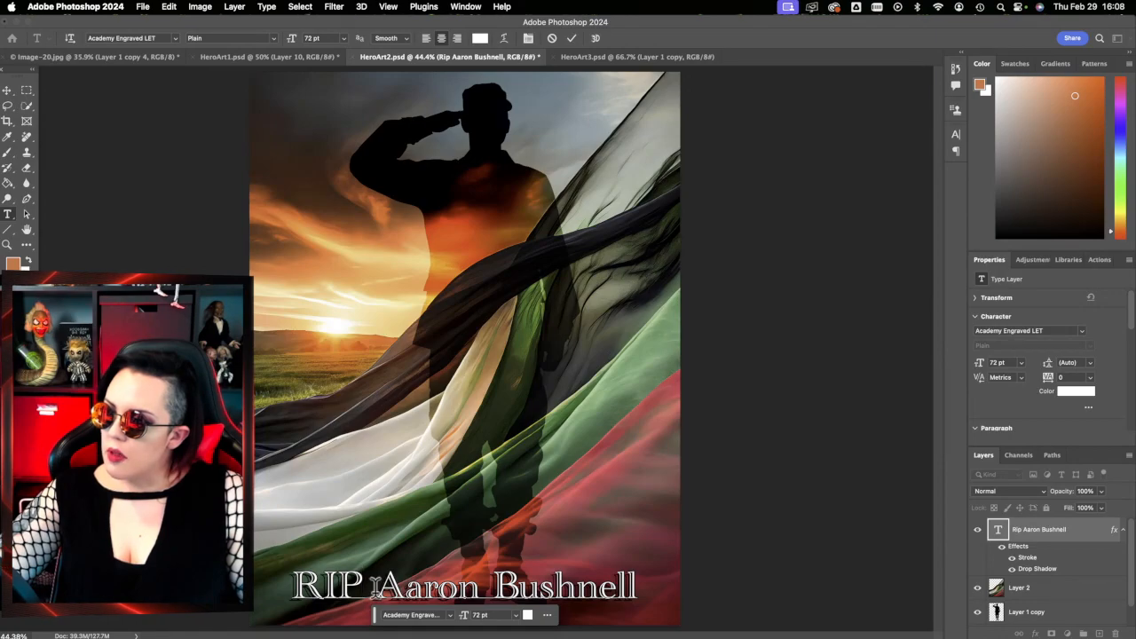
- Switch to the Finder desktop, check the Cell-Shade Edits and SDCC2023 COSPLAY EDITS folders, and leave only UP FOR EDITING open
left_click(20, 23)
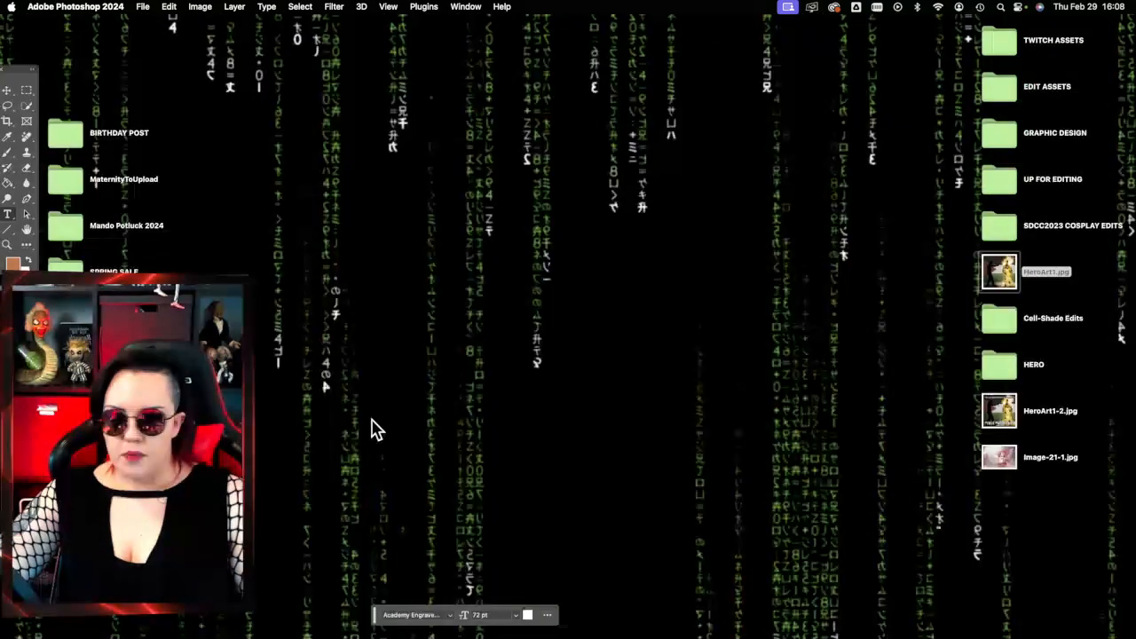
mouse_move(1131, 474)
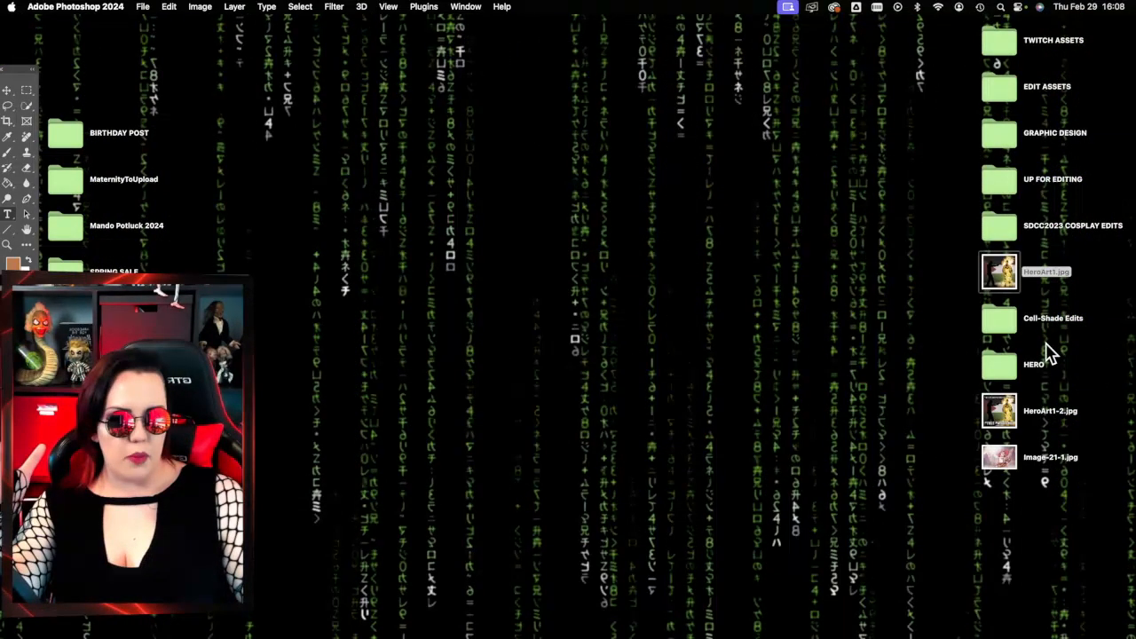
double_click(1003, 320)
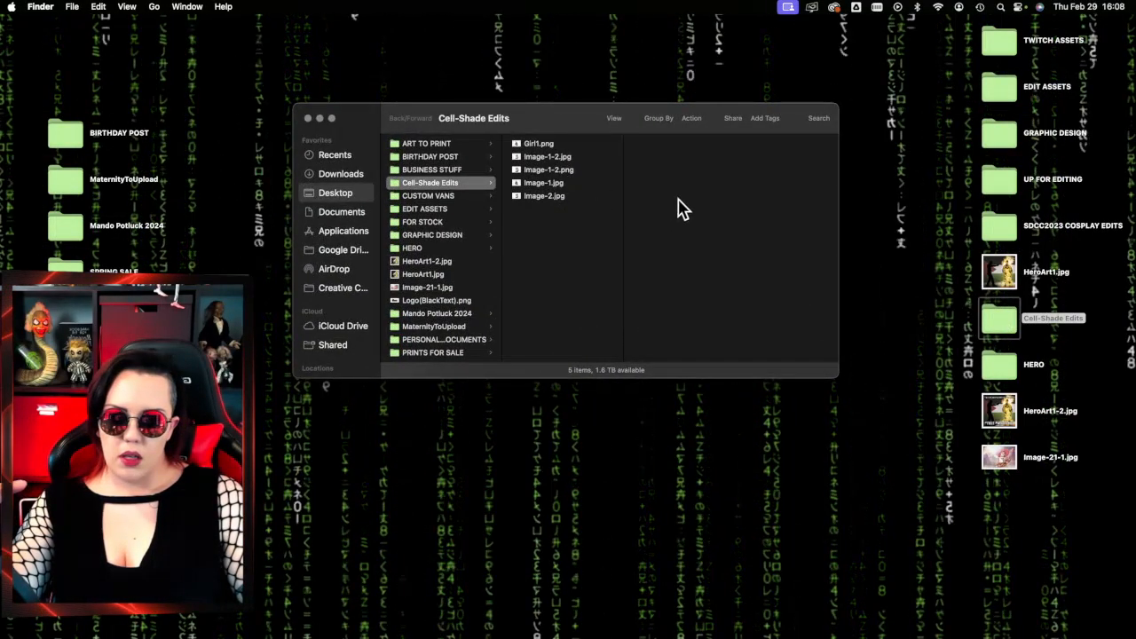
left_click(1011, 238)
double_click(1013, 239)
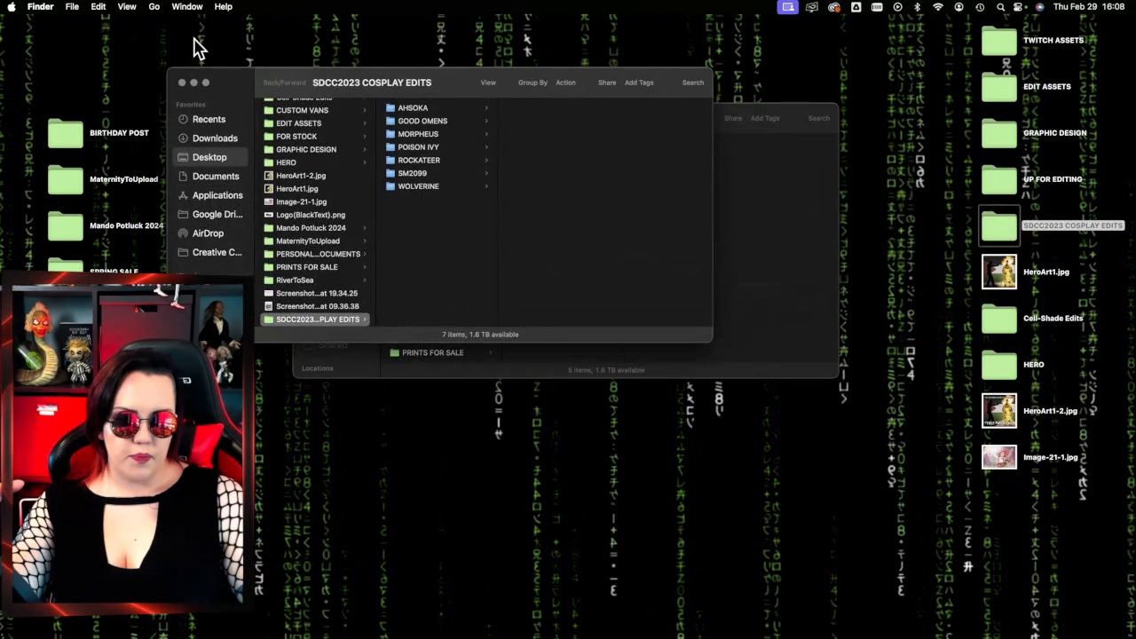
double_click(999, 181)
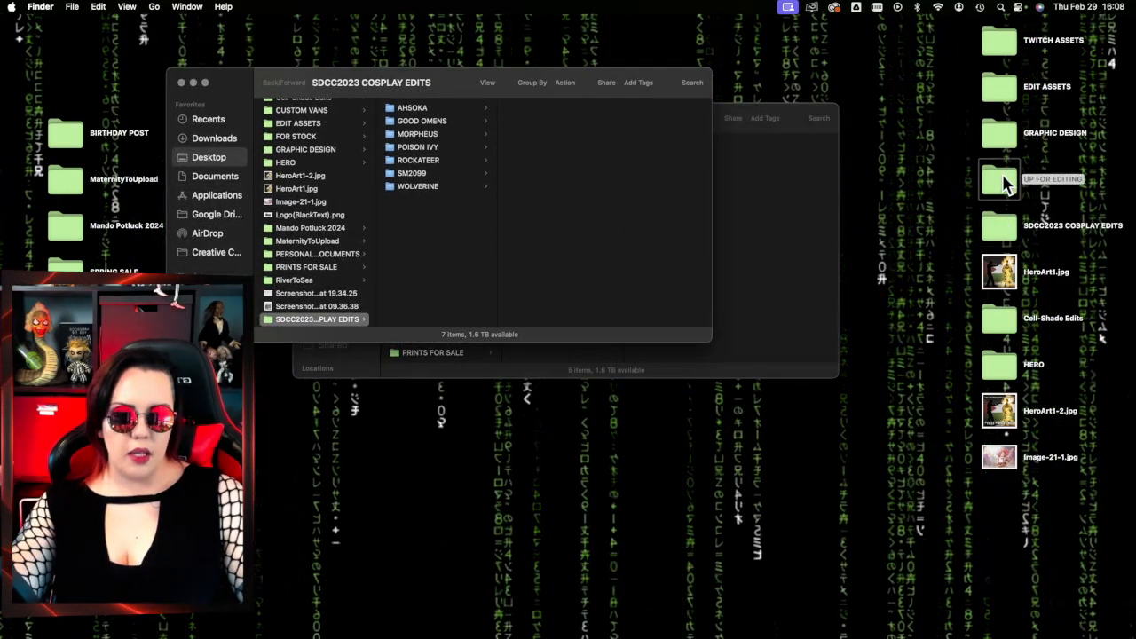
left_click(181, 82)
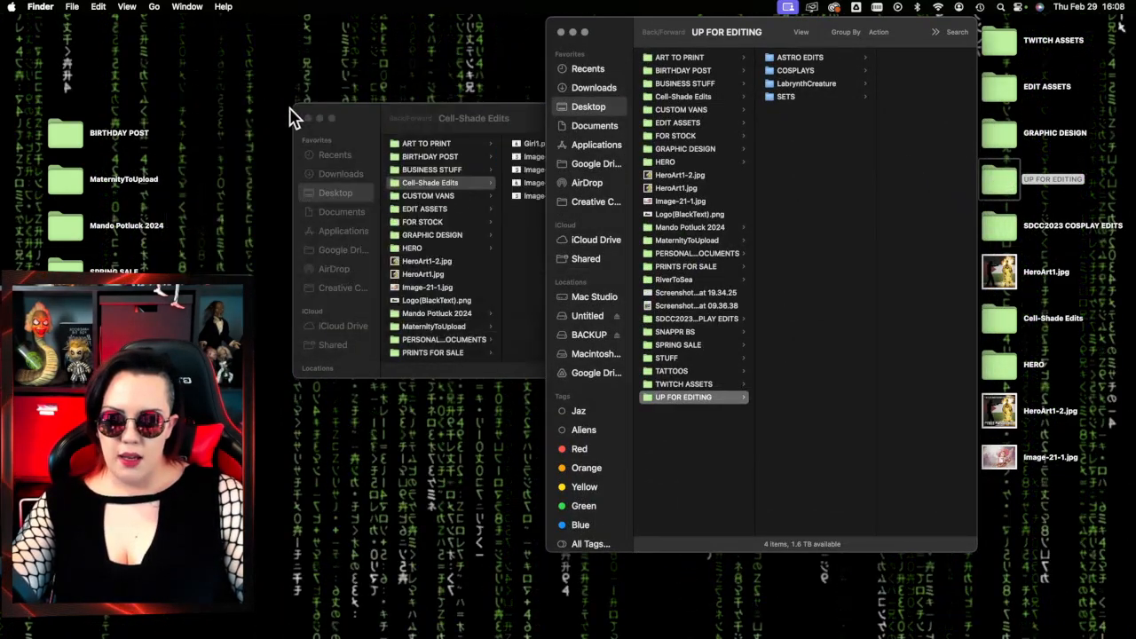
left_click(304, 110)
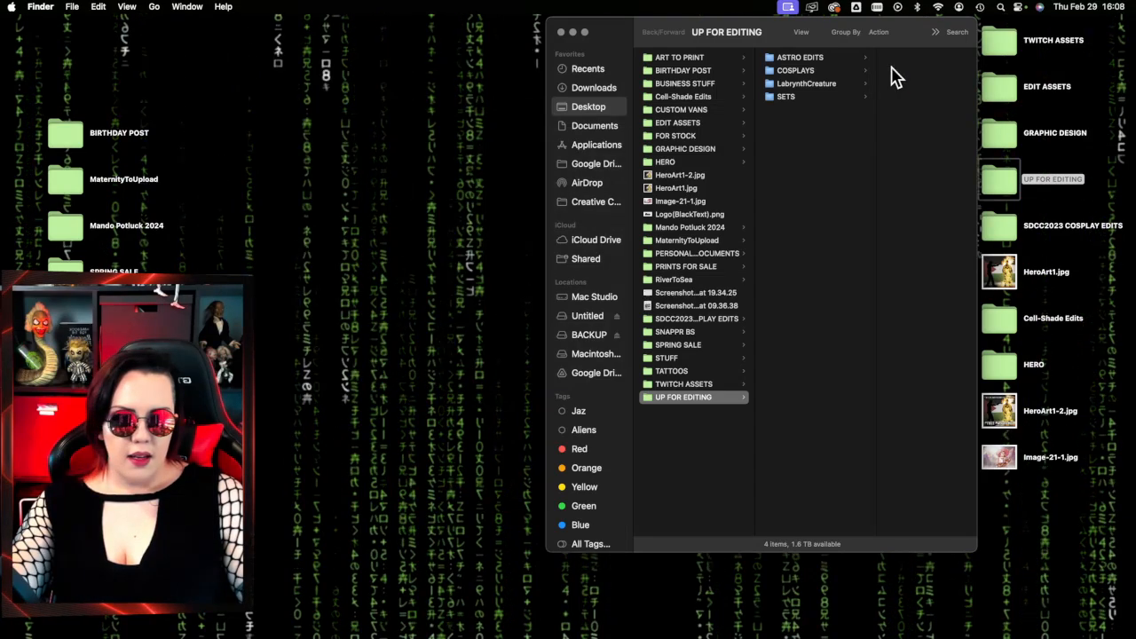
- Browse the photos in the SDCC to Edit subfolder of COSPLAYS and open Image-21.jpg in Preview
left_click(795, 70)
left_click(896, 83)
left_click(913, 396)
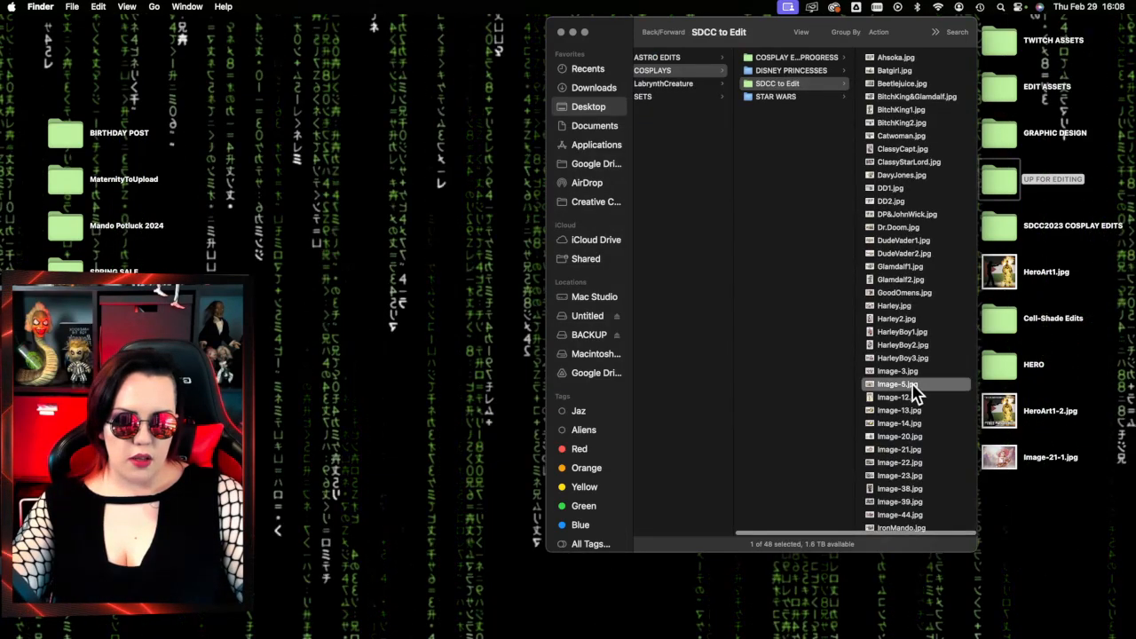
key("Down")
key("Down")
key("Down")
key("Down")
key("Down")
key("Down")
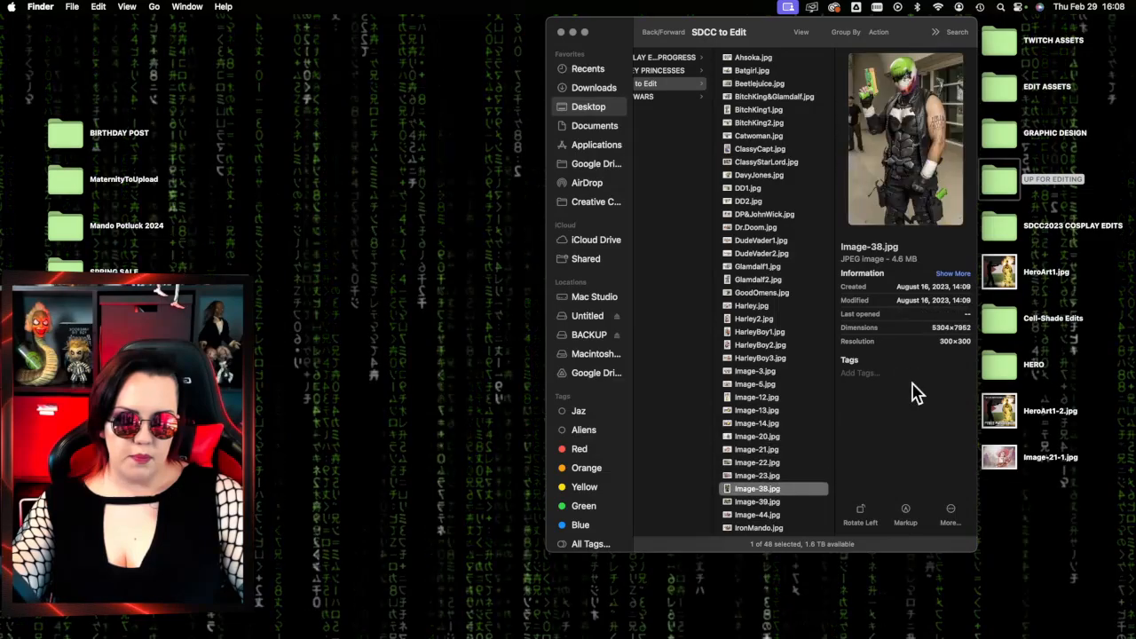
key("Up")
key("Up")
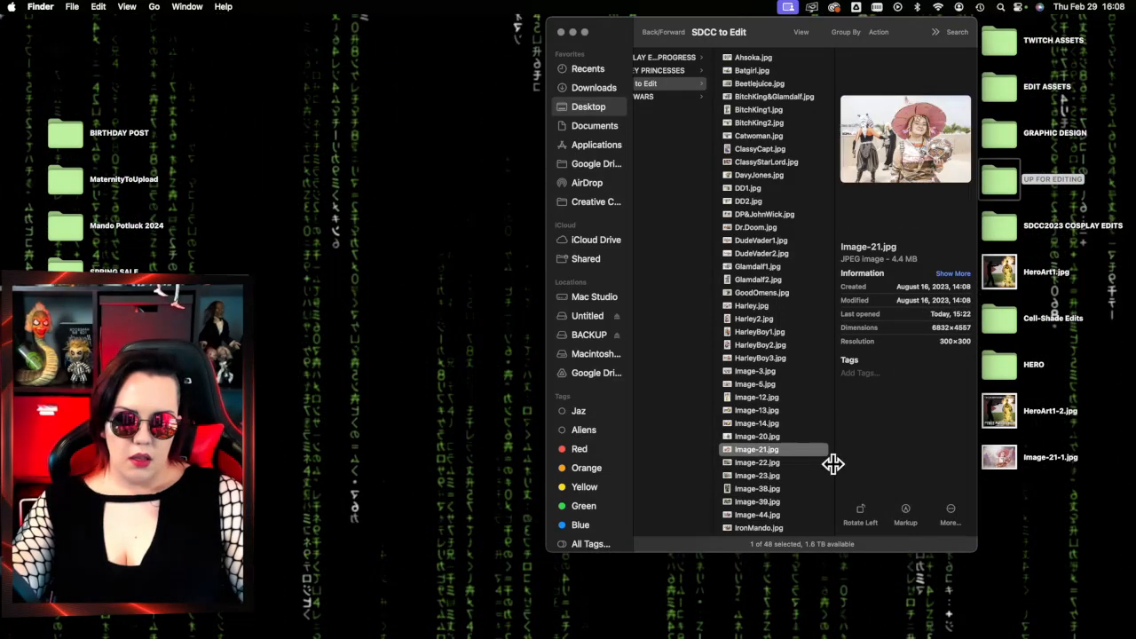
key("super+o")
left_click_drag(376, 51, 469, 29)
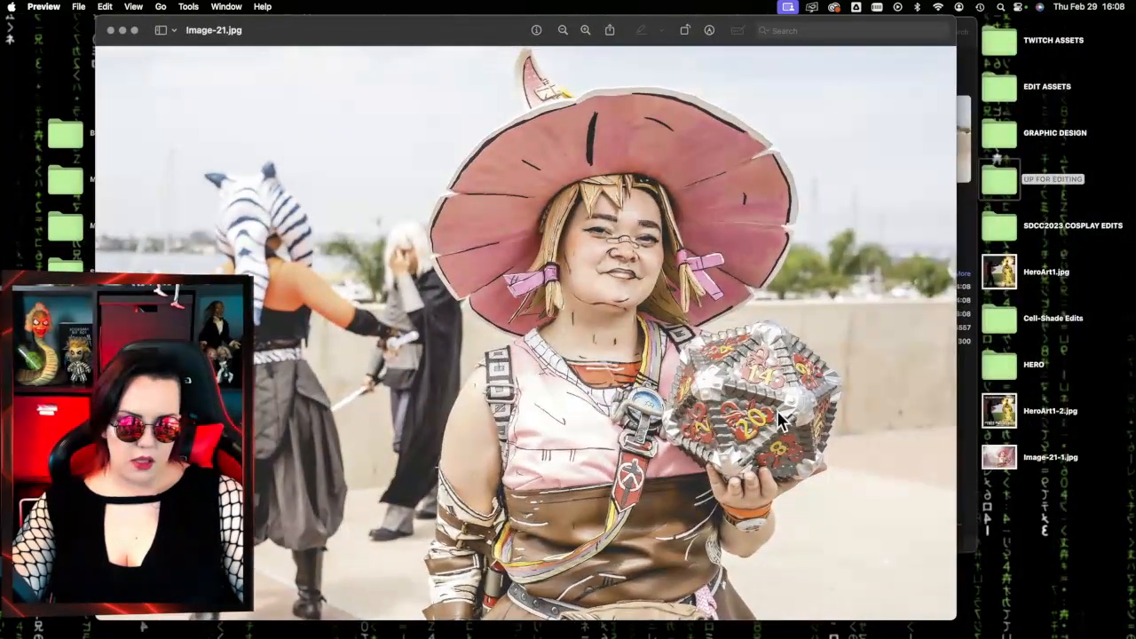
- Open the edited Image-21-1.jpg in Preview, enlarge it, and line it up with Image-21.jpg to compare the two versions
left_click(1003, 459)
double_click(1000, 460)
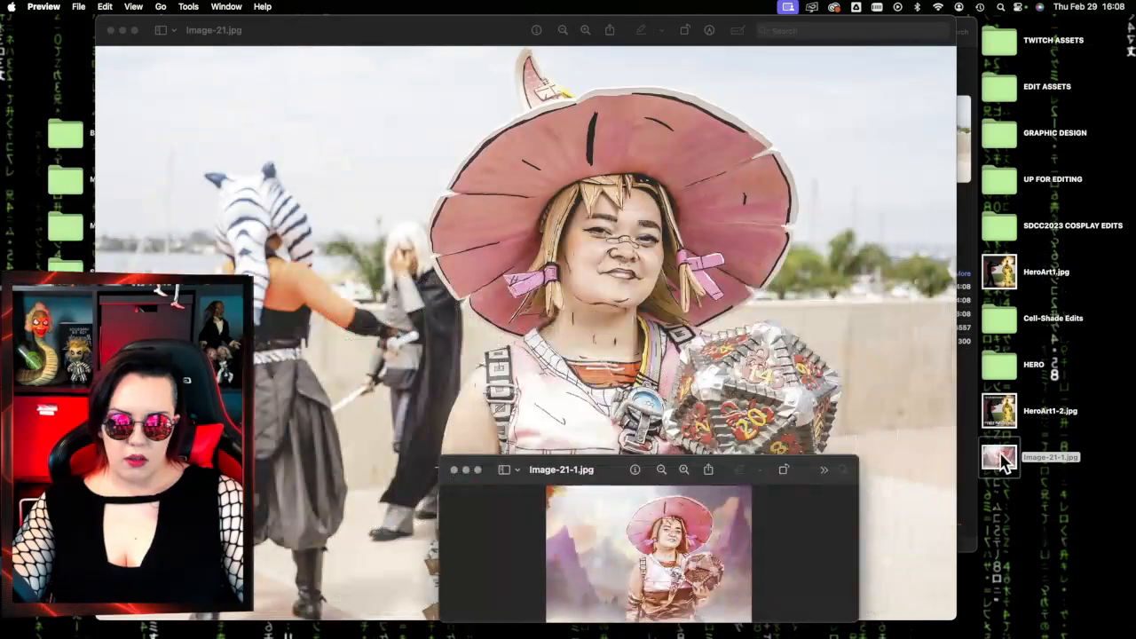
double_click(464, 475)
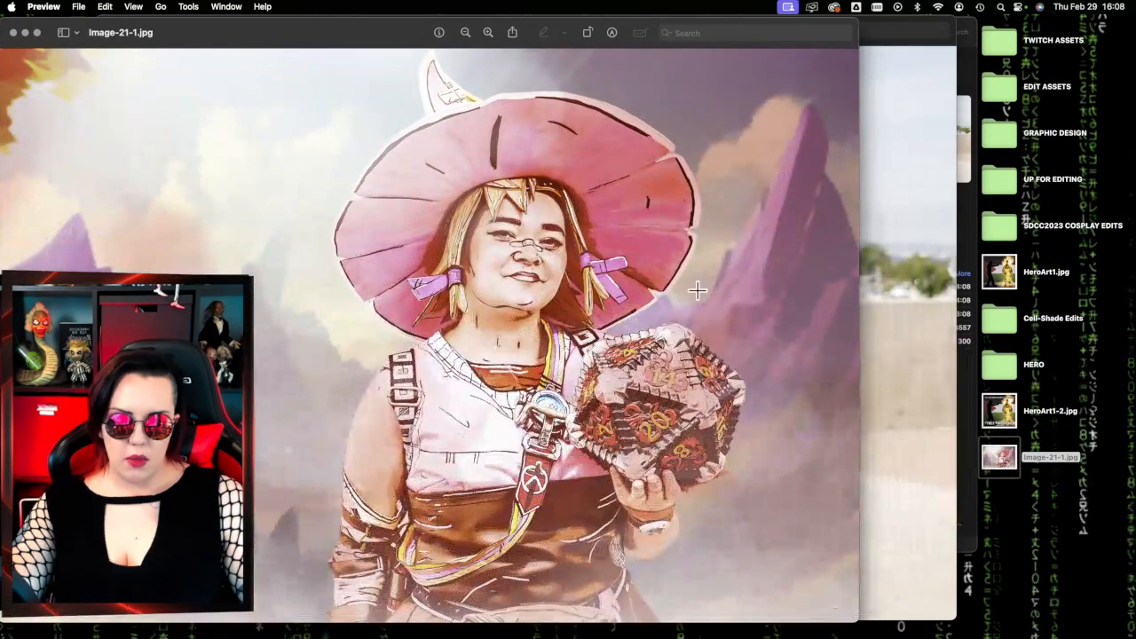
left_click(930, 197)
left_click_drag(490, 31, 577, 30)
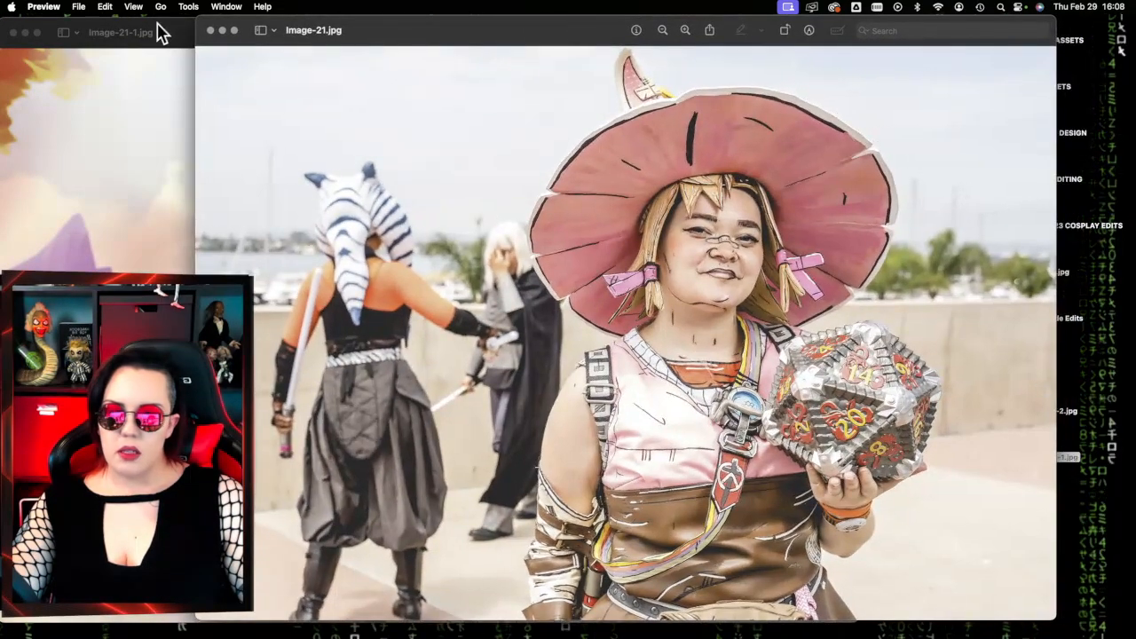
left_click_drag(168, 30, 366, 35)
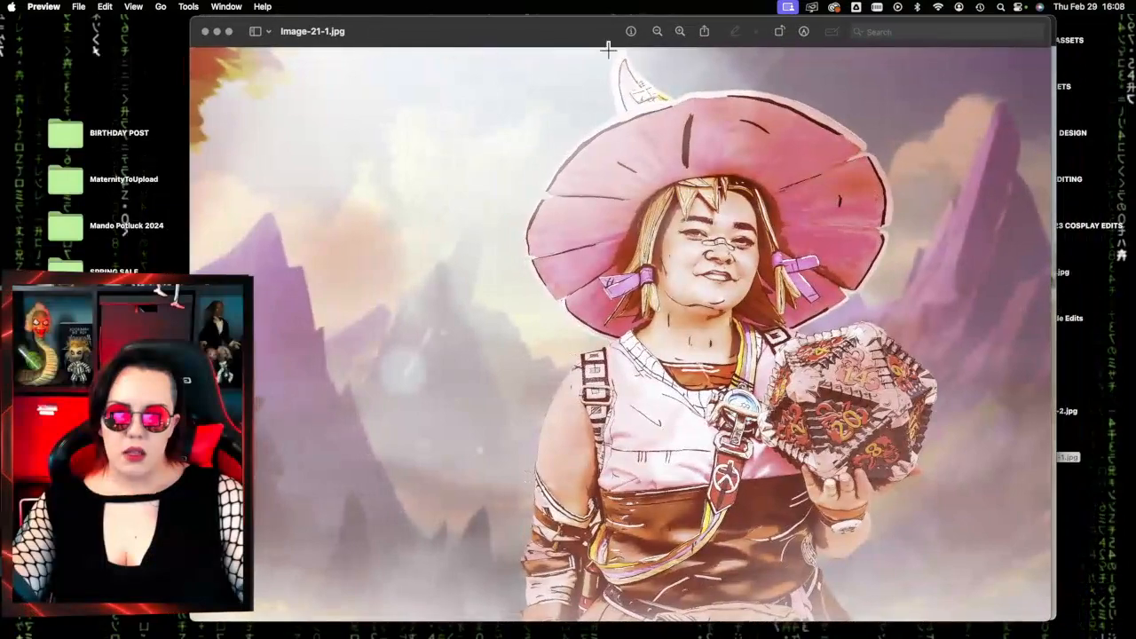
left_click(1054, 89)
left_click(192, 72)
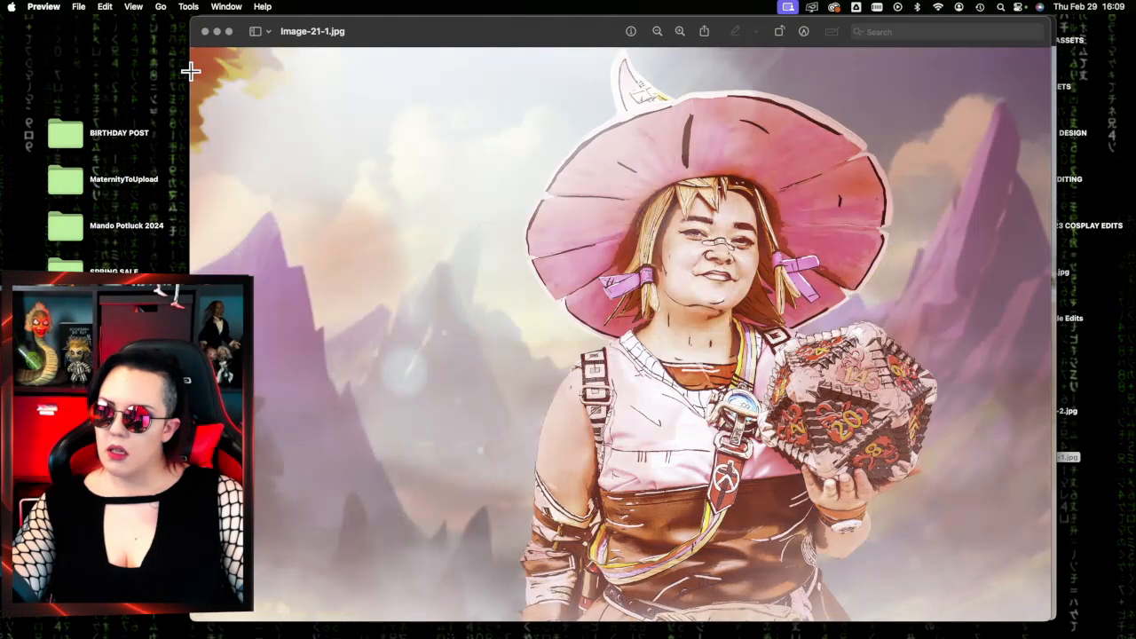
- View Image-21-1.jpg in Lightroom Classic, minimize the program, and close both Preview images
mouse_move(1134, 362)
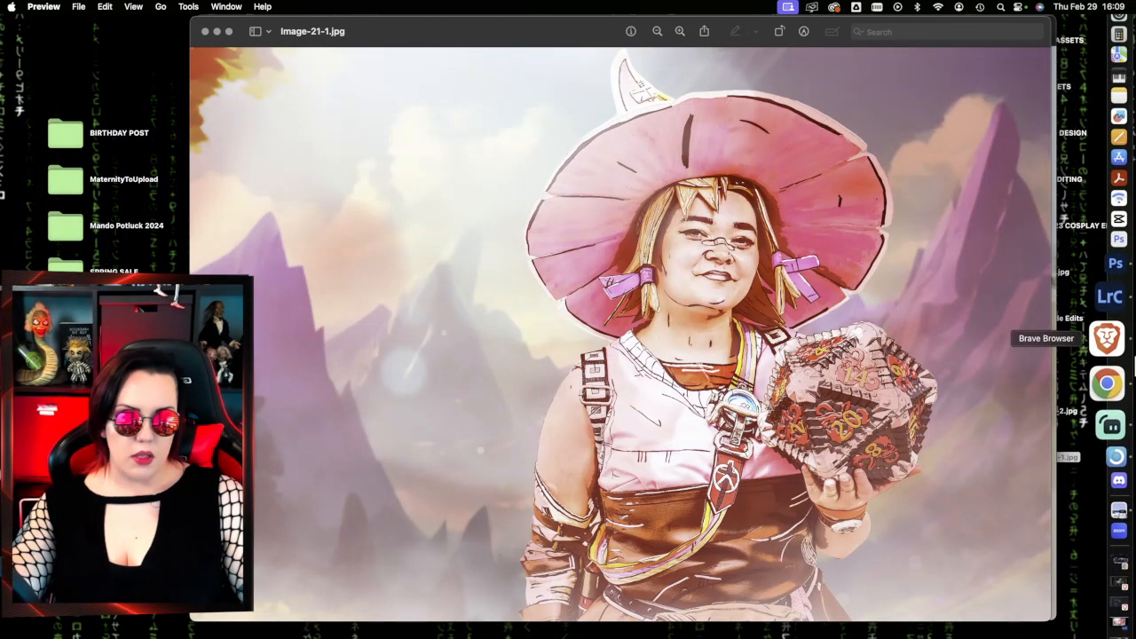
left_click(1110, 345)
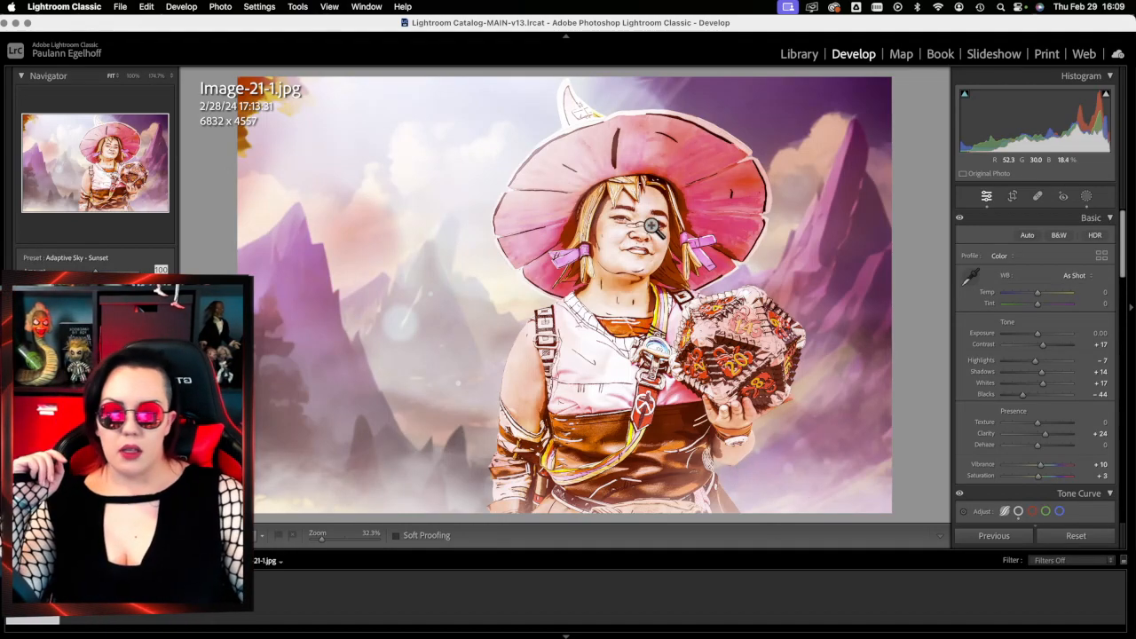
left_click(15, 22)
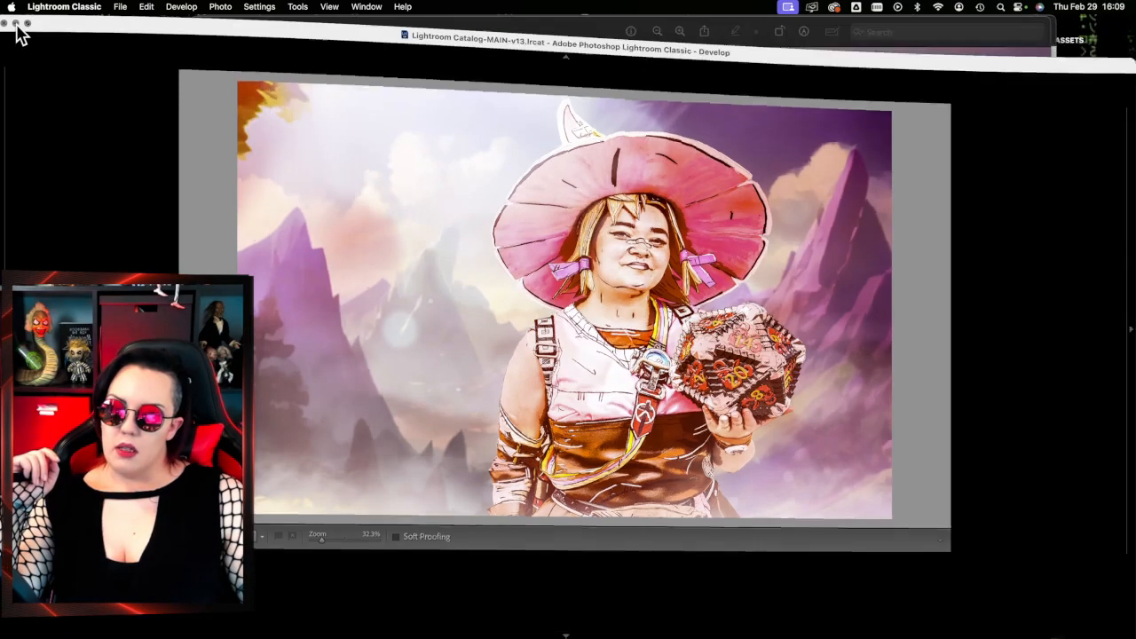
left_click(204, 32)
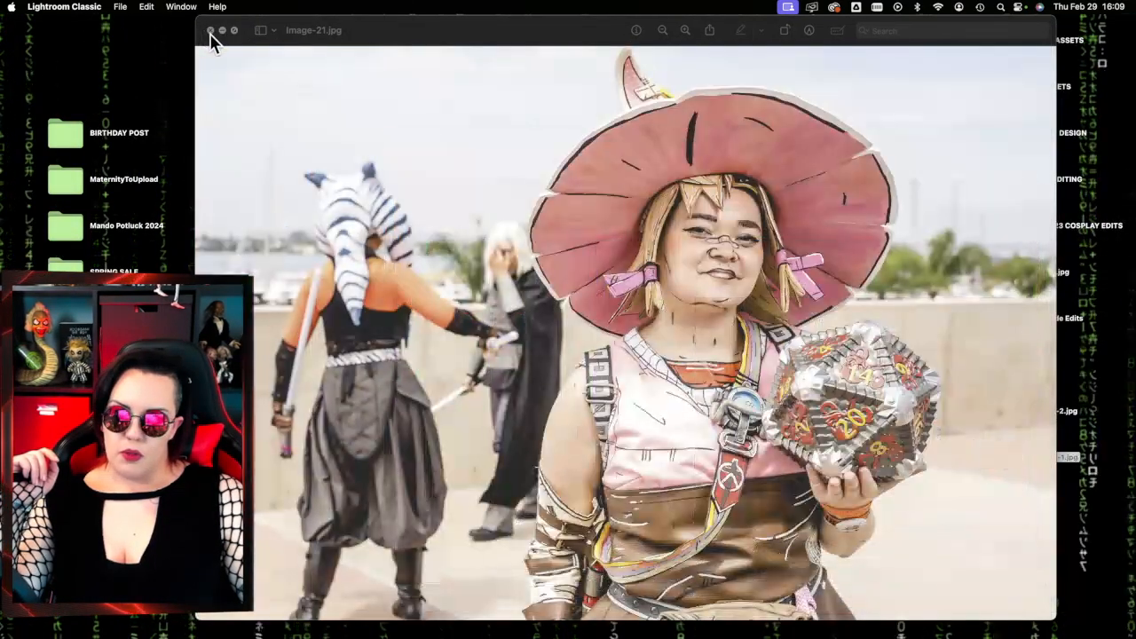
left_click(206, 32)
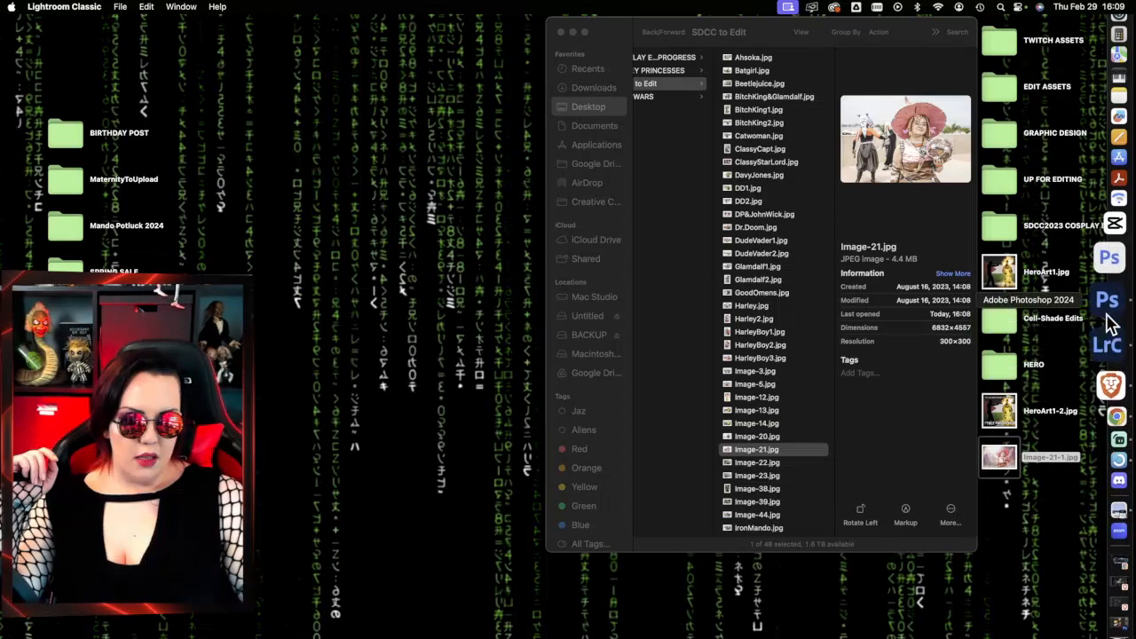
- Switch to Photoshop and hide Layer 27, Layer 26, Layer 25 copy and Layer 25 in Image-20.jpg
left_click(1119, 263)
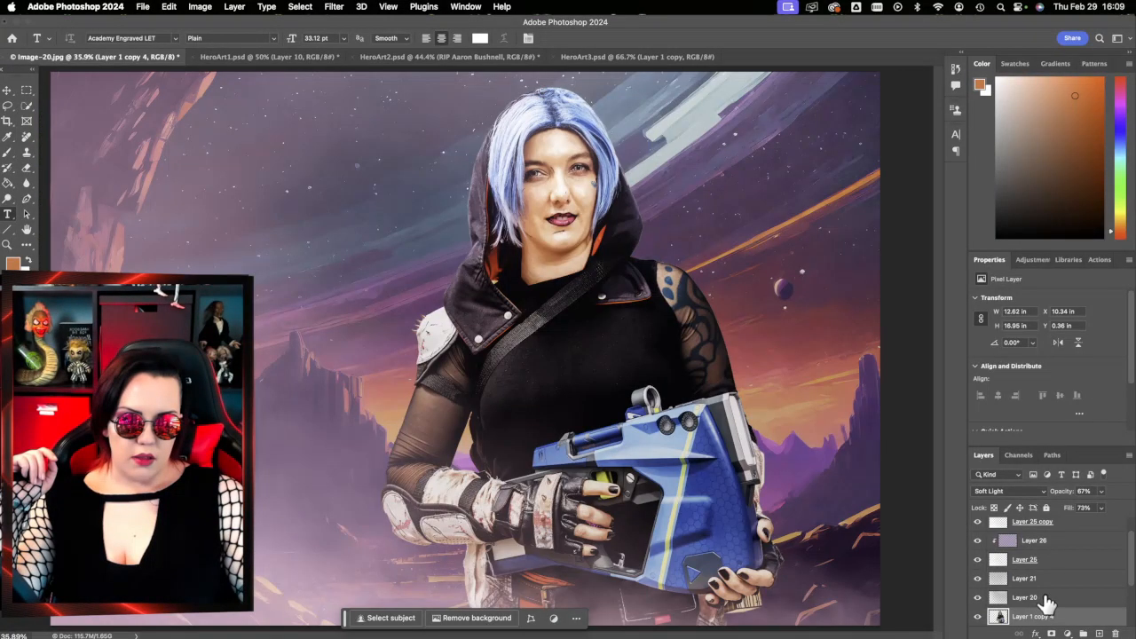
scroll(1045, 603, "up", 2)
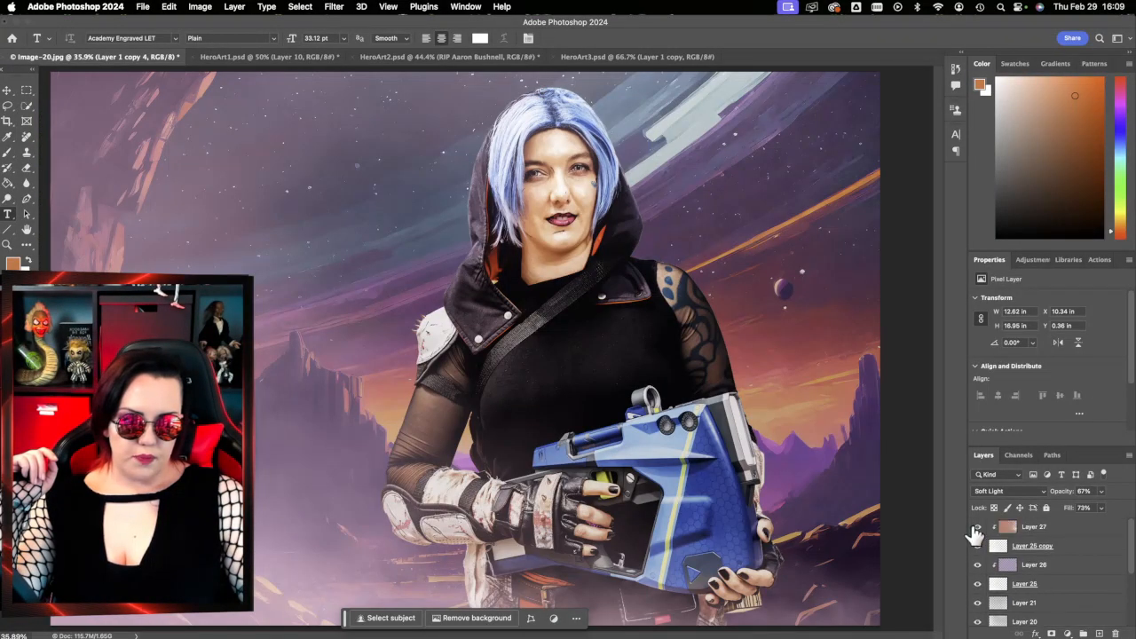
left_click(977, 528)
left_click(977, 565)
left_click(977, 546)
left_click(977, 583)
scroll(1003, 582, "down", 5)
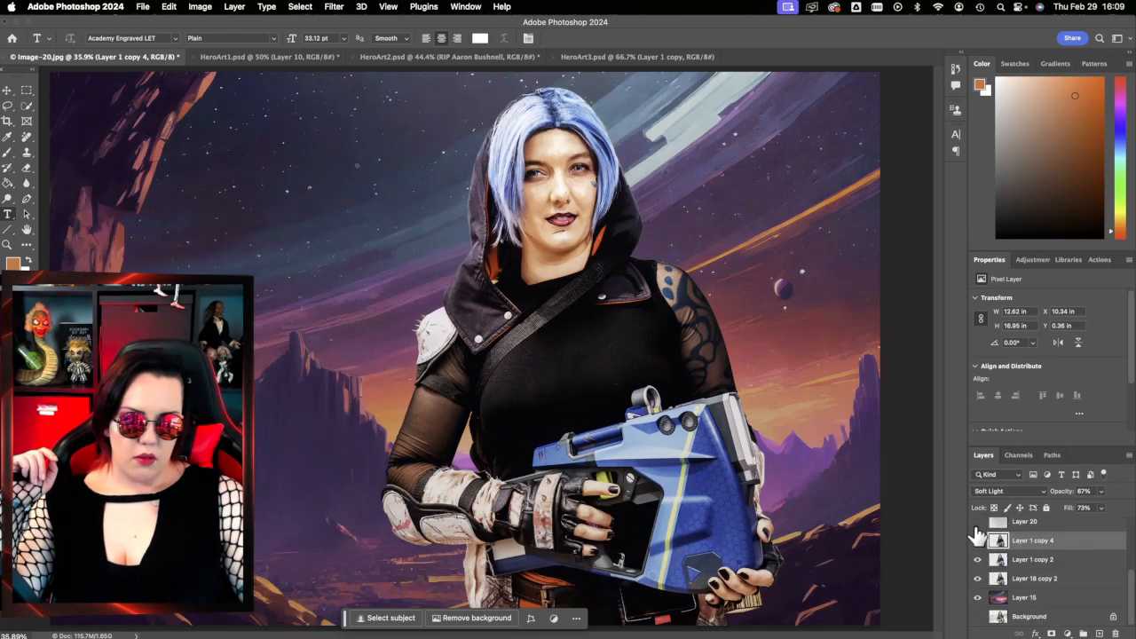
- Hide Layer 20 and every figure and backdrop layer down to Layer 15, leaving only the original Background photo visible
left_click(977, 521)
scroll(978, 529, "up", 1)
left_click(977, 554)
left_click(977, 574)
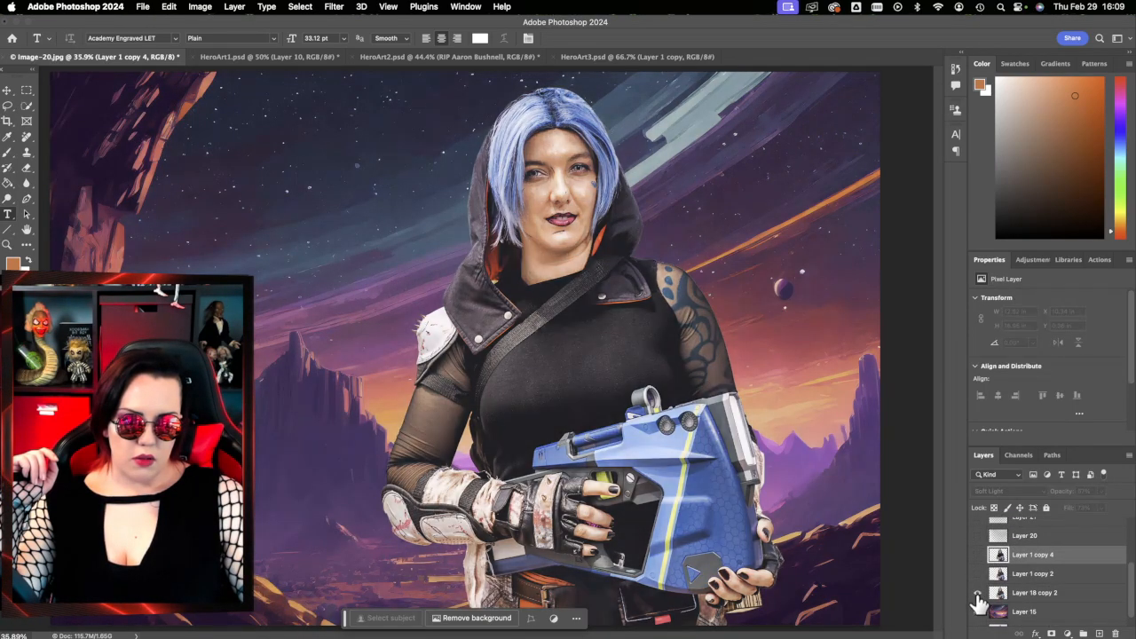
left_click(977, 591)
scroll(989, 592, "down", 1)
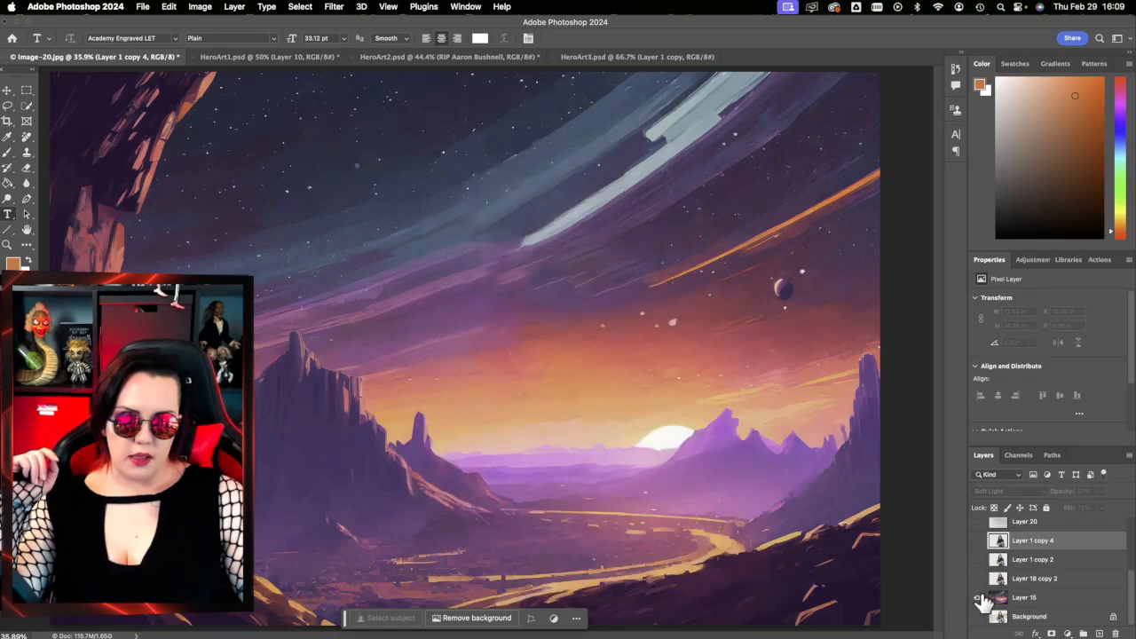
left_click(977, 597)
left_click(977, 616)
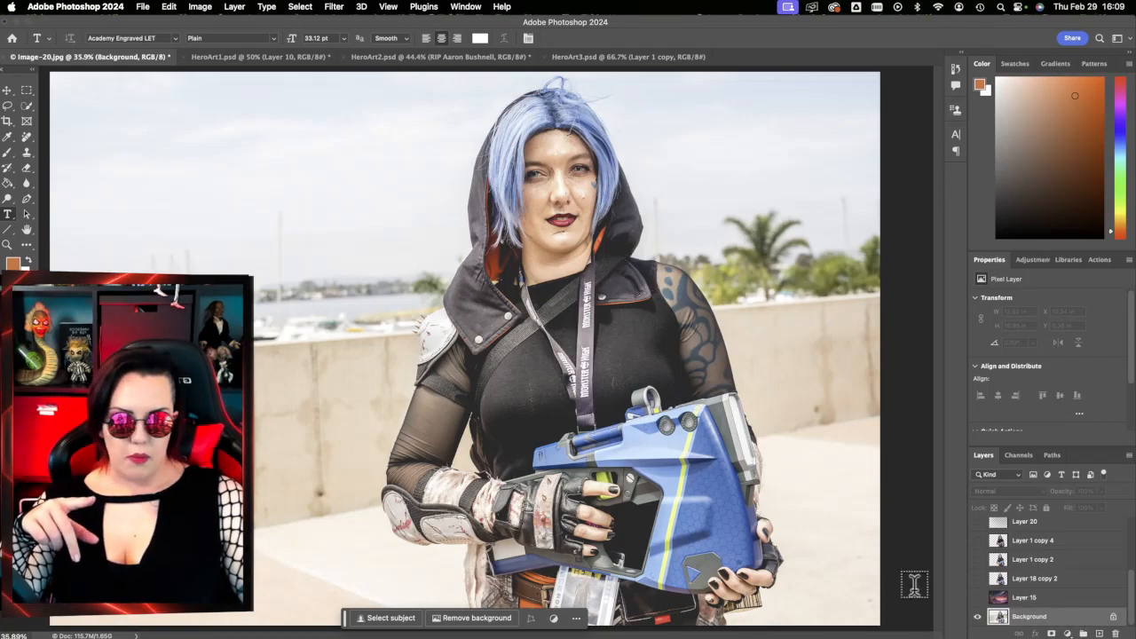
- Toggle Layer 15, Layer 18 copy 2 and Background to compare the original photo, the retouched cutout and the painted backdrop
left_click(977, 598)
left_click(977, 578)
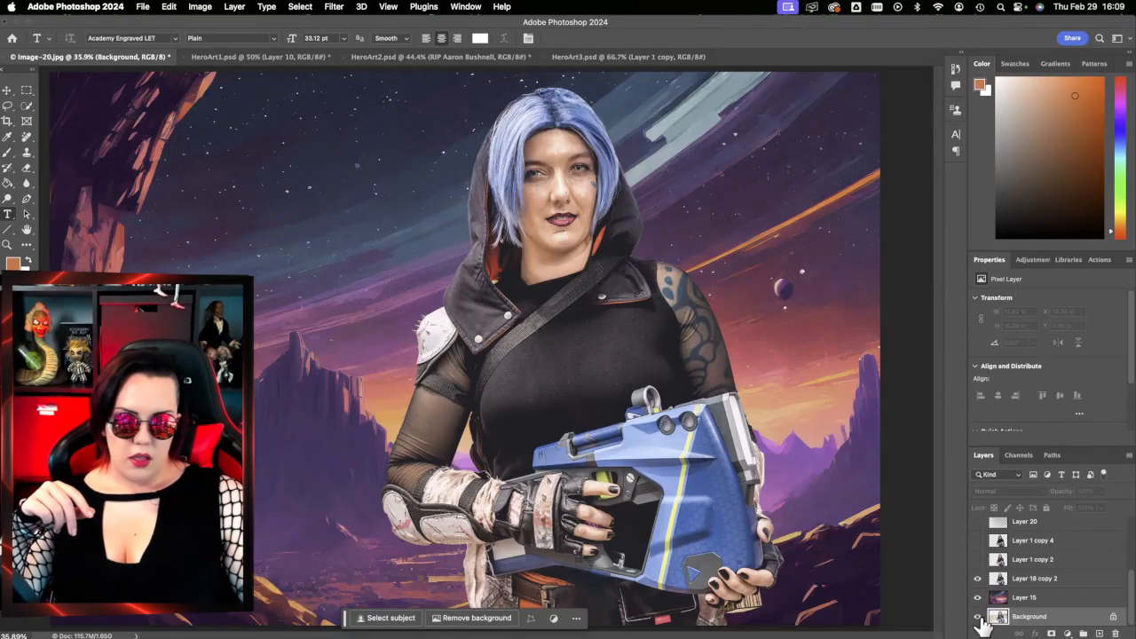
left_click(976, 597)
left_click(977, 579)
left_click(976, 578)
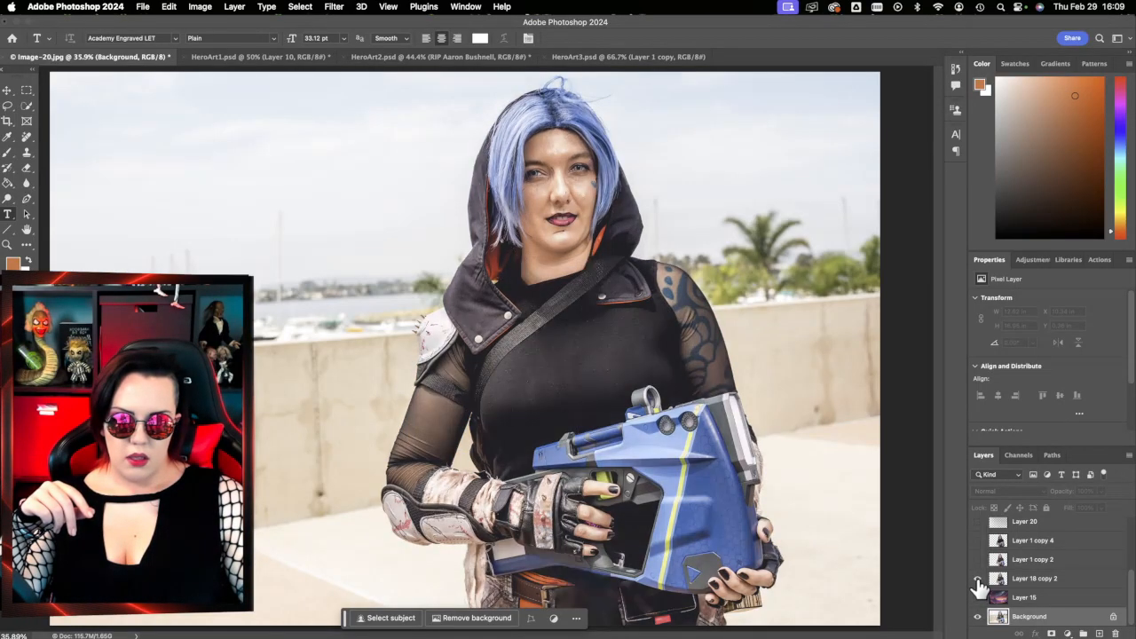
left_click(977, 578)
left_click(977, 597)
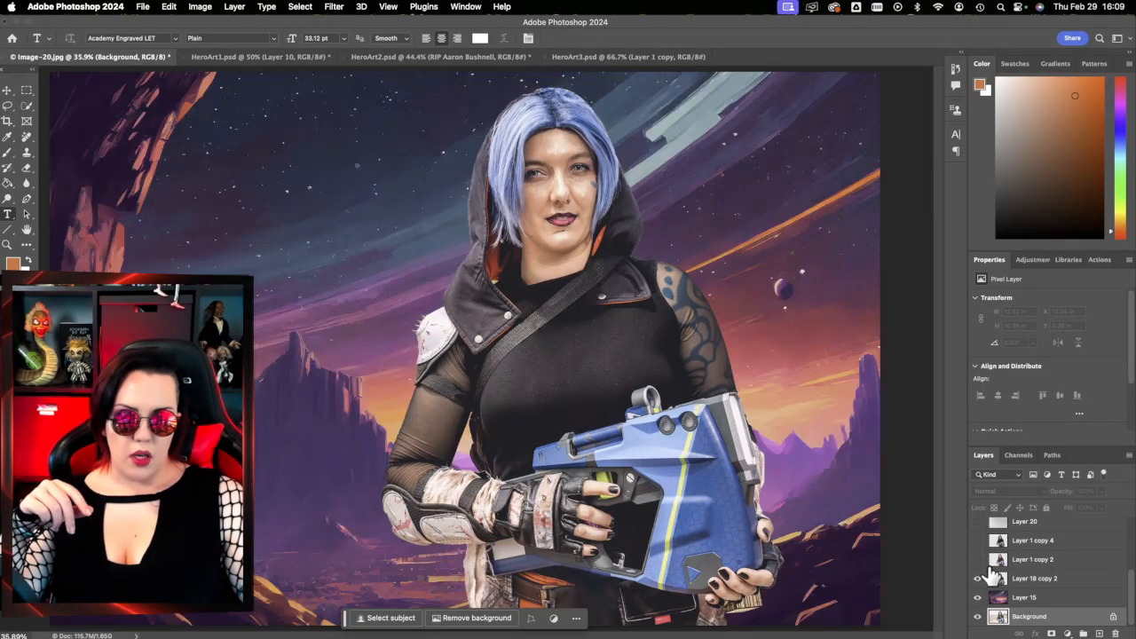
left_click(977, 597)
left_click(977, 616)
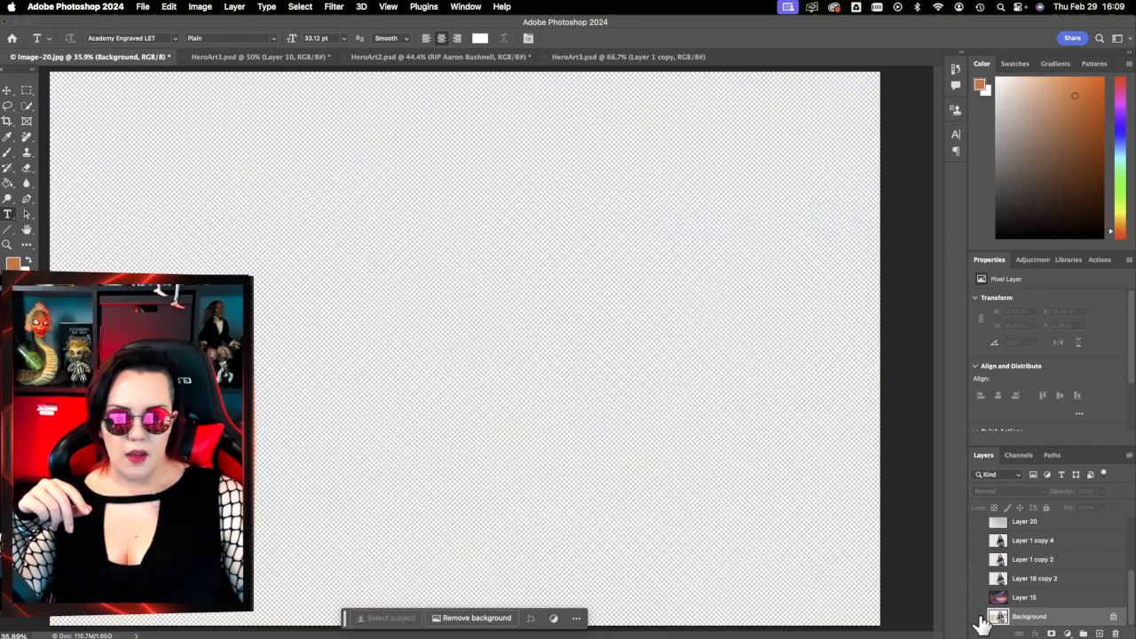
- Leave only the cutout on Layer 18 copy 2 visible and look over the available filter commands
left_click(977, 616)
left_click(977, 578)
left_click(977, 616)
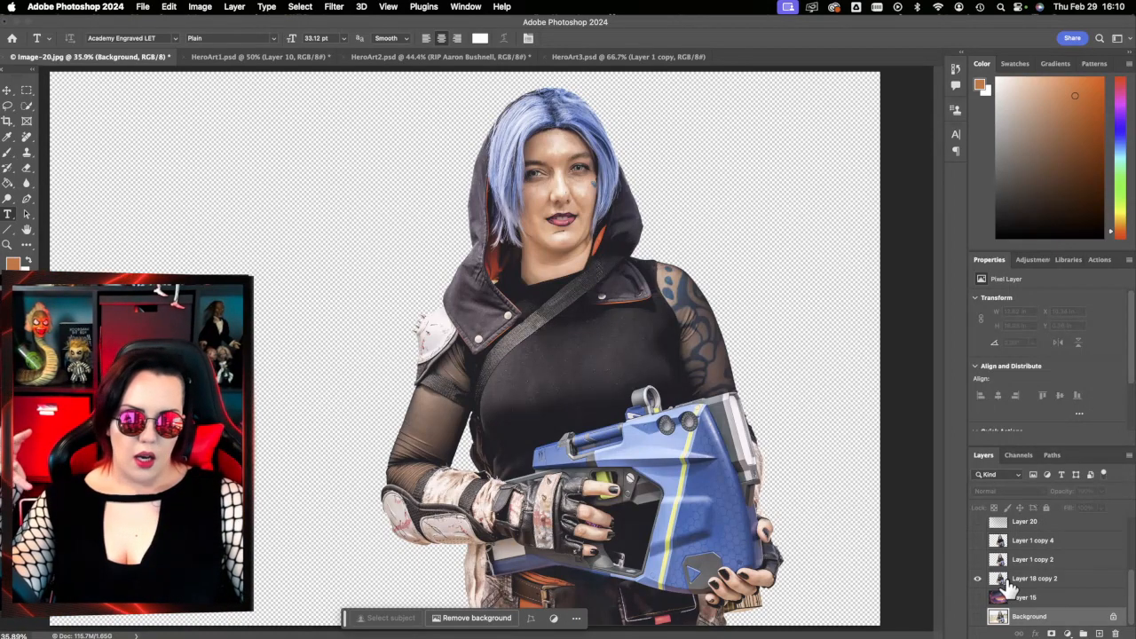
left_click(333, 7)
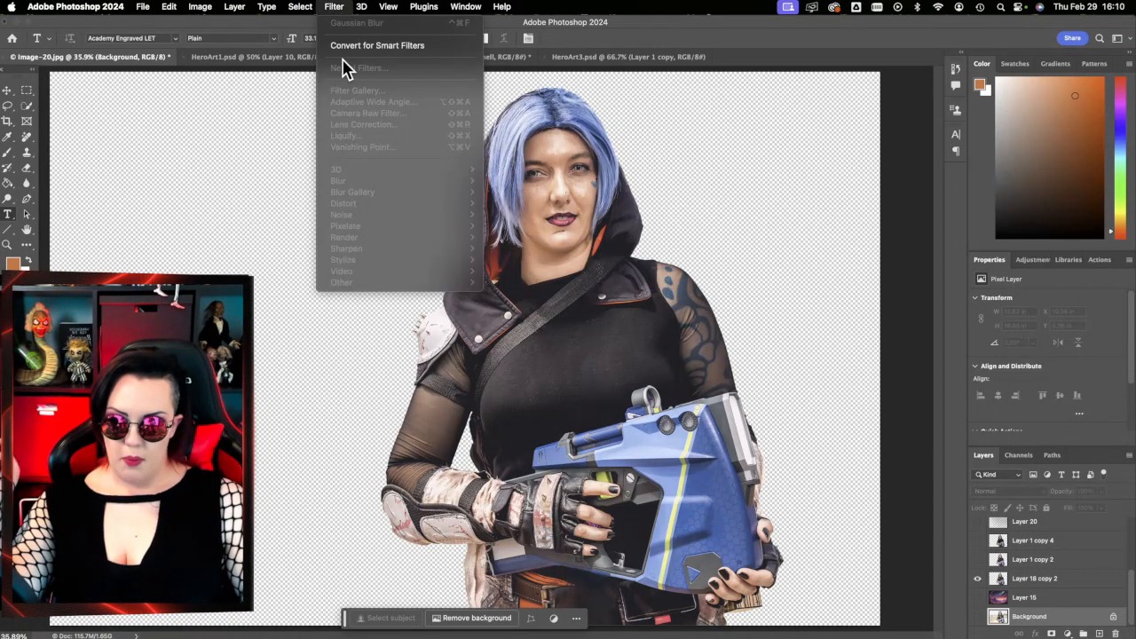
left_click(715, 260)
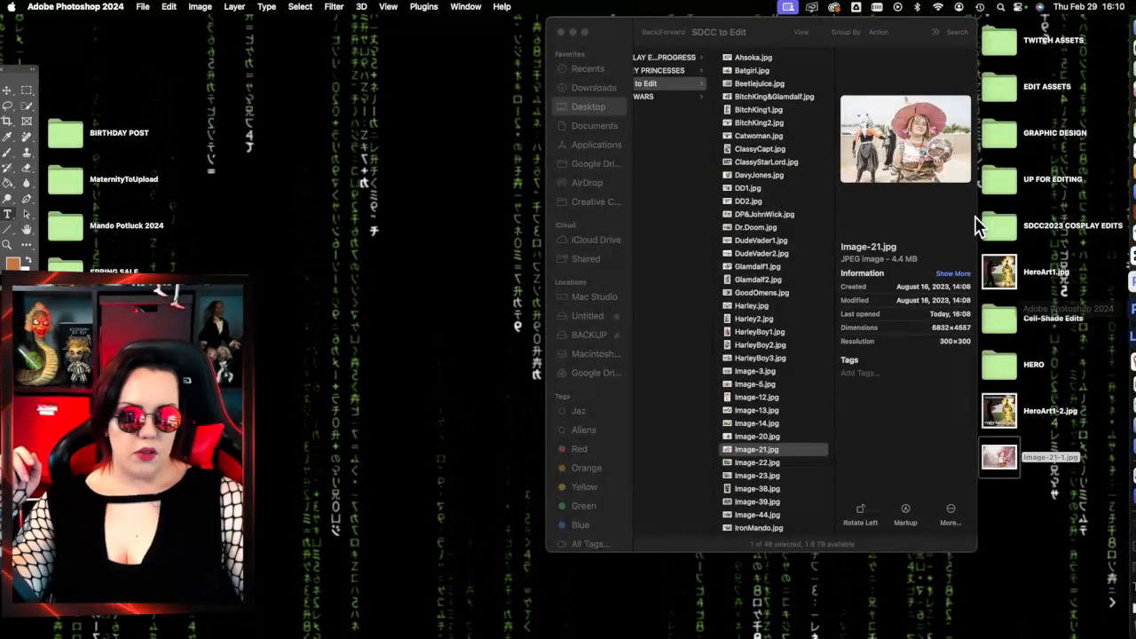
- Open Image-21.jpg from the SDCC to Edit folder in Preview and examine the face makeup lines up close
double_click(788, 449)
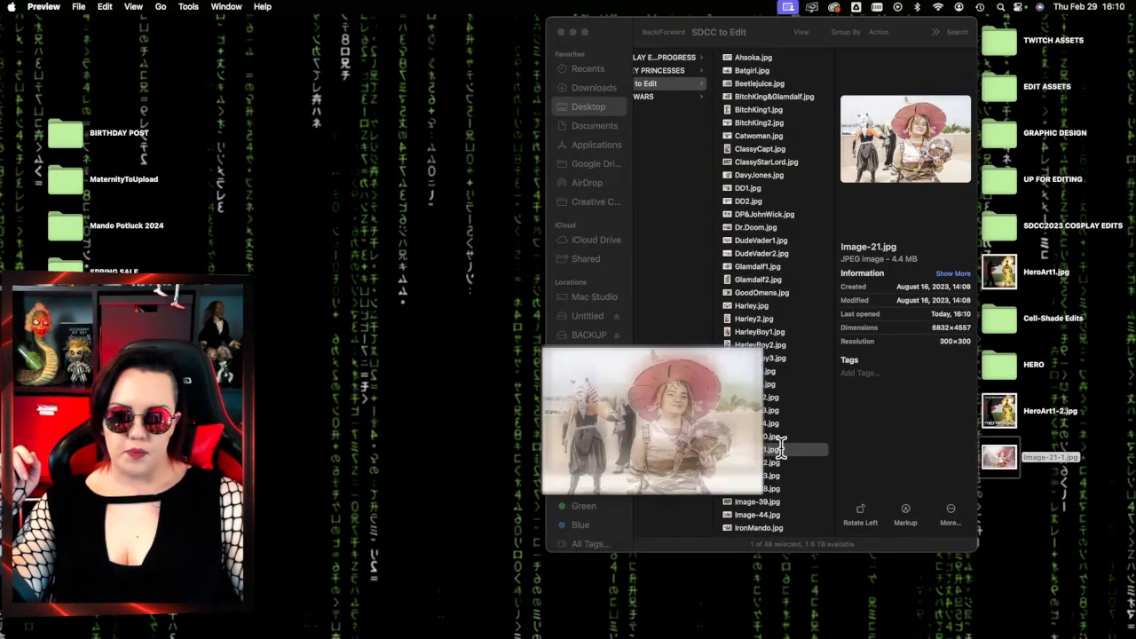
left_click(488, 34)
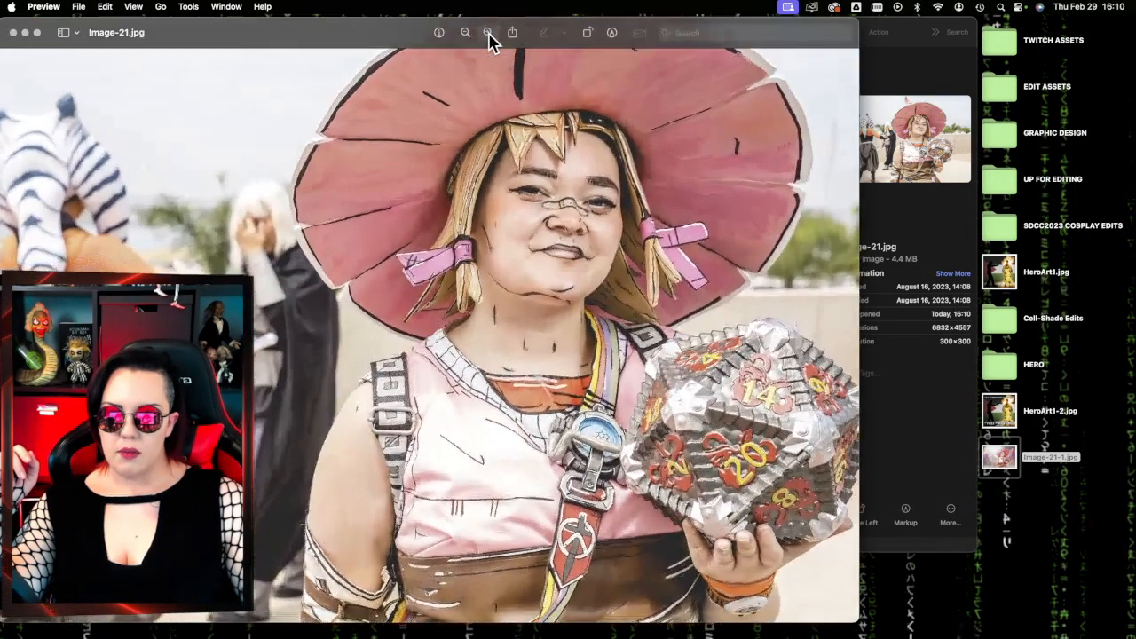
left_click(489, 34)
left_click(489, 34)
left_click(489, 34)
left_click(489, 34)
scroll(617, 320, "up", 10)
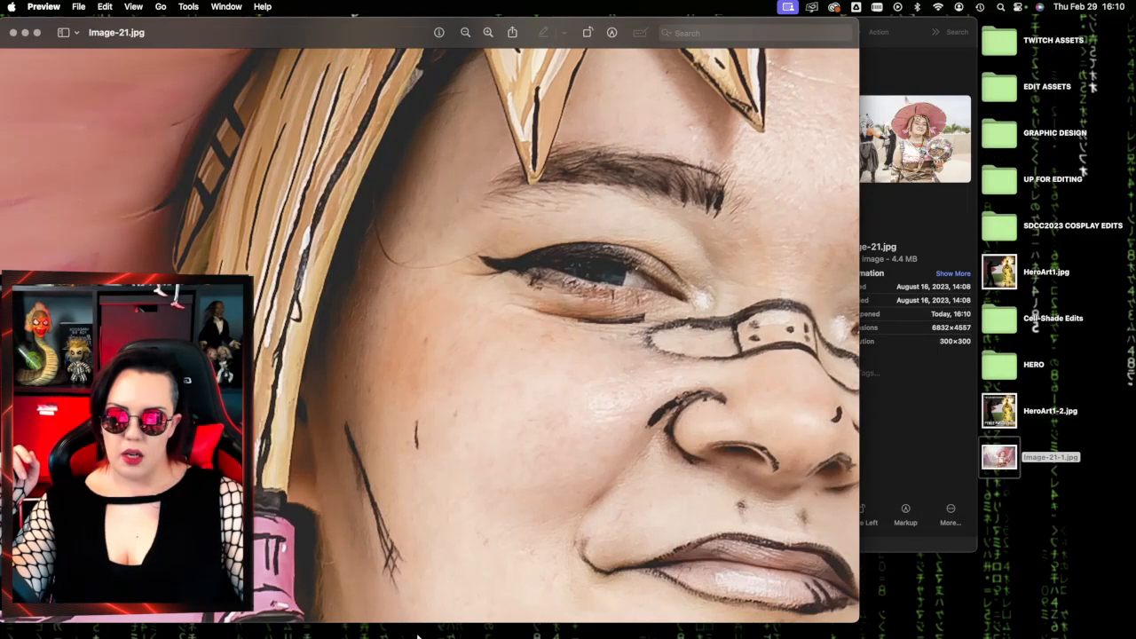
scroll(417, 619, "right", 5)
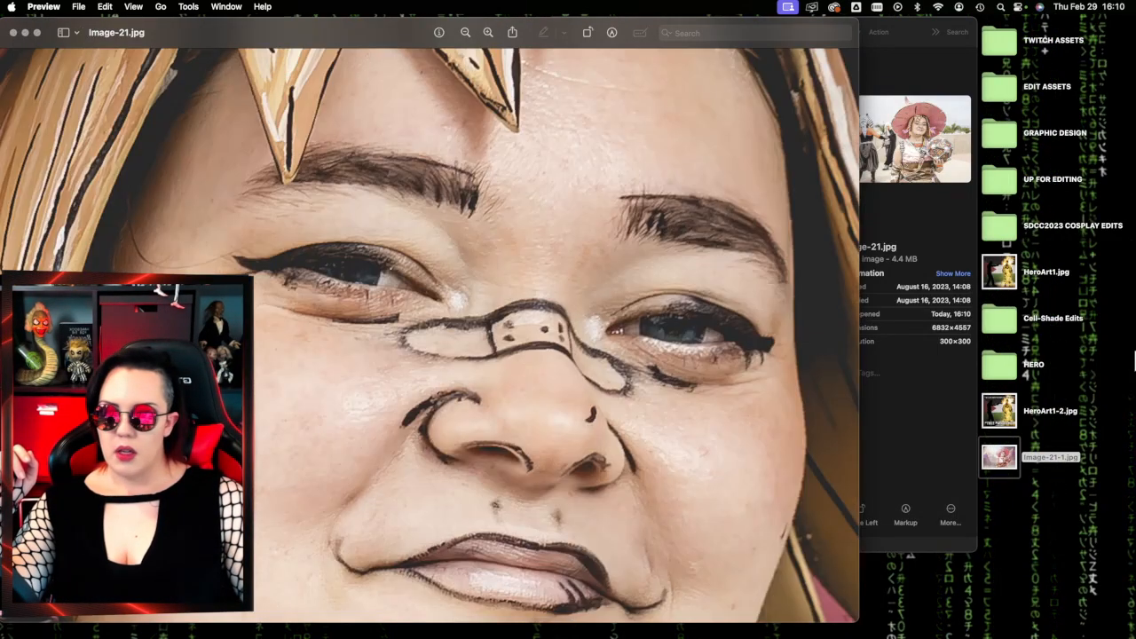
- Switch to Lightroom Classic and inspect the face and costume of Image-21-1.jpg close up, ending at the full image
mouse_move(1127, 378)
left_click(1122, 334)
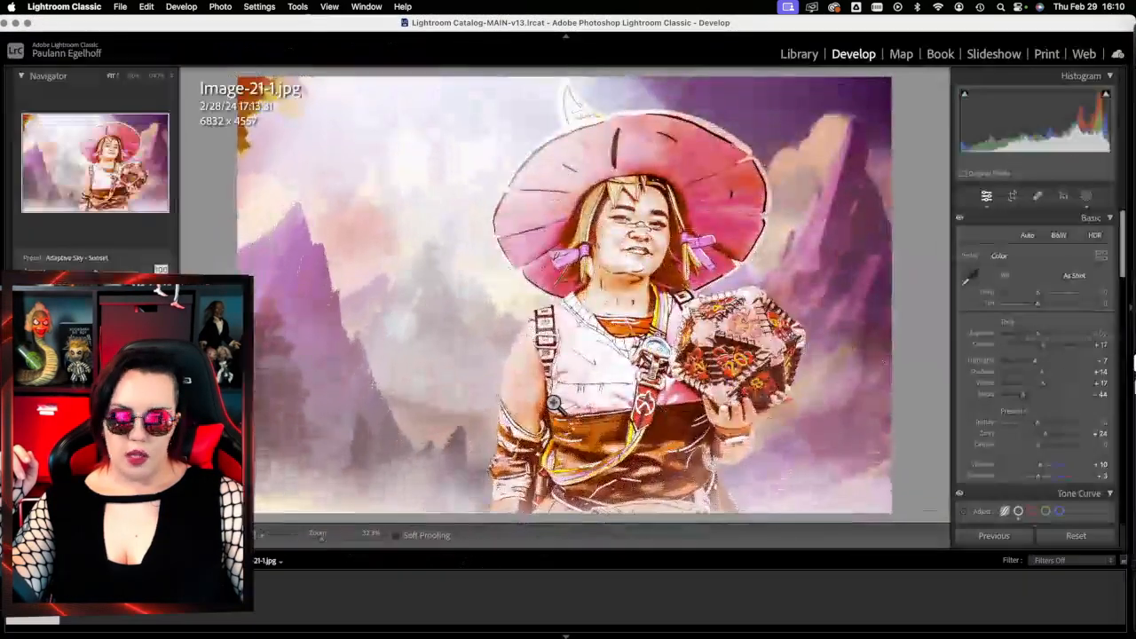
left_click(660, 278)
scroll(660, 278, "up", 10)
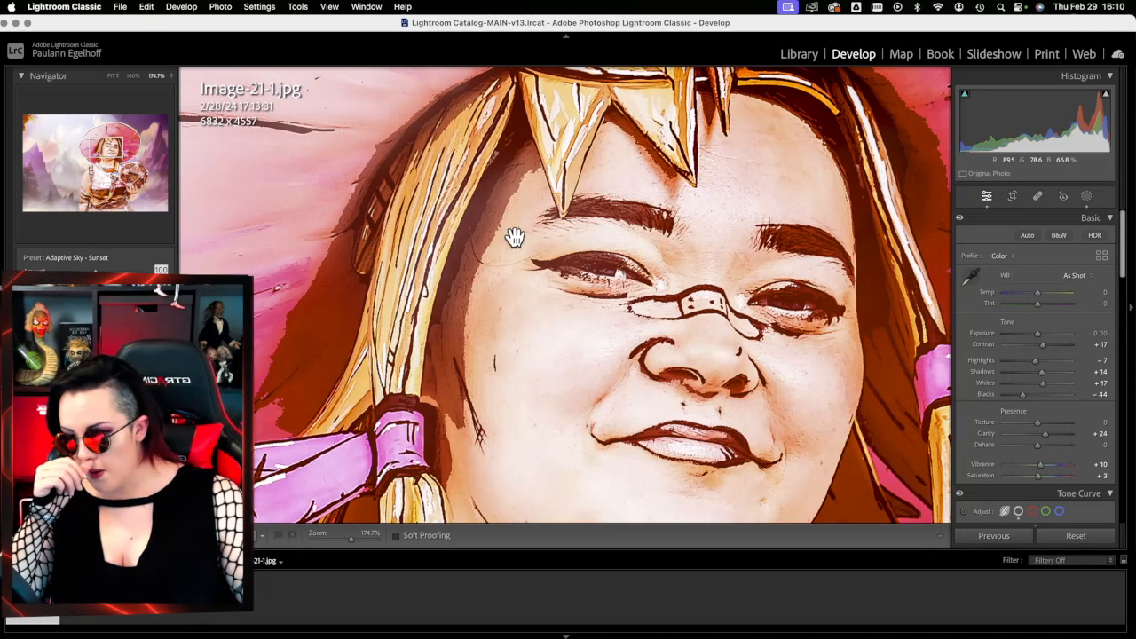
scroll(726, 359, "down", 10)
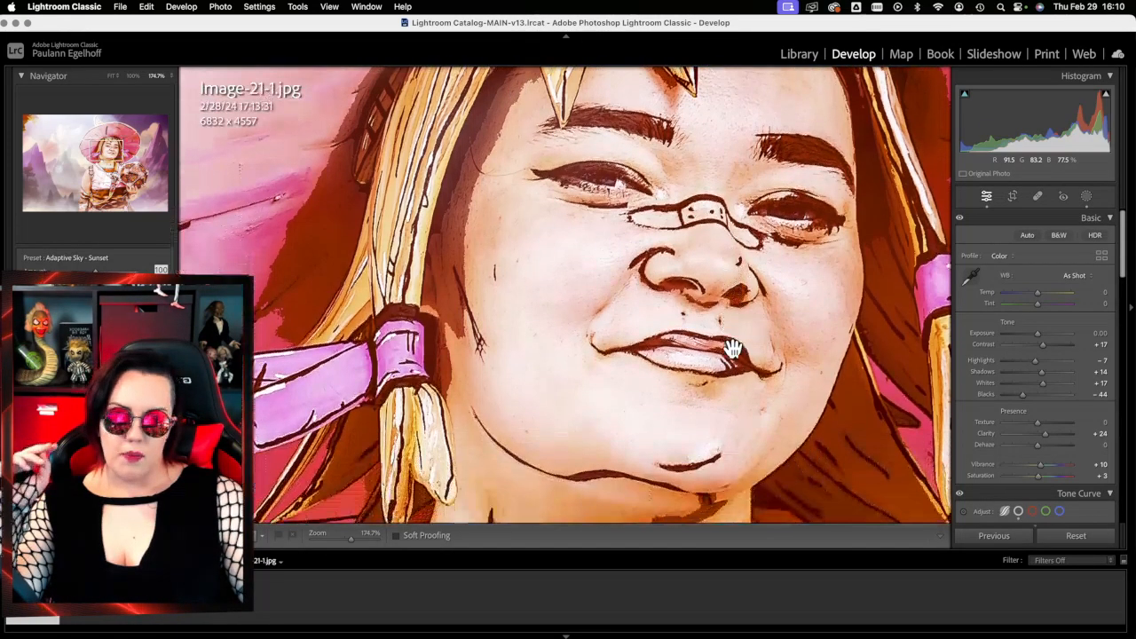
scroll(724, 353, "down", 10)
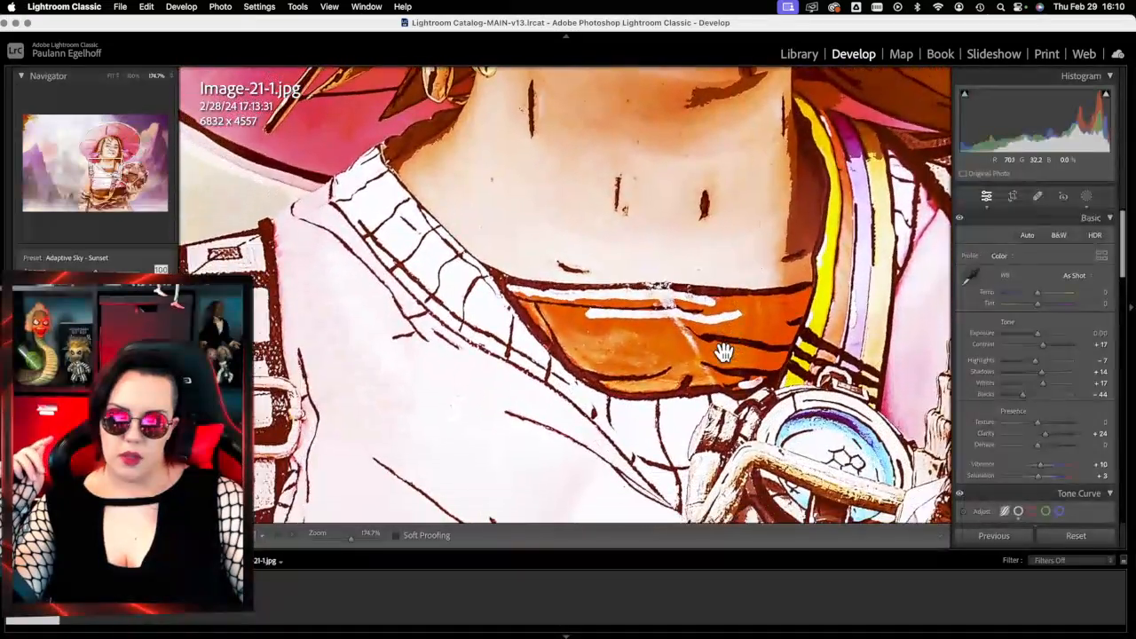
left_click(725, 353)
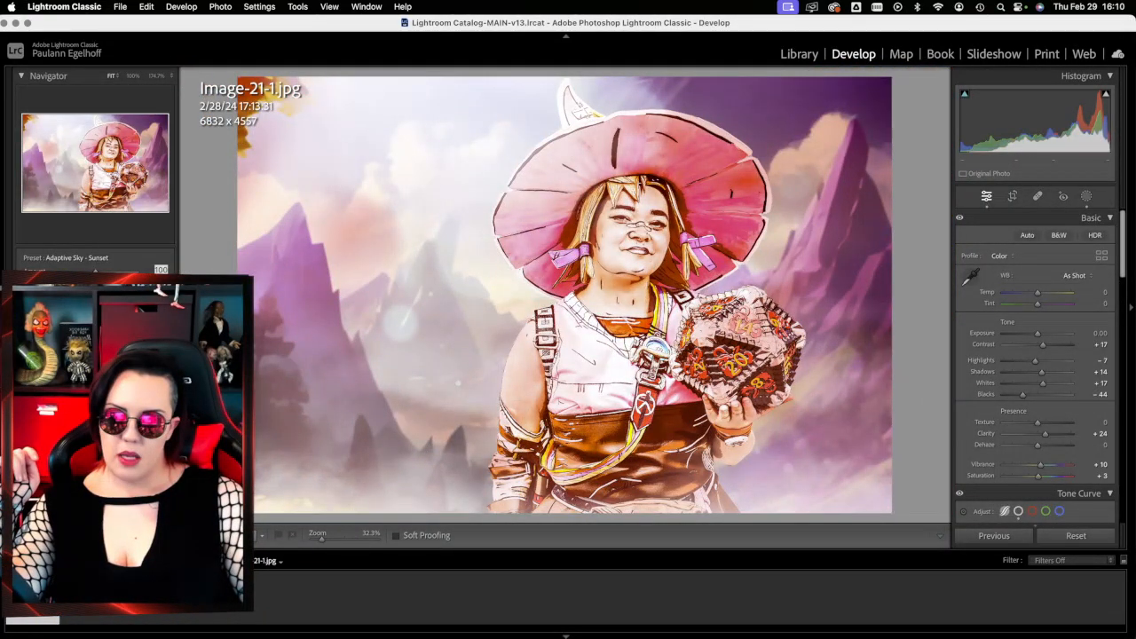
- Minimize Lightroom Classic and close the Image-21.jpg preview and the SDCC to Edit folder window
left_click(15, 24)
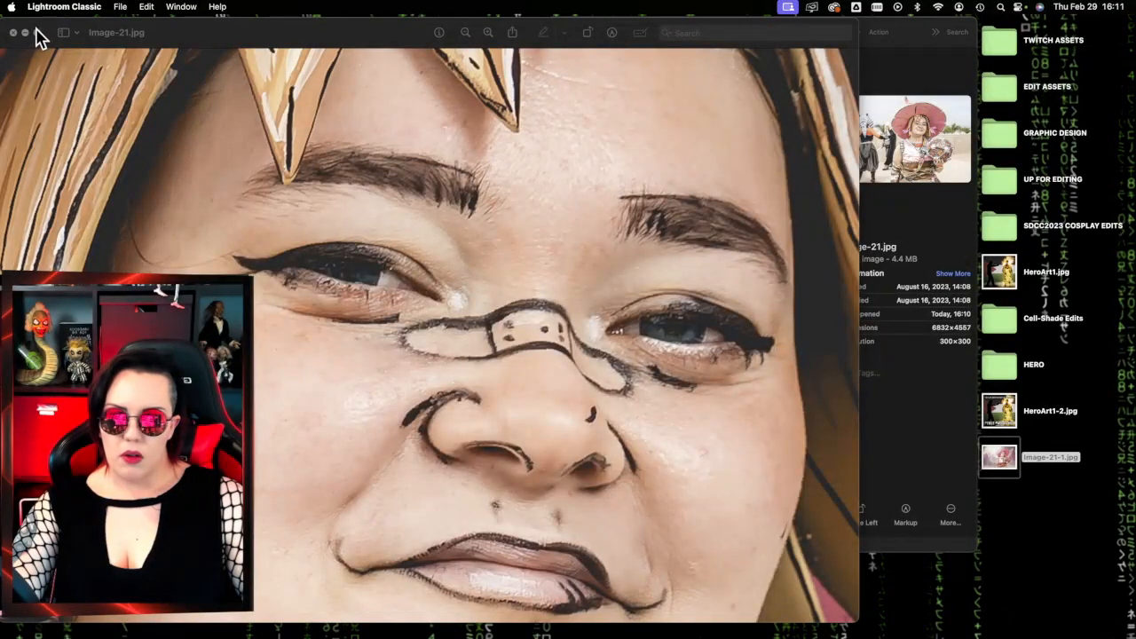
left_click(12, 33)
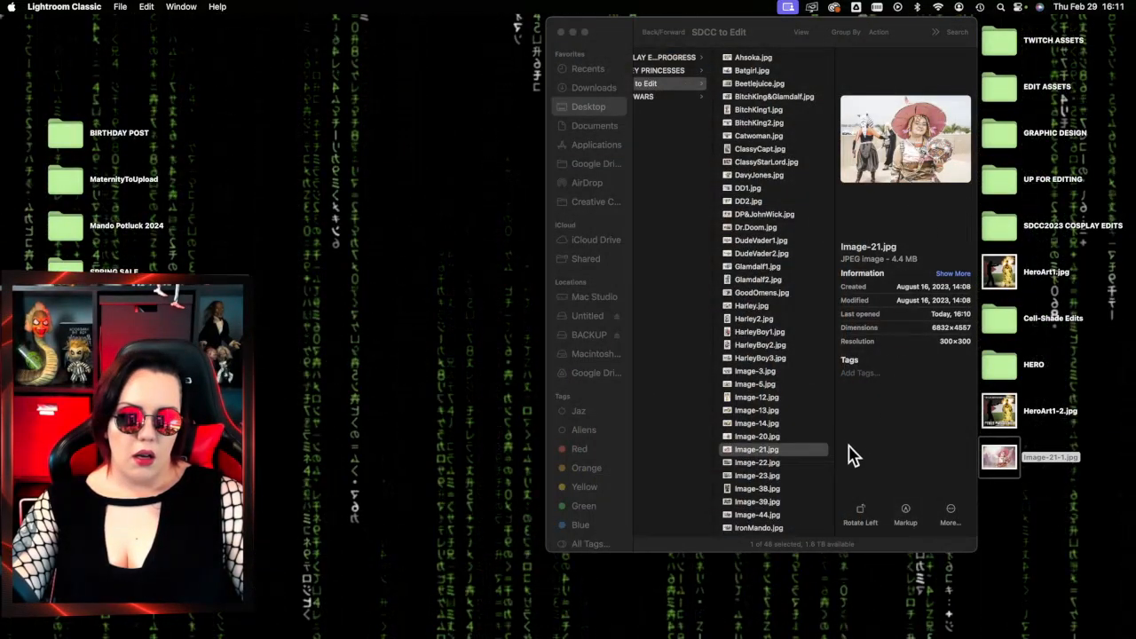
left_click(562, 32)
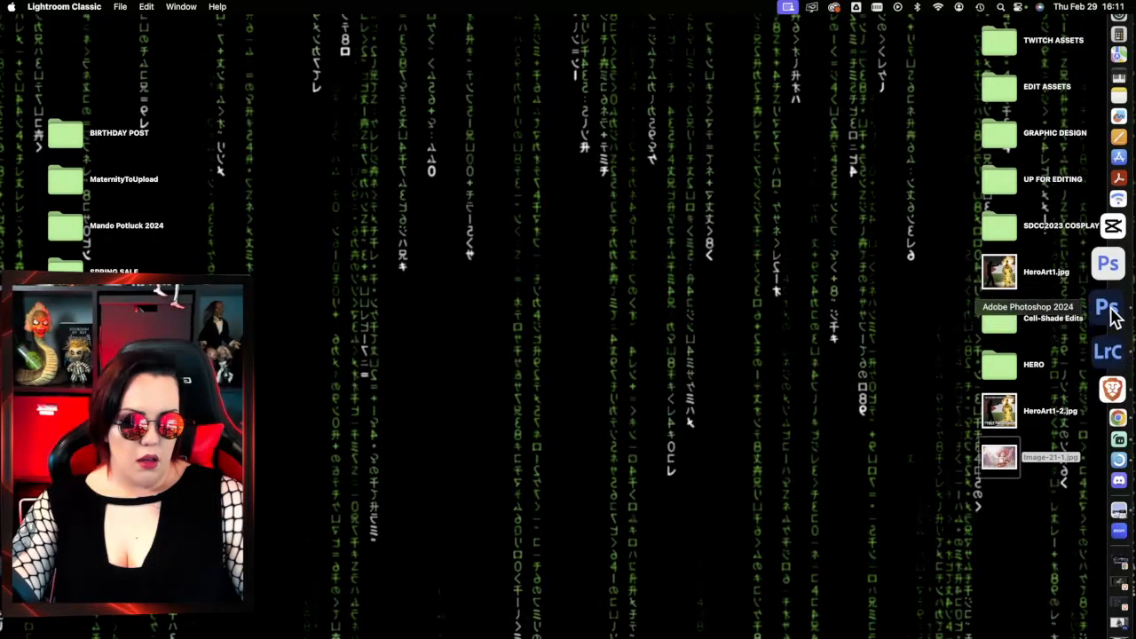
- Switch to Photoshop, look over the HeroArt1.psd poster and bring the HeroArt2.psd poster to the front
left_click(1108, 261)
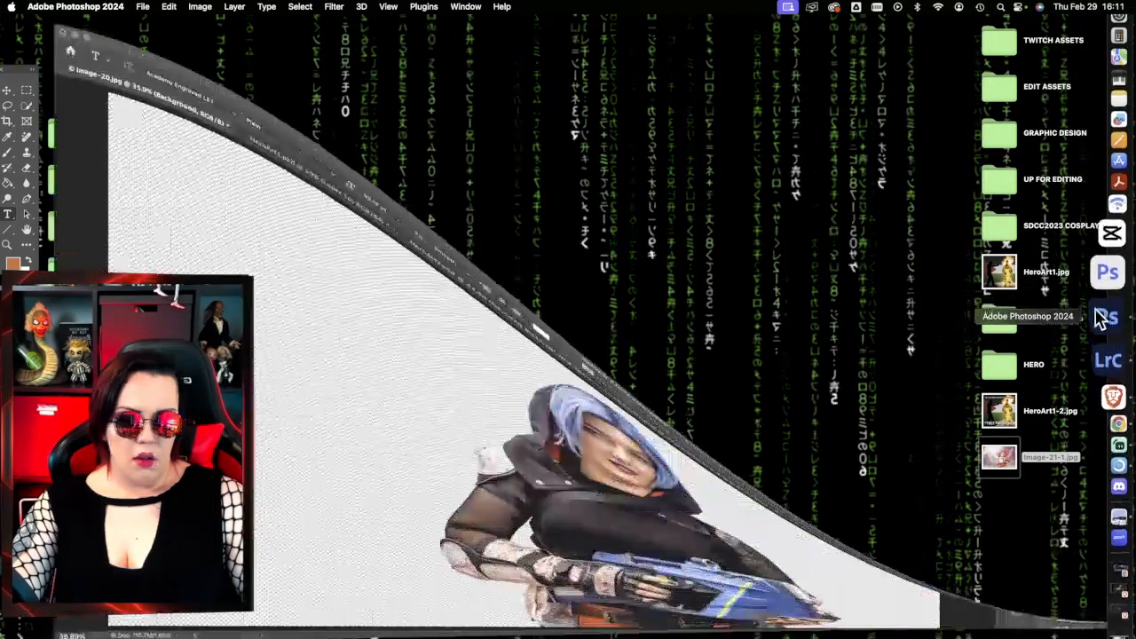
left_click(277, 57)
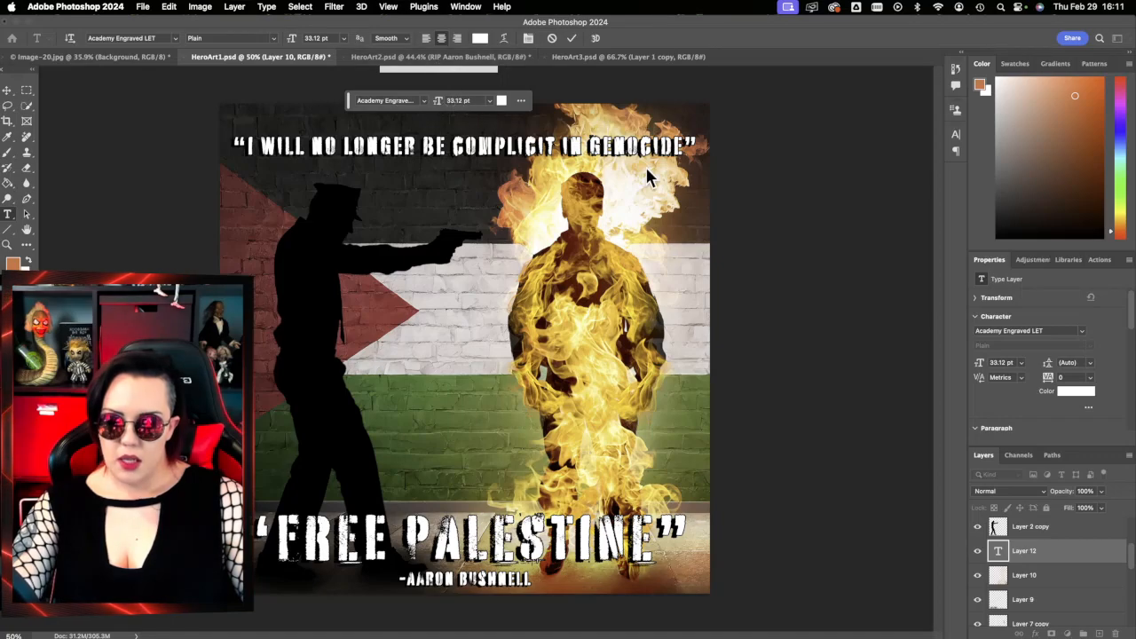
left_click(1060, 552)
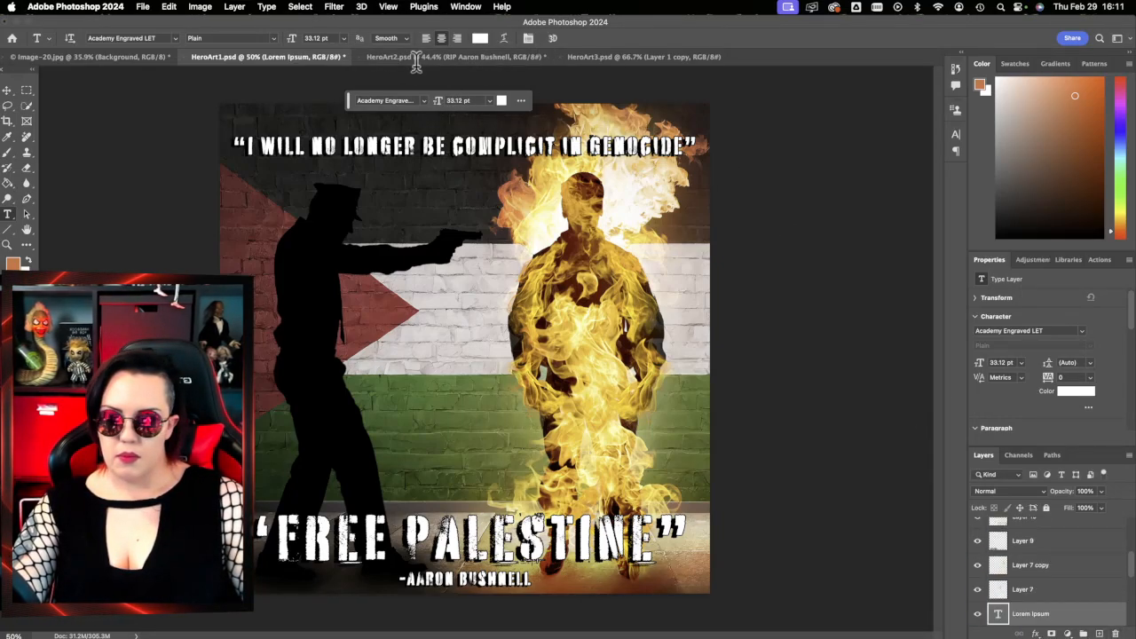
left_click(424, 57)
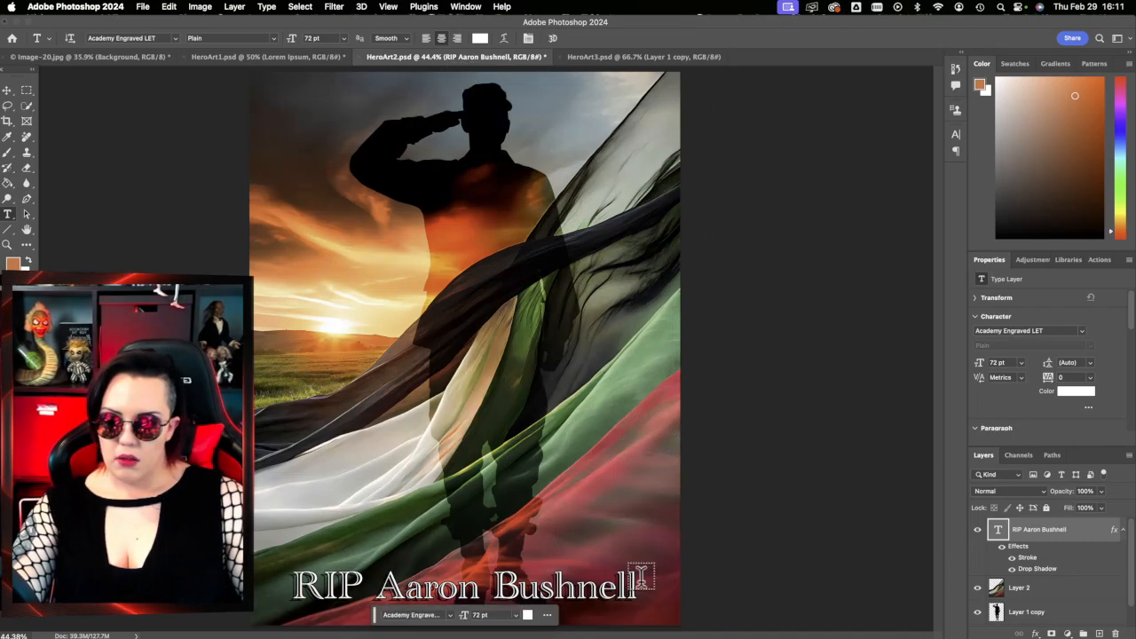
- Try a hyphen in place of the space after RIP in the poster's name line, then restore the space
left_click(362, 590)
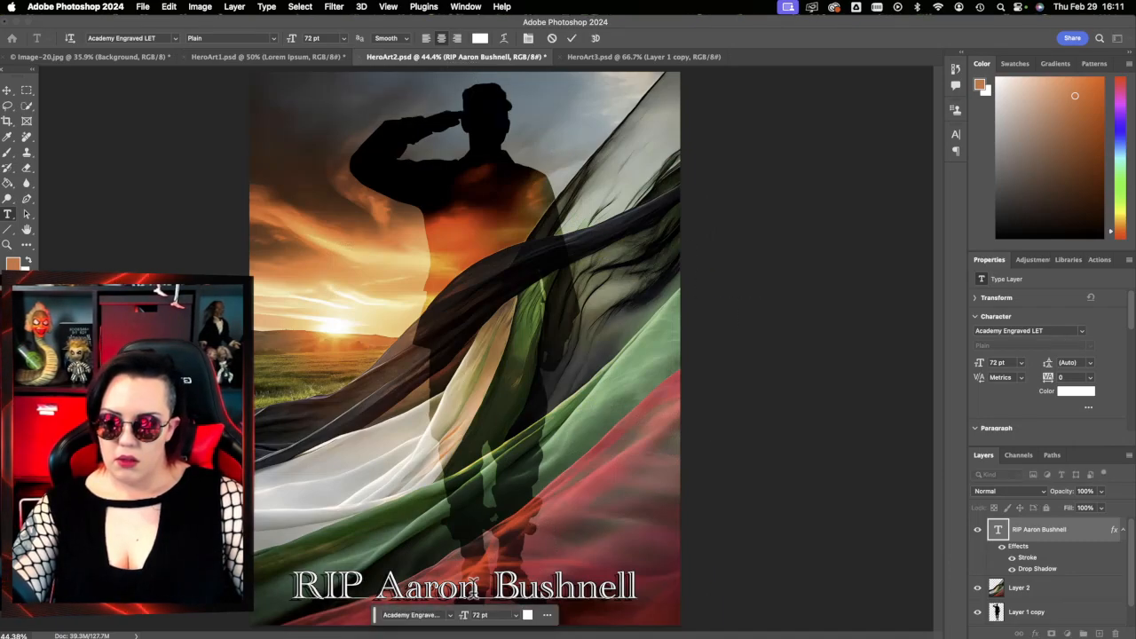
key("BackSpace")
type("-")
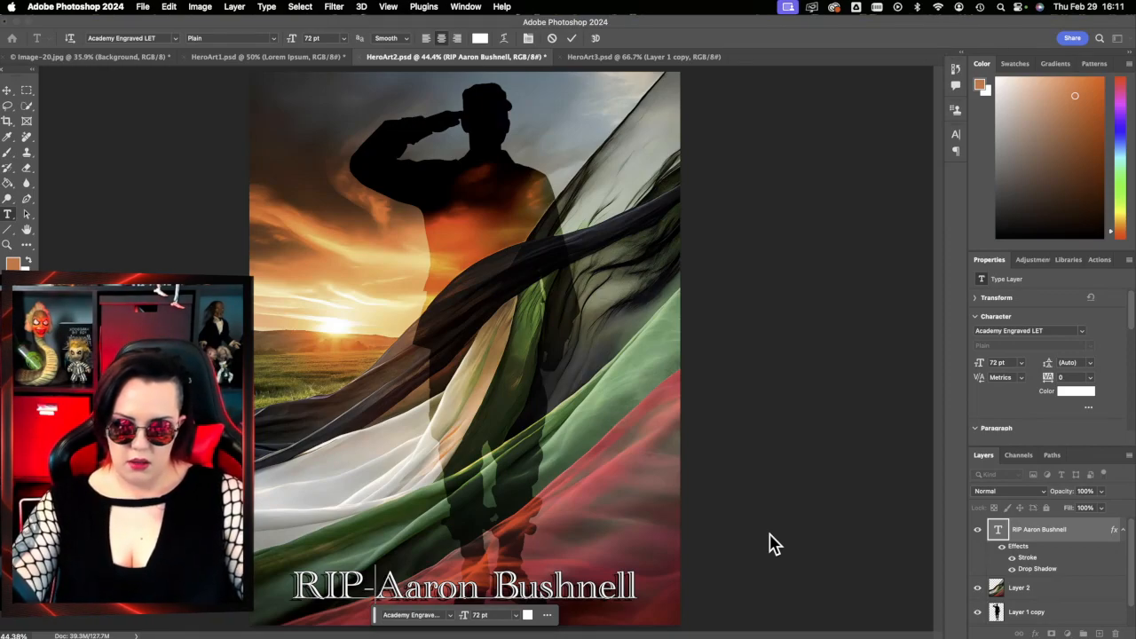
key("BackSpace")
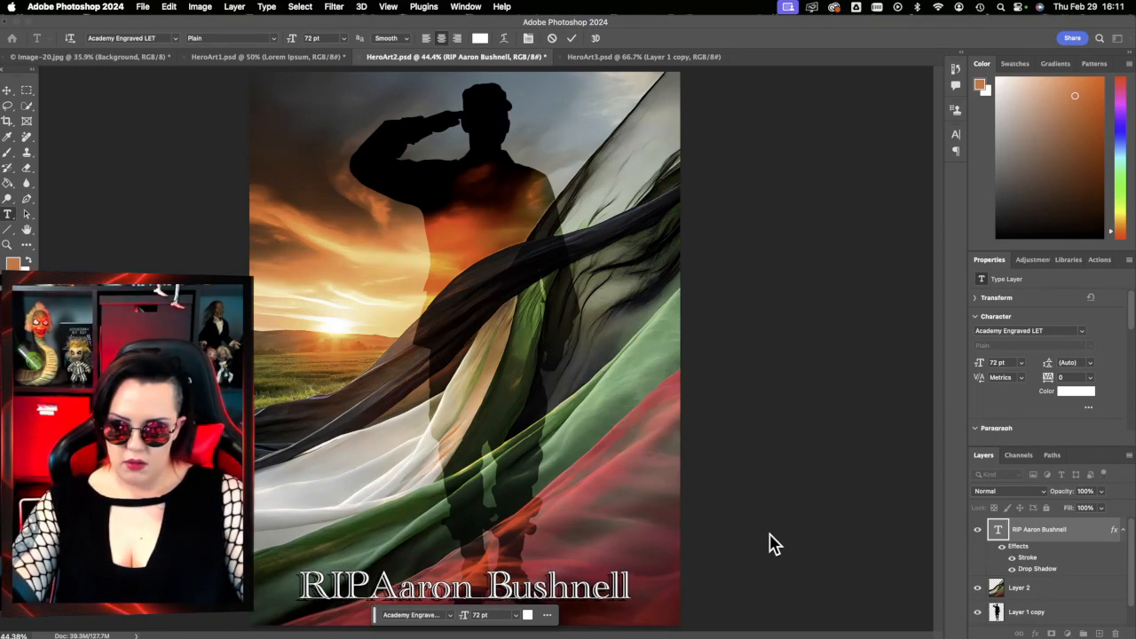
type("-")
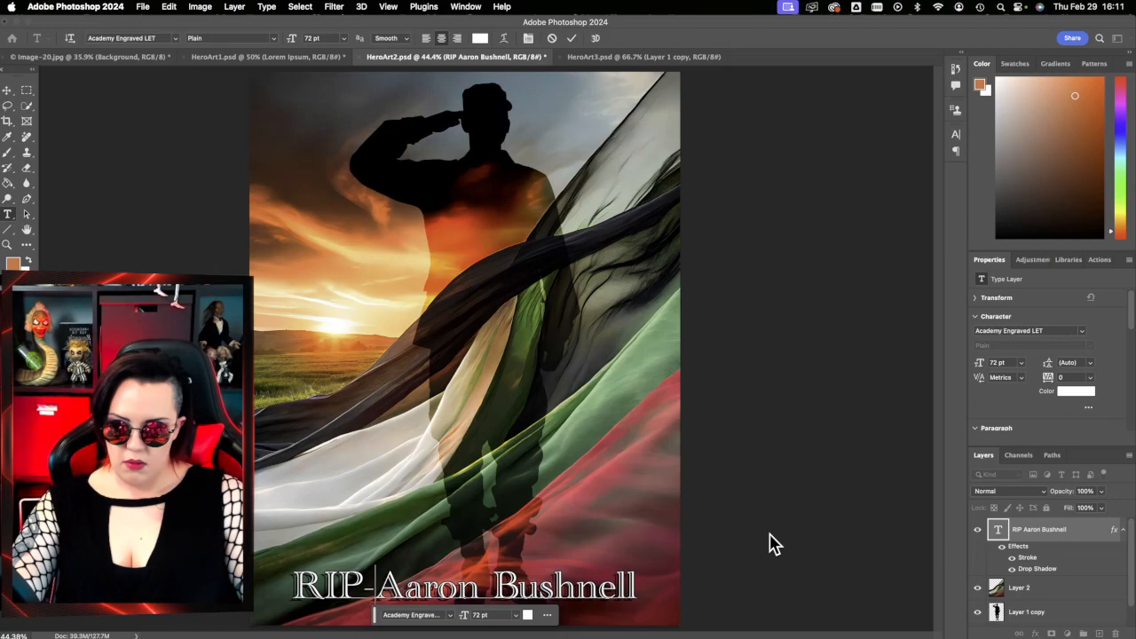
key("BackSpace")
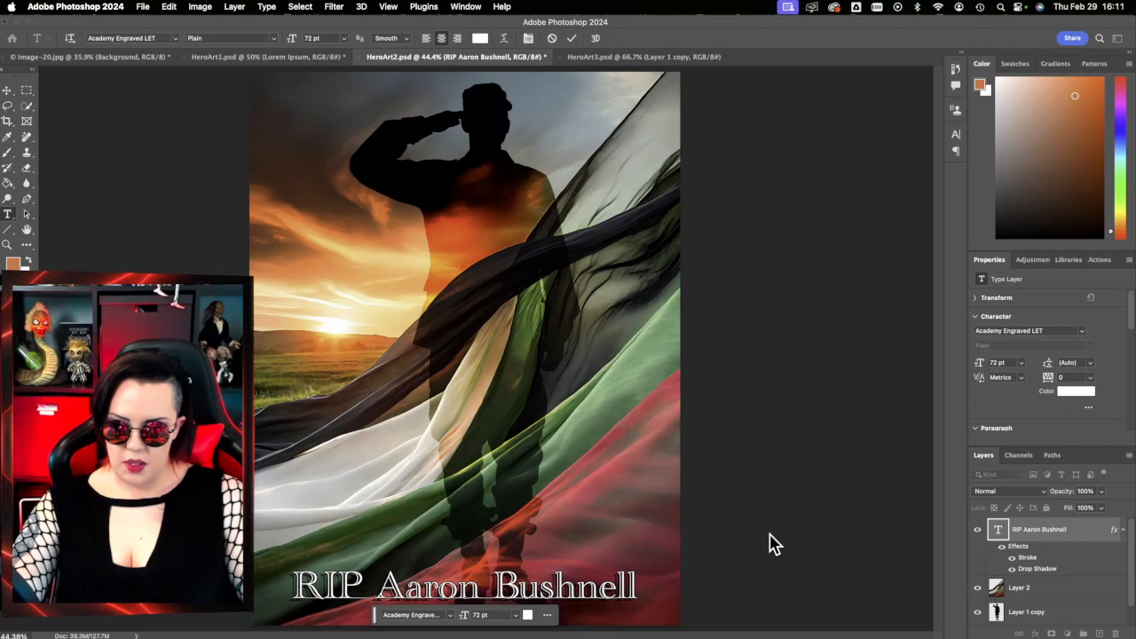
key("BackSpace")
type("-")
key("BackSpace")
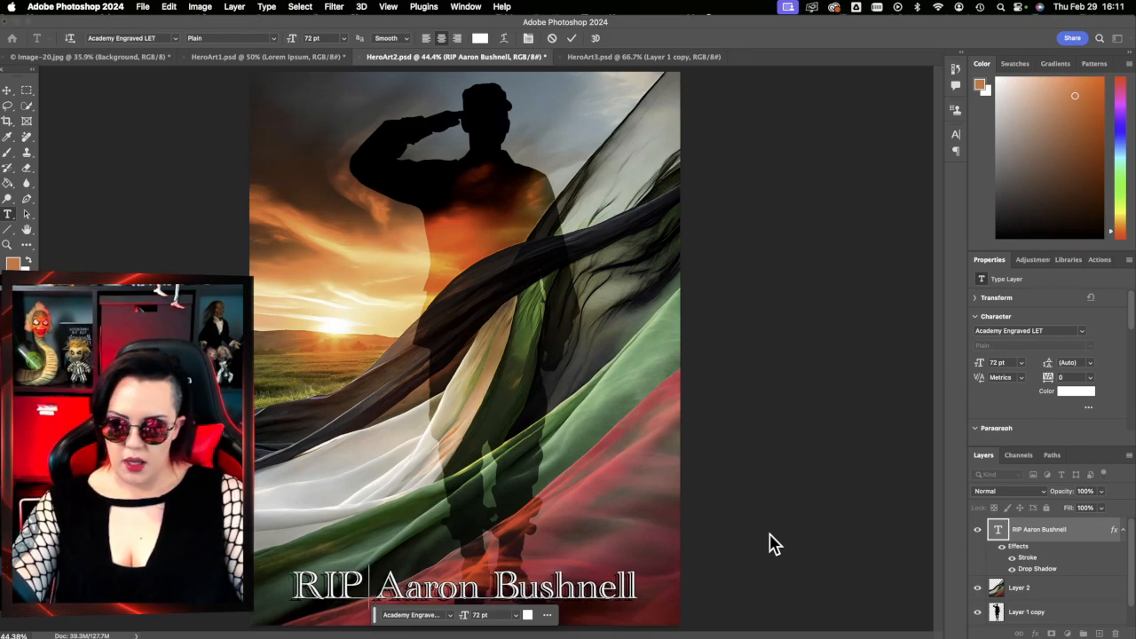
key("BackSpace")
type("-")
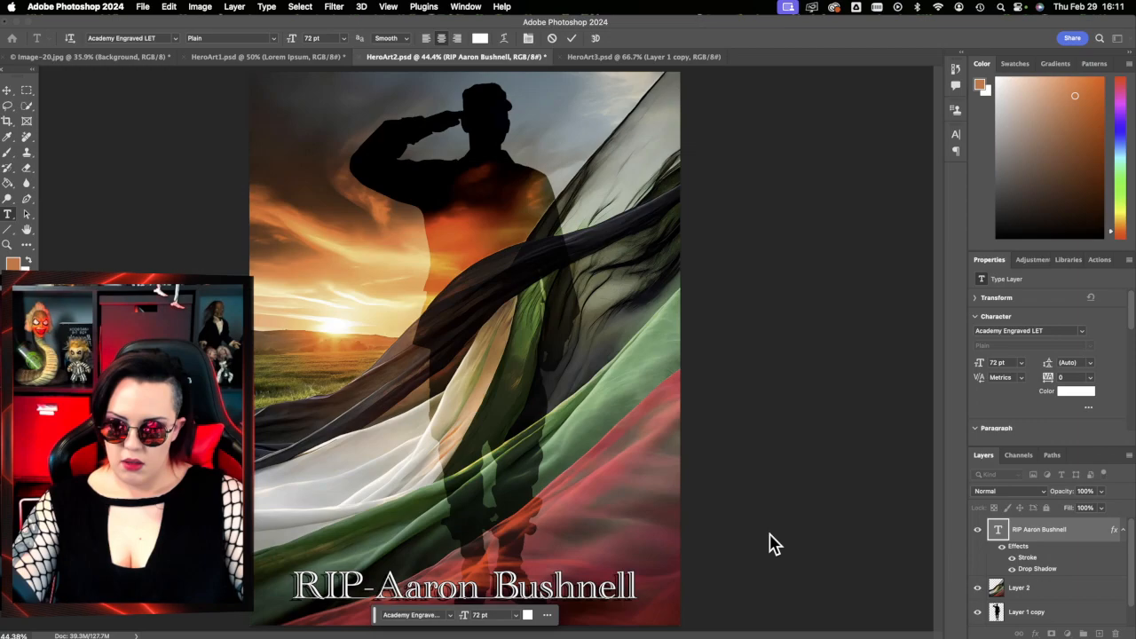
key("BackSpace")
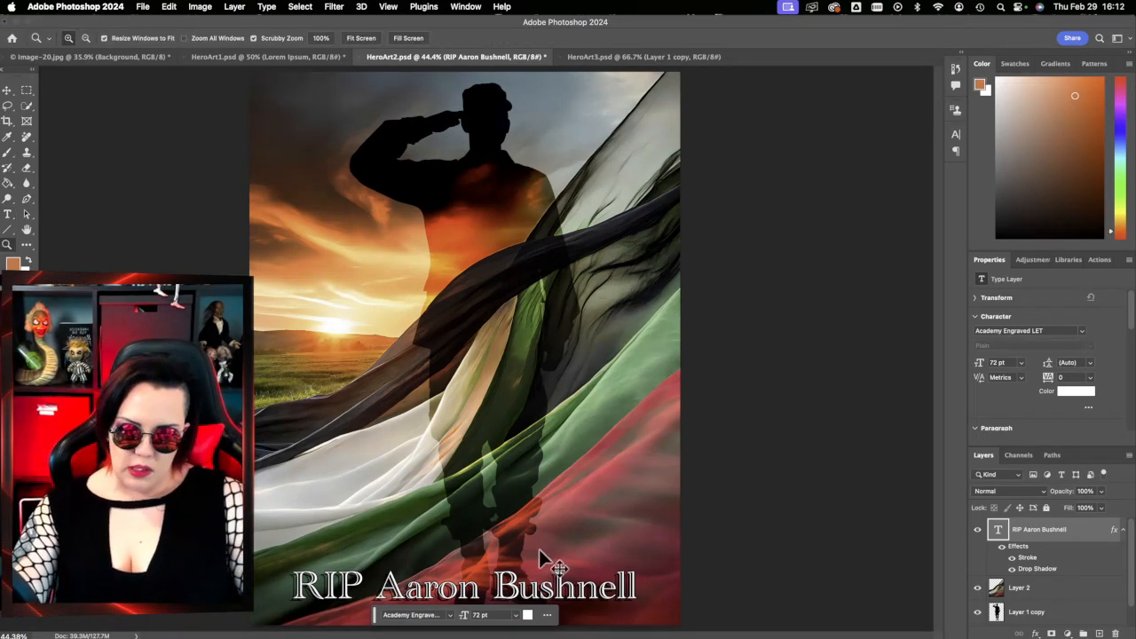
- Shift the RIP name line slightly lower on the poster and move the floating type bar off the artwork
key("super+t")
left_click_drag(511, 593, 512, 598)
left_click(597, 38)
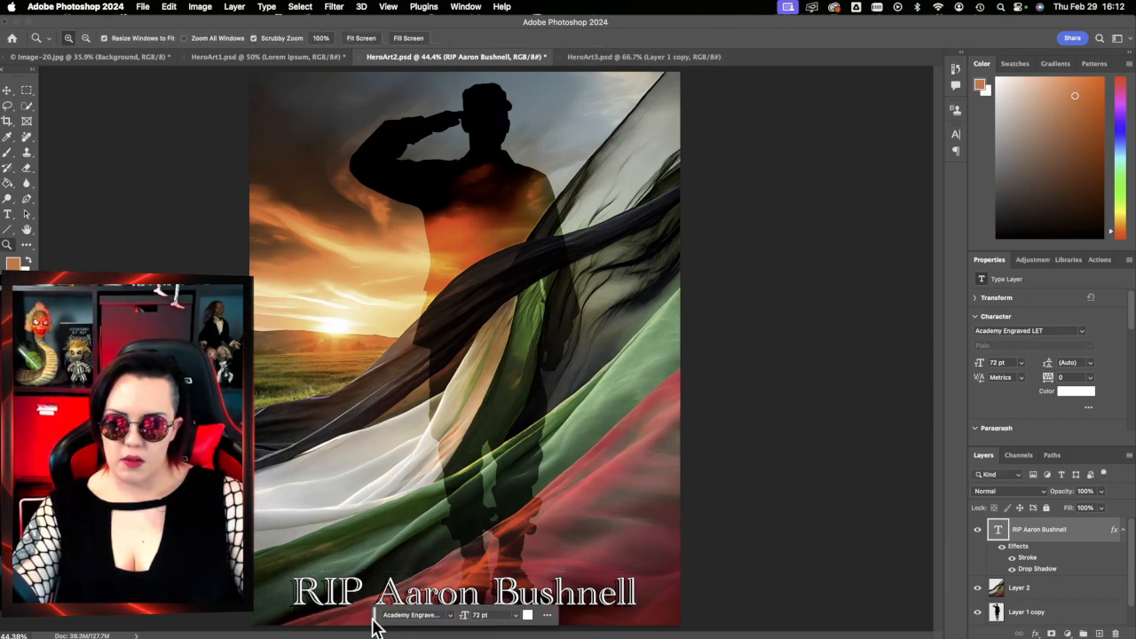
left_click_drag(374, 618, 751, 325)
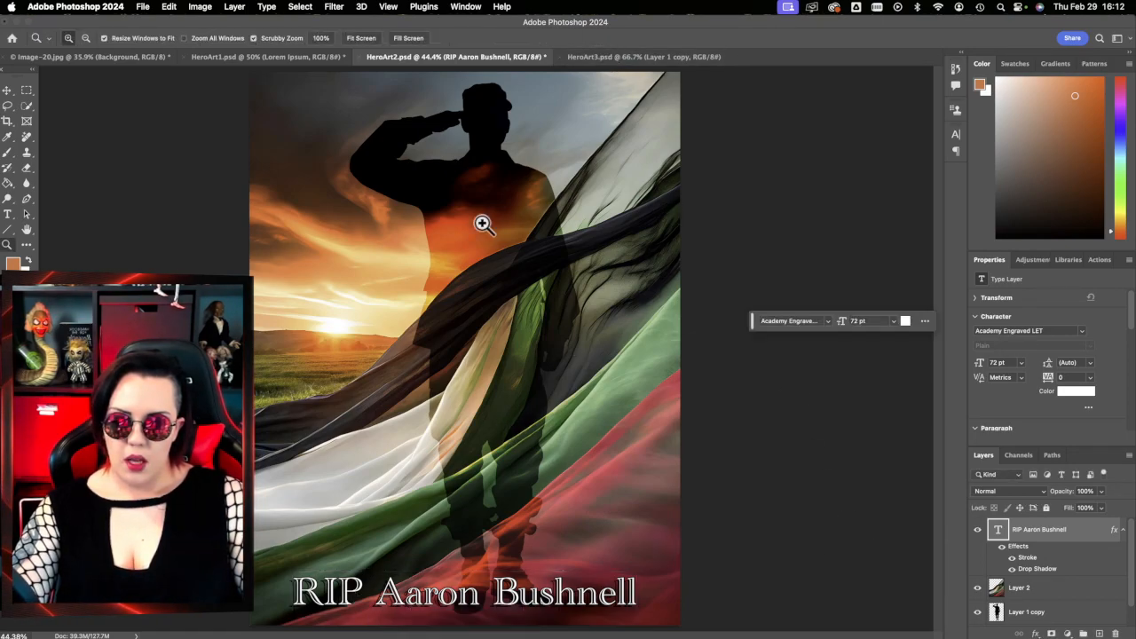
left_click(146, 8)
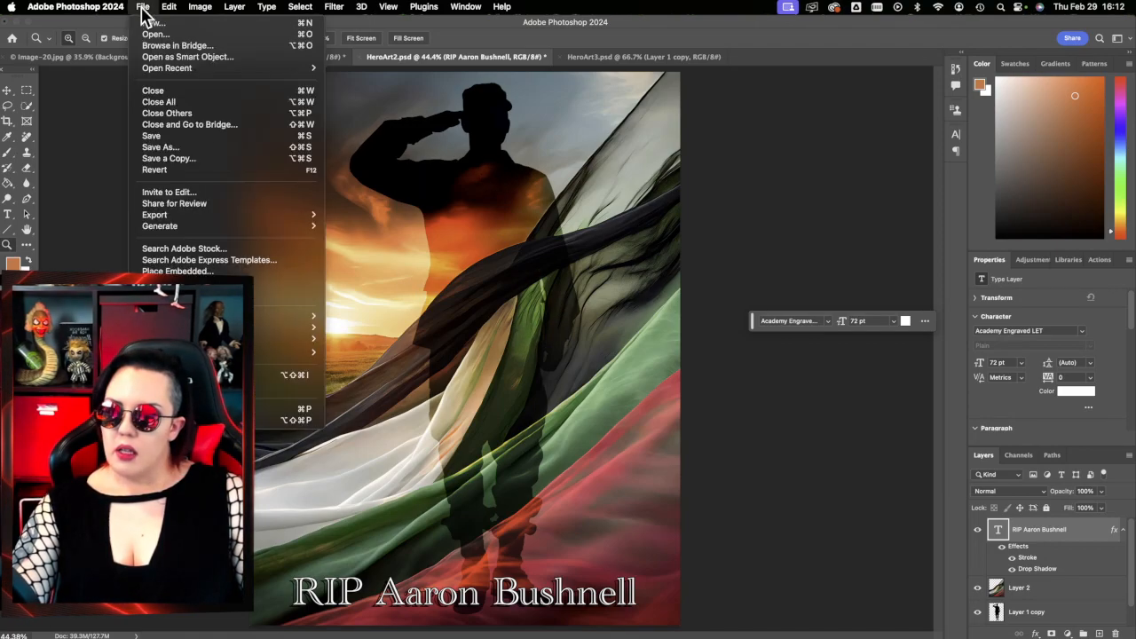
mouse_move(188, 218)
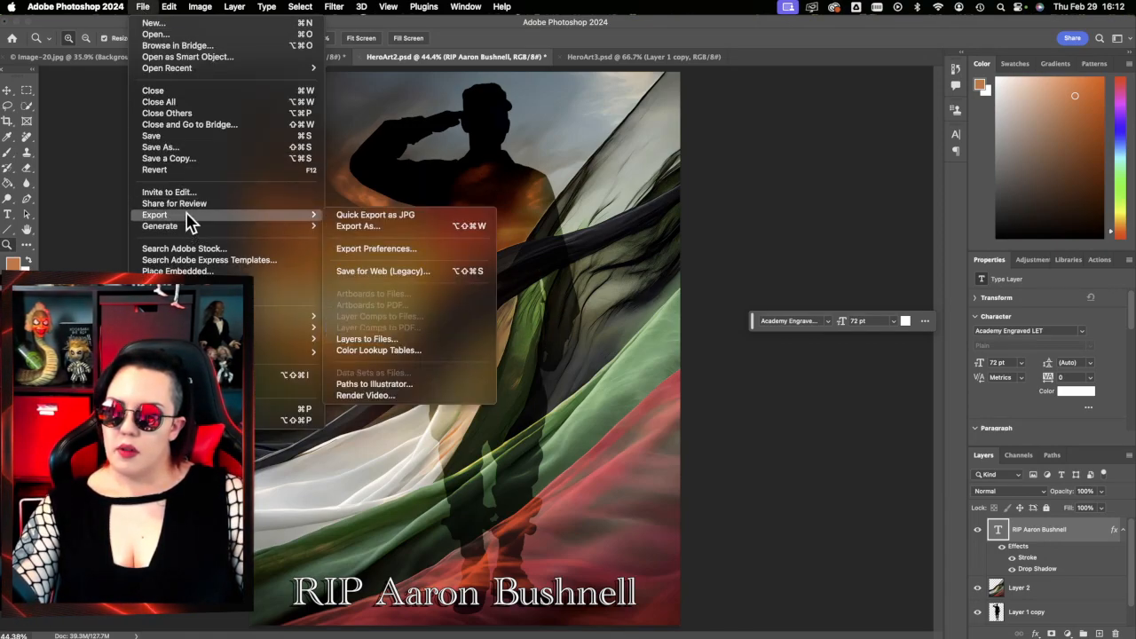
left_click(342, 215)
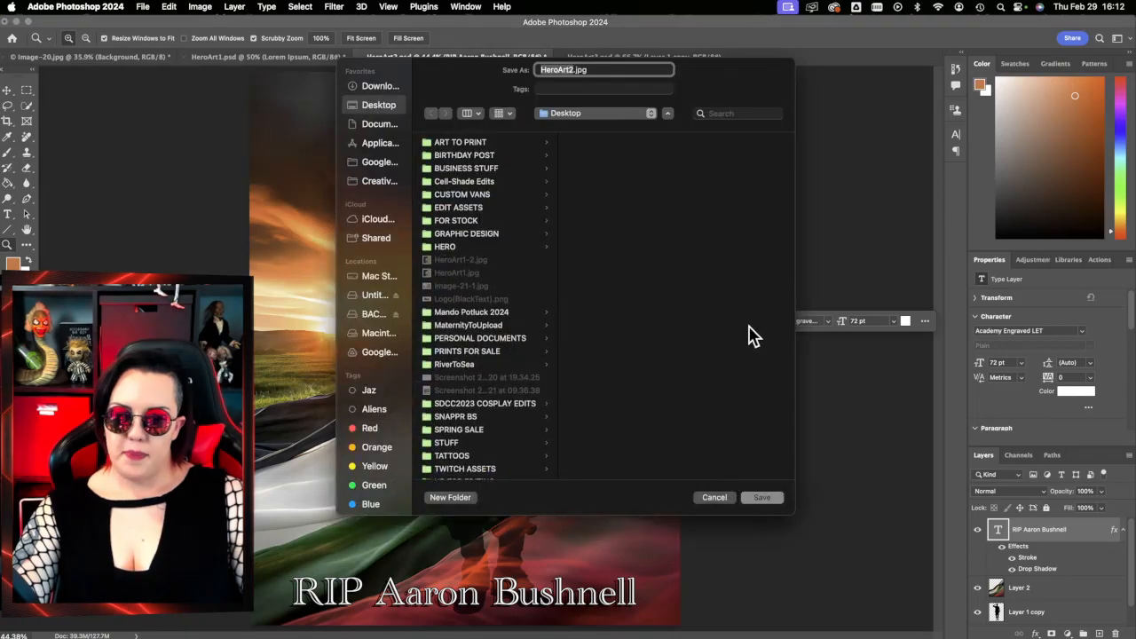
left_click(712, 498)
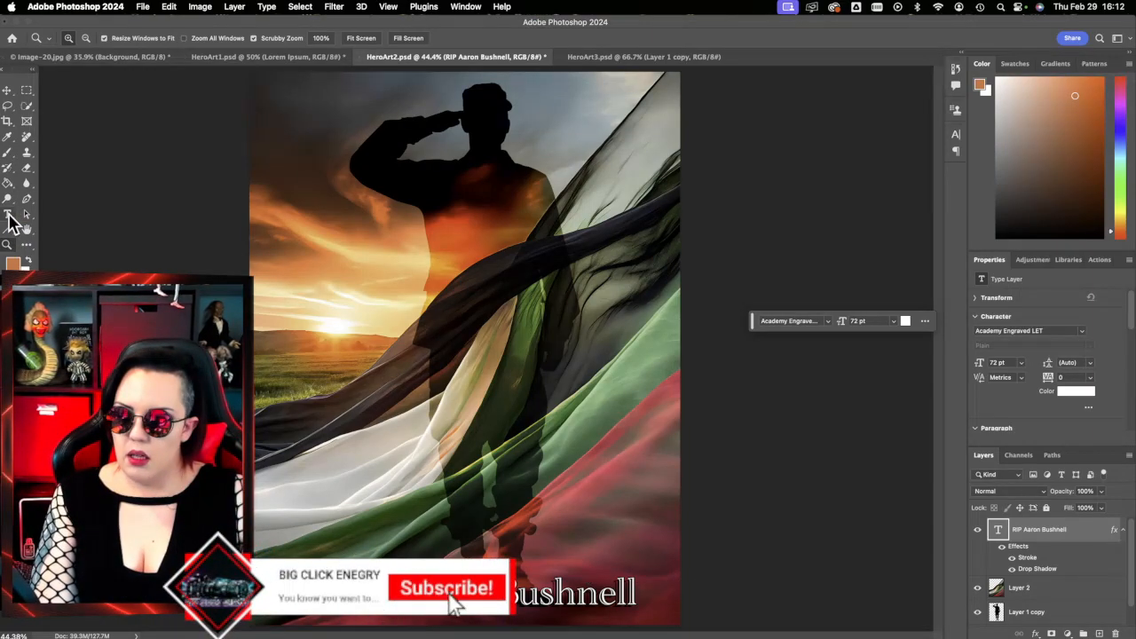
- Add a 72 pt Academy Engraved LET text line reading 1998-2024 above the RIP name line
left_click(9, 218)
left_click(433, 552)
type("199")
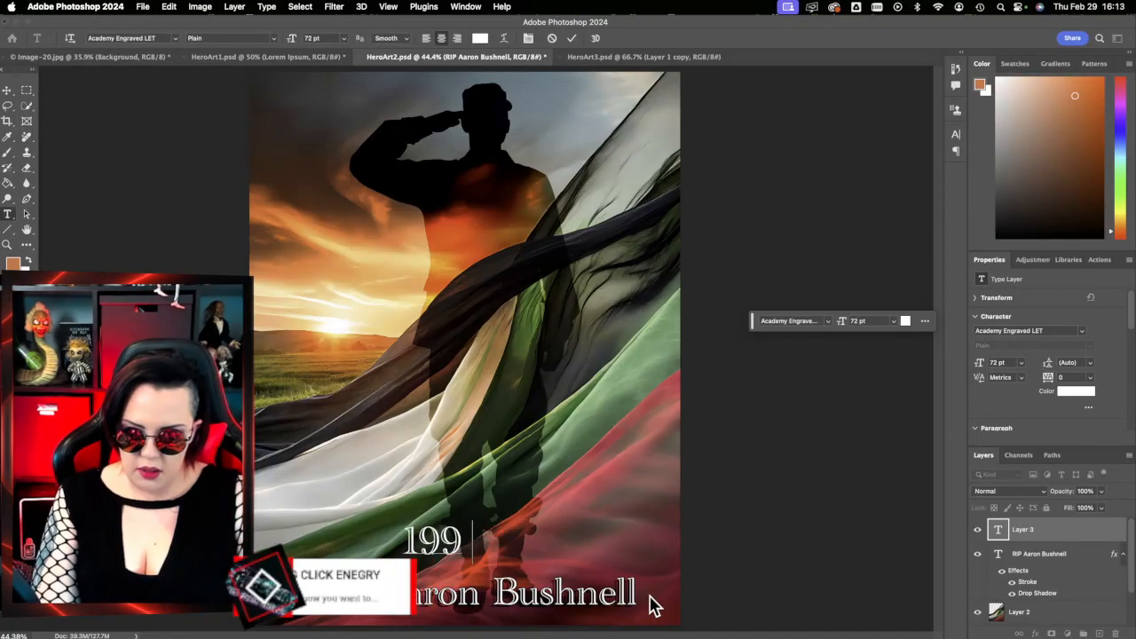
type("8-")
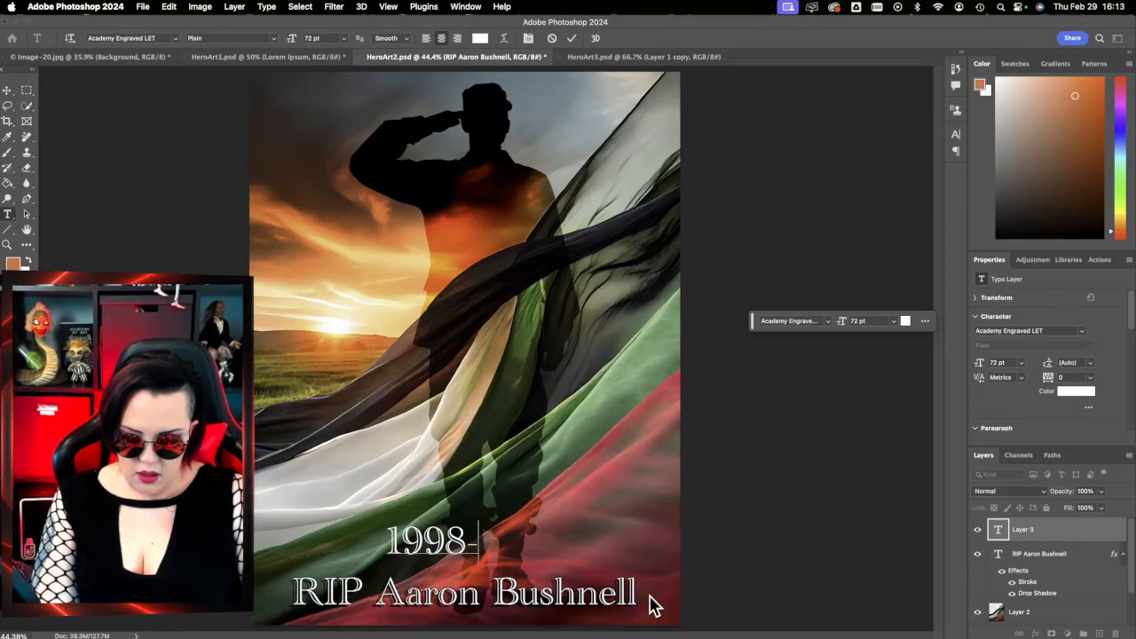
type("2024")
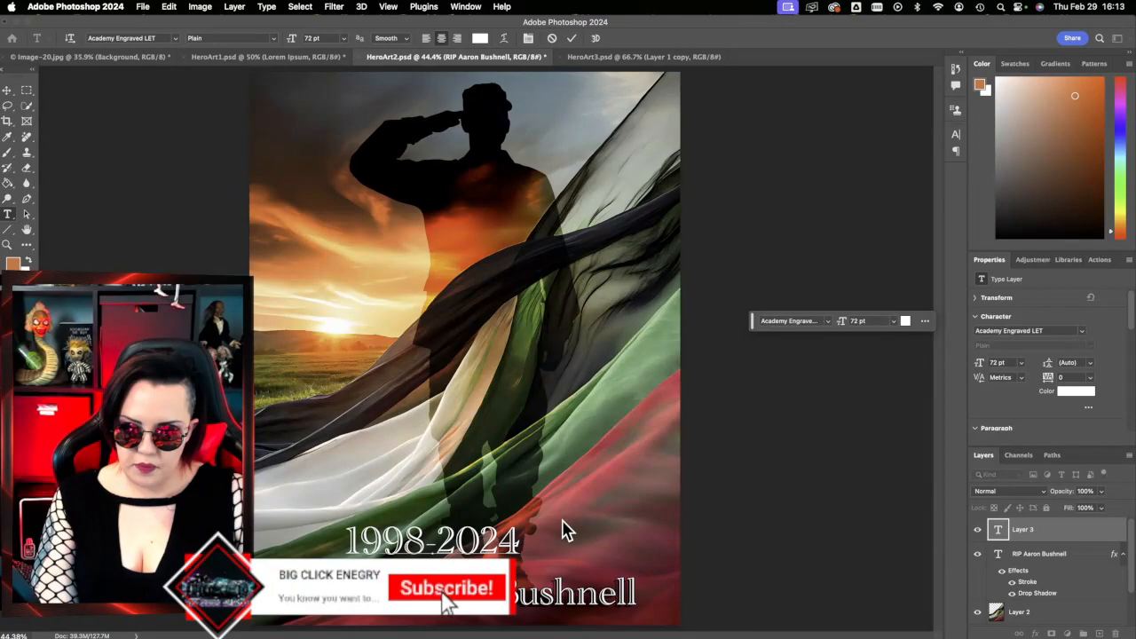
- Center the 1998-2024 text horizontally on the poster, directly above the RIP name line
left_click_drag(561, 566, 574, 576)
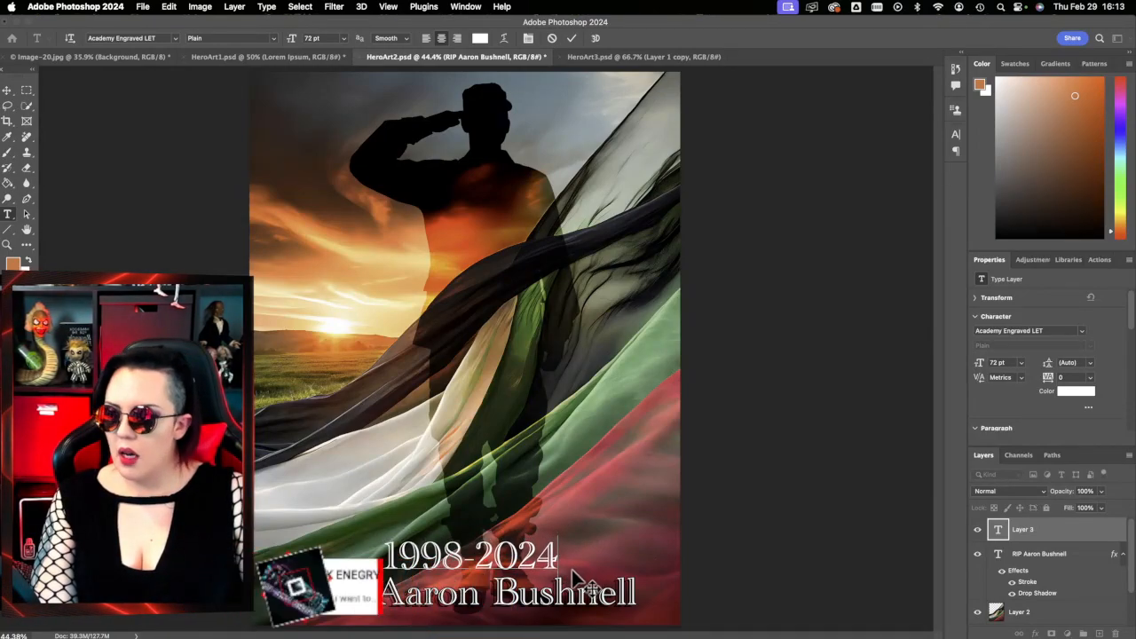
key("super+t")
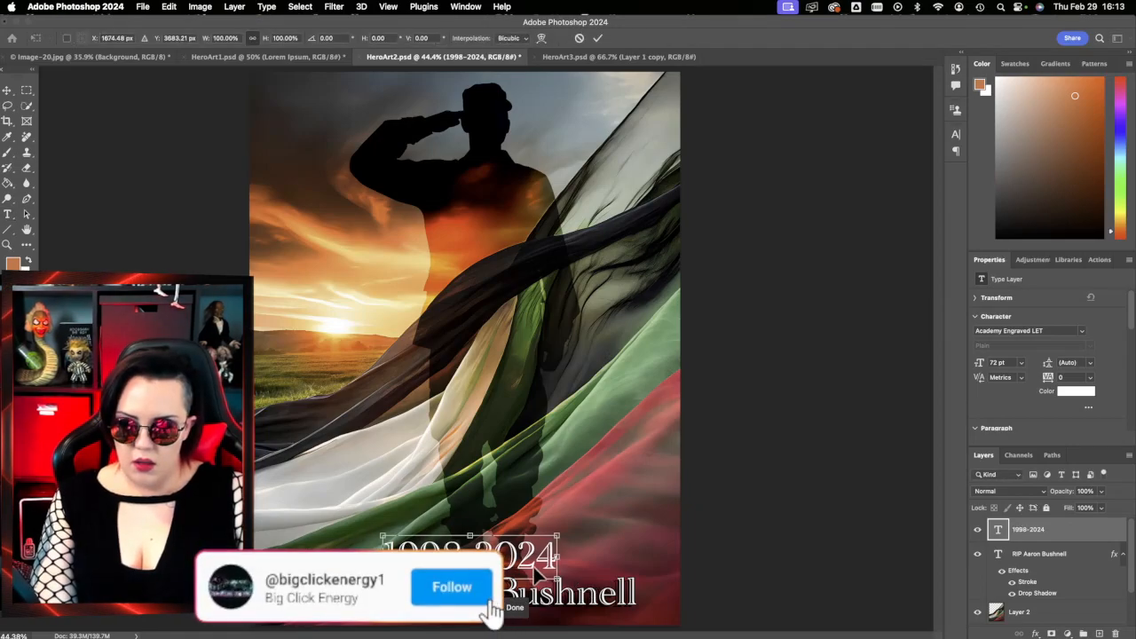
left_click_drag(529, 563, 521, 564)
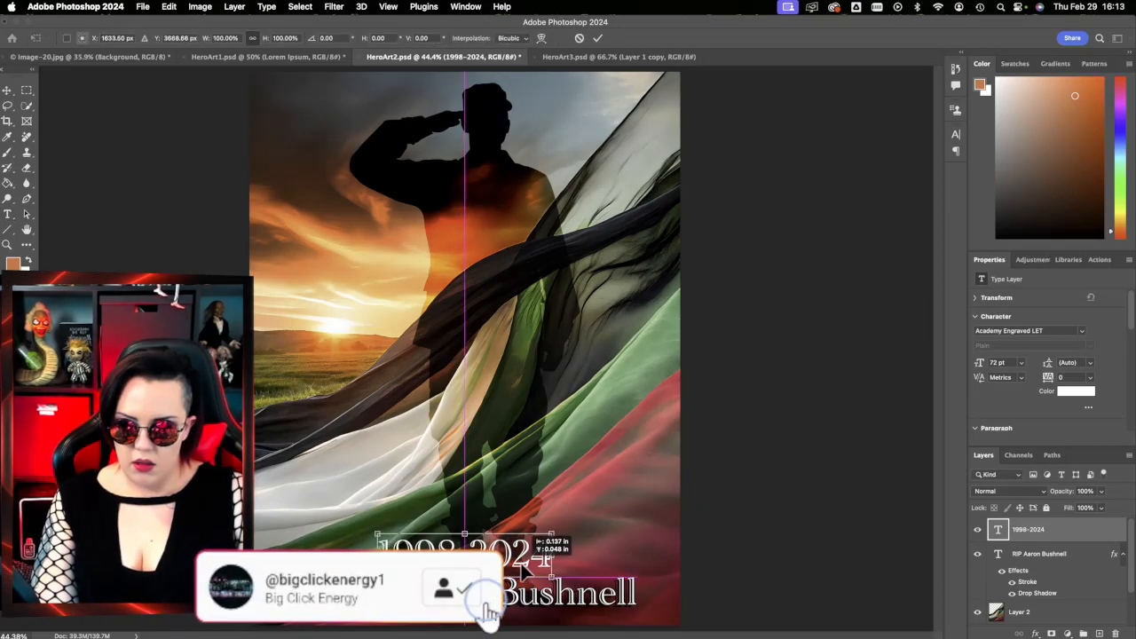
key("Return")
key("t")
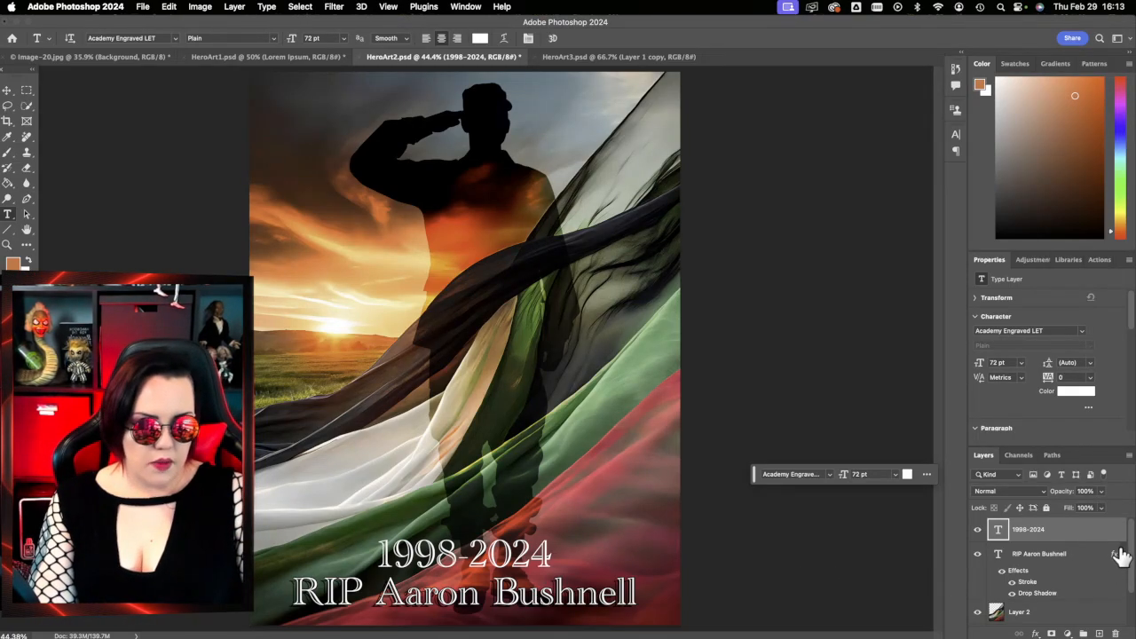
- Turn off the Stroke effect in the RIP text layer's style, keeping its Drop Shadow
double_click(1091, 532)
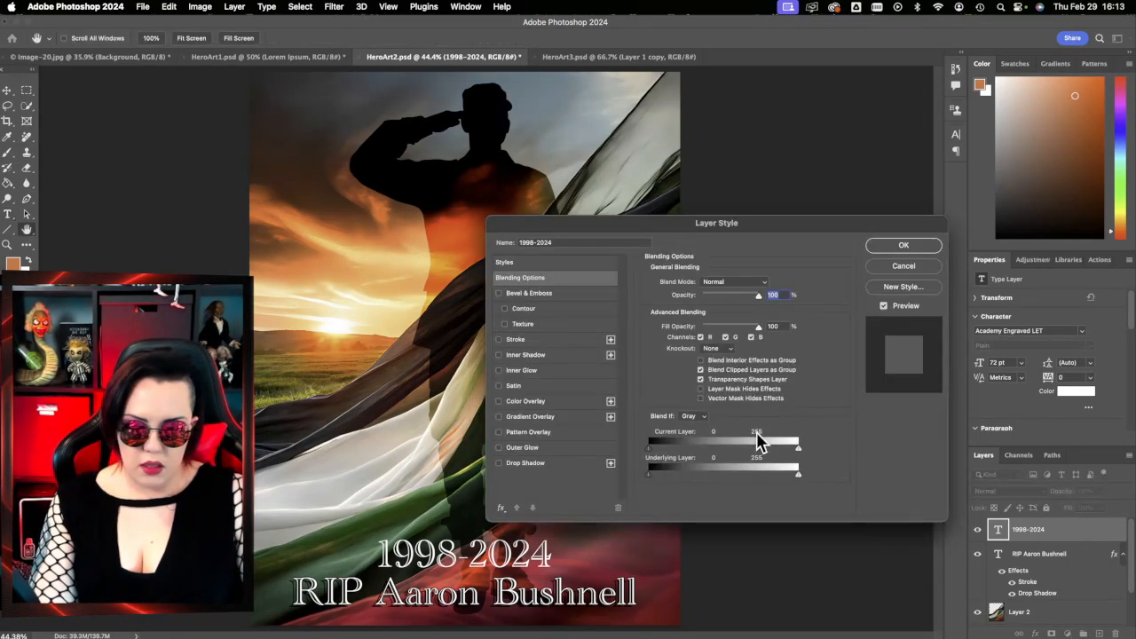
left_click(928, 266)
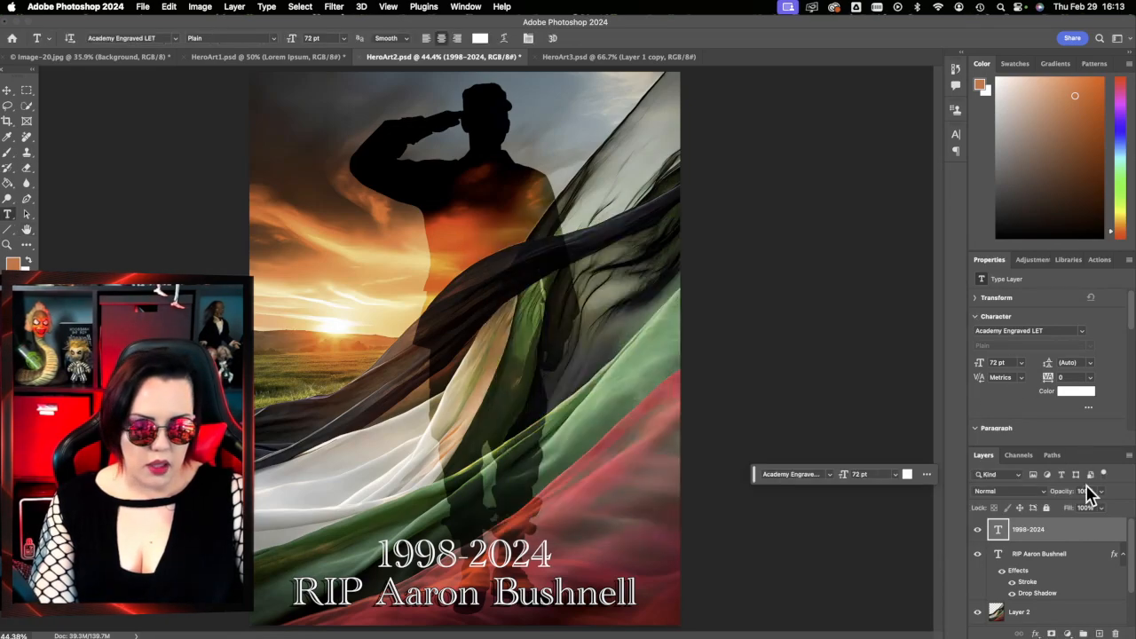
double_click(1091, 556)
left_click(561, 463)
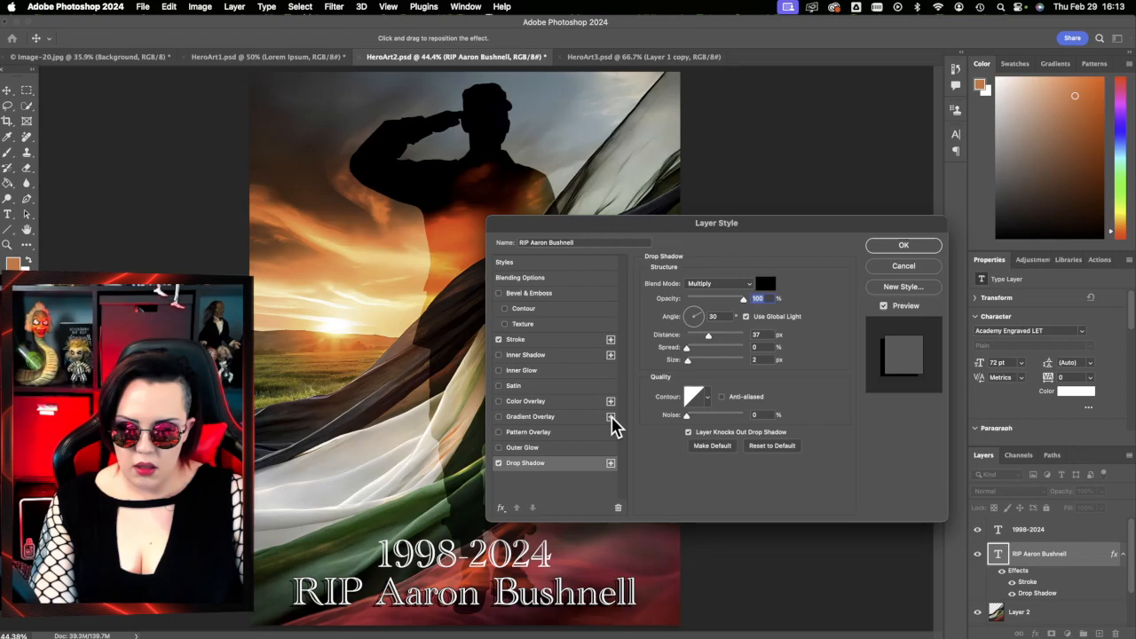
left_click(498, 340)
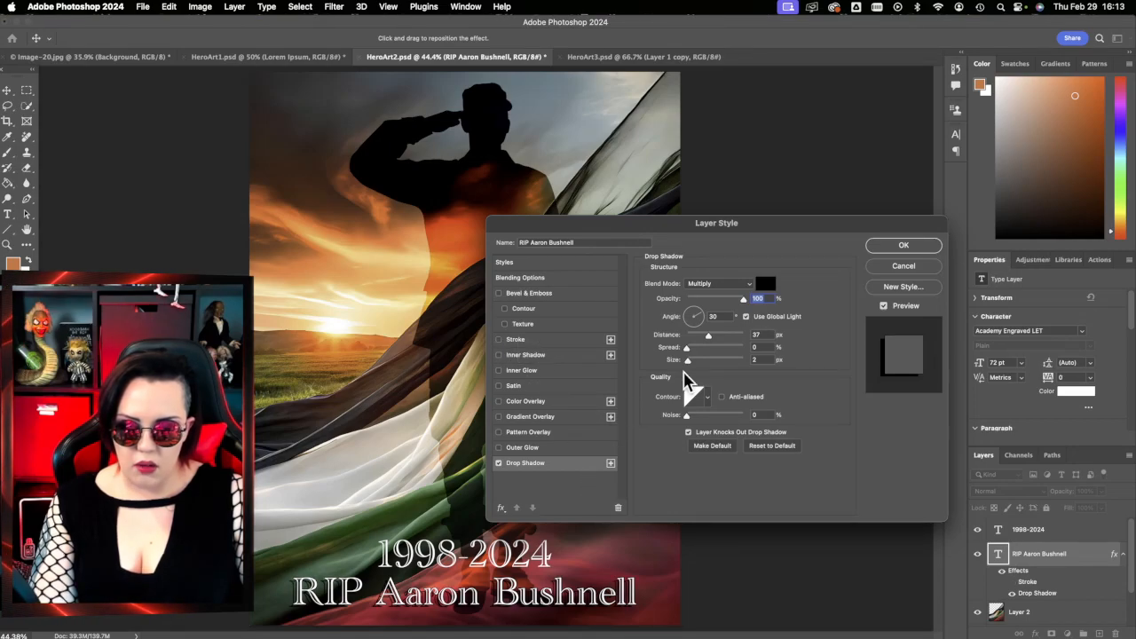
- Strengthen the RIP text's drop shadow and add one of 18 px size to the 1998-2024 text, collapsing both layers' effects lists
mouse_move(720, 337)
left_mouse_down()
mouse_move(703, 336)
mouse_move(694, 360)
mouse_move(705, 349)
left_mouse_up()
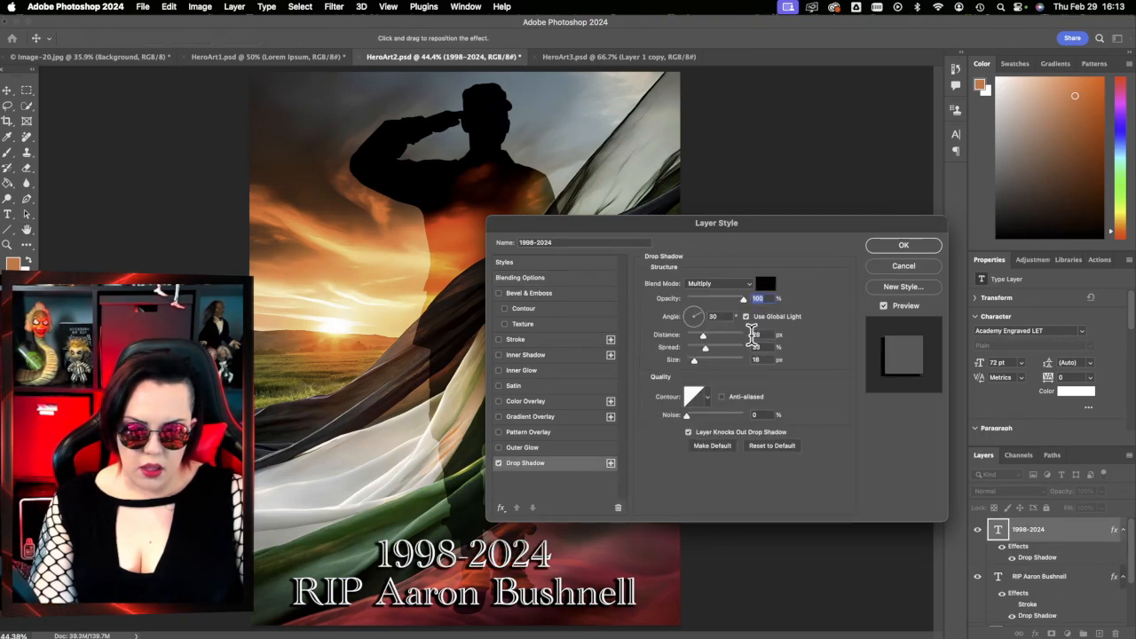
left_click(926, 251)
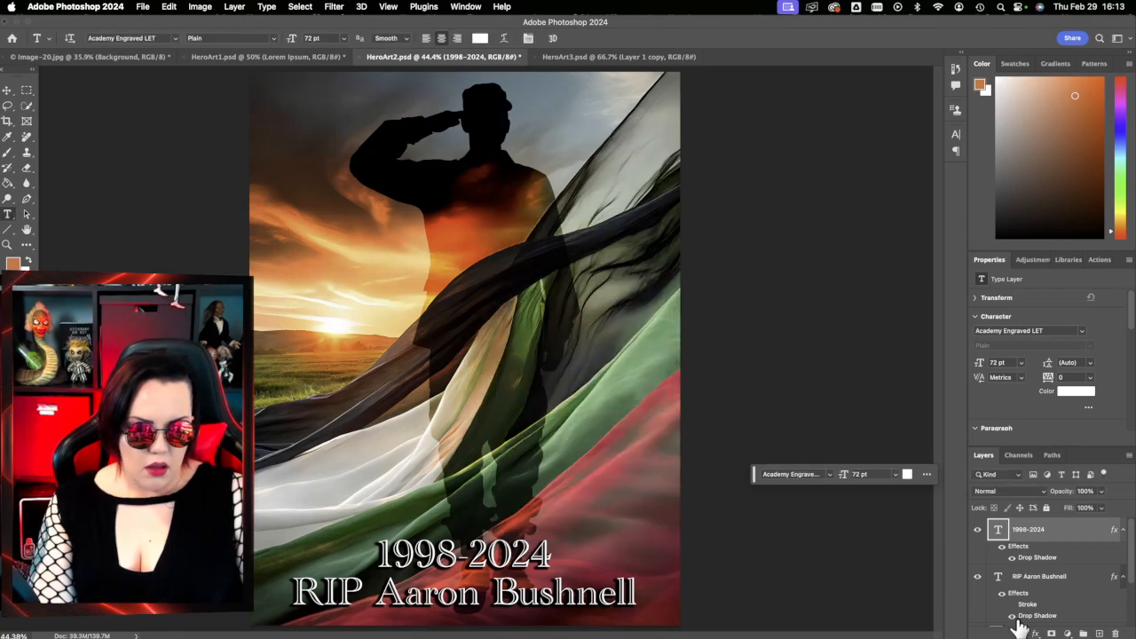
left_click(1122, 530)
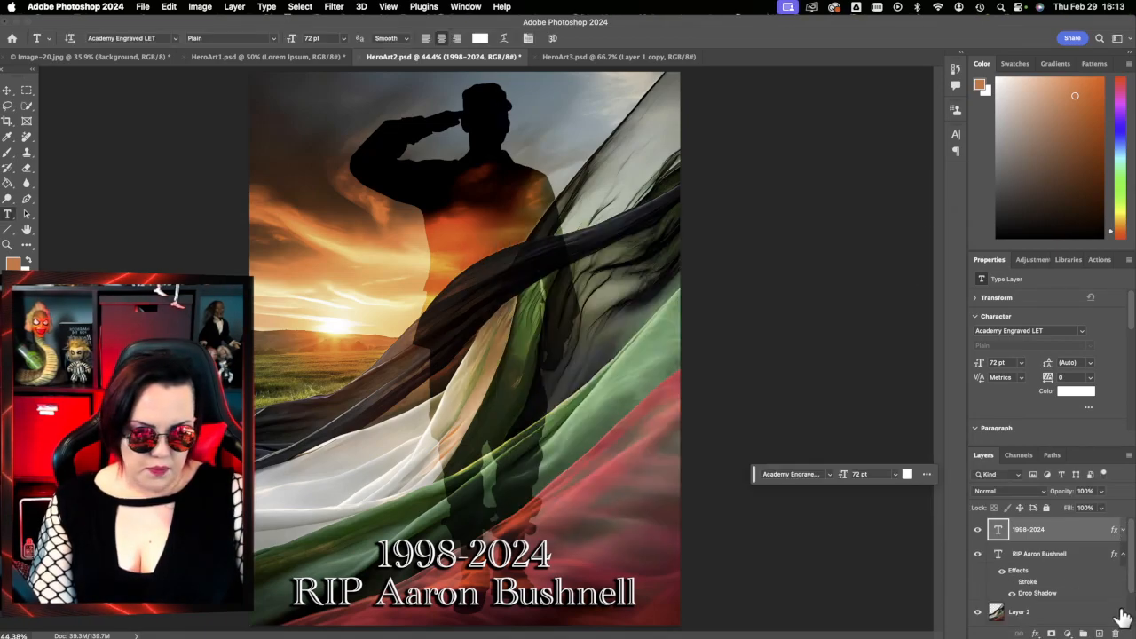
left_click(1122, 554)
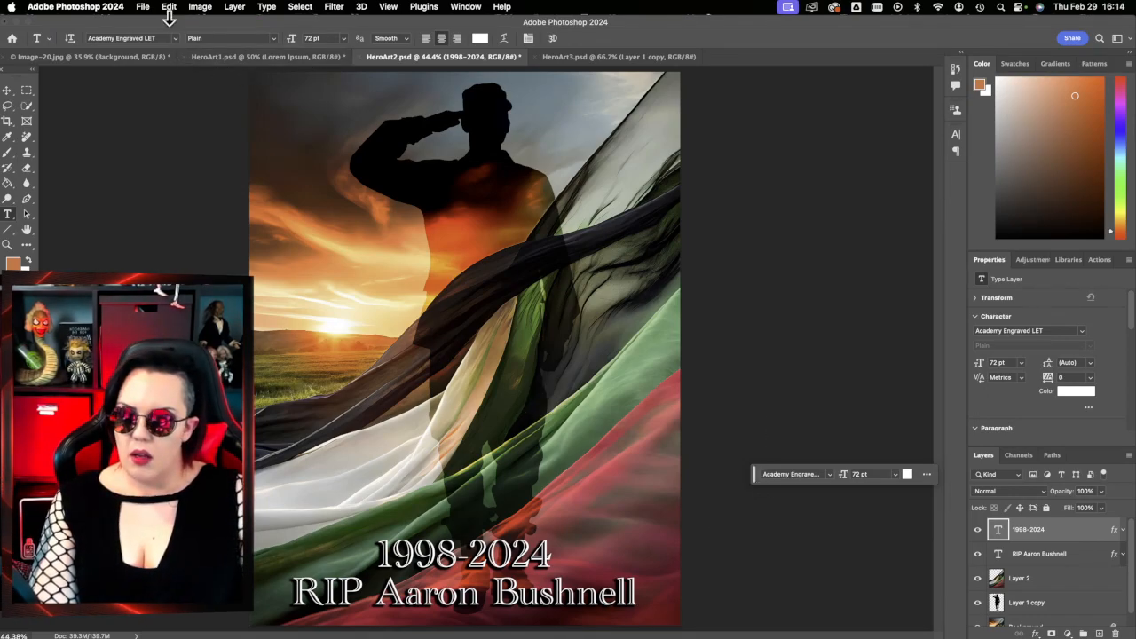
- Quick-export the finished poster as HeroArt2.jpg to the Desktop
left_click(142, 6)
mouse_move(189, 222)
left_click(347, 215)
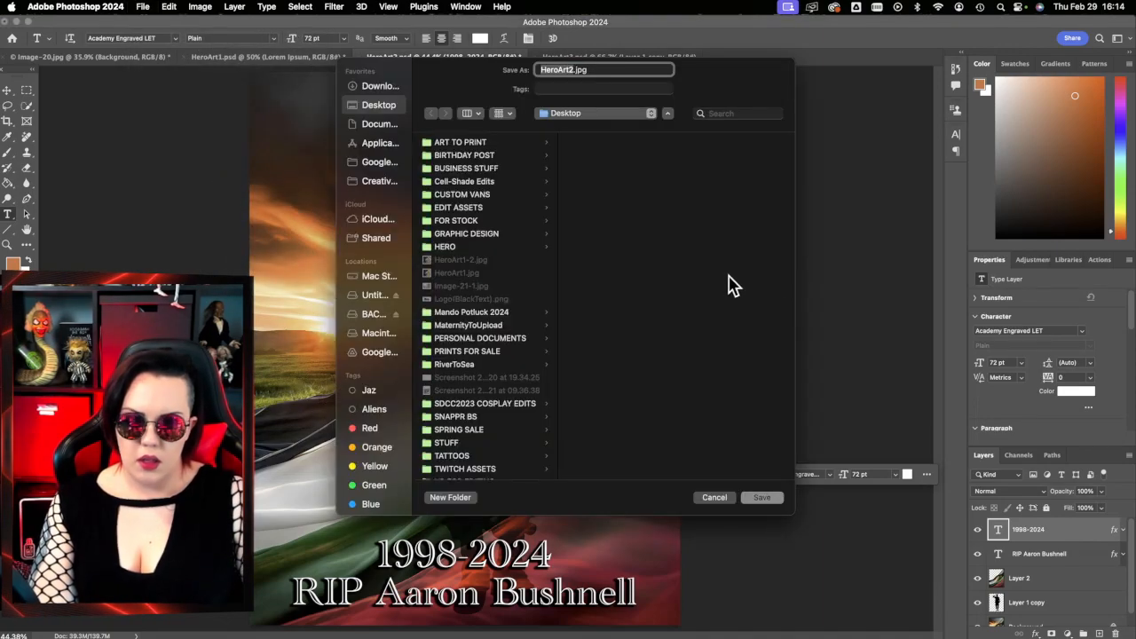
left_click(767, 501)
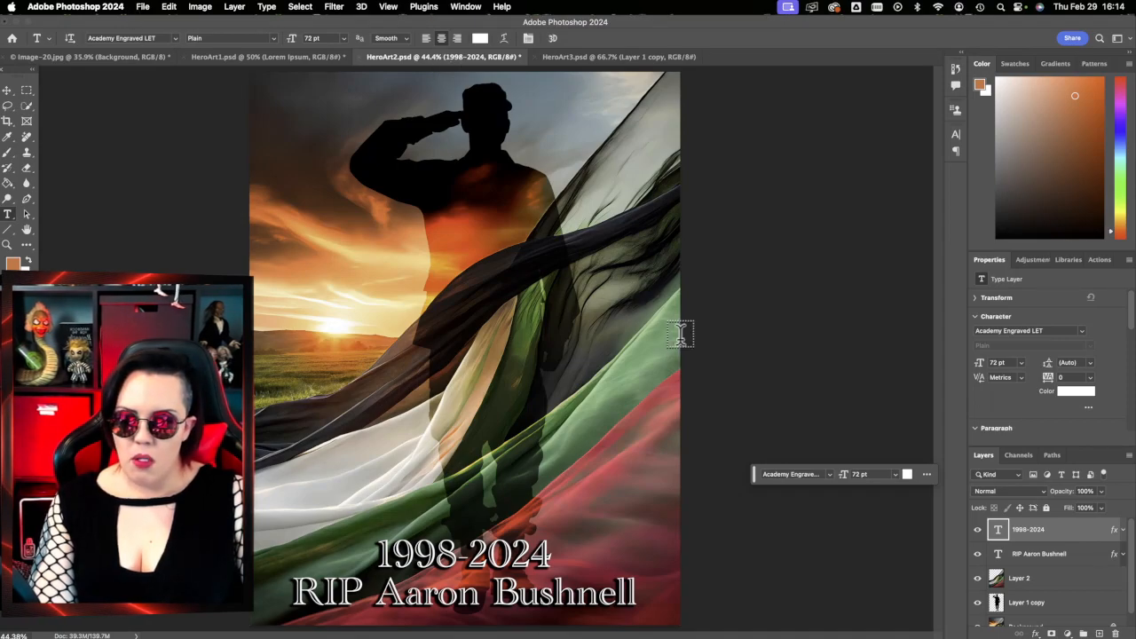
- Copy the 1998-2024 and RIP text layers from HeroArt2.psd into HeroArt3.psd and place them at the top of the layer stack
left_click(1086, 555, "shift")
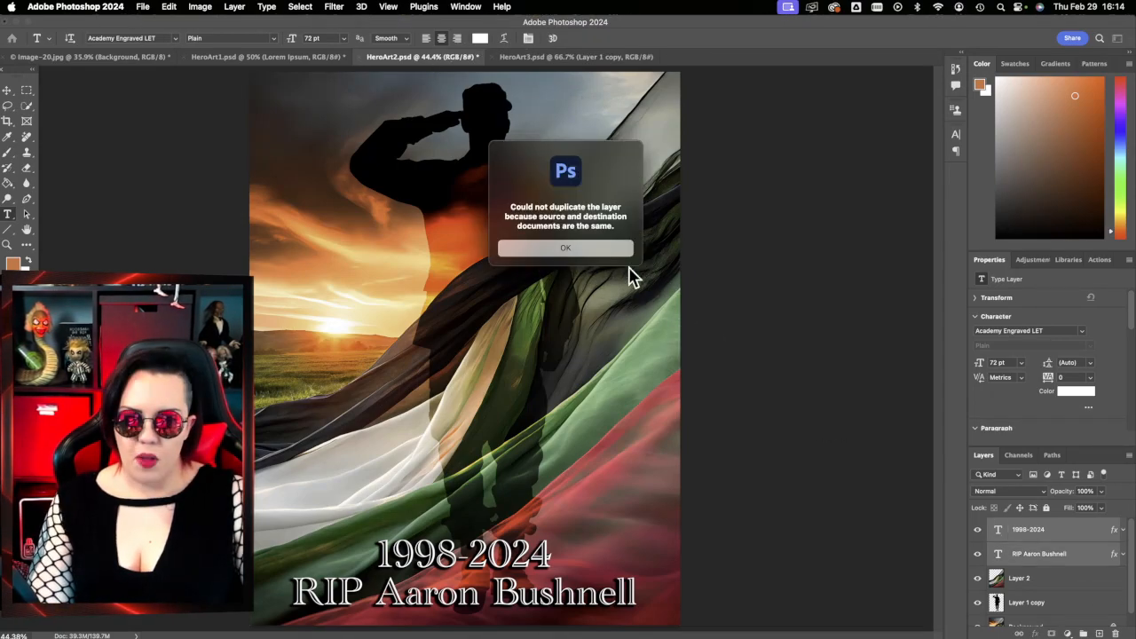
left_click(621, 247)
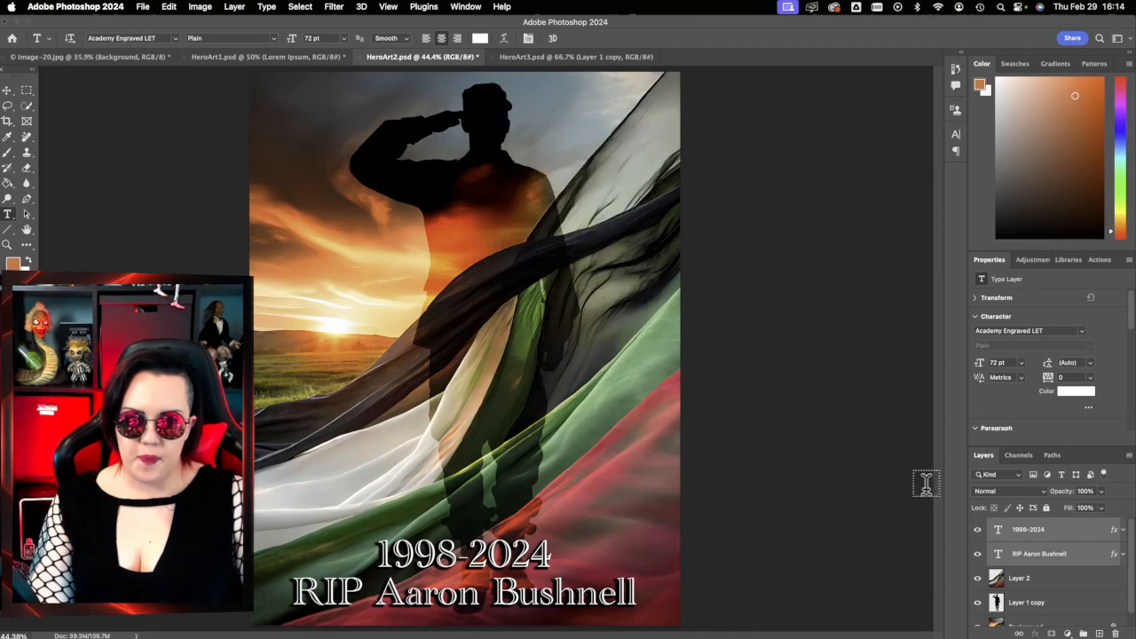
left_click_drag(1043, 533, 520, 506)
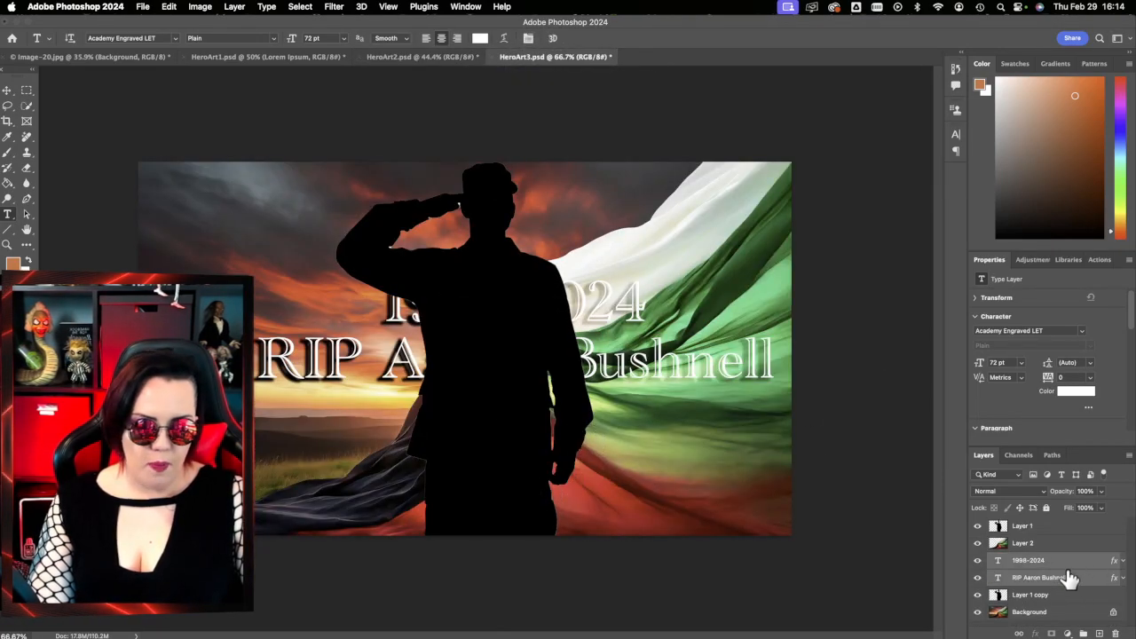
left_click_drag(1065, 572, 1047, 527)
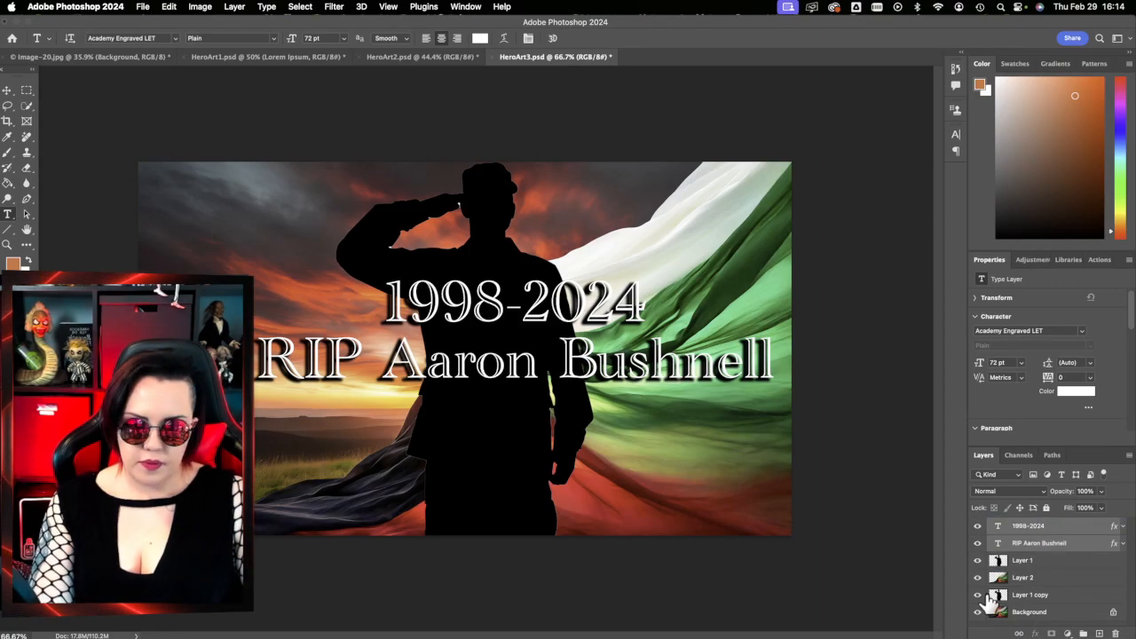
- Shift both text lines together slightly down and to the left on the HeroArt3 poster, keeping their scale at 100%
key("super+t")
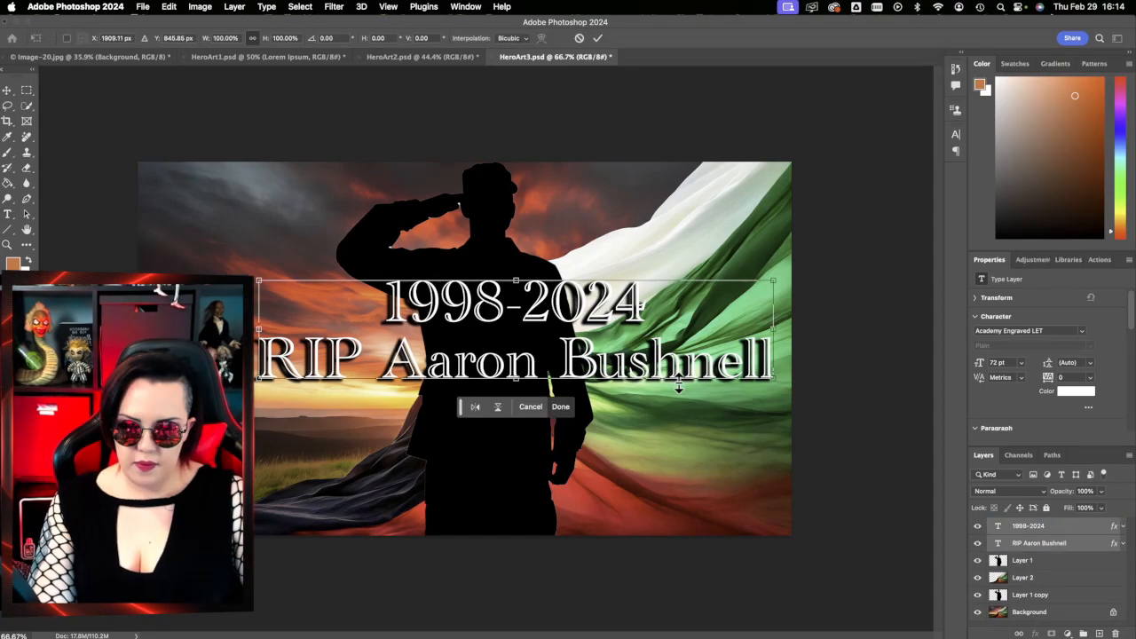
left_click_drag(678, 384, 626, 375)
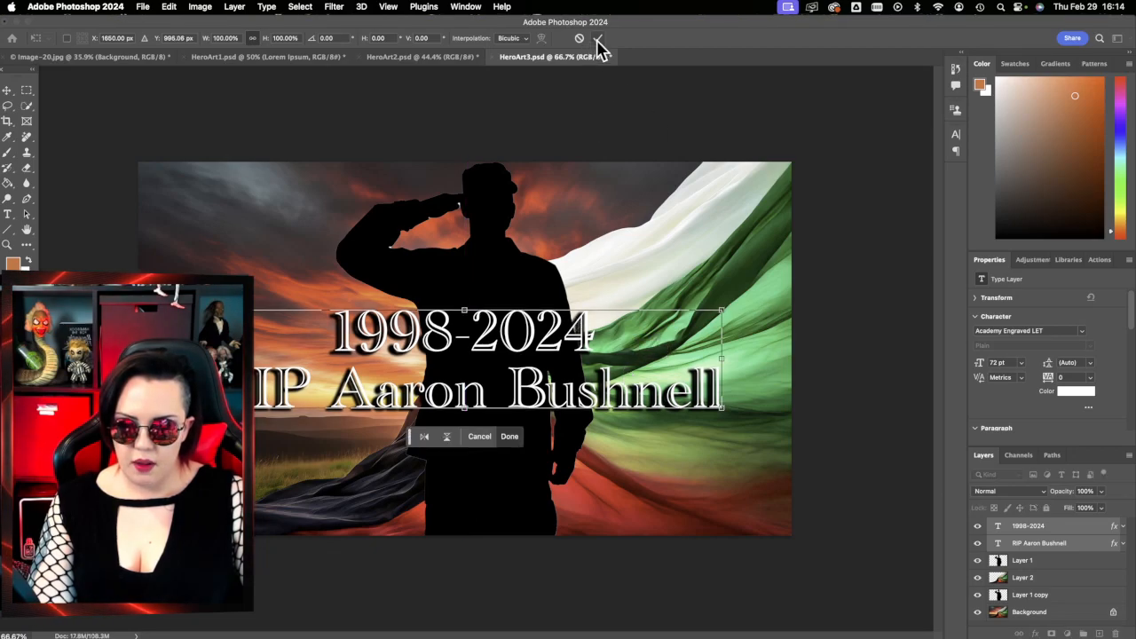
left_click(597, 39)
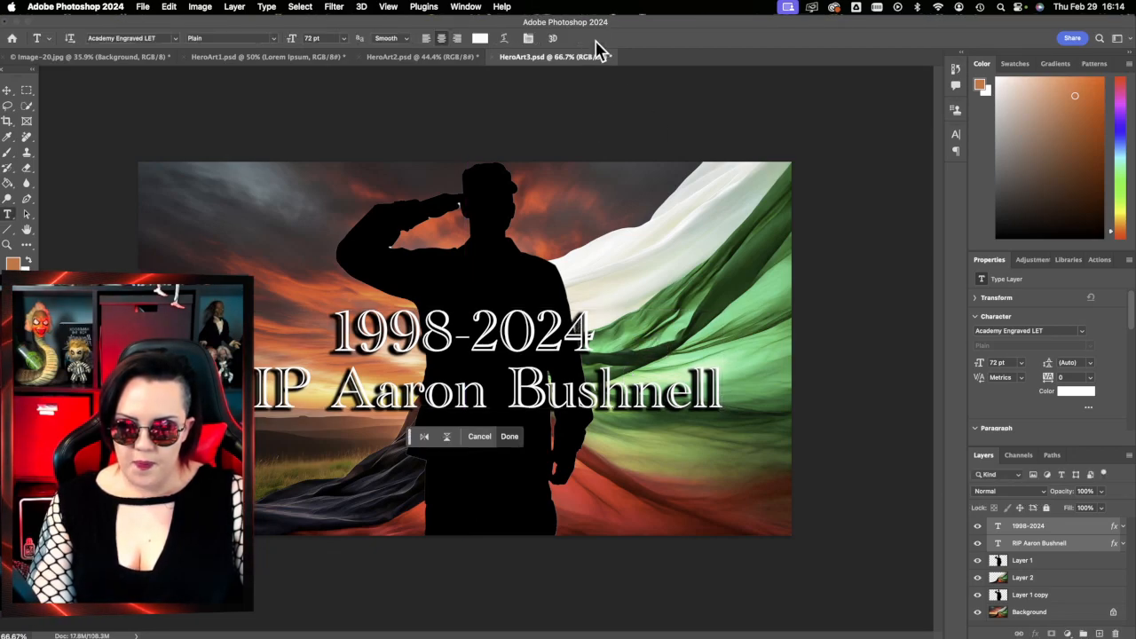
left_click(493, 57)
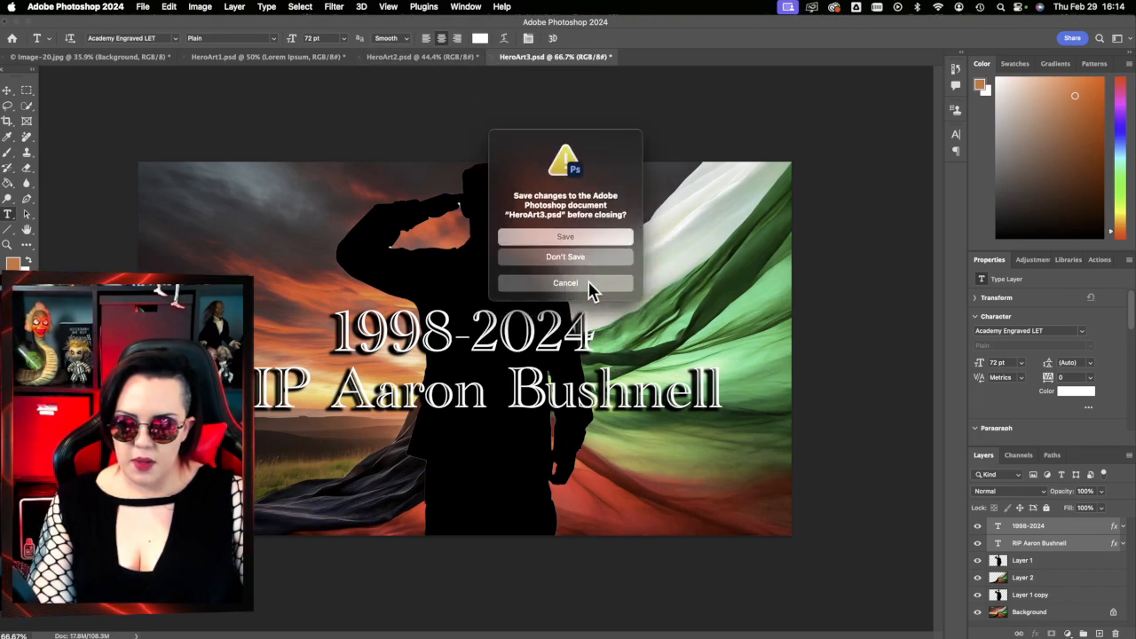
left_click(589, 283)
- Hide both text layers and delete the old silhouette layers, Layer 1 and Layer 1 copy, from HeroArt3
left_click(977, 542)
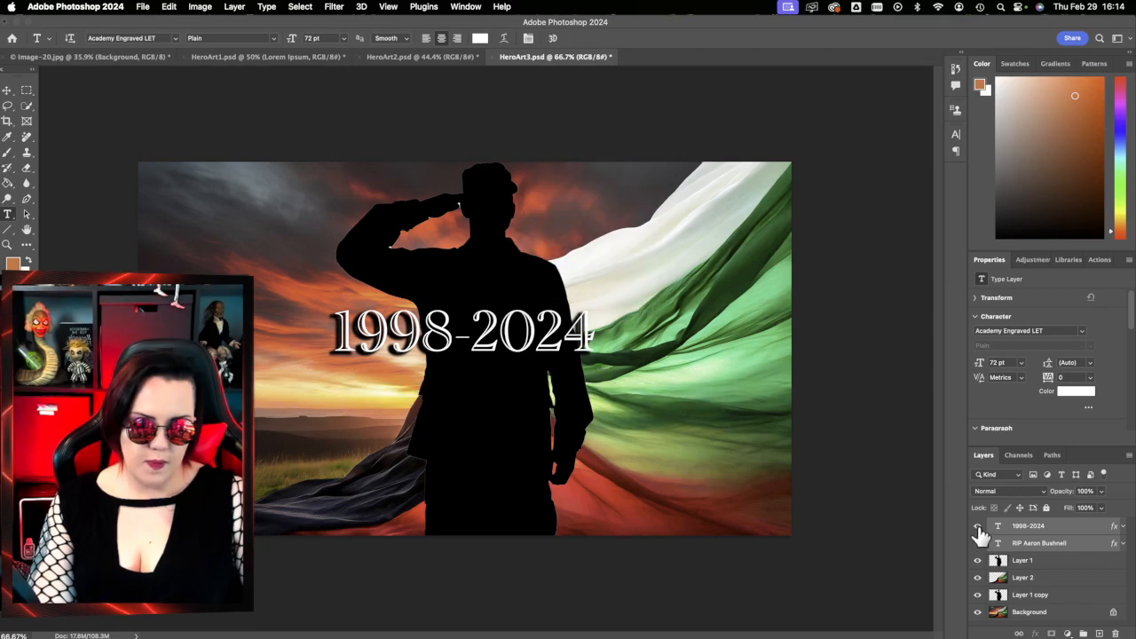
left_click(977, 525)
left_click(1059, 562)
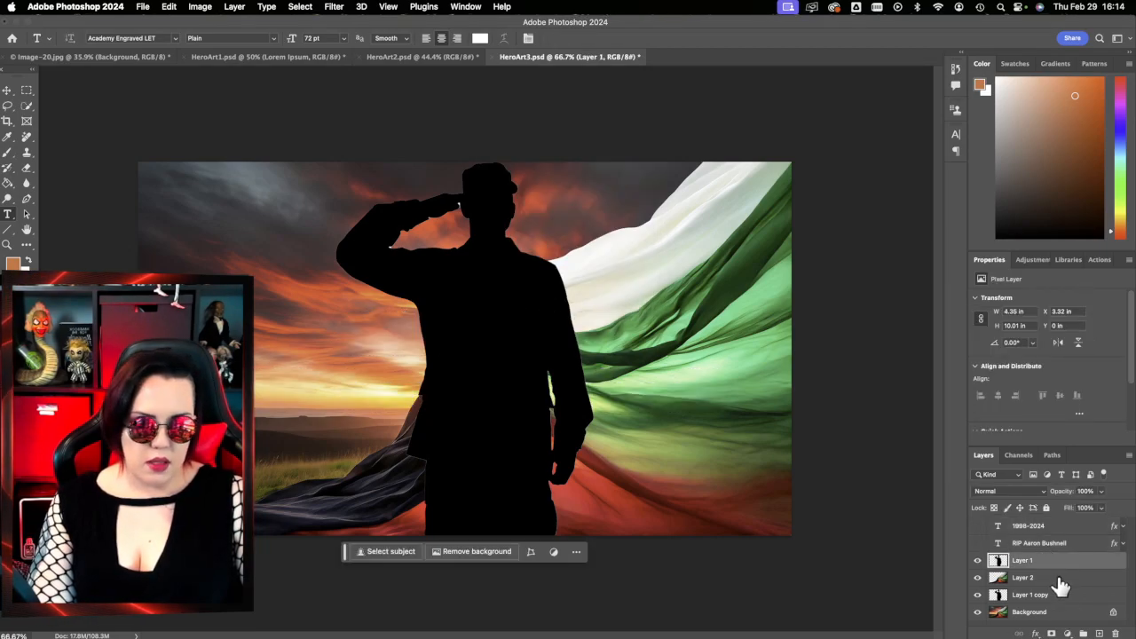
double_click(1065, 594)
left_click(918, 266)
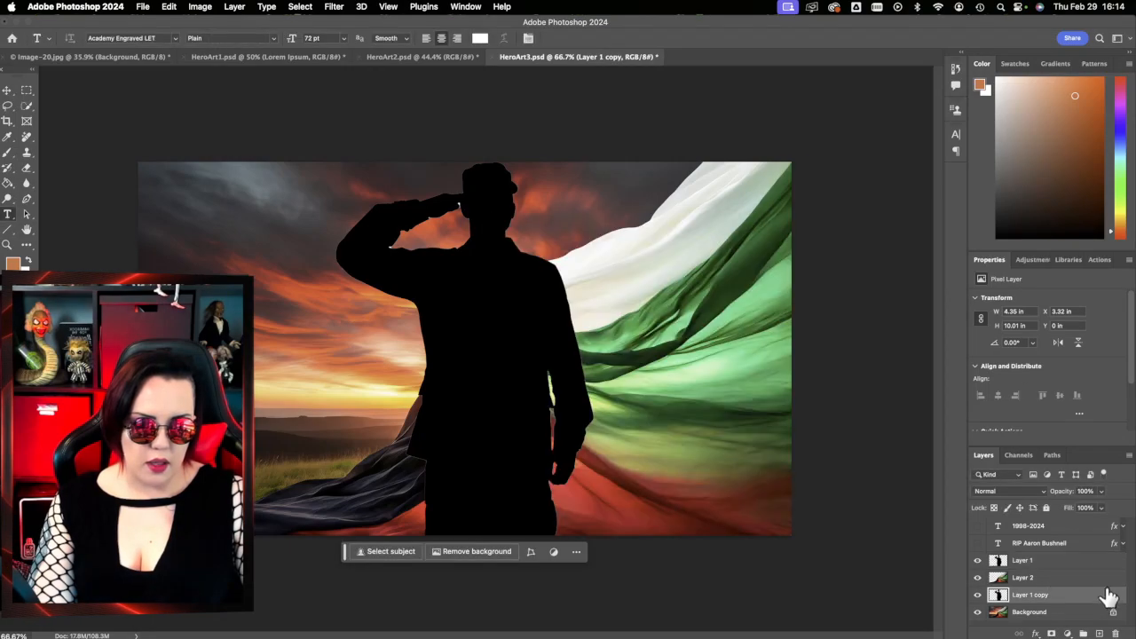
left_click(1085, 562, "super")
left_click_drag(1097, 592, 1115, 633)
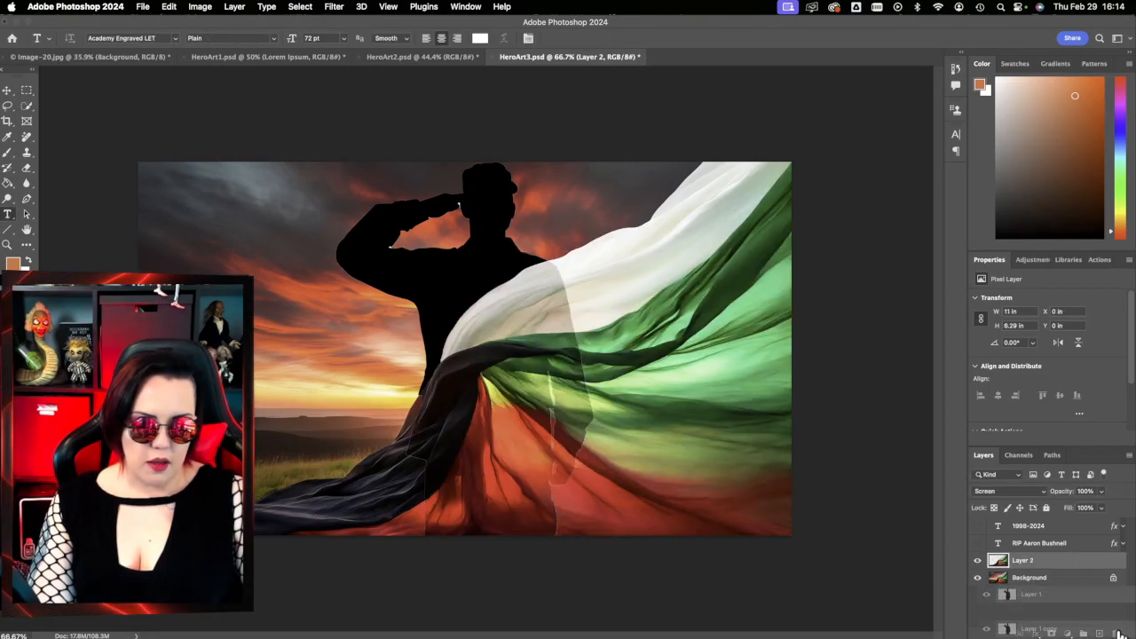
- Copy the Overlay silhouette layer, Layer 1 copy, from HeroArt2.psd into HeroArt3.psd
left_click(394, 59)
left_click_drag(1042, 610, 522, 53)
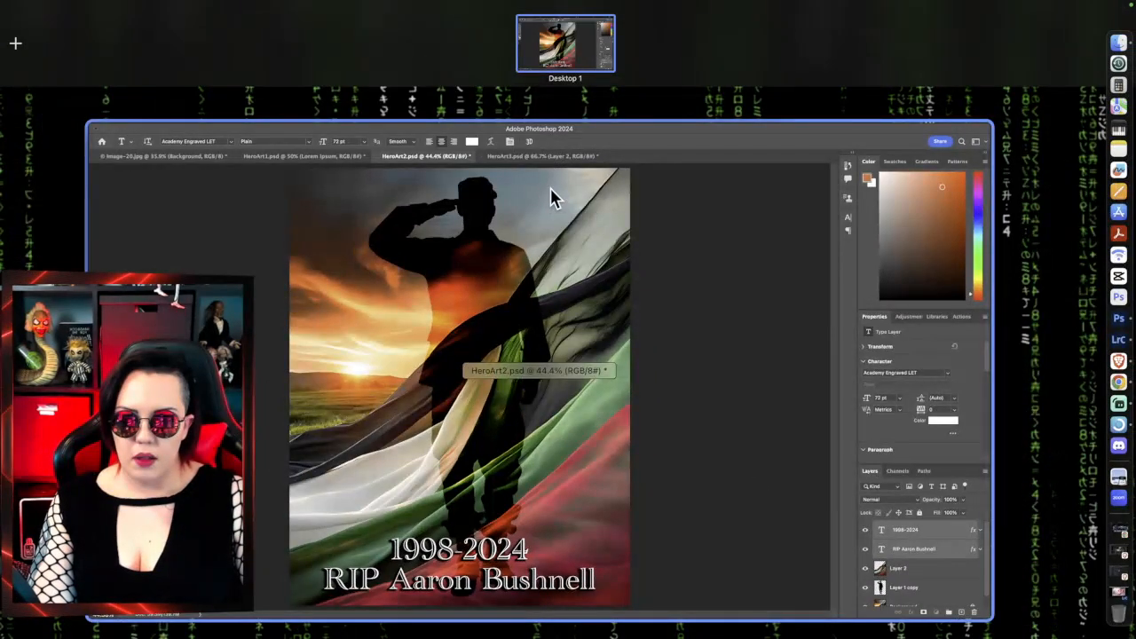
left_click_drag(550, 188, 550, 188)
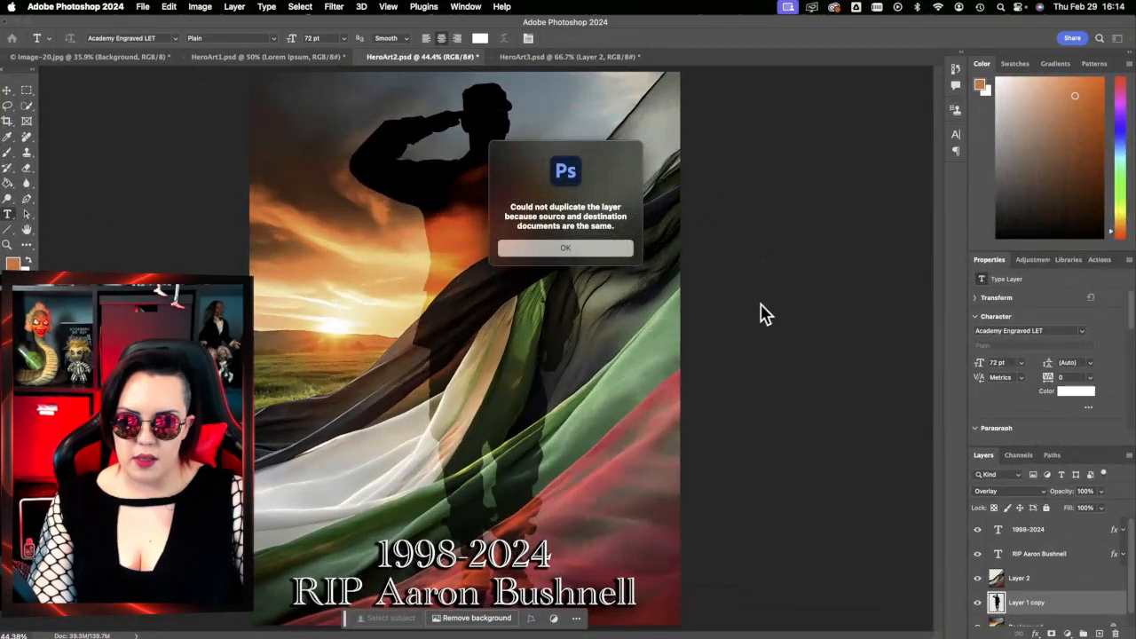
left_click(611, 248)
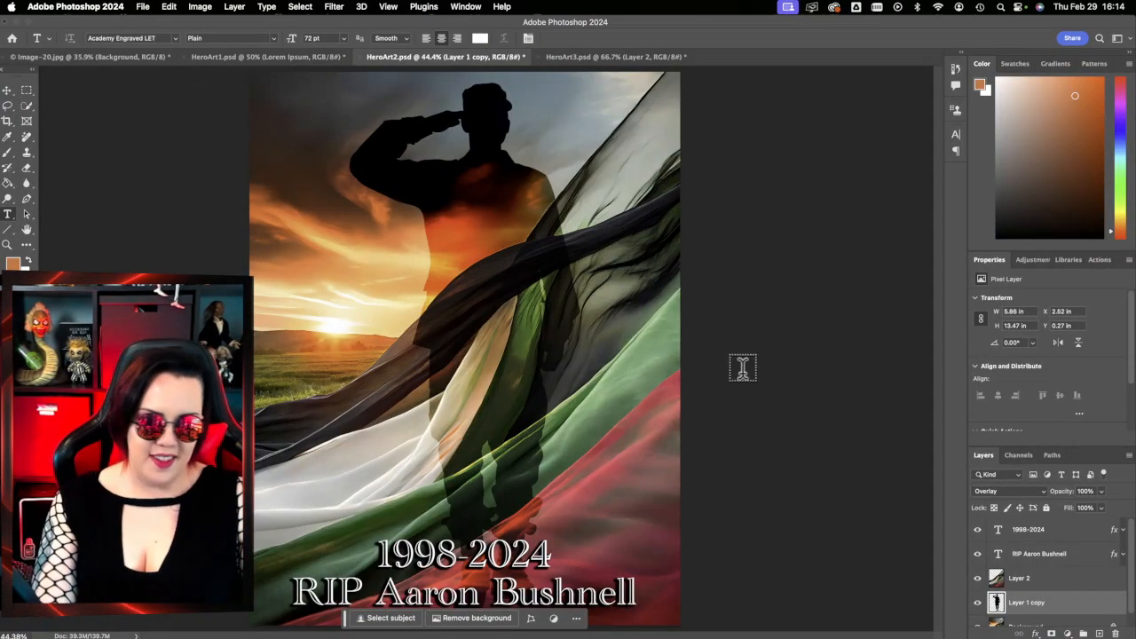
left_click_drag(1035, 610, 538, 355)
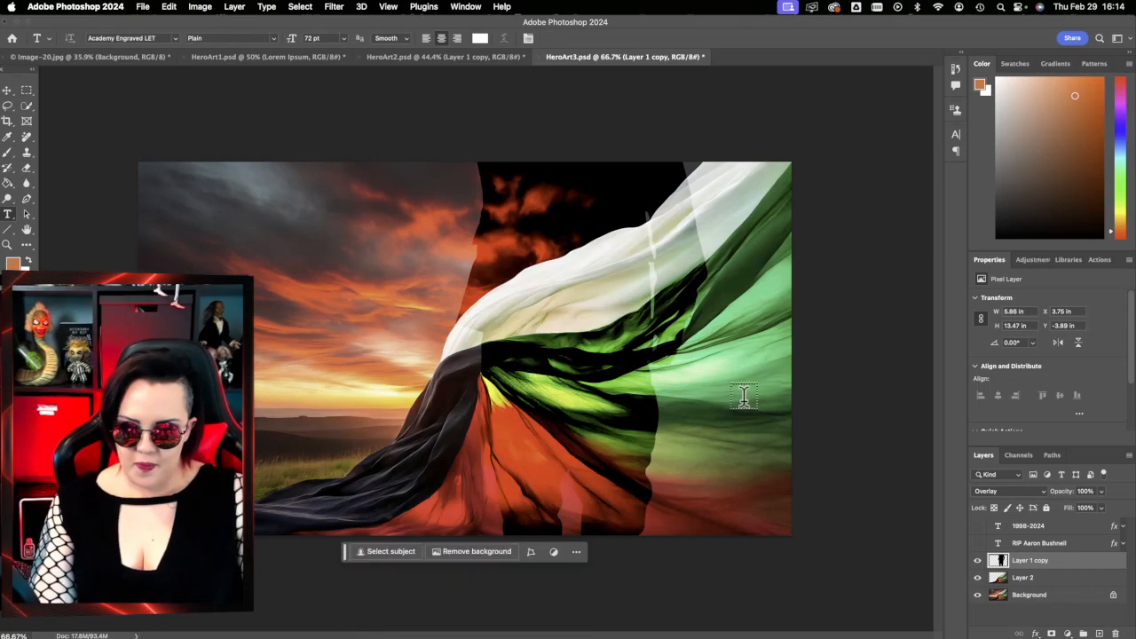
- Reposition the pasted silhouette left of the poster's center with its cap touching the top edge of the canvas
key("ctrl+t")
left_click_drag(672, 322, 522, 470)
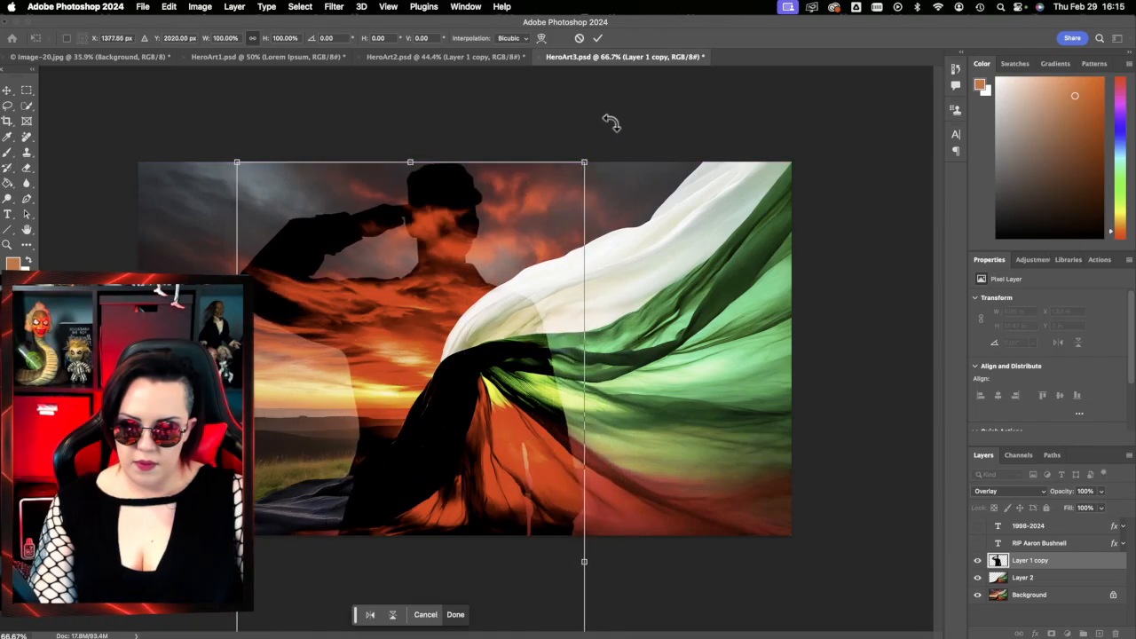
key("Return")
- Duplicate the silhouette layer and set the duplicate's blend mode to Normal
key("super+j")
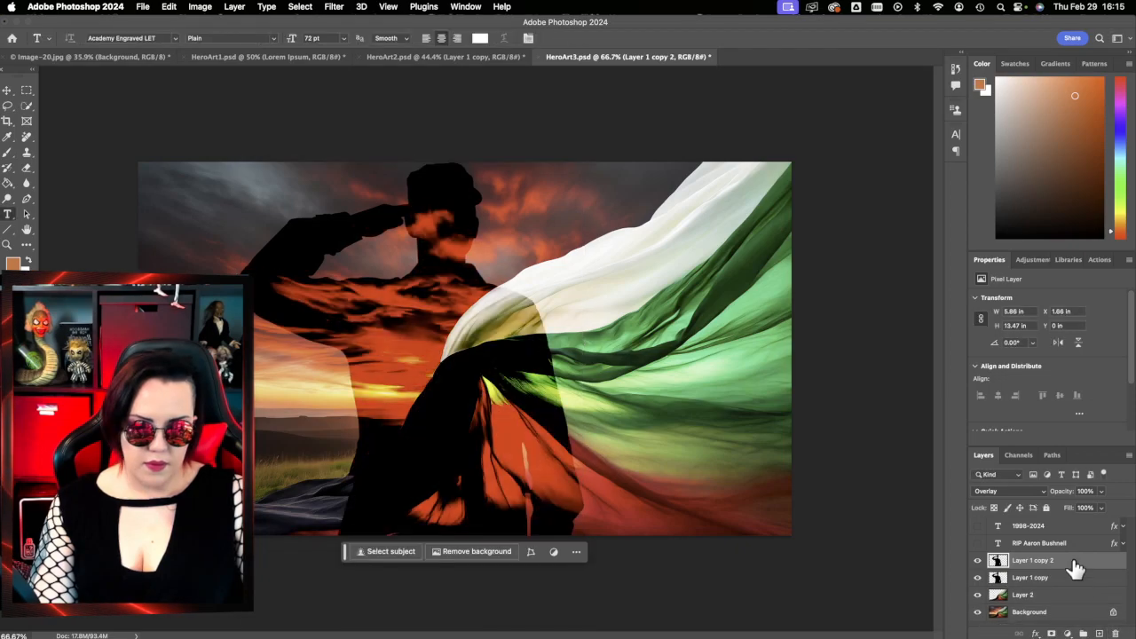
left_click(1040, 493)
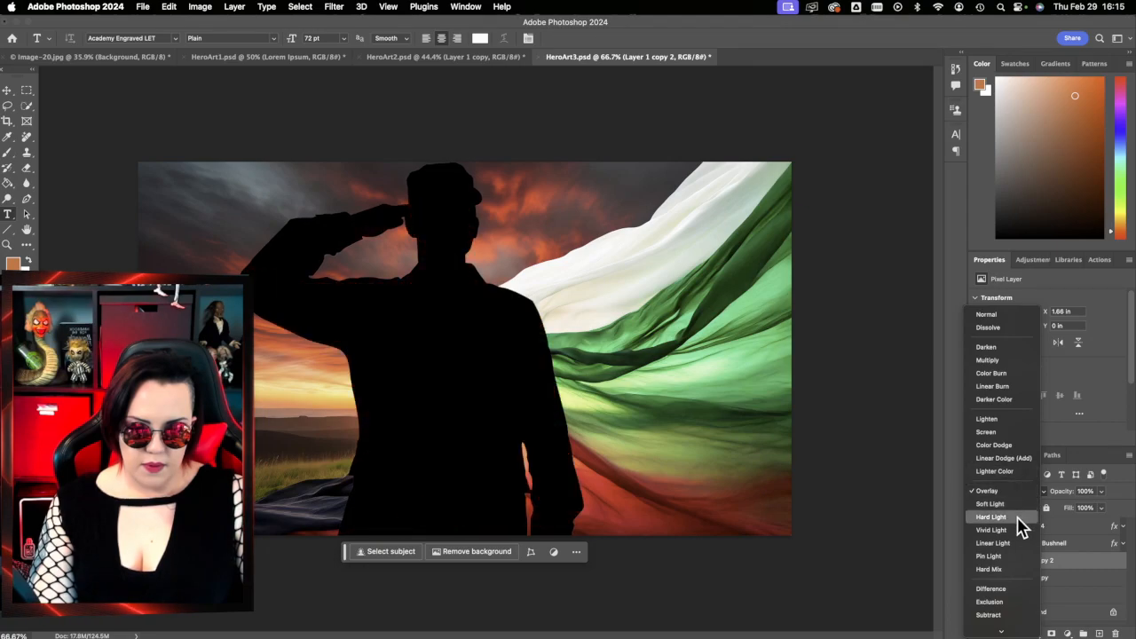
left_click(1011, 316)
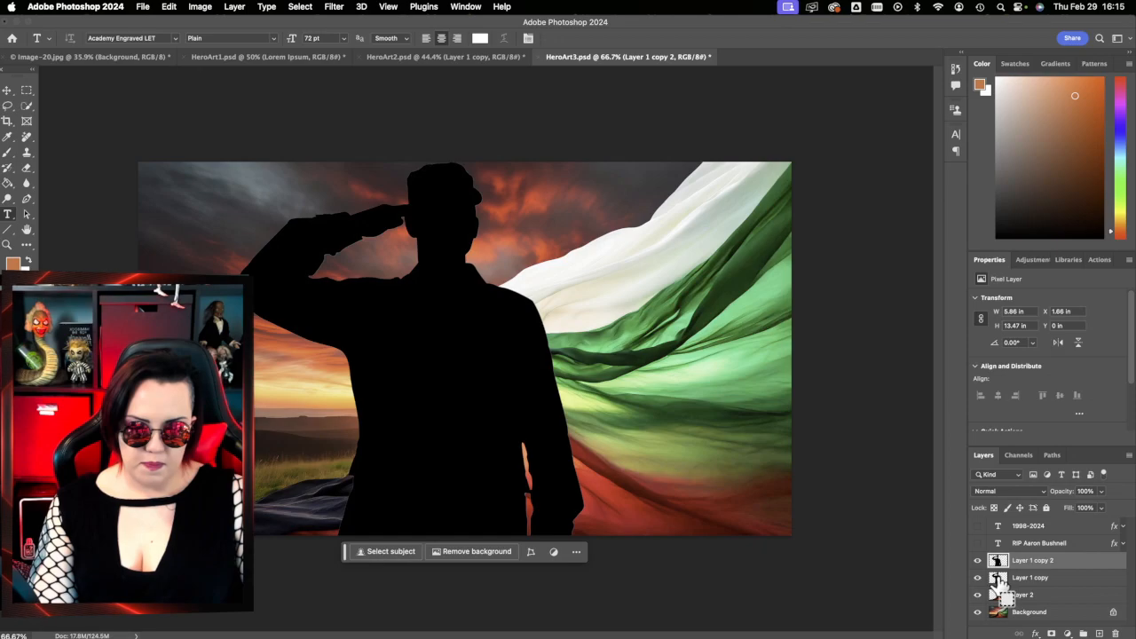
- Enlarge the Eraser to 500 px, try erasing the duplicate silhouette's head and chest, and undo the stroke
left_click(27, 168)
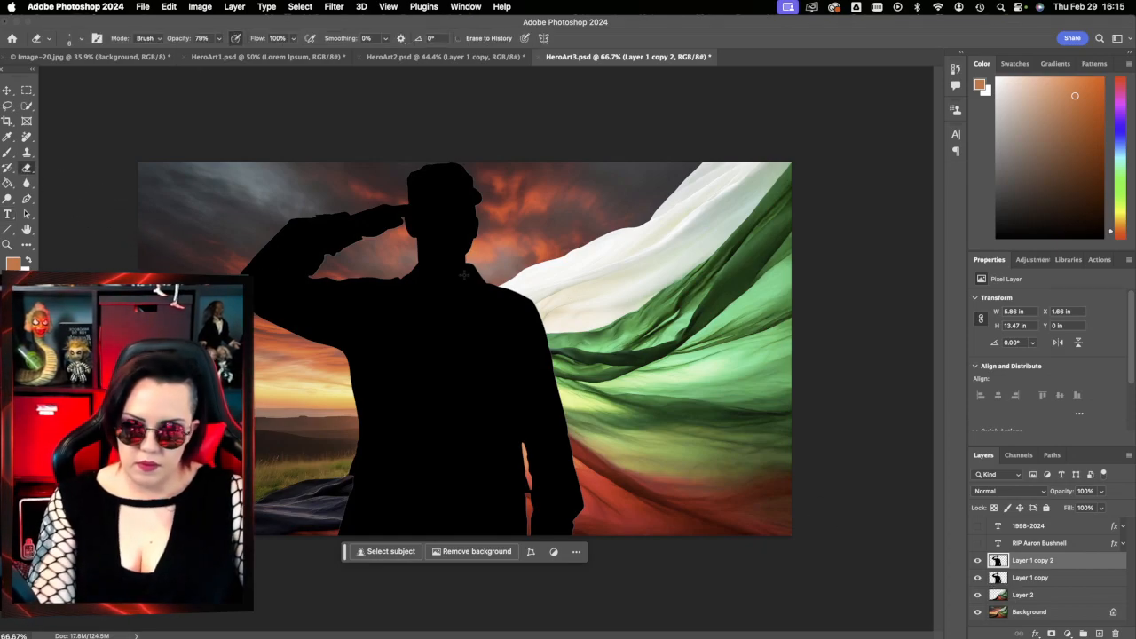
key("bracketright")
key("bracketright")
key("bracketright")
key("bracketright")
key("bracketright")
key("bracketright")
key("bracketright")
key("bracketright")
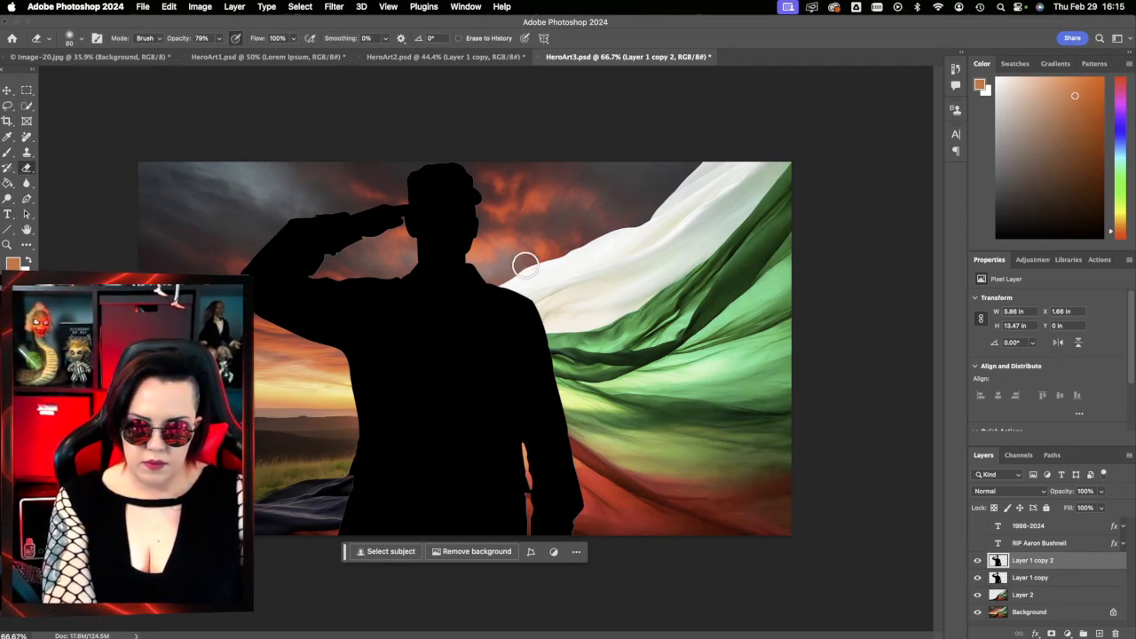
left_click_drag(456, 277, 345, 346)
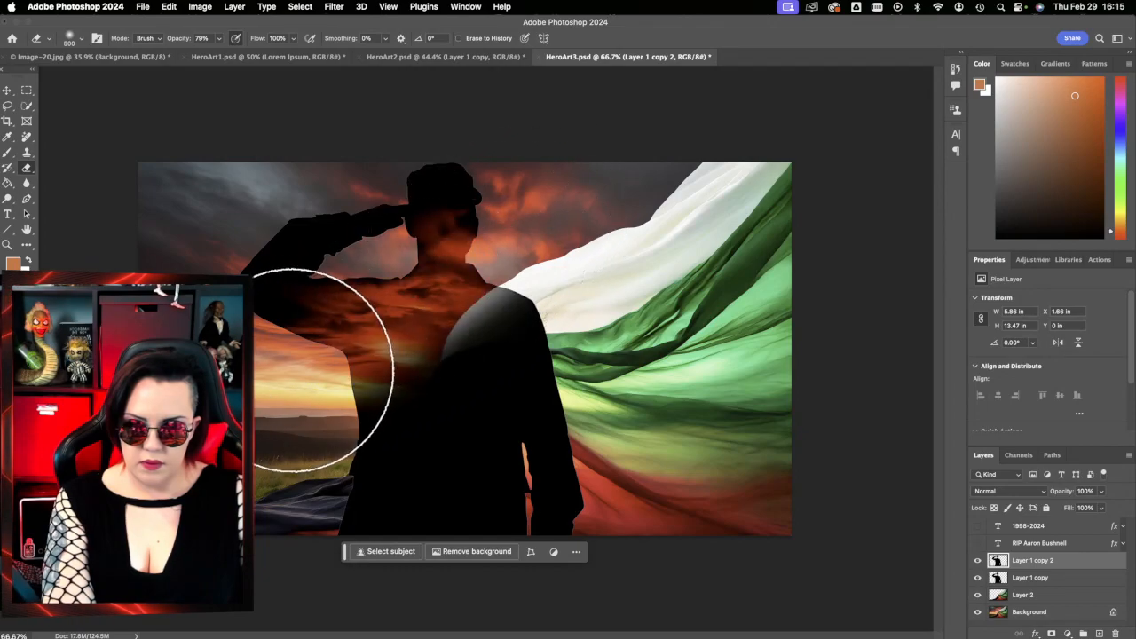
key("super+z")
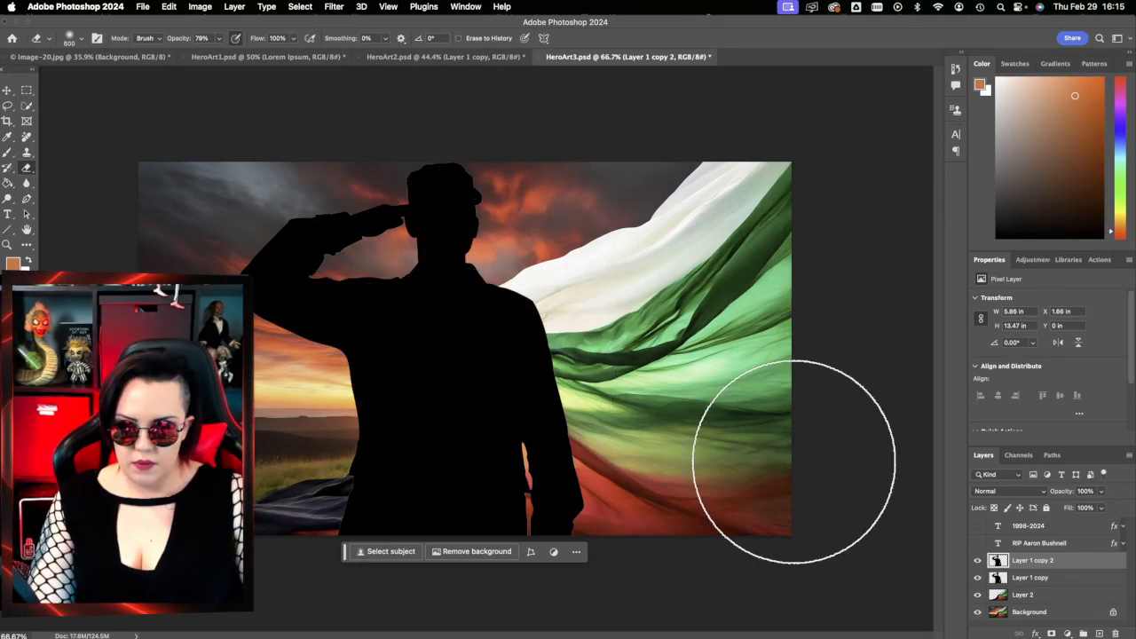
- Load the duplicate silhouette's outline as a selection, try erasing its head and saluting arm at 600 px, and undo the erasing
left_click(997, 560, "super")
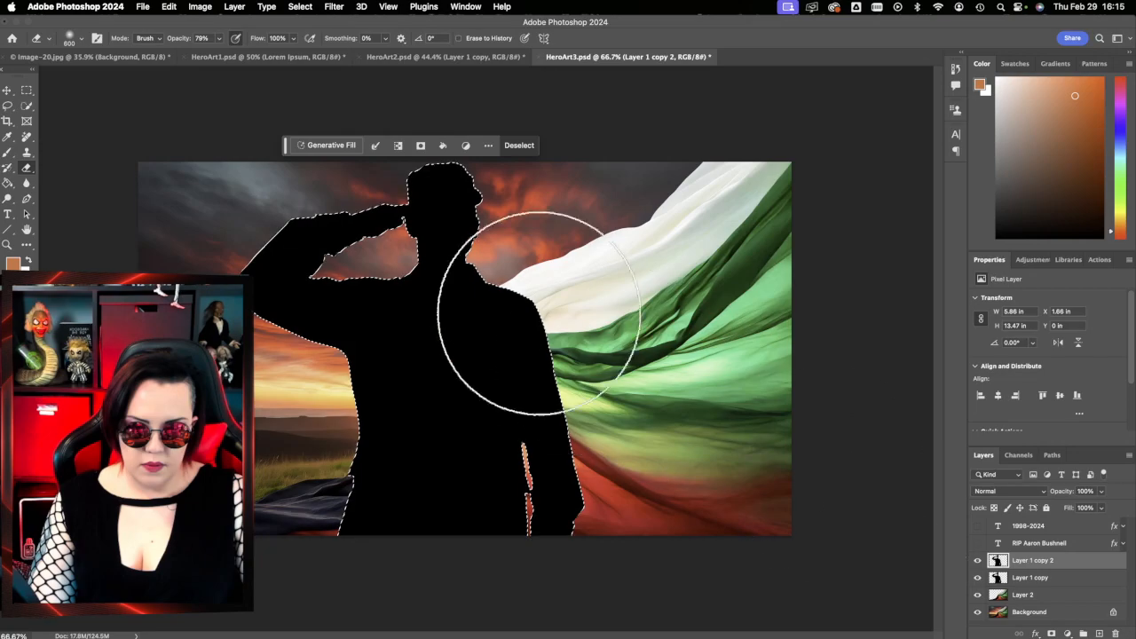
mouse_move(443, 206)
left_mouse_down()
mouse_move(418, 226)
mouse_move(450, 202)
mouse_move(492, 205)
mouse_move(513, 190)
mouse_move(370, 252)
mouse_move(388, 190)
left_mouse_up()
mouse_move(233, 269)
left_mouse_down()
mouse_move(304, 319)
mouse_move(385, 245)
left_mouse_up()
key("super+z")
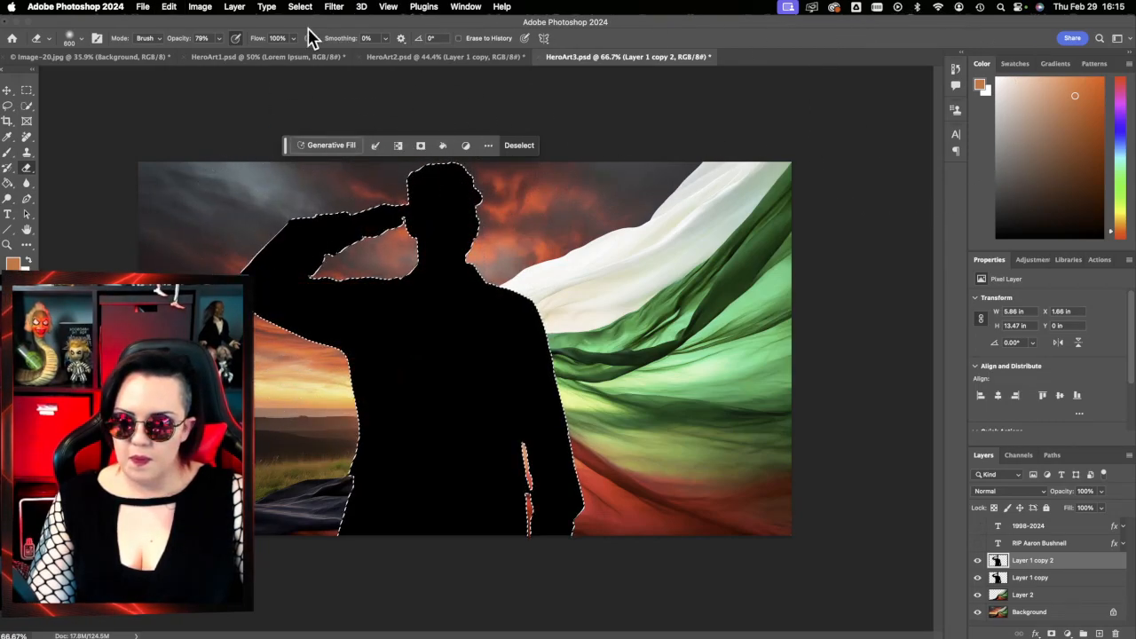
- Set the Eraser opacity to 21% and fade the duplicate silhouette over the face, chest and saluting arm within the selection
left_click_drag(218, 38, 187, 55)
mouse_move(433, 206)
left_mouse_down()
mouse_move(359, 245)
mouse_move(356, 203)
mouse_move(426, 263)
mouse_move(418, 226)
mouse_move(375, 287)
mouse_move(306, 293)
mouse_move(339, 284)
mouse_move(312, 293)
mouse_move(338, 317)
mouse_move(313, 307)
mouse_move(424, 273)
mouse_move(413, 262)
mouse_move(404, 275)
mouse_move(439, 246)
mouse_move(550, 250)
mouse_move(563, 239)
mouse_move(369, 356)
left_mouse_up()
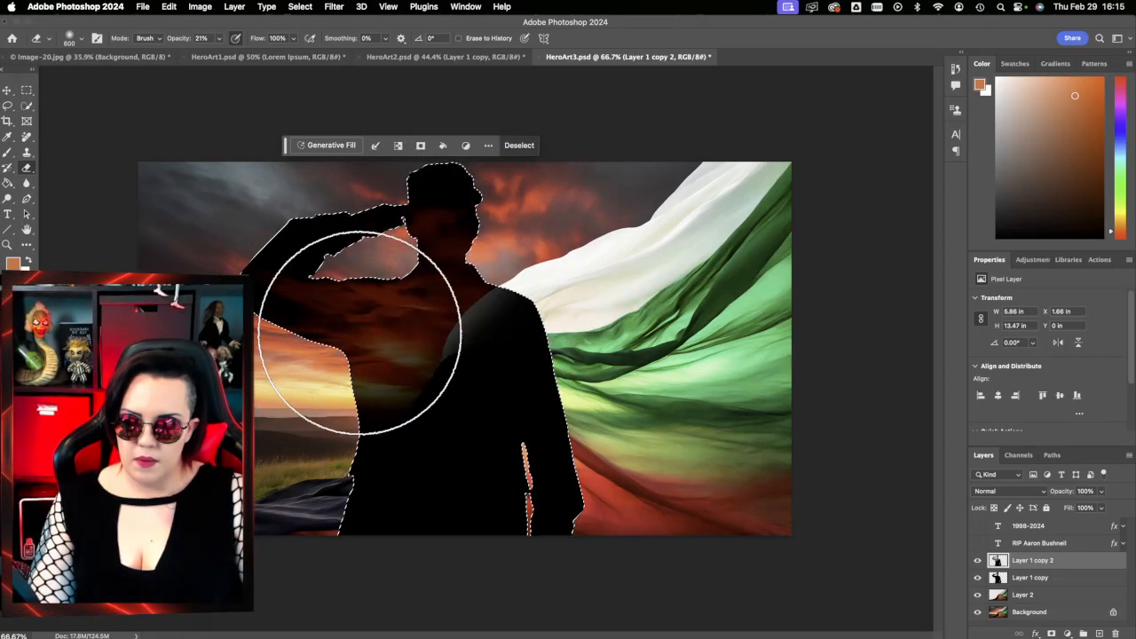
mouse_move(359, 332)
left_mouse_down()
mouse_move(334, 274)
mouse_move(344, 259)
mouse_move(293, 234)
mouse_move(307, 239)
mouse_move(358, 204)
mouse_move(382, 225)
mouse_move(417, 220)
mouse_move(450, 190)
mouse_move(469, 199)
mouse_move(452, 198)
mouse_move(459, 216)
mouse_move(427, 230)
mouse_move(458, 236)
mouse_move(429, 275)
mouse_move(452, 277)
mouse_move(396, 292)
mouse_move(427, 263)
mouse_move(414, 254)
mouse_move(408, 281)
mouse_move(382, 285)
mouse_move(339, 374)
mouse_move(366, 325)
mouse_move(398, 324)
mouse_move(404, 302)
mouse_move(409, 311)
mouse_move(437, 215)
mouse_move(430, 257)
mouse_move(328, 289)
mouse_move(302, 316)
mouse_move(352, 320)
left_mouse_up()
key("super+z")
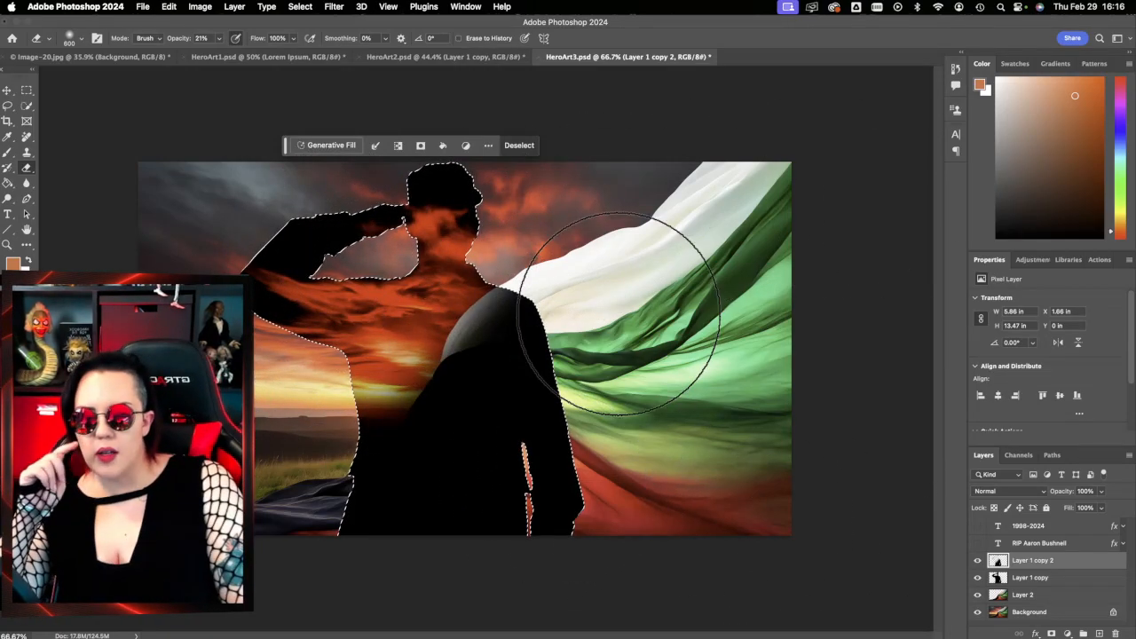
- Paint the silhouette's flag-side shoulder black inside the selection with a 400 px Brush and default colors
left_click(7, 152)
key("d")
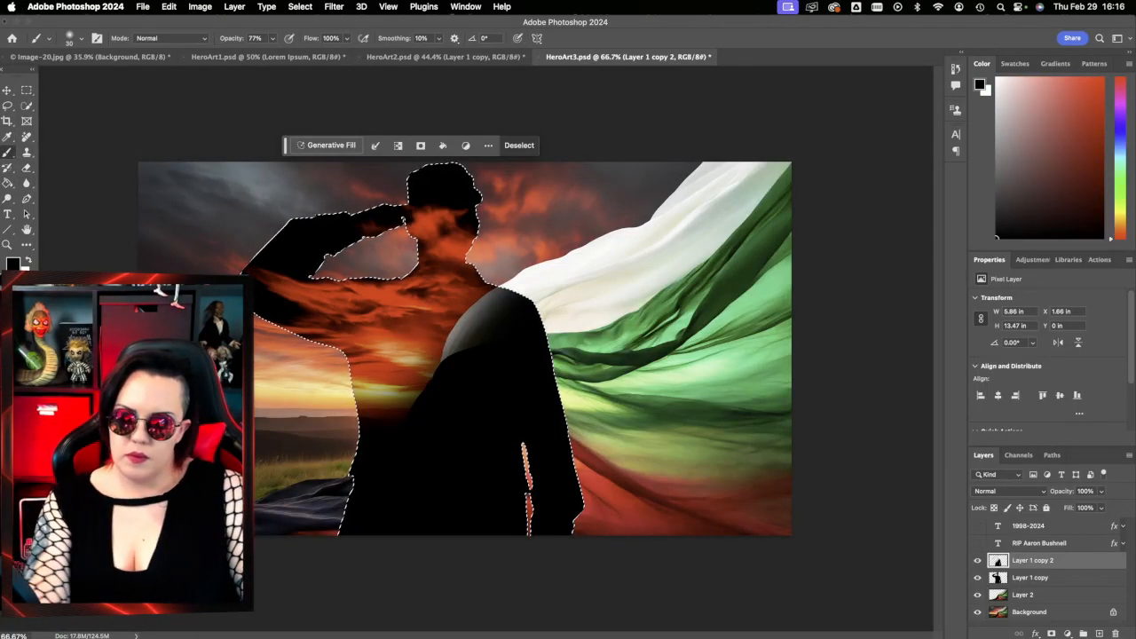
key("bracketright")
key("bracketright")
key("bracketright")
key("bracketright")
key("bracketright")
key("bracketright")
key("bracketright")
key("bracketright")
mouse_move(517, 329)
left_mouse_down()
mouse_move(493, 358)
mouse_move(497, 319)
left_mouse_up()
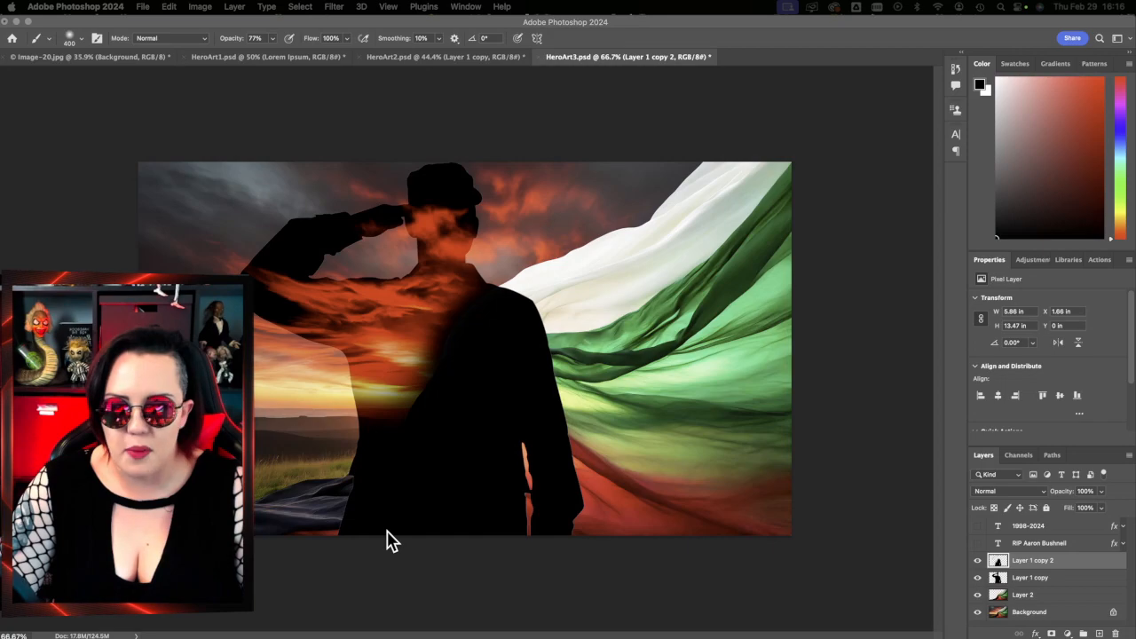
- Paint more black over the silhouette's chest and lower torso to soften the edge of the revealed sunset
left_click(477, 330)
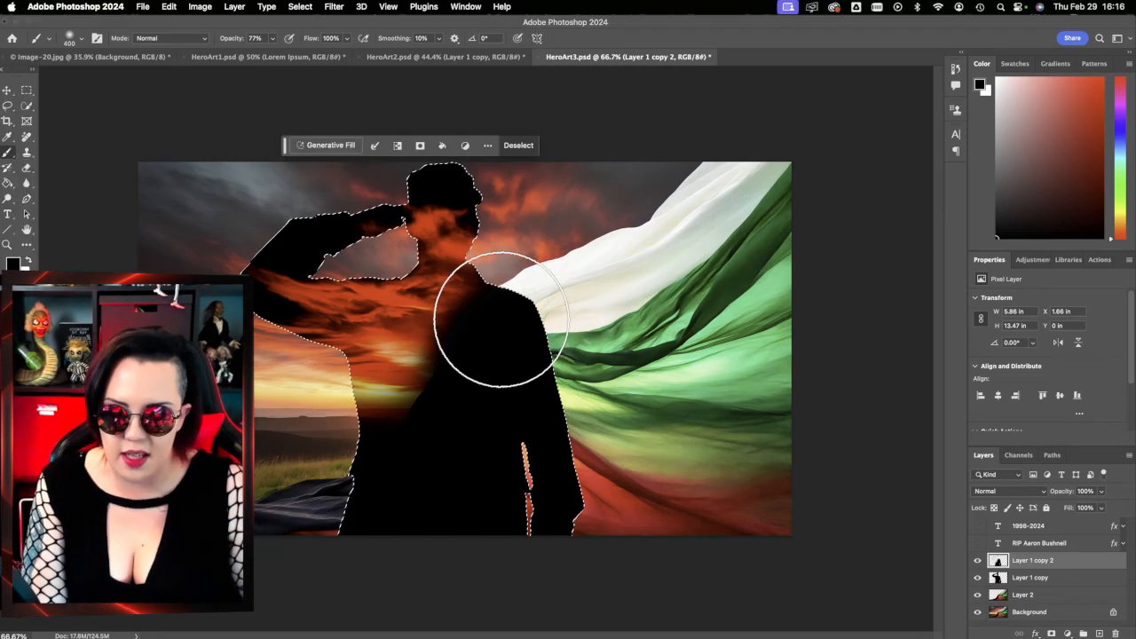
mouse_move(493, 329)
left_mouse_down()
mouse_move(463, 396)
mouse_move(515, 320)
mouse_move(453, 369)
left_mouse_up()
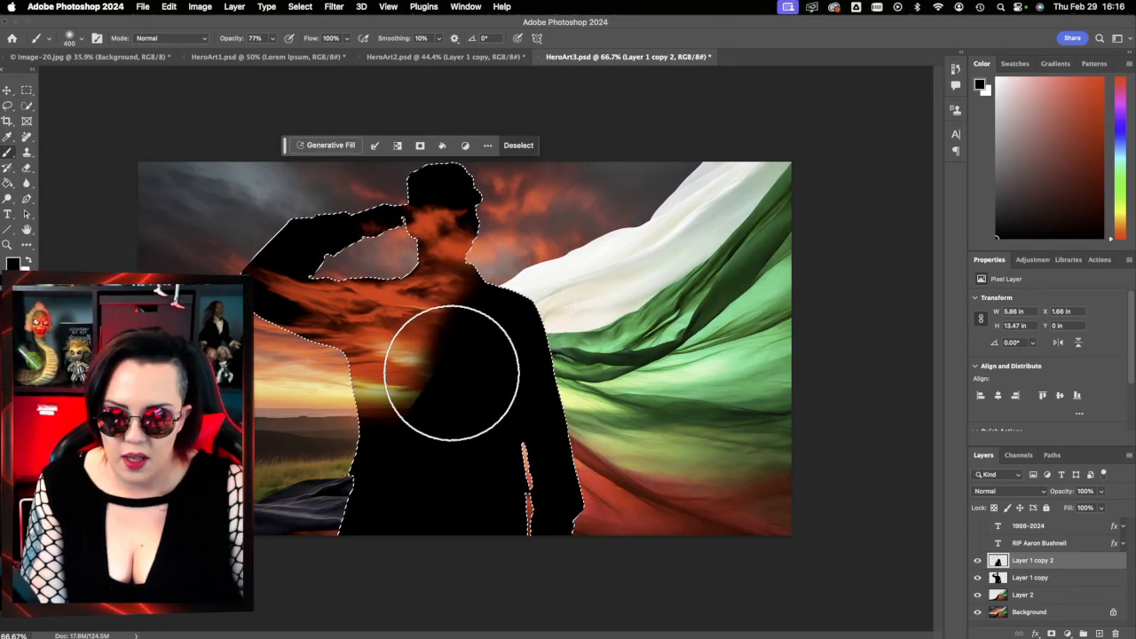
left_click_drag(414, 444, 442, 399)
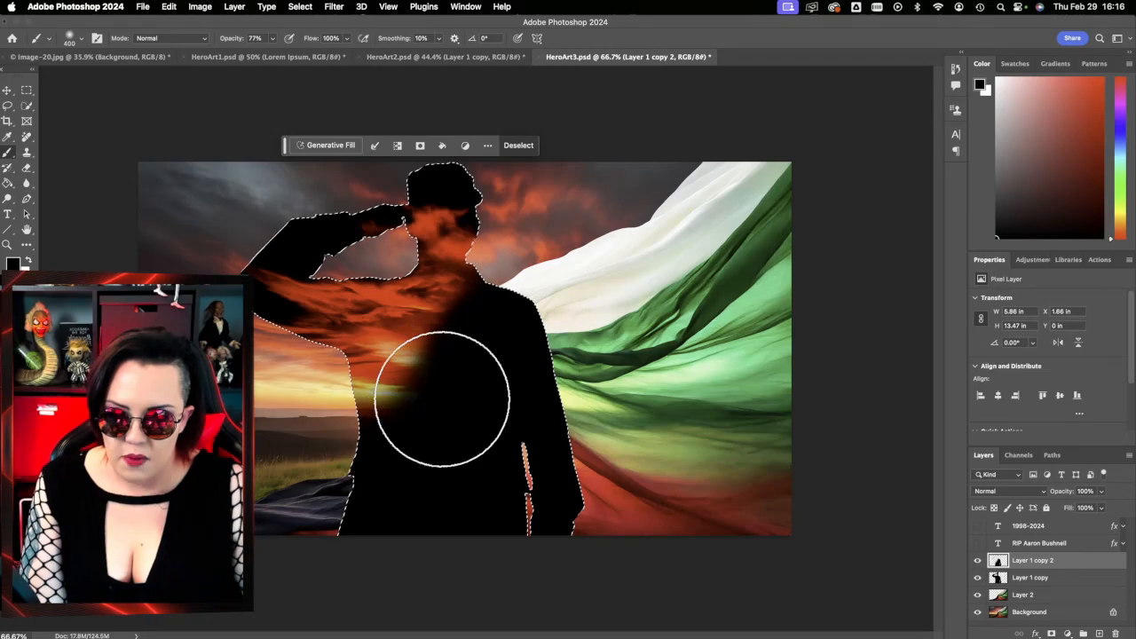
mouse_move(351, 468)
left_mouse_down()
mouse_move(459, 414)
mouse_move(520, 310)
left_mouse_up()
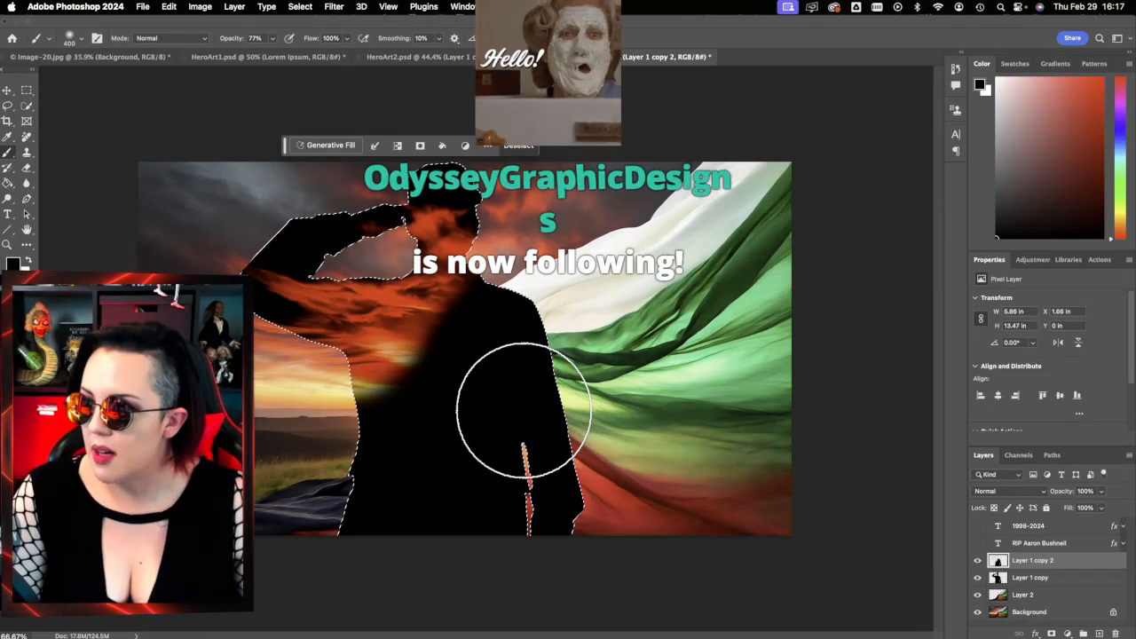
- Examine the finished Image-21-1.jpg cosplay edit from the desktop and in Lightroom Classic, and return to Photoshop
left_click(17, 23)
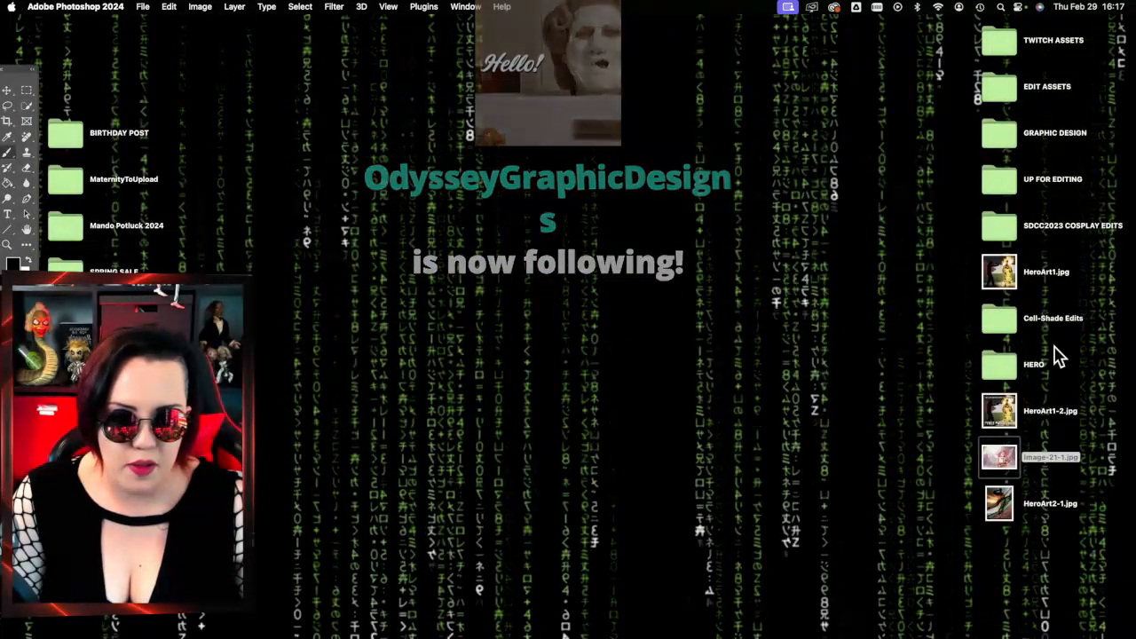
double_click(1005, 459)
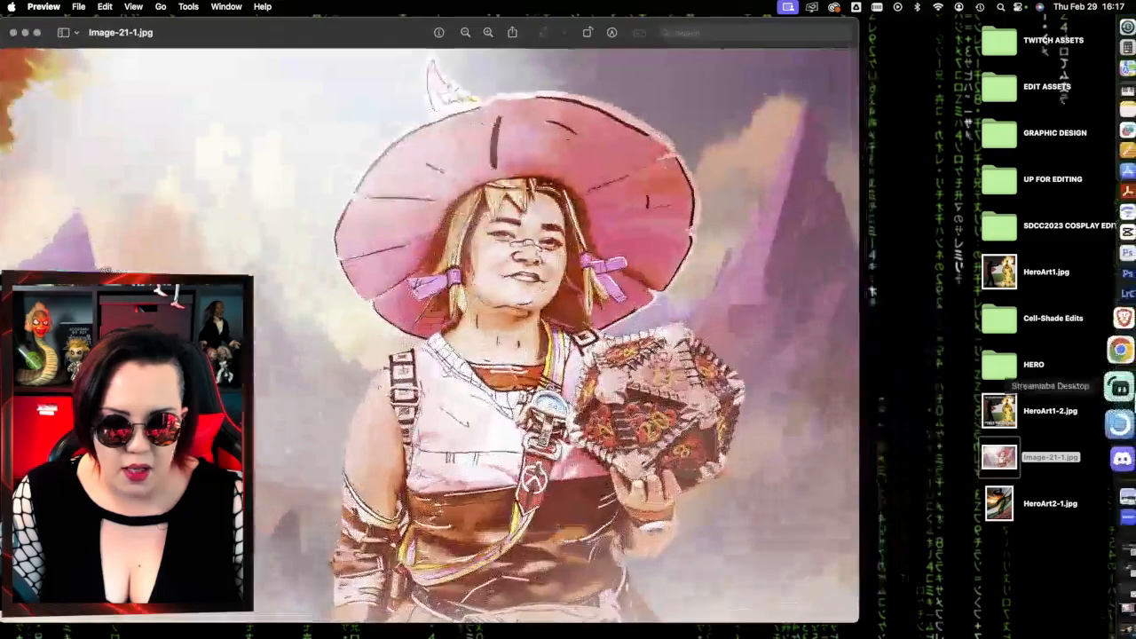
left_click(1127, 294)
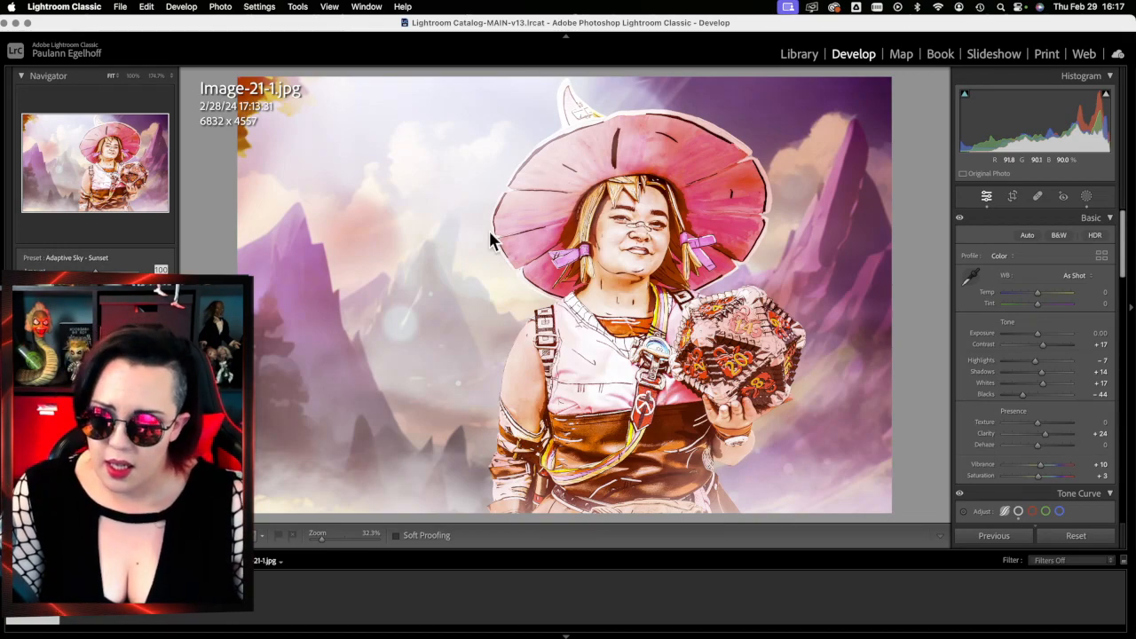
left_click(26, 24)
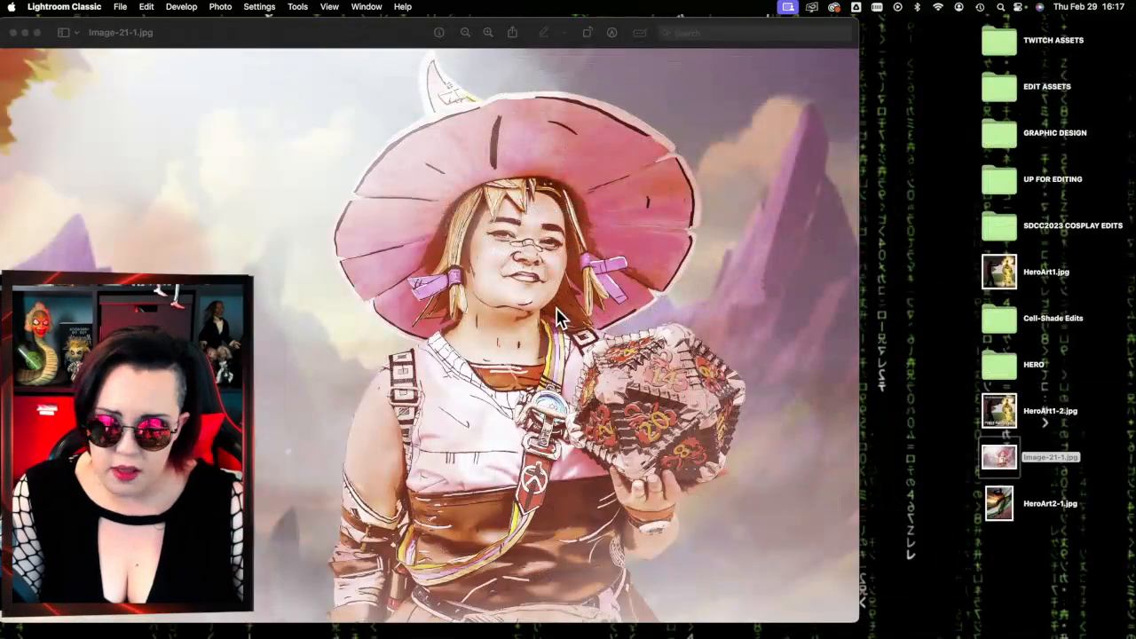
left_click(24, 33)
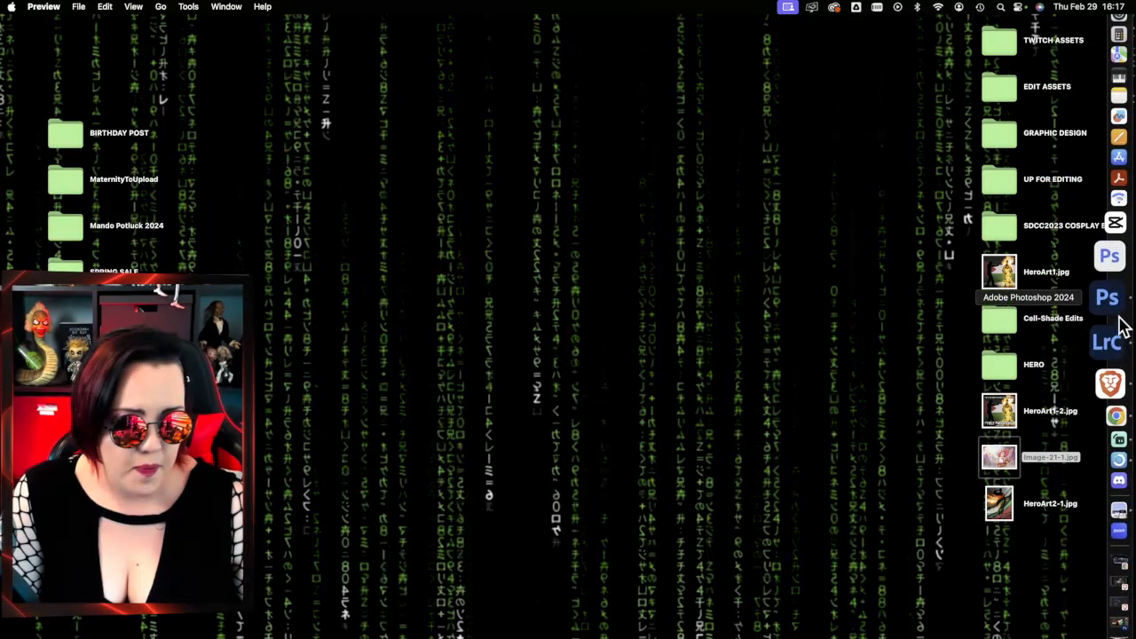
left_click(1109, 306)
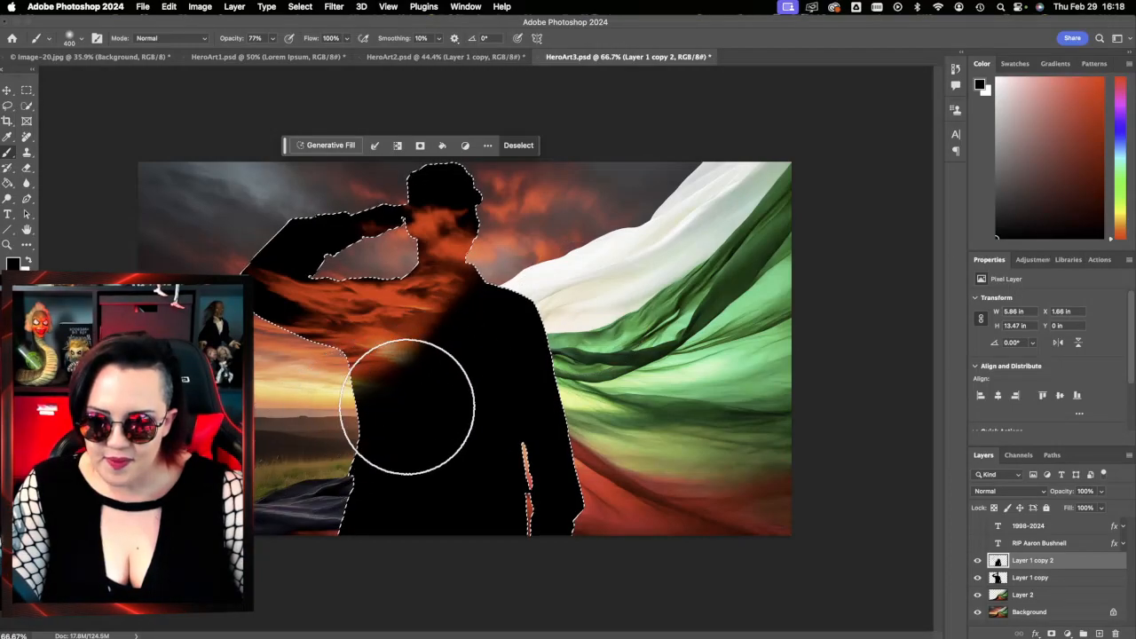
- Try fading the silhouette's chest and saluting arm further inside the selection with a 600 px Eraser at 21% opacity
left_click(27, 168)
mouse_move(354, 367)
left_mouse_down()
mouse_move(393, 307)
mouse_move(447, 268)
mouse_move(335, 379)
mouse_move(389, 330)
mouse_move(376, 320)
mouse_move(378, 339)
mouse_move(396, 300)
mouse_move(393, 315)
mouse_move(395, 283)
mouse_move(342, 281)
left_mouse_up()
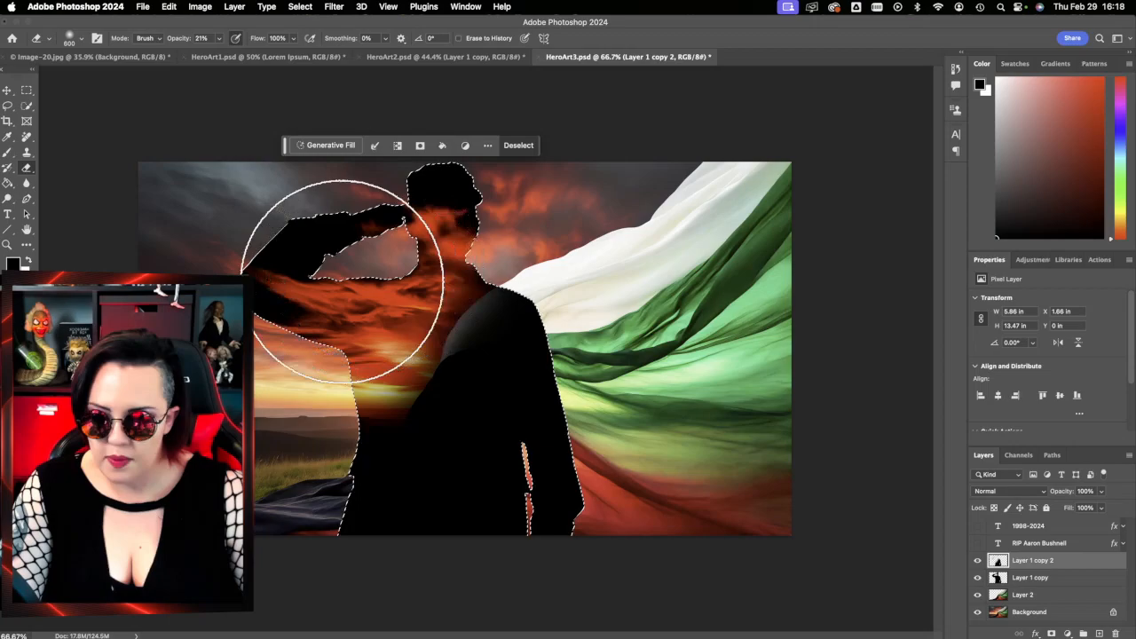
key("b")
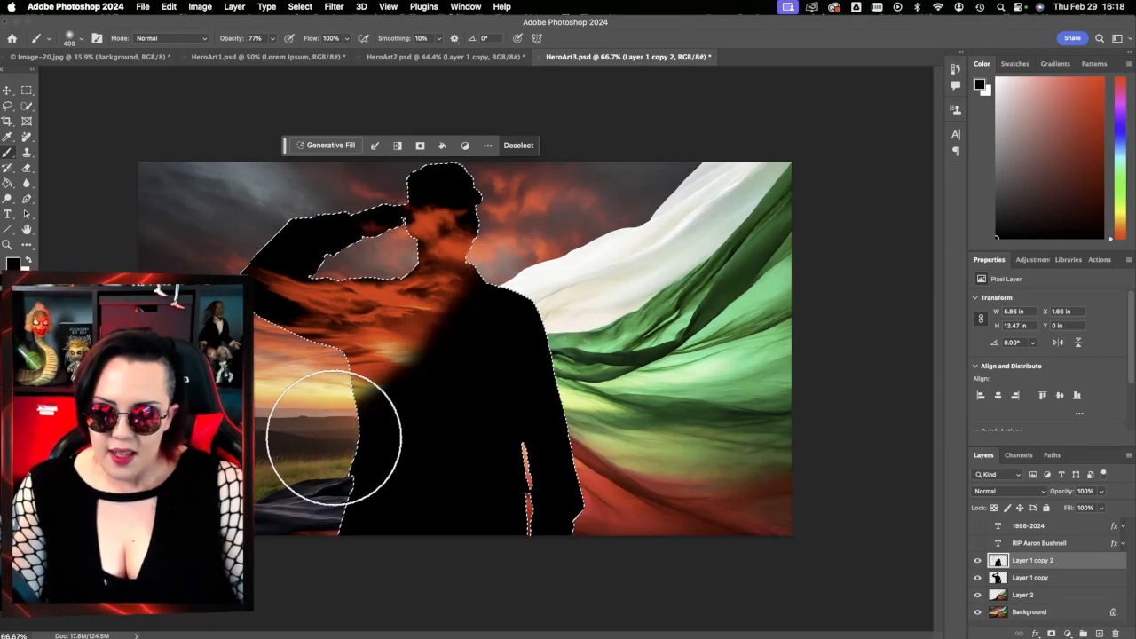
- Fade the duplicate silhouette over the chest and face with a 200 px Eraser at 21% opacity, and drop the selection
left_click(27, 168)
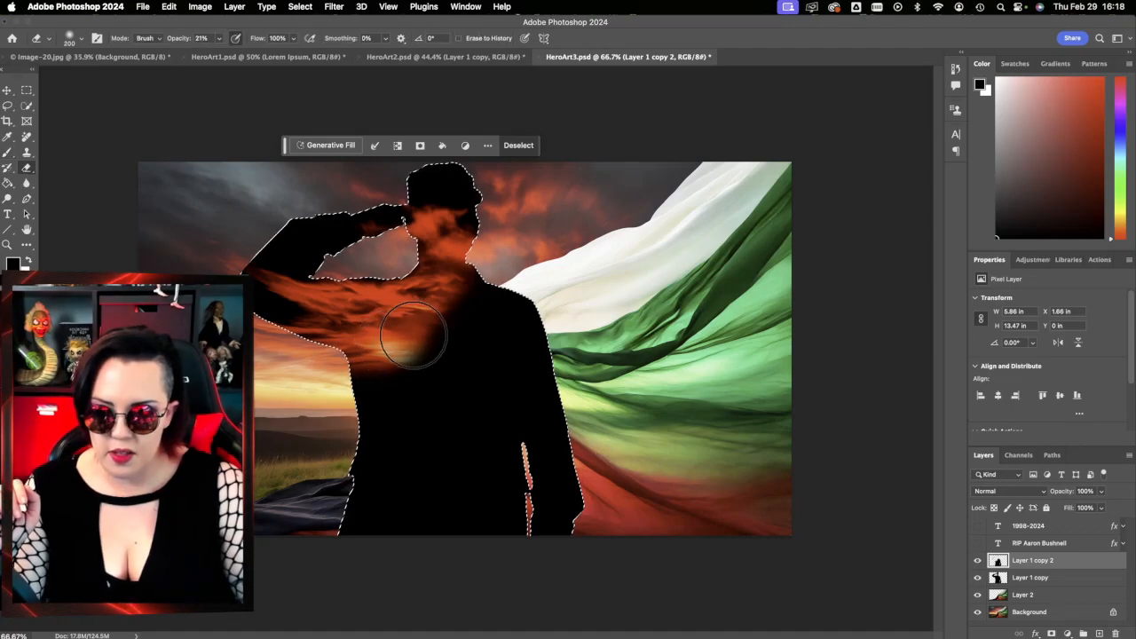
left_click_drag(440, 296, 403, 317)
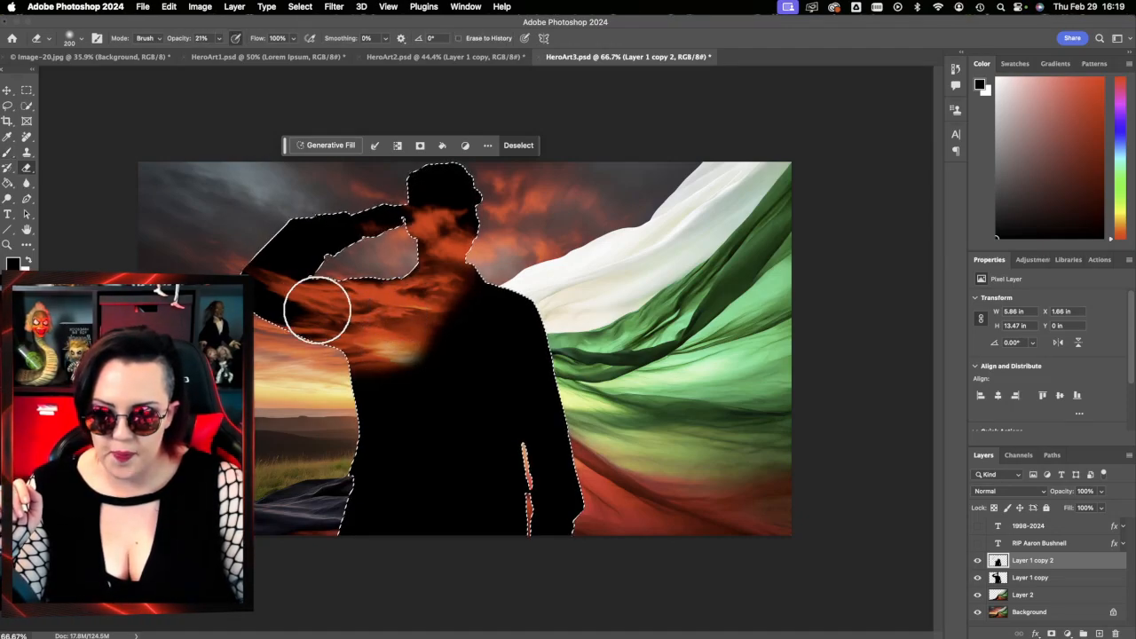
left_click_drag(459, 239, 380, 177)
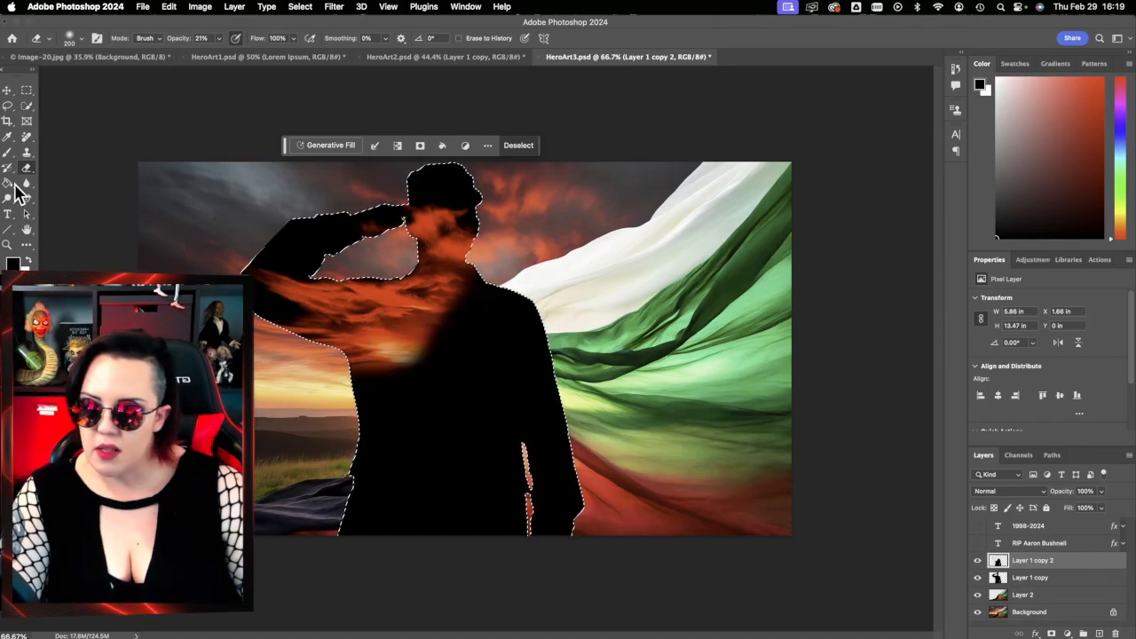
left_click(6, 137)
left_click(7, 151)
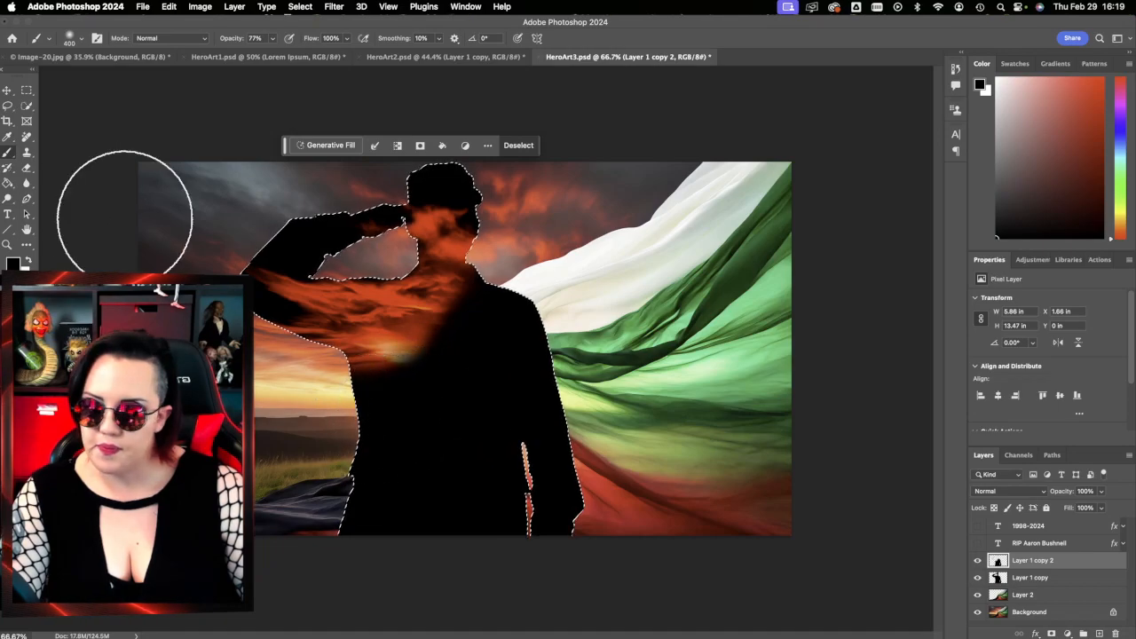
key("e")
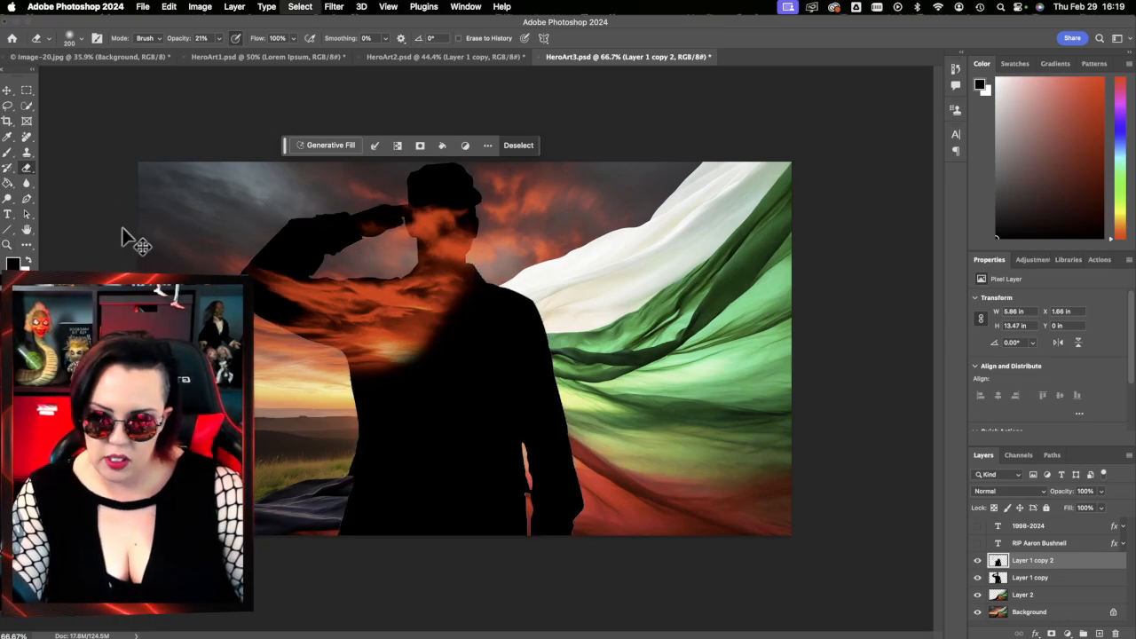
key("super+d")
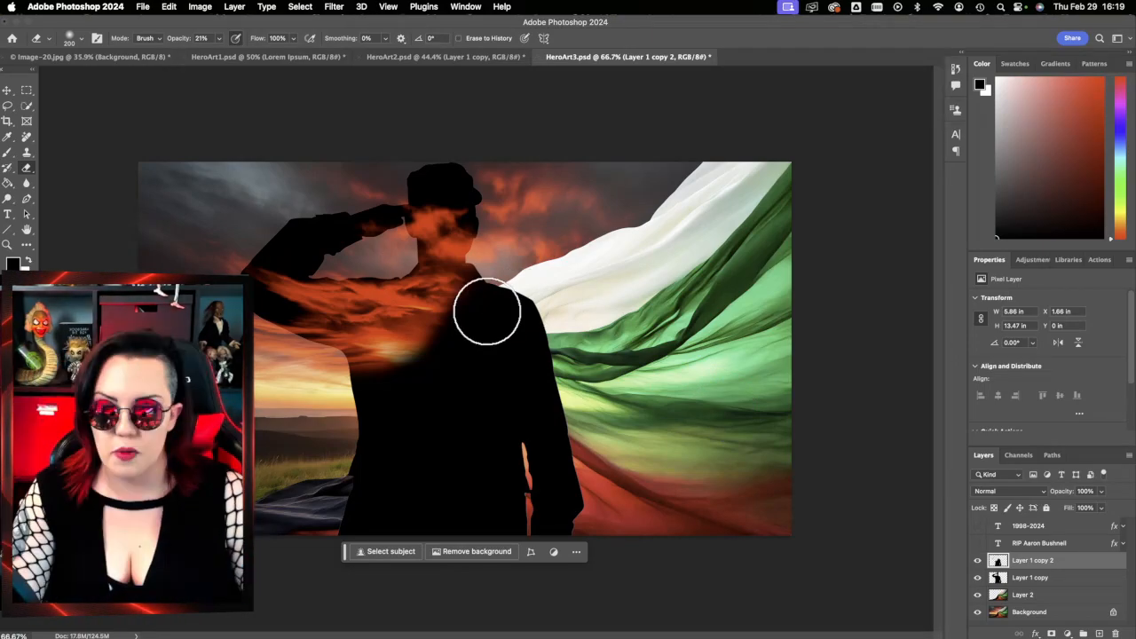
- Compare the HeroArt1 and HeroArt2 posters with the HeroArt3 composition
left_click(6, 155)
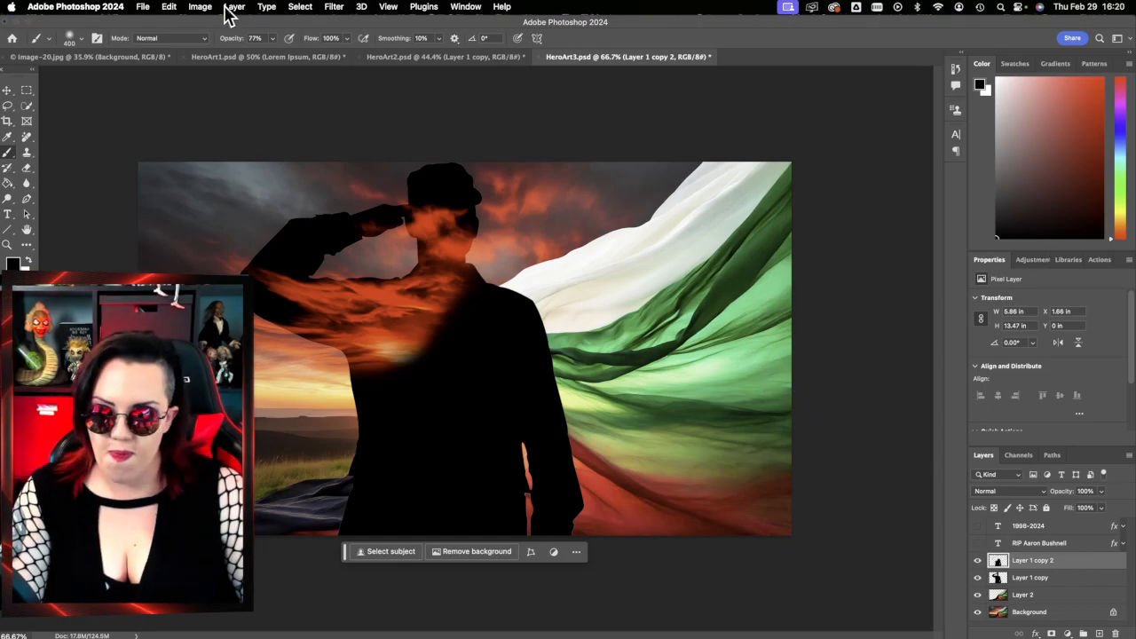
left_click(252, 59)
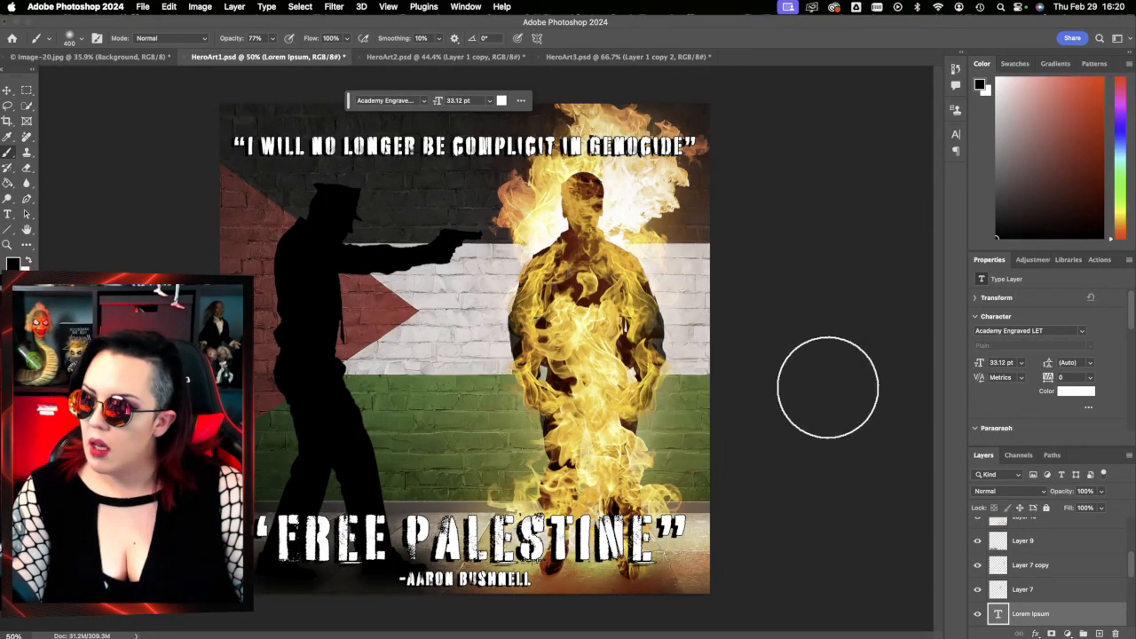
left_click(452, 57)
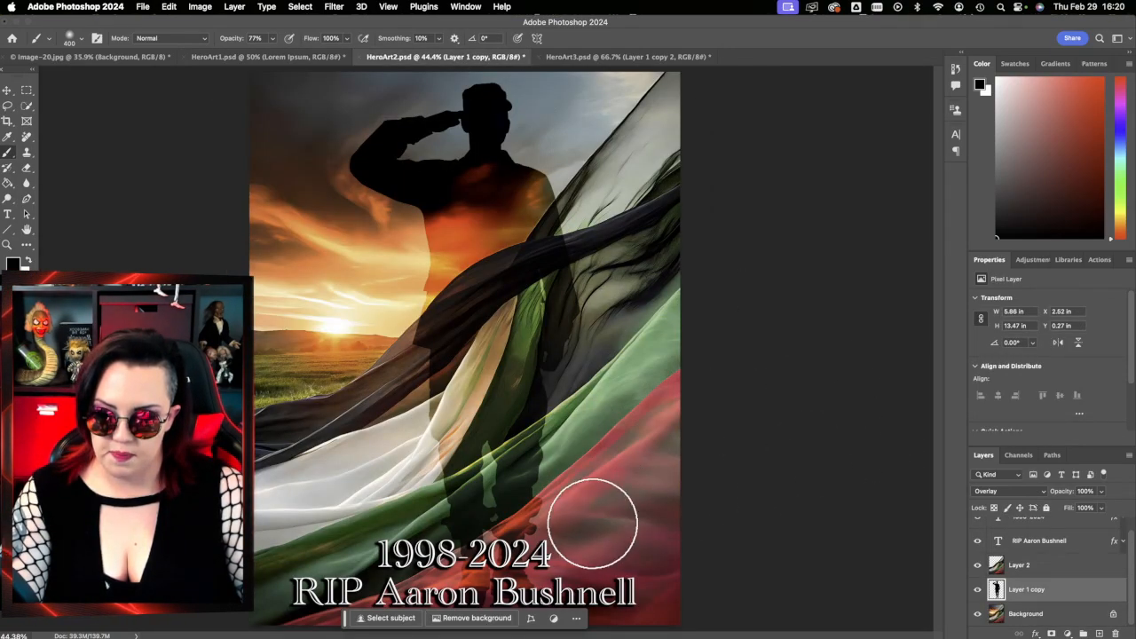
left_click(624, 57)
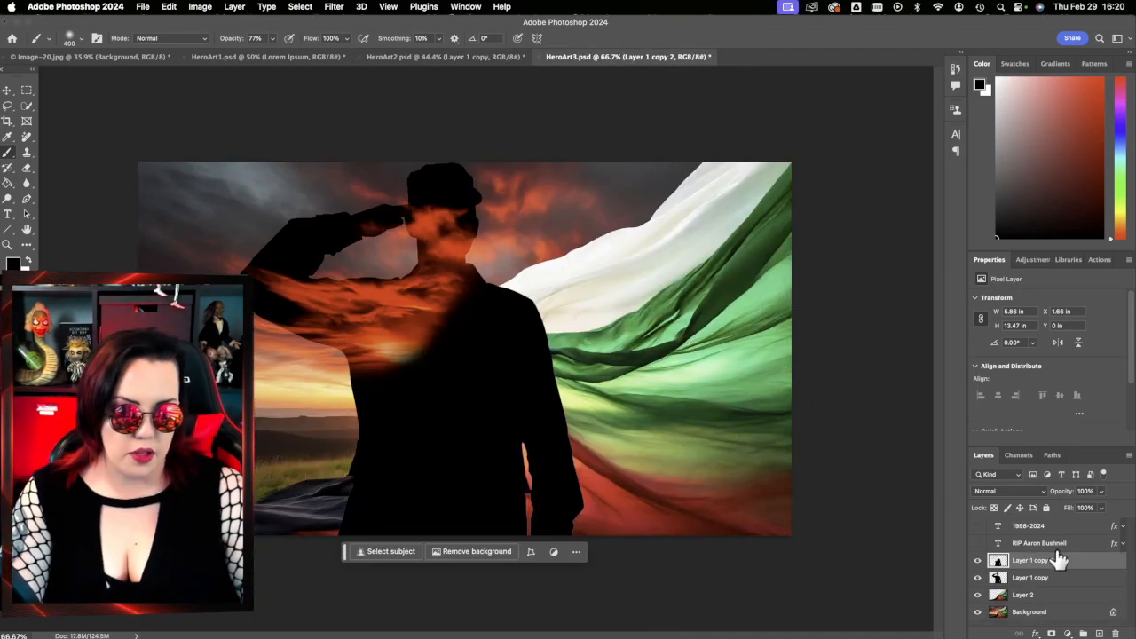
- Show the 1998-2024 and RIP text layers, scale both to about 61% and place them centred along the poster's lower edge
left_click(977, 543)
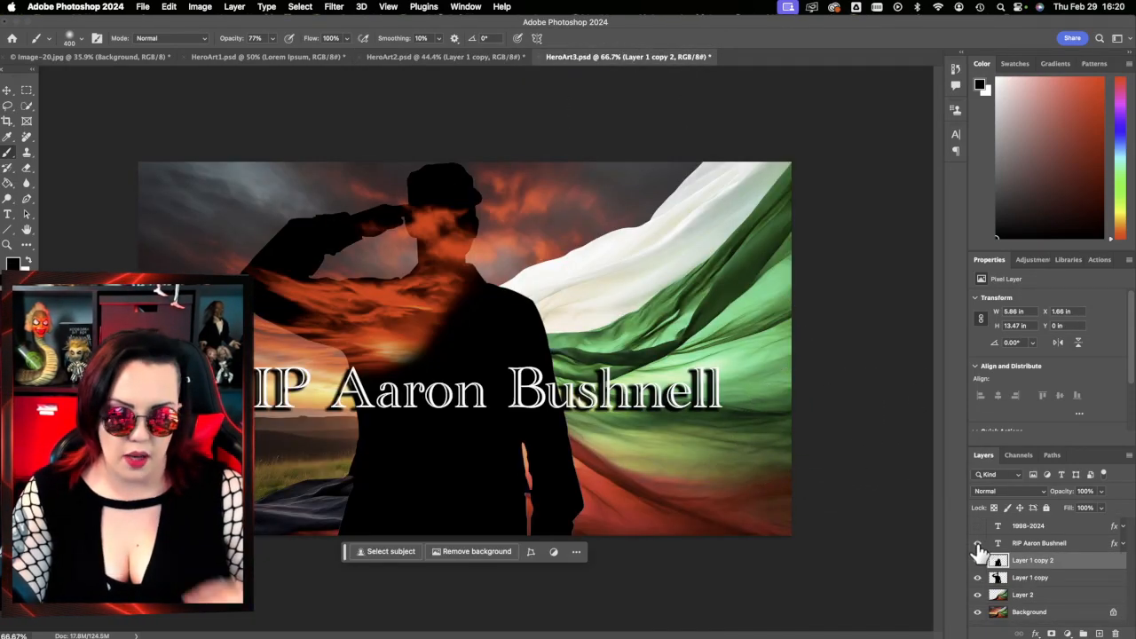
left_click(977, 526)
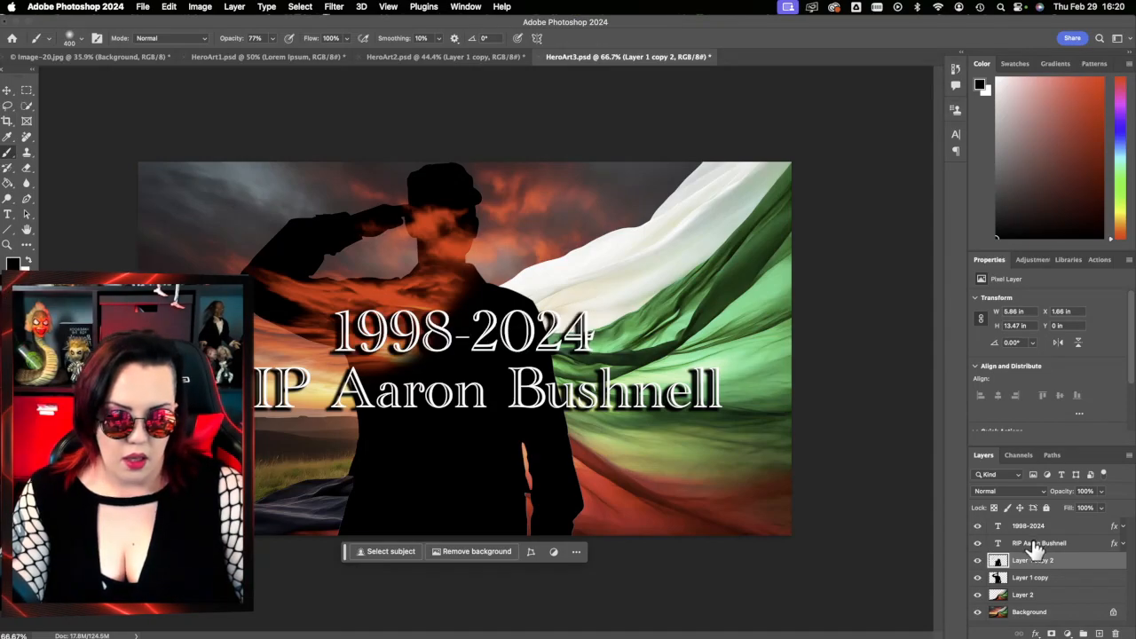
left_click(1032, 540)
left_click(1031, 531, "shift")
key("super+t")
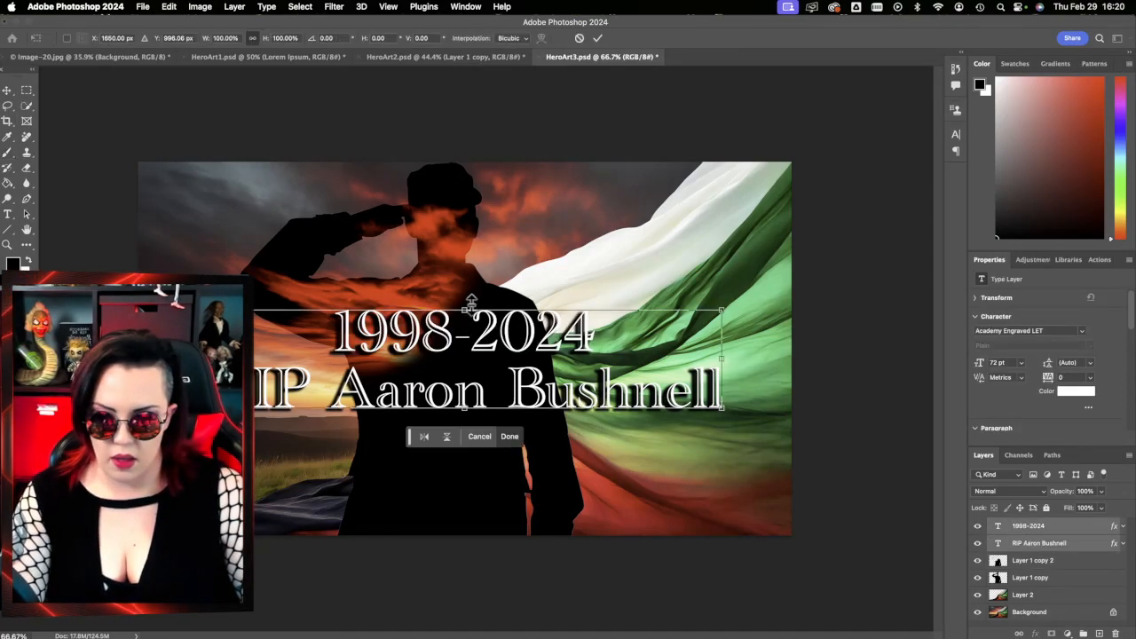
left_click_drag(470, 310, 485, 493)
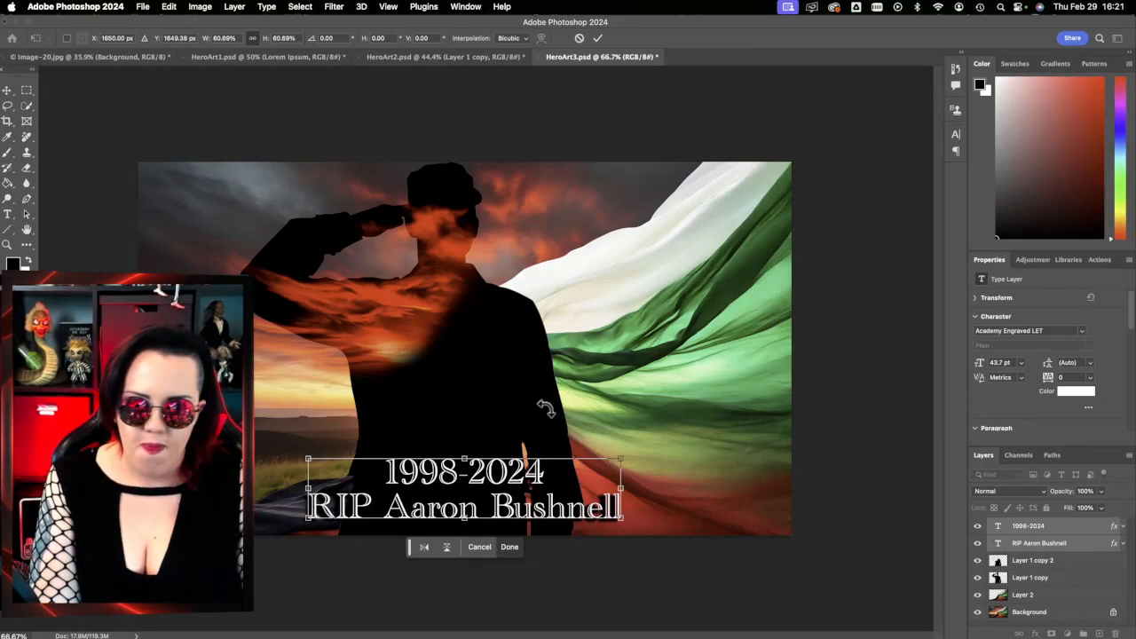
left_click_drag(511, 491, 511, 483)
left_click(597, 38)
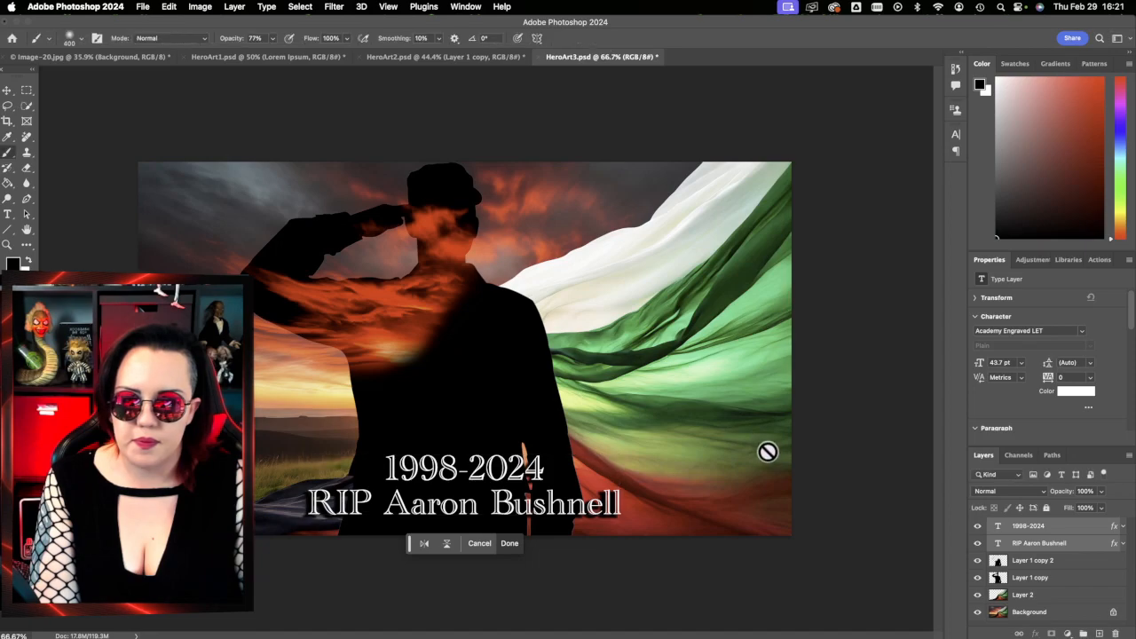
- Export the poster to the Desktop as HeroArt3-1.jpg
left_click(142, 7)
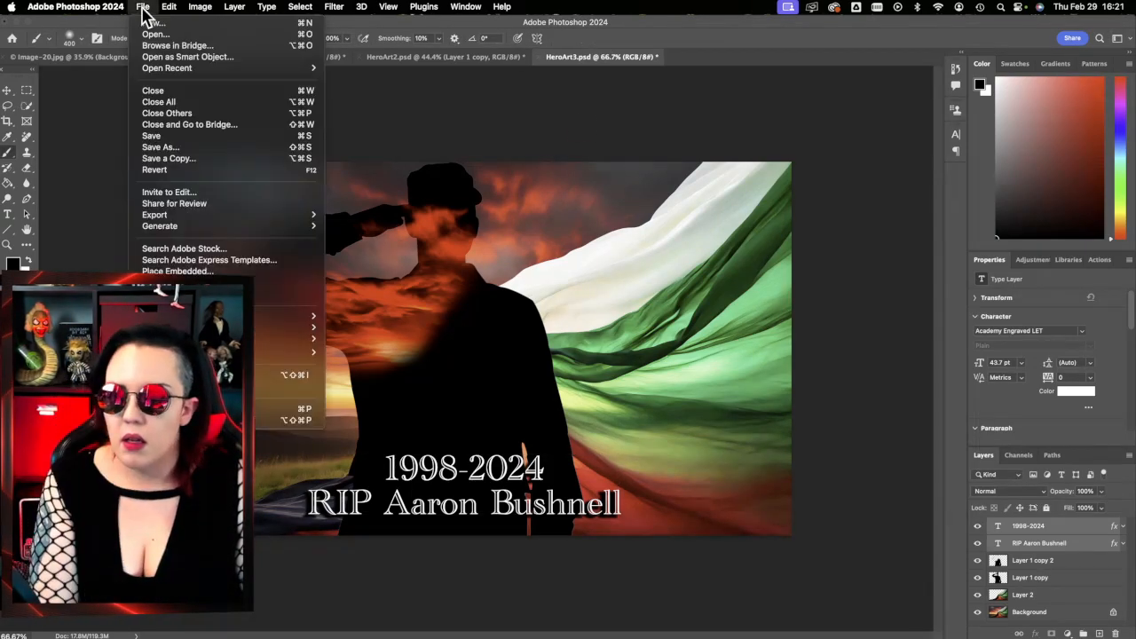
mouse_move(169, 214)
left_click(341, 214)
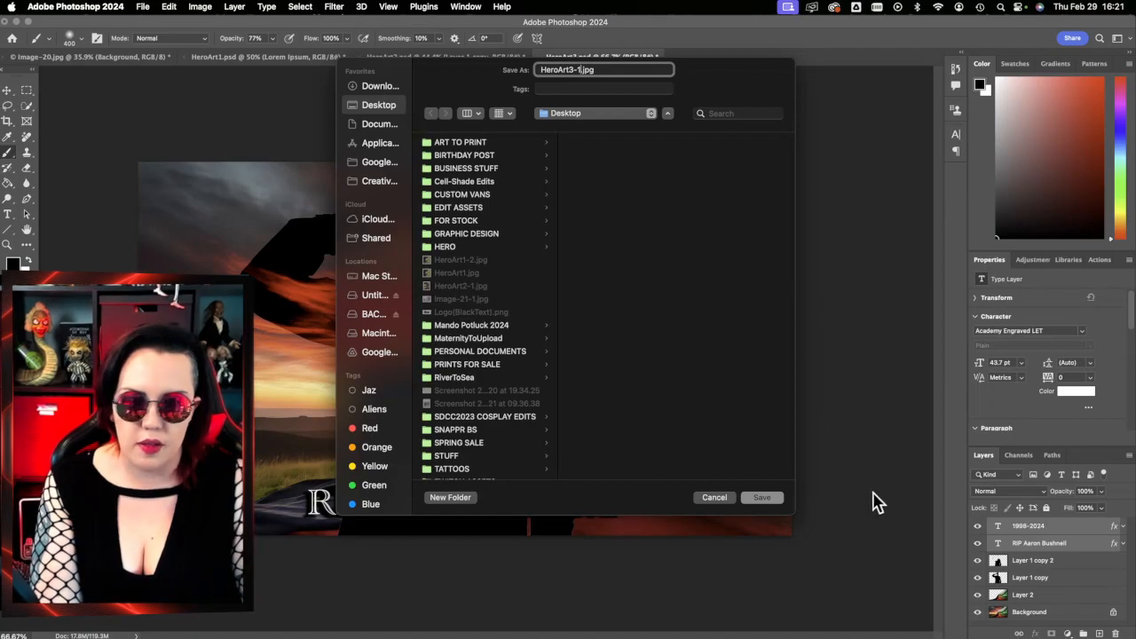
left_click(762, 497)
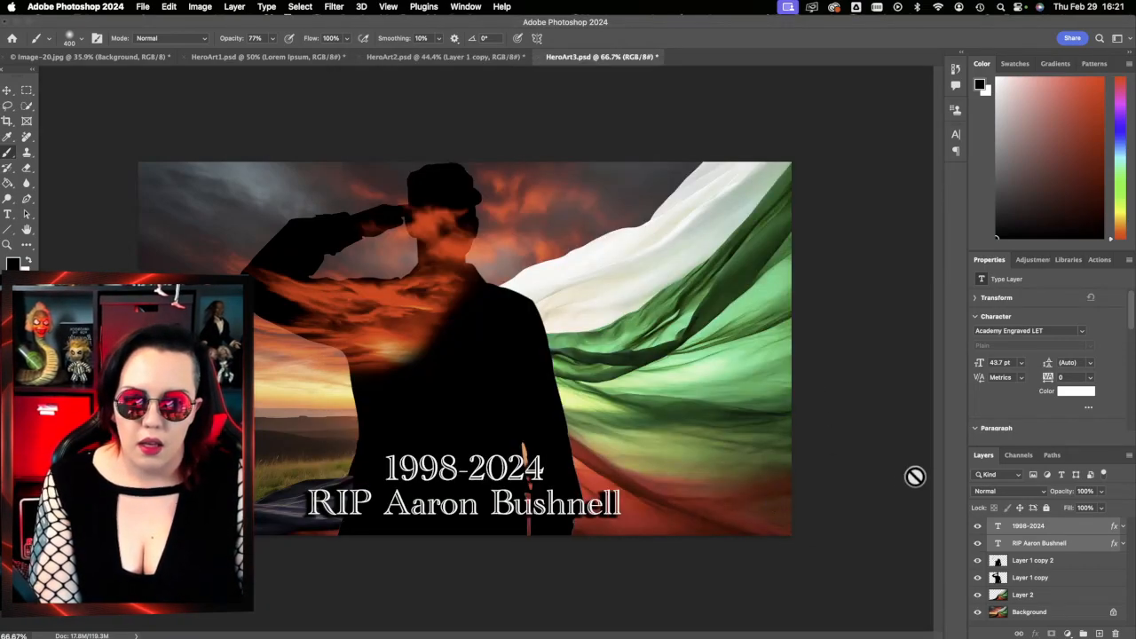
- Hide the 1998-2024 and RIP text layers and add a white 72 pt Academy Engraved LET text line reading FREE PALESTINE
left_click(976, 526)
left_click(977, 542)
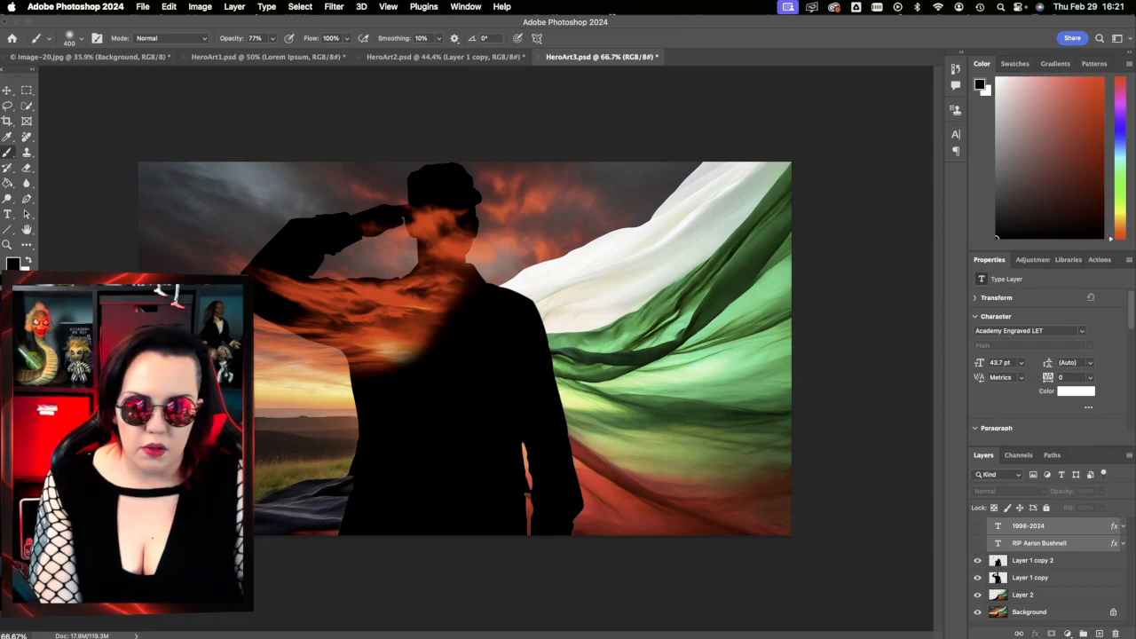
left_click(8, 214)
left_click(401, 467)
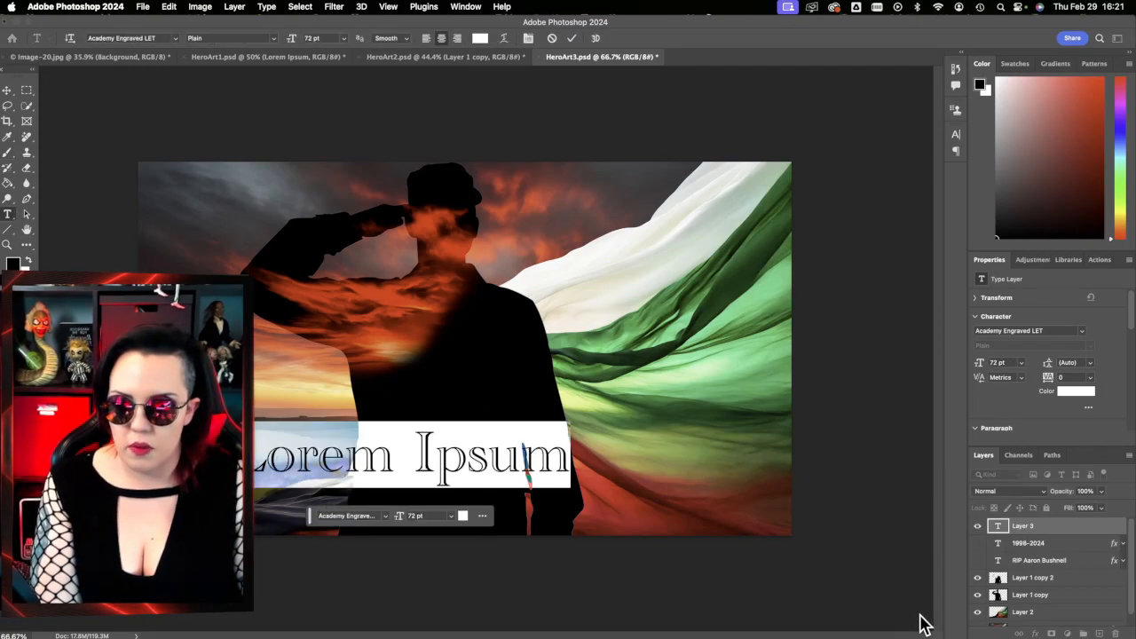
type("FR")
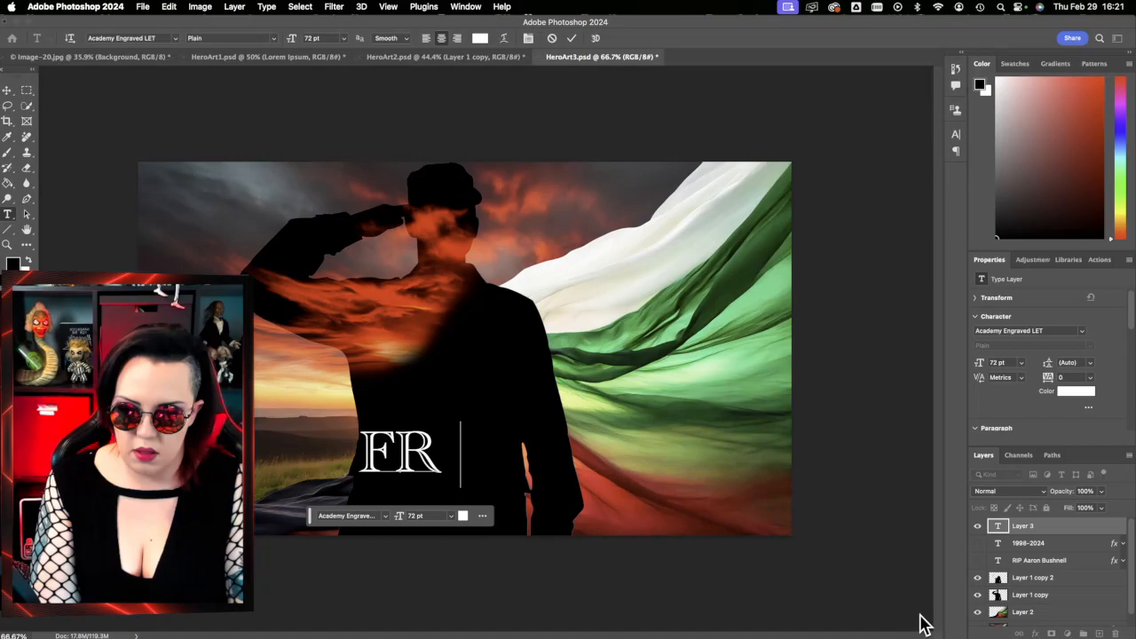
type("EE PALESTINE")
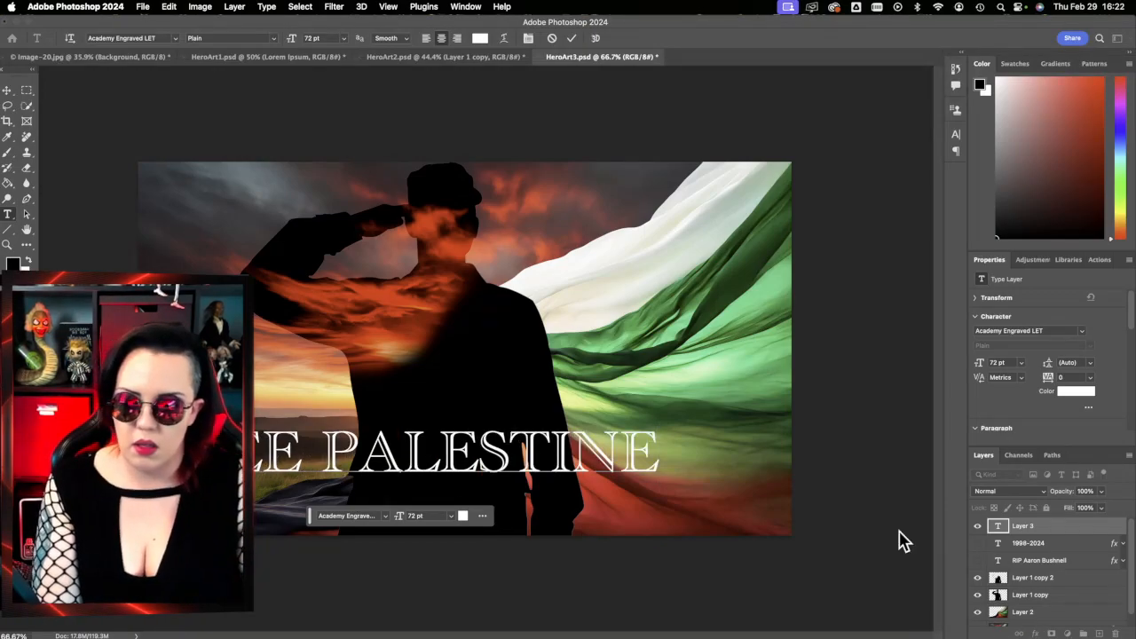
left_click(578, 517)
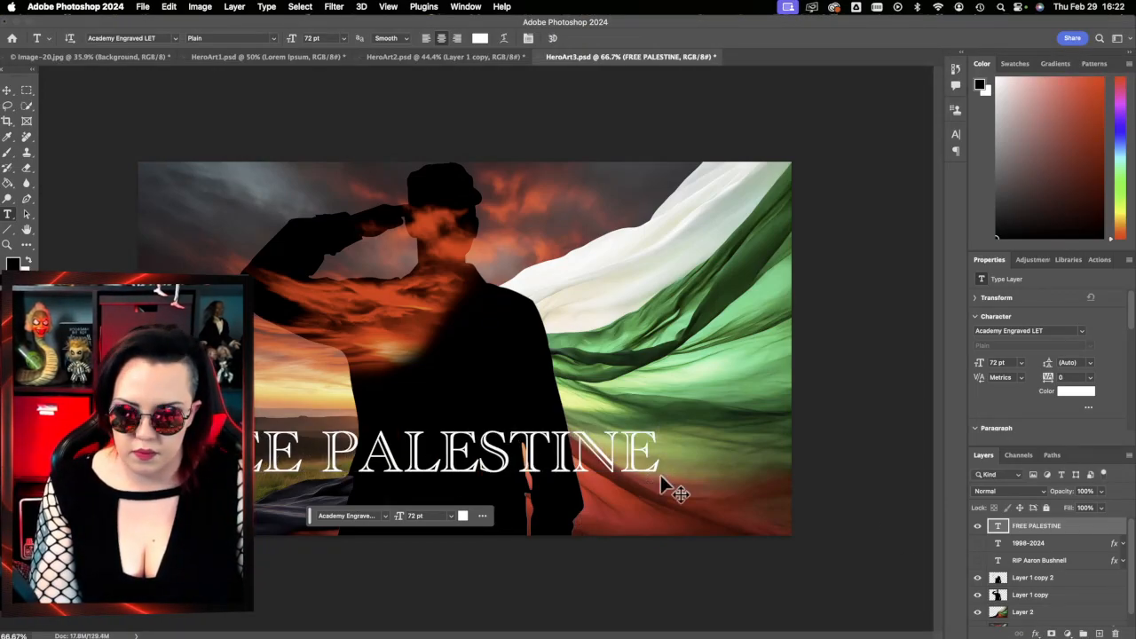
- Scale the FREE PALESTINE text to about 110% and place it across the middle of the poster
key("super+t")
left_click_drag(533, 446, 609, 351)
left_click_drag(726, 332, 781, 297)
mouse_move(650, 372)
left_mouse_down()
mouse_move(625, 383)
mouse_move(627, 375)
left_mouse_up()
left_click(597, 39)
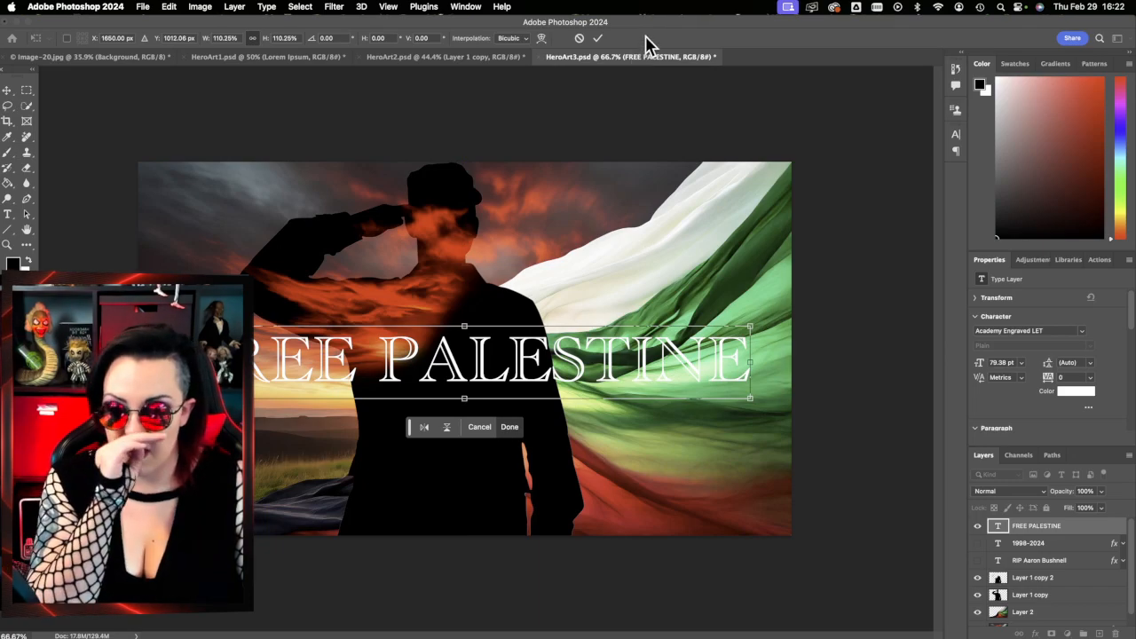
- Add a drop shadow to the FREE PALESTINE text layer with 74% opacity, 21 px distance, 4% spread and 13 px size
double_click(1065, 529)
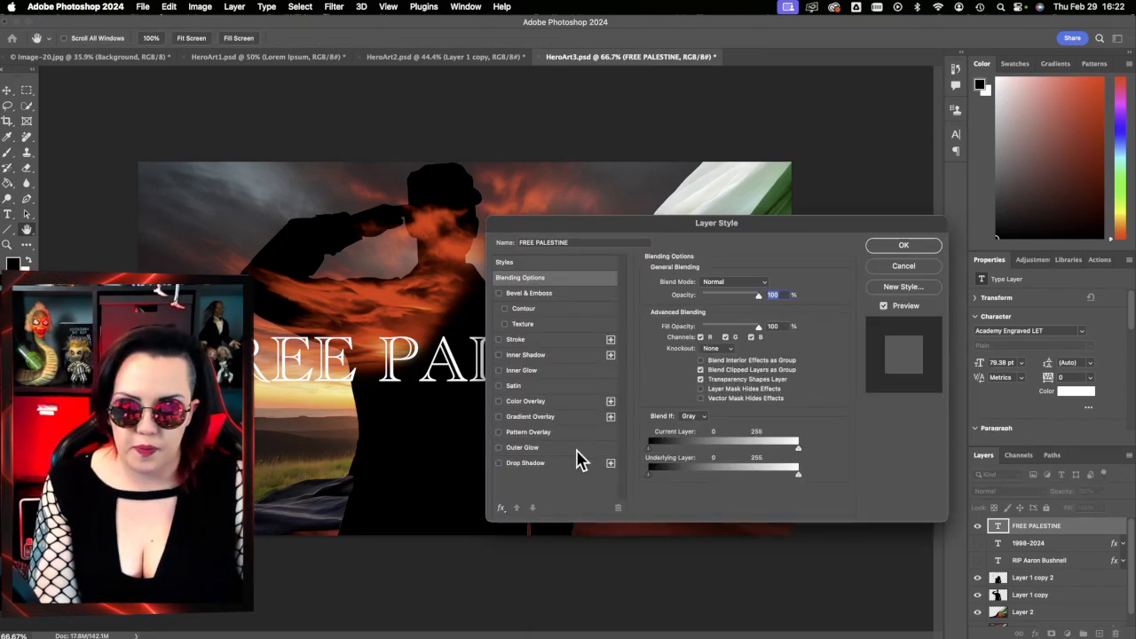
left_click(532, 462)
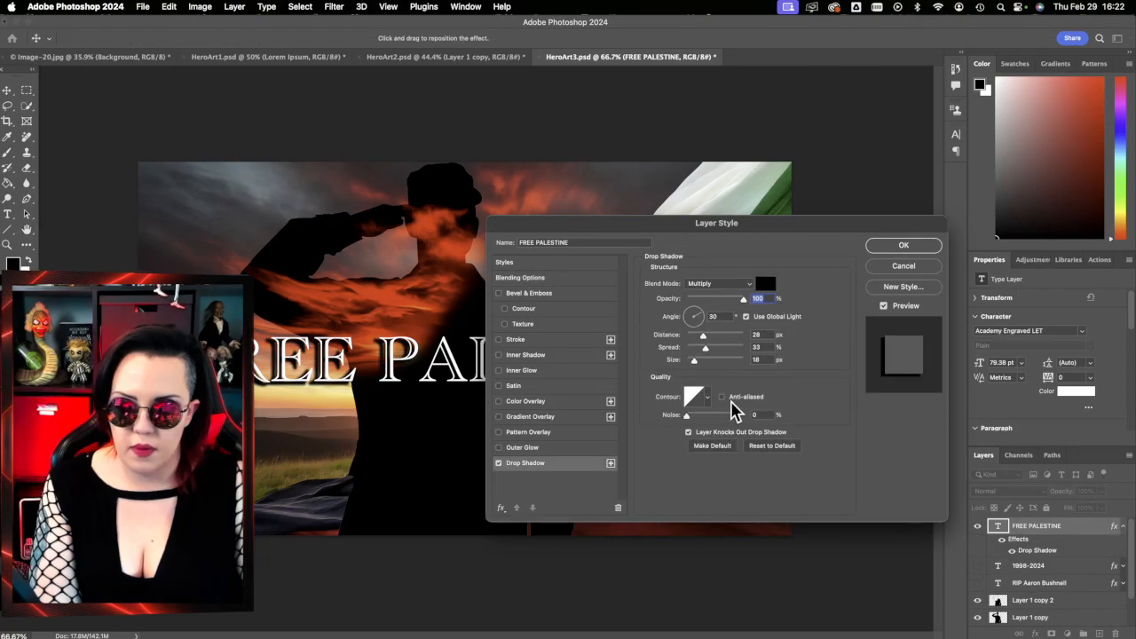
left_click_drag(703, 336, 693, 361)
left_click_drag(743, 299, 729, 300)
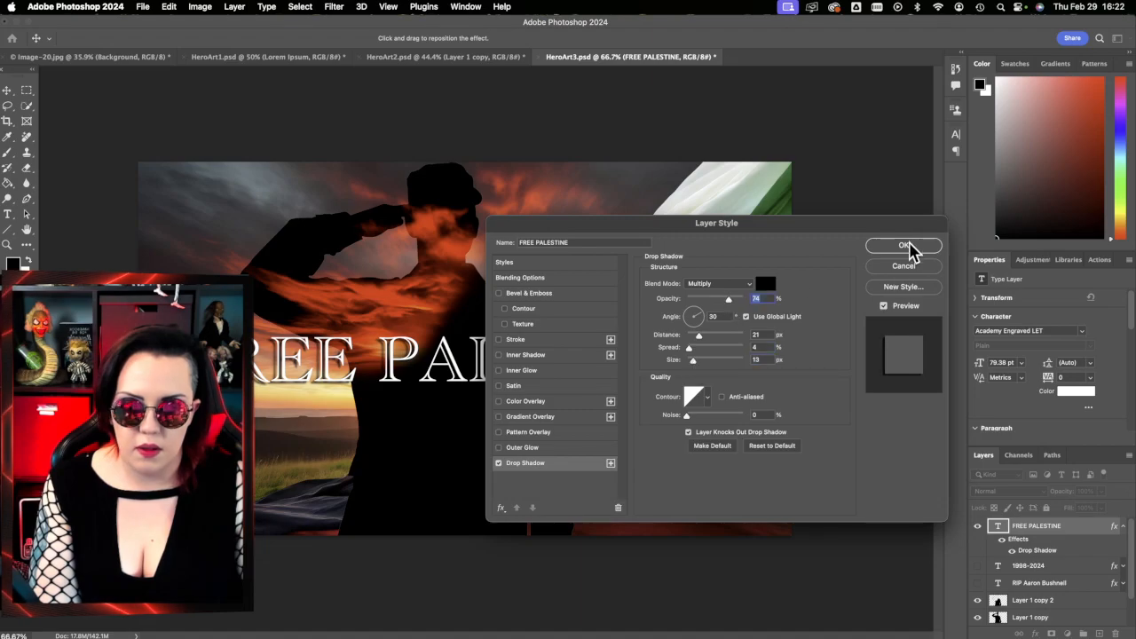
left_click(901, 244)
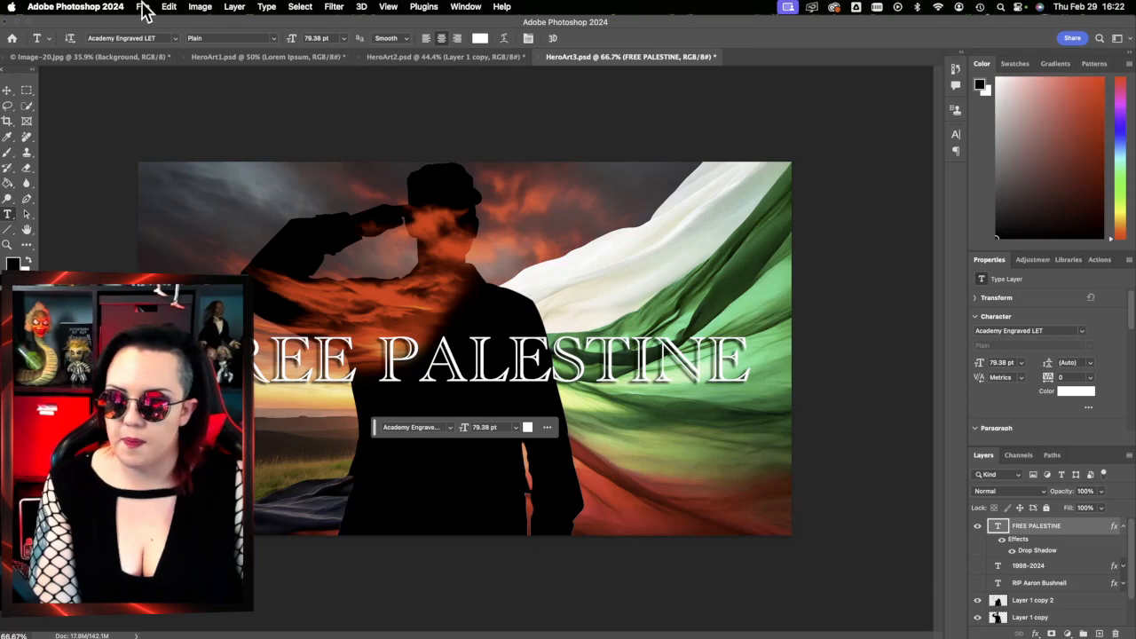
- Export the FREE PALESTINE version of the poster to the Desktop as HeroArt3-2.jpg
left_click(142, 6)
left_click(372, 217)
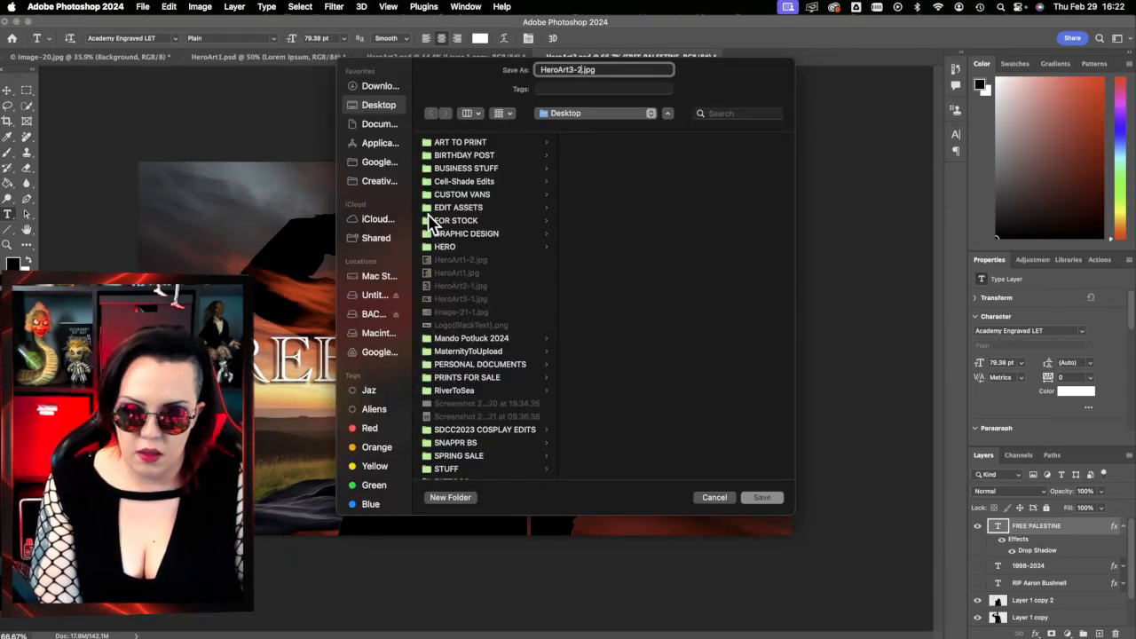
left_click(765, 500)
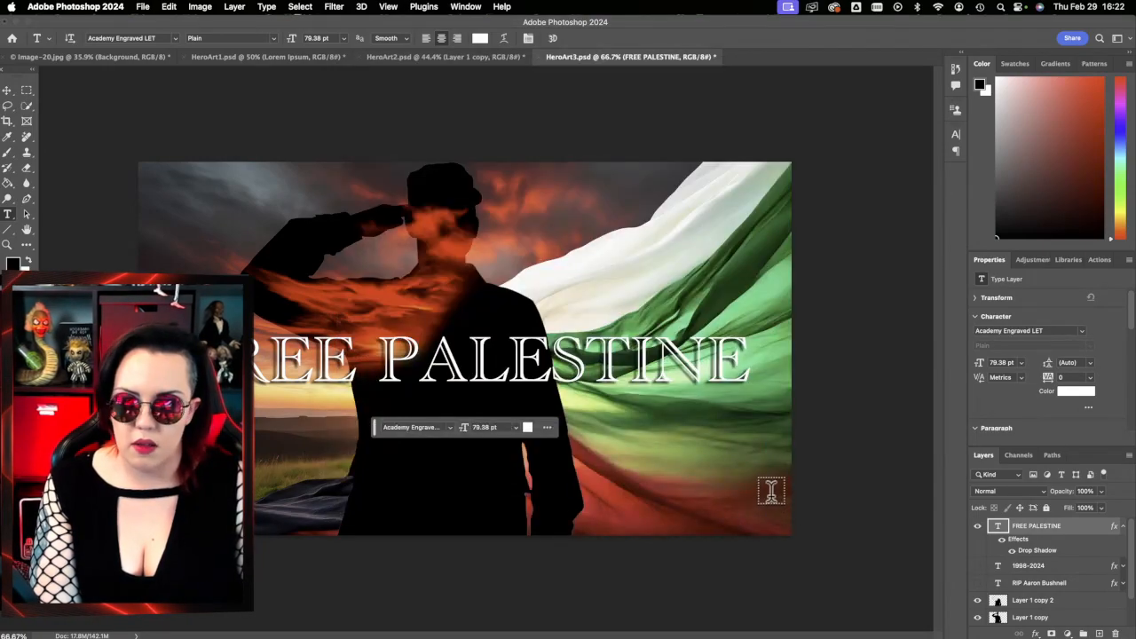
- Review the open HeroArt1, HeroArt2, HeroArt3 and Image-20 documents one after another, including HeroArt1's layer stack
left_click(487, 71)
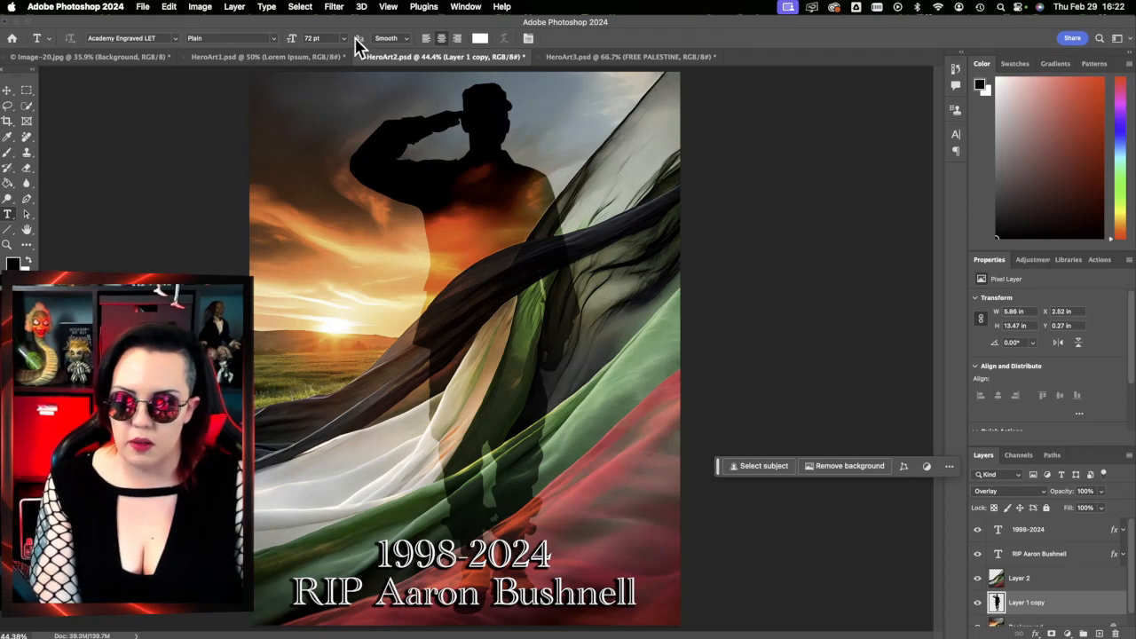
left_click(319, 56)
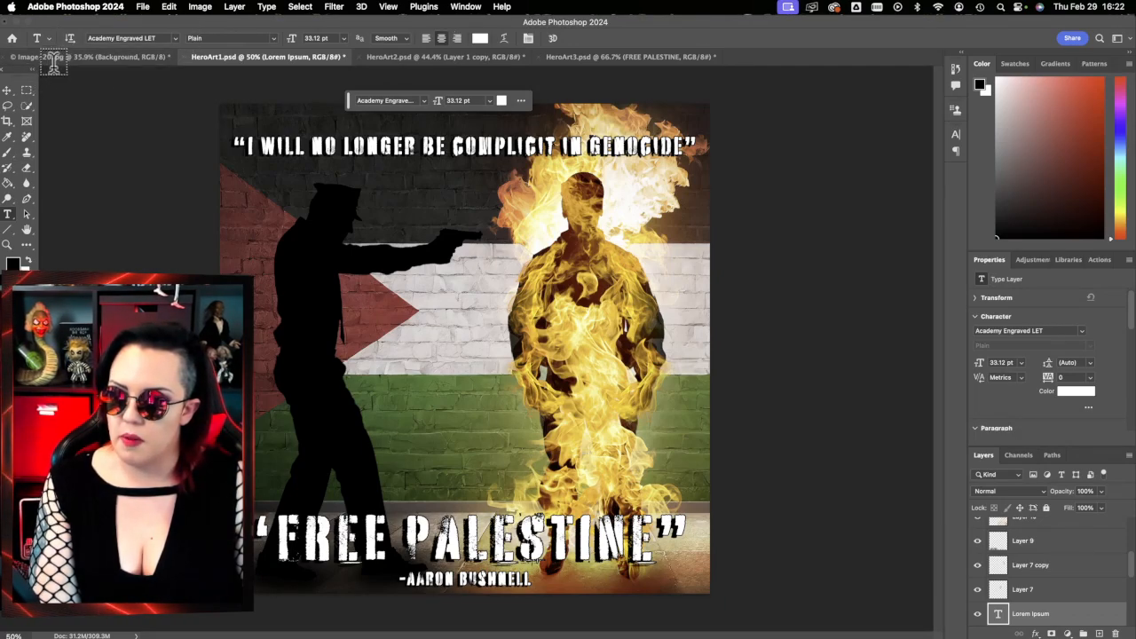
left_click(62, 58)
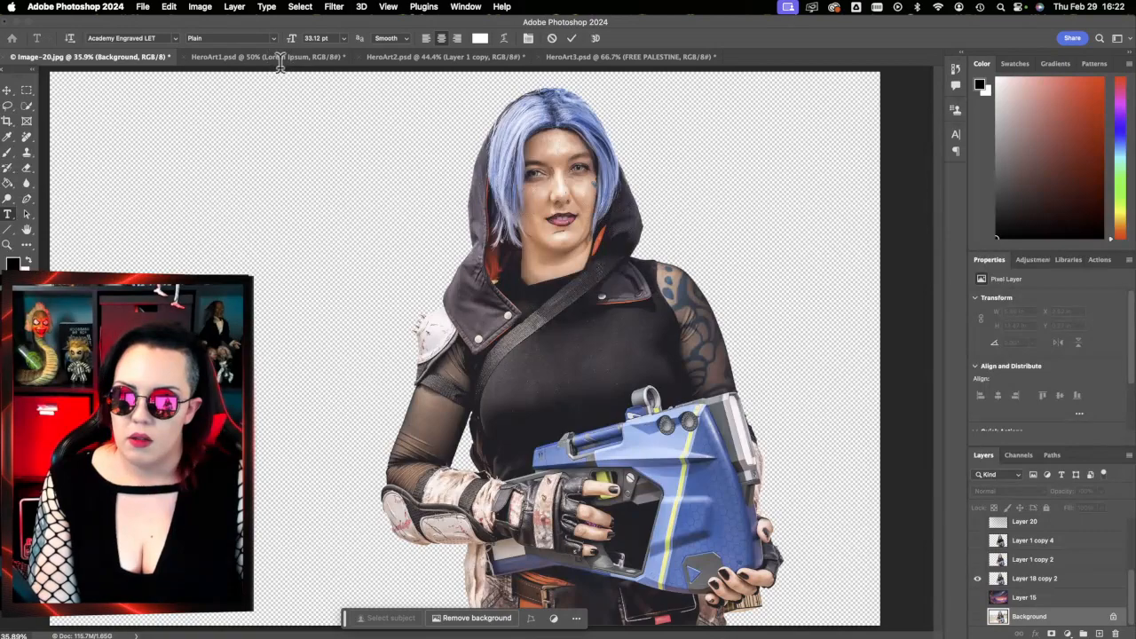
left_click(276, 59)
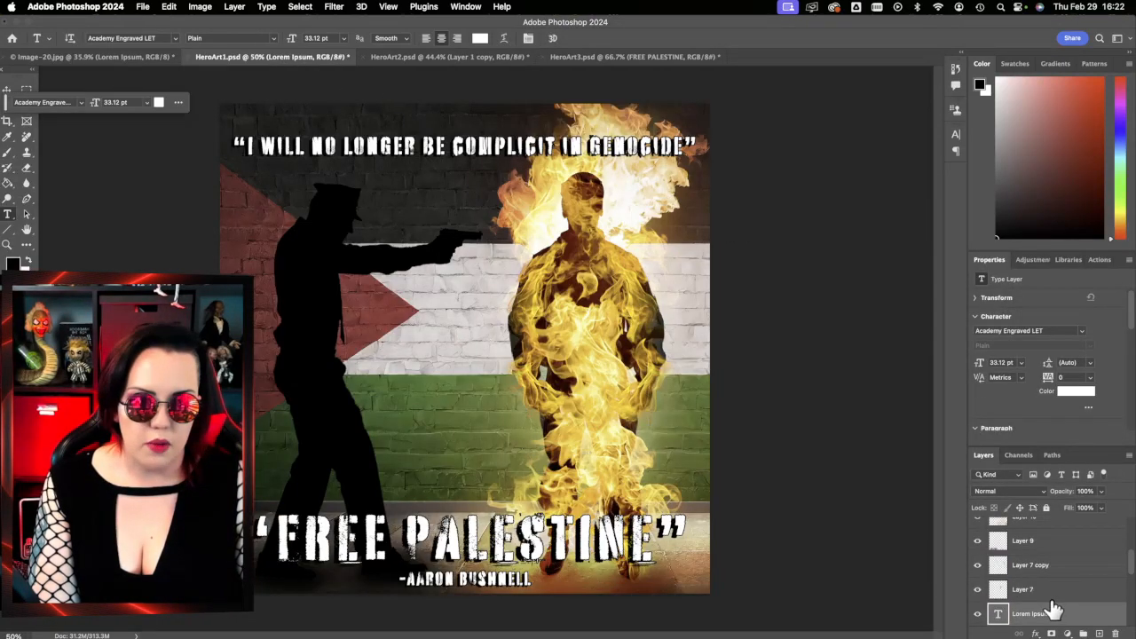
left_click(1051, 609)
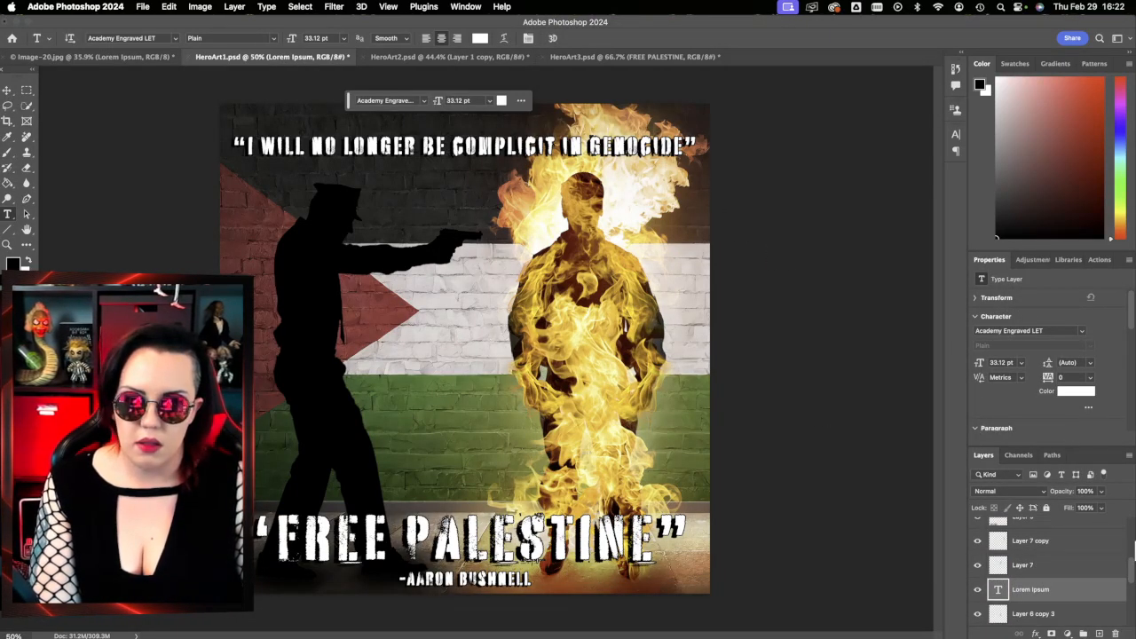
left_click_drag(1067, 592, 1115, 633)
left_click(124, 61)
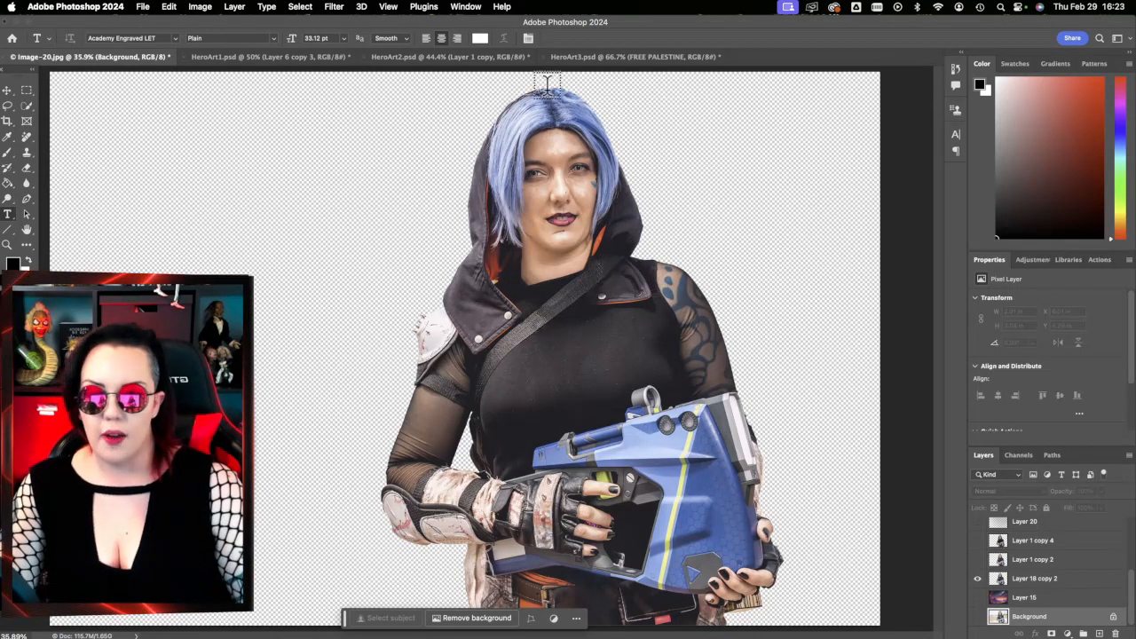
left_click(576, 57)
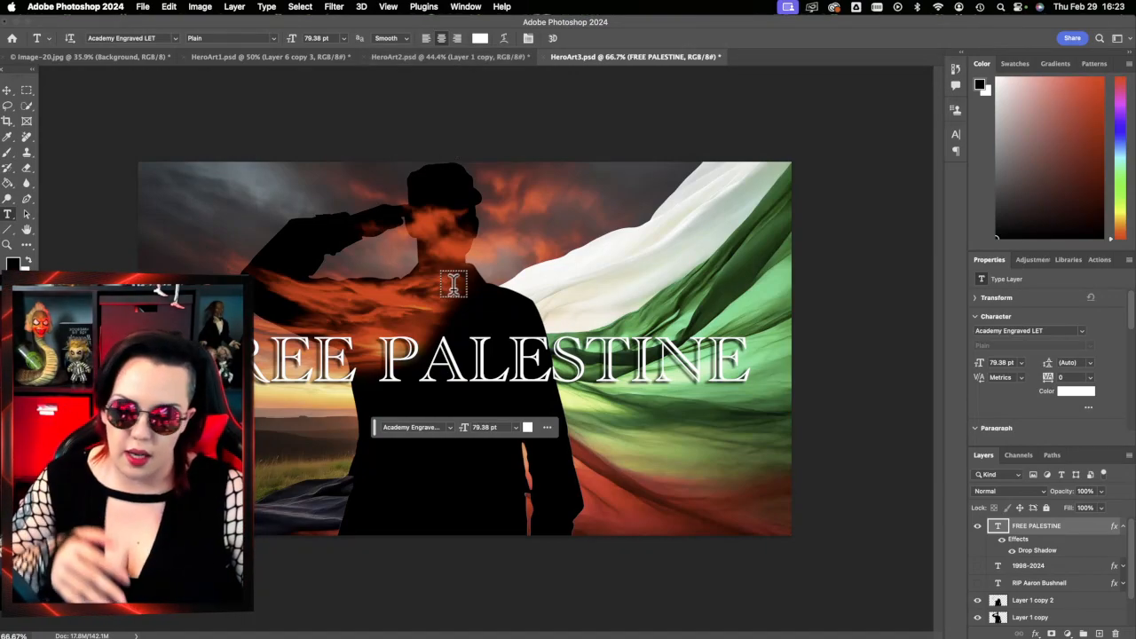
left_click(426, 58)
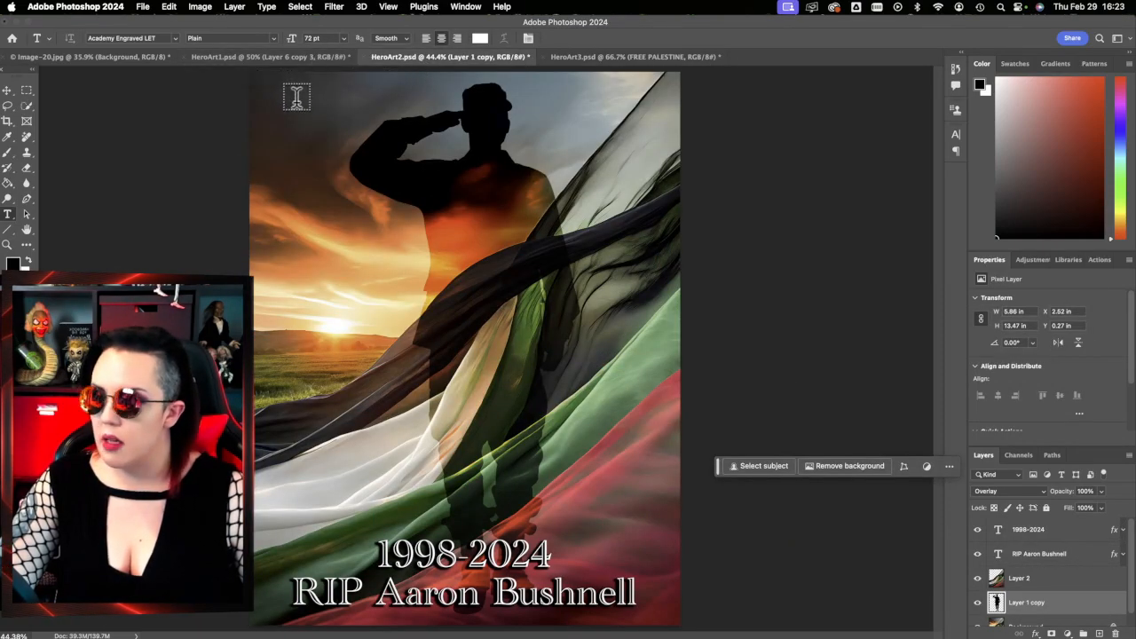
left_click(271, 58)
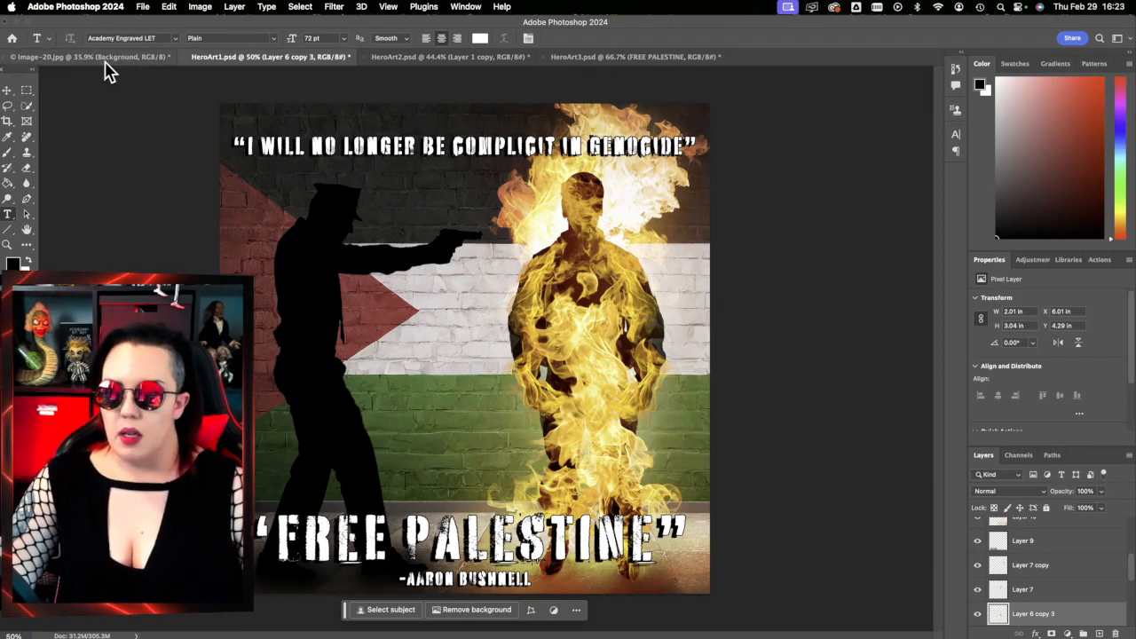
- In Image-20, show the hidden layers from the Layer 15 background up through the Layer 1 copies and Layers 20 to 27
left_click(105, 60)
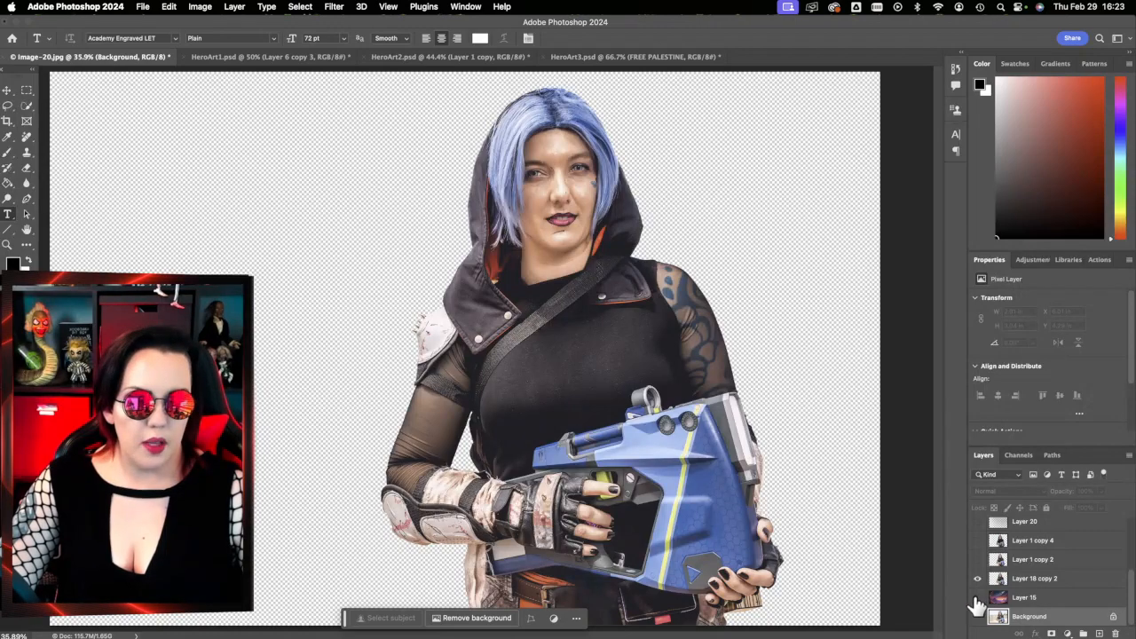
left_click(978, 598)
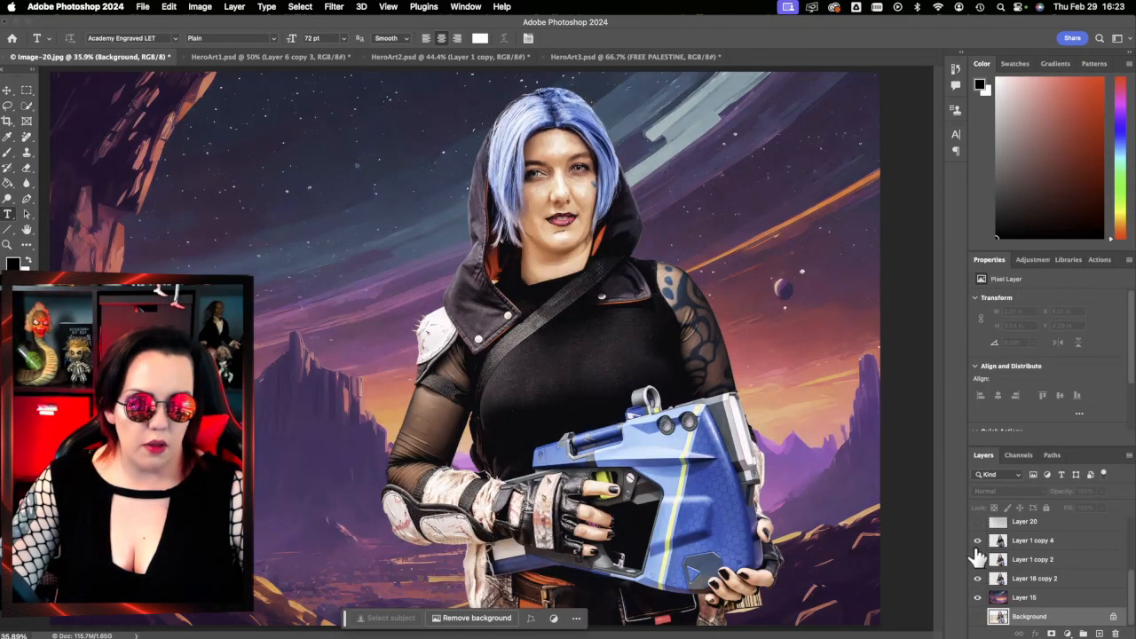
left_click(977, 543)
scroll(1023, 578, "up", 3)
left_click(977, 581)
left_click(977, 561)
left_click(977, 543)
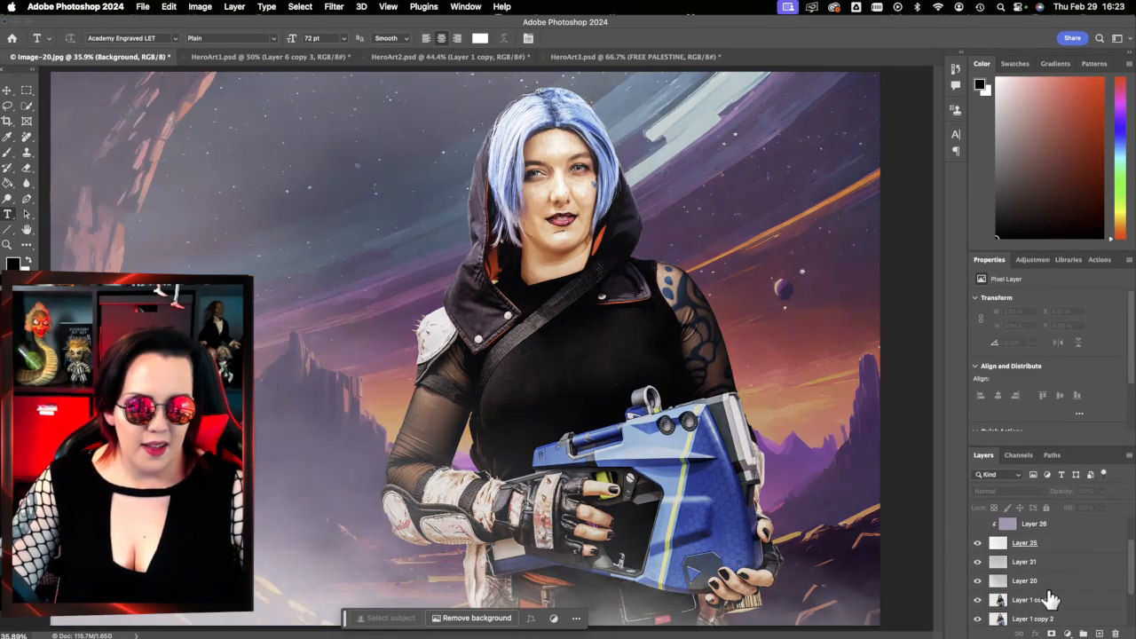
scroll(1049, 598, "up", 2)
left_click(977, 565)
left_click(976, 546)
left_click(977, 526)
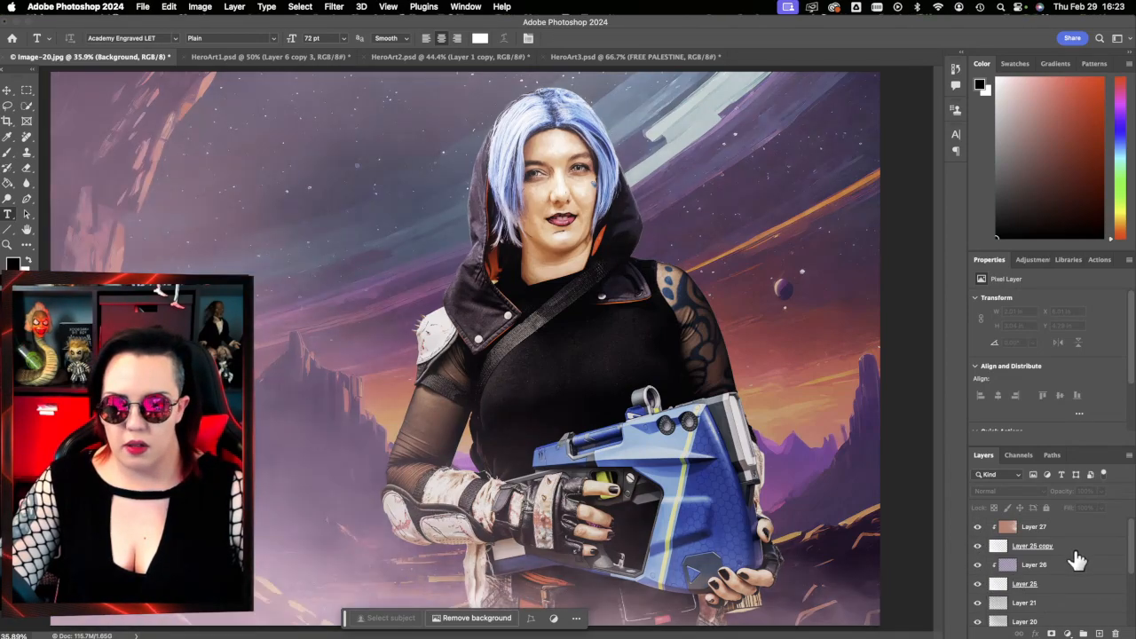
- Minimise the editor, view the finished Image-21-1.jpg in Lightroom Classic, and return to the desktop
left_click(21, 22)
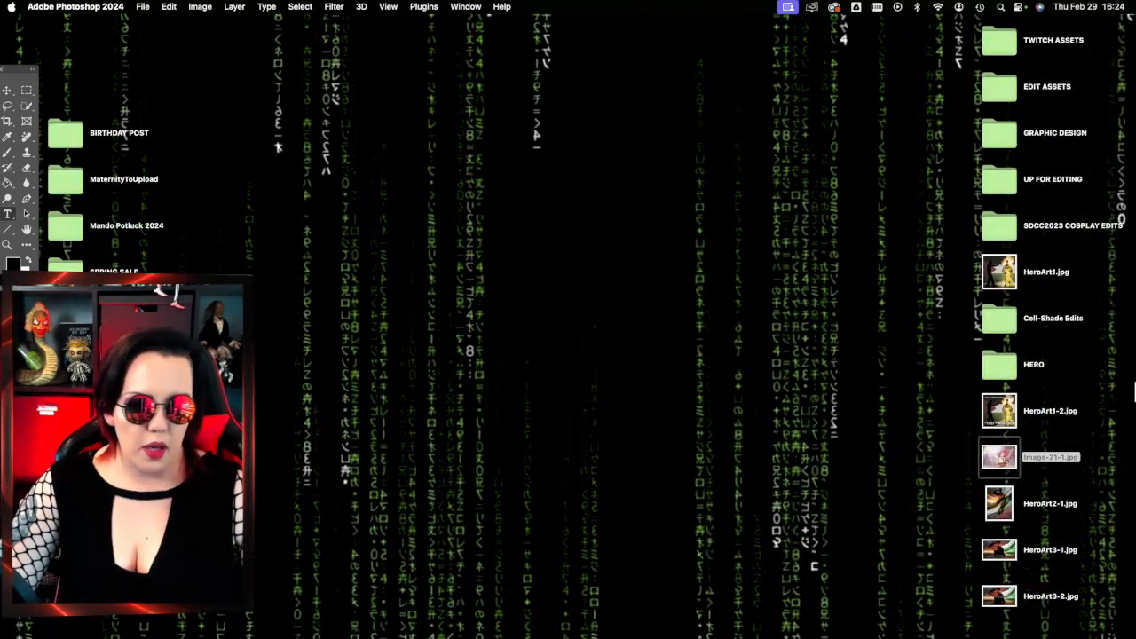
left_click_drag(1014, 468, 1109, 327)
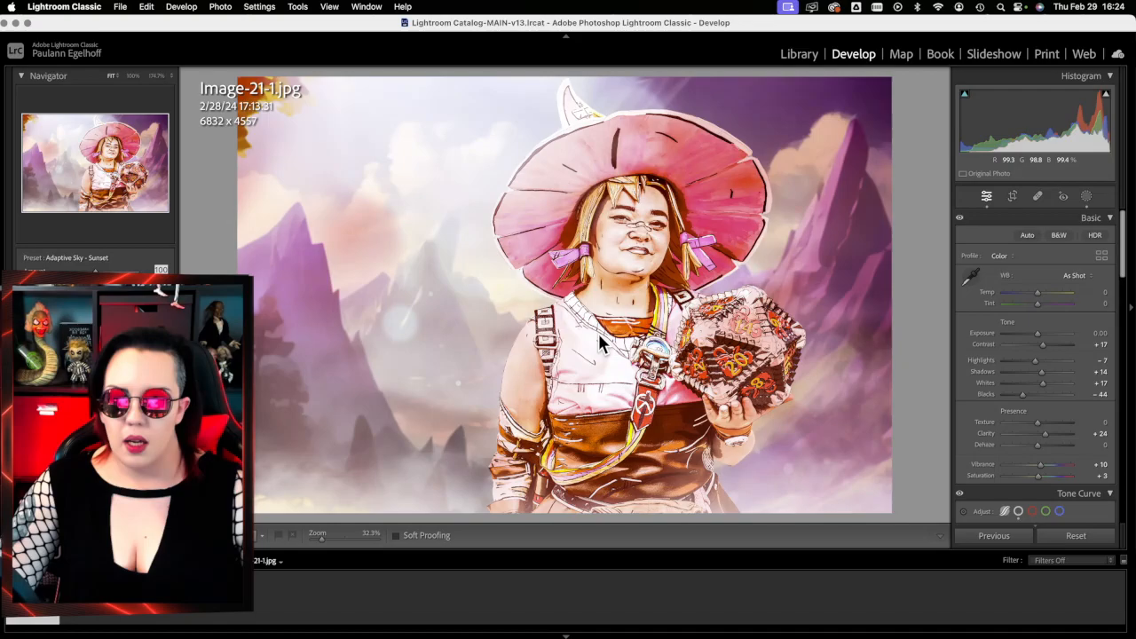
left_click(16, 24)
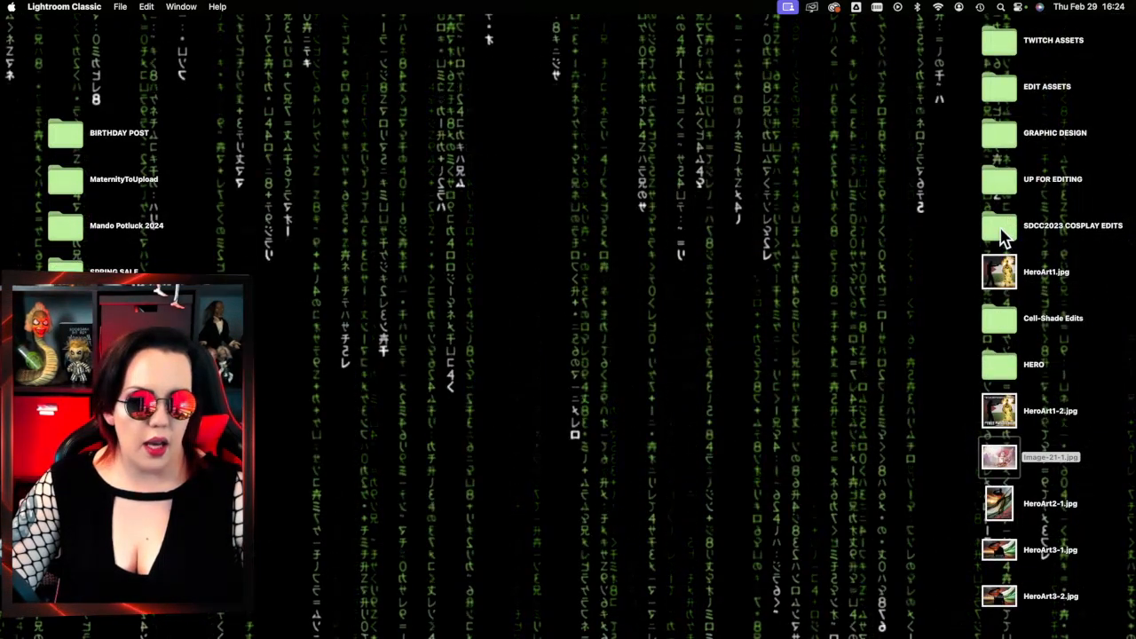
- Open the UP FOR EDITING folder in Finder and go to COSPLAYS, then its SDCC to Edit subfolder
double_click(986, 190)
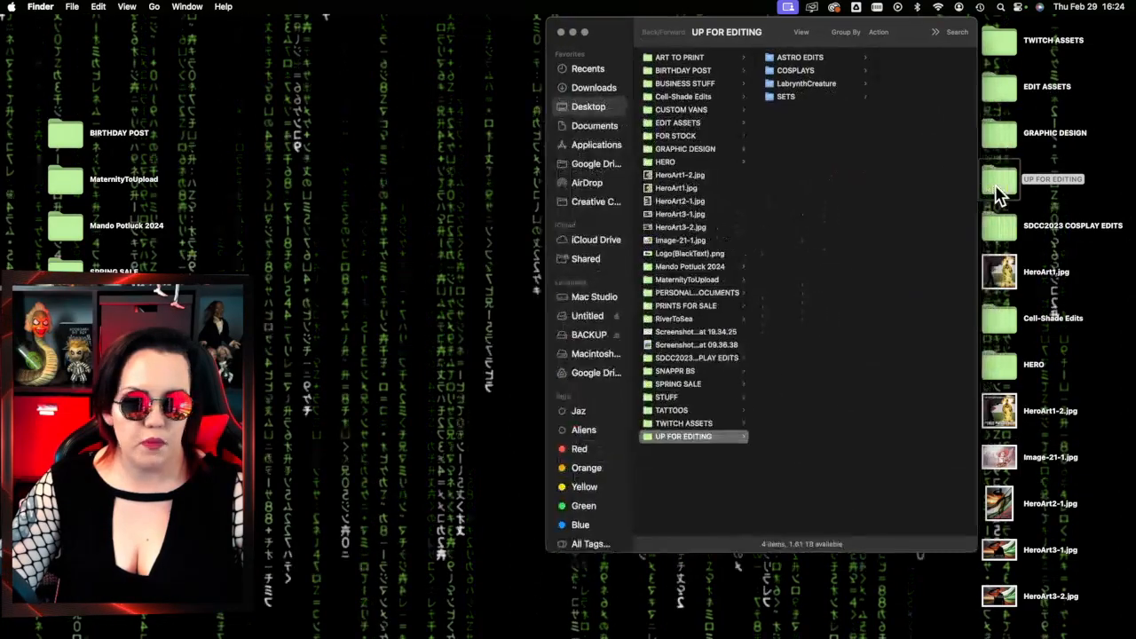
left_click(839, 58)
left_click(798, 71)
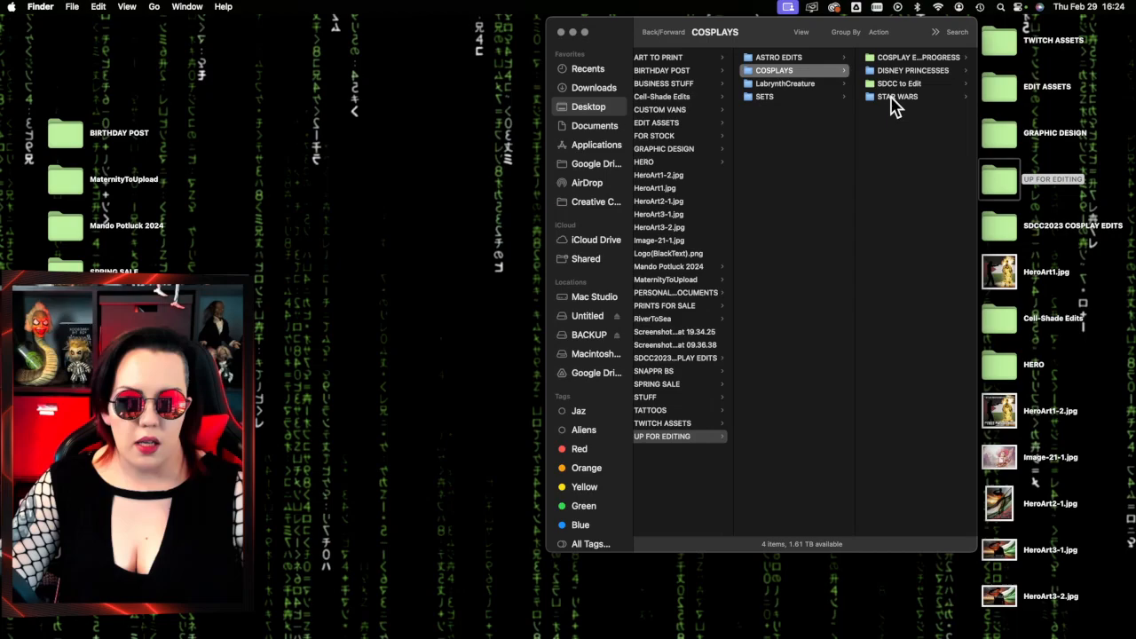
left_click(914, 98)
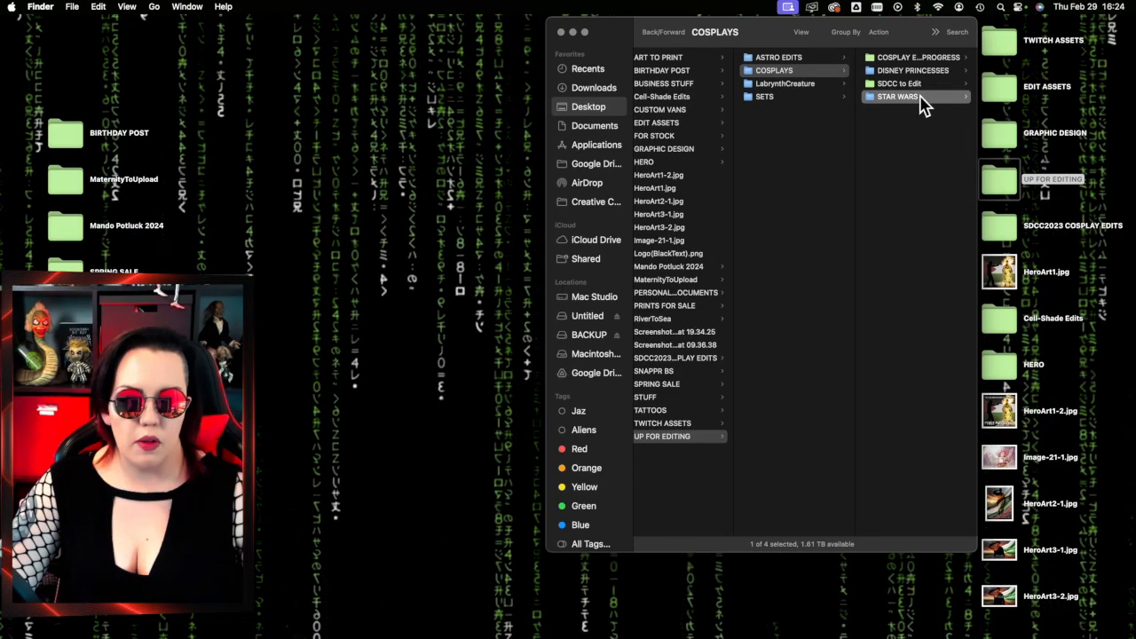
left_click(821, 86)
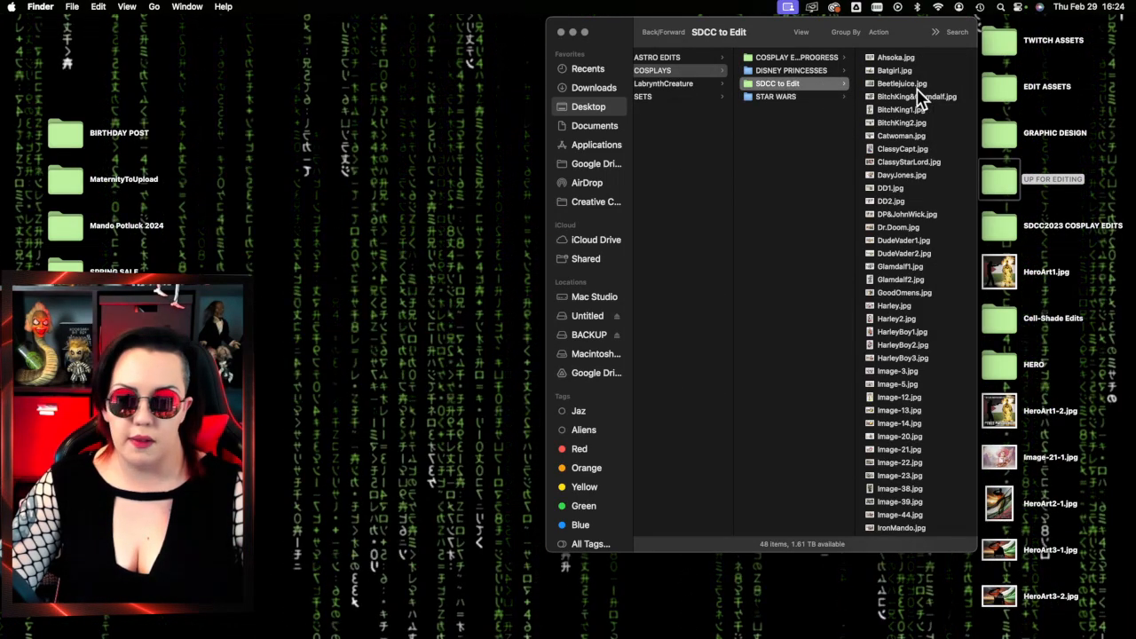
- Preview the cosplay photos in the folder from Ahsoka.jpg to BitchKing&Glamdalf.jpg
left_click(919, 60)
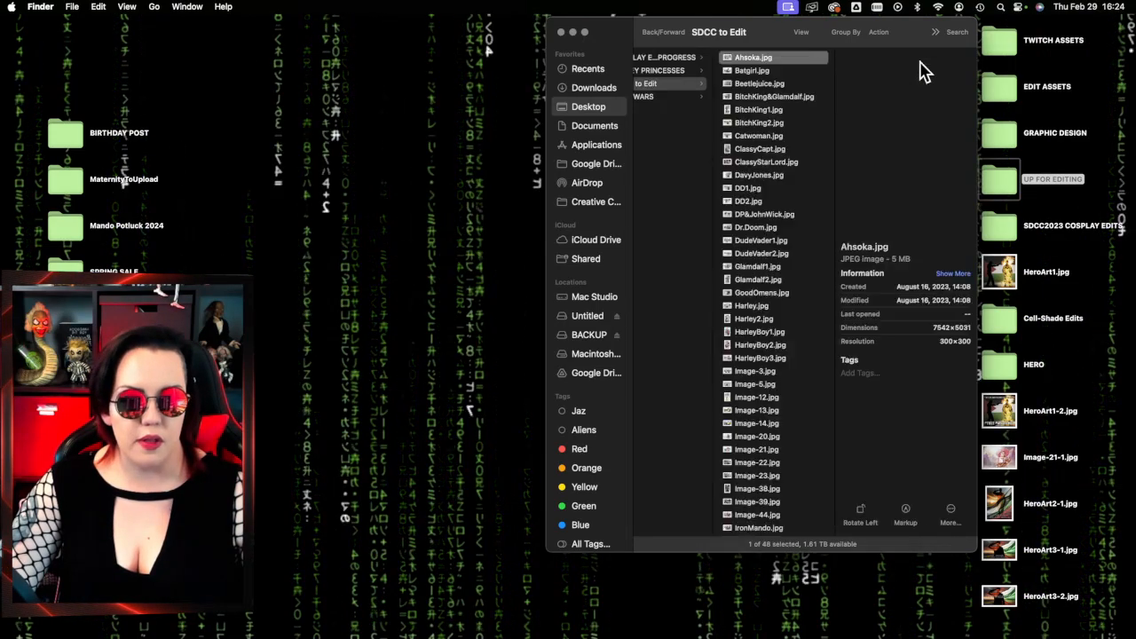
key("Down")
key("Down")
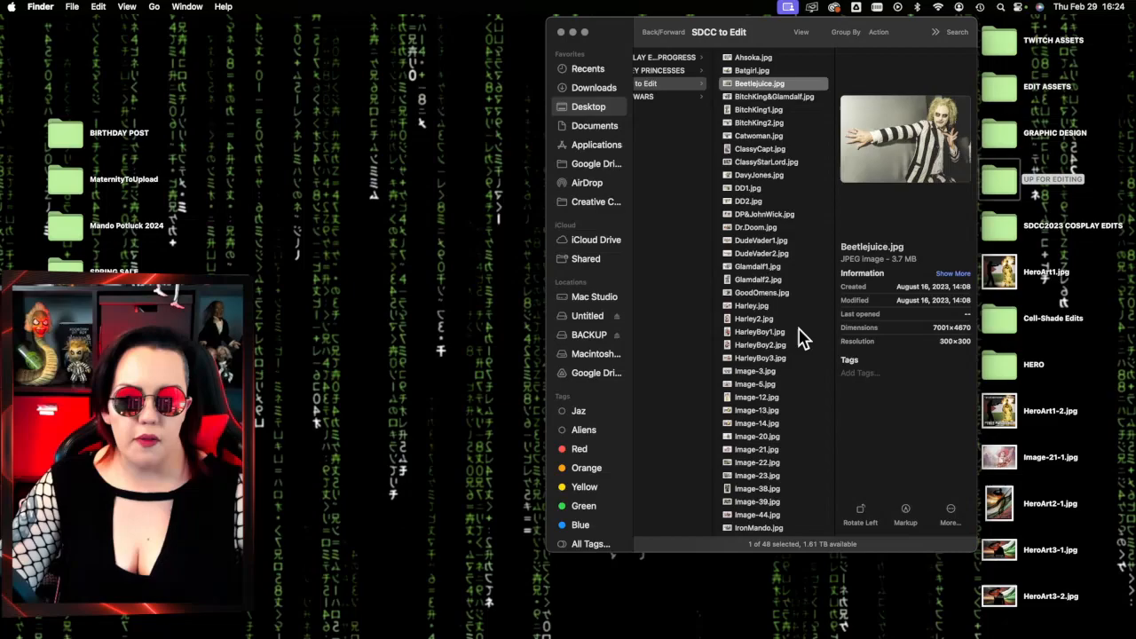
left_click(784, 58)
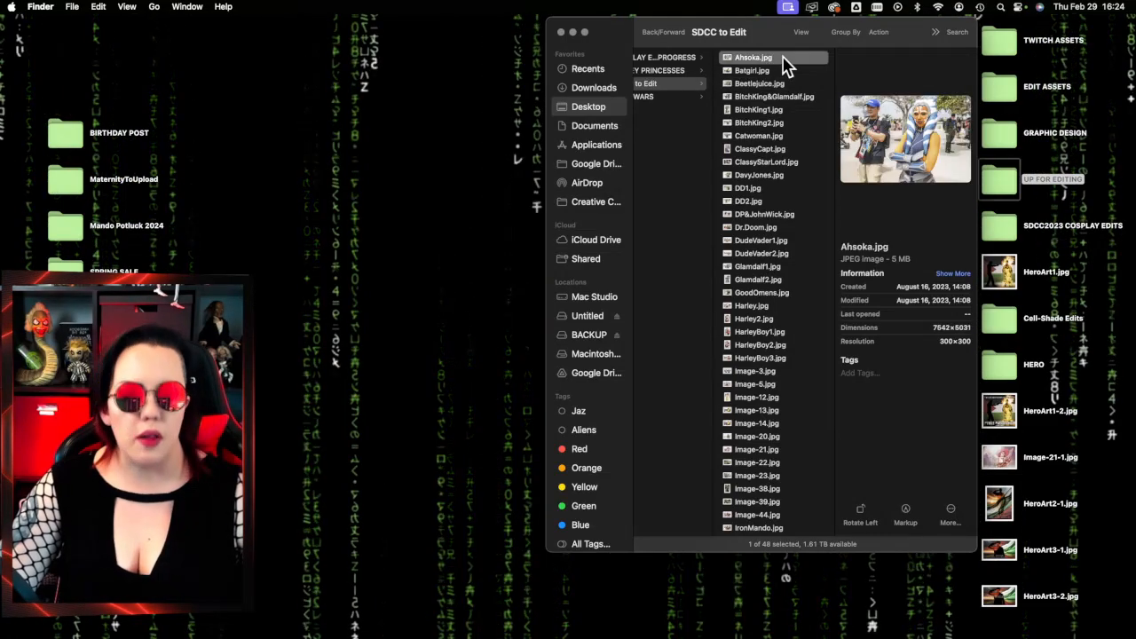
key("Down")
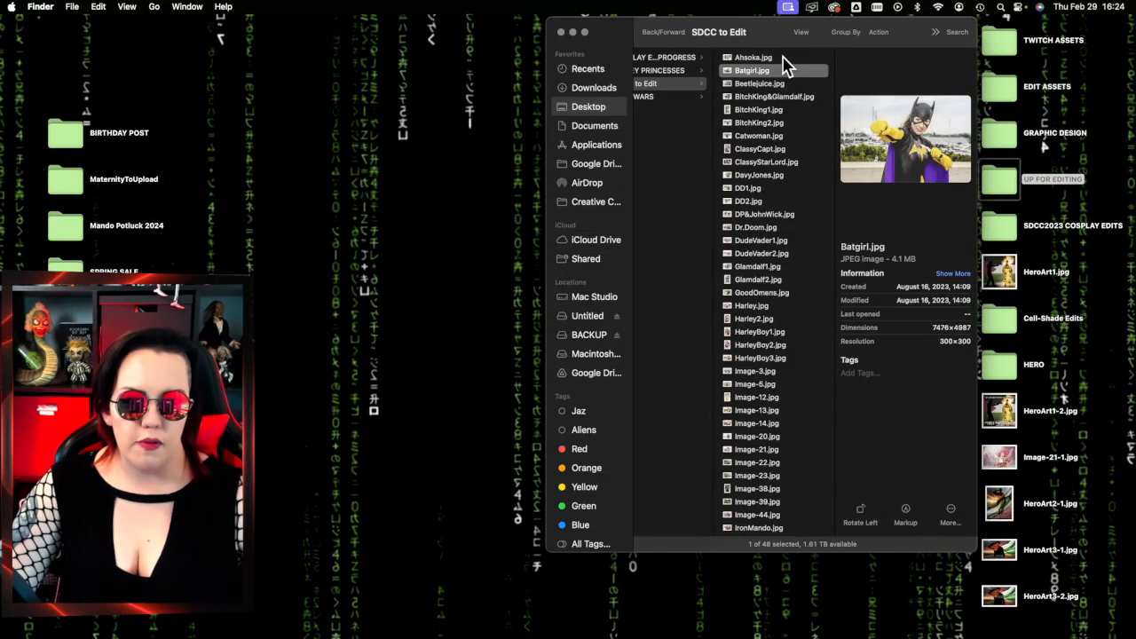
left_click(782, 56)
key("Down")
key("Down")
key("Down")
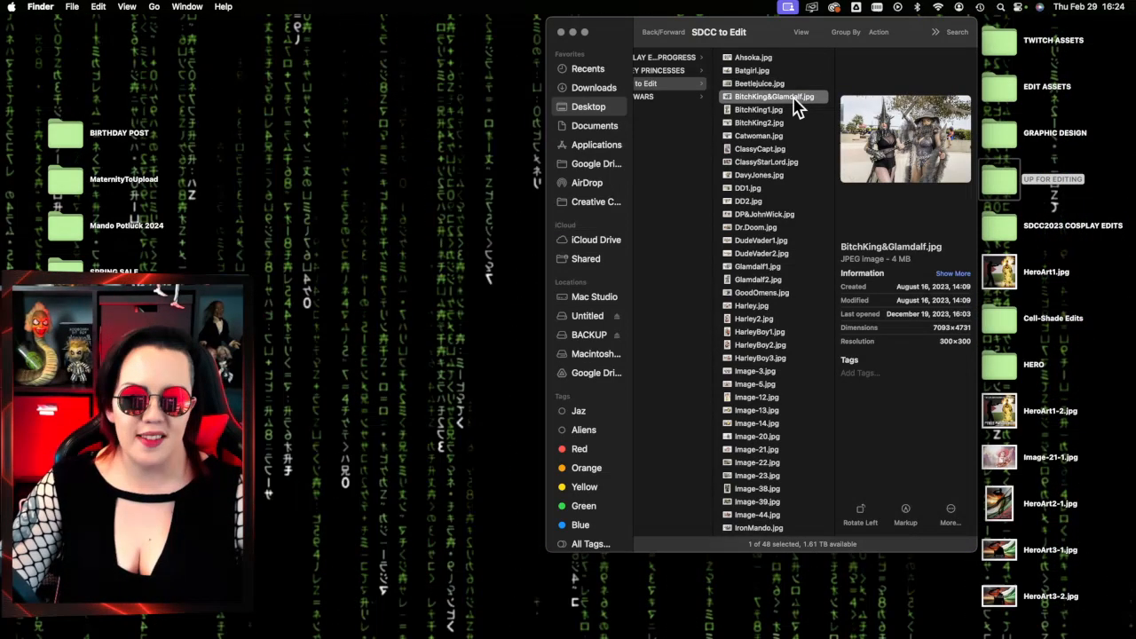
- View BitchKing&Glamdalf.jpg at full size in Preview, close it and return to the photo folder
double_click(794, 98)
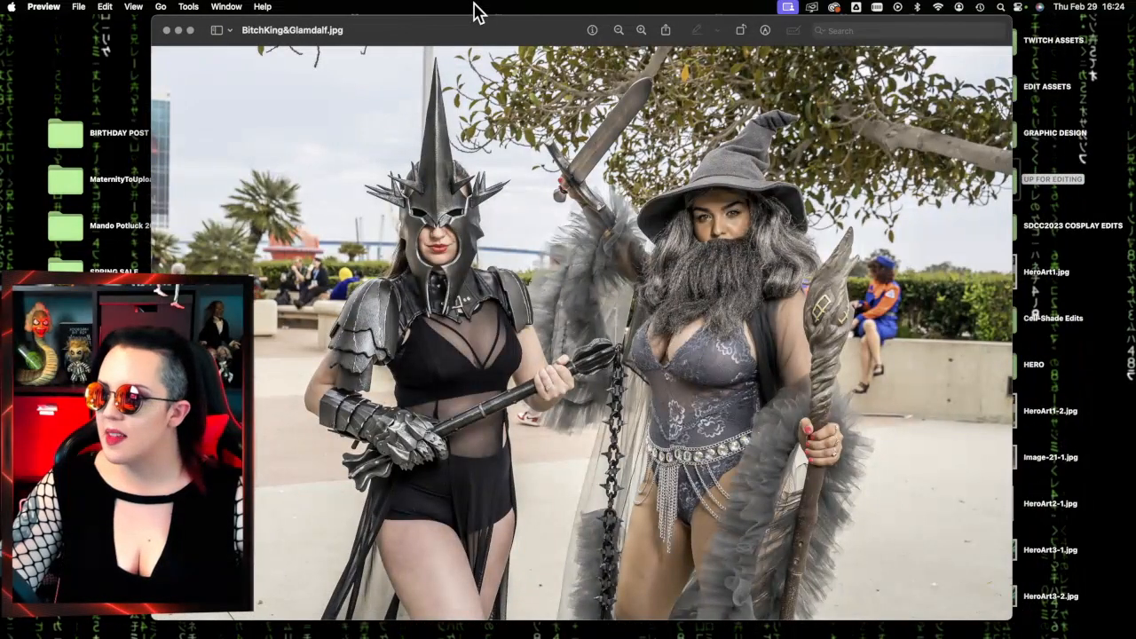
left_click(166, 30)
left_click(806, 131)
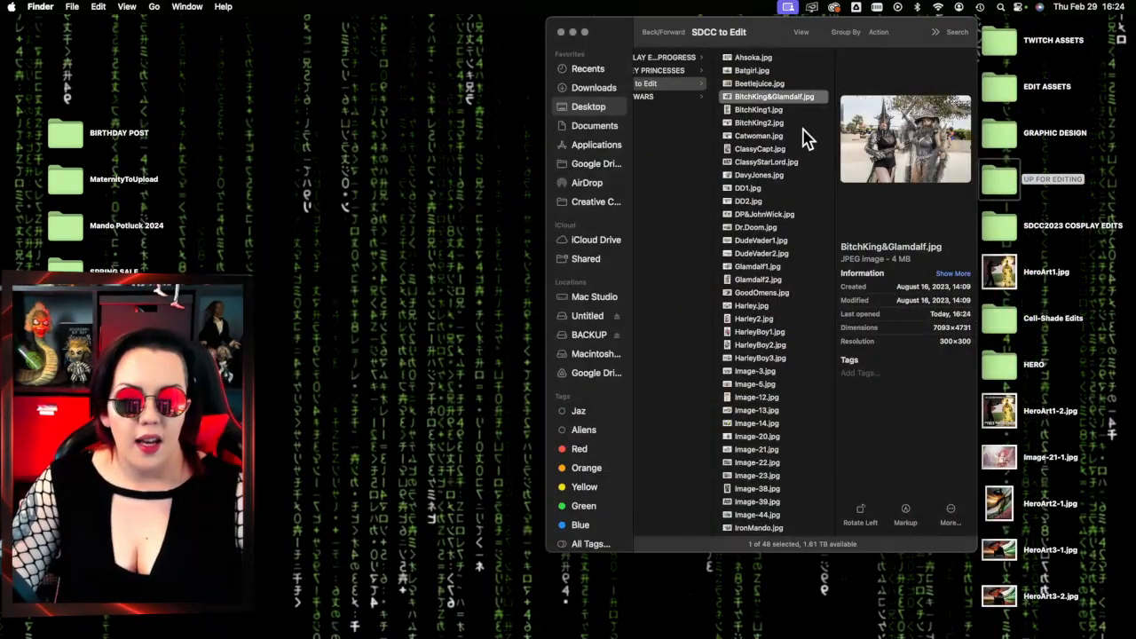
- Preview the cosplay photos in the SDCC to Edit folder from BitchKing2.jpg to DD1.jpg
left_click(805, 124)
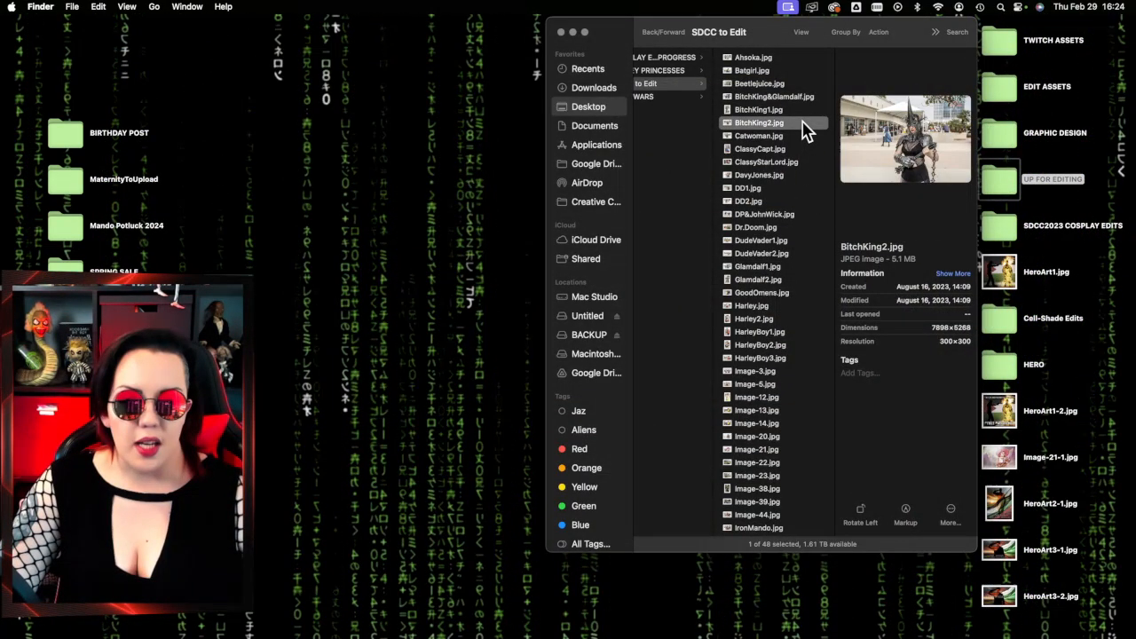
key("Down")
key("Down")
key("Down")
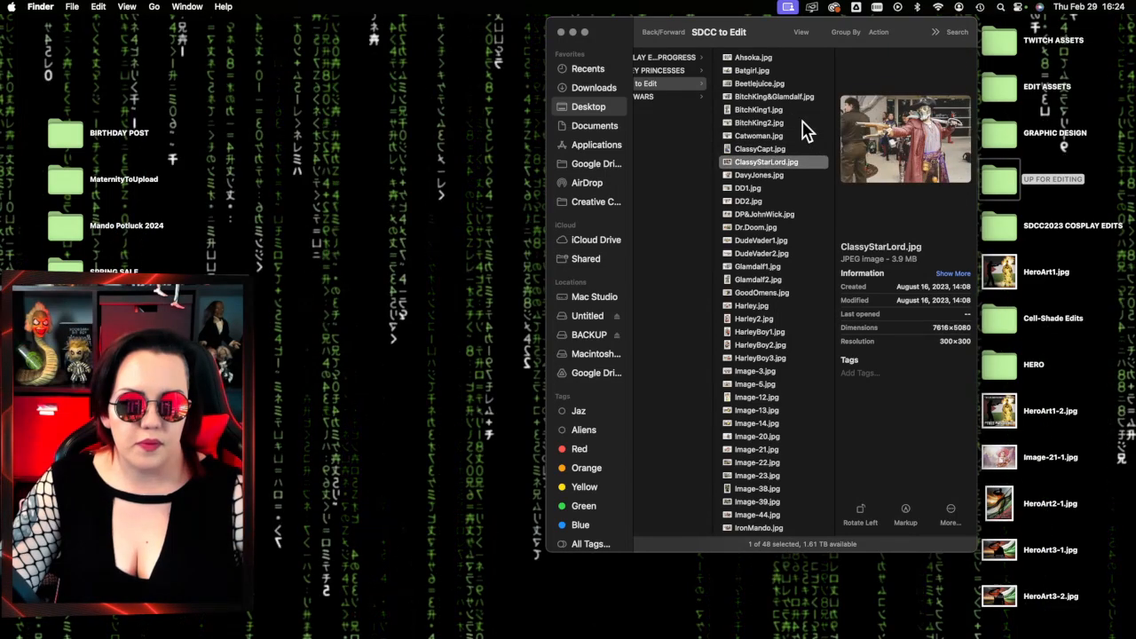
key("Down")
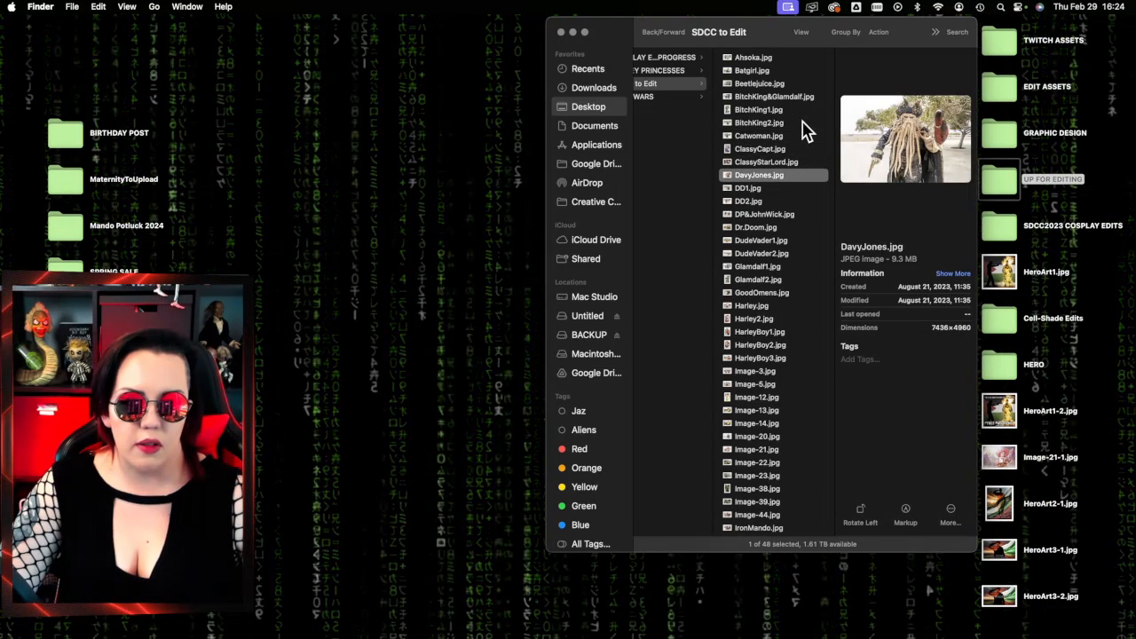
key("Down")
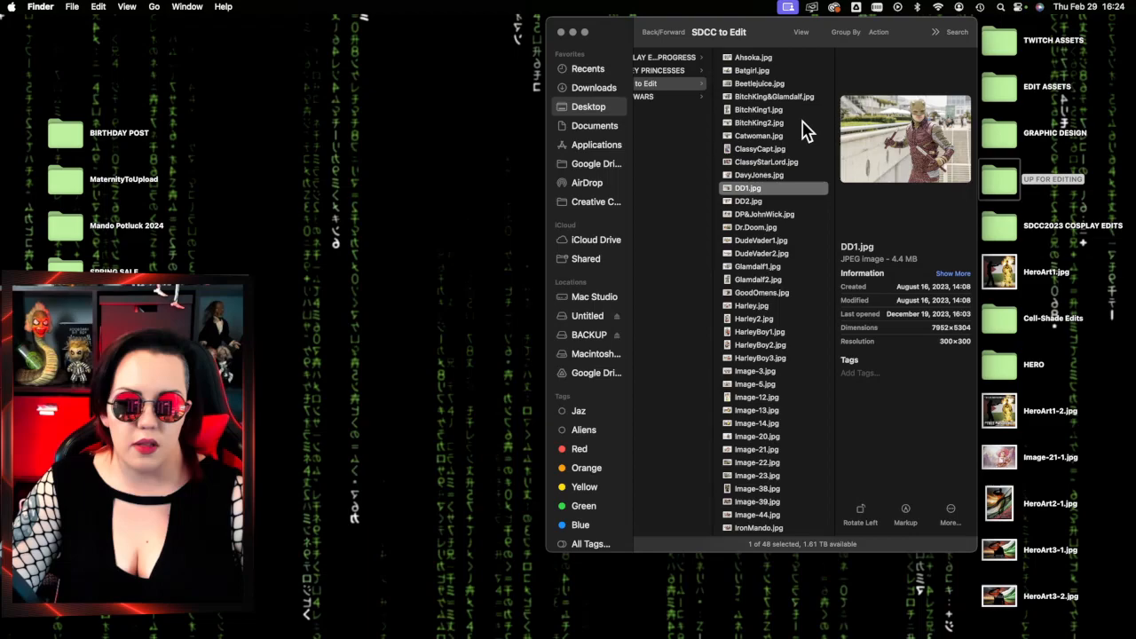
- View DD1.jpg and DD2.jpg at full size in Preview, closing each one after viewing
key("super+o")
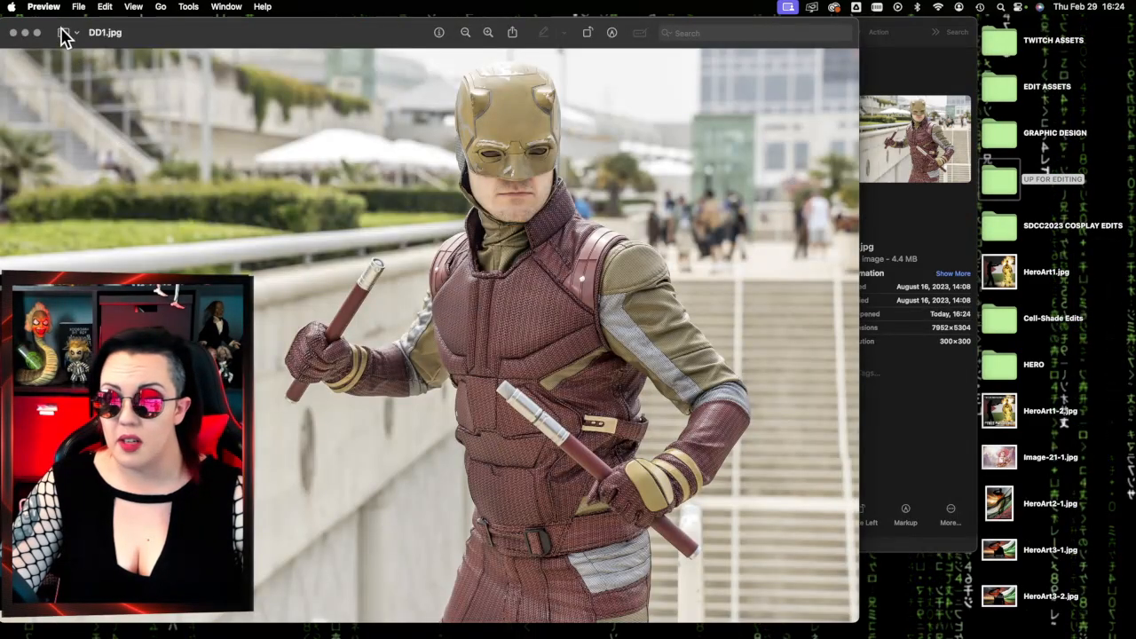
left_click(13, 32)
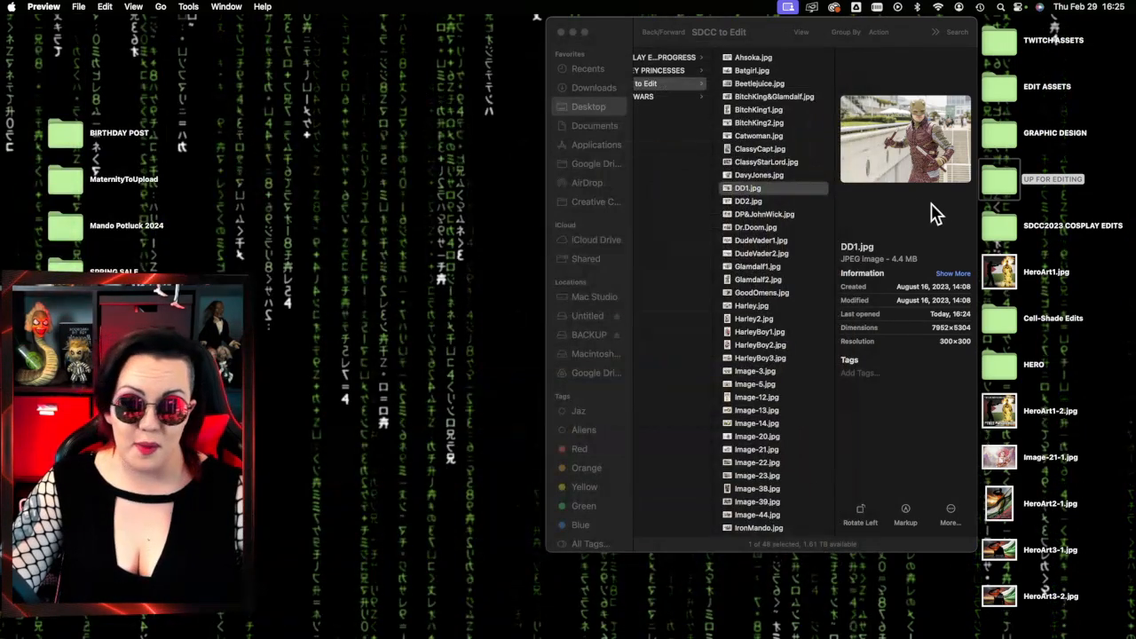
double_click(815, 202)
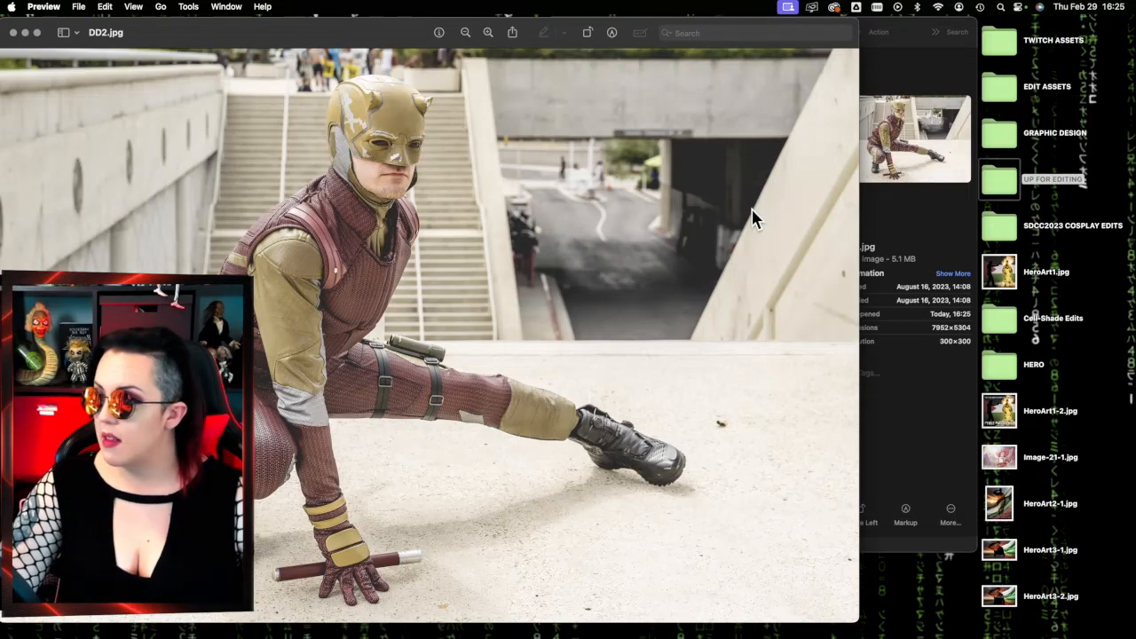
left_click_drag(345, 37, 367, 40)
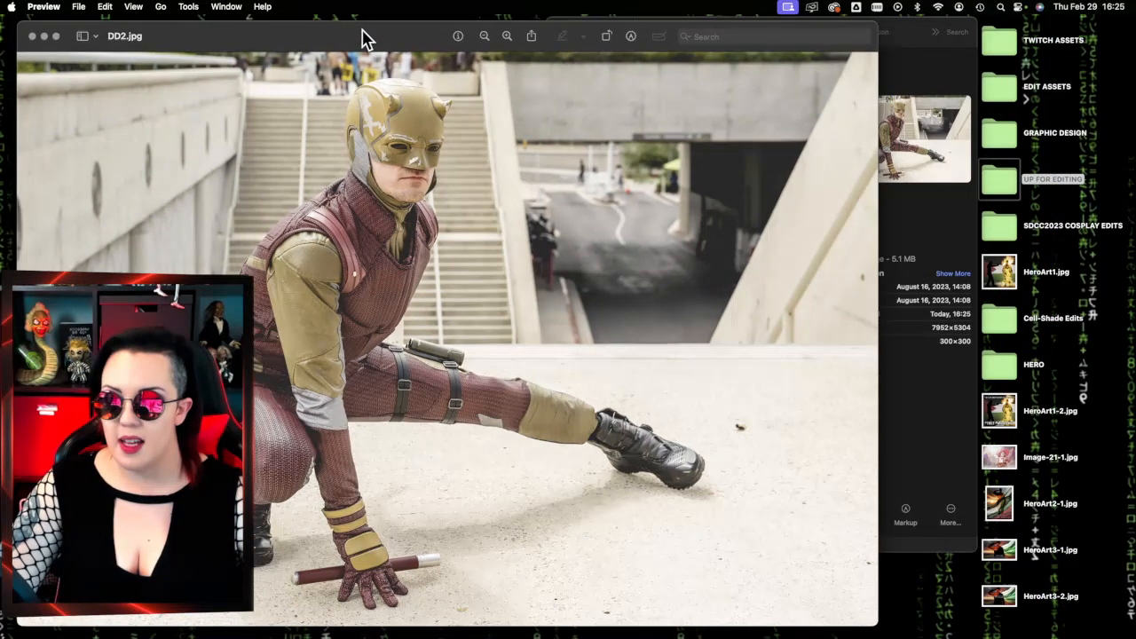
key("super+w")
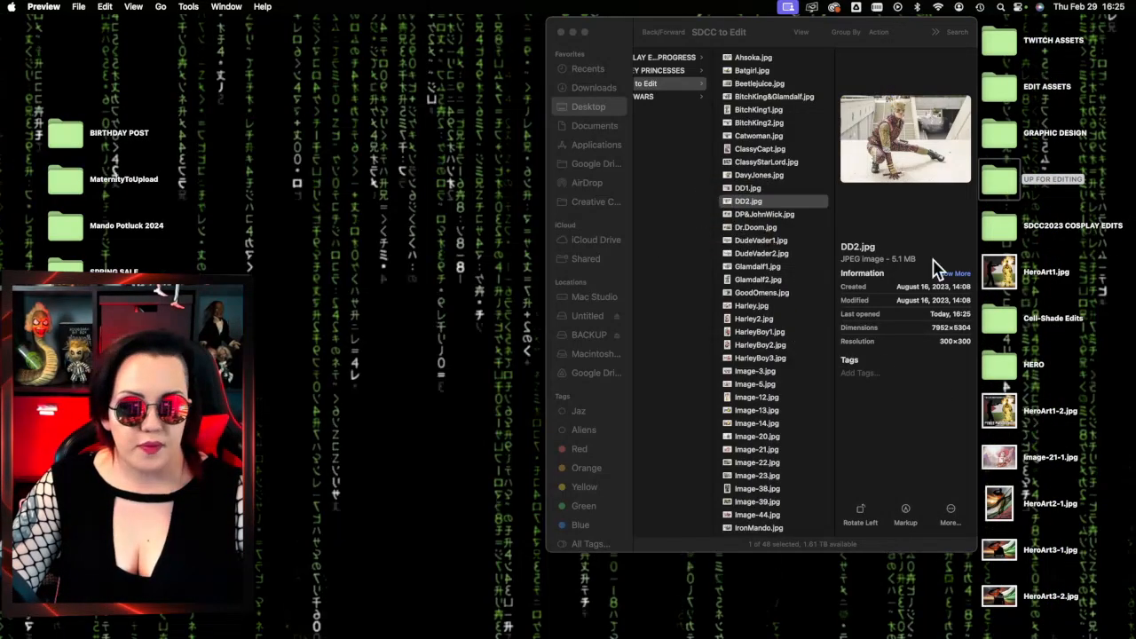
- Preview the photos in the folder from DP&JohnWick.jpg to HarleyBoy1.jpg
left_click(791, 216)
left_click(793, 217)
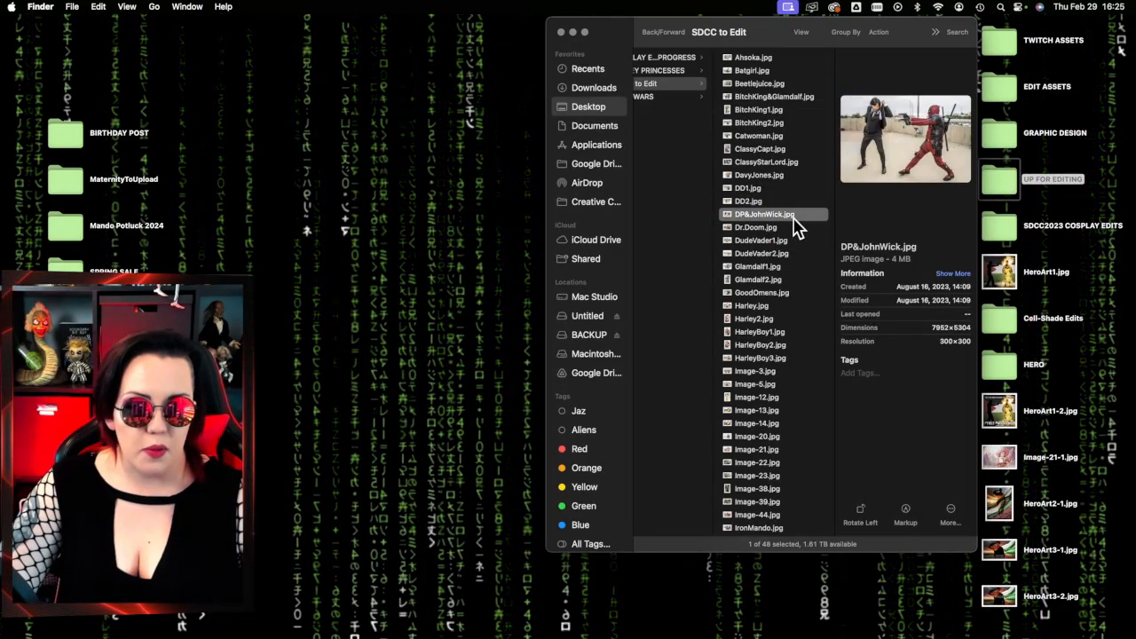
key("Down")
key("Down")
key("Down")
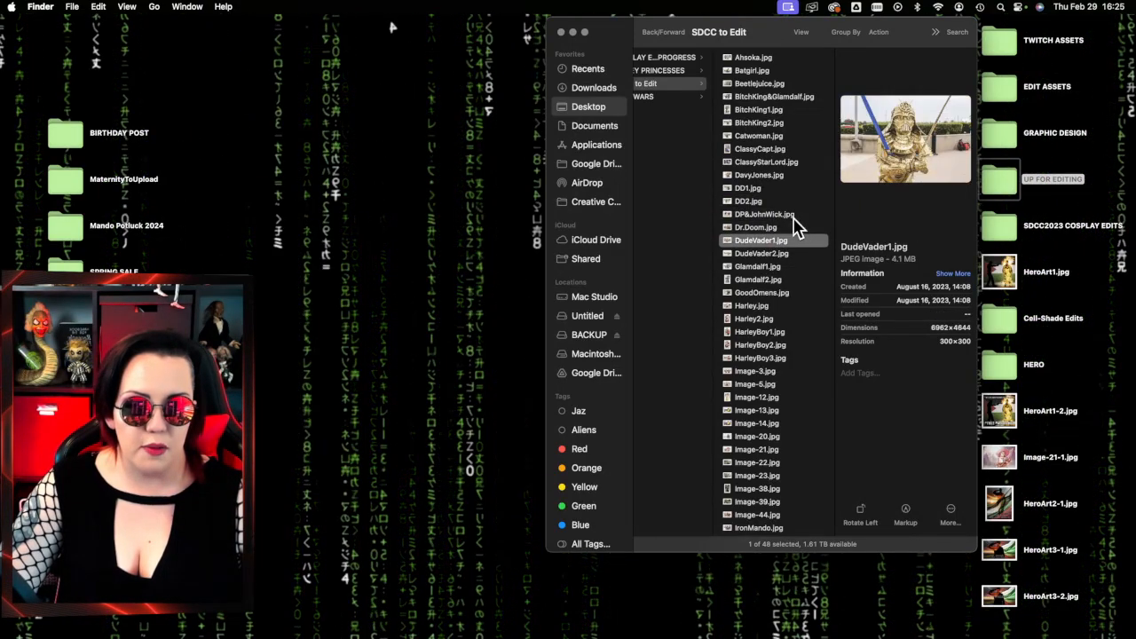
key("Down")
key("Down")
key("Down")
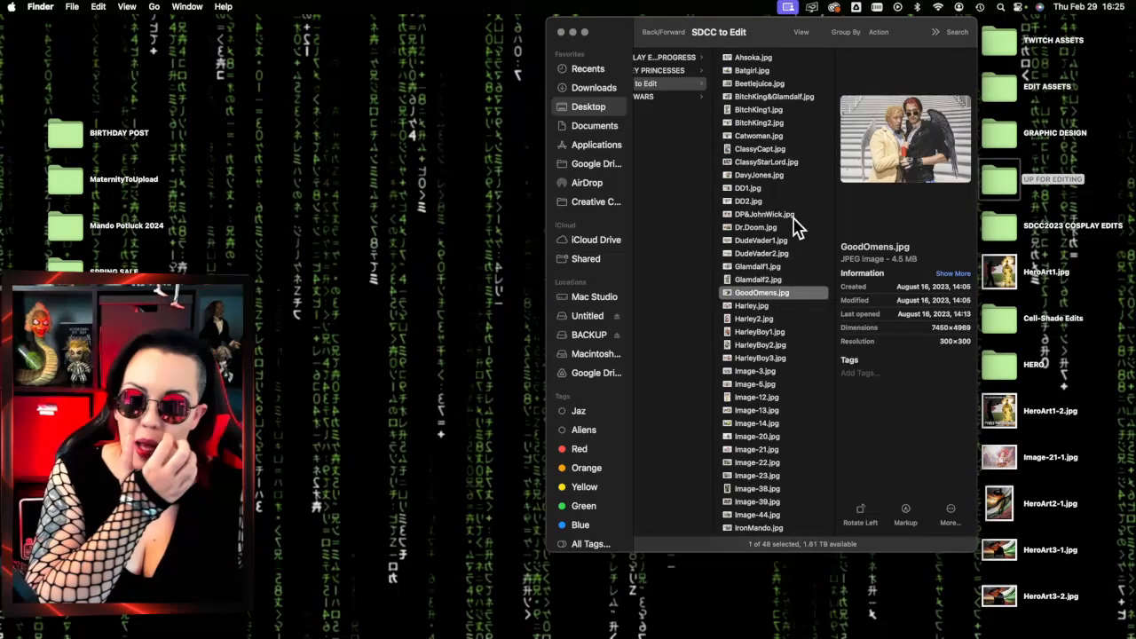
key("Down")
key("Down")
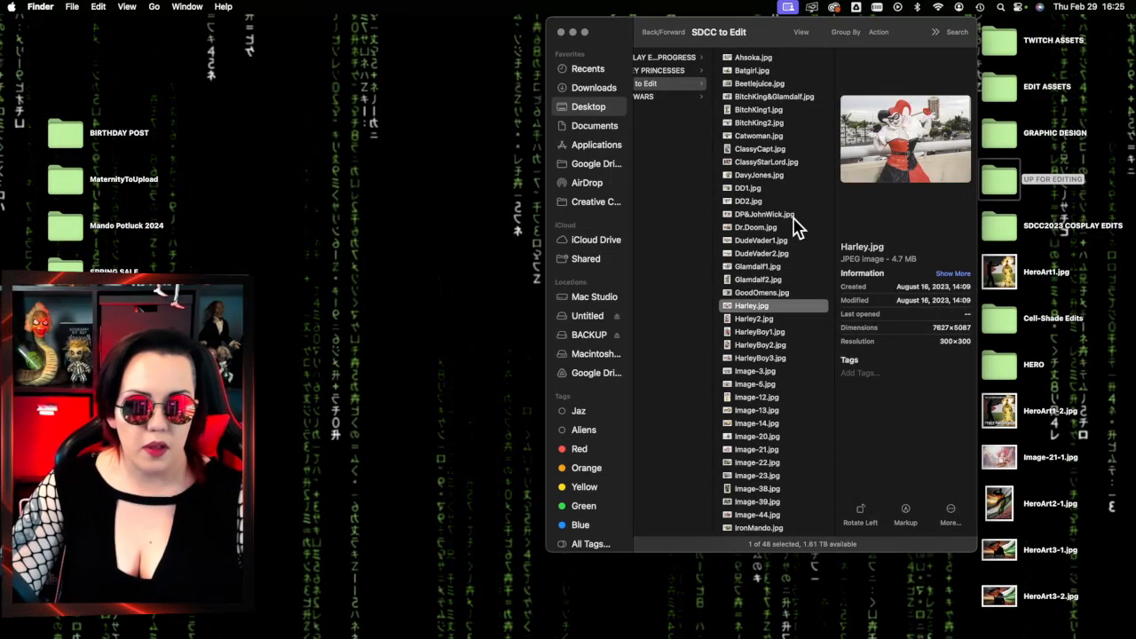
key("Down")
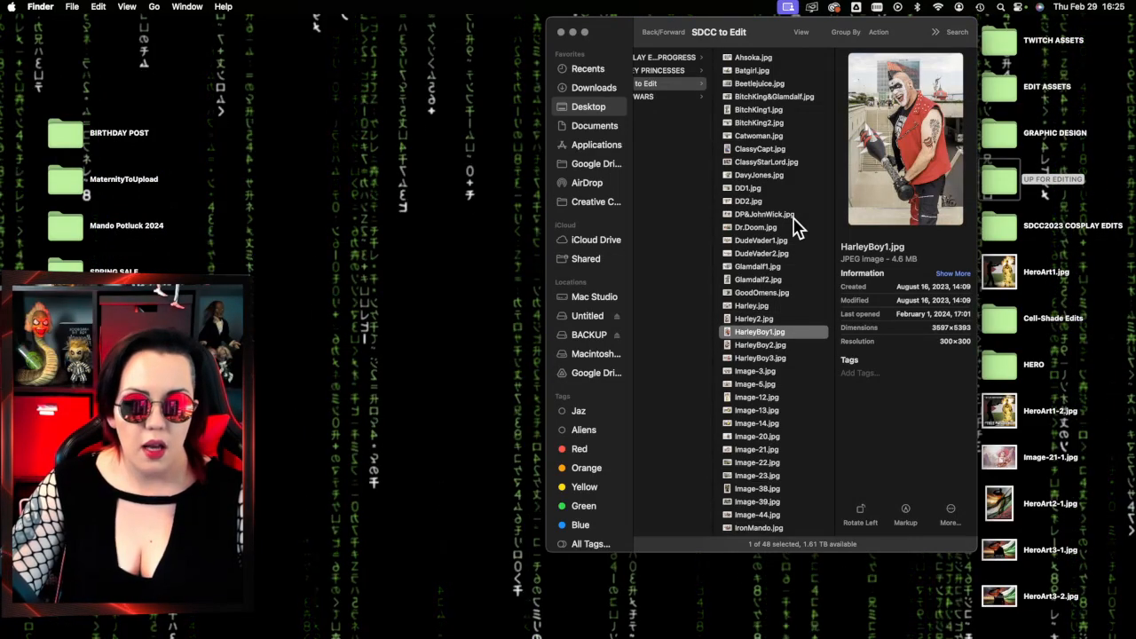
- View HarleyBoy1.jpg and HarleyBoy3.jpg at full size in Preview, closing each one after viewing
double_click(803, 338)
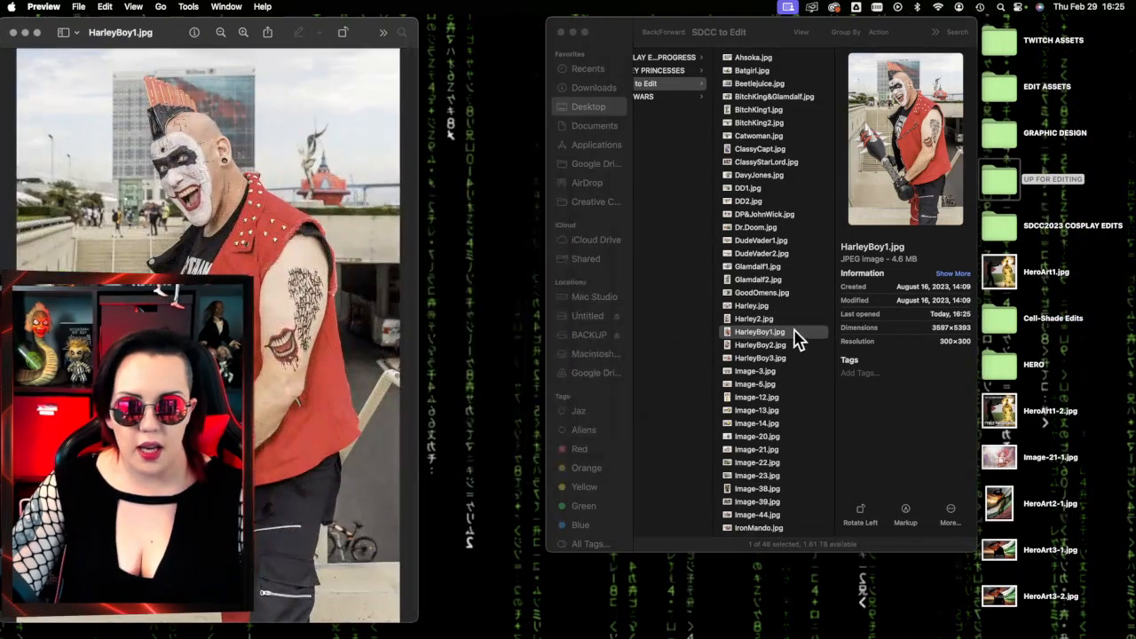
left_click_drag(266, 36, 601, 30)
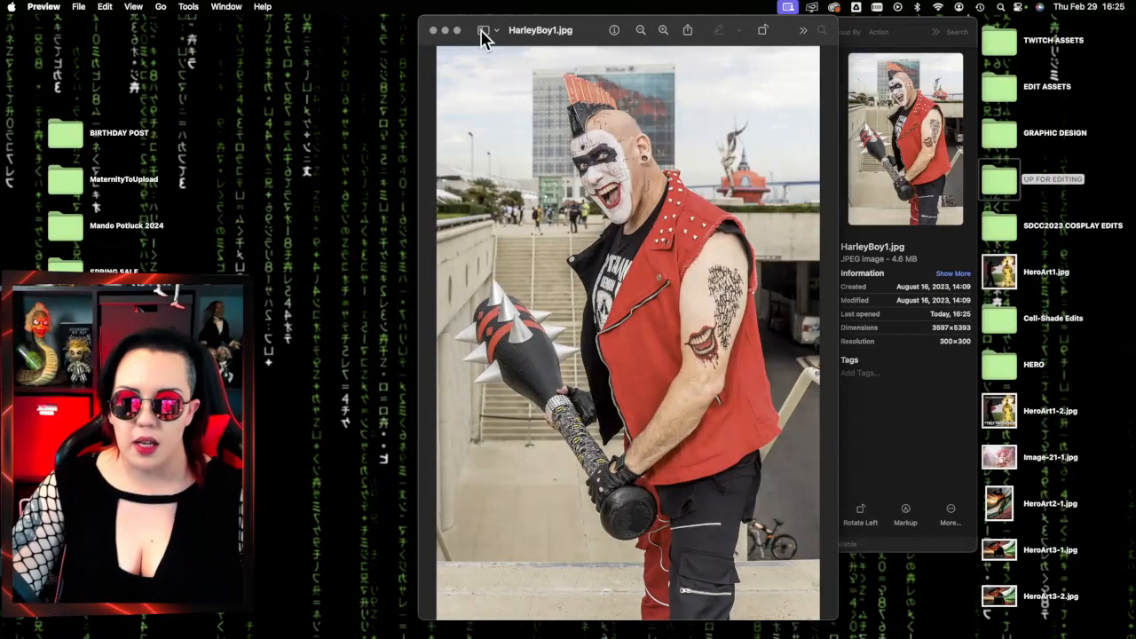
left_click(435, 30)
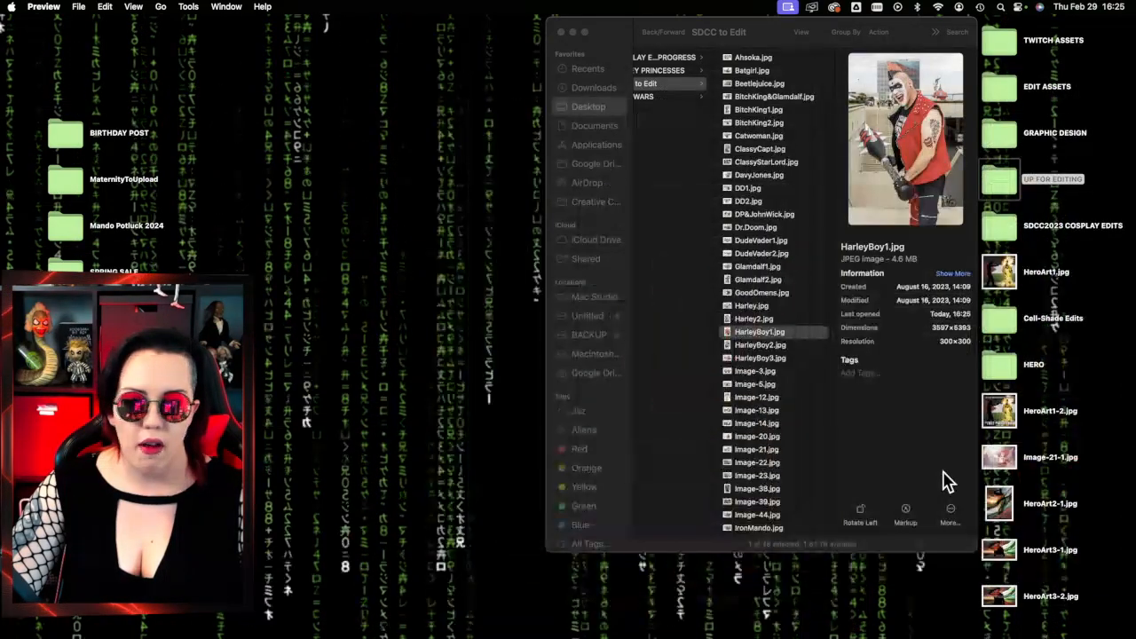
left_click(798, 348)
key("Down")
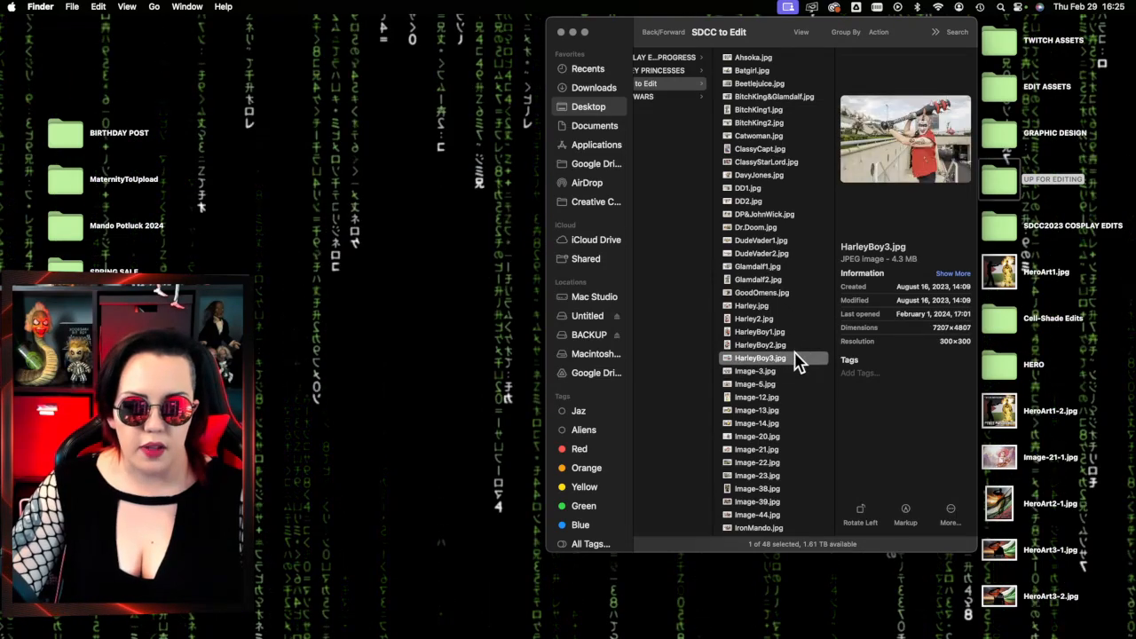
key("super+o")
left_click_drag(347, 31, 525, 12)
left_click(191, 30)
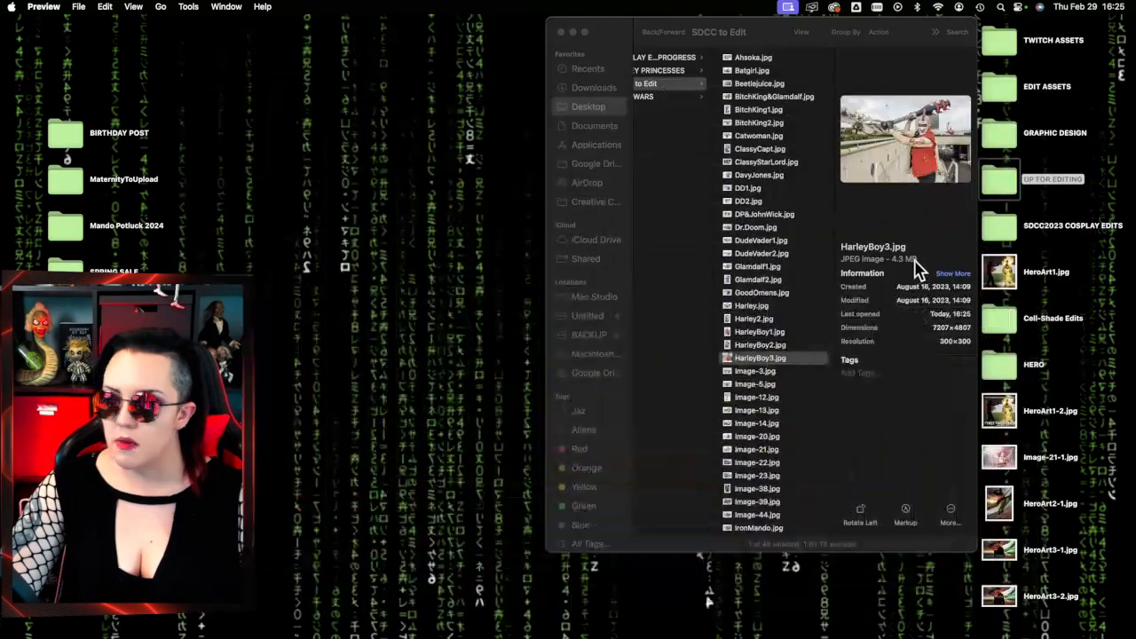
- Preview the photos in the folder from Image-5.jpg to Lantern.jpg
left_click(797, 384)
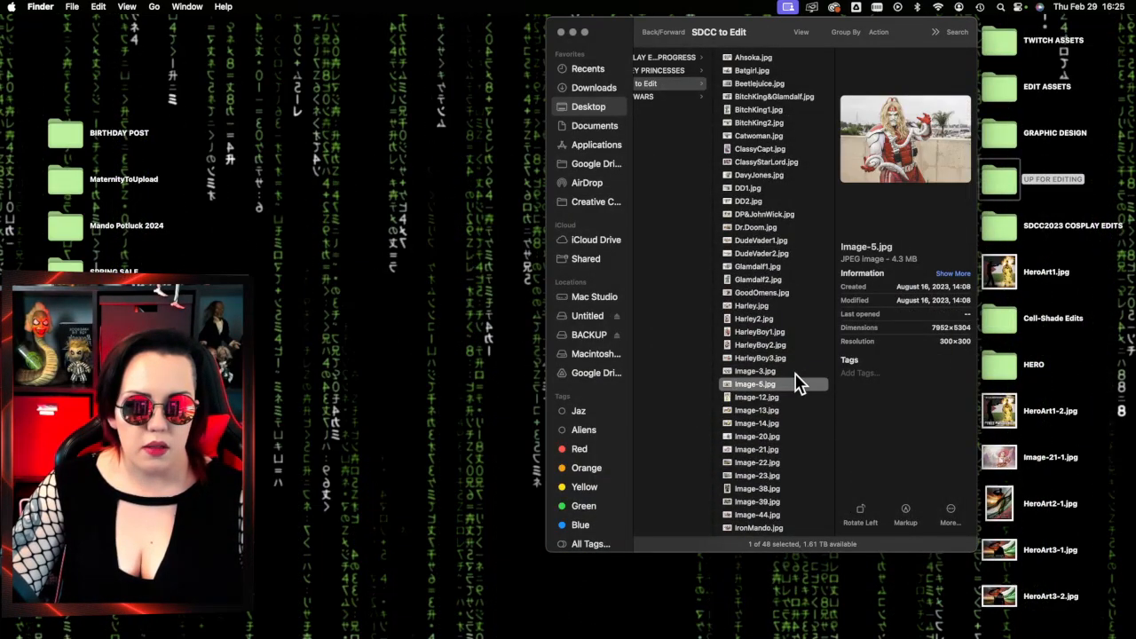
key("Down")
key("Down")
key("Down")
key("Down")
key("Down")
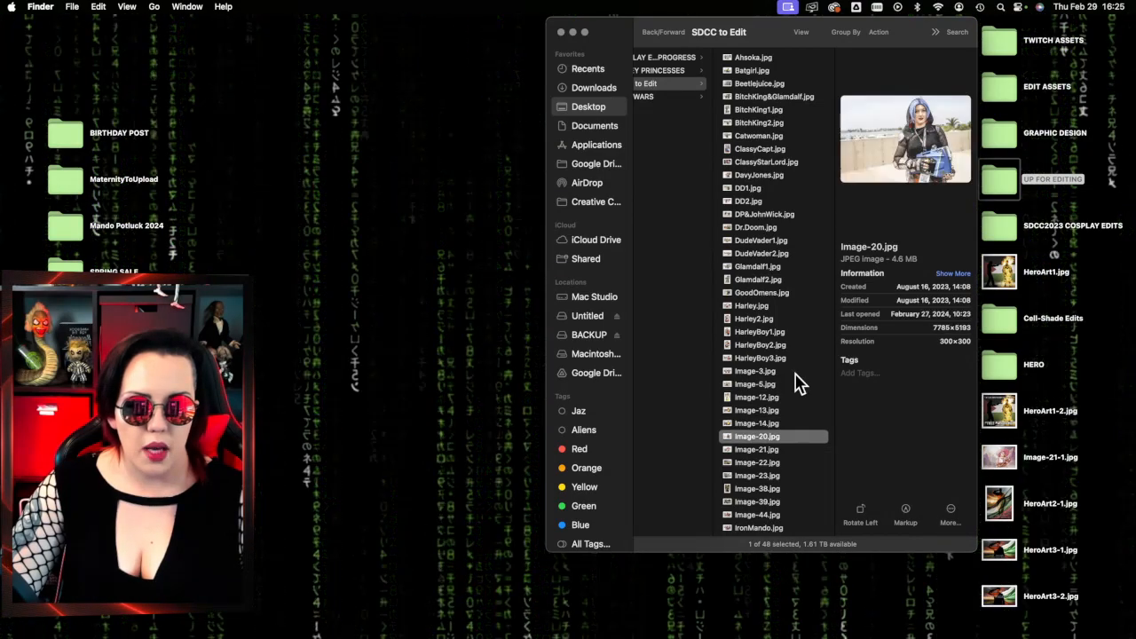
key("Down")
key("Down")
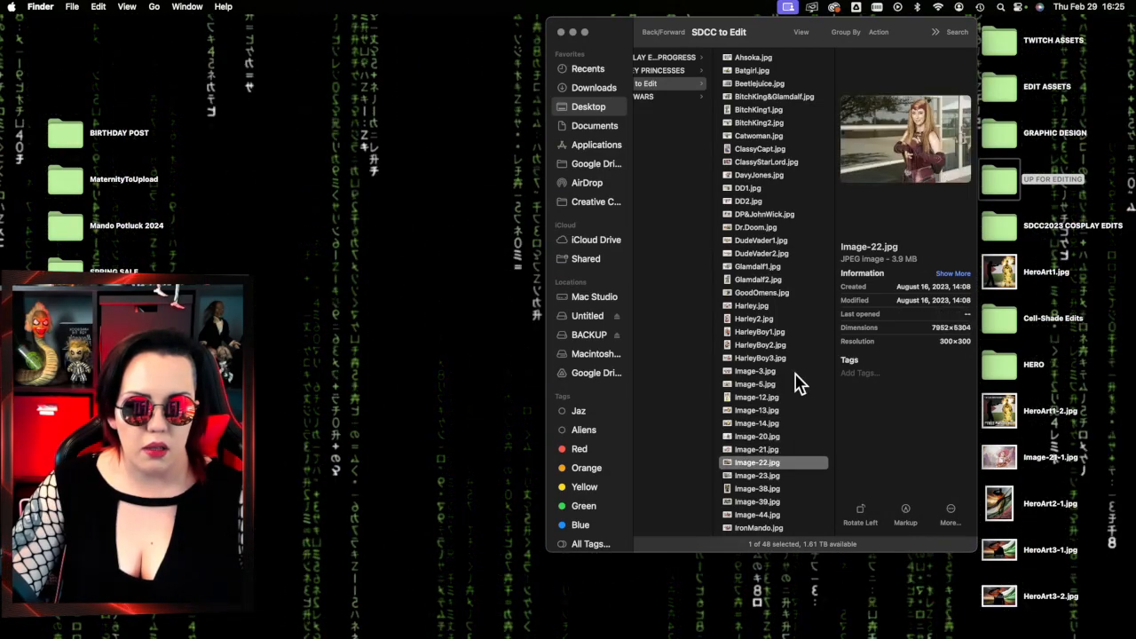
key("Down")
key("Down")
key("Down")
key("Down")
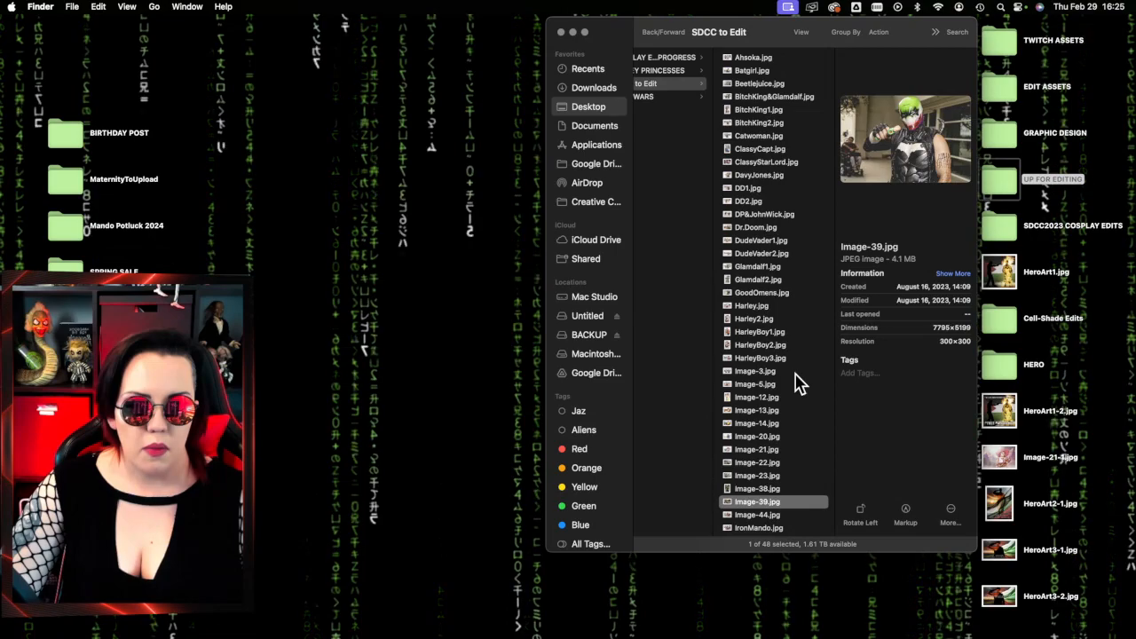
key("Down")
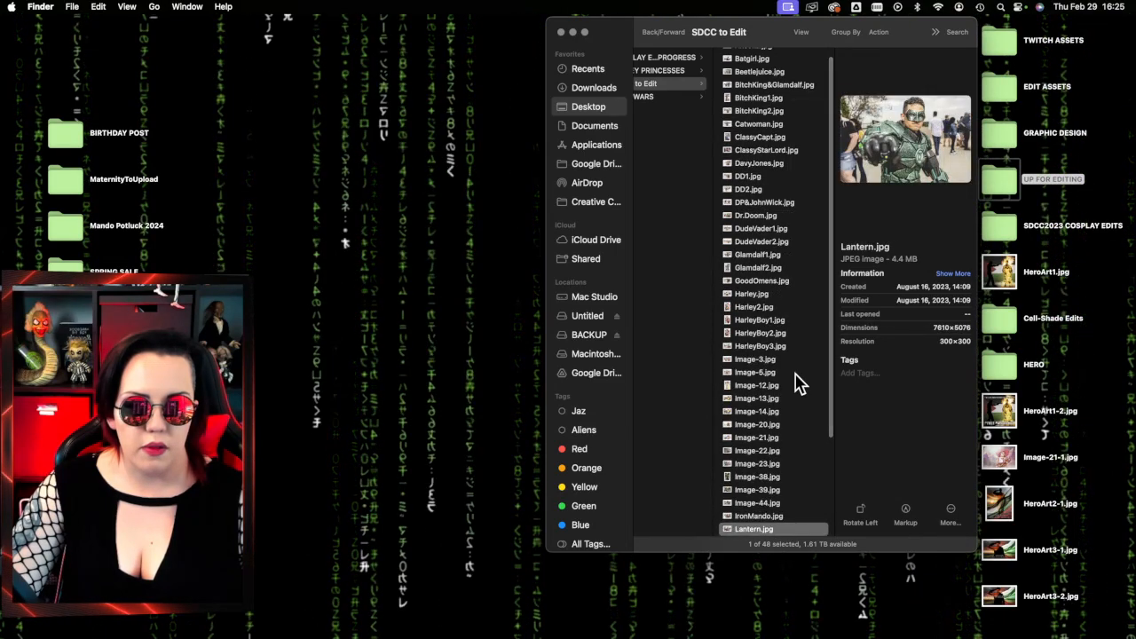
- Go back to IronMando.jpg and preview the photos from there through SpiderGwen.jpg, checking SpaceGhost.jpg again
key("Up")
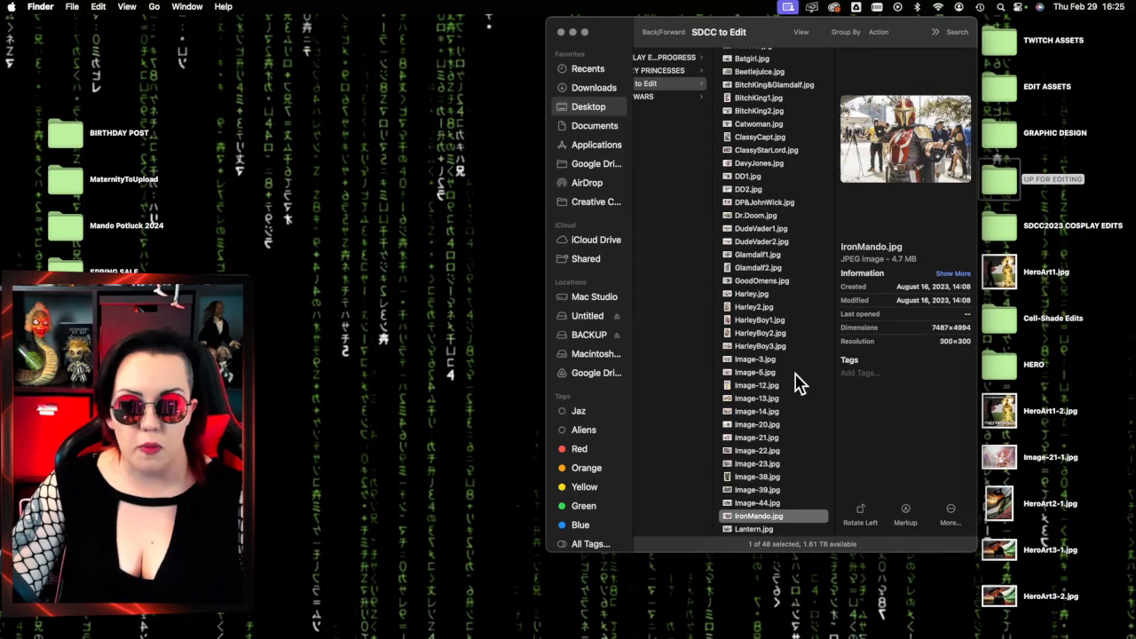
key("Down")
key("Down")
key("Down")
key("Down")
key("Down")
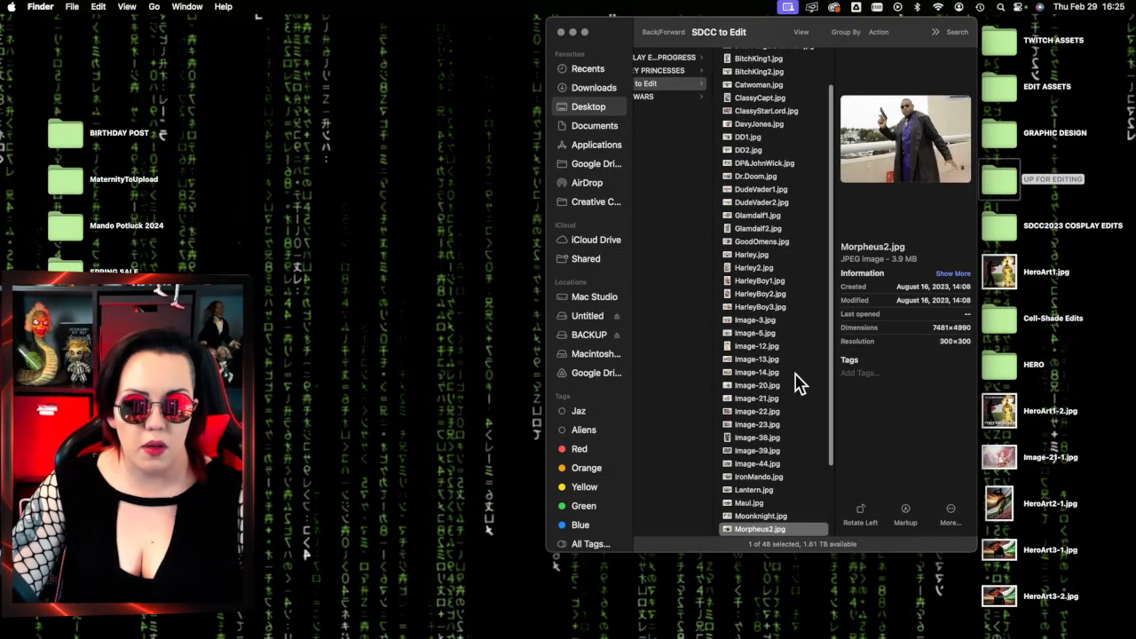
key("Down")
key("Down")
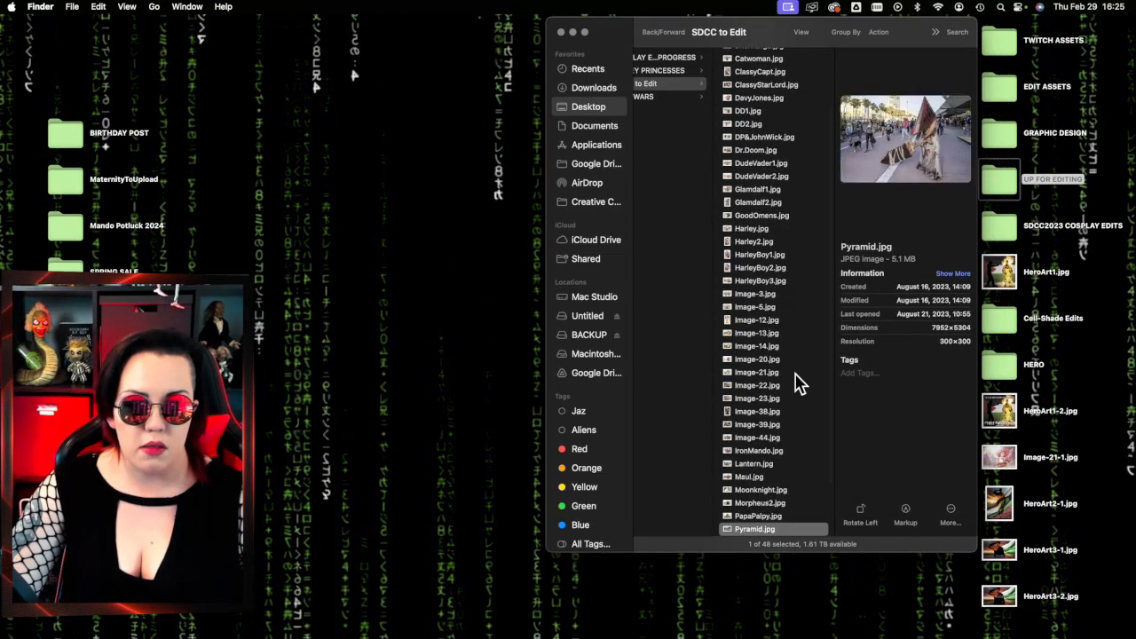
key("Down")
key("Down")
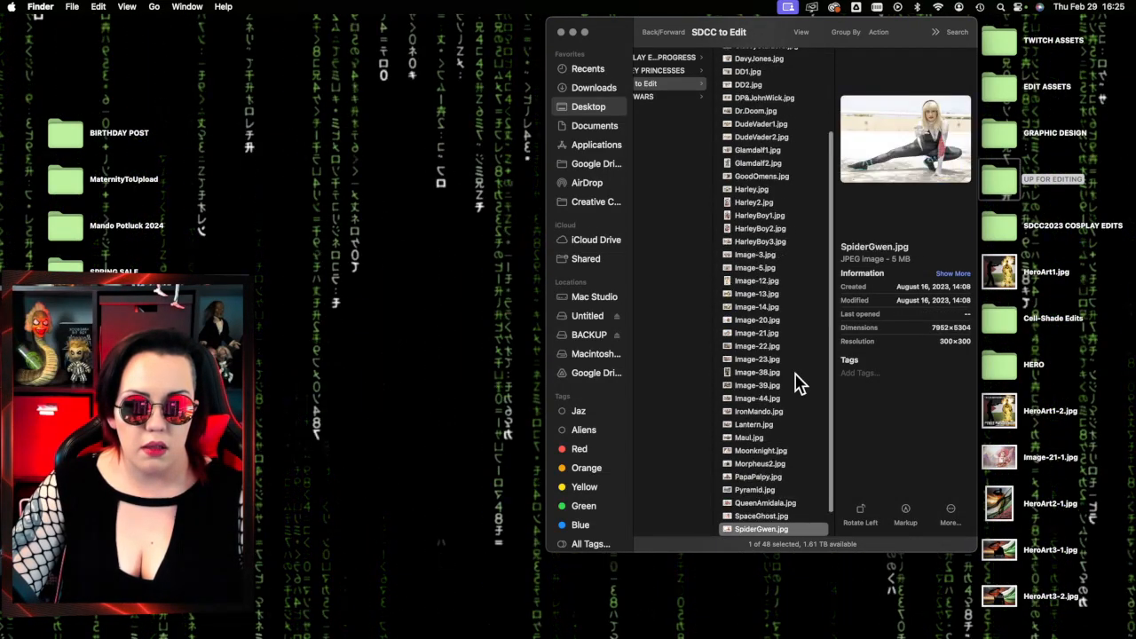
key("Up")
key("Up")
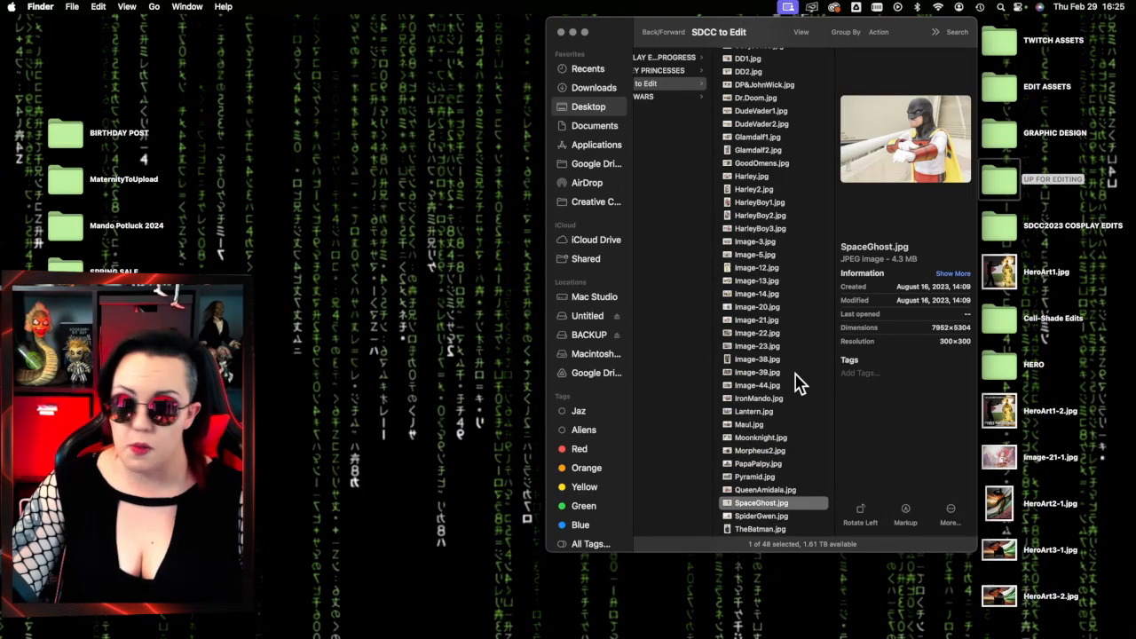
key("Down")
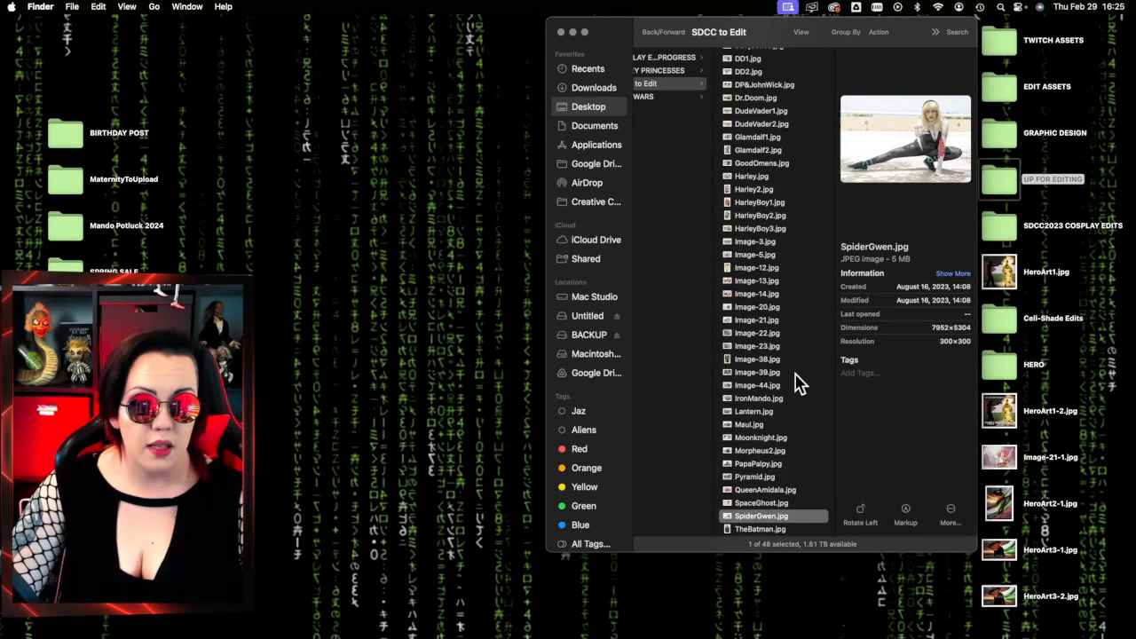
- View TheBatman.jpg at full size in Preview, close it and return to the photo folder
double_click(804, 529)
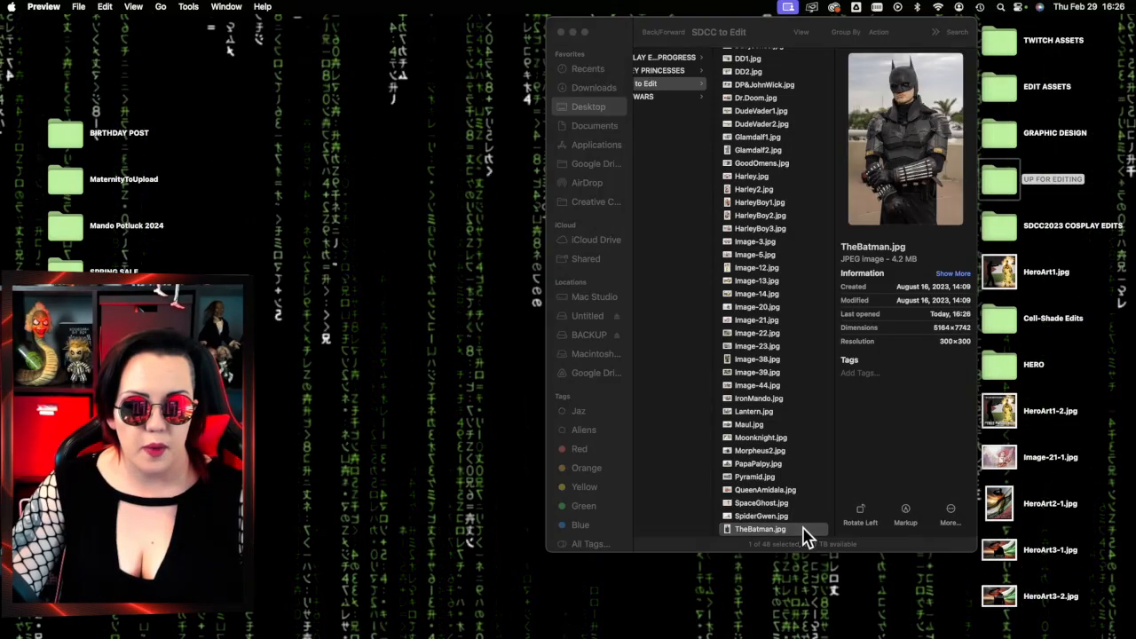
left_click_drag(162, 25, 621, 30)
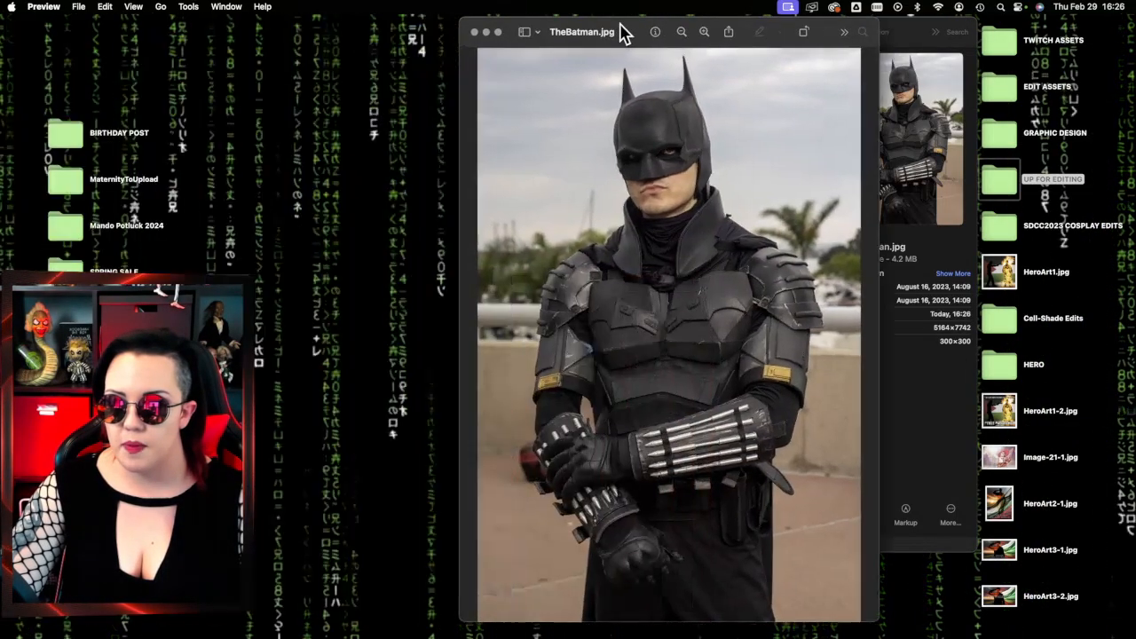
left_click(482, 36)
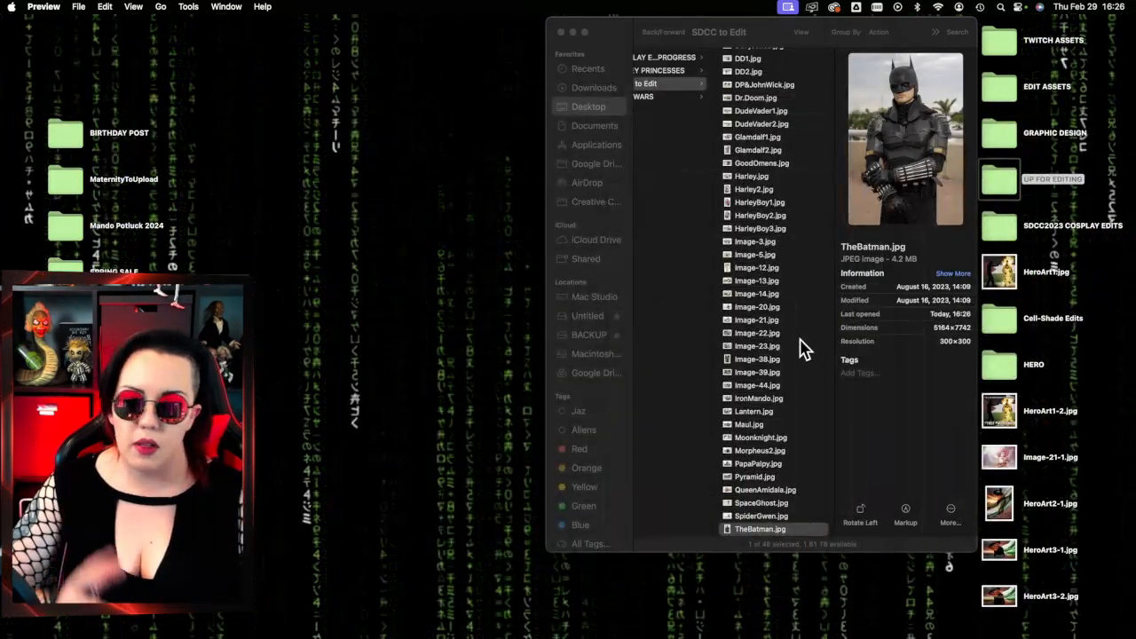
- Preview Wolverine.jpg at the end of the list and close the SDCC to Edit folder window
scroll(801, 347, "down", 2)
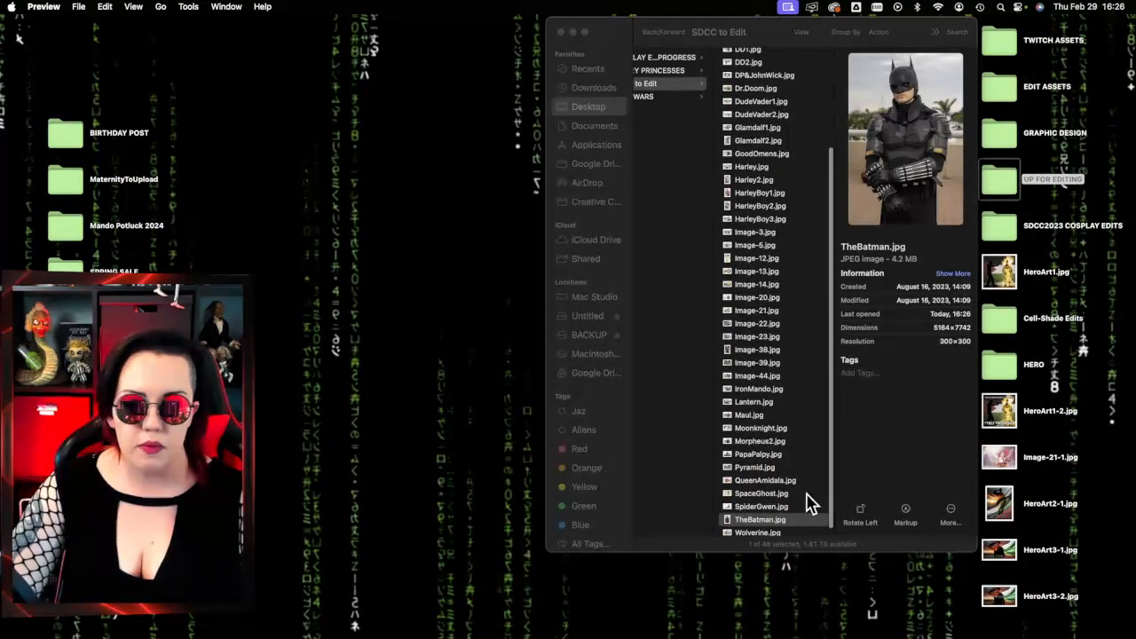
left_click(759, 533)
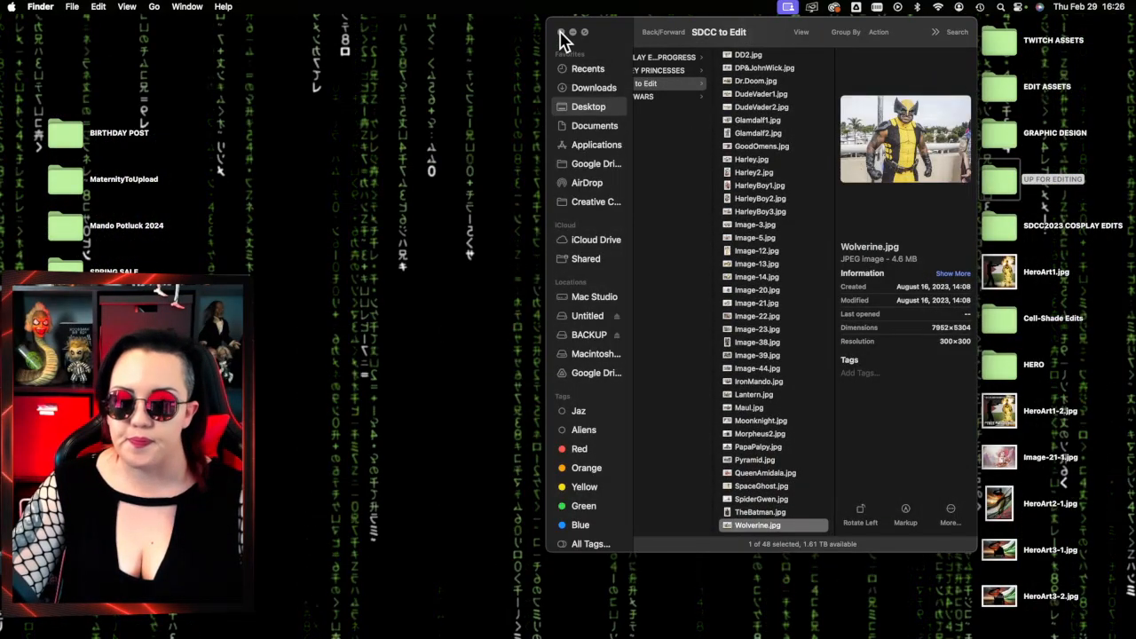
left_click(560, 32)
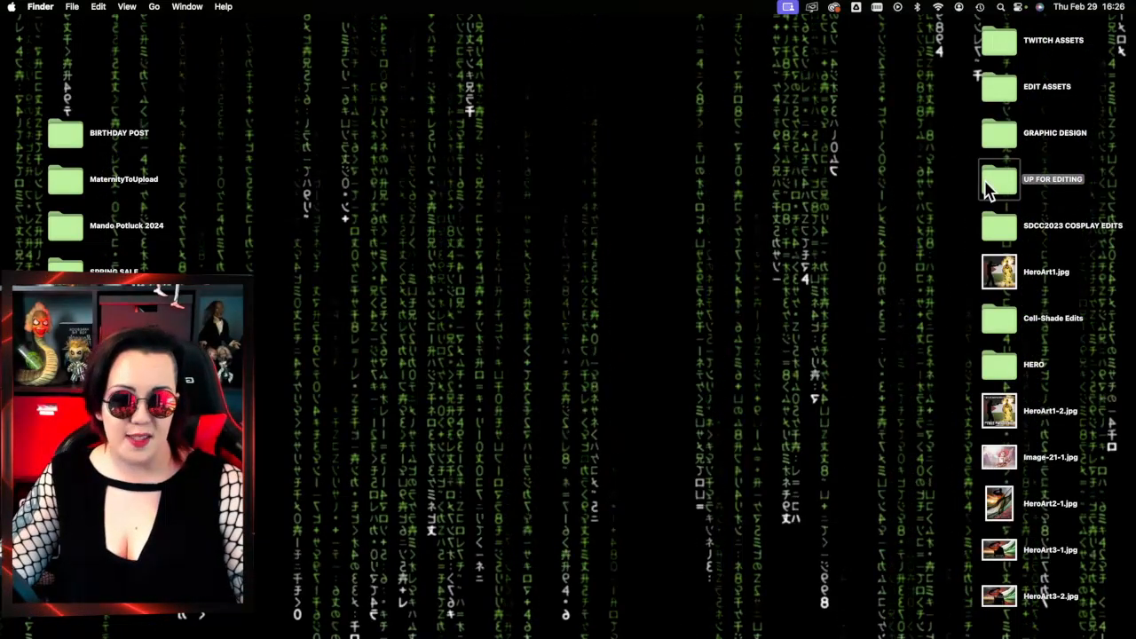
- Group the desktop files HeroArt1.jpg, HeroArt1-2.jpg, HeroArt2-1.jpg, HeroArt3-1.jpg and HeroArt3-2.jpg in a separate column away from the folders
left_click_drag(998, 271, 831, 371)
left_click_drag(998, 503, 834, 321)
left_click_drag(998, 550, 843, 458)
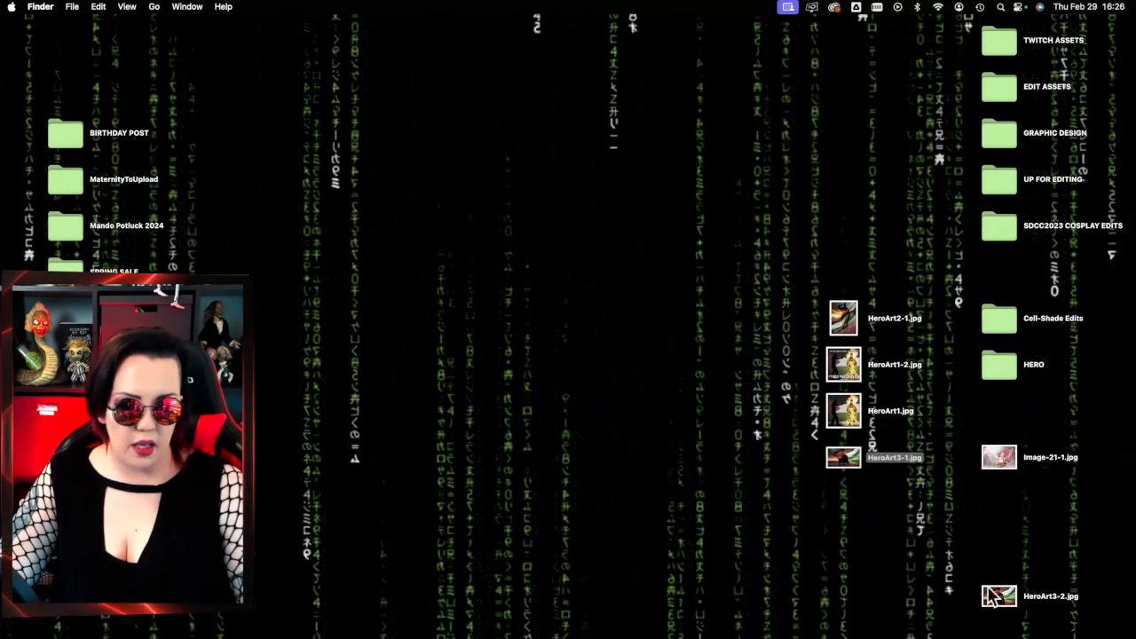
left_click_drag(837, 552, 855, 523)
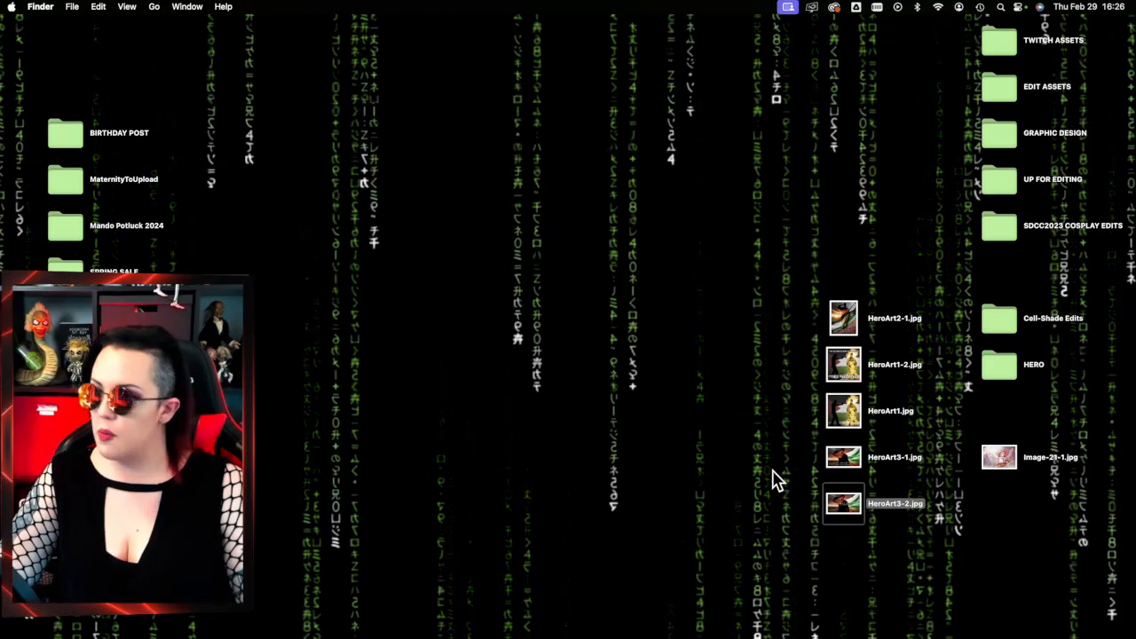